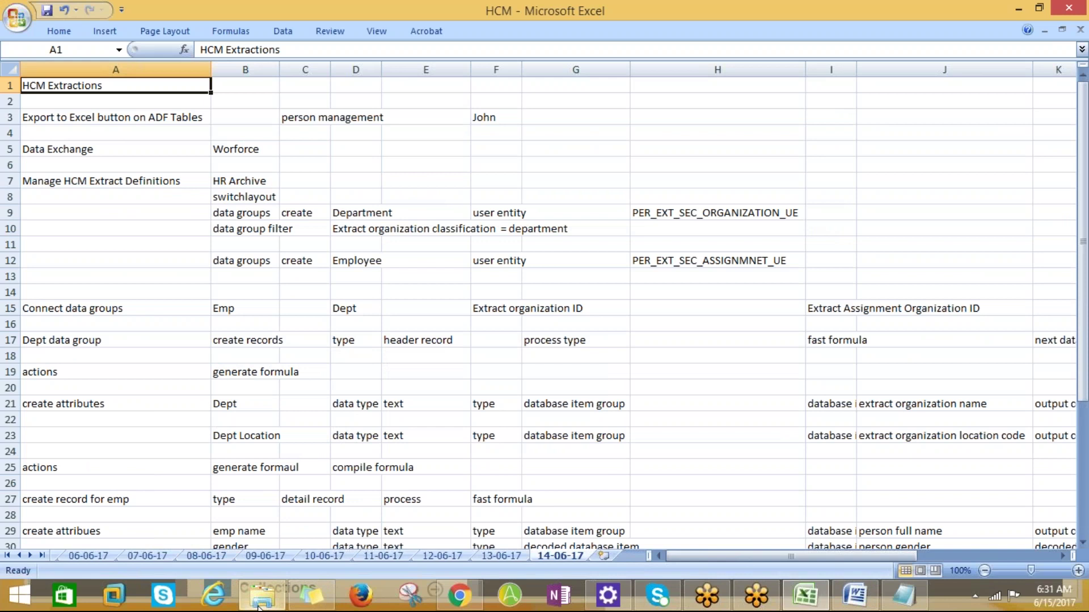
- Switch to File Explorer and browse the FUSION HCM DOCUMENTS folder, inside Documents of the HCM_CRM folder on the Desktop
left_click(260, 604)
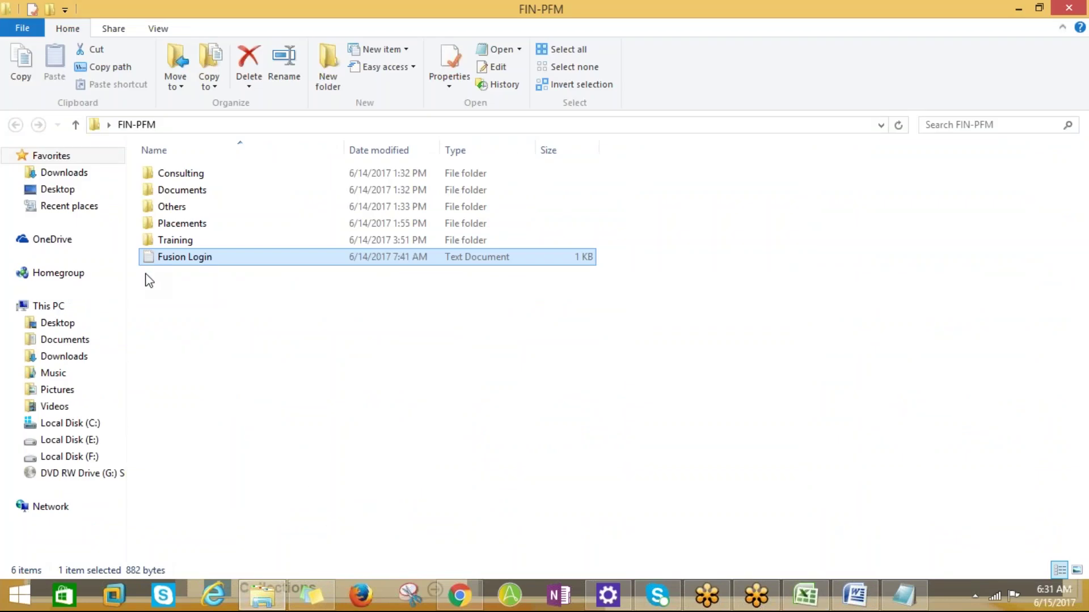
double_click(168, 191)
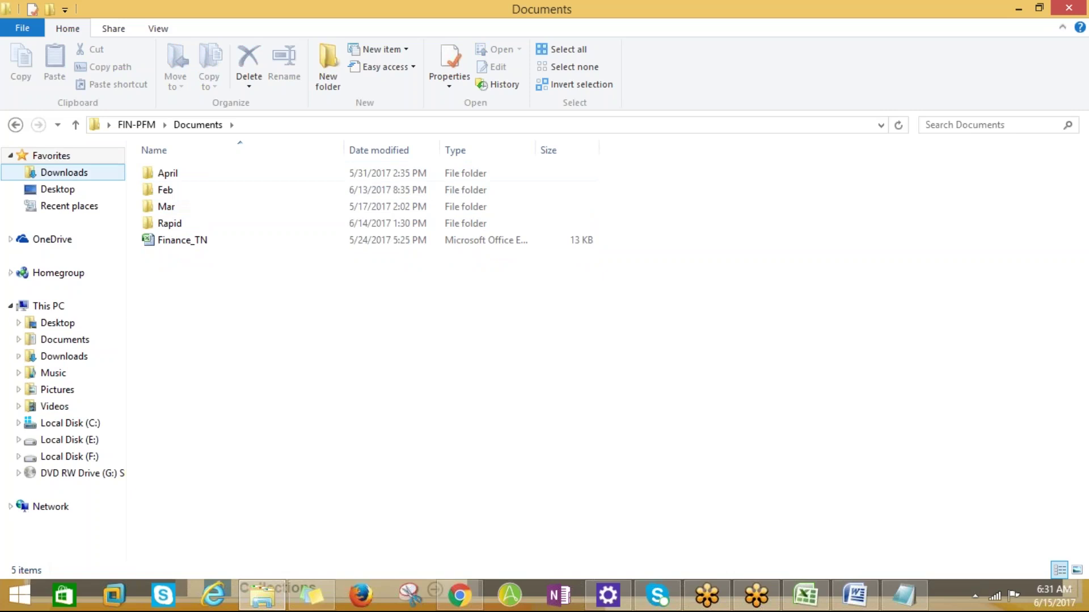
left_click(15, 124)
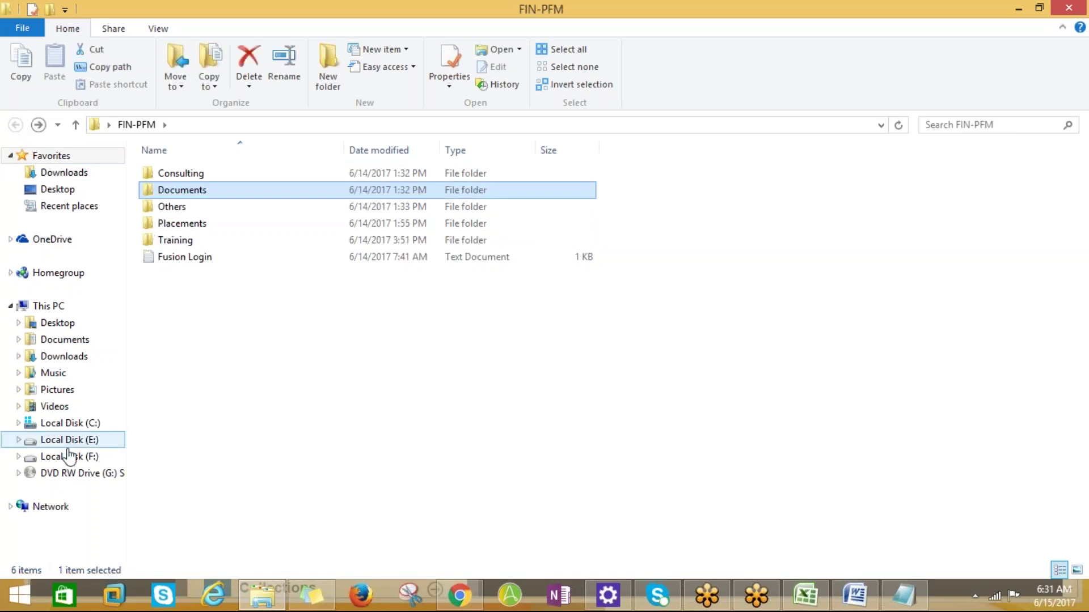
left_click(57, 322)
double_click(168, 207)
left_click(170, 193)
double_click(170, 193)
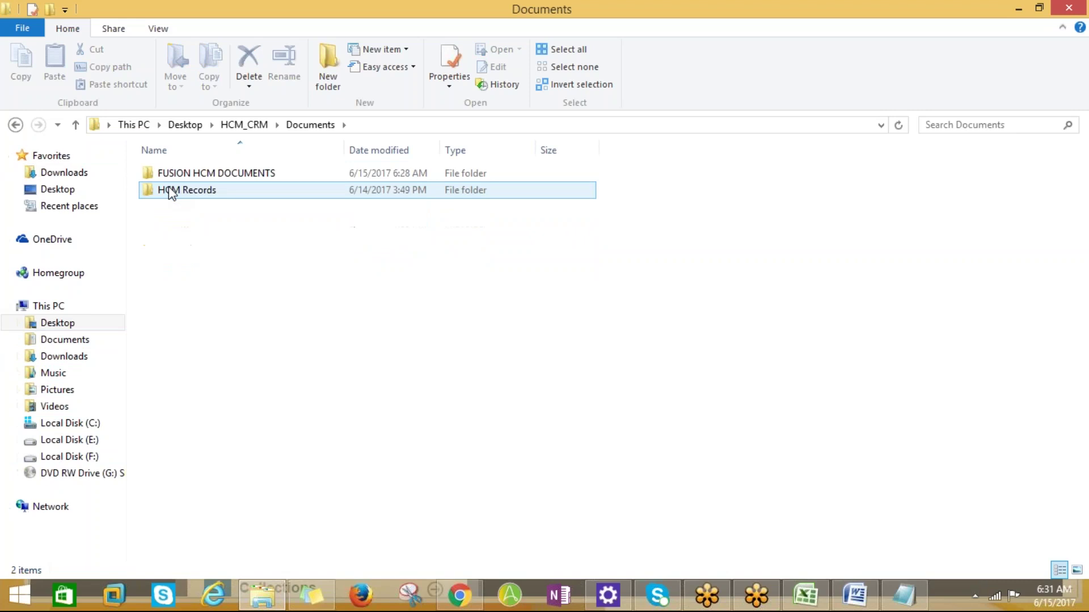
double_click(180, 174)
scroll(295, 277, "down", 1)
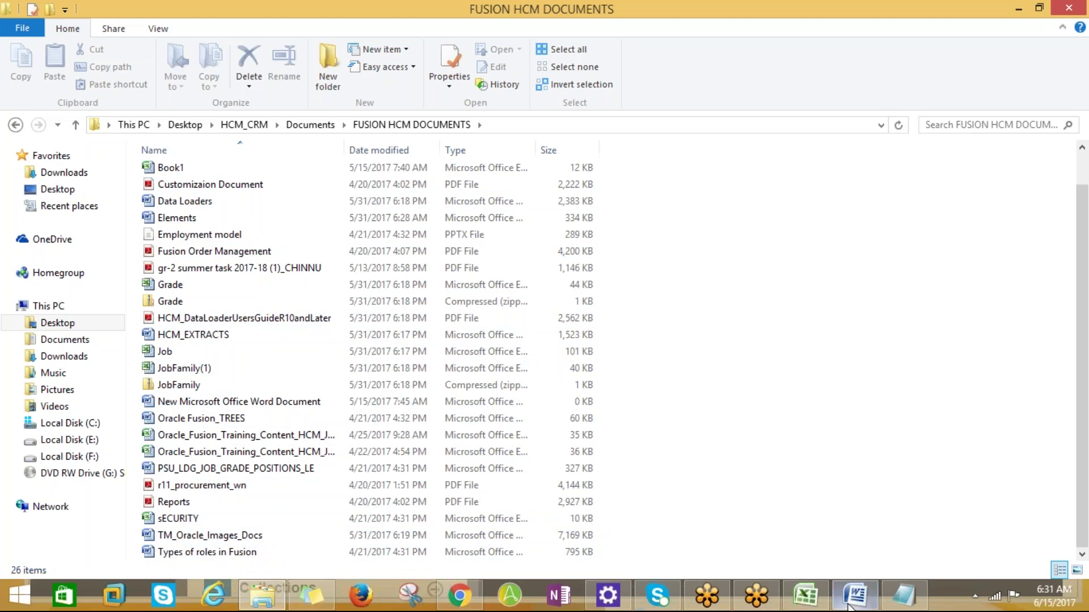
- Switch to the HCM_EXTRACTS document in Word and read the Exporting Data section on the available export tools
mouse_move(843, 602)
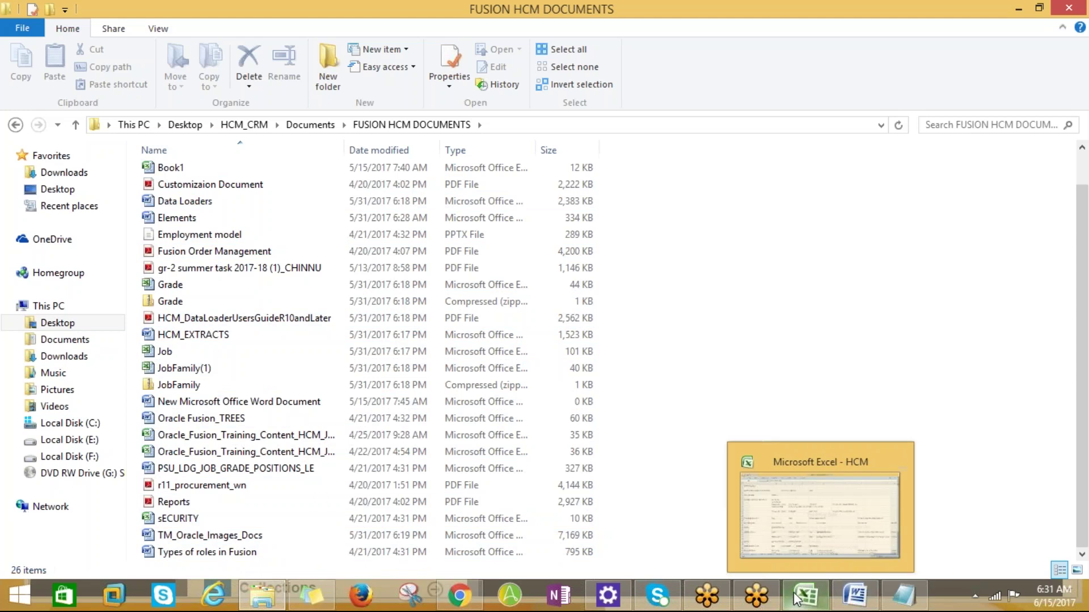
left_click(459, 595)
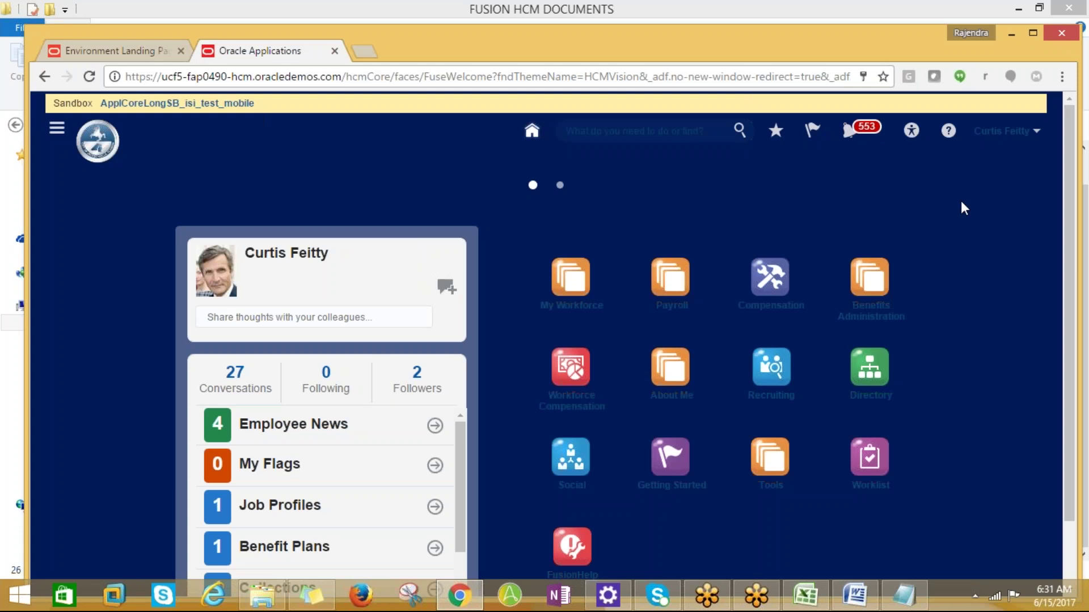
left_click(855, 596)
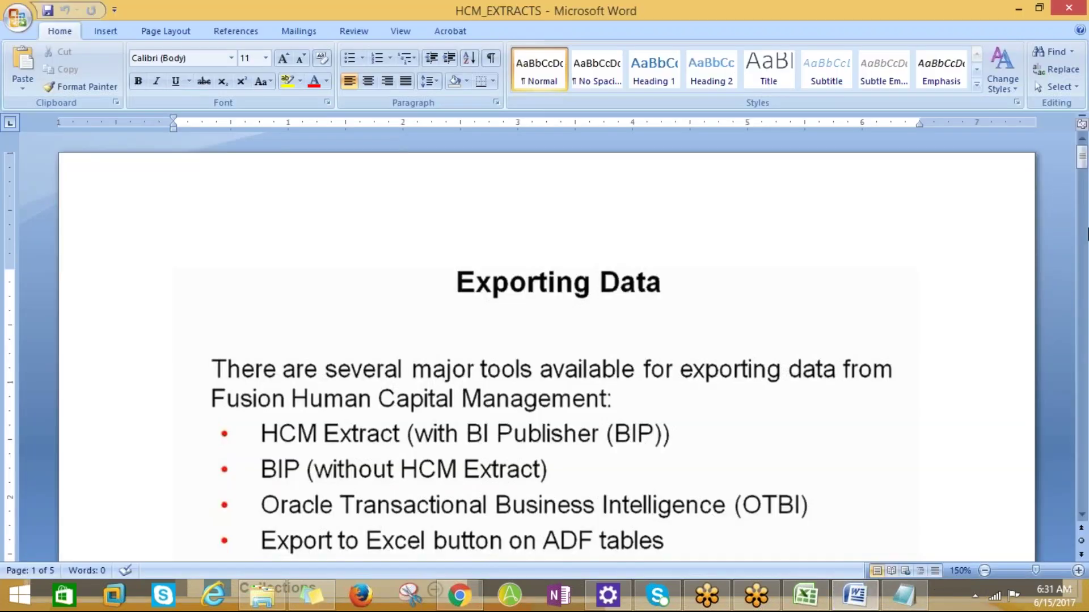
mouse_move(1088, 0)
scroll(872, 309, "down", 1)
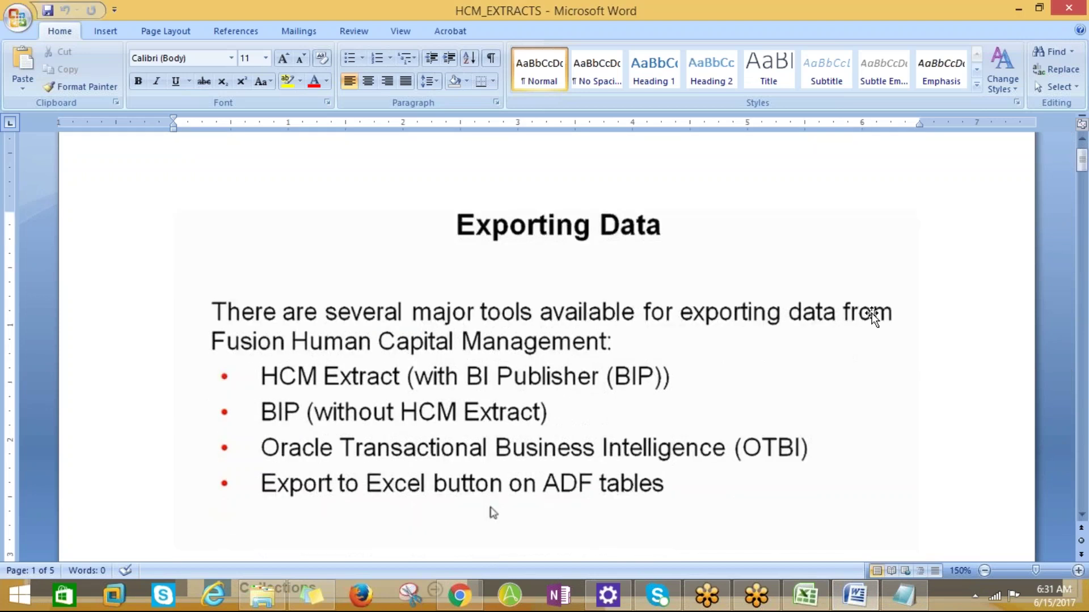
scroll(871, 312, "down", 1)
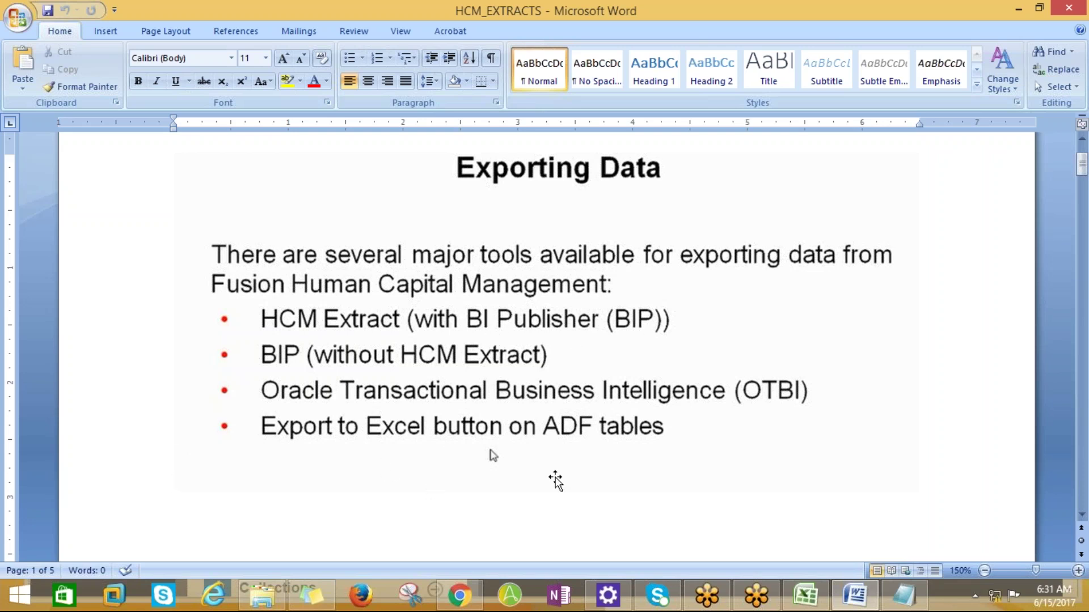
scroll(553, 482, "down", 2)
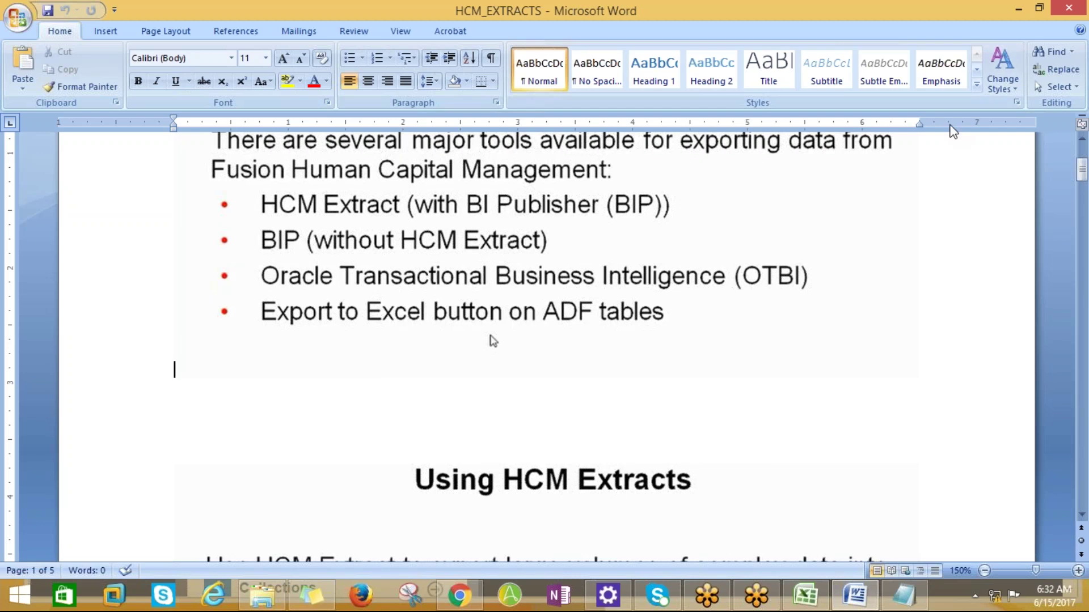
- Check the Wi-Fi connection in the list of available networks and close the list
left_click(998, 599)
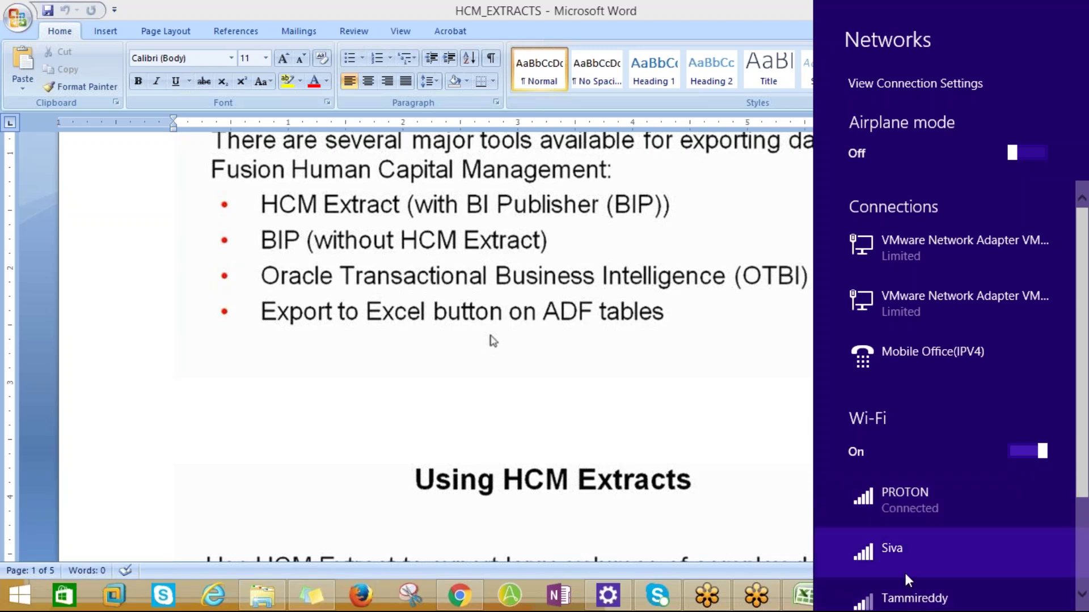
scroll(941, 578, "down", 1)
scroll(938, 574, "down", 1)
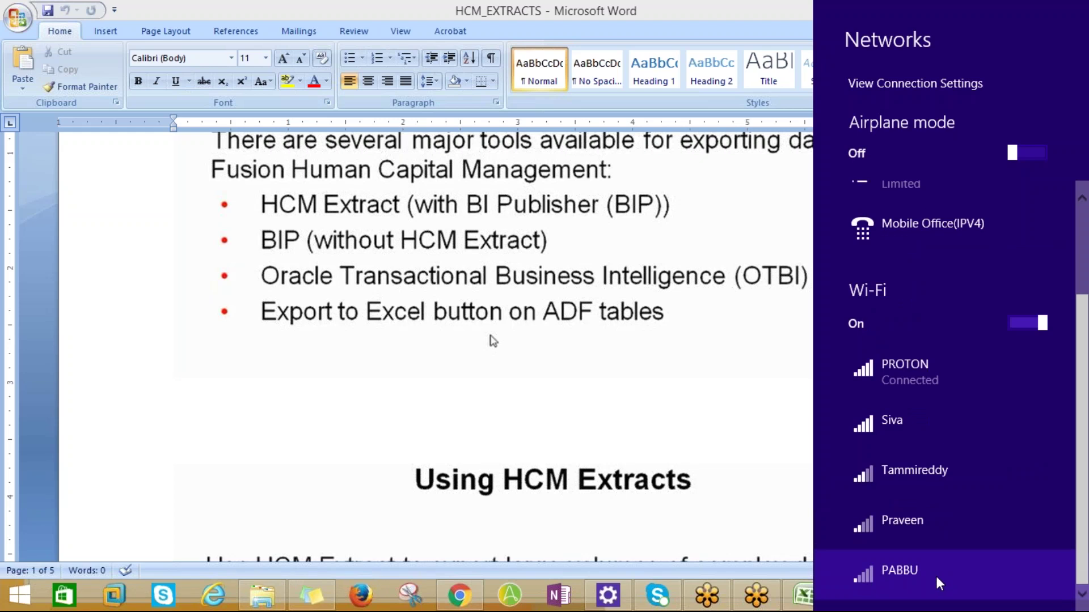
scroll(936, 577, "up", 2)
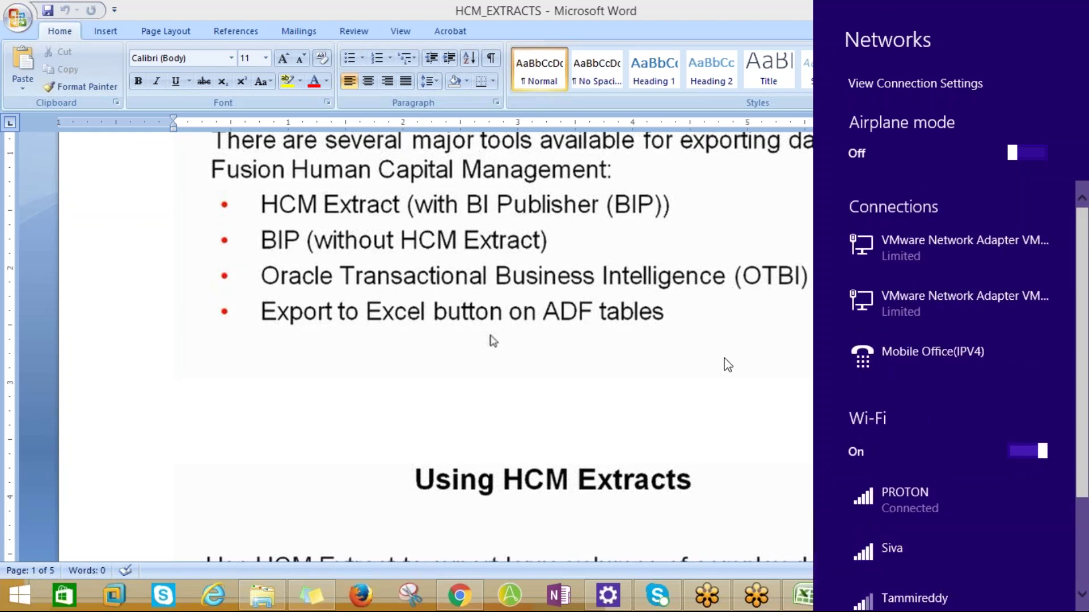
left_click(696, 379)
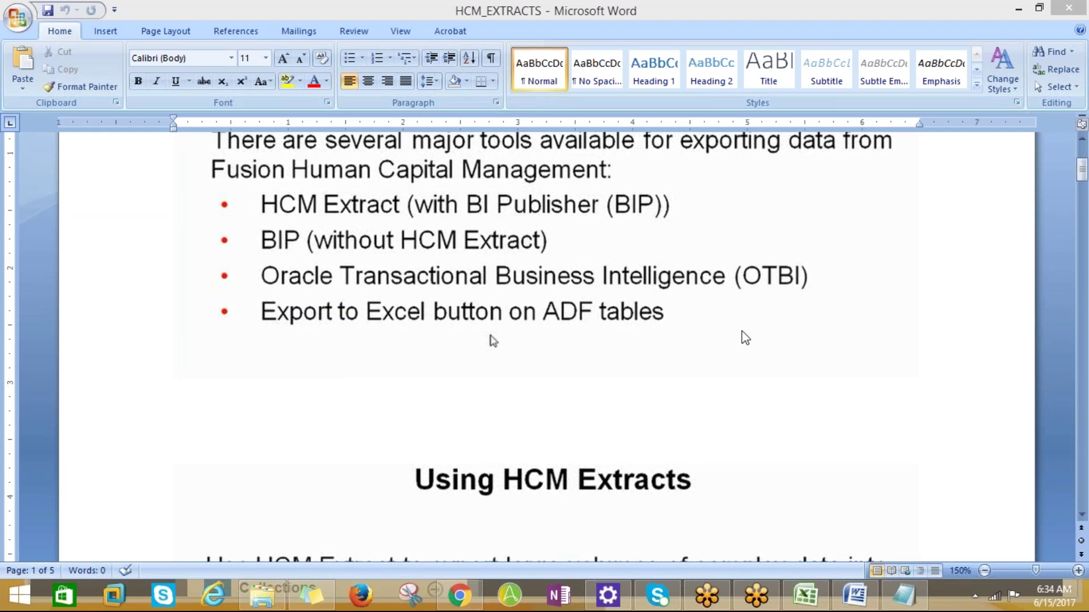
- Review the Using HCM Extracts and Overview of HCM Extract Features sections of the document
left_click(751, 348)
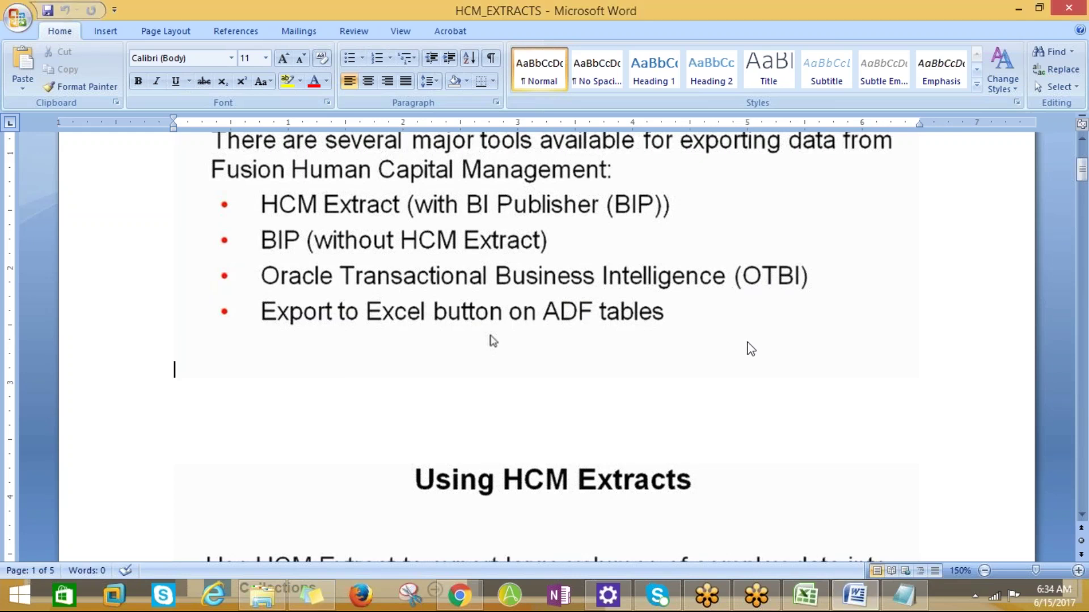
scroll(751, 349, "down", 3)
scroll(749, 343, "down", 1)
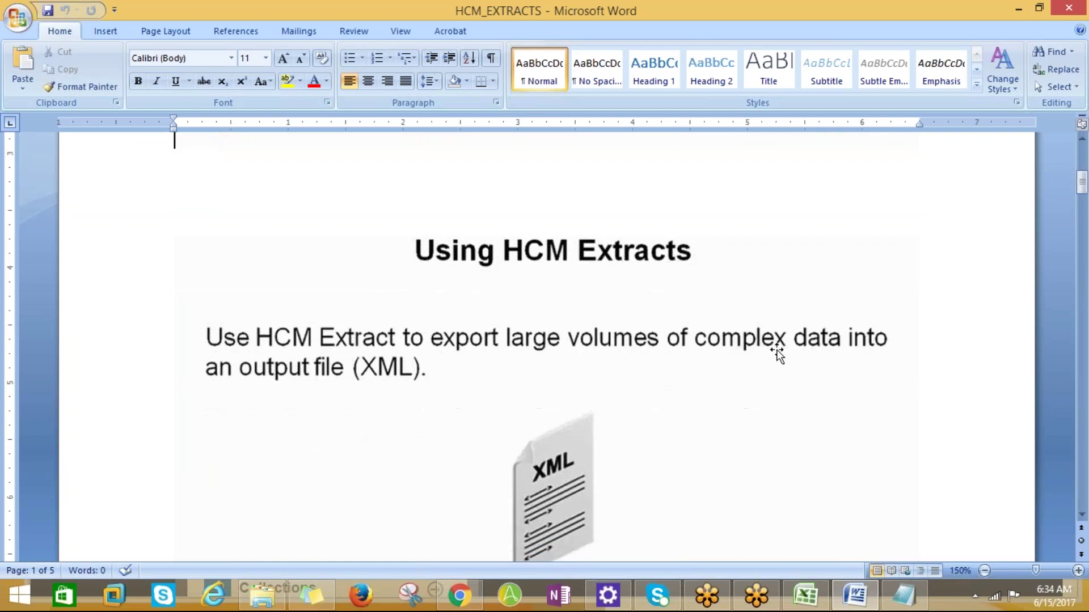
scroll(774, 356, "down", 2)
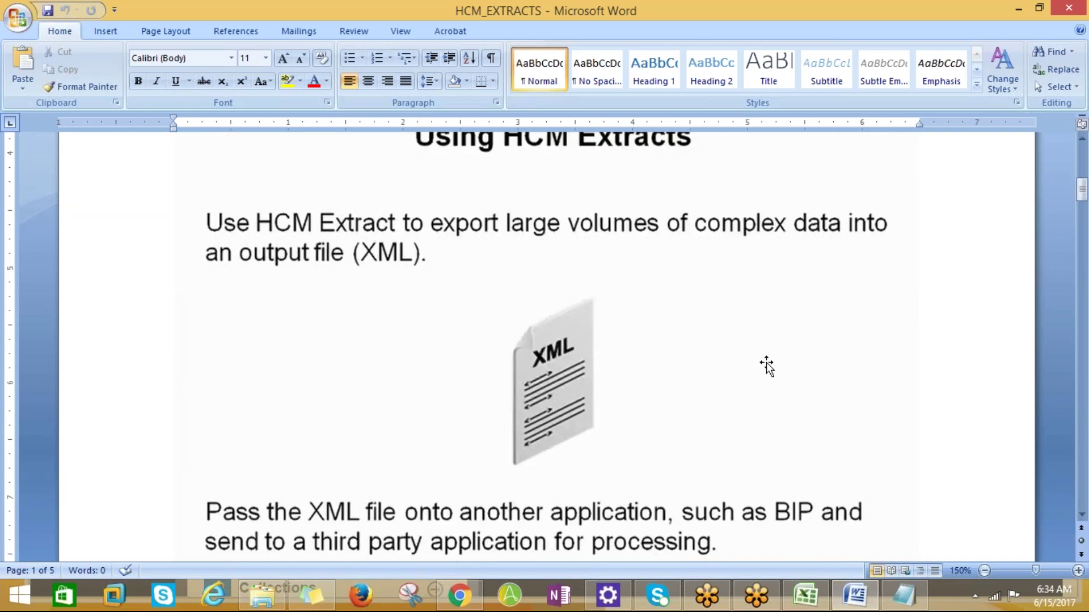
scroll(766, 366, "down", 15)
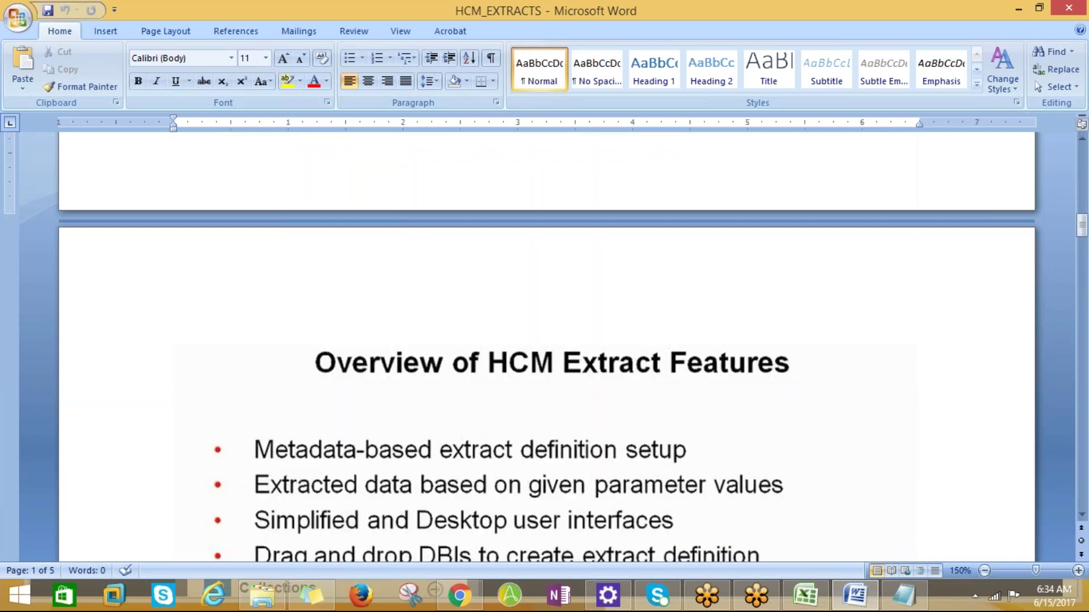
scroll(762, 366, "up", 4)
scroll(762, 366, "down", 15)
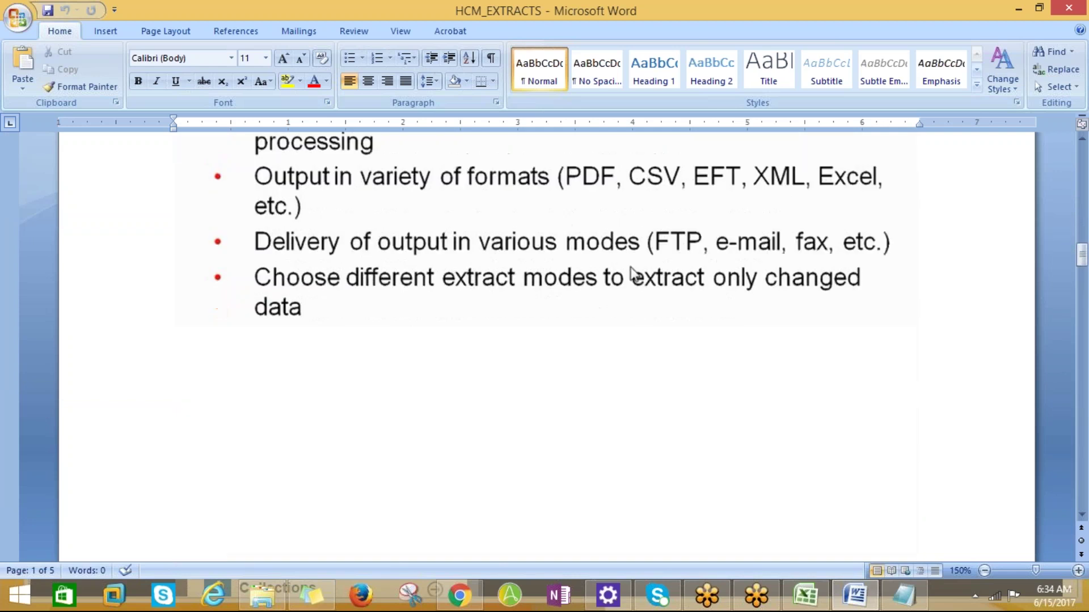
scroll(760, 367, "up", 8)
scroll(508, 338, "down", 1)
scroll(537, 451, "down", 8)
- Examine the HCM Extract Steps diagram and the images of the data group connection, filter criteria and department record setup
scroll(539, 452, "down", 6)
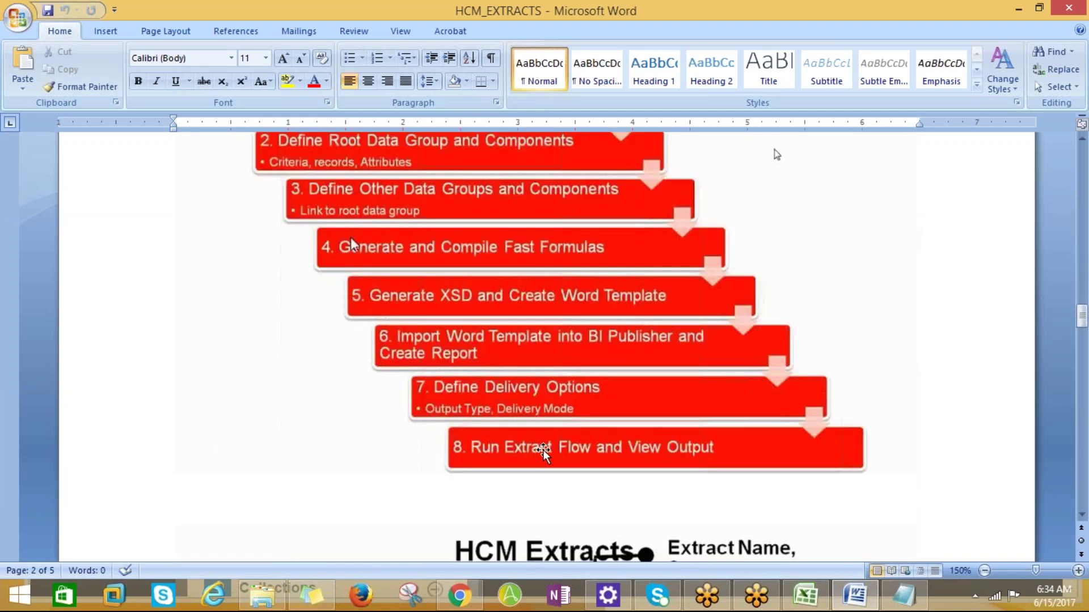
scroll(539, 448, "up", 4)
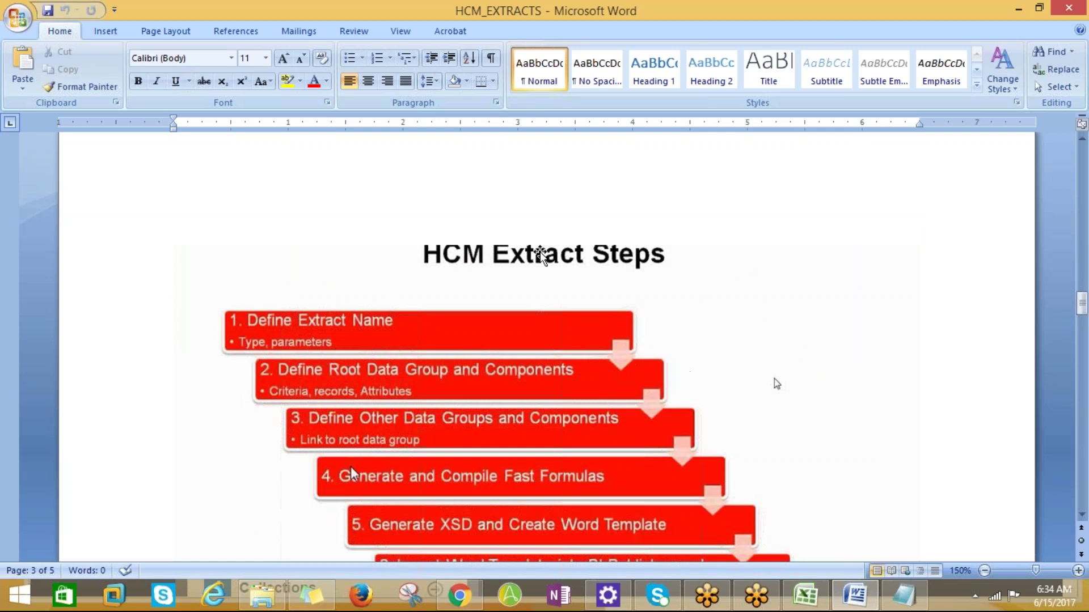
scroll(644, 451, "down", 8)
scroll(645, 458, "down", 10)
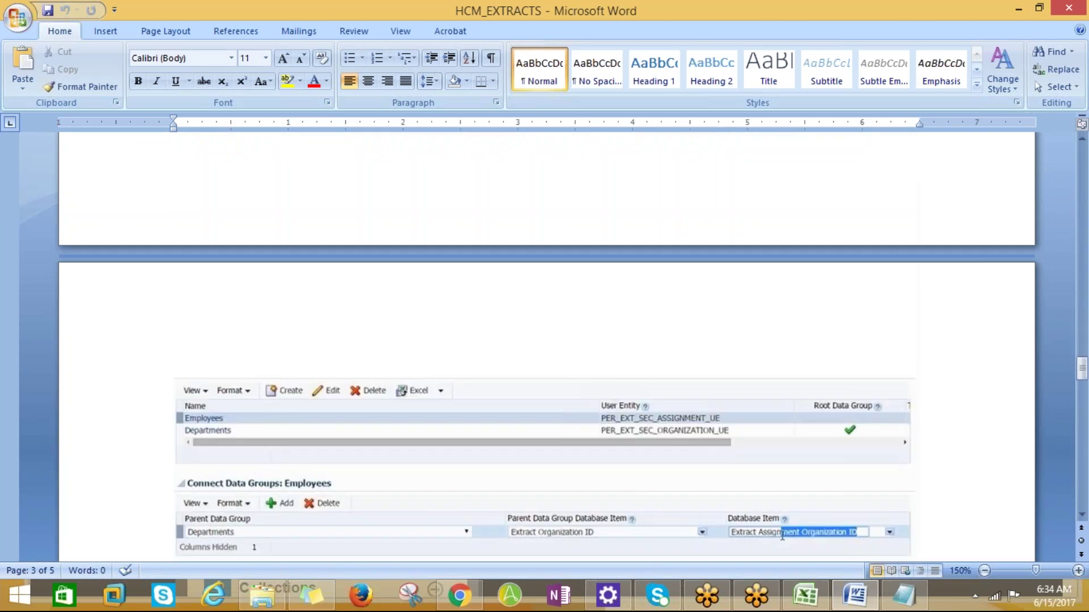
scroll(629, 499, "down", 5)
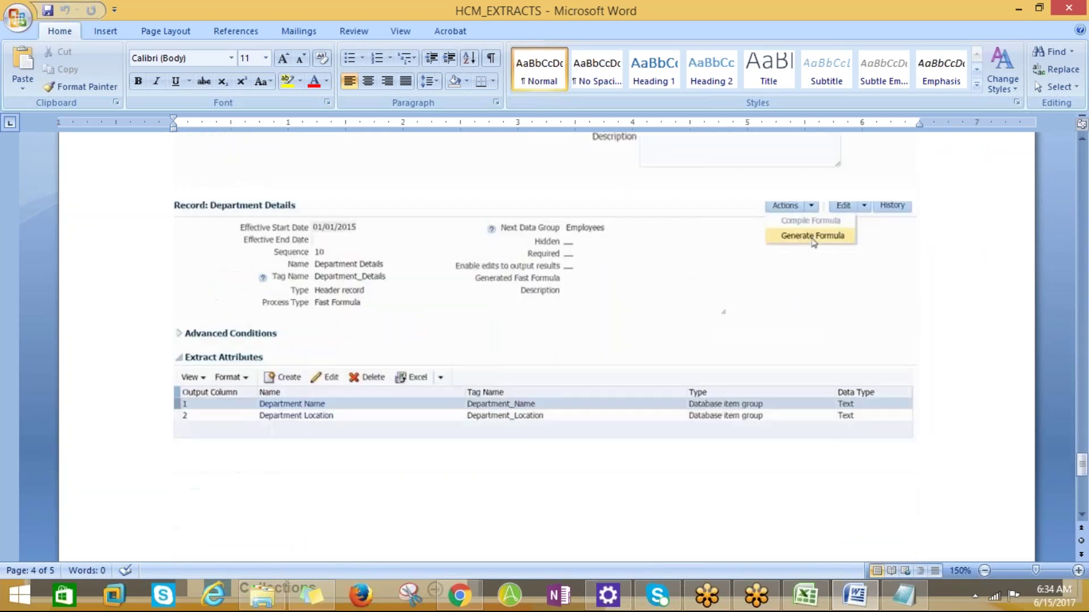
scroll(630, 499, "up", 9)
scroll(776, 441, "up", 12)
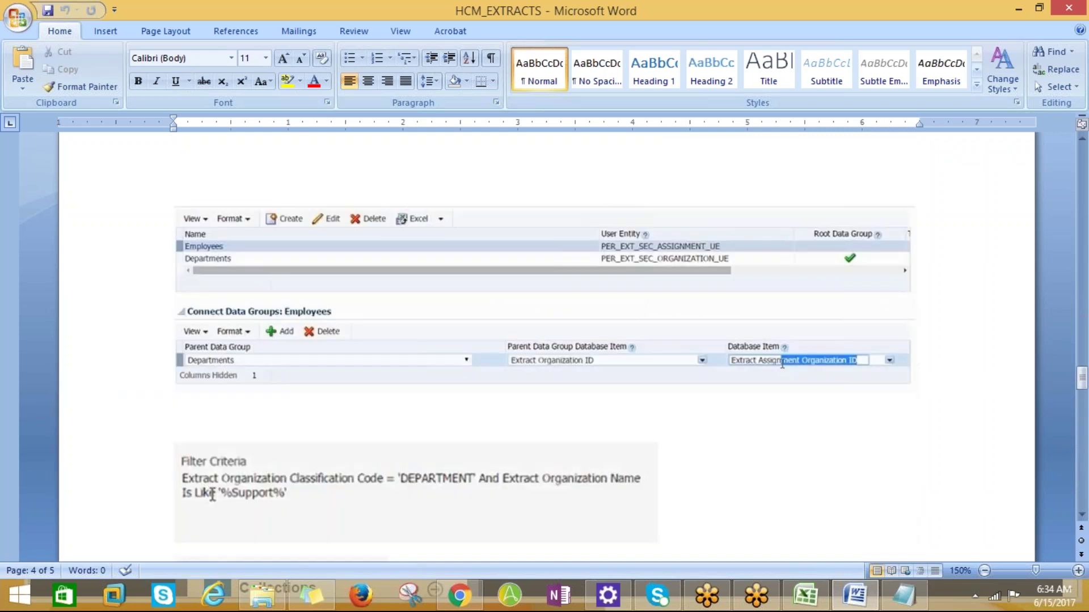
scroll(776, 442, "up", 5)
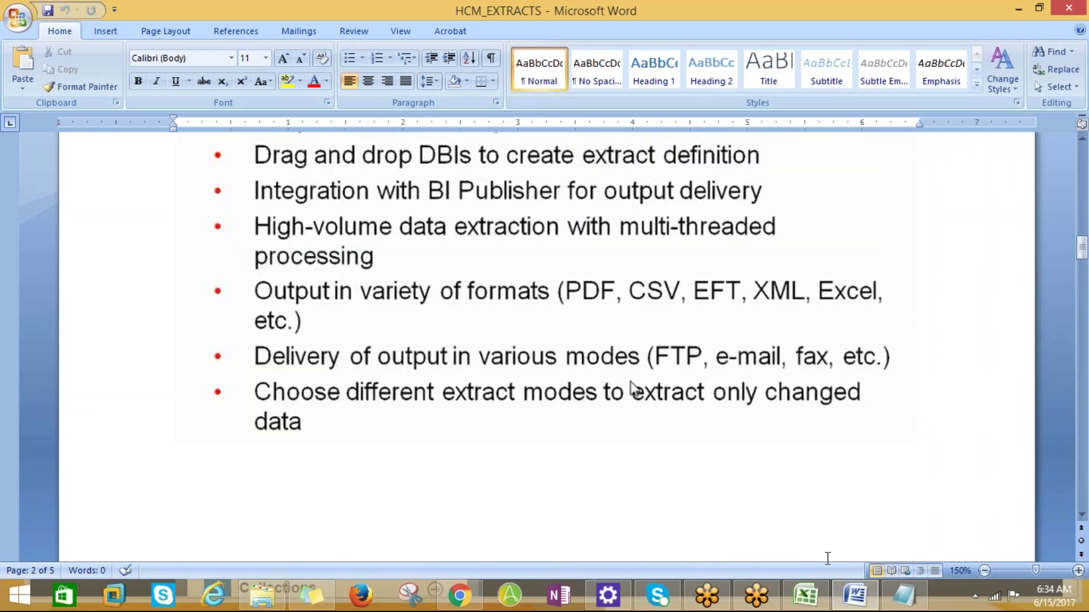
- Switch to the HCM workbook in Excel and check the row 3 notes on Export to Excel for ADF tables and person management
left_click(818, 606)
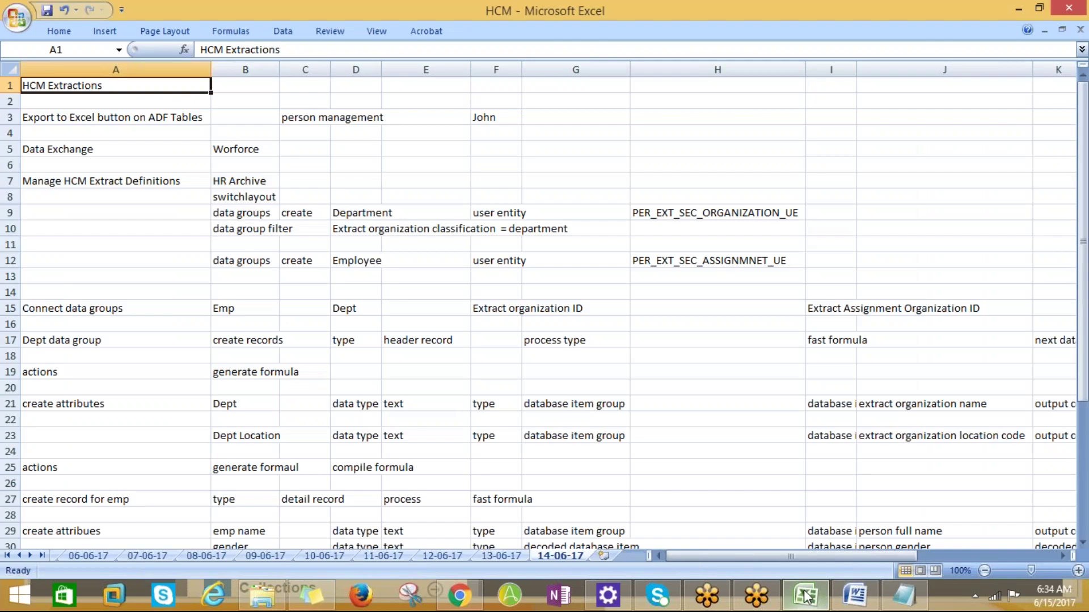
left_click(39, 119)
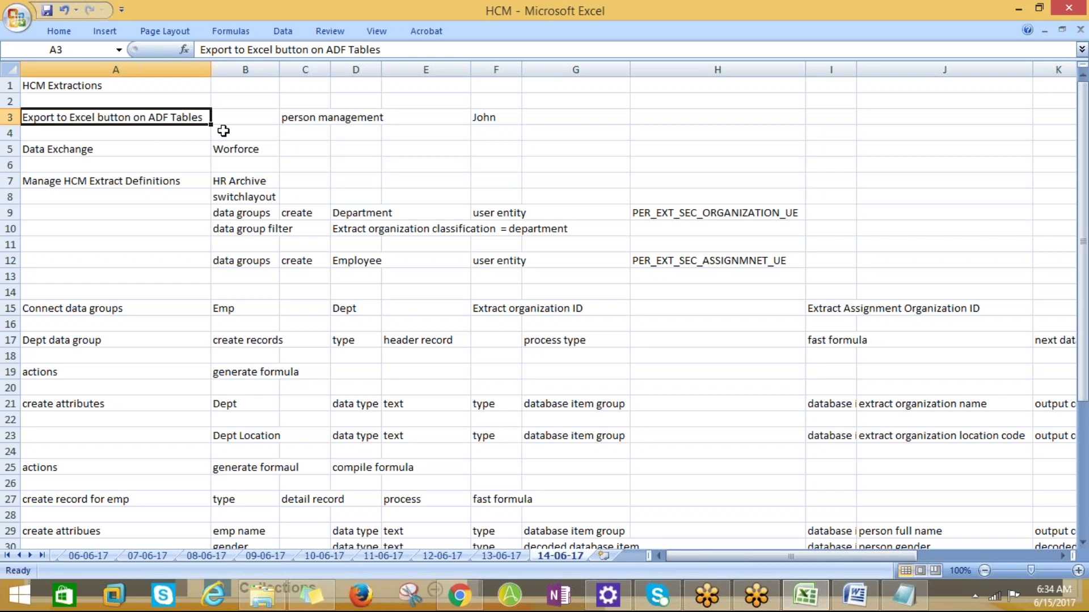
left_click(318, 117)
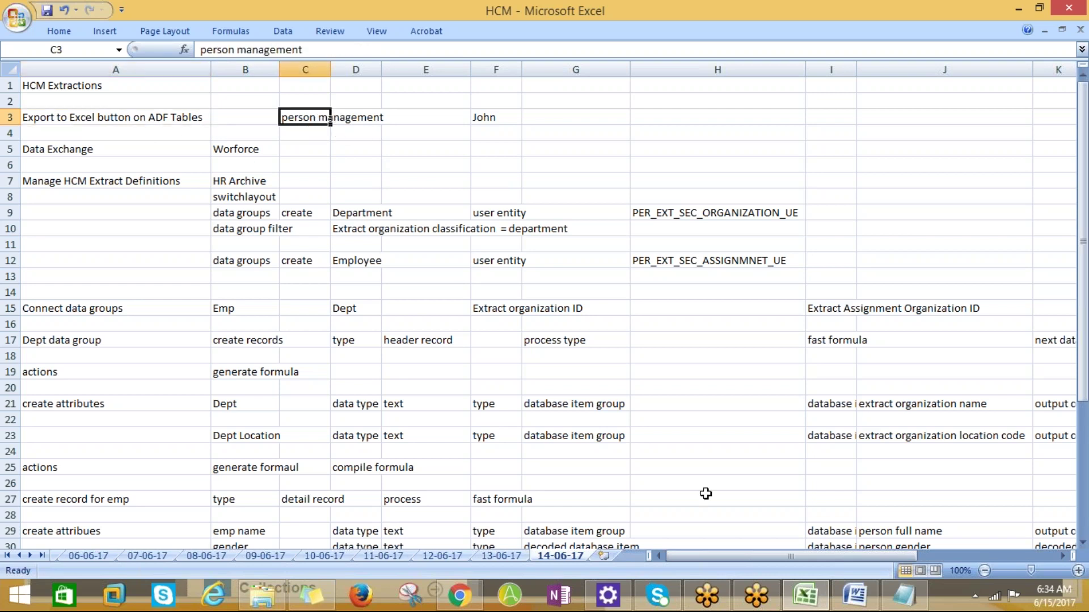
- Switch to Oracle Applications in Chrome, open Person Management and search by the person's first name given in the workbook notes
left_click(460, 596)
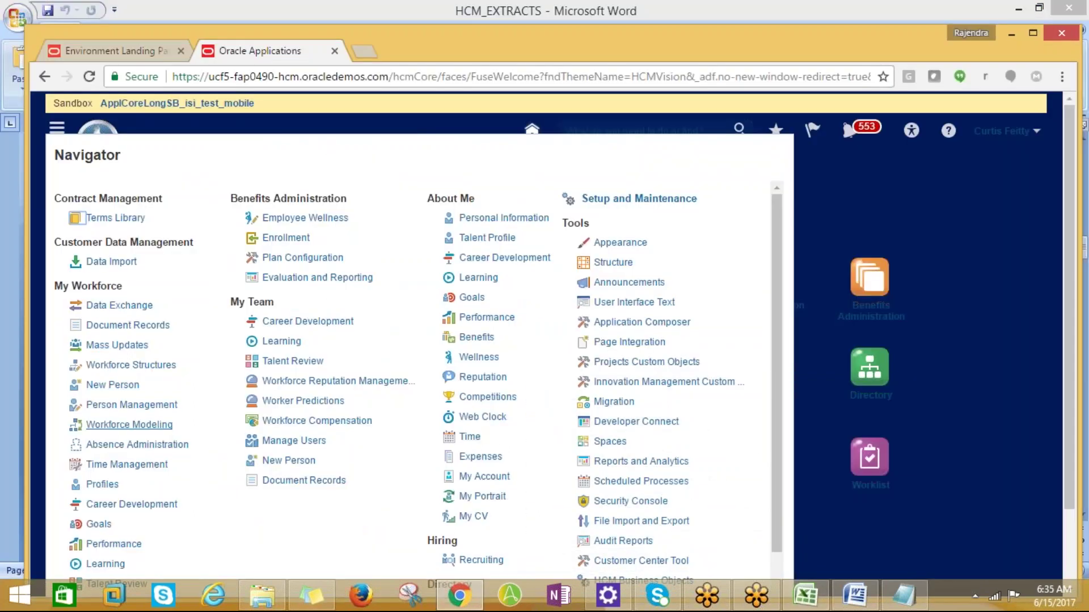
left_click(132, 404)
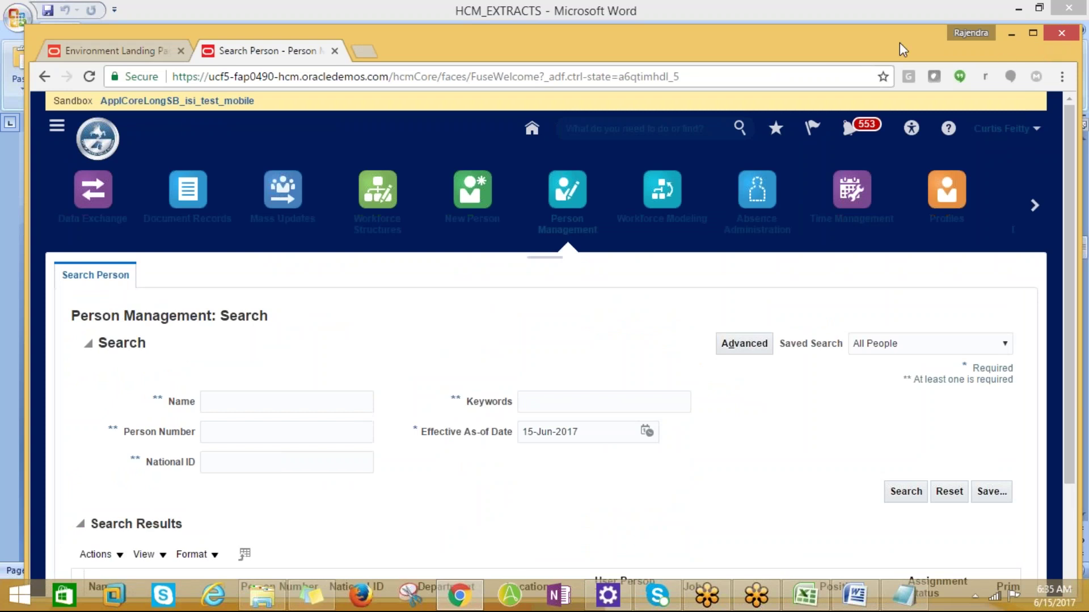
left_click(226, 401)
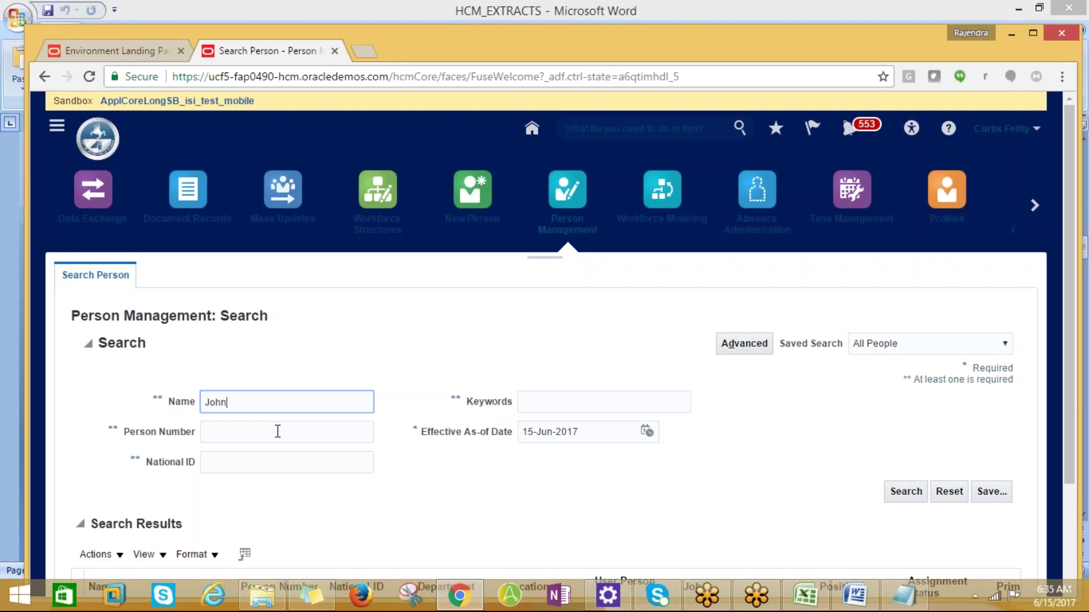
left_click(906, 498)
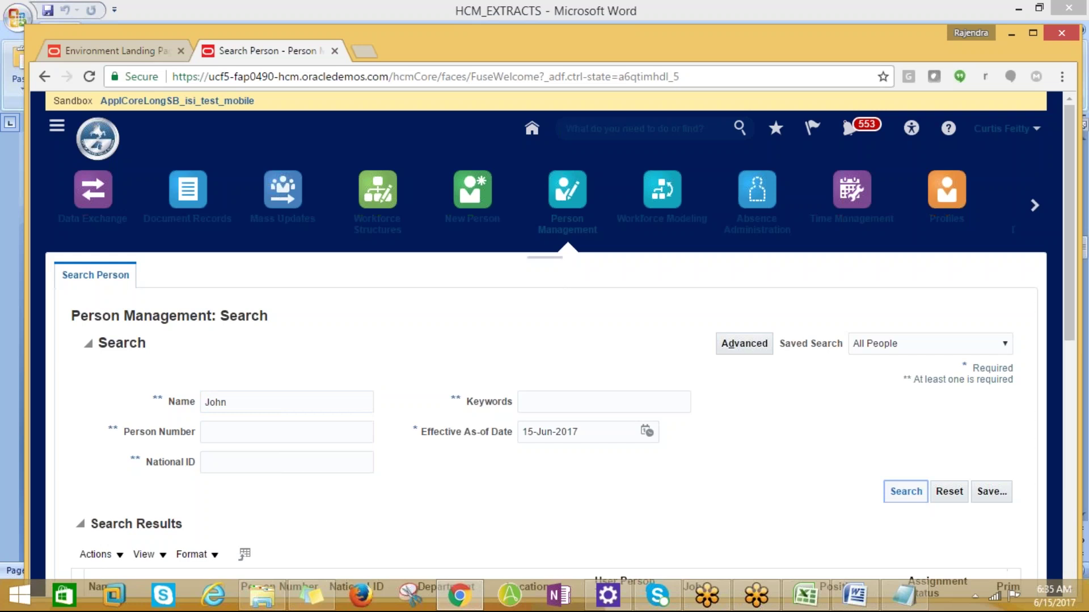
scroll(918, 438, "down", 8)
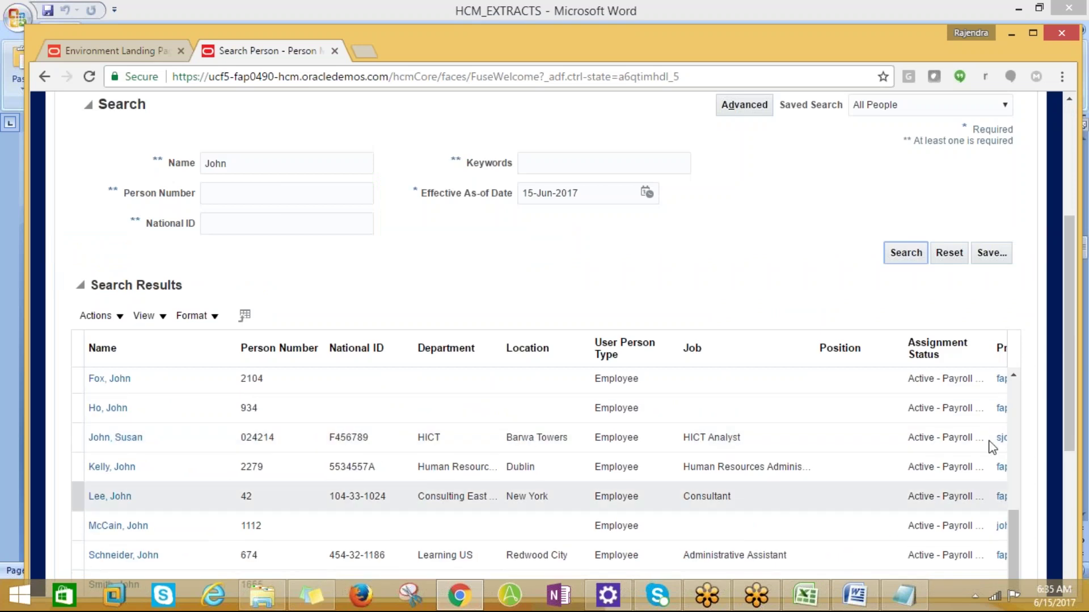
scroll(1072, 376, "down", 1)
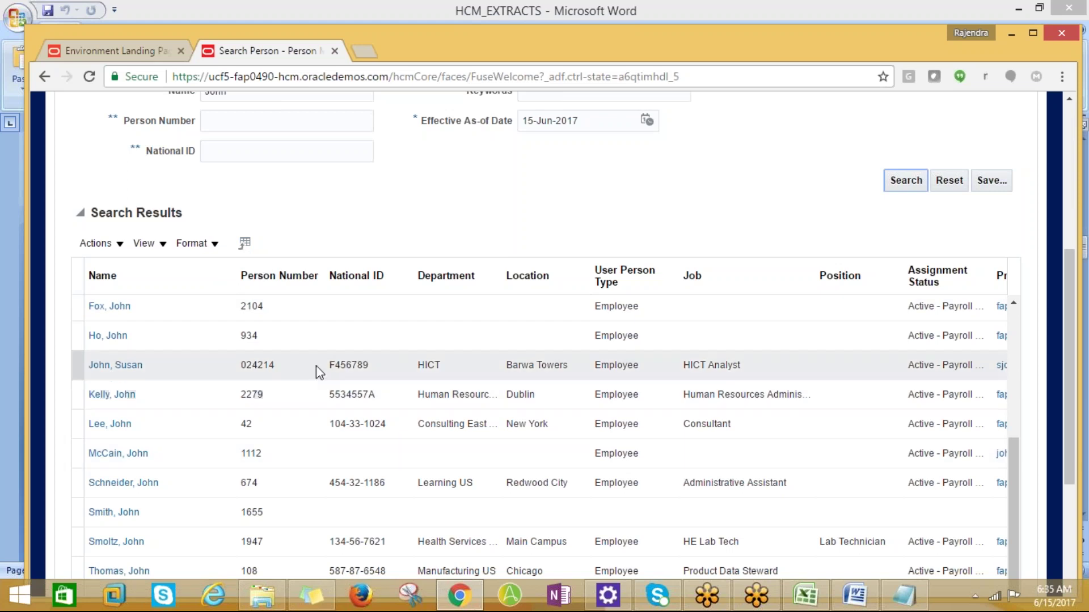
- Switch to the HCM_EXTRACTS document in Word and review the list of tools in the Exporting Data section
left_click(860, 598)
scroll(637, 384, "up", 10)
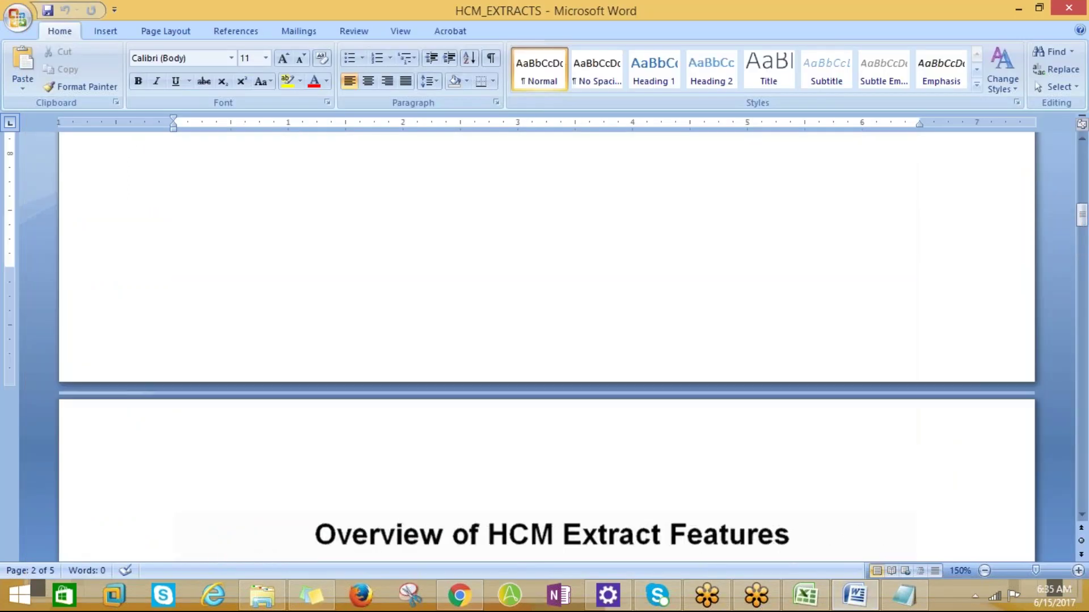
scroll(651, 397, "up", 8)
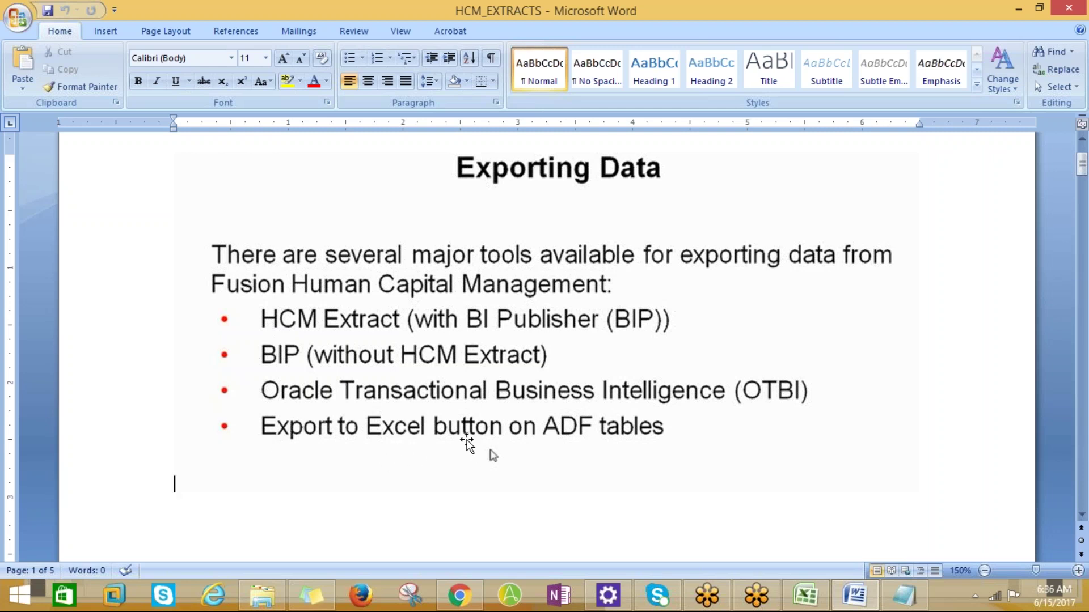
- Switch to Person Management in Chrome, export the search results to Excel and open the downloaded export (1).xls despite the format warning
key("alt+Tab")
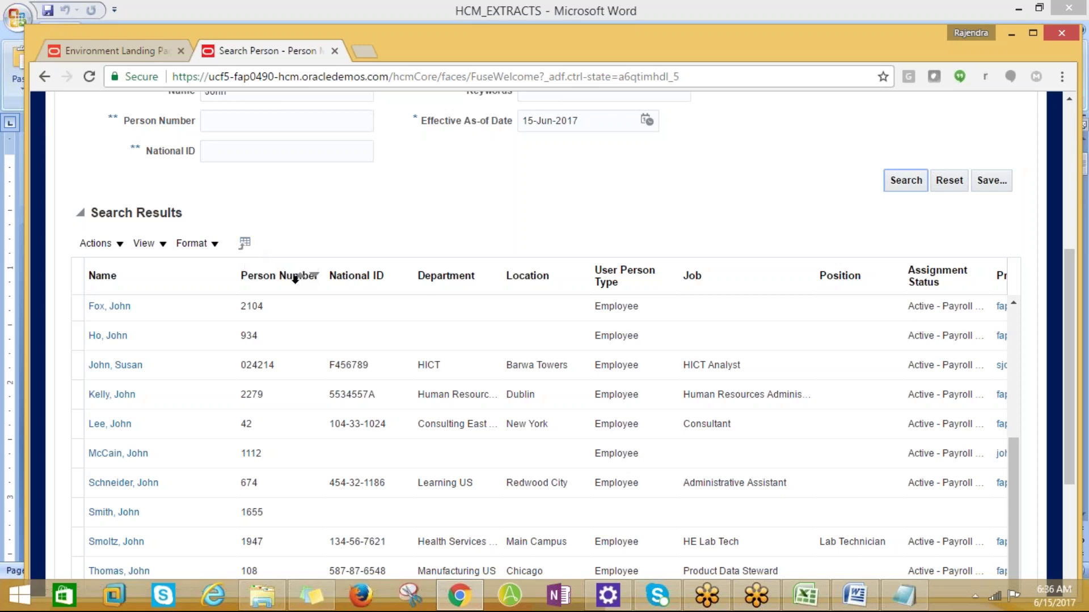
scroll(545, 340, "up", 3)
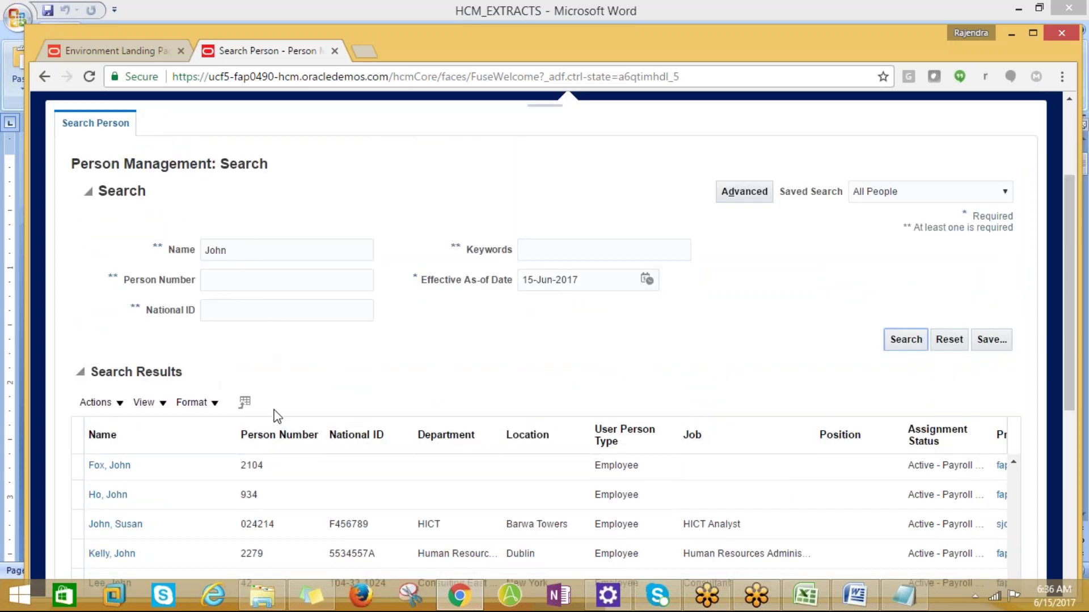
scroll(275, 412, "down", 2)
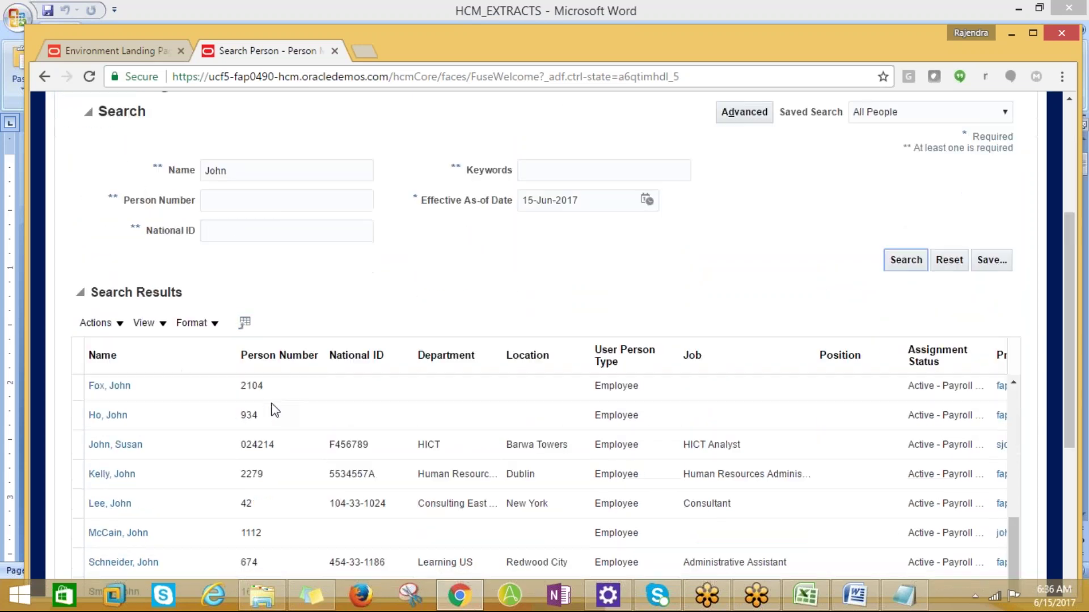
left_click(245, 325)
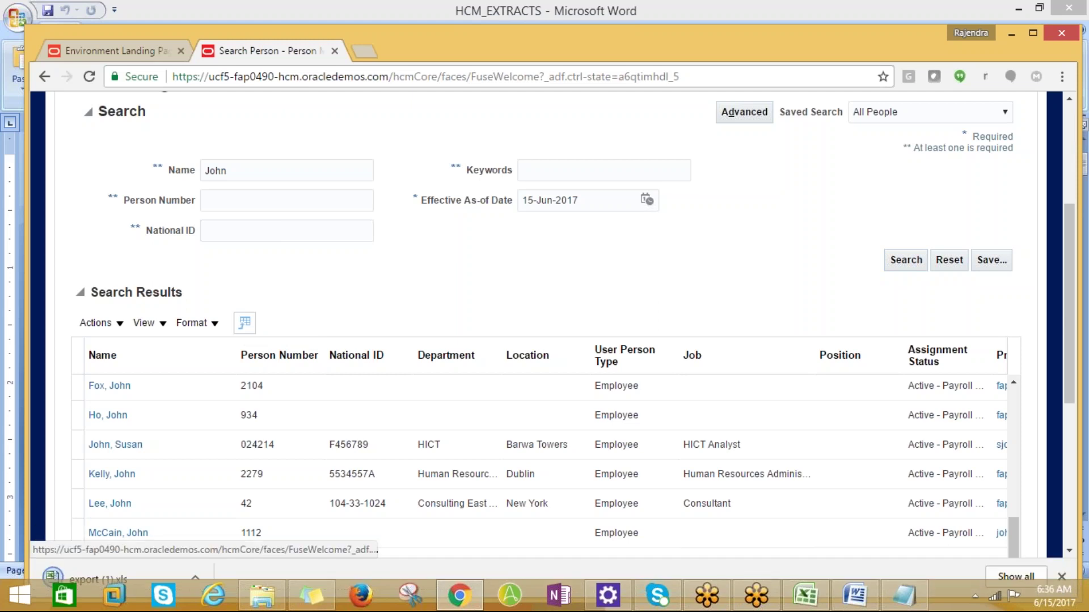
left_click(54, 574)
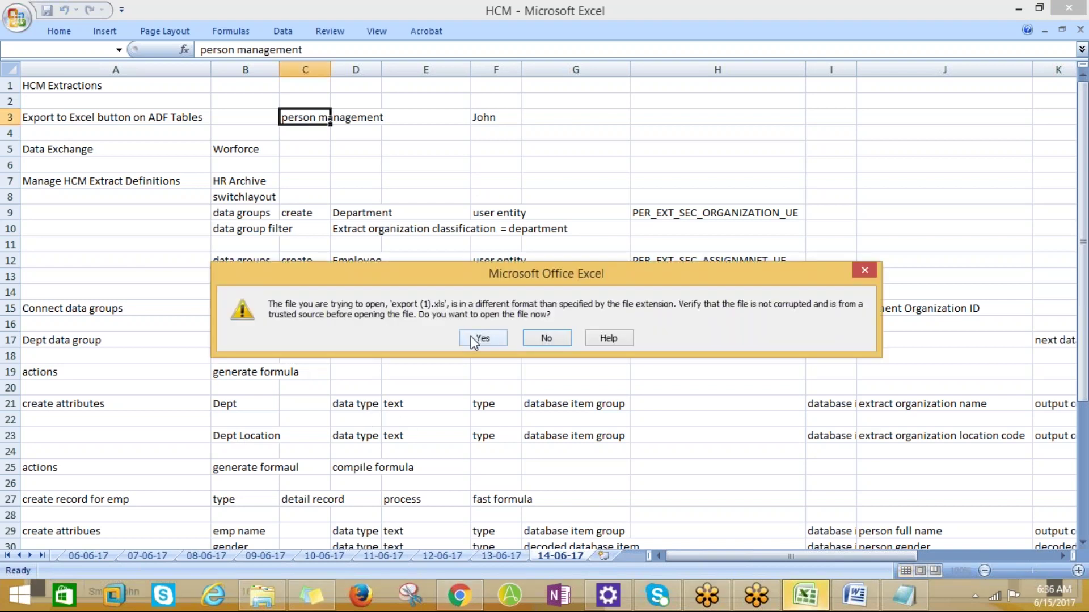
left_click(471, 340)
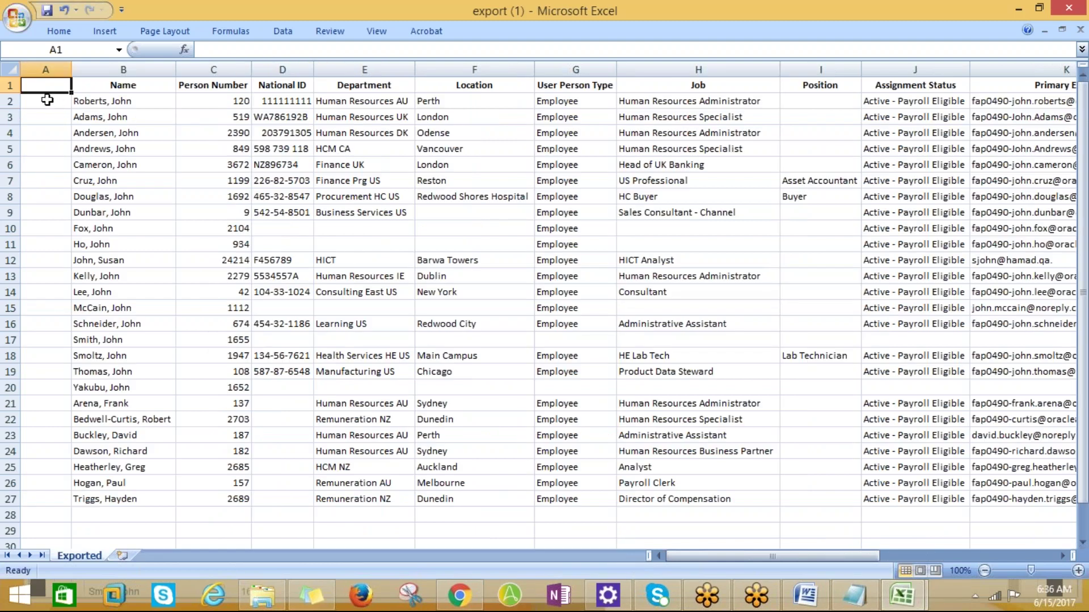
- Examine the exported entries in the Name column, from row 2 through row 27
left_click_drag(118, 97, 123, 502)
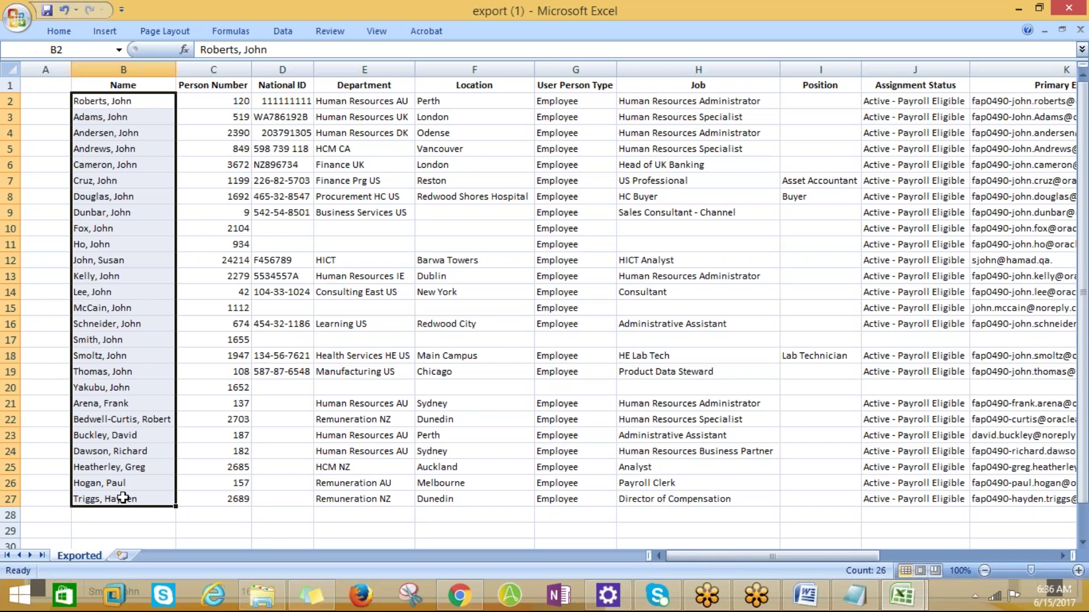
left_click(110, 245)
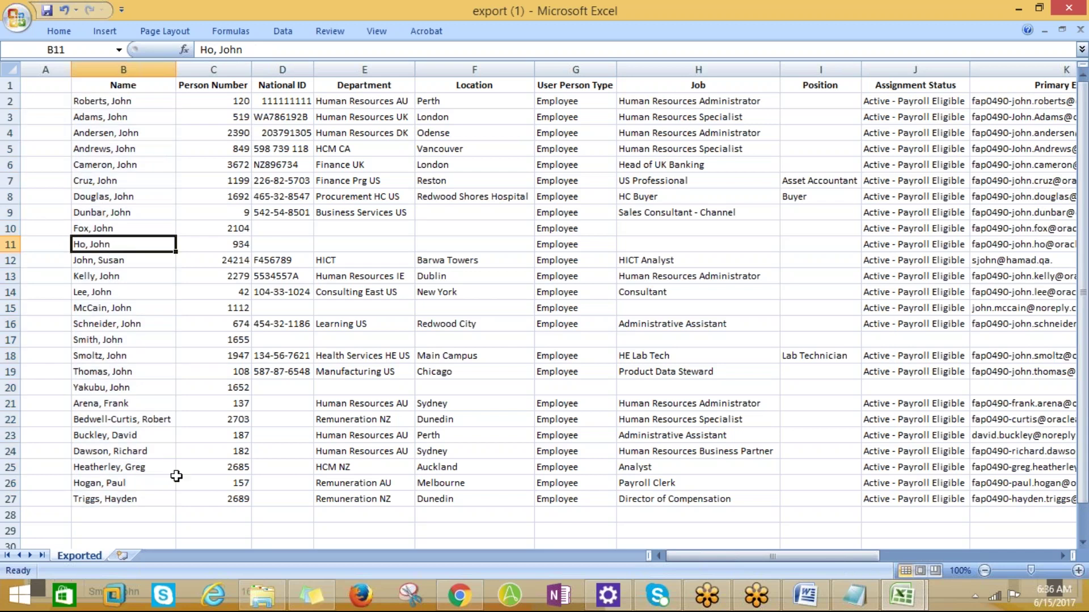
left_click(112, 485)
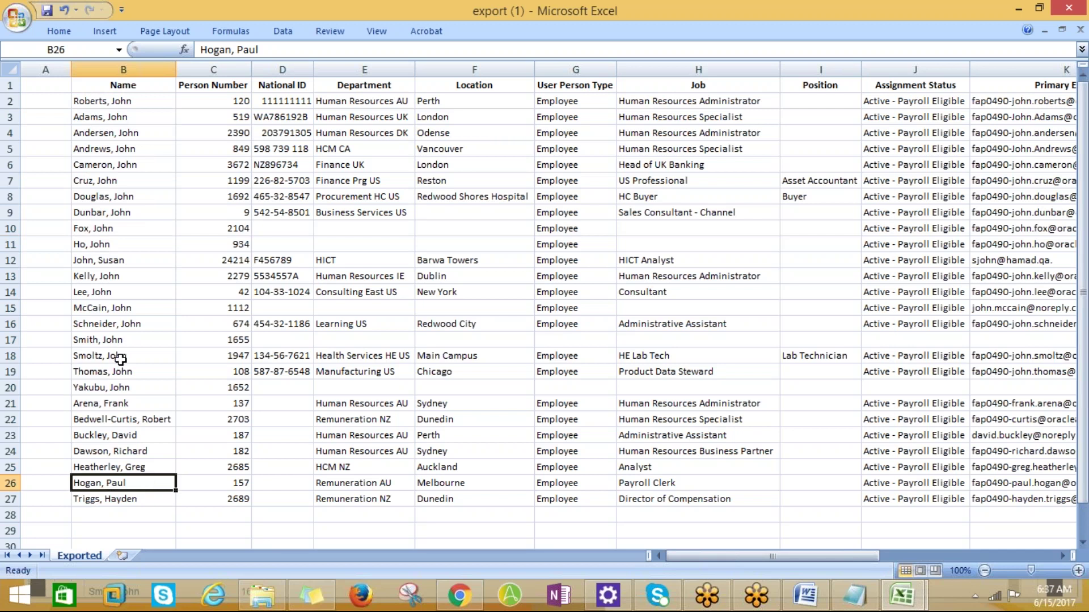
left_click(108, 420)
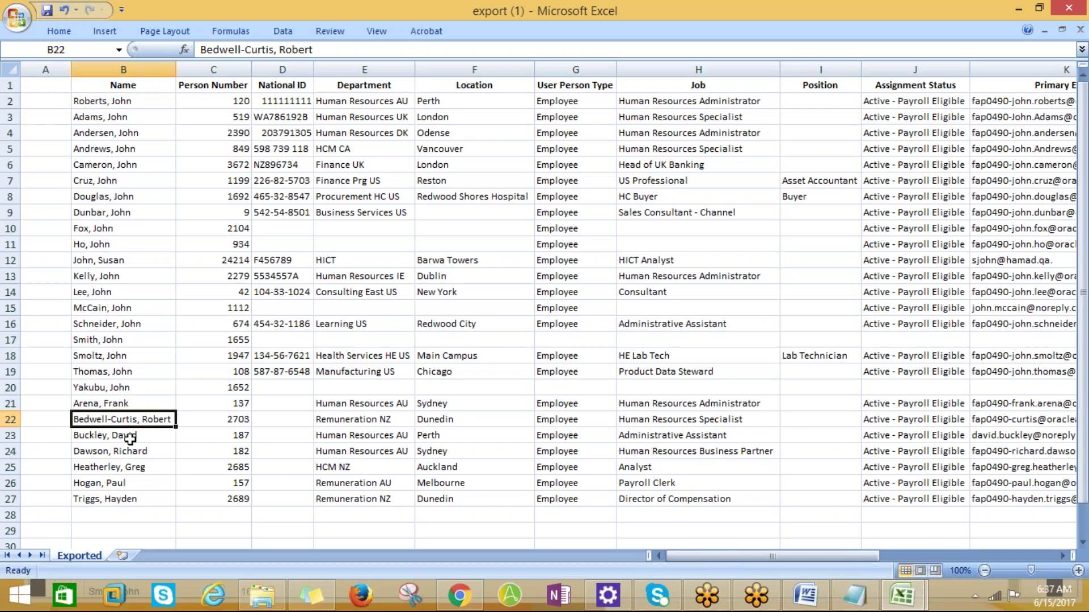
- Examine the exported column headers in row 1 from Name through Person Number, National ID and Department to Location
left_click(103, 103)
key("Up")
key("Right")
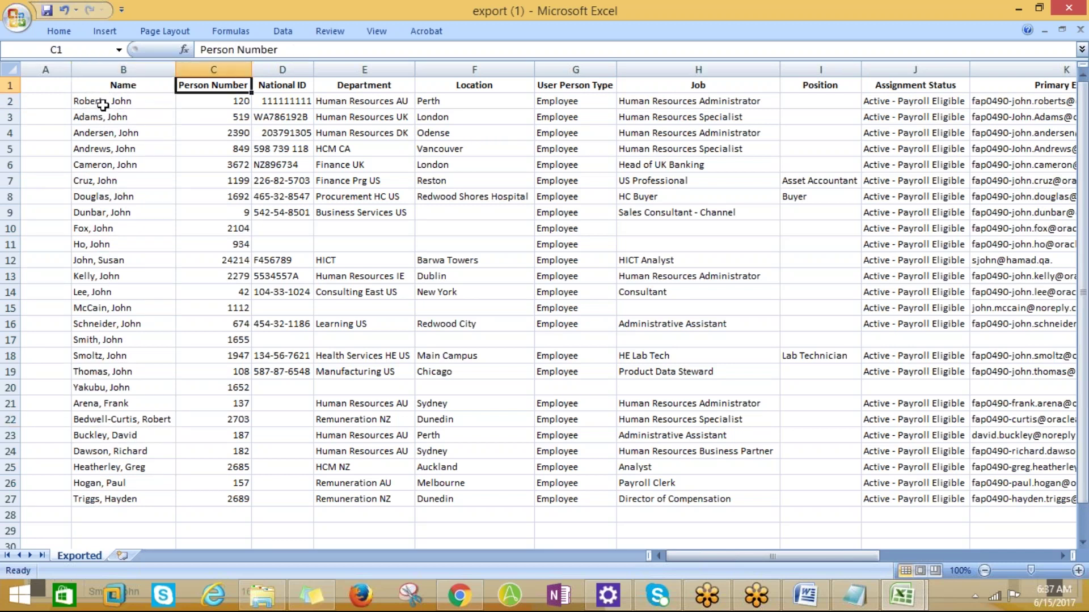
key("Left")
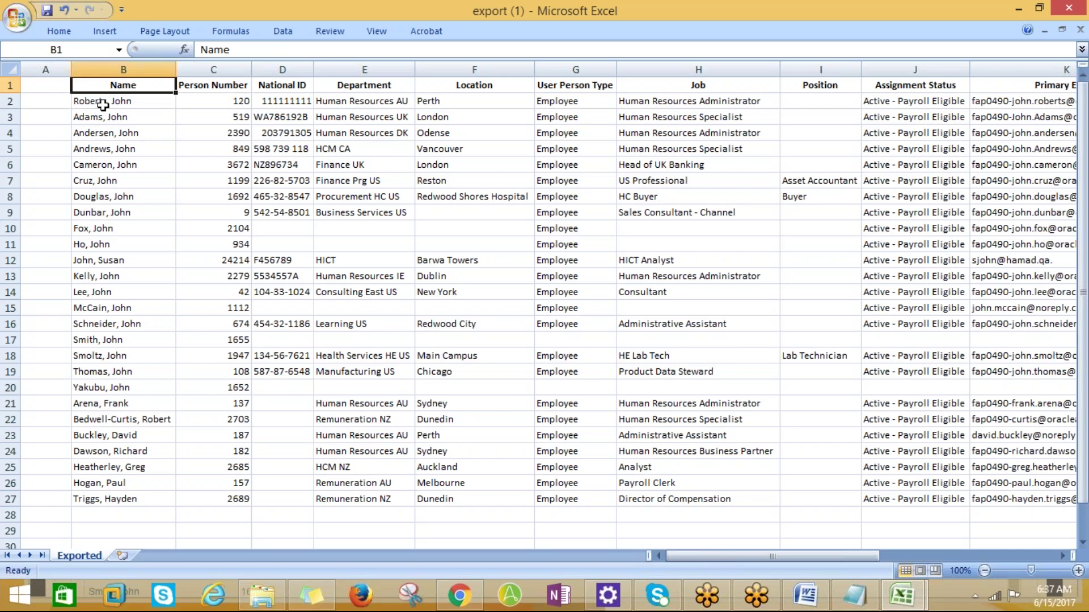
key("Right")
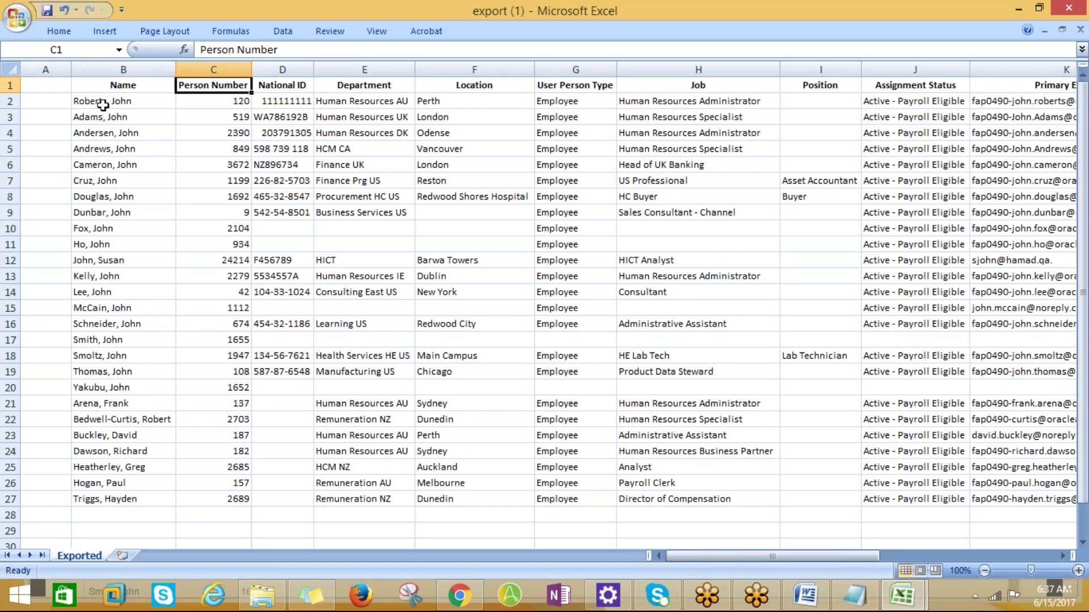
key("Right")
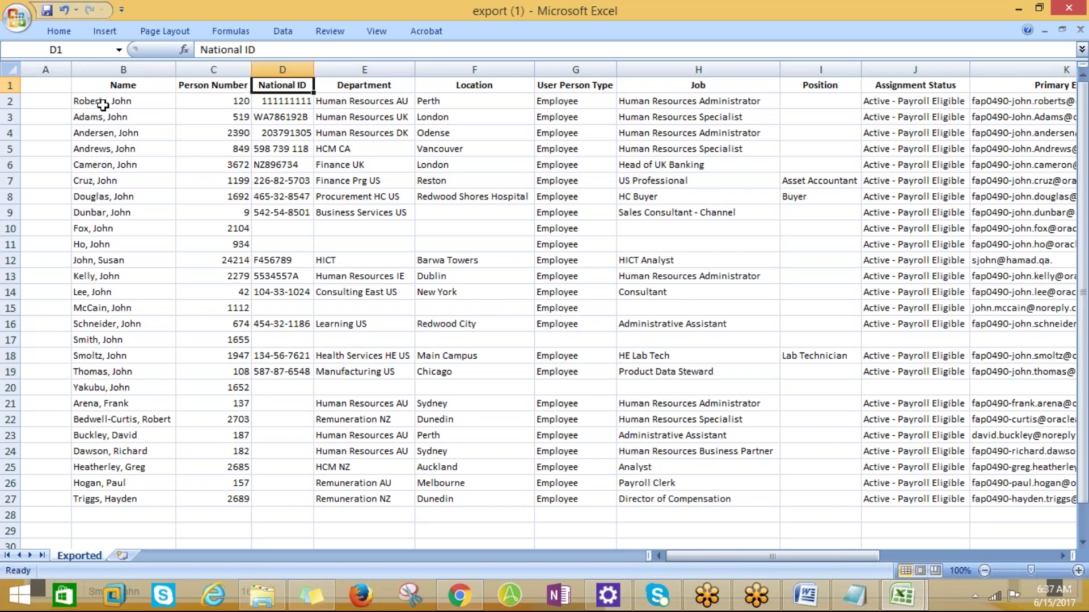
key("Right")
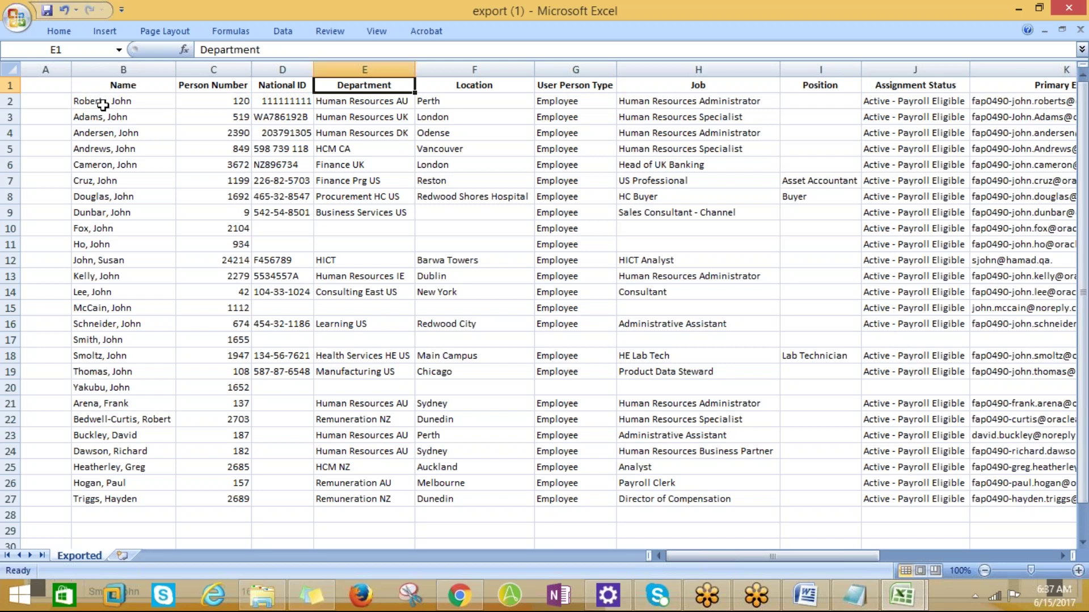
key("Right")
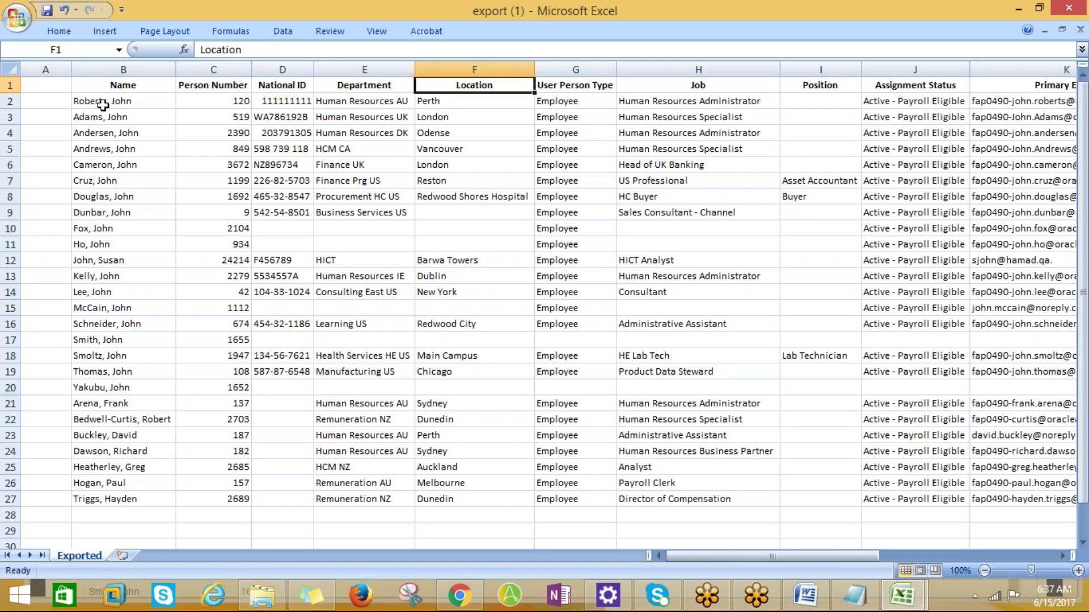
- Check the User Person Type column by going down its rows and returning to its header
key("Right")
key("Down")
key("Down")
key("Down")
key("Down")
key("Down")
key("Down")
key("Down")
key("Down")
key("Down")
key("Down")
key("Down")
key("Down")
key("Down")
key("Down")
key("Down")
key("Down")
key("Down")
key("Down")
key("Down")
key("Down")
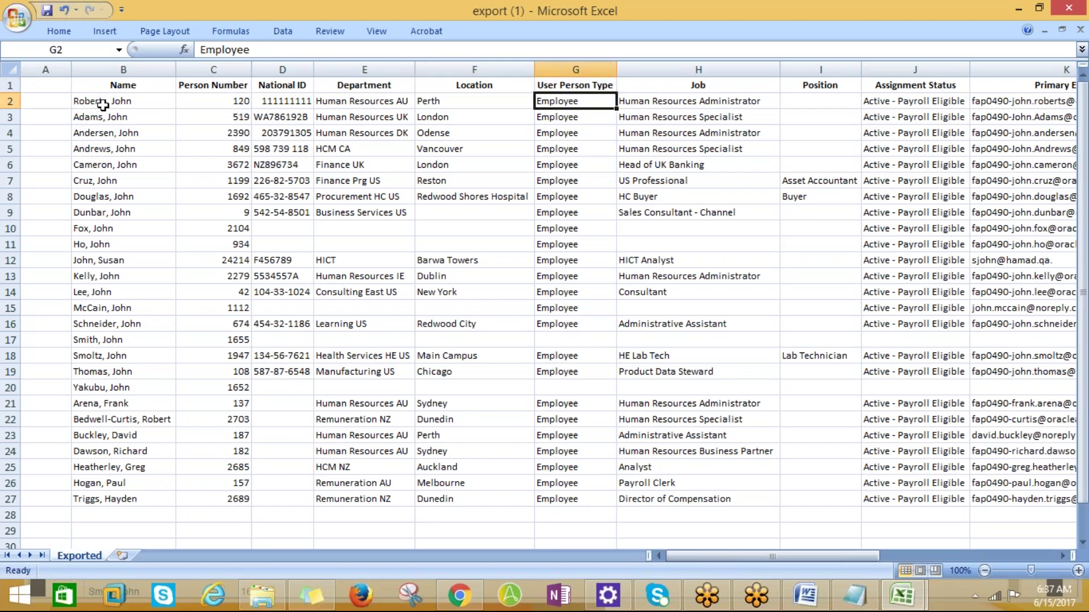
key("Up")
key("Up")
key("Up")
key("Up")
key("Up")
key("Up")
key("Up")
key("Up")
key("Up")
key("Up")
key("Up")
key("Up")
key("Up")
key("Up")
key("Up")
key("Up")
key("Up")
key("Up")
key("Up")
key("Up")
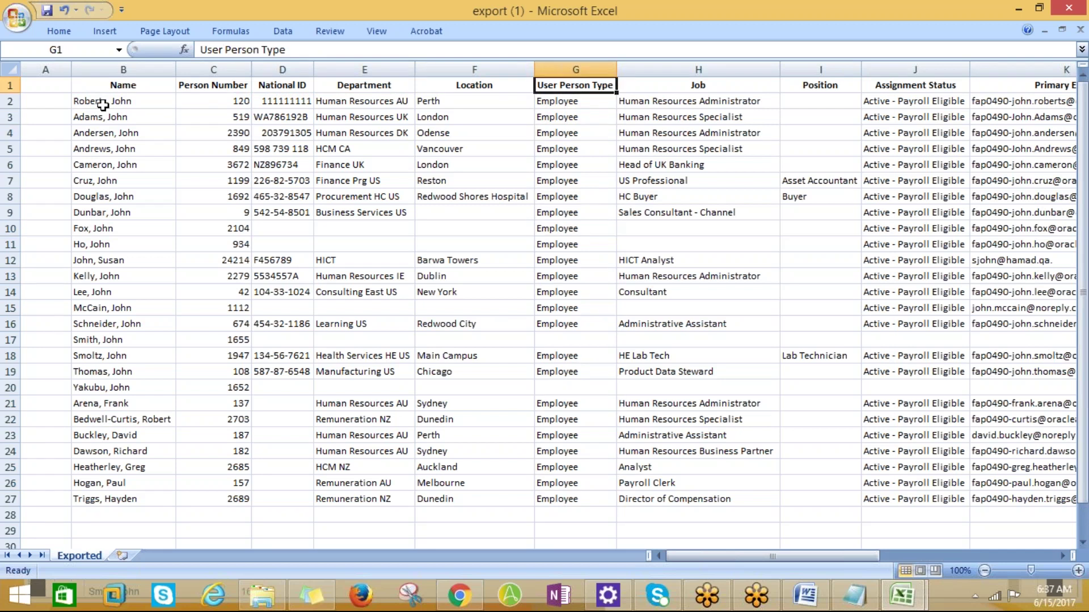
key("Down")
key("Down")
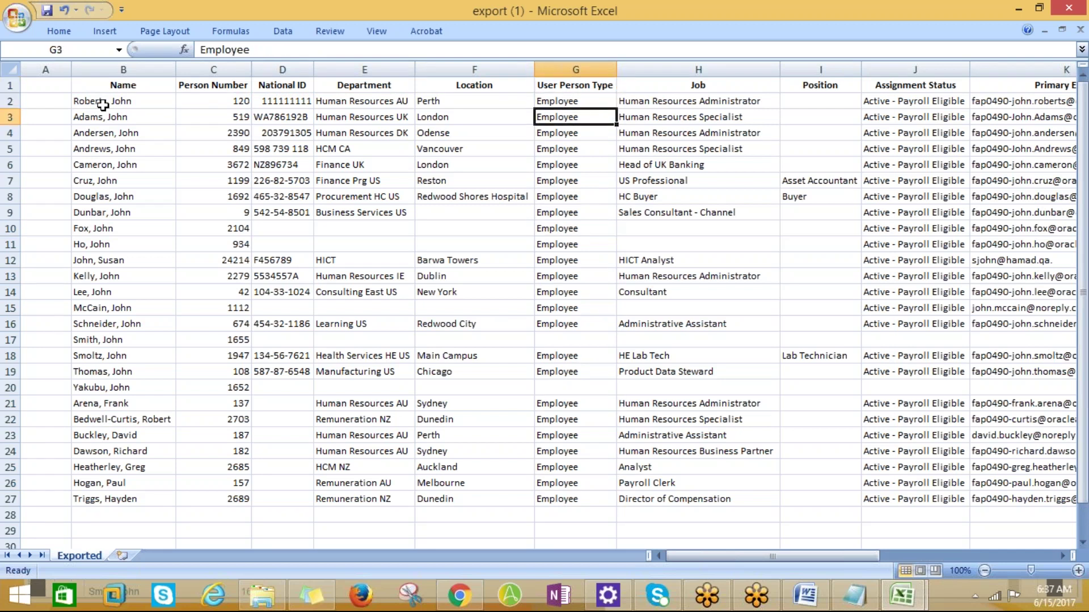
key("Up")
key("Up")
- Review the Job, Position and Assignment Status headers and continue along row 1 to Business Unit
key("Right")
key("Right")
key("Left")
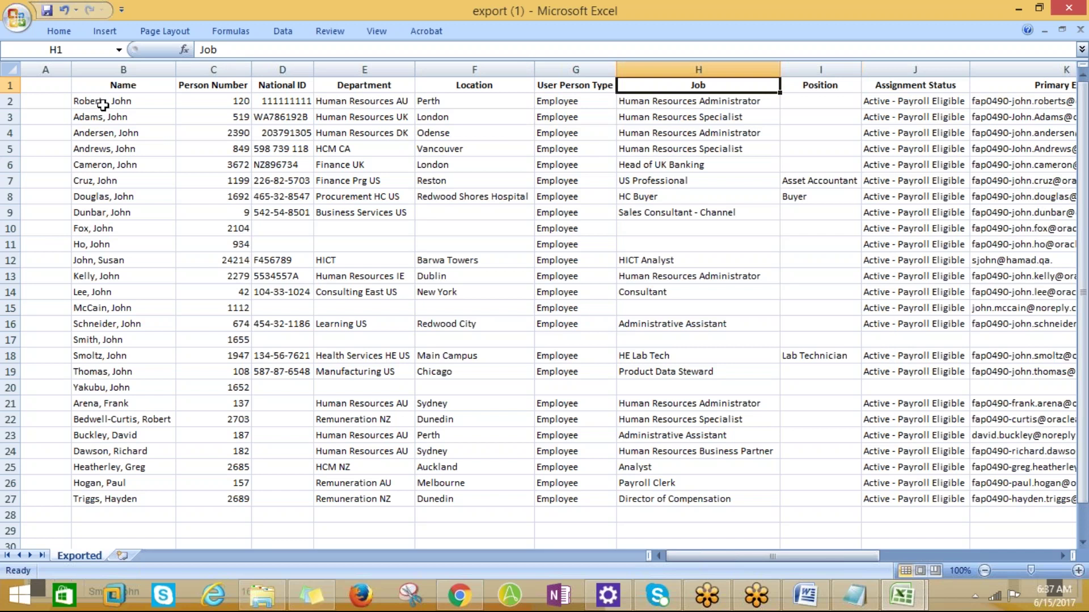
key("Right")
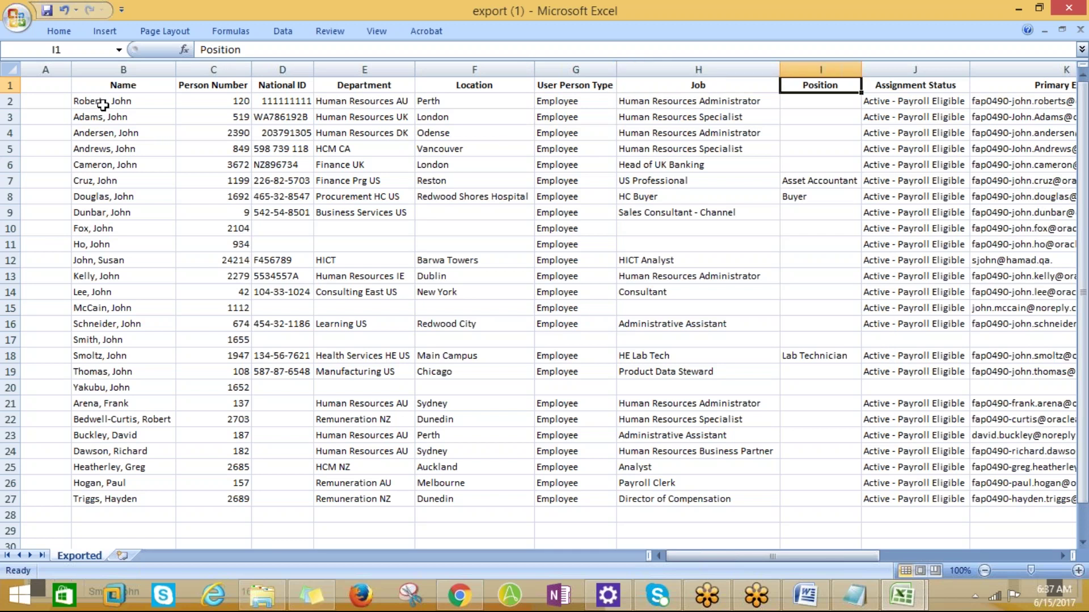
key("Right")
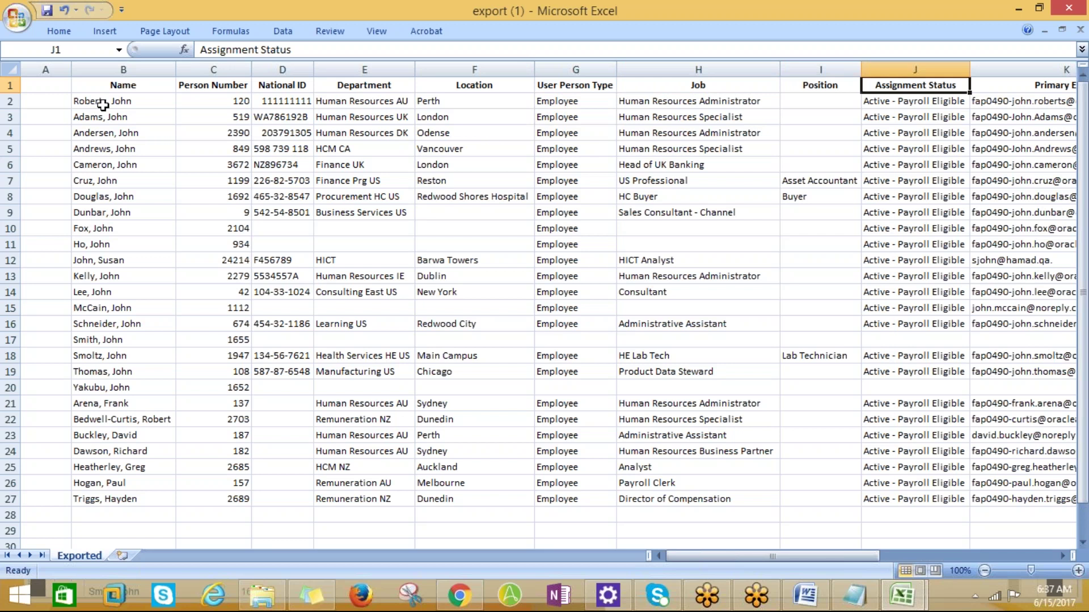
key("Right")
key("Right")
key("Right")
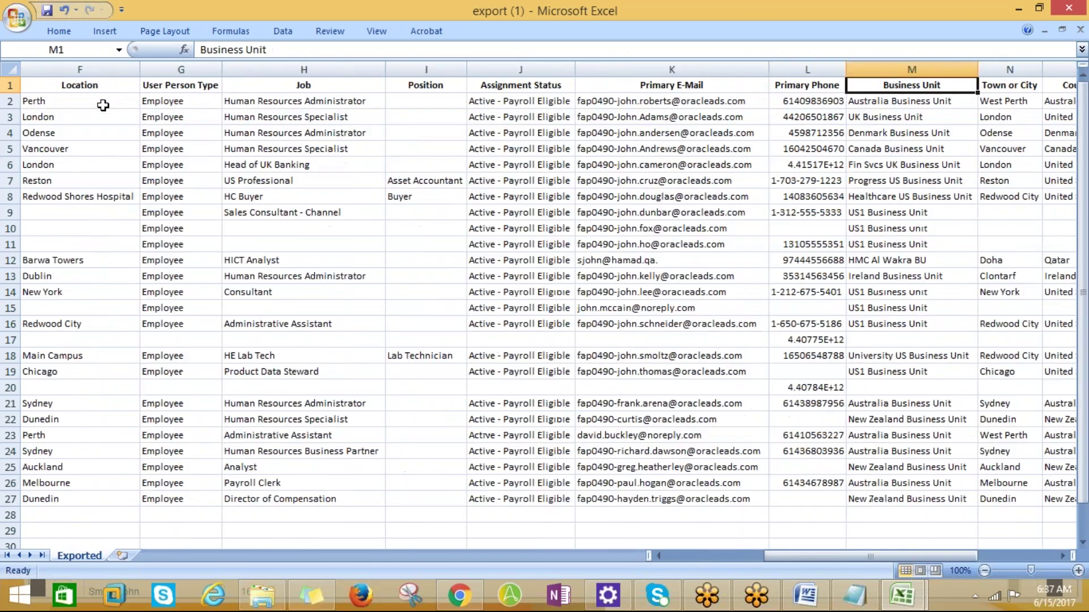
- Review the remaining headers in row 1 beyond Business Unit, past the Actions column to the end of the data
key("Right")
key("Right")
key("Right")
key("Right")
key("Right")
key("Right")
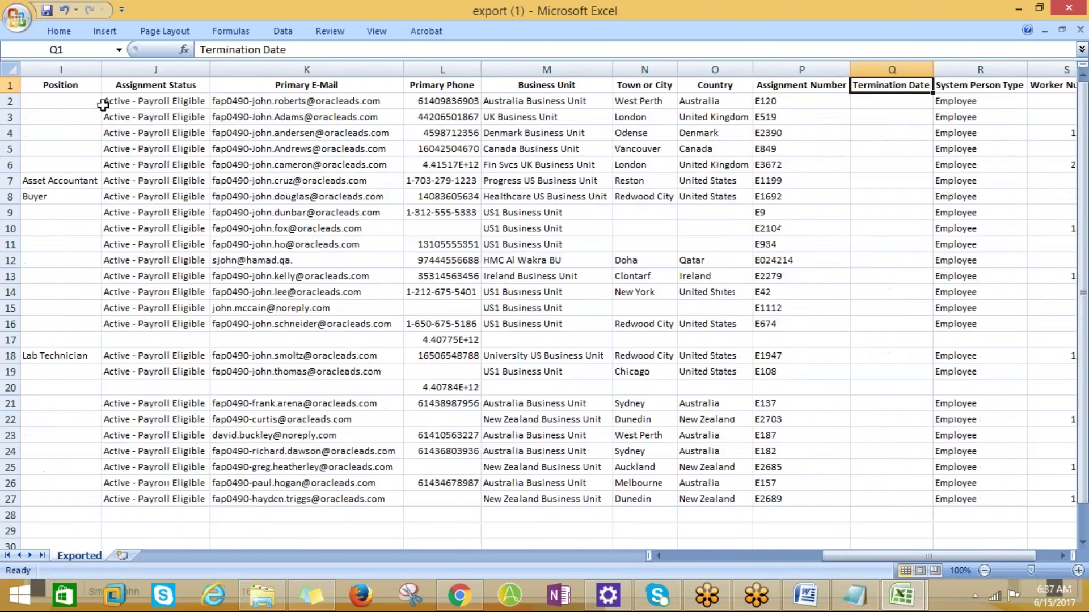
key("Right")
key("Right")
key("Right")
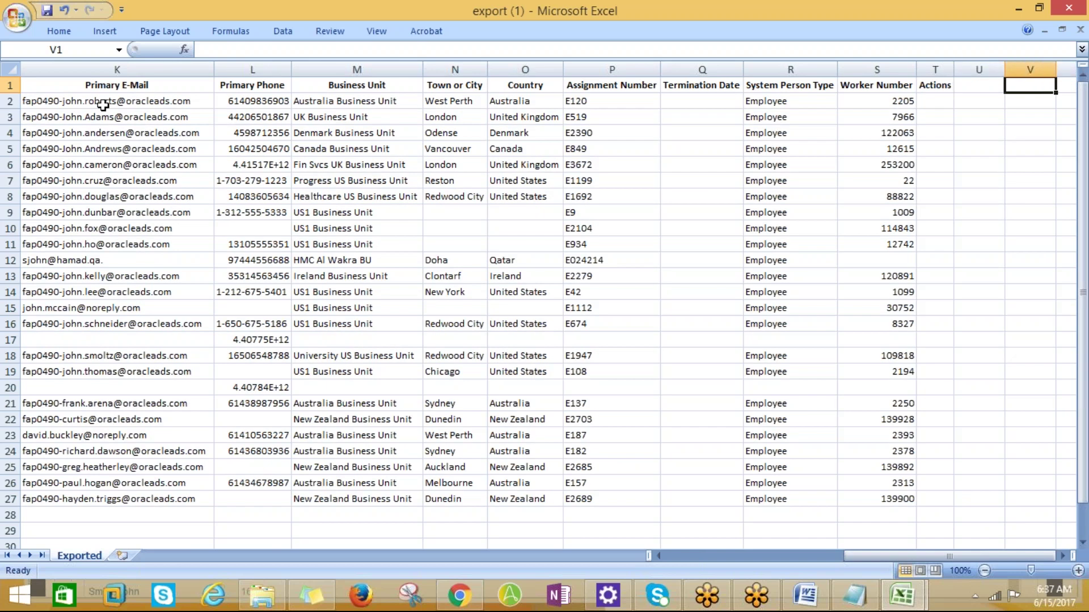
- Go back to Assignment Number and examine the Termination Date, System Person Type and Worker Number headers
key("Left")
key("Left")
key("Left")
key("Left")
key("Left")
key("Left")
key("Left")
key("Left")
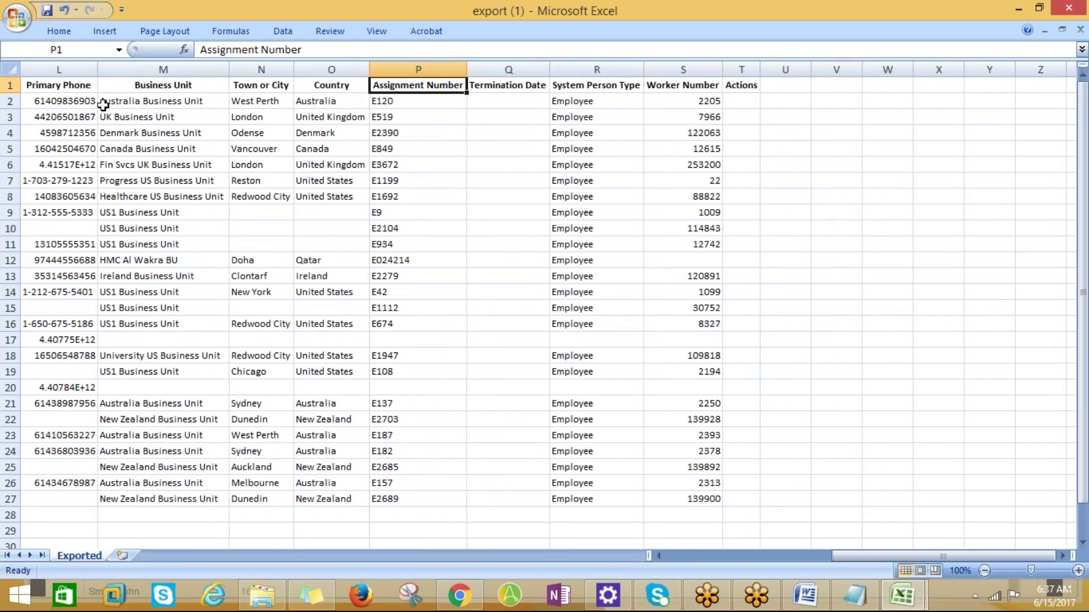
key("Right")
key("Right")
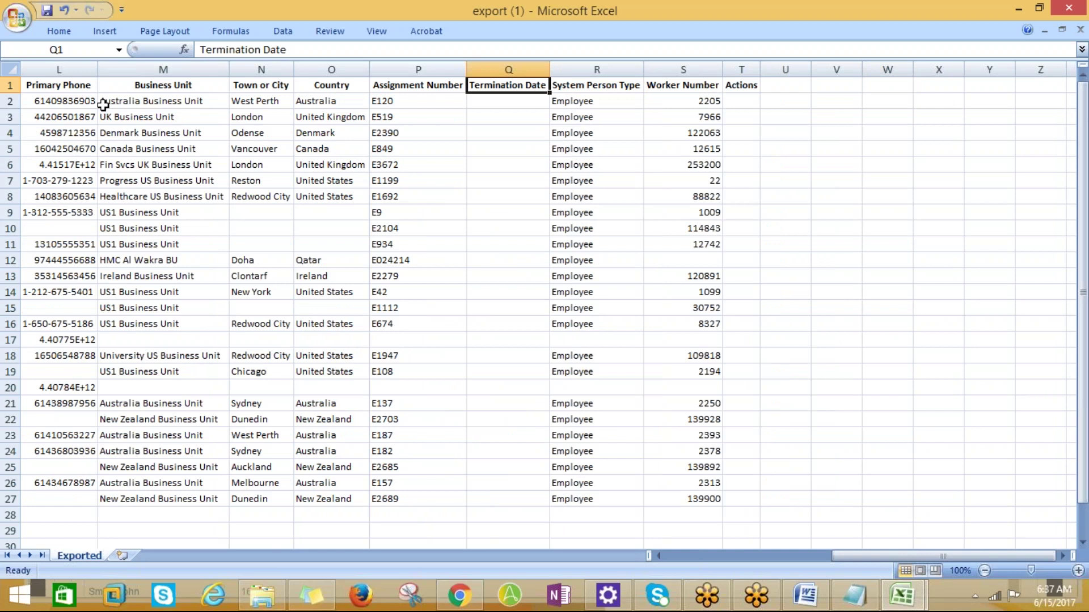
key("Right")
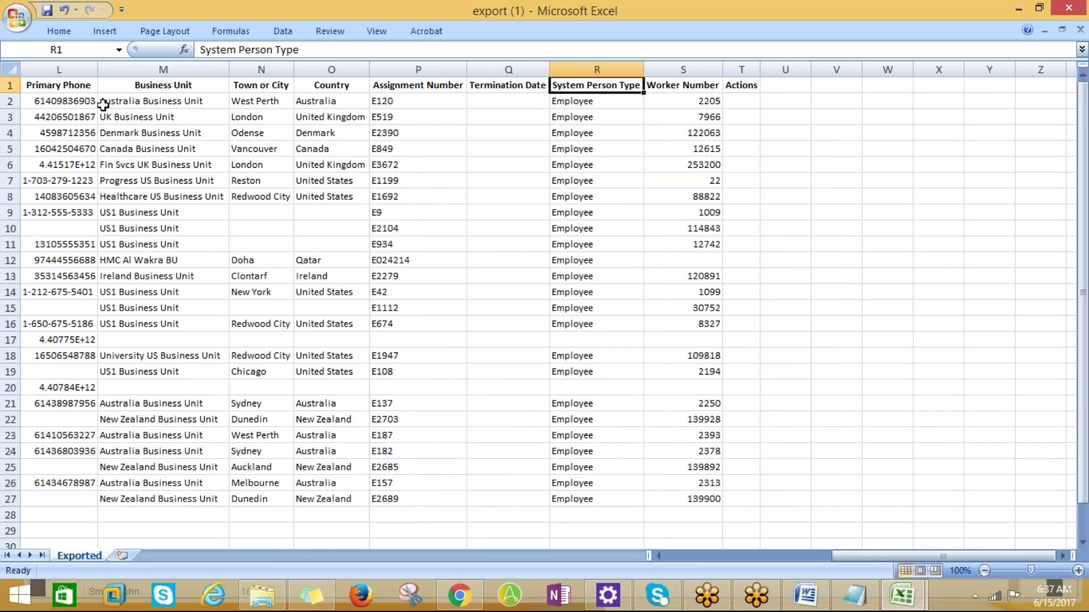
key("Right")
key("Left")
key("Right")
- Look back over the exported headers in row 1 from System Person Type to User Person Type
key("Left")
key("Left")
key("Left")
key("Left")
key("Left")
key("Left")
key("Left")
key("Left")
key("Left")
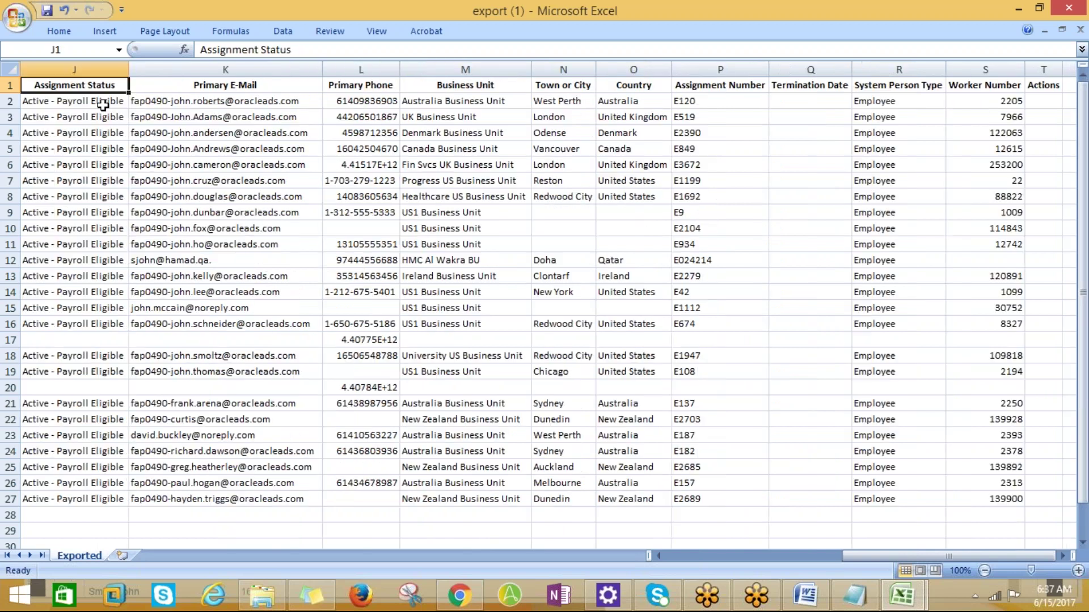
key("Left")
key("Left")
key("Left")
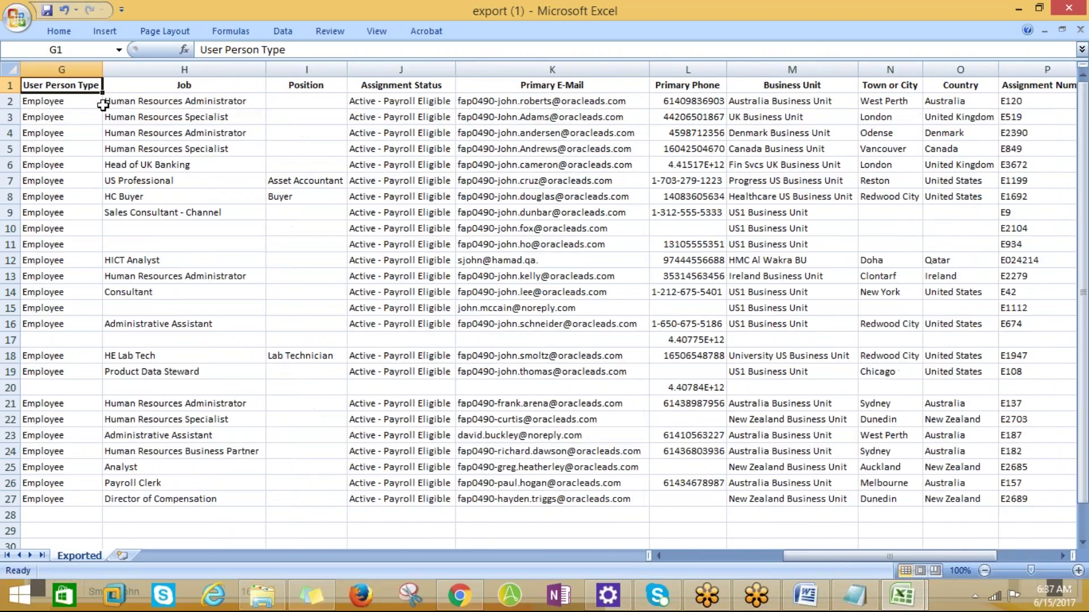
- Recheck the headers between User Person Type and Country, including Primary E-Mail and Primary Phone
key("Right")
key("Right")
key("Right")
key("Right")
key("Right")
key("Right")
key("Right")
key("Right")
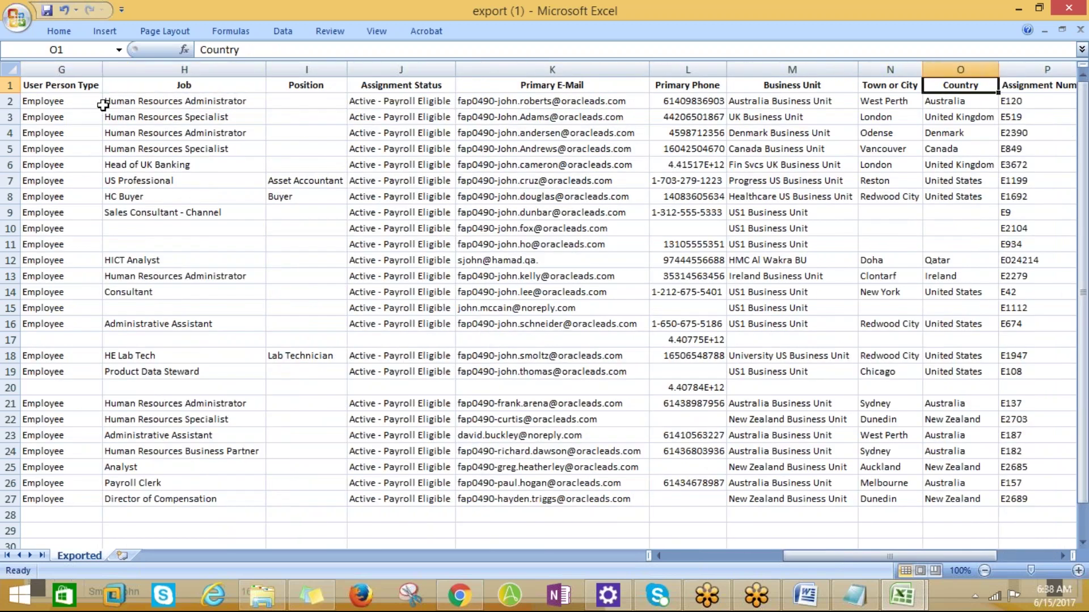
key("Left")
key("Left")
key("Left")
key("Left")
key("Left")
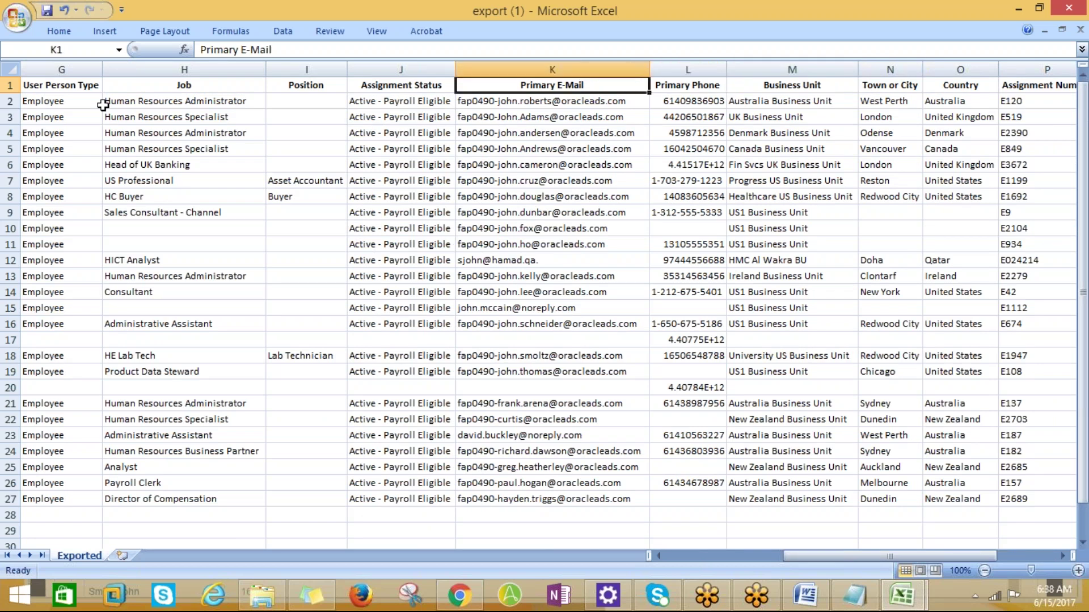
key("Right")
key("Right")
key("Right")
key("Right")
key("Right")
key("Right")
key("Right")
key("Right")
key("Right")
key("Right")
key("Right")
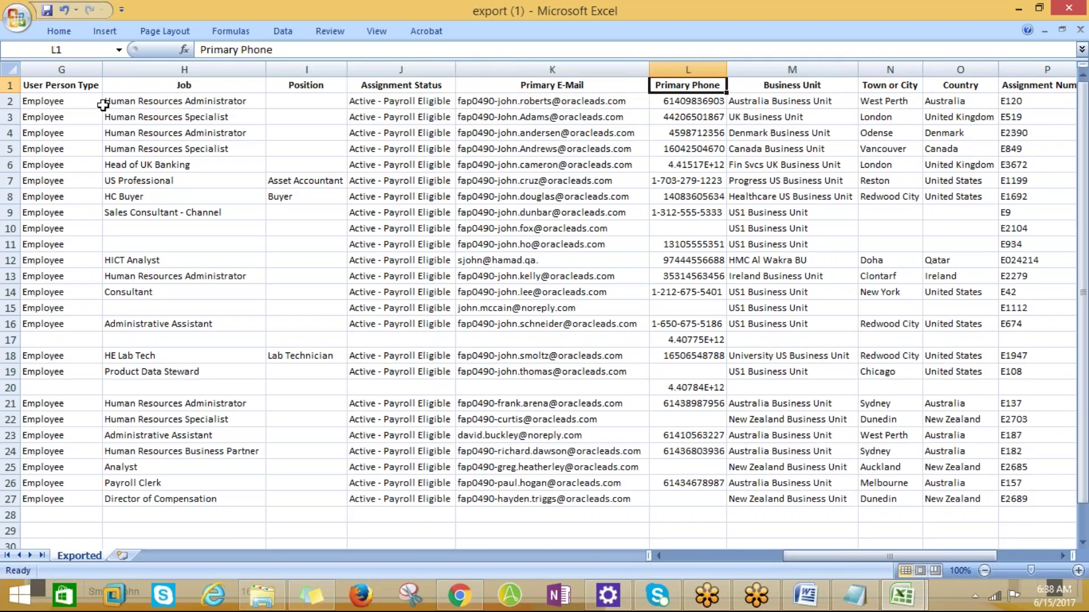
- Look back over the exported headers in row 1 from Primary Phone to the first column, including Job, Department and Person Number
key("Left")
key("Left")
key("Left")
key("Left")
key("Left")
key("Left")
key("Left")
key("Left")
key("Left")
key("Left")
key("Left")
key("Left")
key("Left")
key("Left")
key("Left")
key("Left")
key("Left")
key("Left")
key("Left")
key("Left")
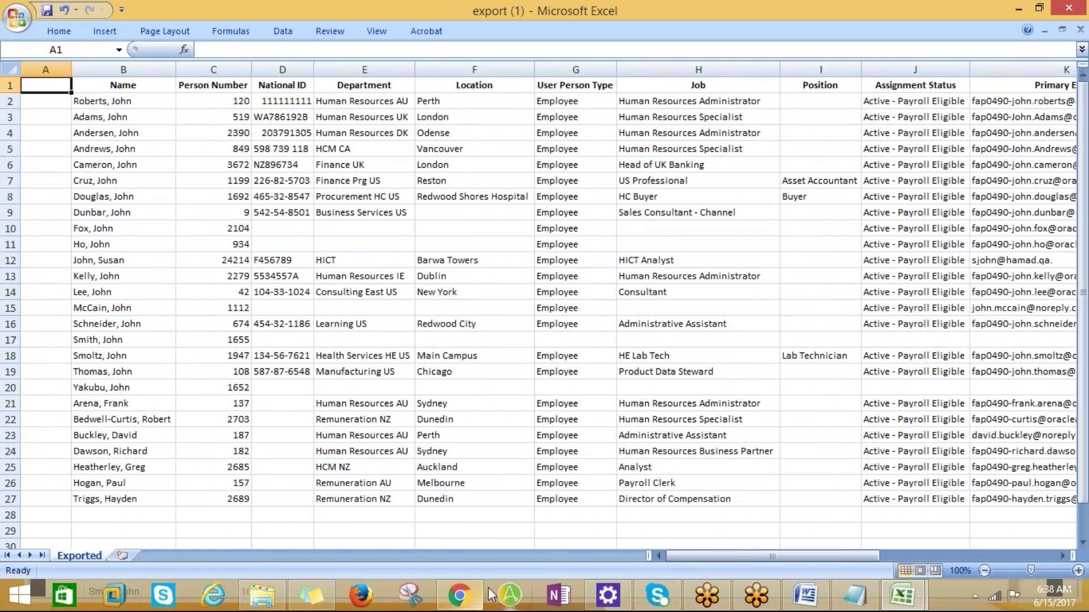
- Recheck the Name criterion of the person search in Chrome, and highlight cell A3 of the HCM workbook in Excel yellow
left_click(473, 597)
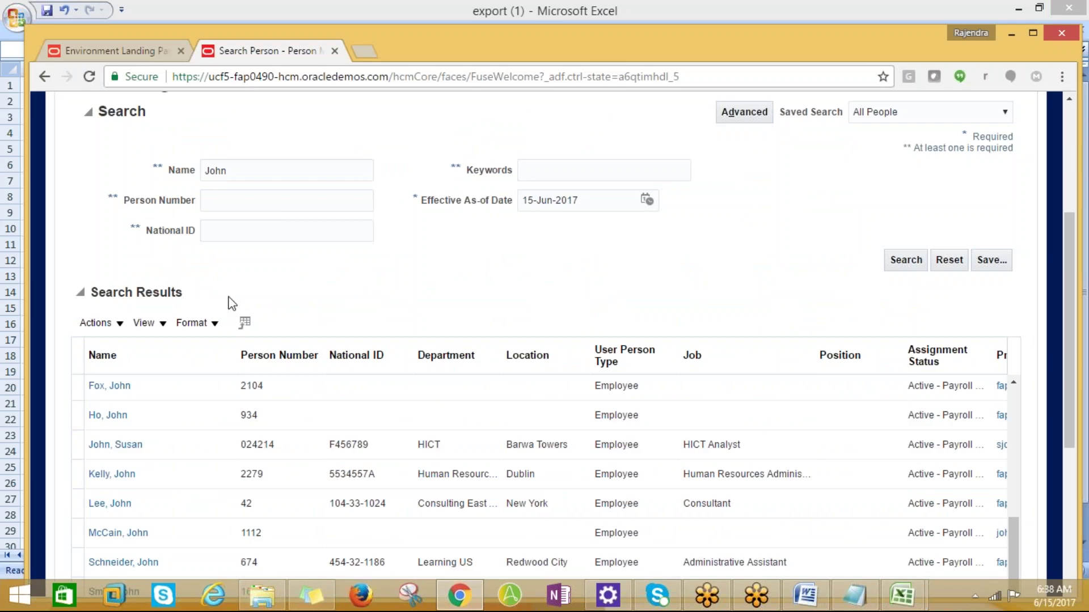
left_click_drag(233, 170, 173, 186)
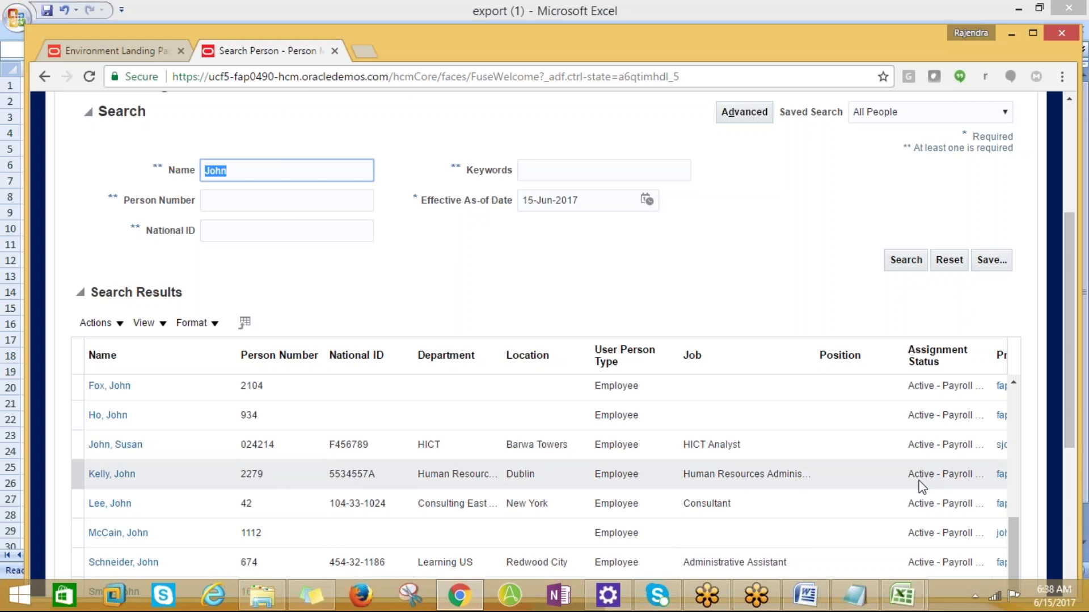
left_click(902, 596)
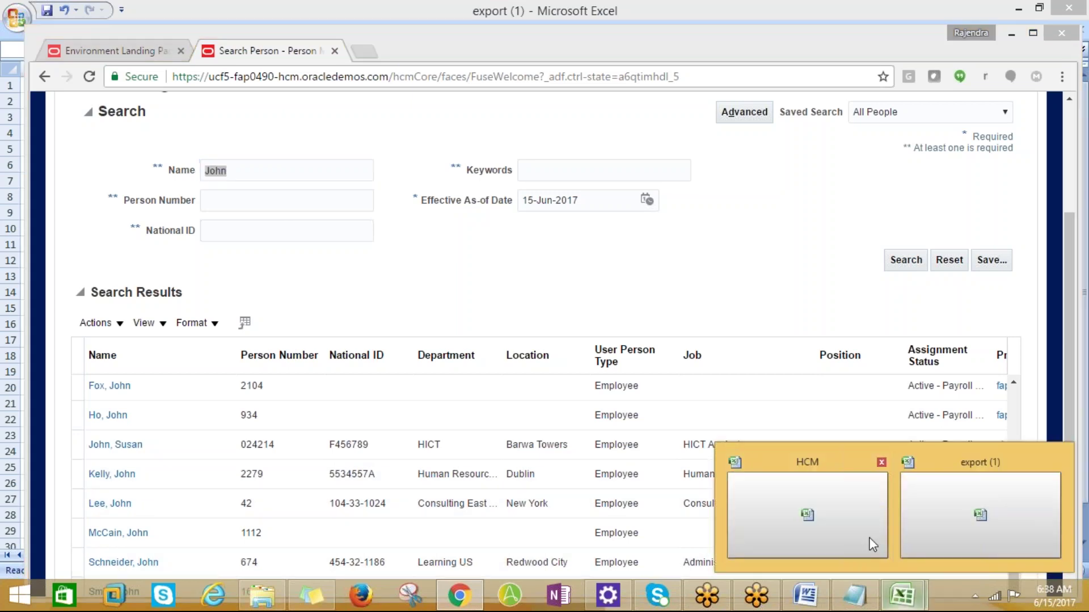
left_click(855, 503)
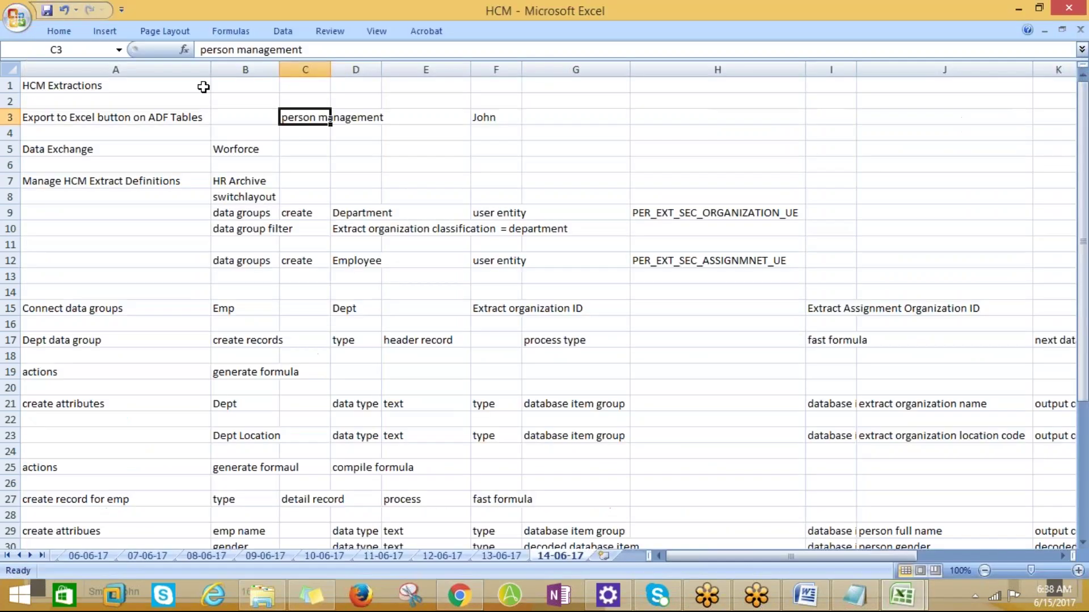
left_click(58, 117)
left_click(59, 31)
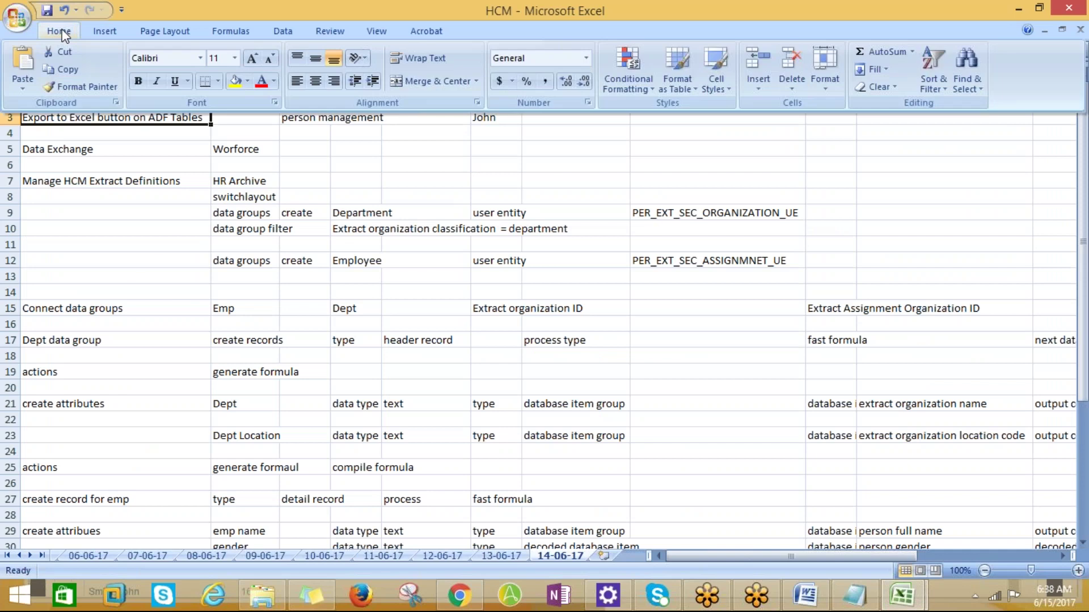
left_click(235, 81)
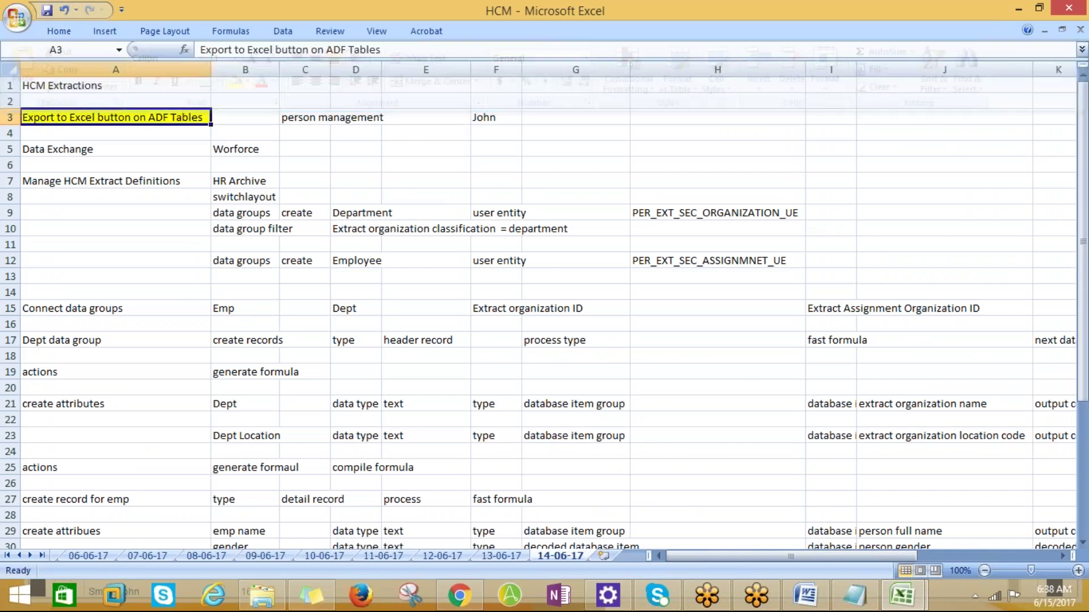
- Switch from the Data Exchange note in the HCM workbook to Chrome and open the Data Exchange work area under My Workforce
left_click(49, 150)
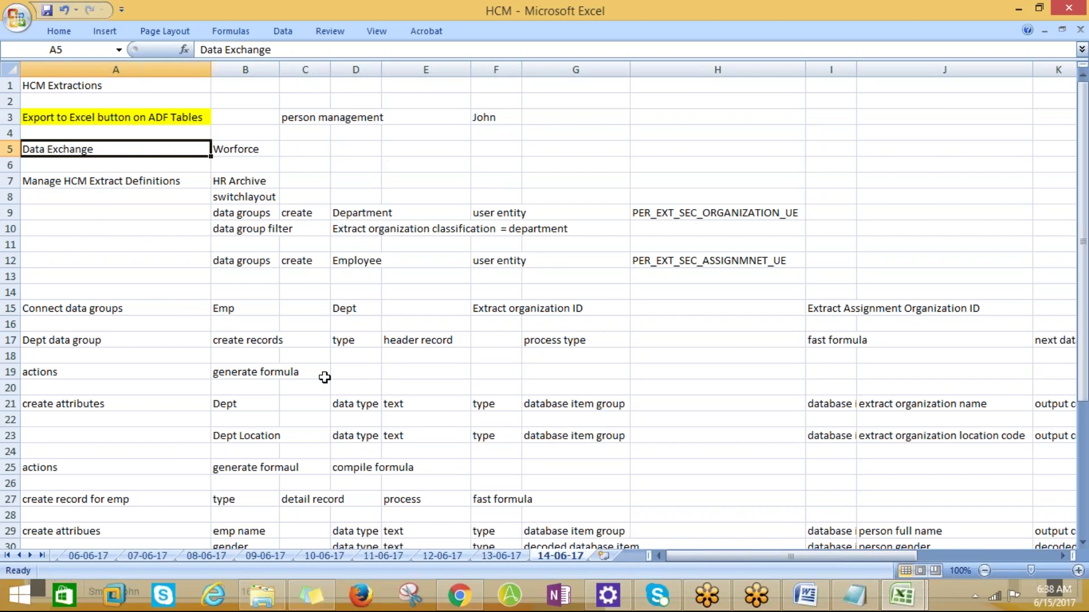
key("alt+Tab")
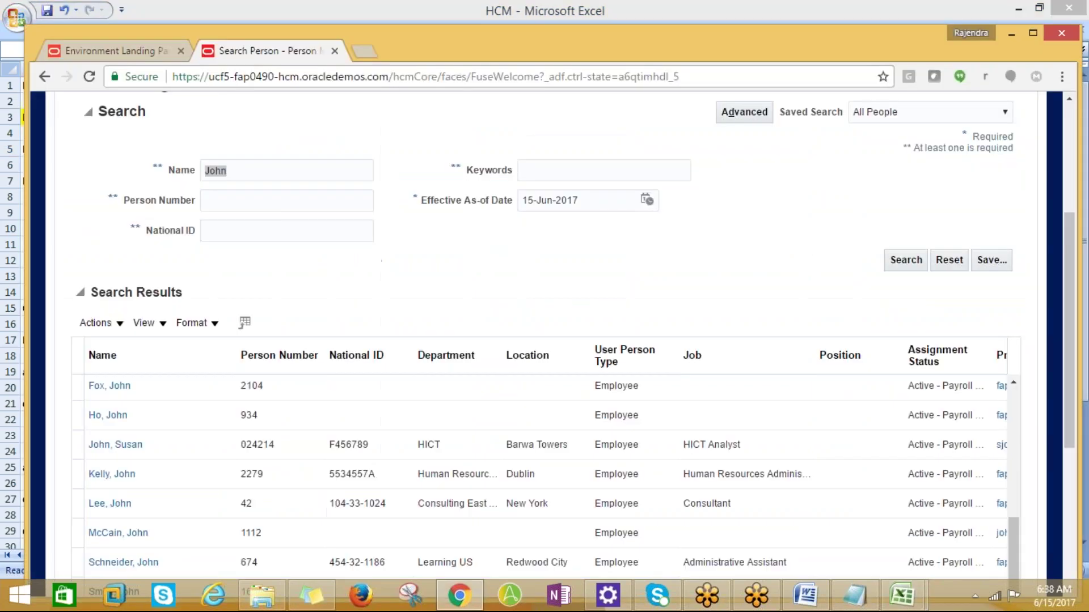
scroll(975, 345, "up", 4)
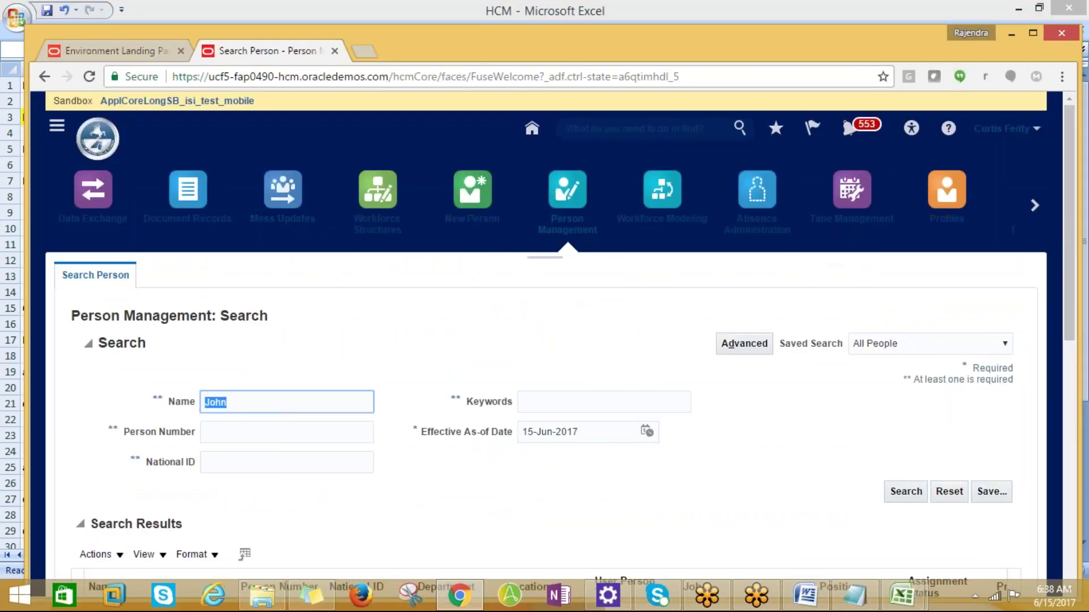
key("Return")
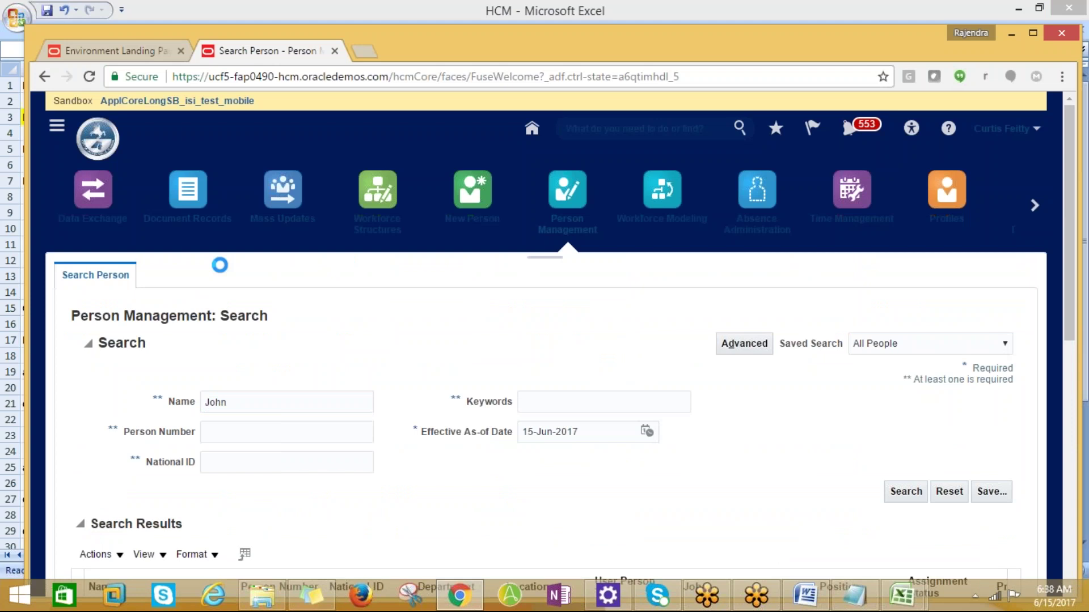
left_click(57, 125)
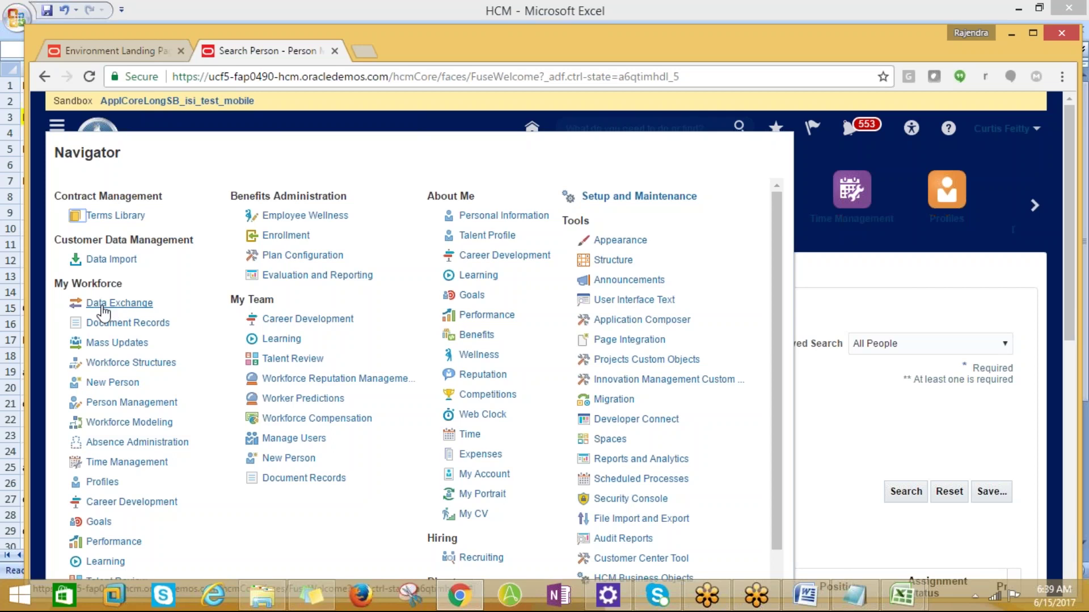
left_click(103, 306)
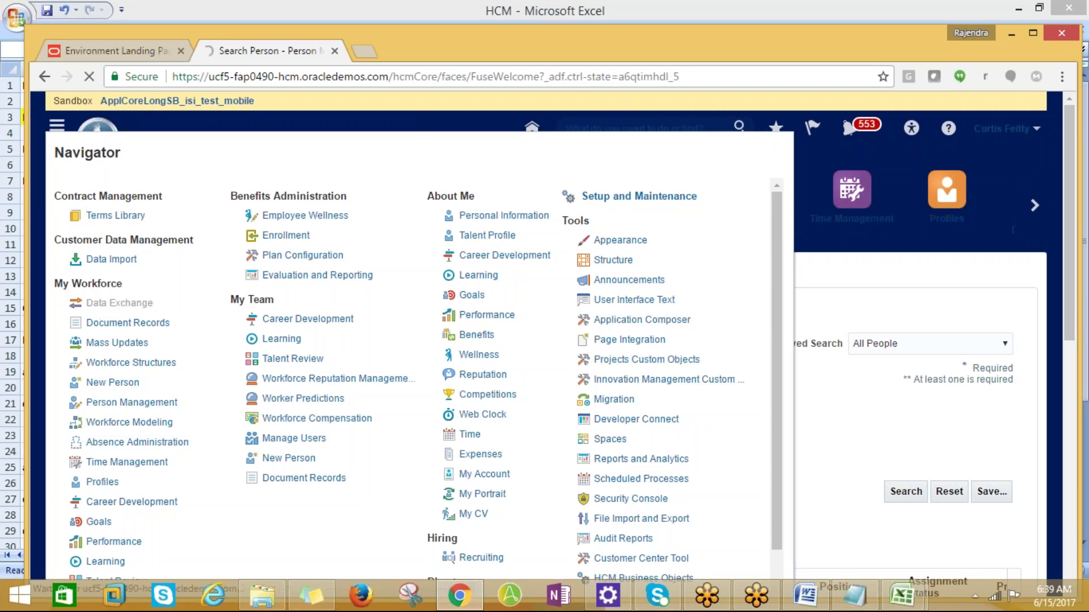
left_click(976, 596)
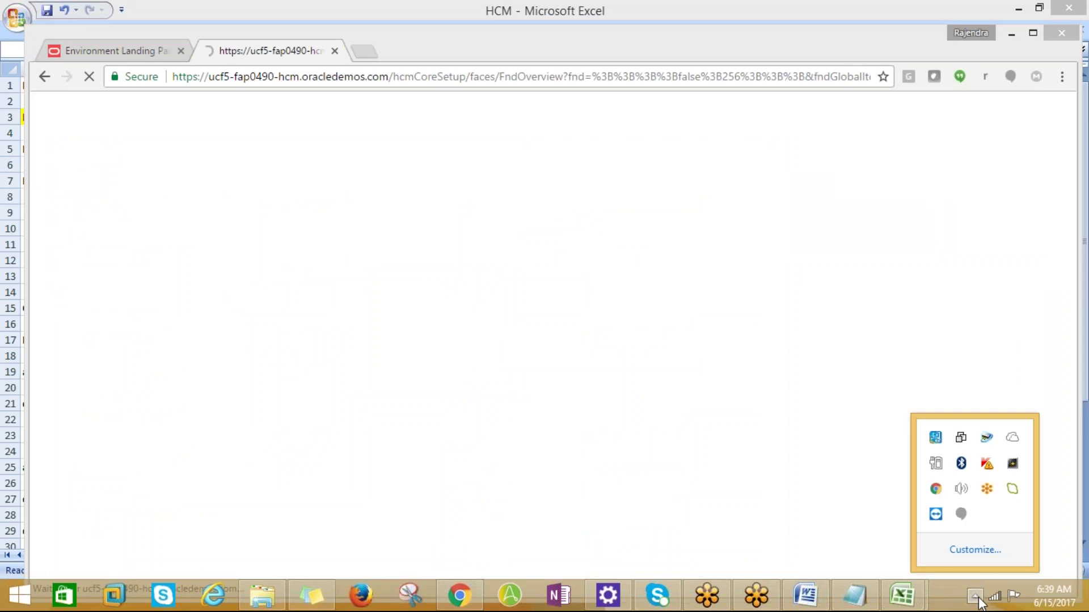
left_click(419, 312)
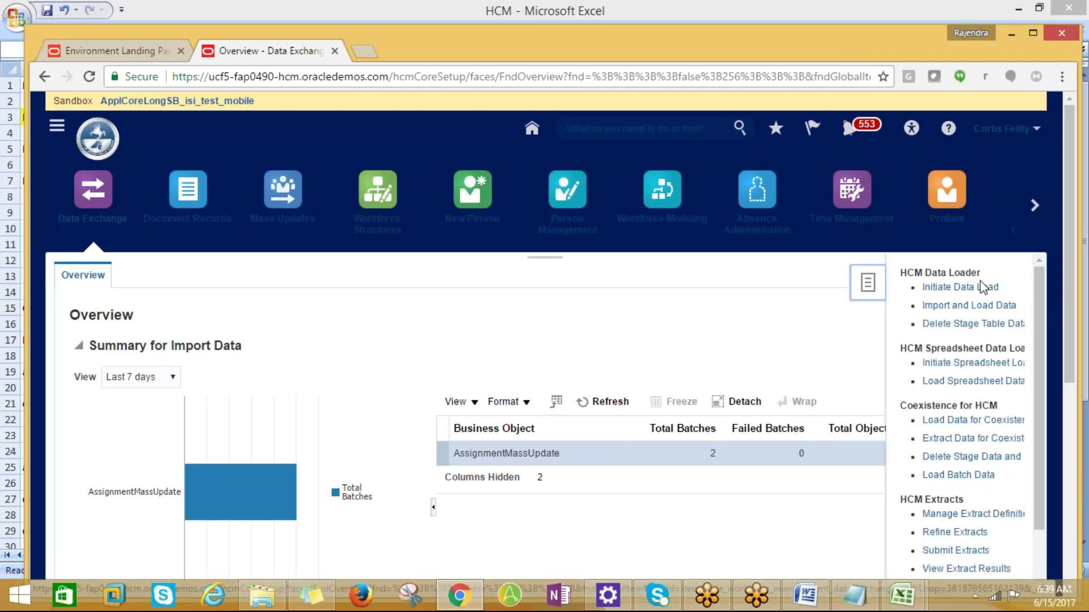
- Review the Data Exchange tasks under HCM Data Loader, HCM Spreadsheet Data Loader, Coexistence for HCM and HCM Extracts
scroll(964, 437, "down", 1)
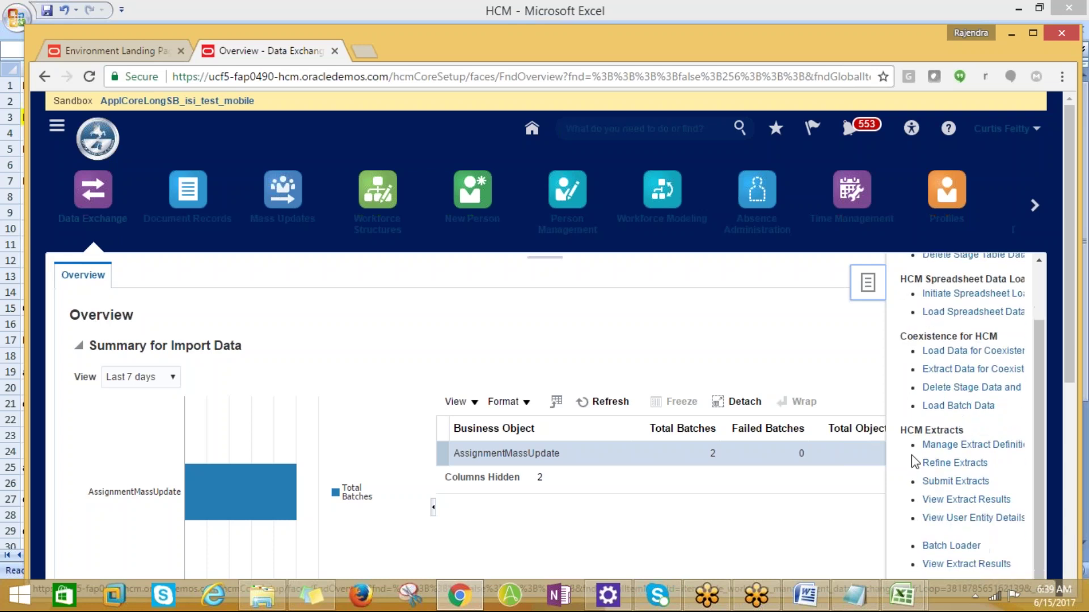
scroll(957, 429, "up", 1)
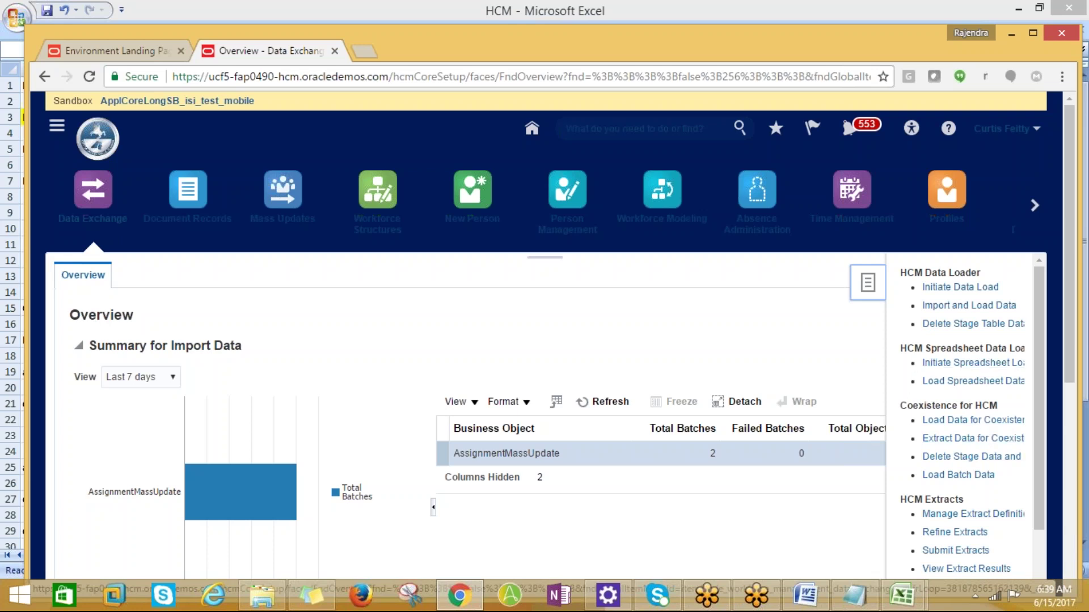
scroll(913, 419, "down", 2)
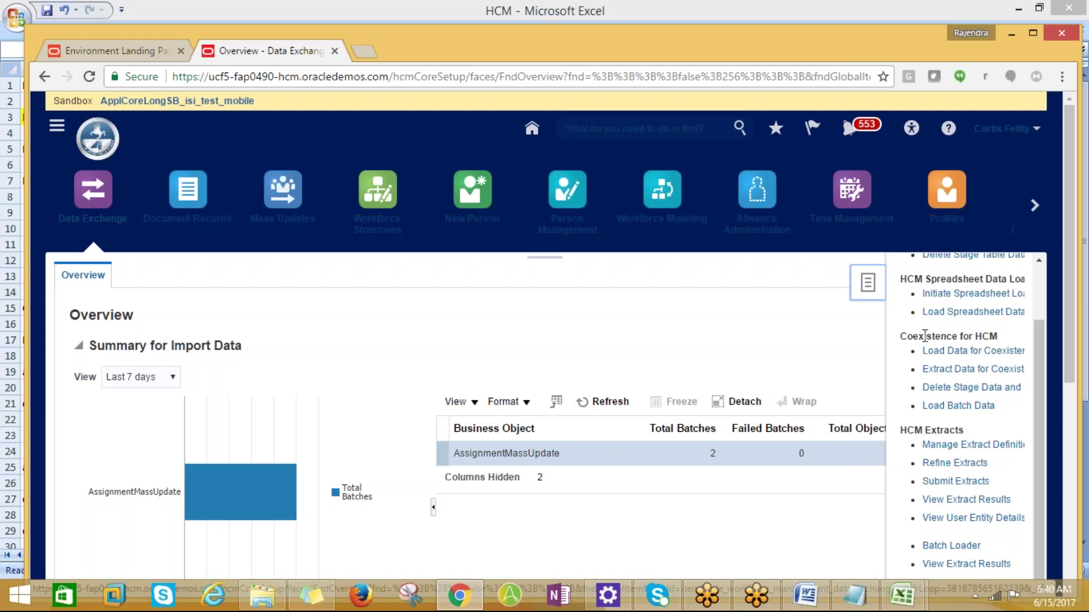
scroll(934, 479, "down", 3)
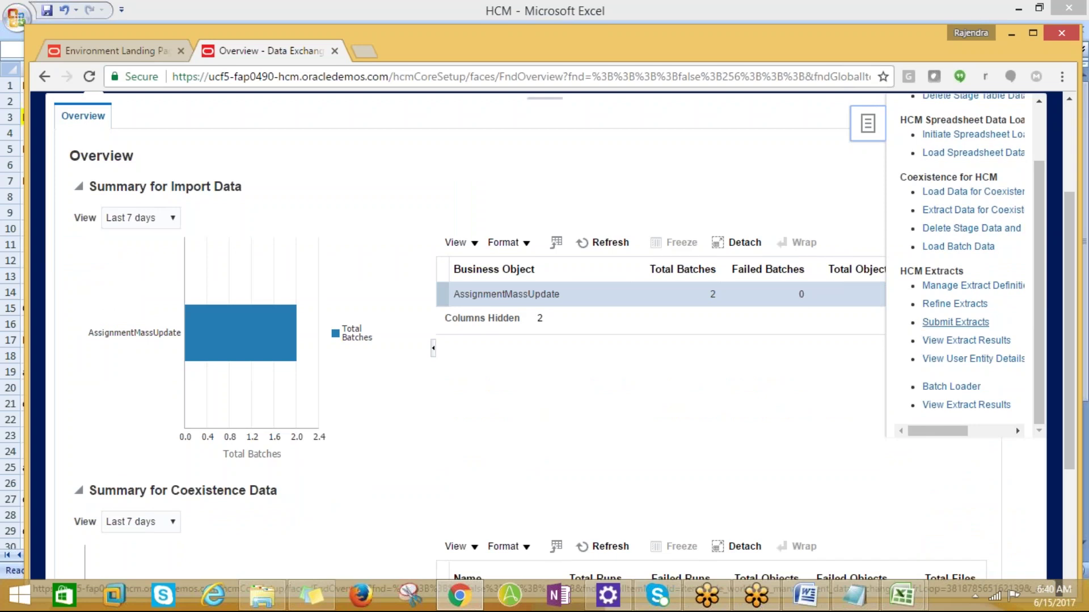
scroll(964, 351, "down", 1)
scroll(926, 380, "down", 1)
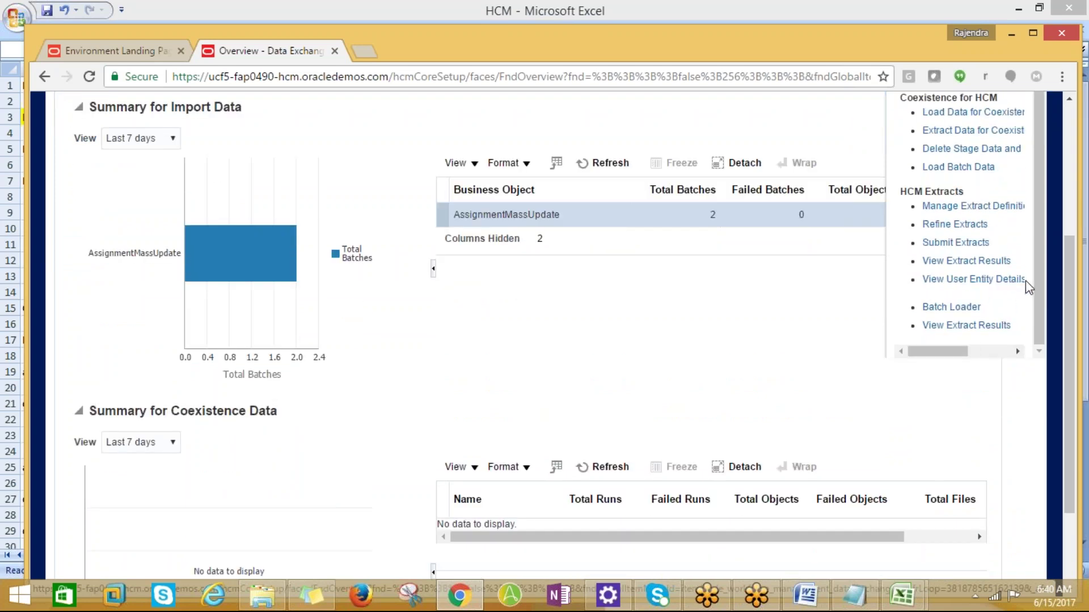
- Return to the HCM workbook in Excel and highlight the Data Exchange note in cell A5 yellow
key("alt+Tab")
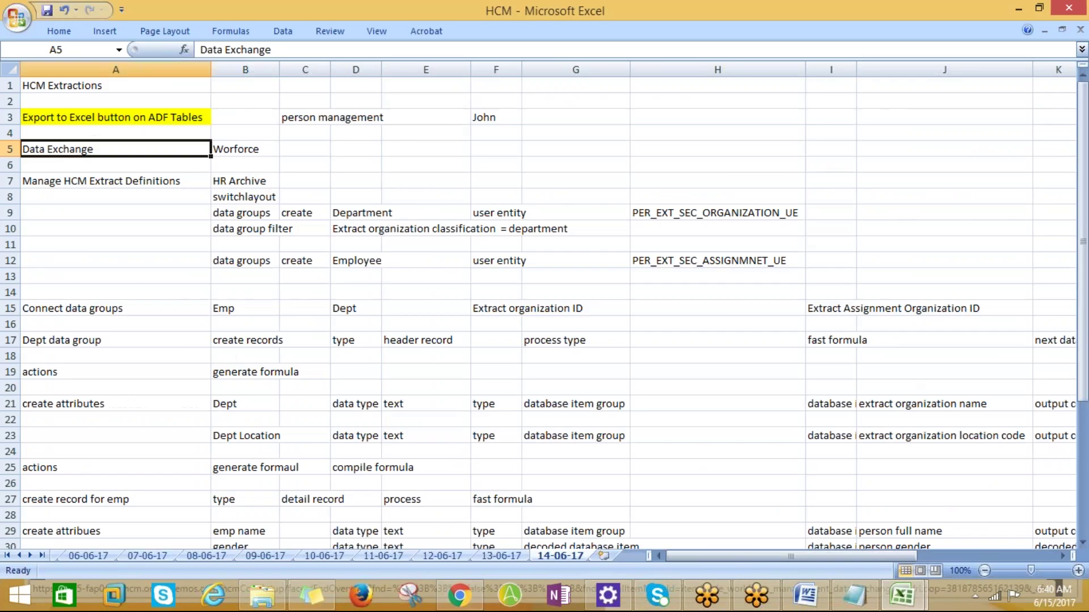
left_click(60, 32)
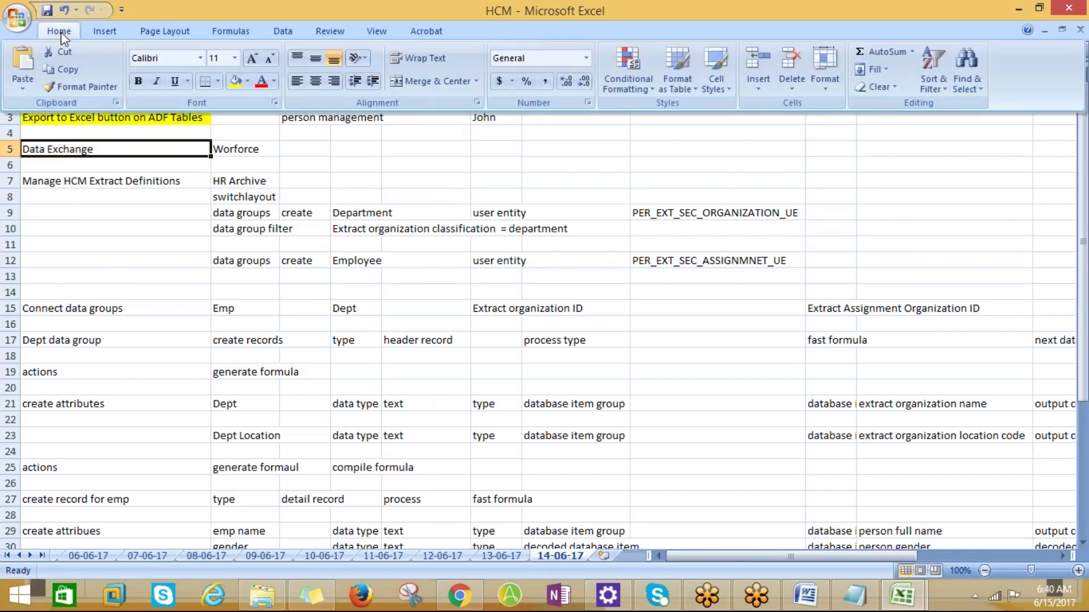
left_click(235, 82)
- Check the Manage HCM Extract Definitions note in A7, and open the matching HCM Extracts task in Chrome
left_click(99, 180)
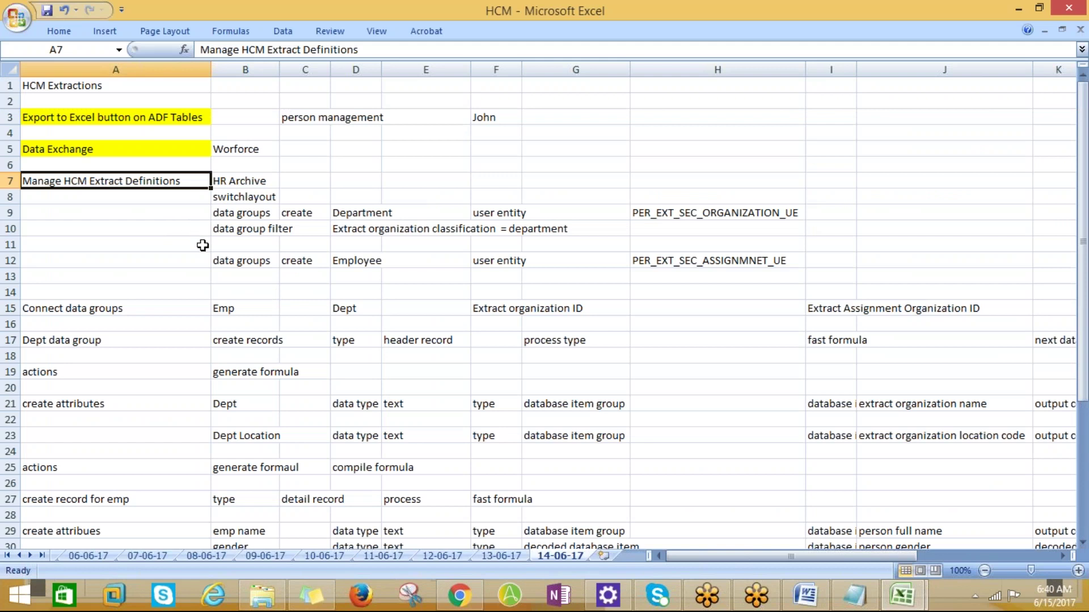
key("alt+Tab")
left_click_drag(949, 355, 926, 363)
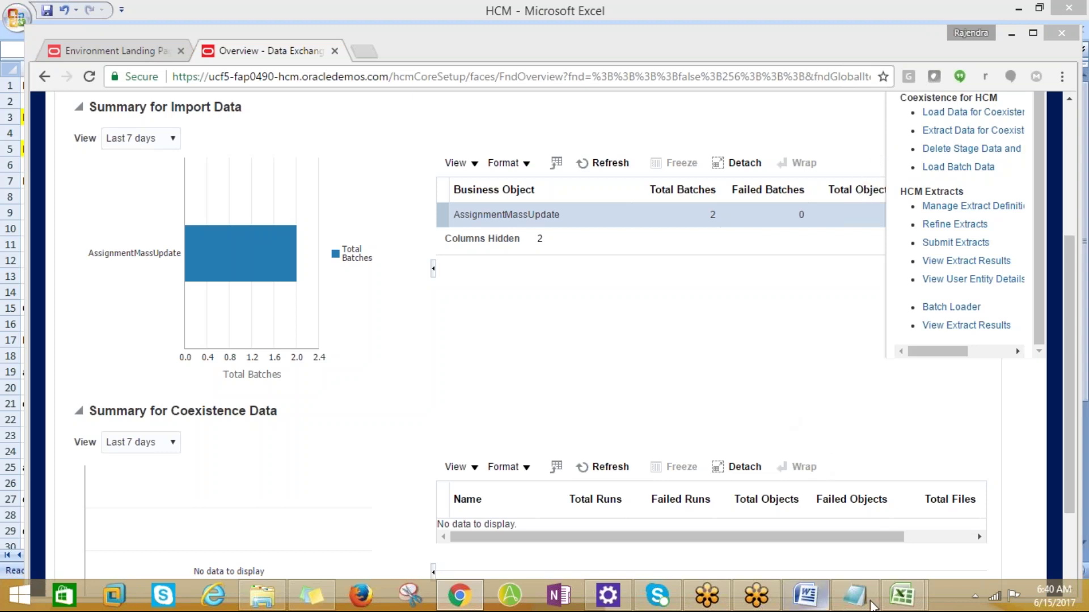
mouse_move(905, 597)
left_click_drag(995, 357, 946, 364)
key("alt+Tab")
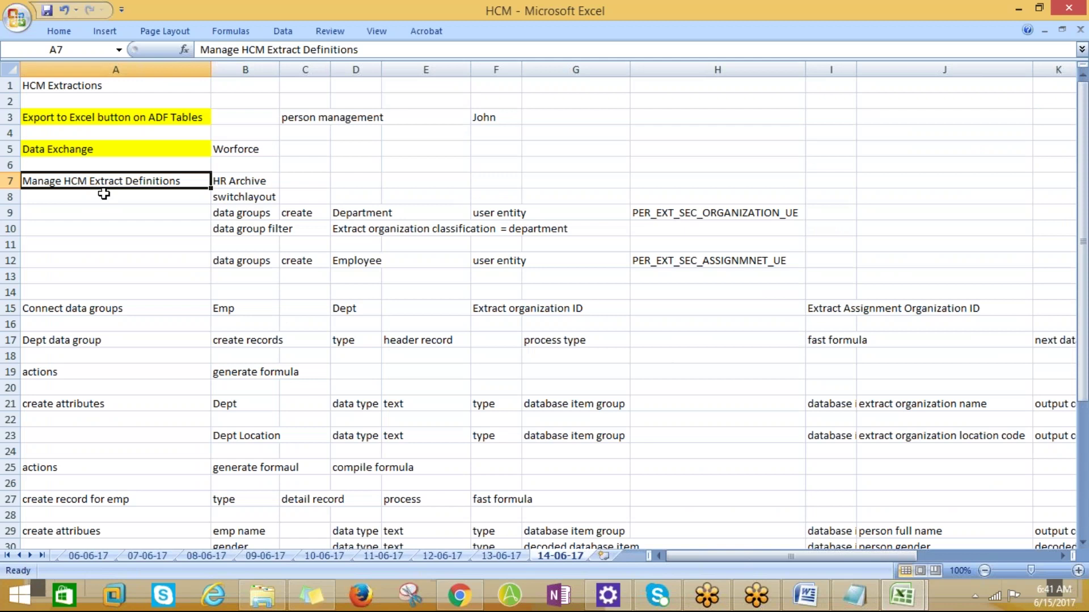
key("alt+Tab")
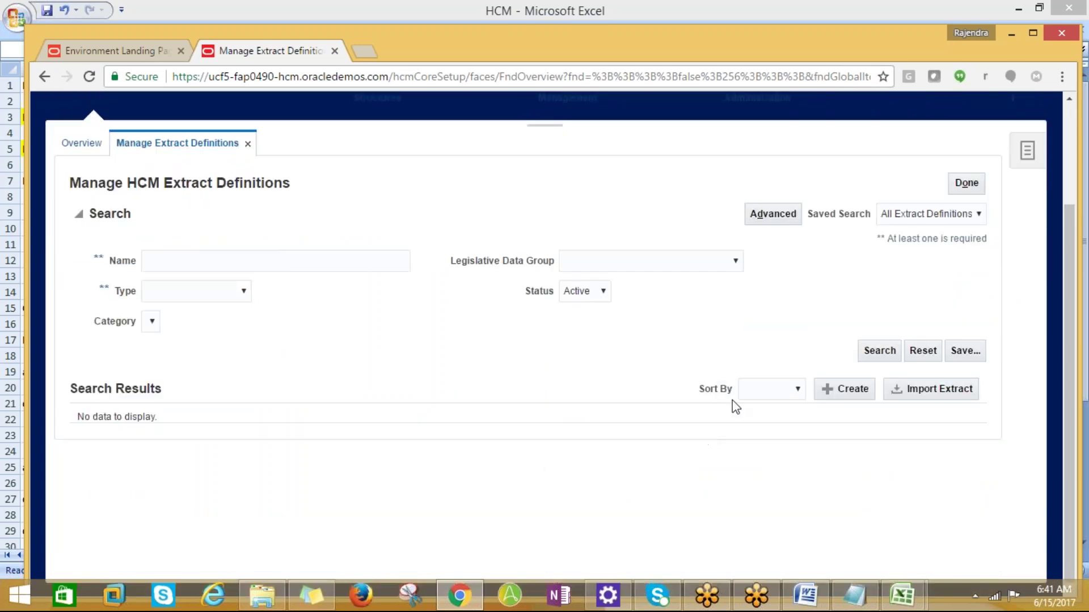
- Create an extract definition named ANL_HCM_EXTRACT with the type HR Archive
left_click(842, 394)
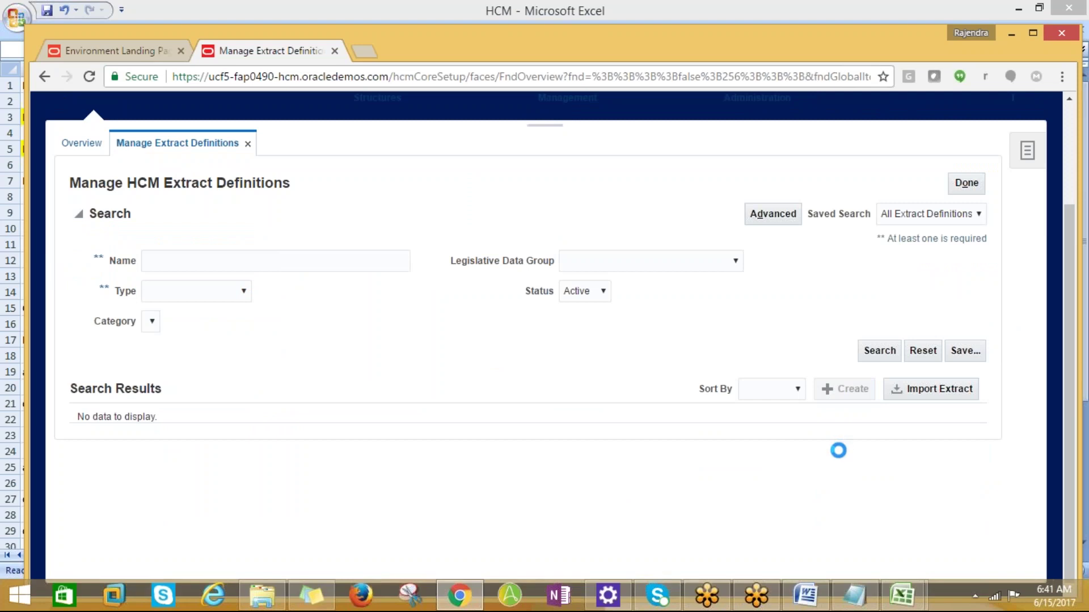
key("alt+Tab")
key("alt+Tab")
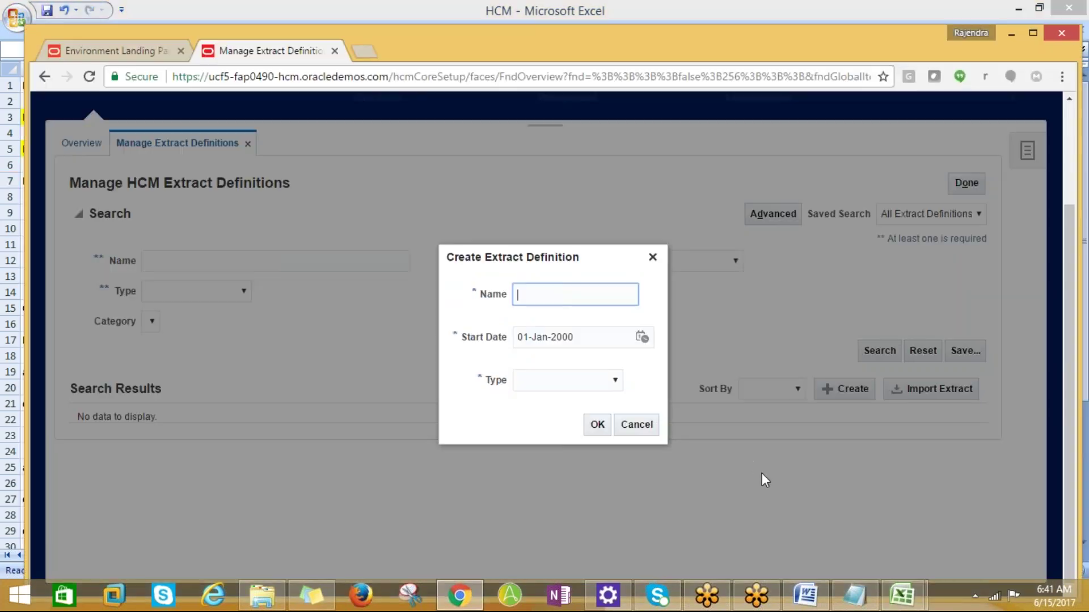
left_click(554, 301)
type("ANL_HCM_EXTRACT")
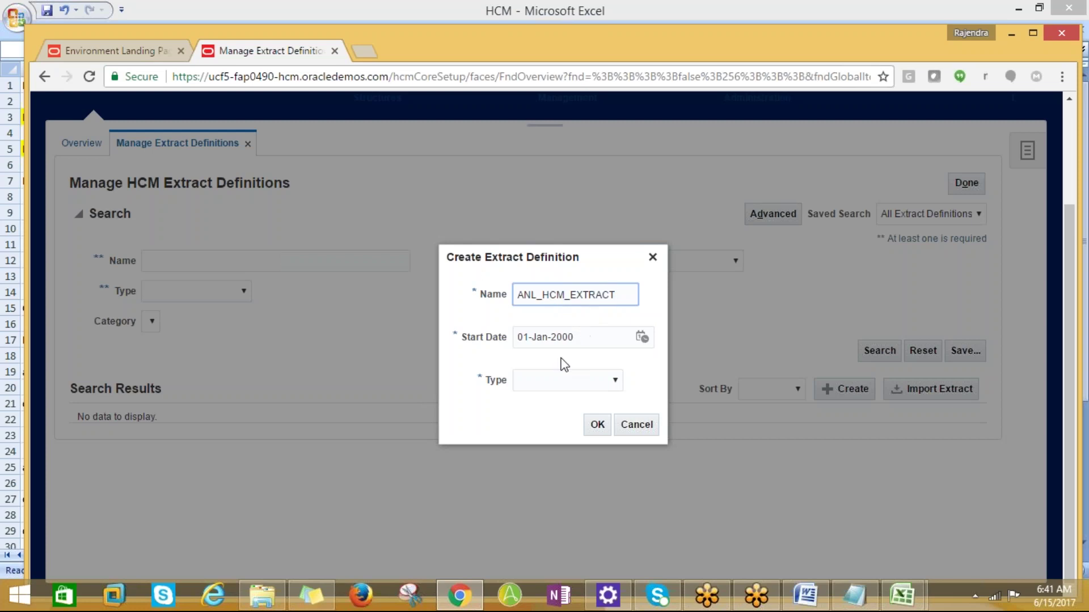
left_click(543, 380)
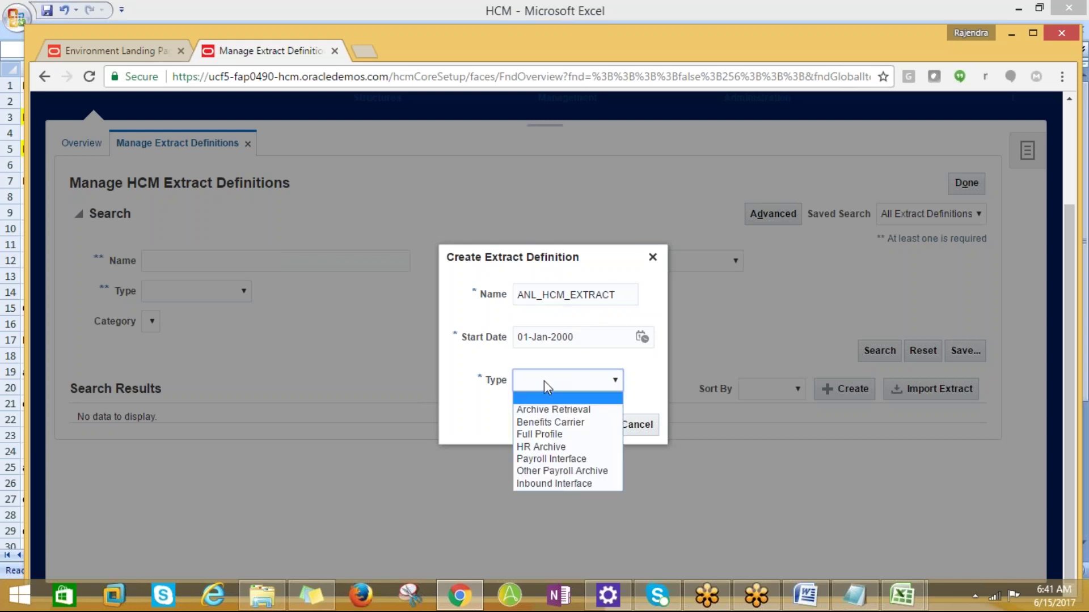
left_click(541, 448)
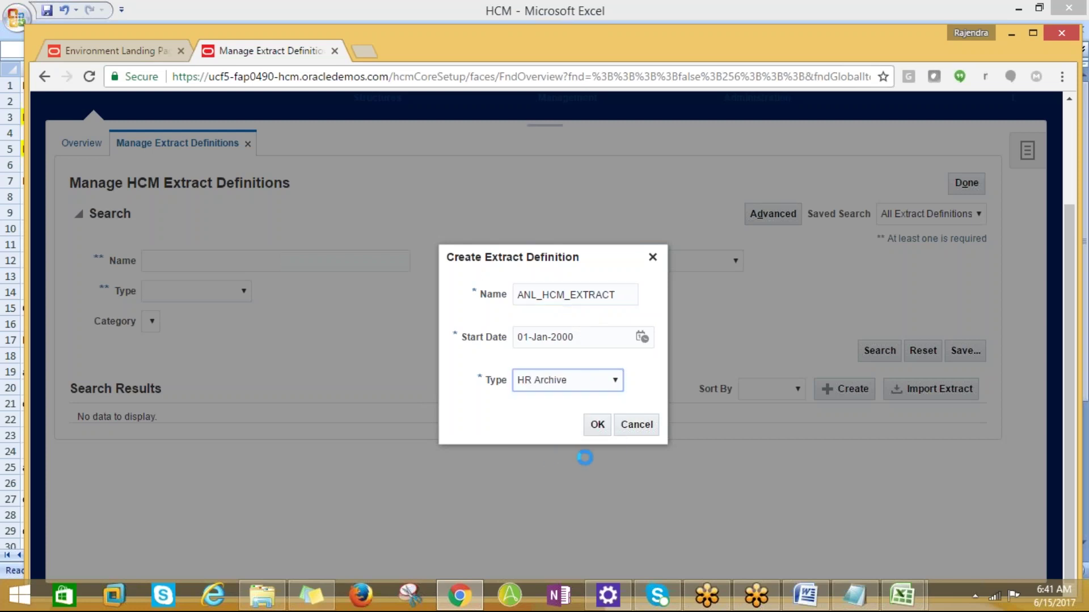
left_click(599, 426)
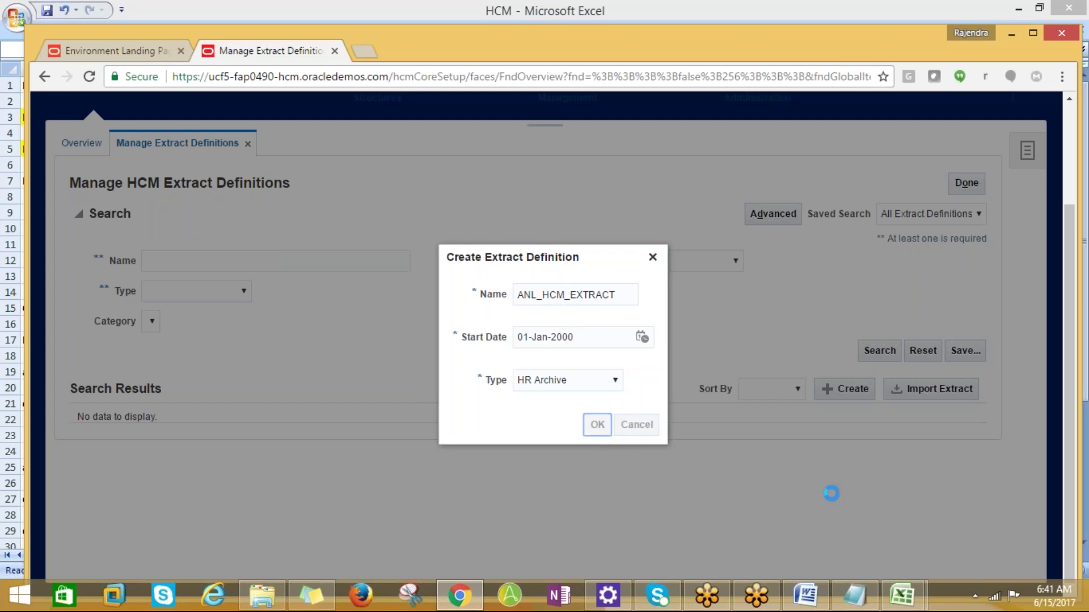
- Check the HR Archive note in the HCM workbook, and examine the details and Parameters table of ANL_HCM_EXTRACT in Chrome
key("alt+Tab")
left_click(243, 181)
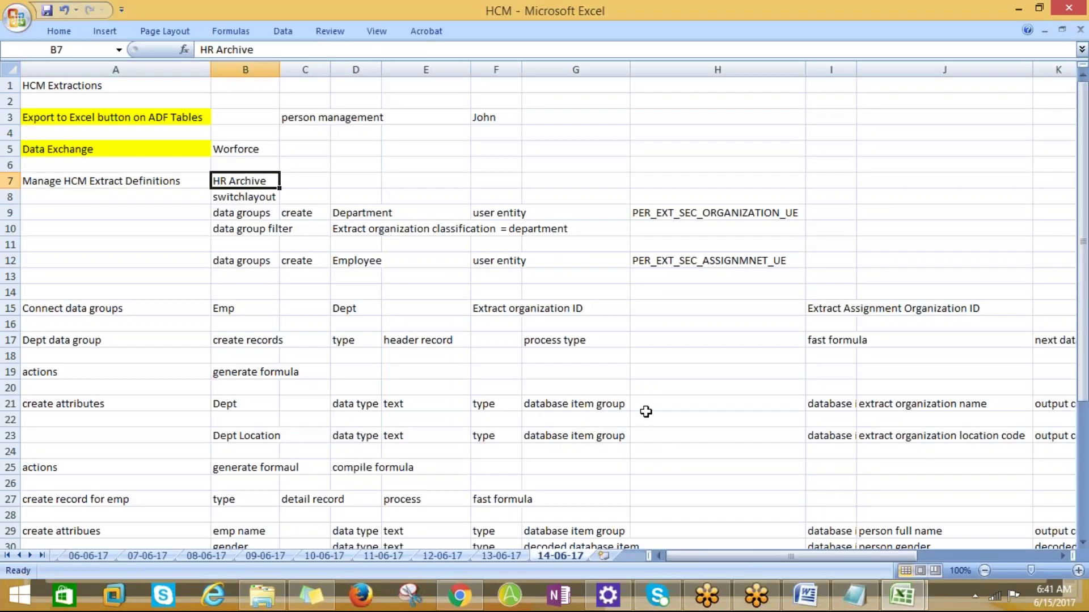
key("alt+Tab")
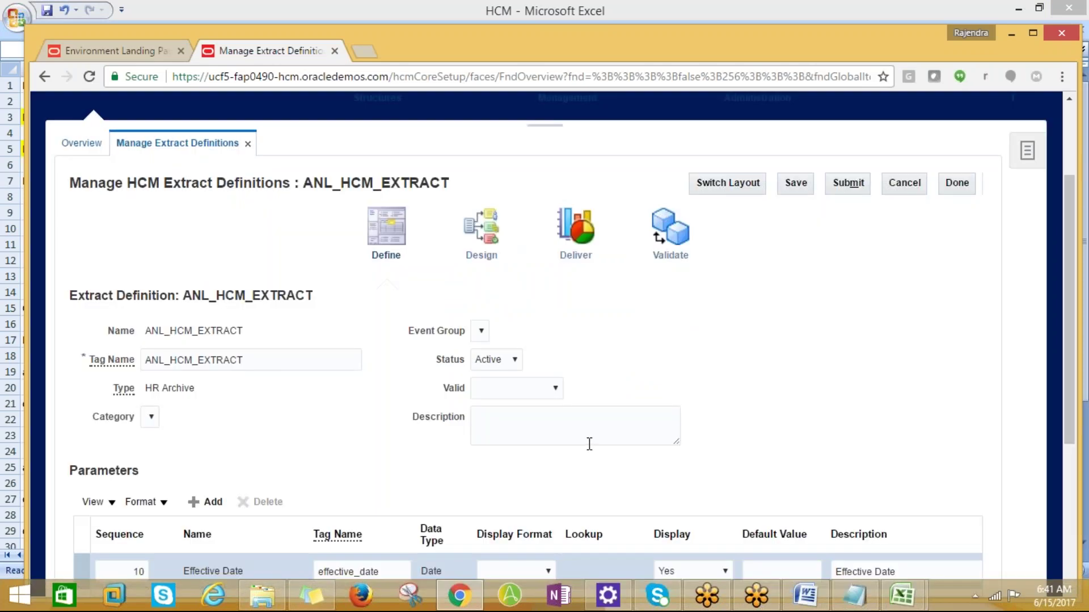
scroll(589, 444, "down", 5)
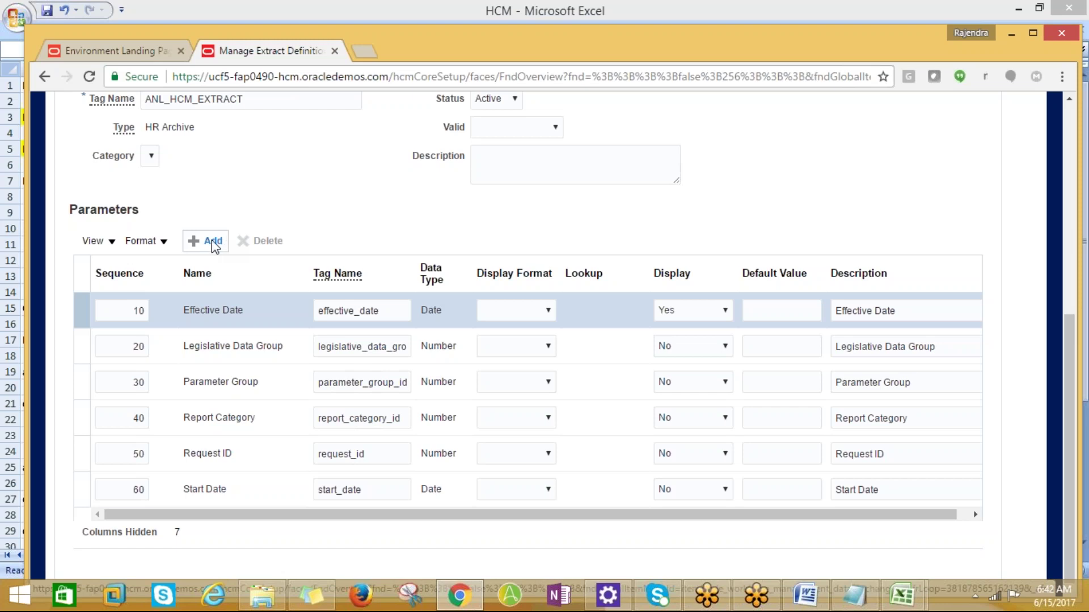
- Check the Export to Excel note in A3 of the HCM workbook, and return to the ANL_HCM_EXTRACT header in Chrome
key("alt+Tab")
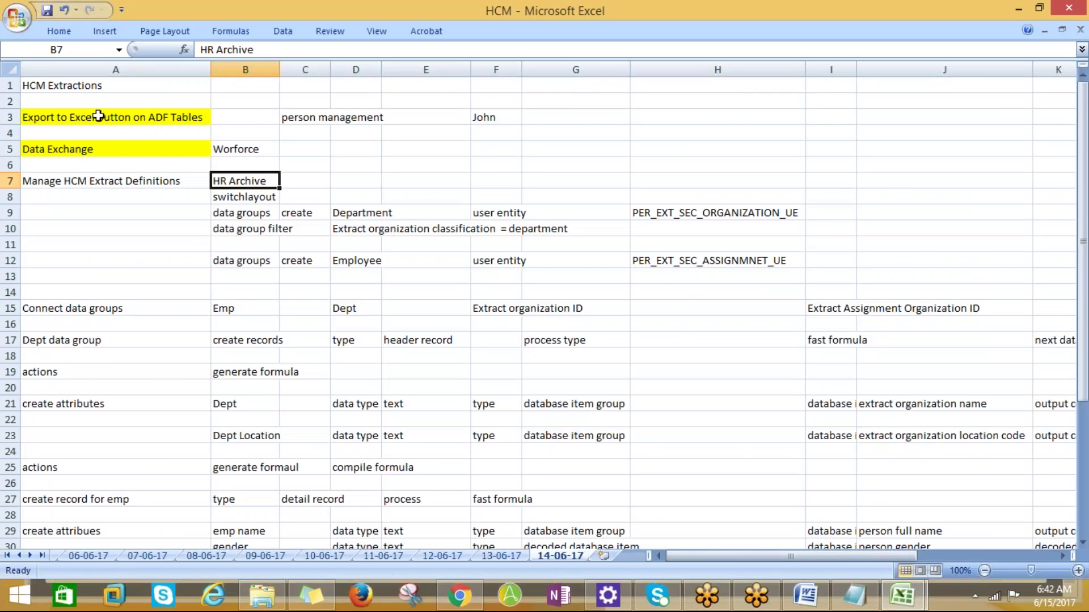
left_click(173, 121)
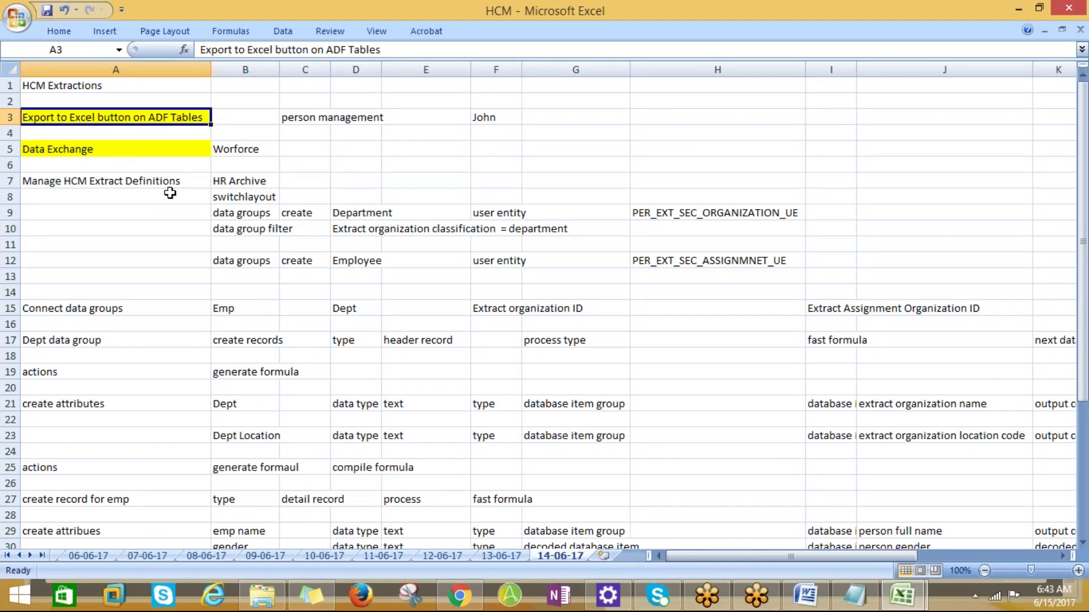
key("alt+Tab")
scroll(566, 376, "up", 4)
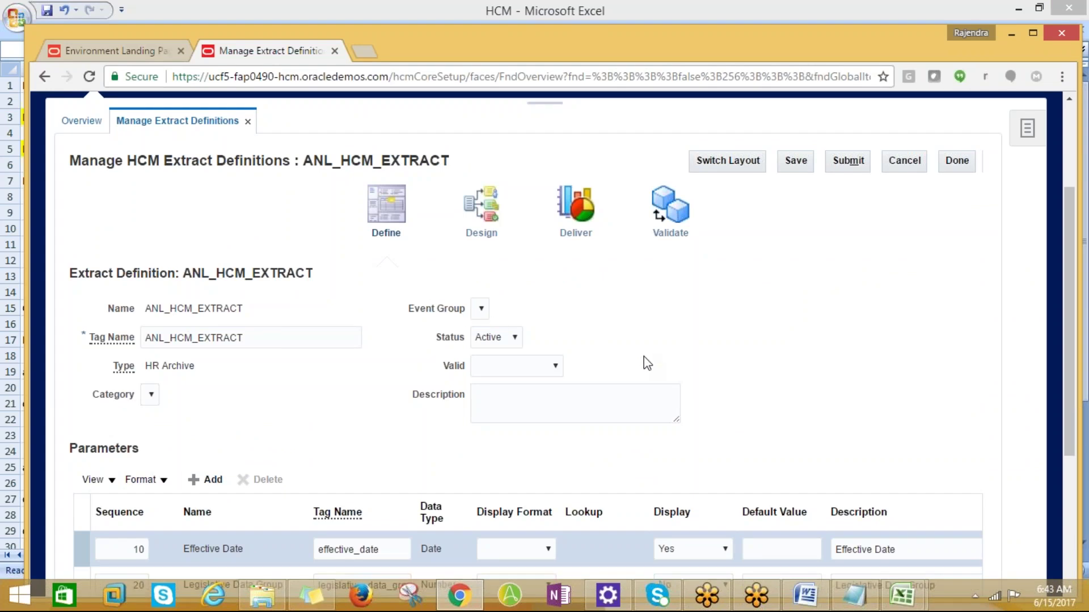
- In the HCM workbook in Excel, highlight the Manage HCM Extract Definitions and HR Archive notes in A7 and B7 yellow
key("alt+Tab")
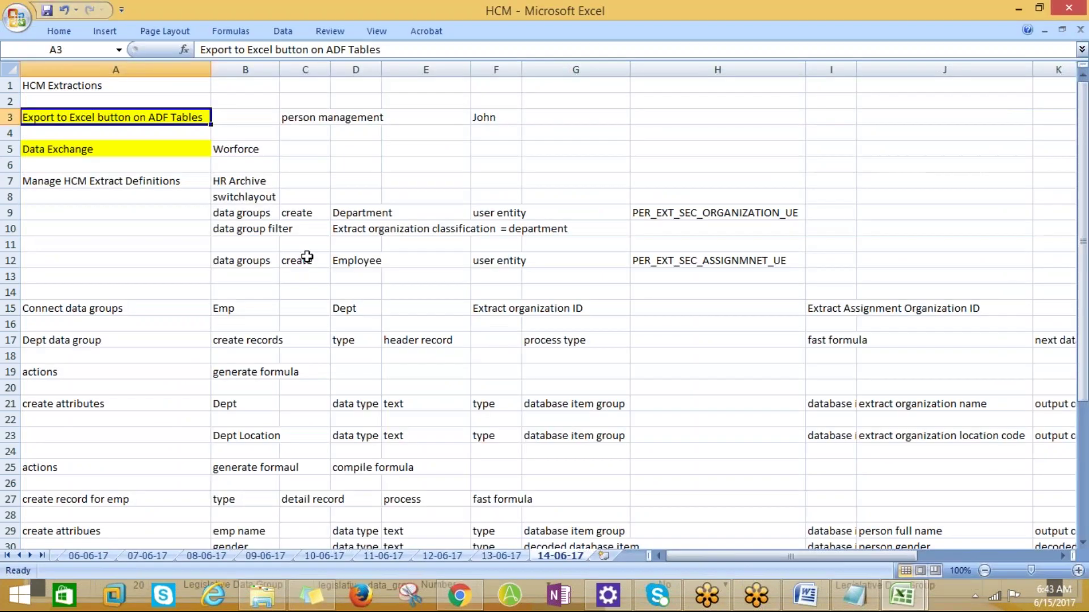
left_click(228, 181)
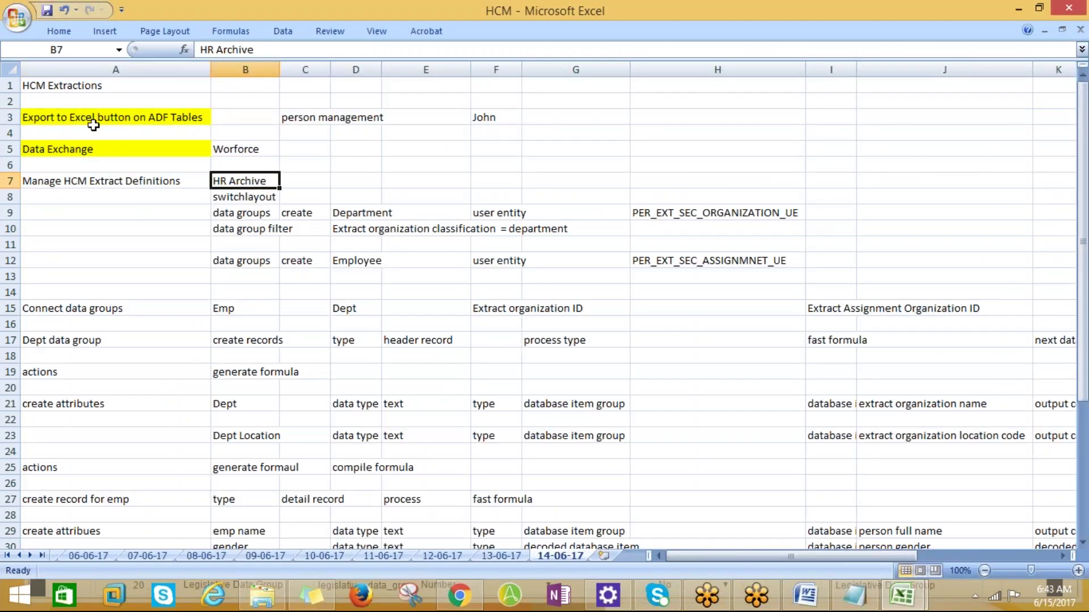
left_click(78, 180)
left_click(59, 30)
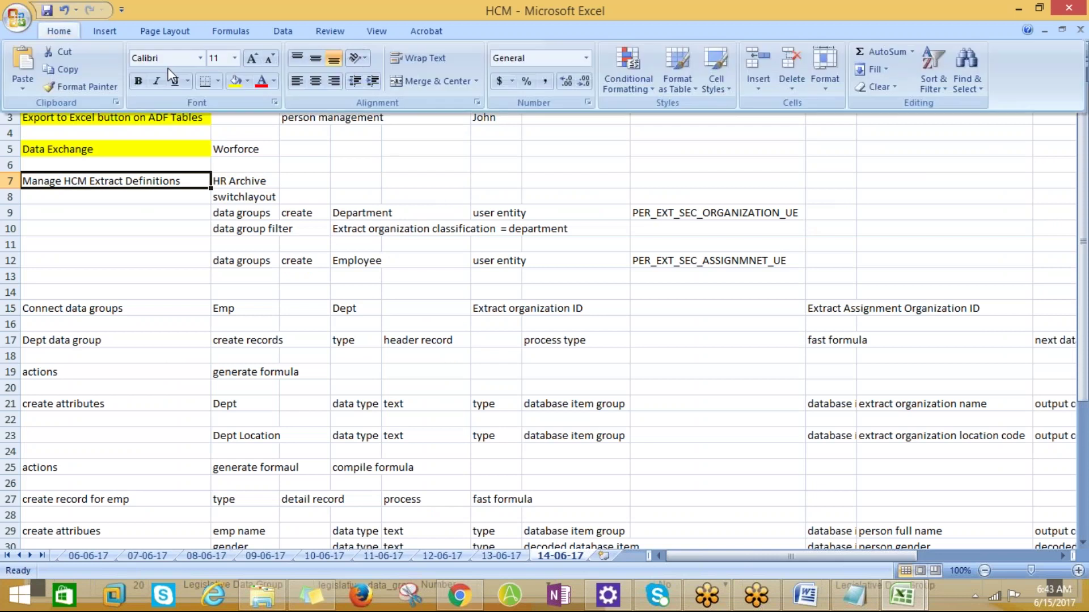
left_click(236, 81)
left_click(233, 165)
left_click(223, 179)
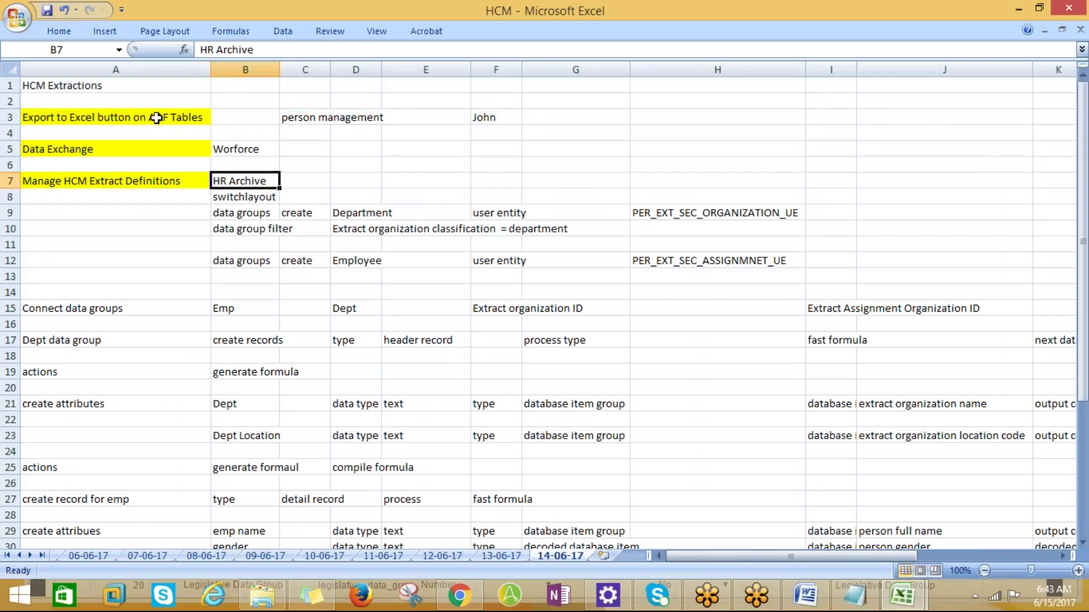
left_click(59, 30)
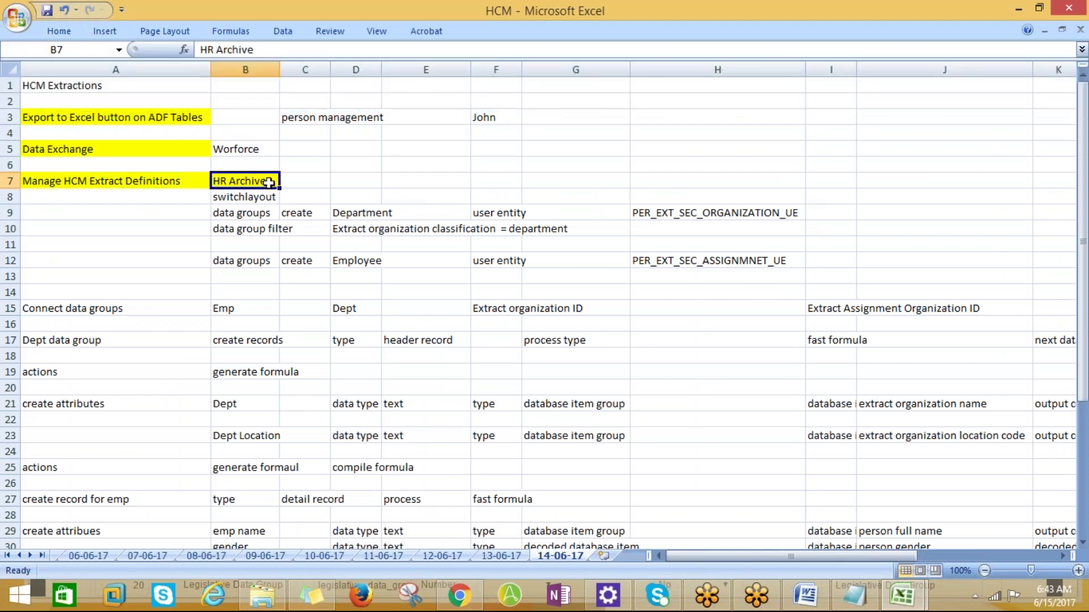
- Check the switchlayout note in B8, and switch the layout of the ANL_HCM_EXTRACT definition in Chrome
left_click(258, 197)
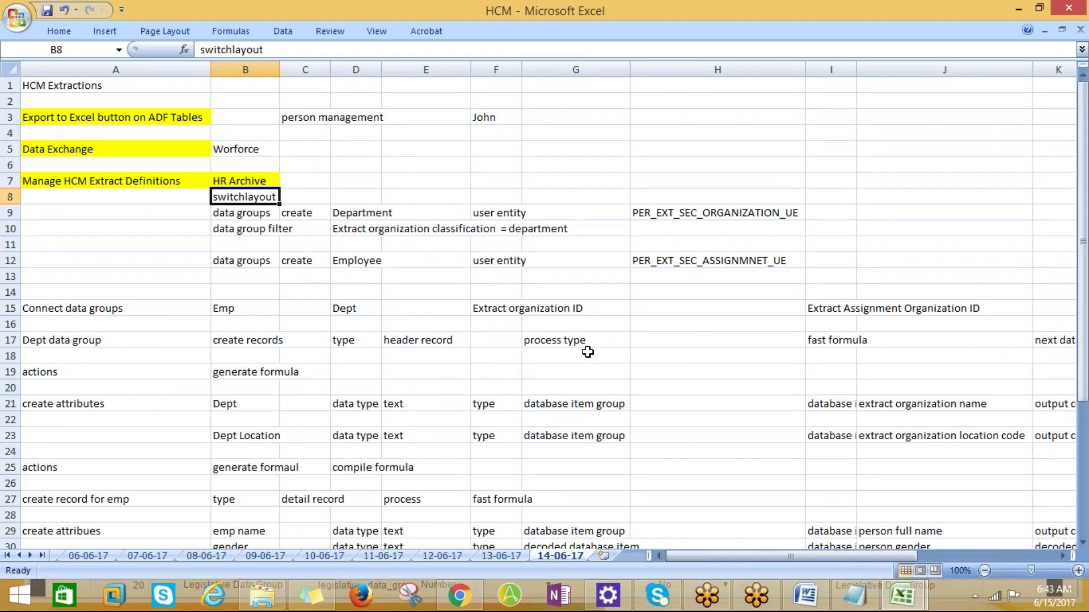
key("alt+Tab")
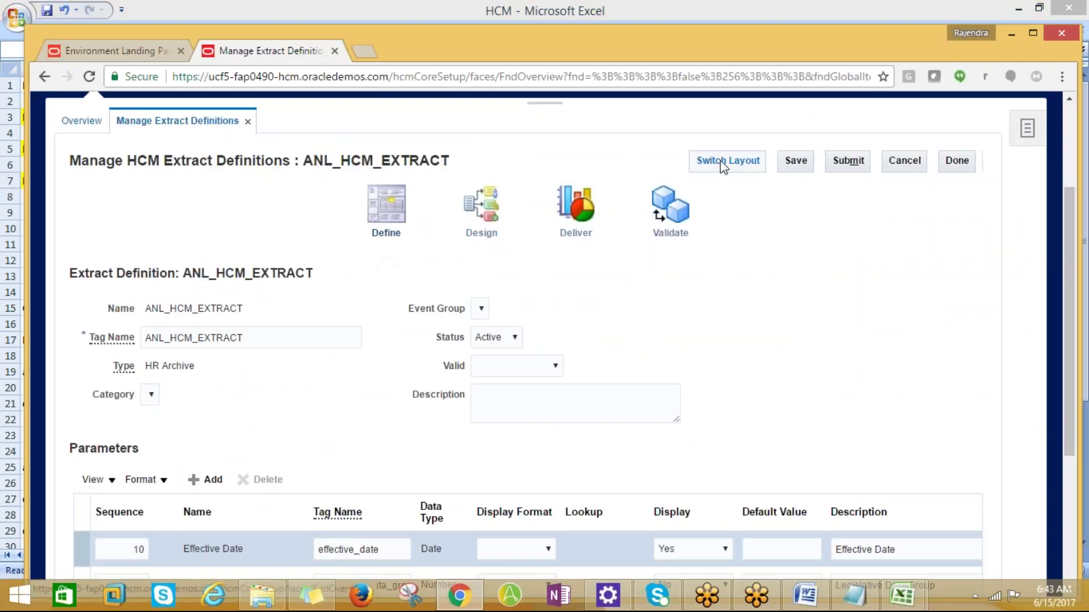
left_click(723, 163)
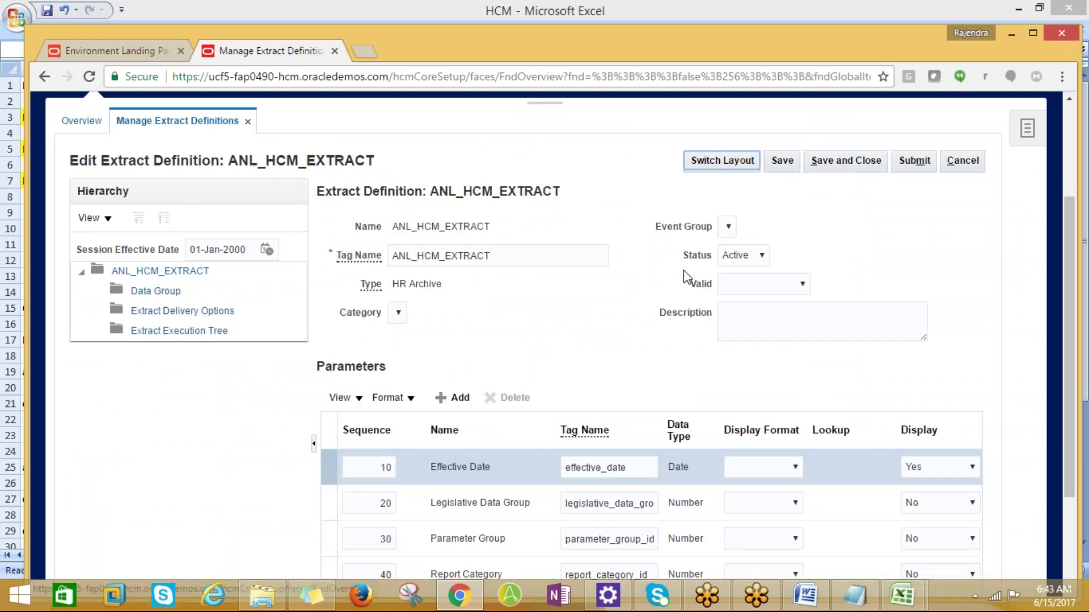
- Check the data groups note in the workbook, and start creating a data group for ANL_HCM_EXTRACT in Chrome
key("alt+Tab")
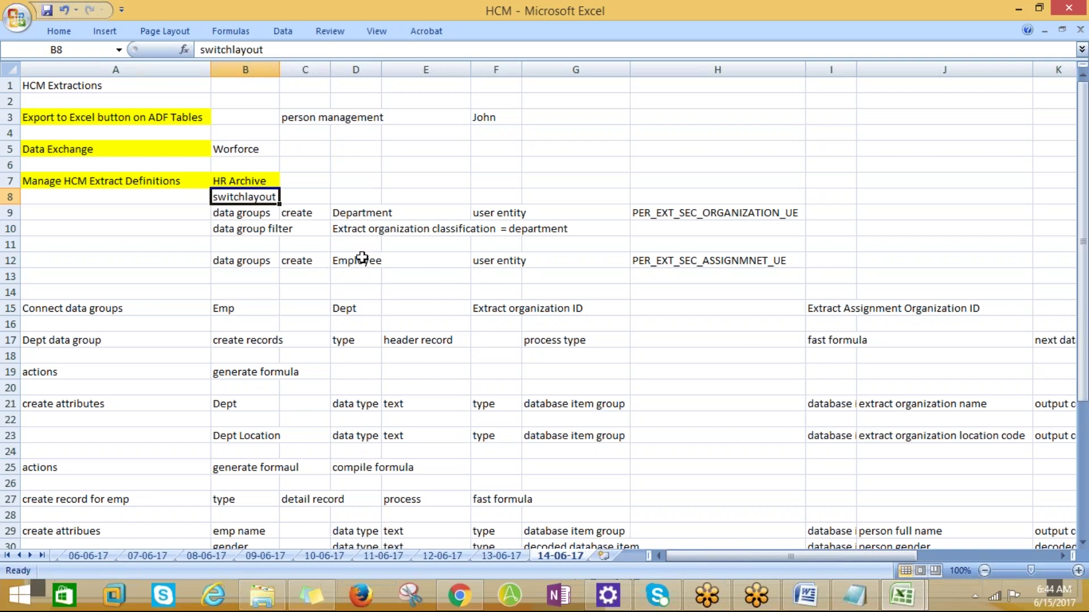
key("alt+Tab")
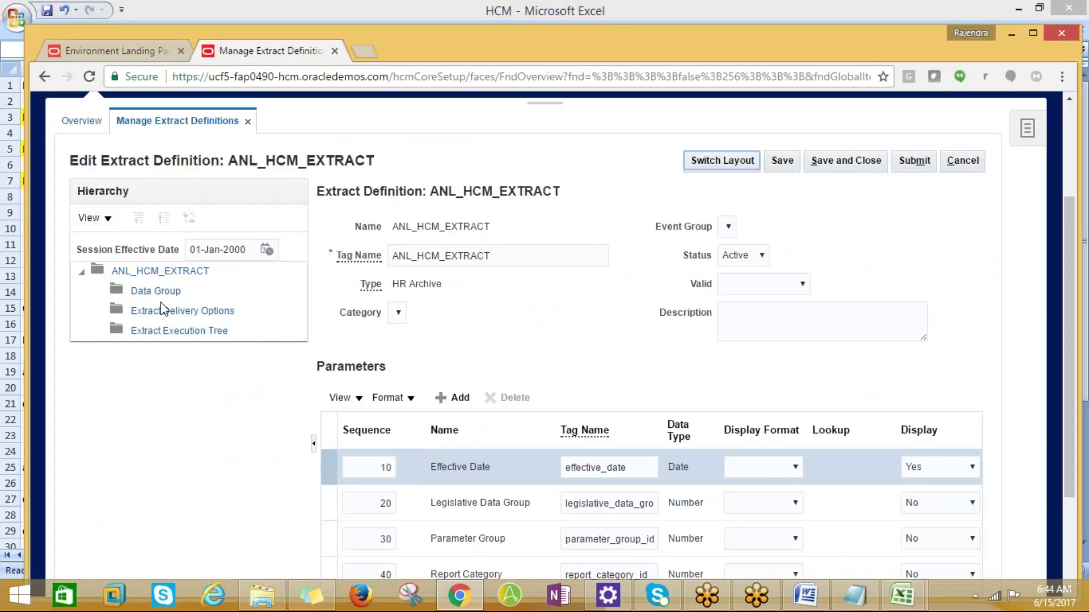
left_click(141, 291)
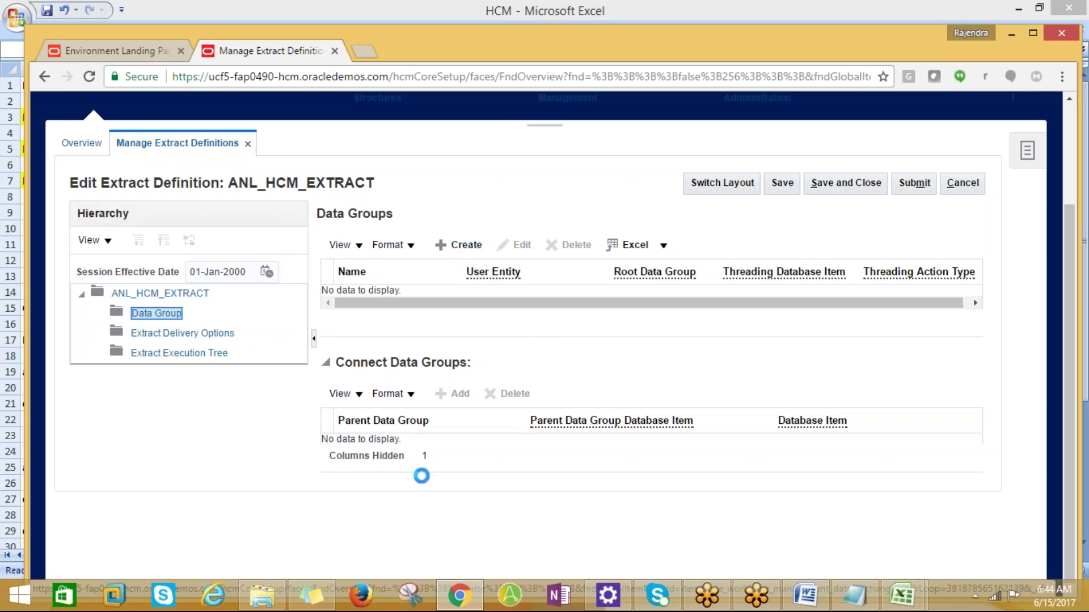
left_click(452, 250)
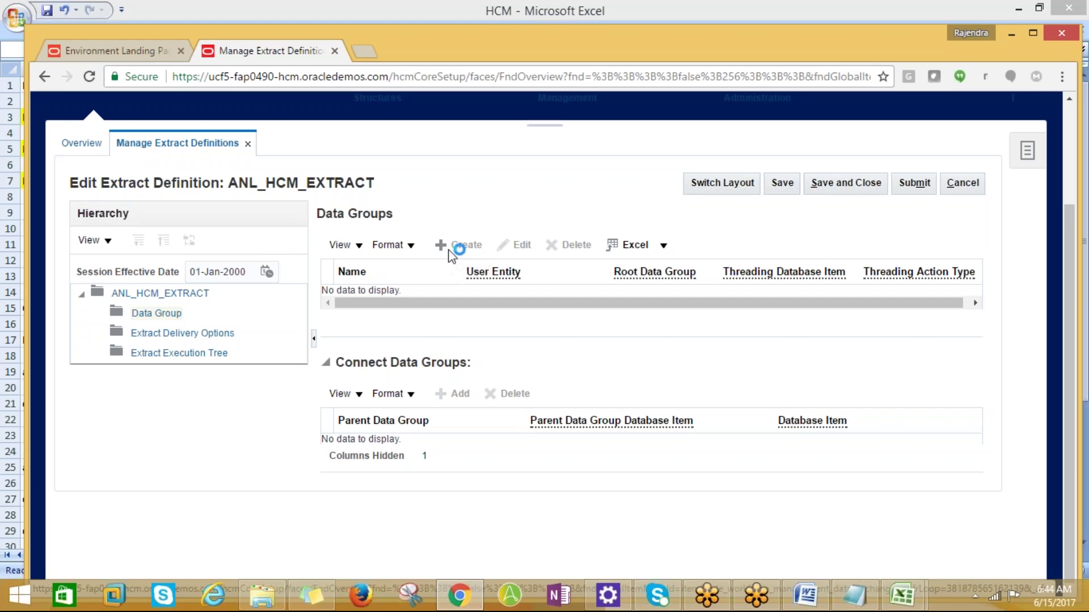
- In the HCM workbook in Excel, highlight the switchlayout note in B8 and the data groups create notes in B9:C9 yellow
key("alt+Tab")
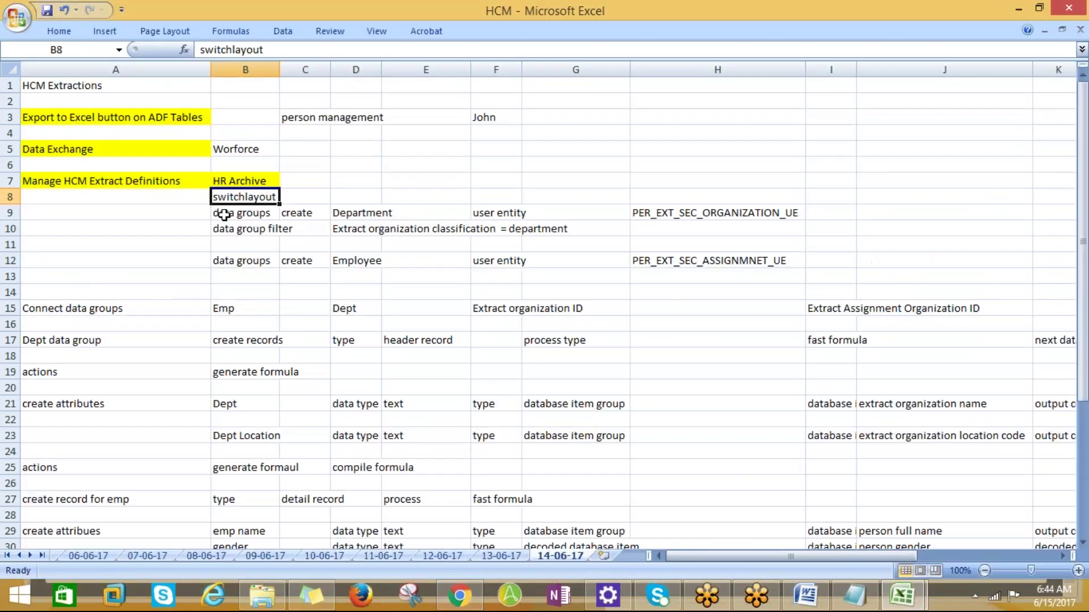
left_click(59, 30)
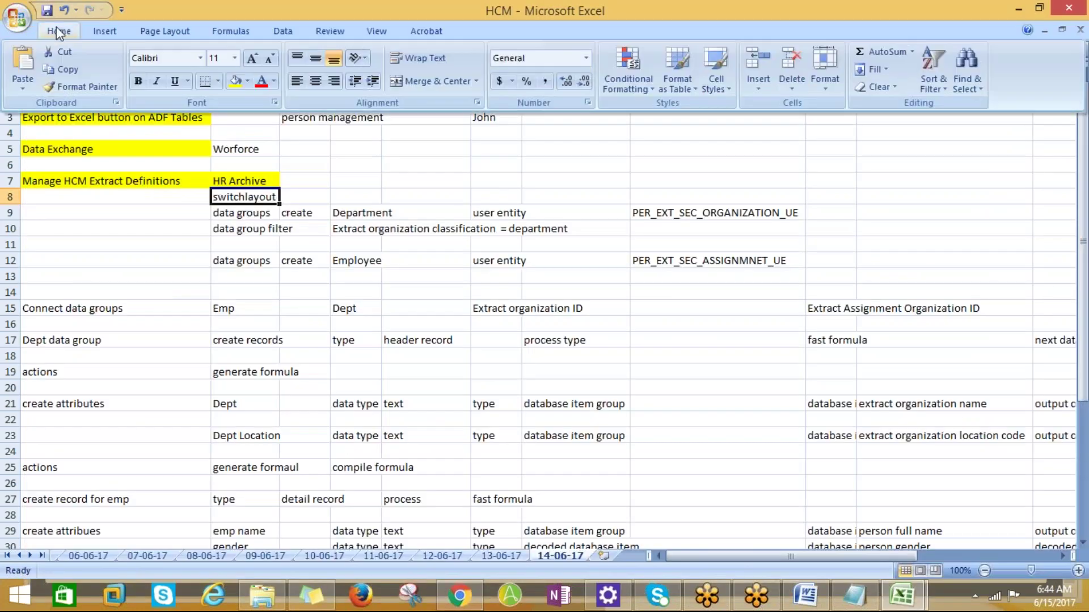
left_click(236, 81)
left_click(237, 211)
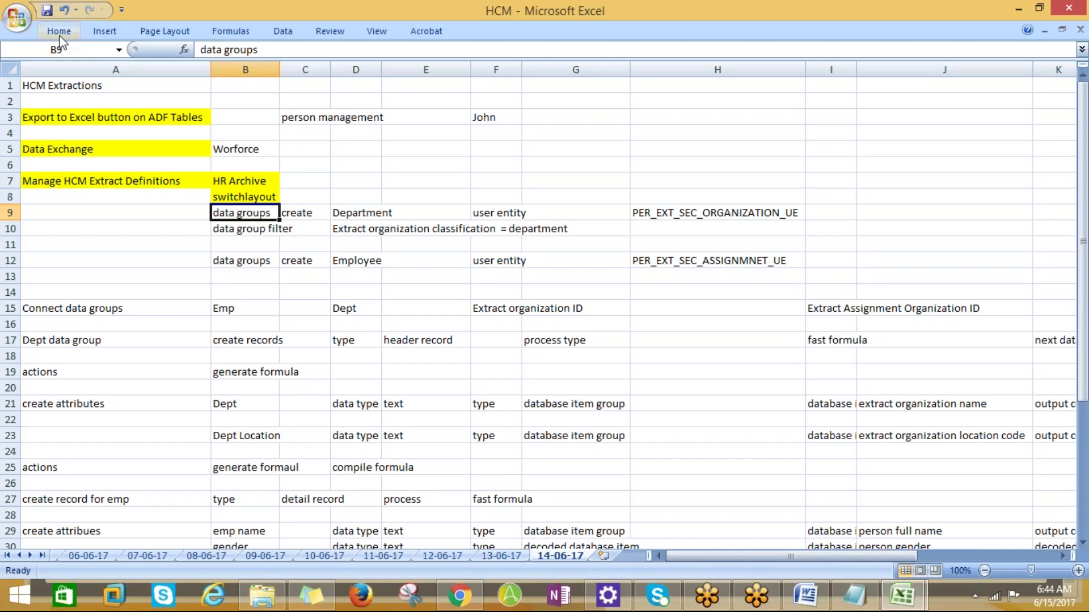
left_click(222, 243)
left_click_drag(228, 213, 302, 213)
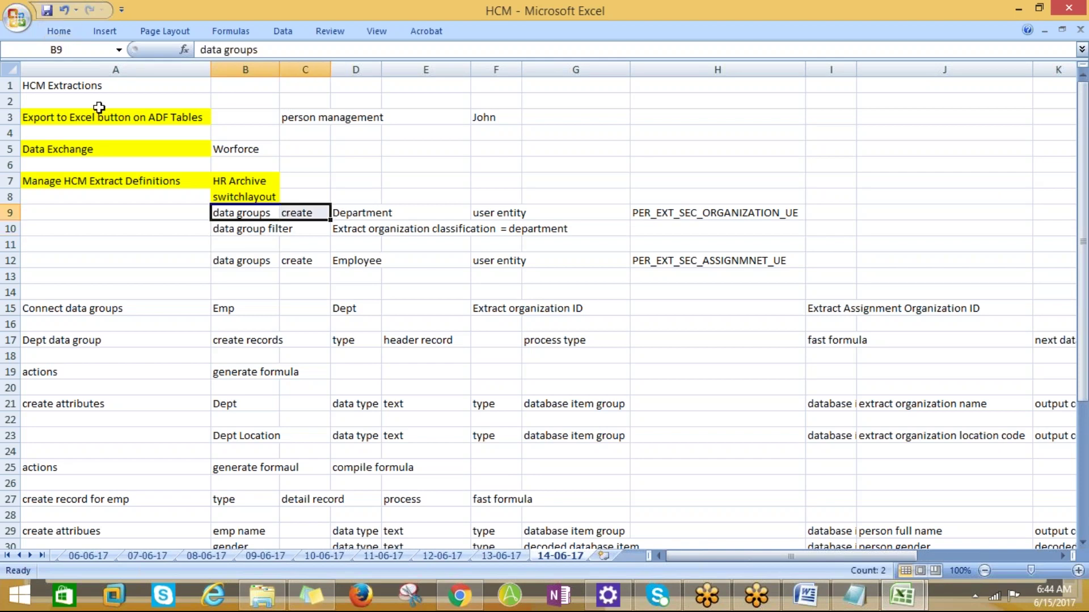
left_click(59, 31)
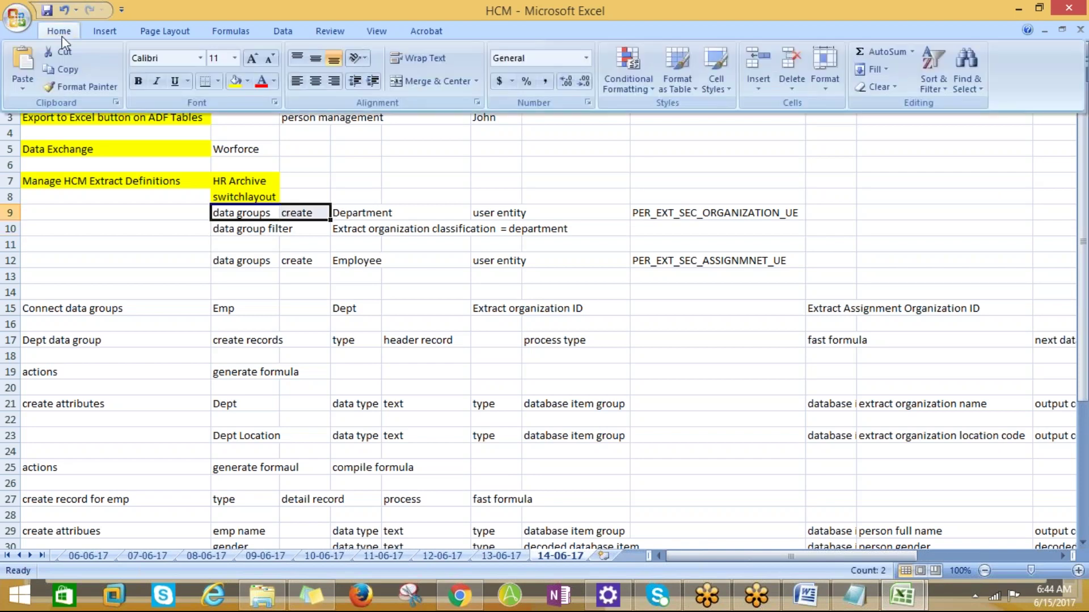
left_click(236, 80)
- Check the Department note in D9, and name the new data group ANL_DEPT_DATA GROUP in Chrome
left_click(349, 215)
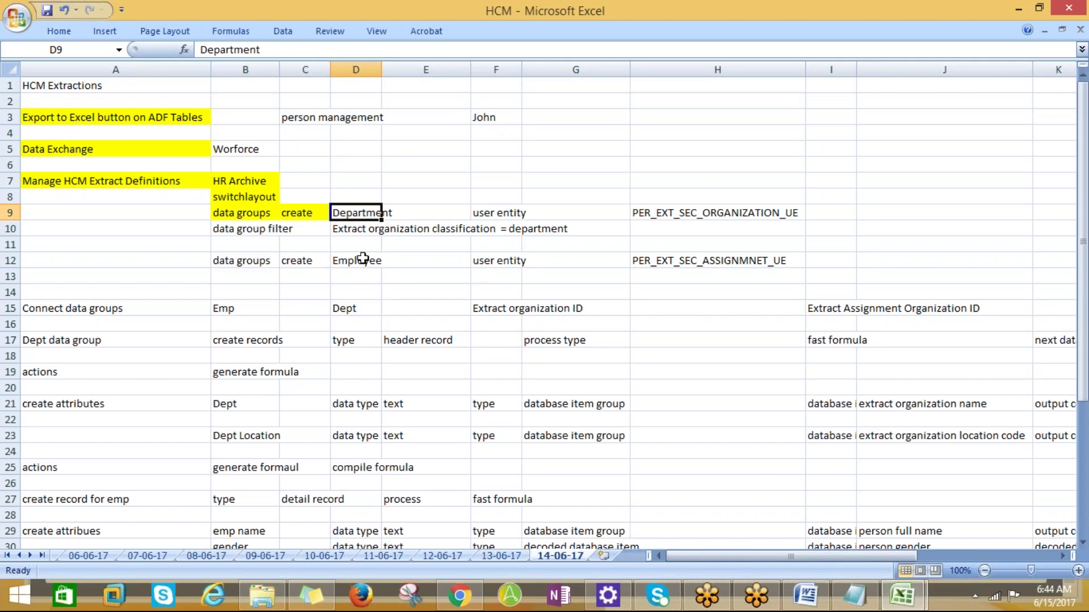
key("alt+Tab")
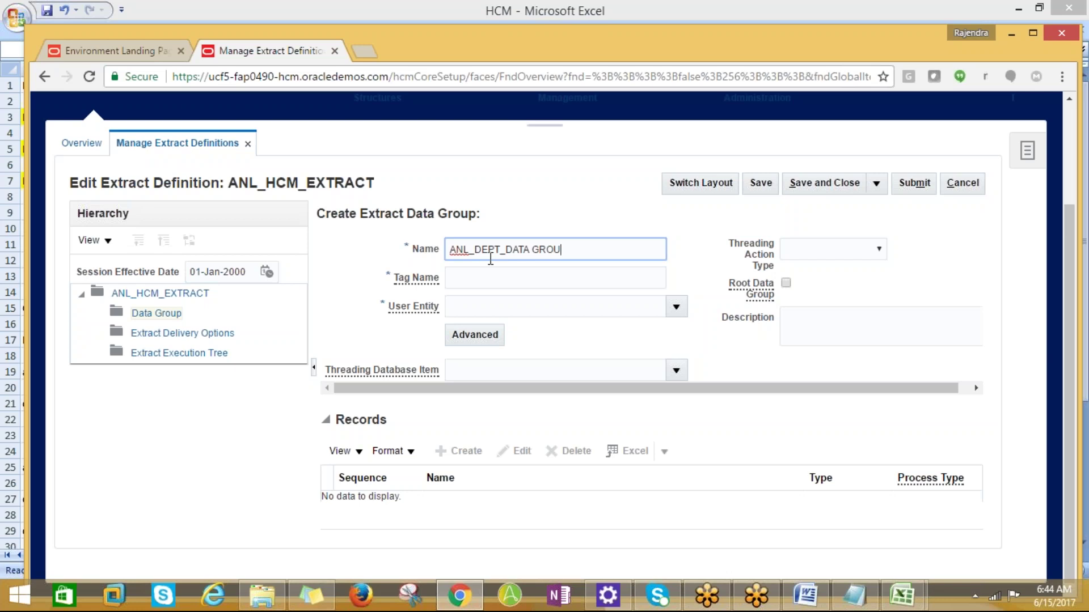
key("Tab")
left_click(591, 243)
triple_click(539, 248)
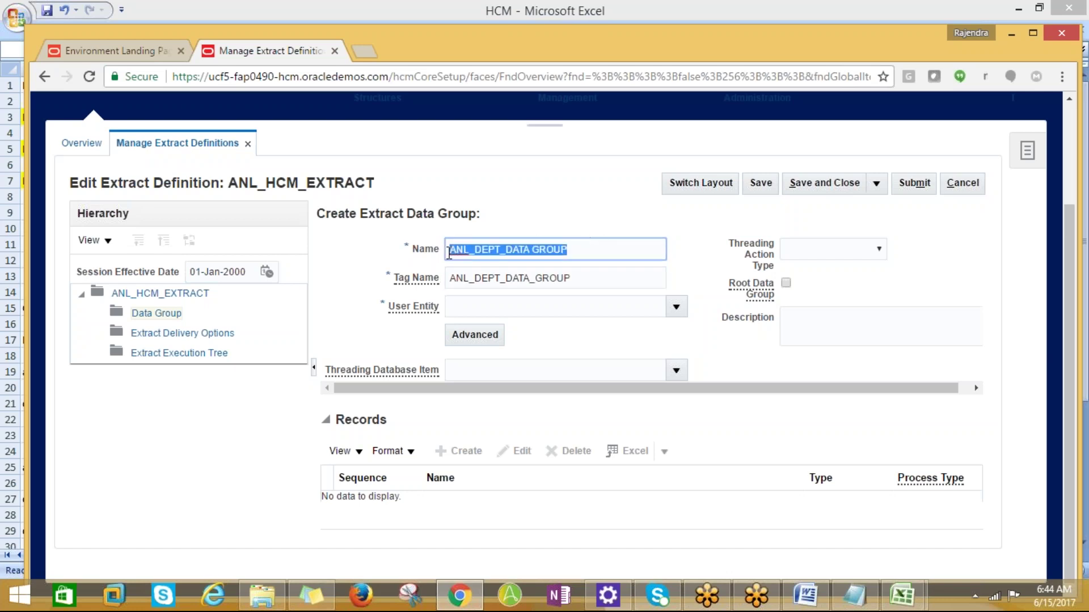
- Set the data group's user entity to PER_EXT_SEC_ORGANIZATION_UE, copied from cell H9 of the HCM workbook
left_click(483, 310)
key("alt+Tab")
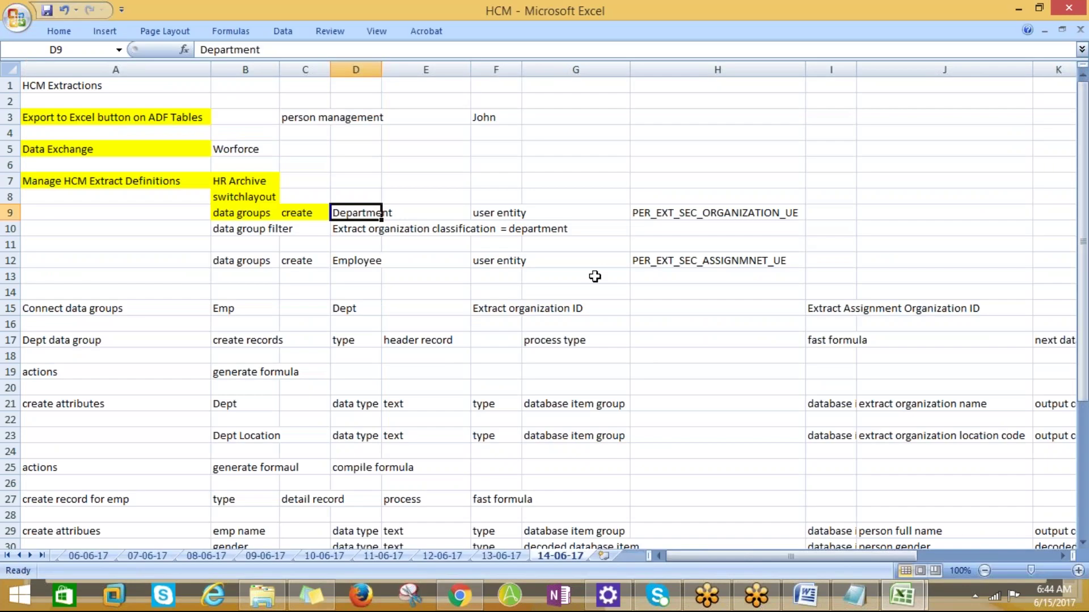
left_click(660, 213)
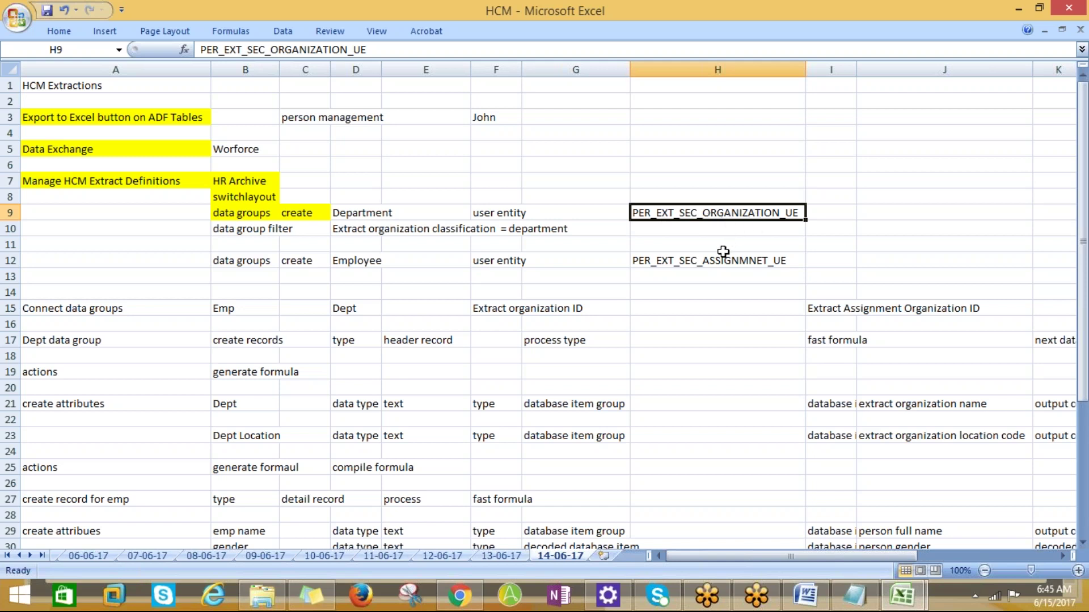
key("ctrl+c")
key("alt+Tab")
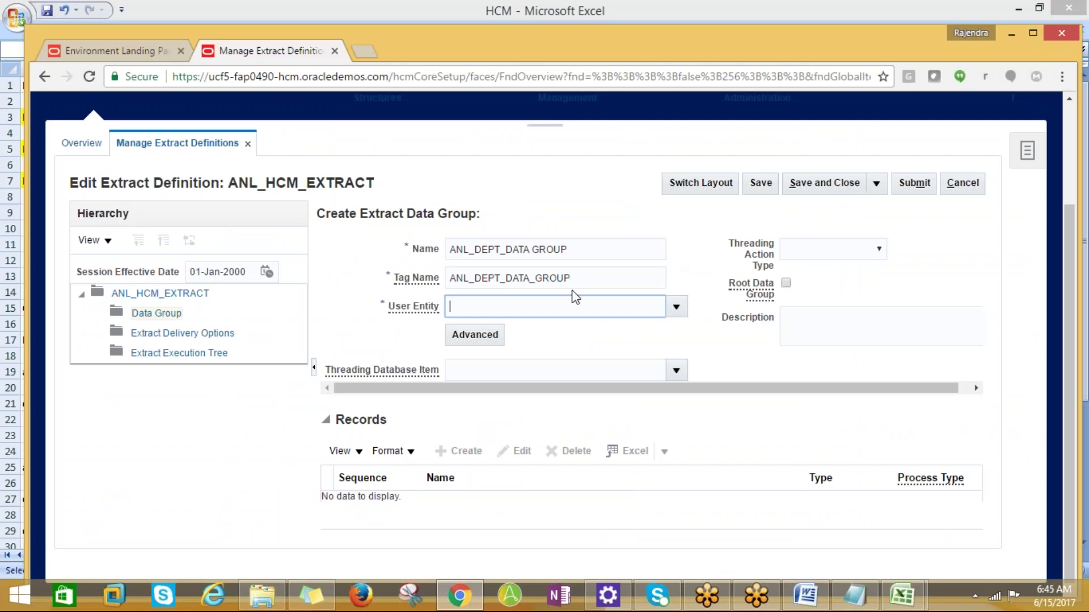
key("ctrl+v")
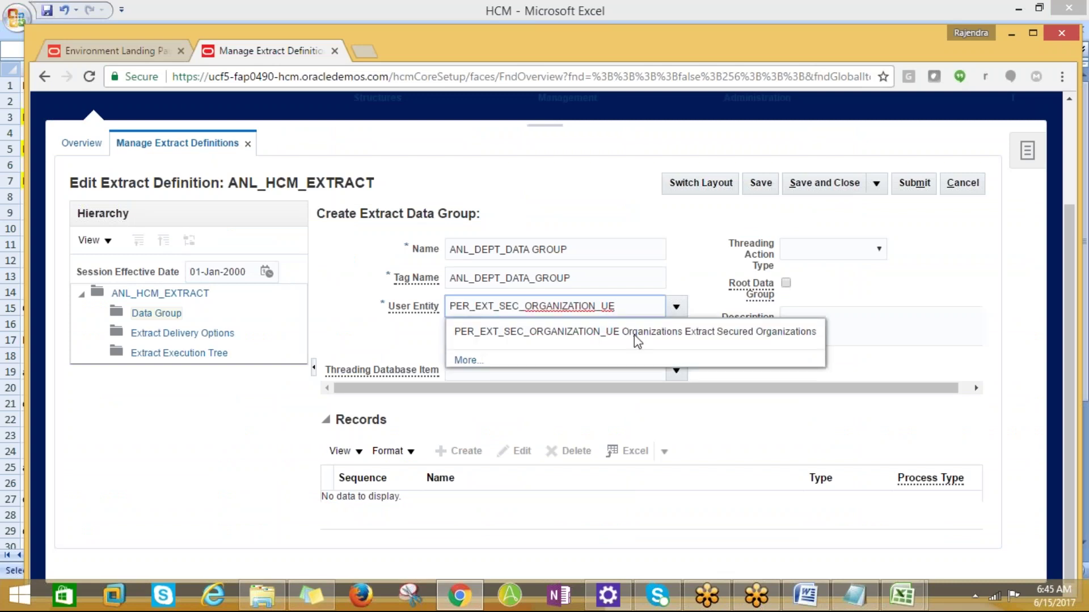
left_click(609, 336)
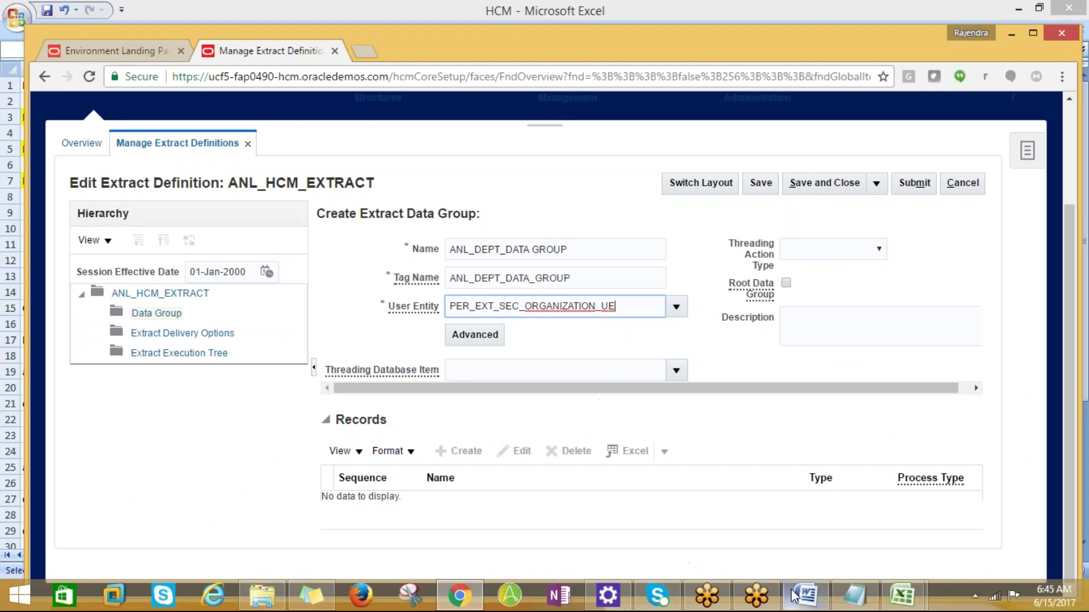
- Examine the HCM Extracts building blocks diagram and the data group examples in the HCM_EXTRACTS document in Word
mouse_move(812, 602)
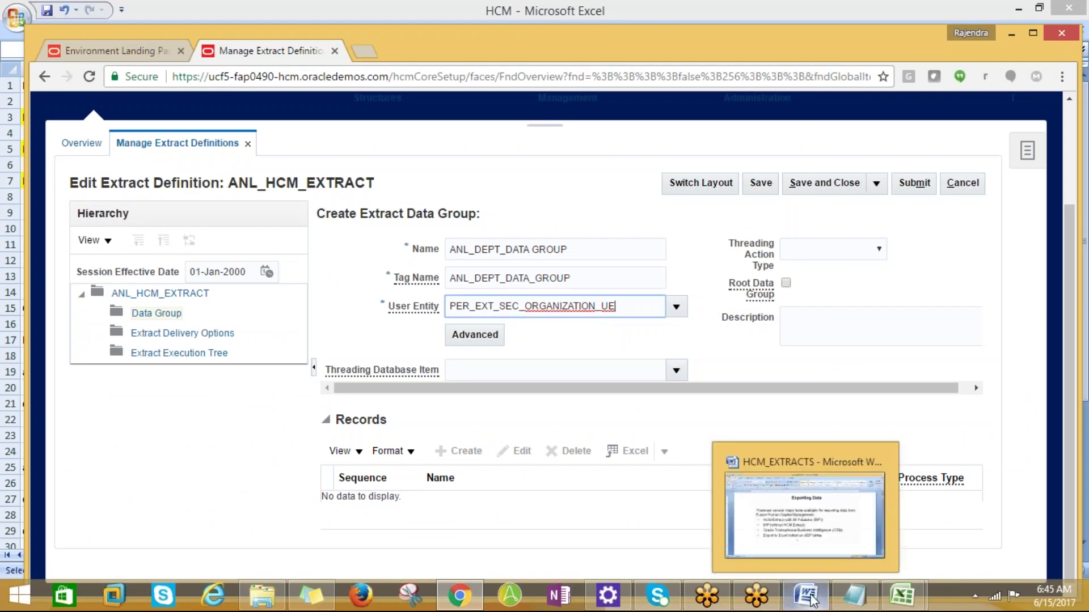
left_click(805, 510)
scroll(599, 399, "down", 5)
scroll(599, 403, "down", 10)
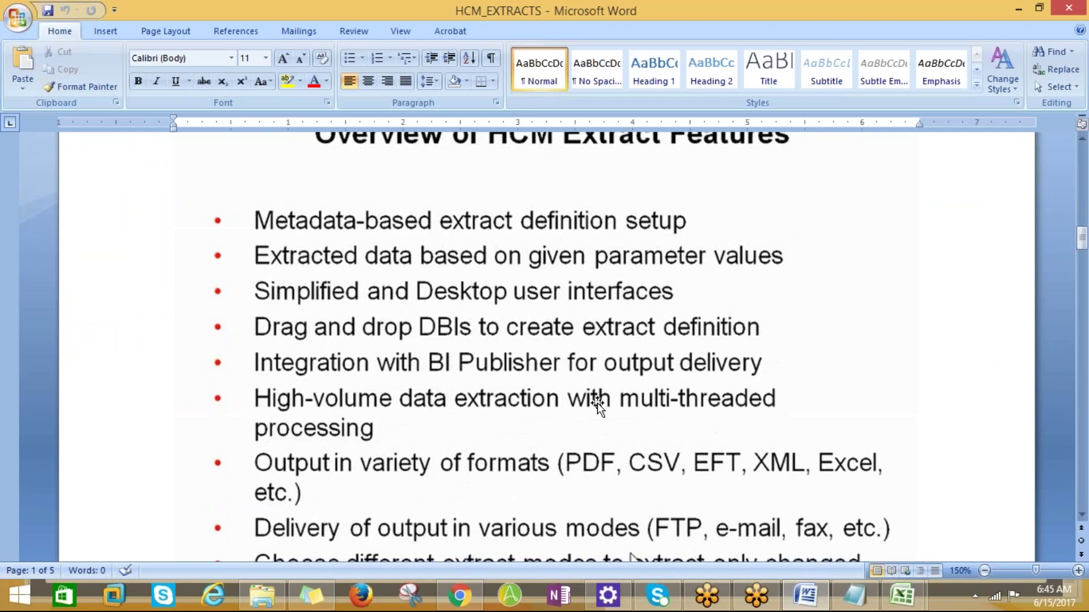
scroll(598, 406, "down", 10)
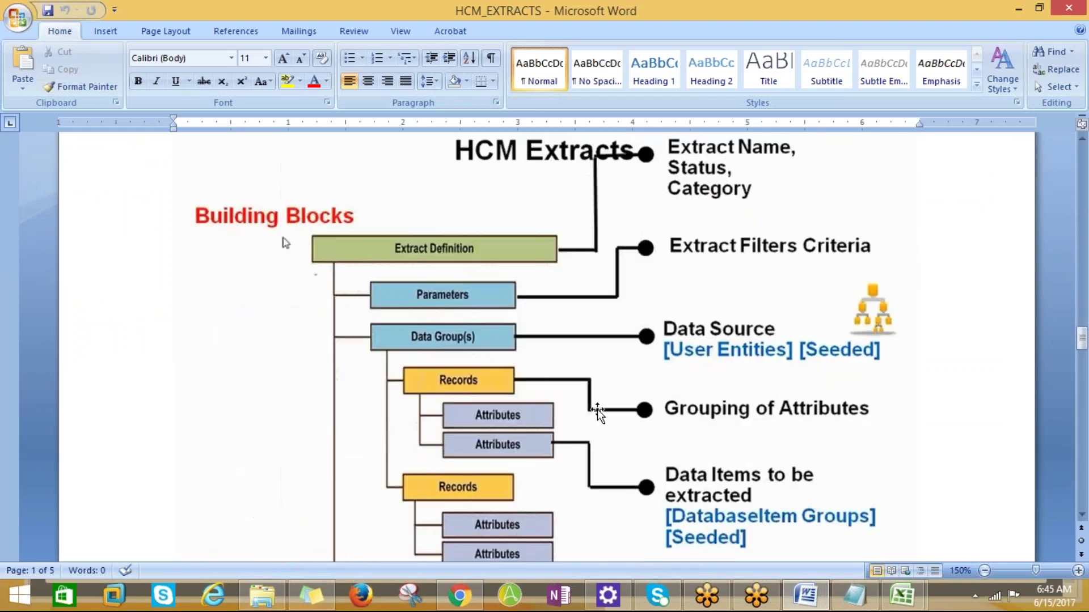
scroll(598, 406, "down", 4)
scroll(599, 409, "up", 2)
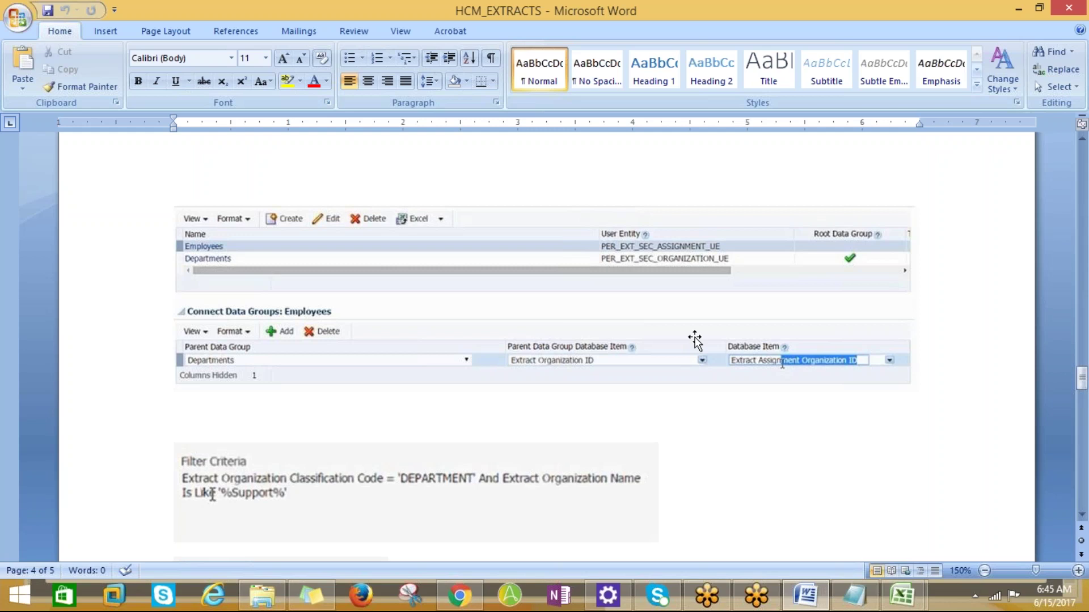
- Compare the department data group notes in the HCM workbook with the Create Extract Data Group form in Chrome
key("alt+Tab")
key("alt+Tab")
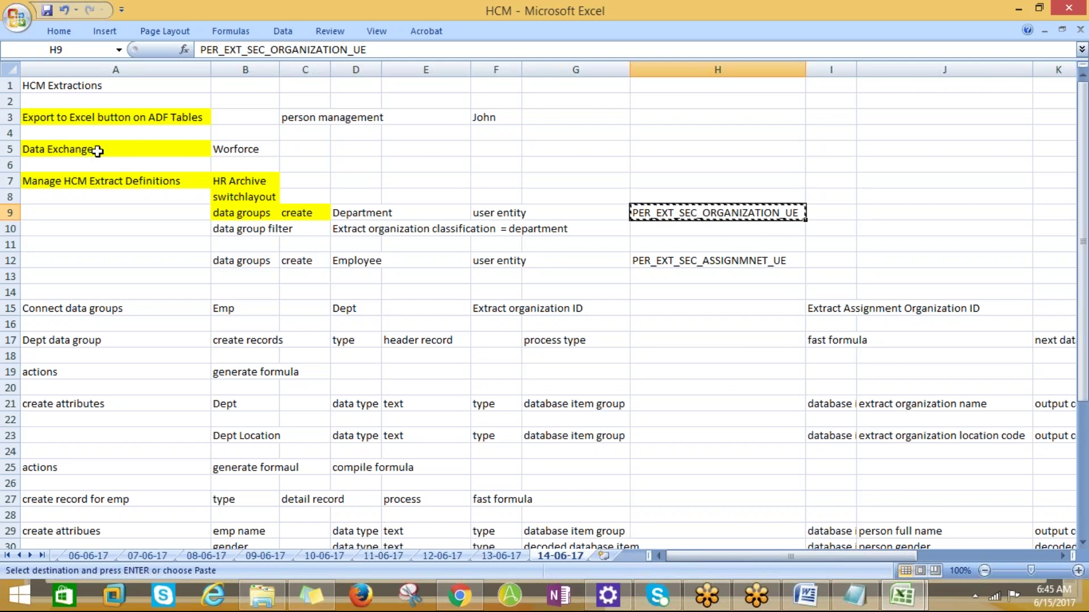
key("alt+Tab")
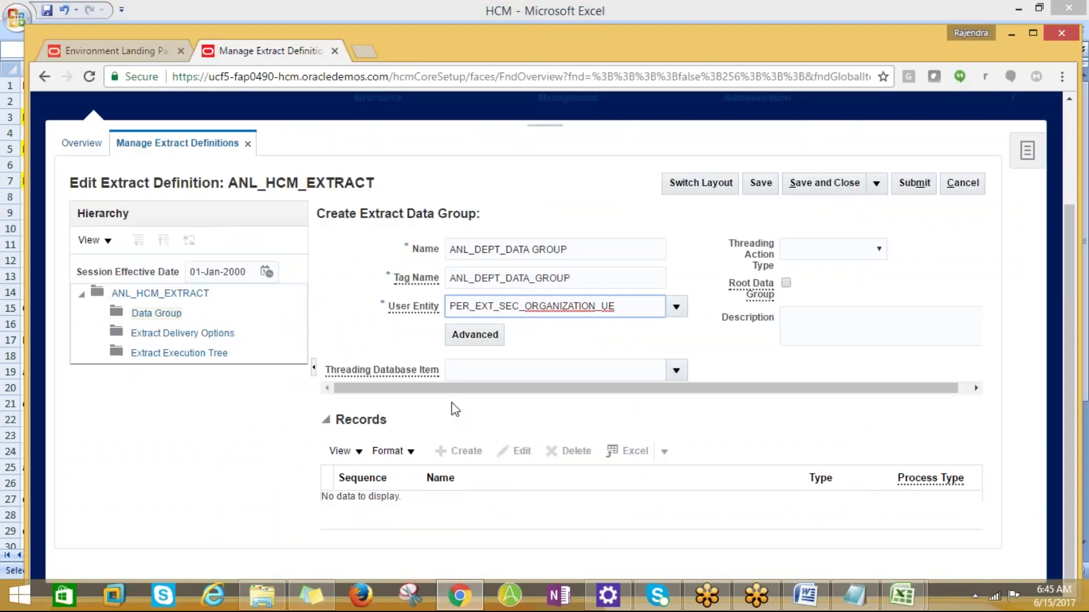
key("alt+Tab")
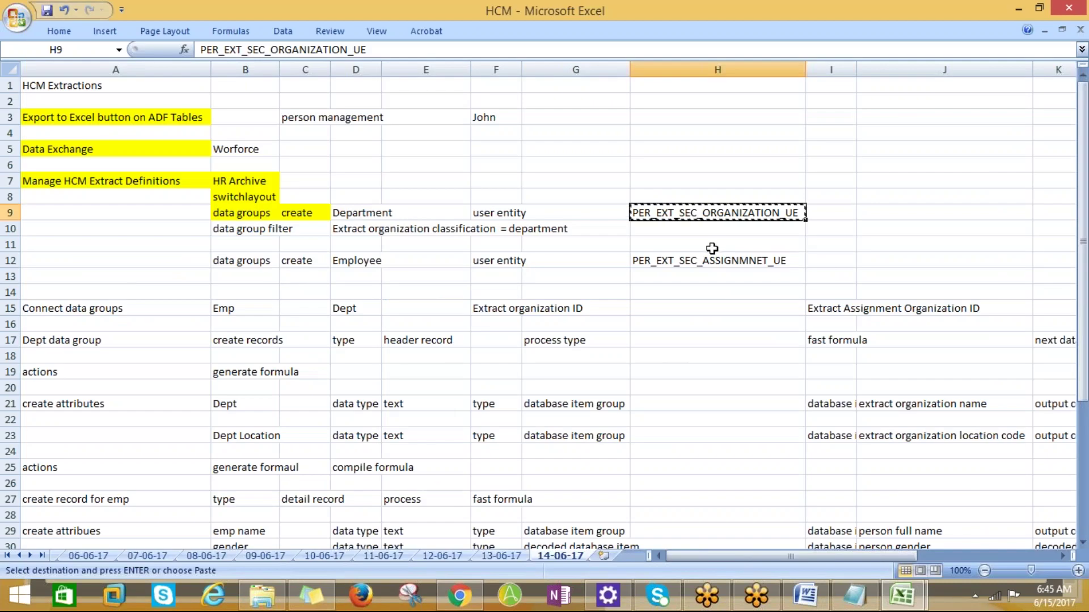
- Check the data group filter note in B10 of the HCM workbook, and save the new data group in Chrome
key("alt+Tab")
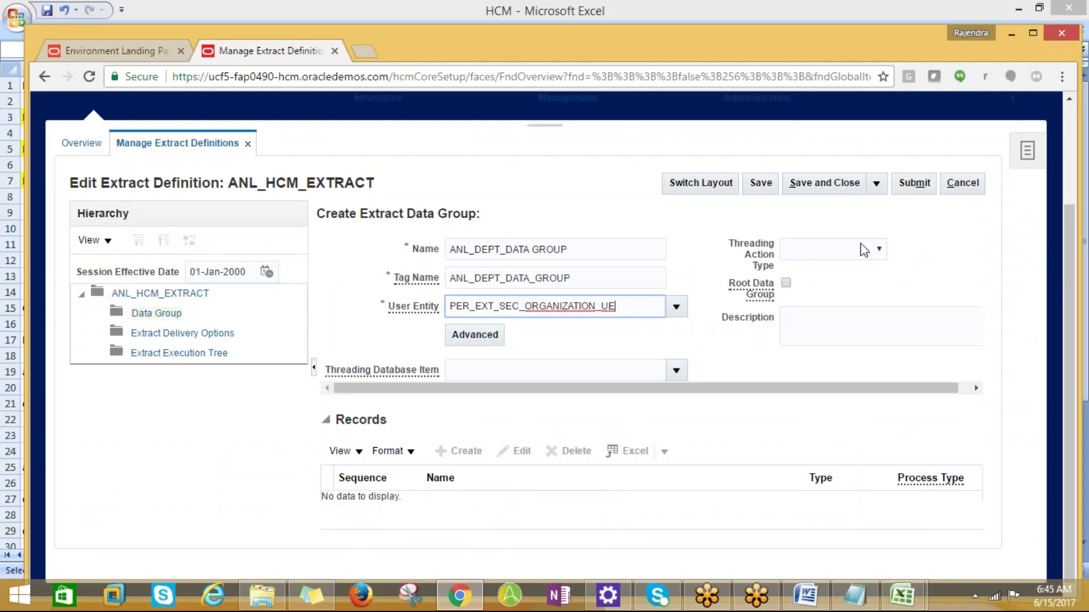
key("alt+Tab")
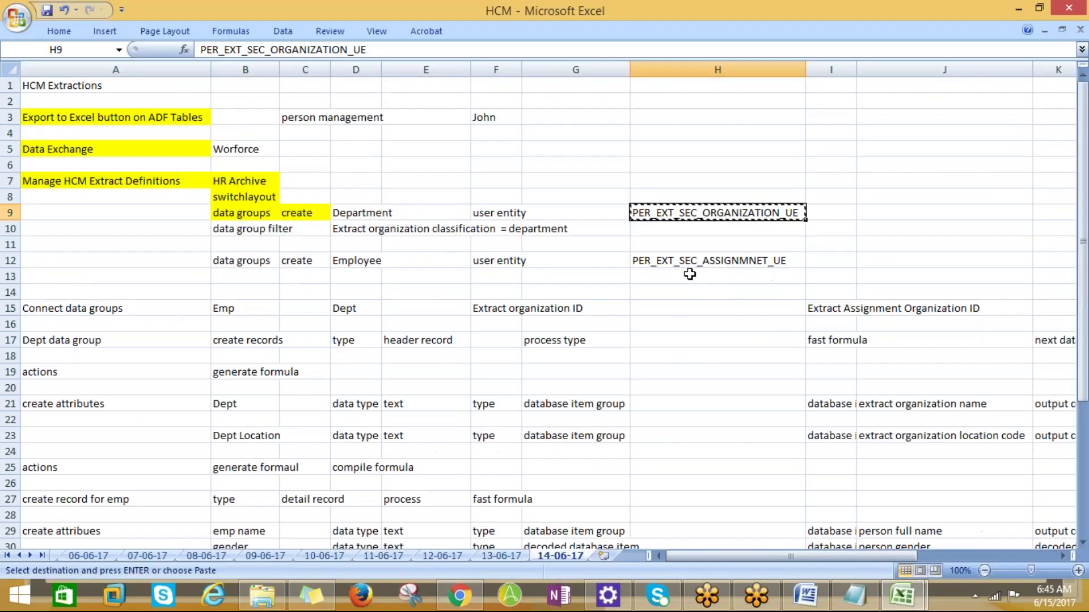
left_click(246, 233)
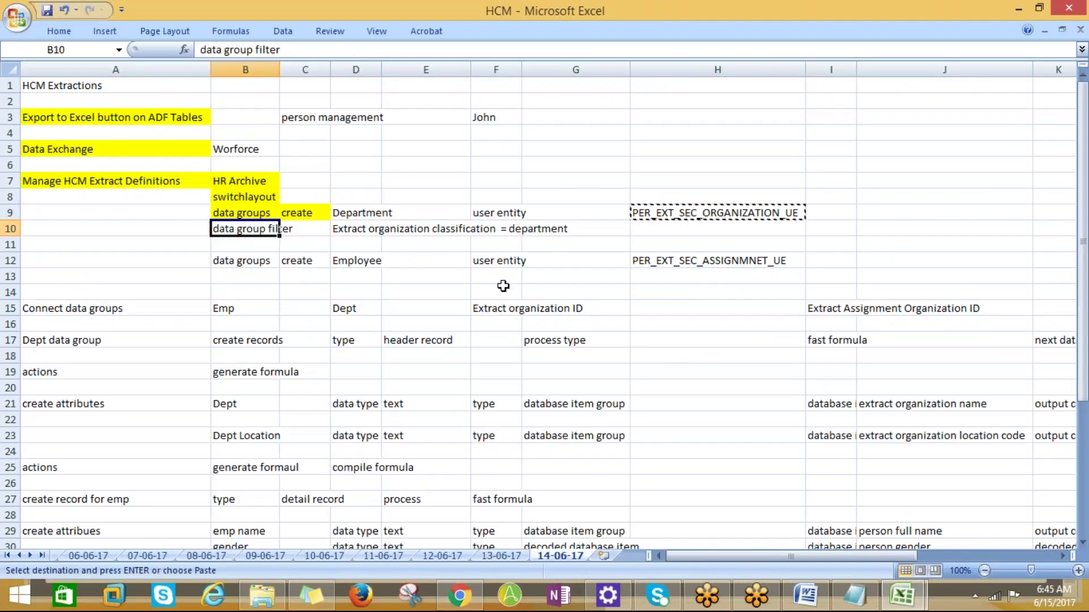
key("alt+Tab")
key("ctrl+v")
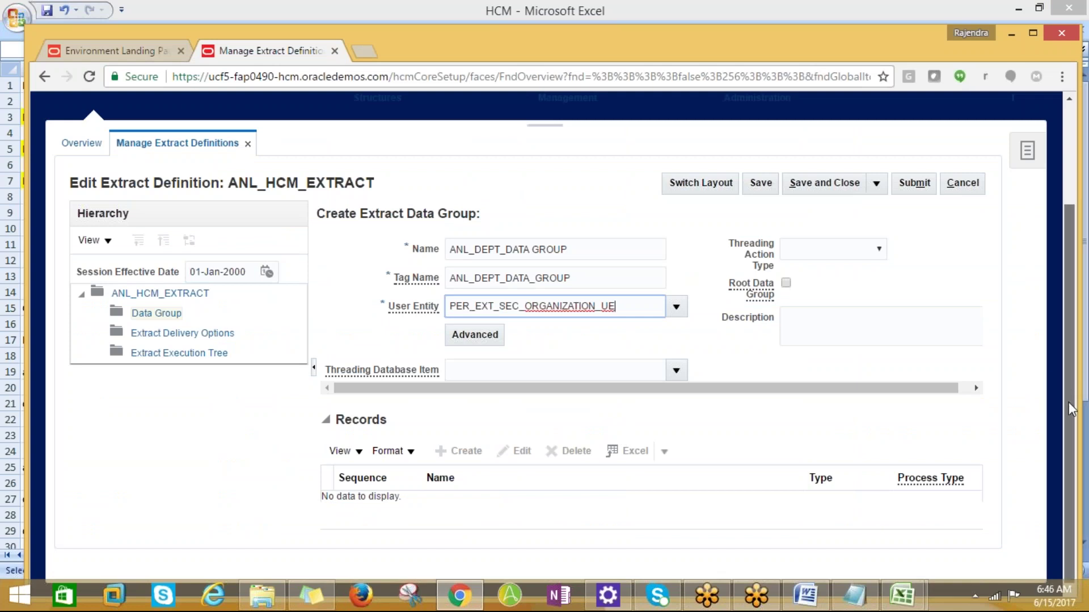
left_click(760, 185)
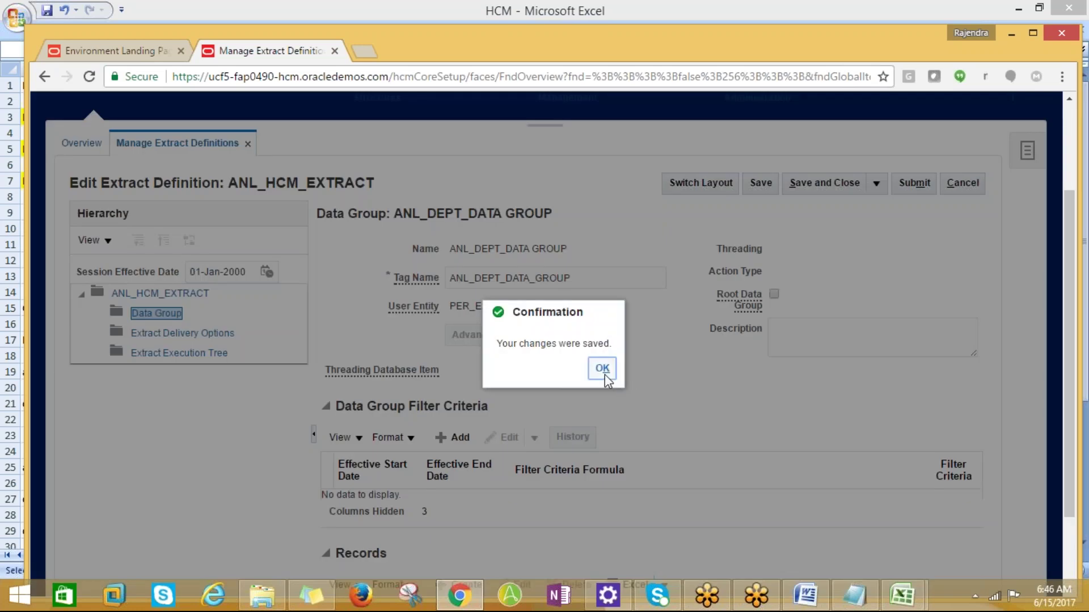
left_click(604, 374)
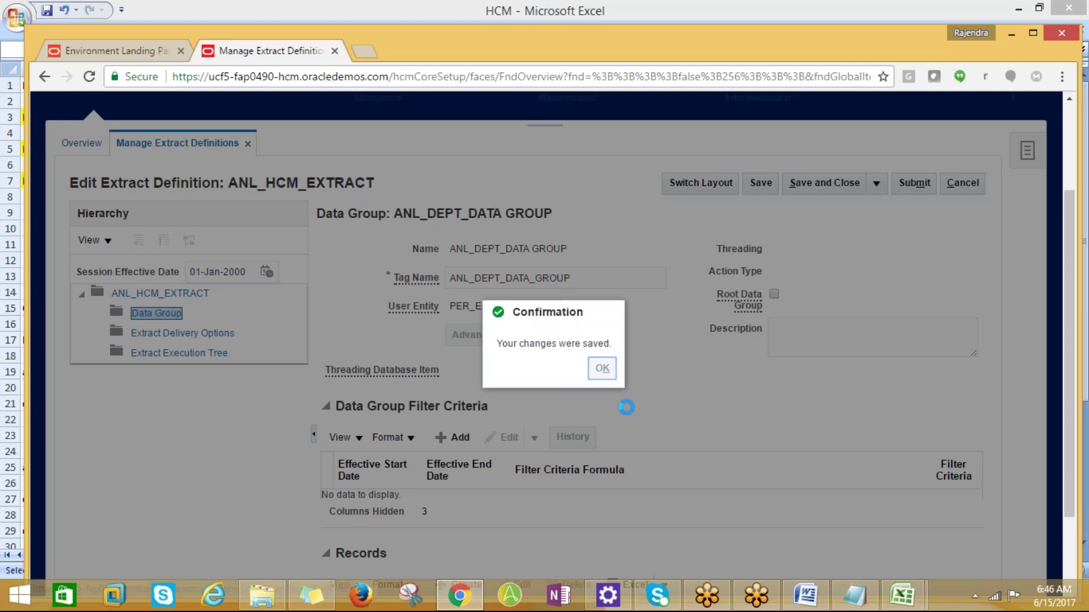
- Add a row to the Data Group Filter Criteria, and check the organization classification note in D10 of the HCM workbook
scroll(443, 448, "down", 3)
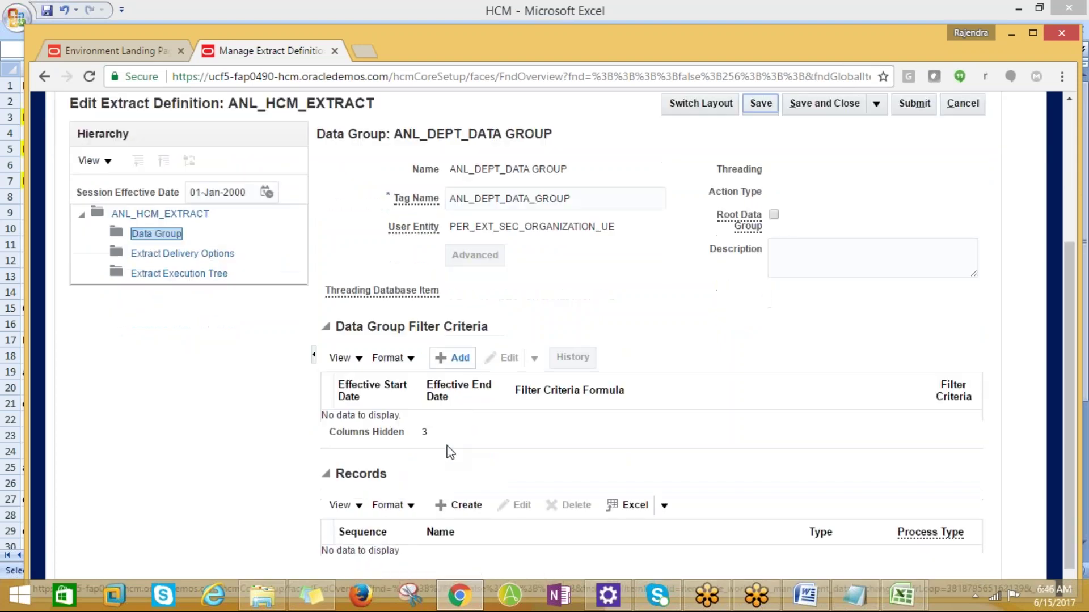
left_click(452, 358)
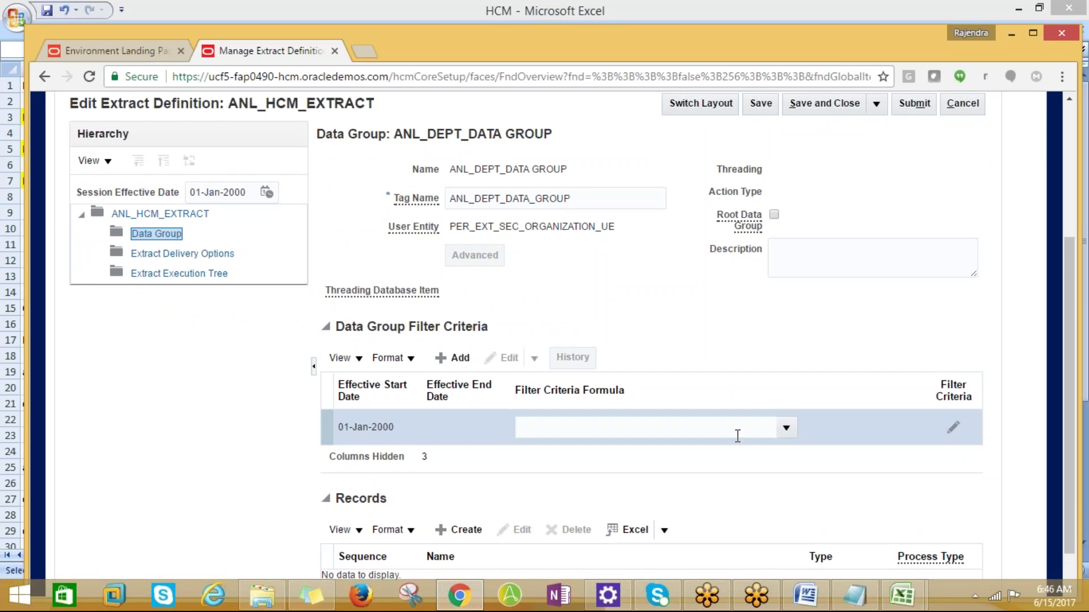
key("alt+Tab")
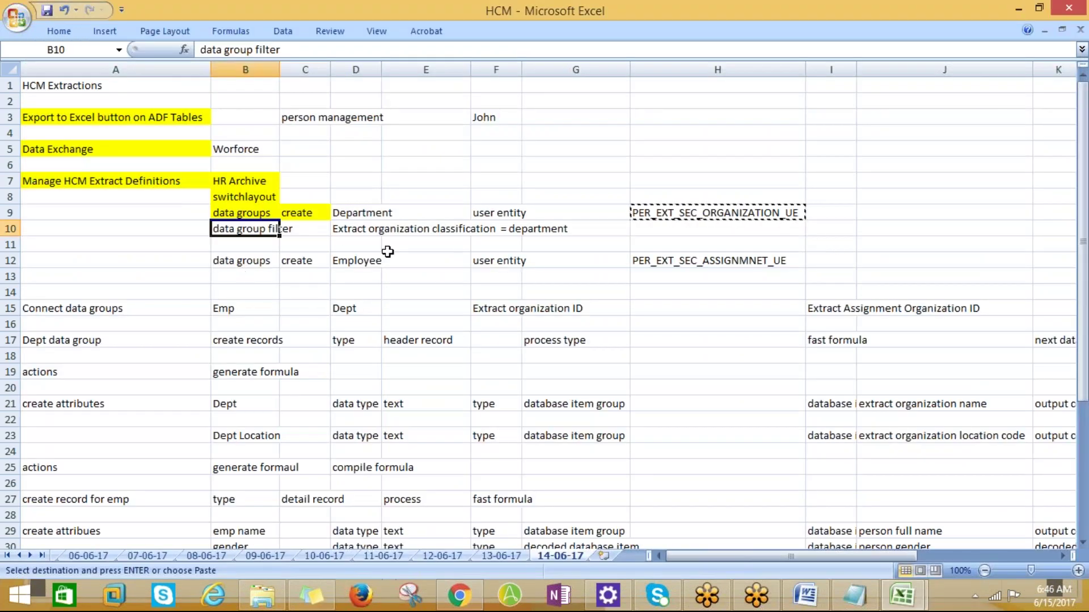
left_click(362, 234)
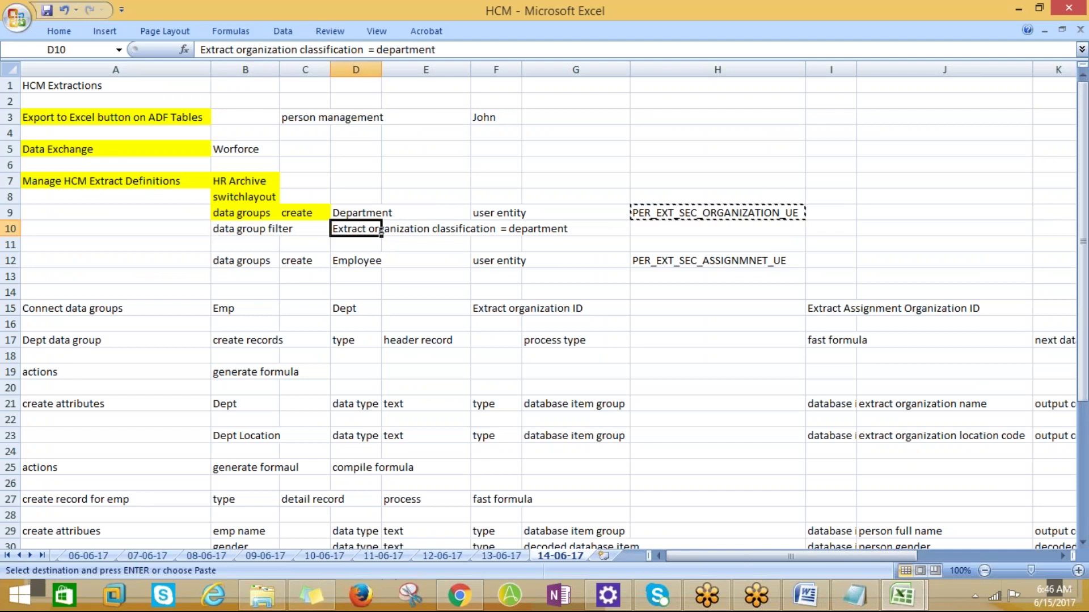
left_click(379, 260)
left_click(365, 229)
key("alt+Tab")
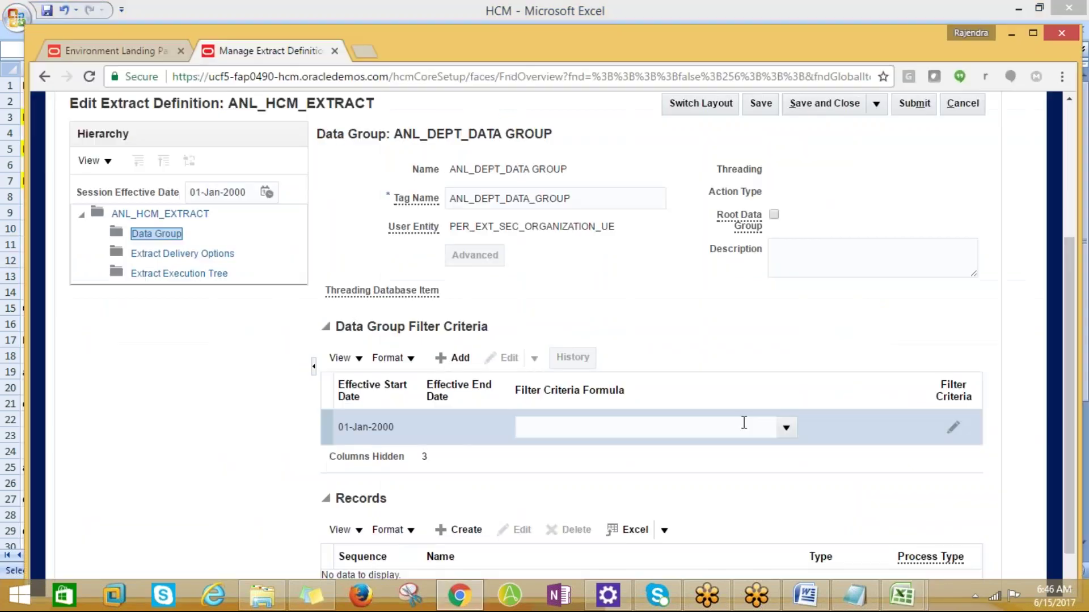
- Try to enter "Extract organization" as the filter criteria formula in Chrome, and clear the entry
left_click(785, 429)
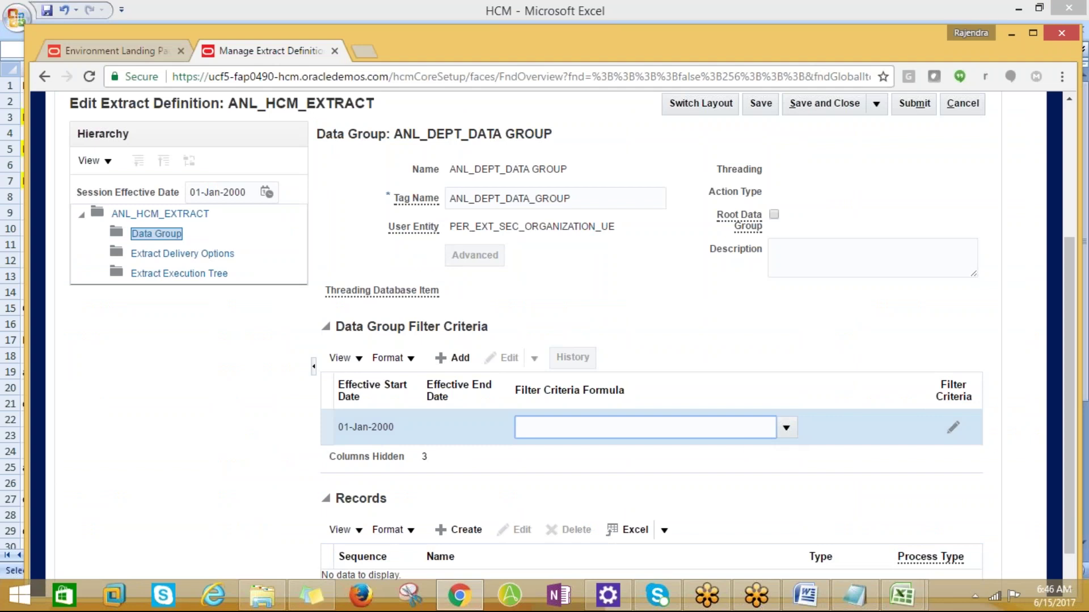
left_click(541, 428)
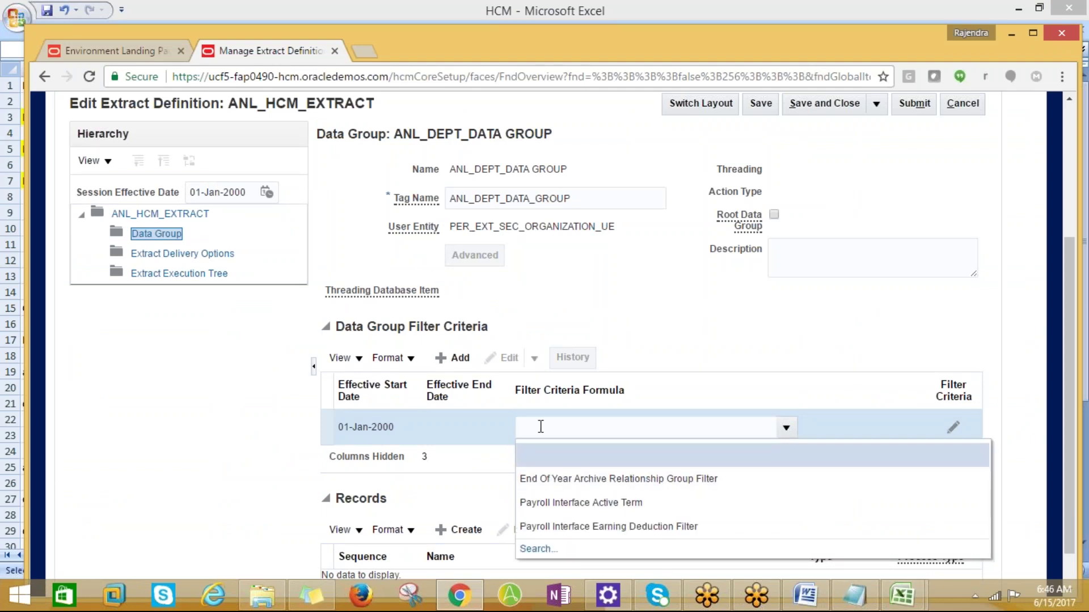
type("Extract organiza")
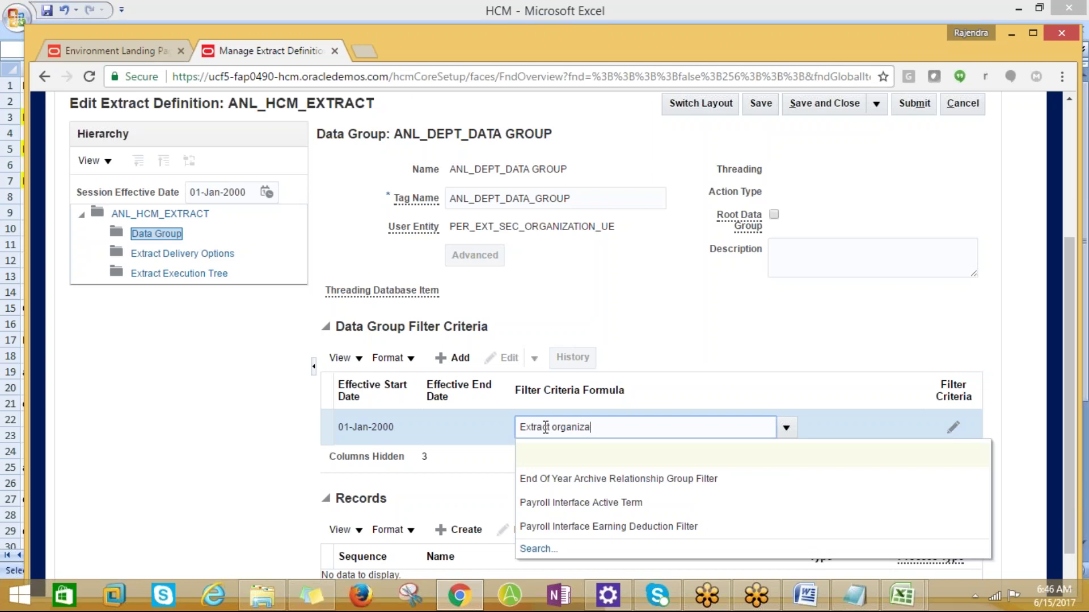
type("ion")
key("Tab")
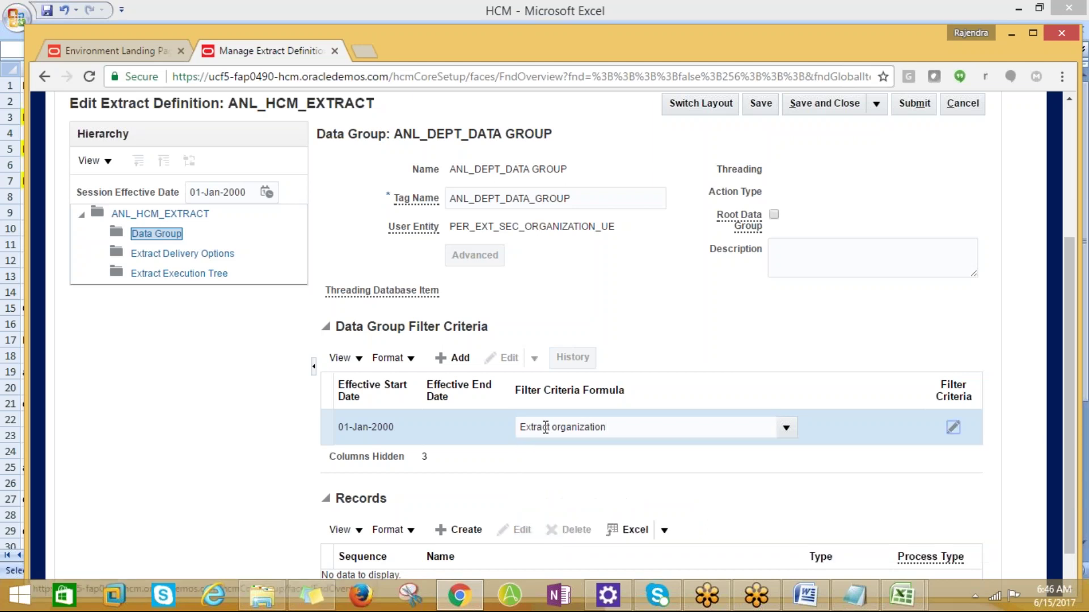
left_click(636, 443)
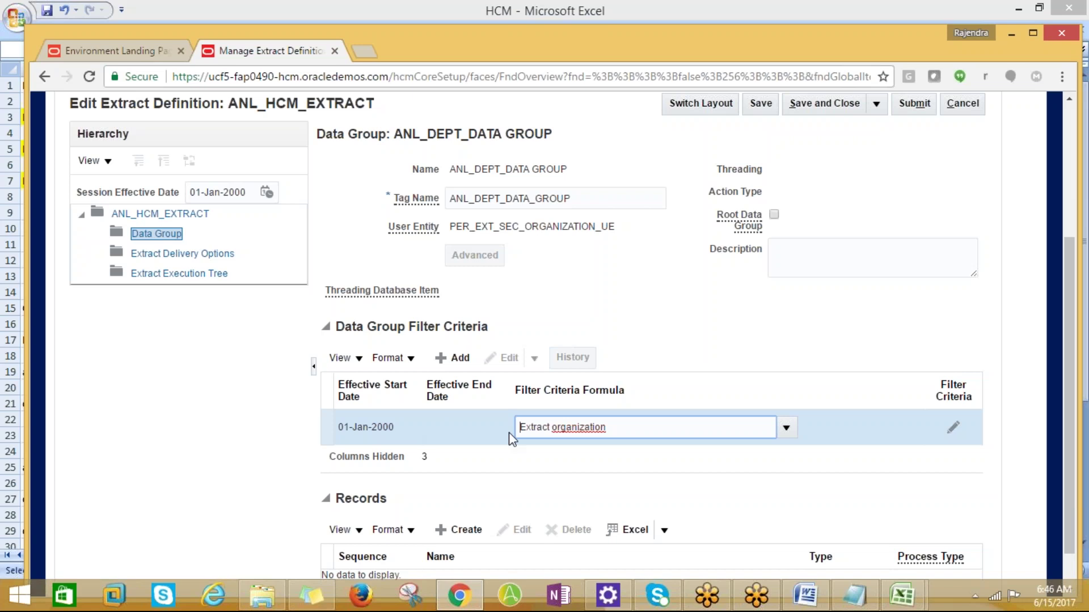
left_click_drag(607, 428, 499, 427)
key("BackSpace")
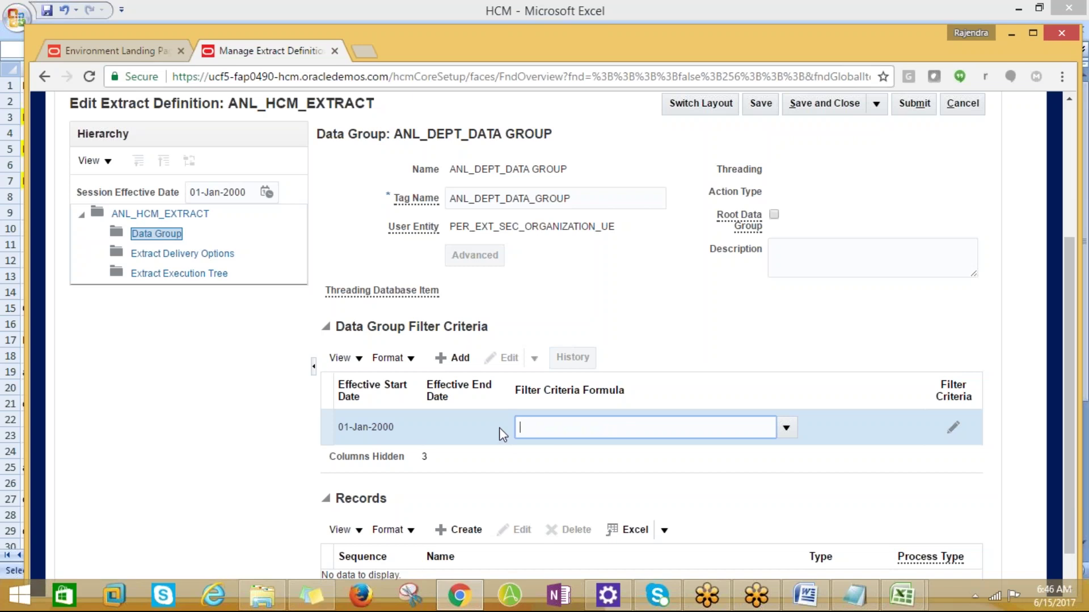
- Search the filter criteria fast formulas for Extract%Orga%, compare with the workbook note, and close the search
left_click(786, 428)
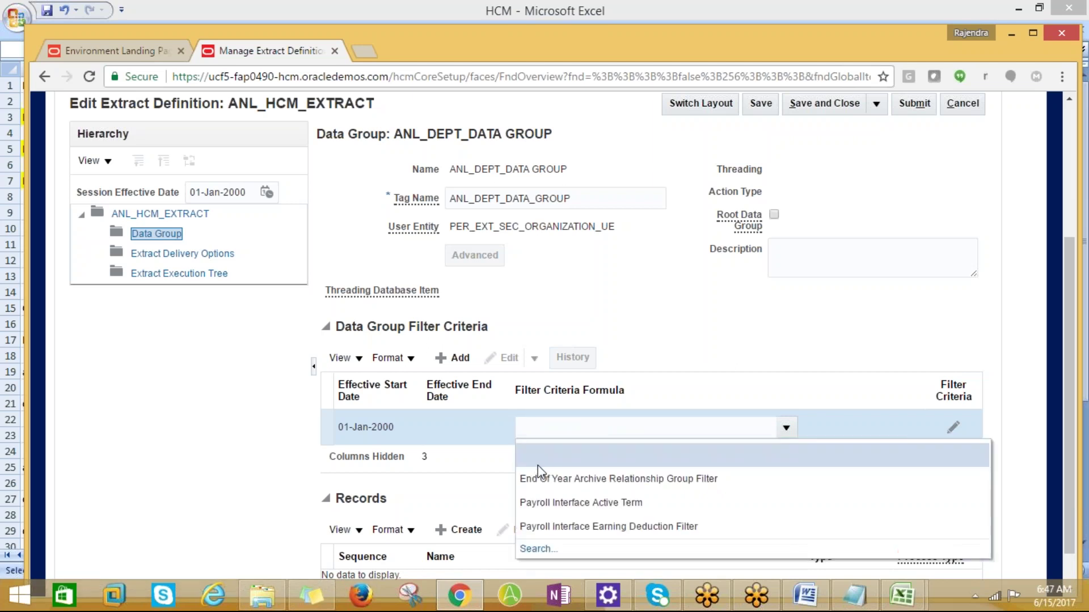
left_click(536, 550)
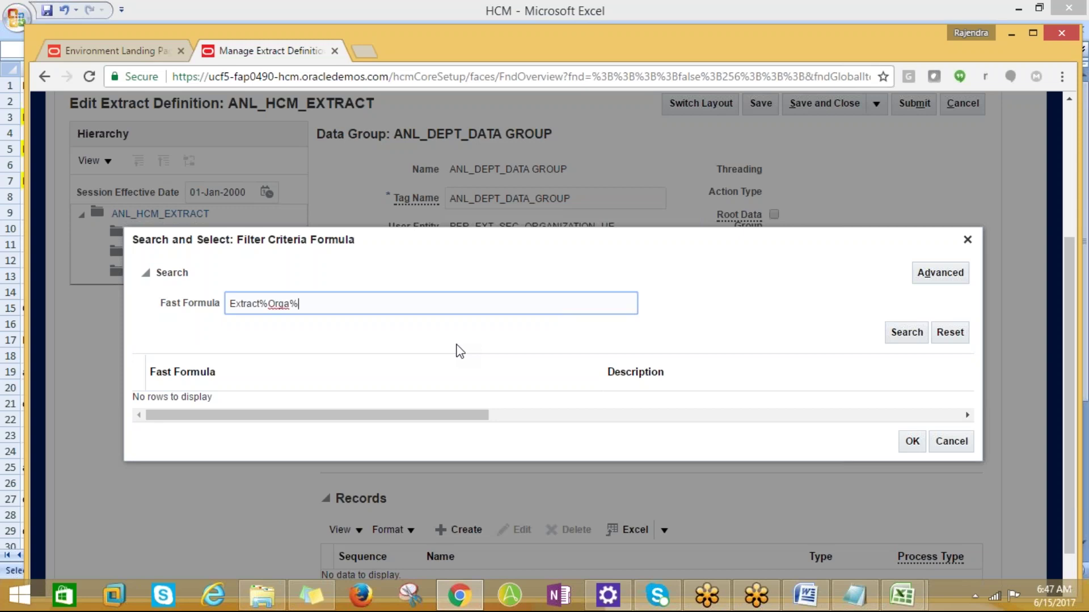
left_click(907, 332)
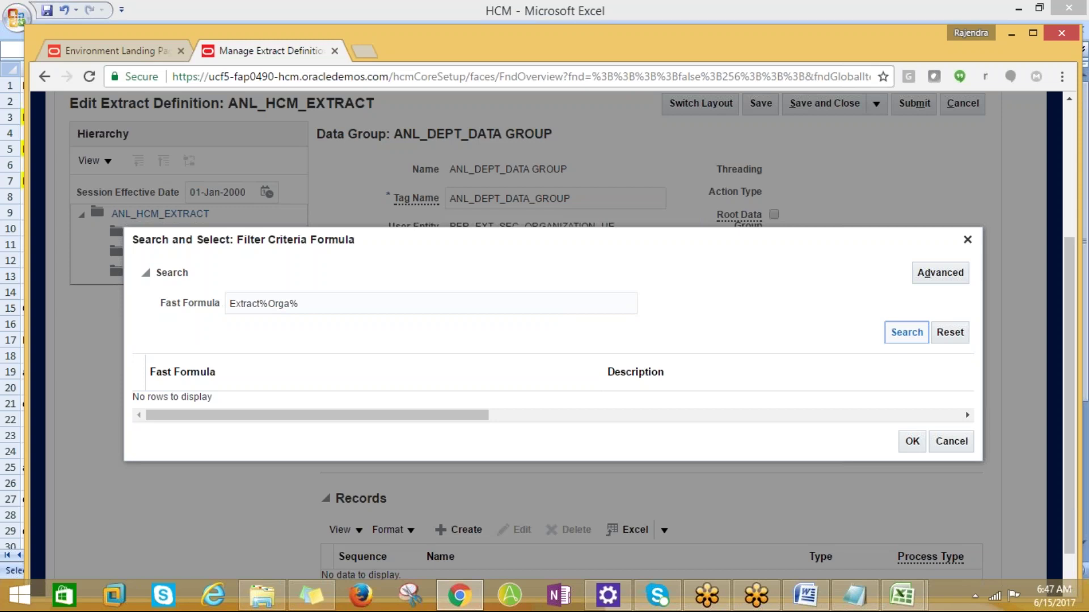
left_click(904, 339)
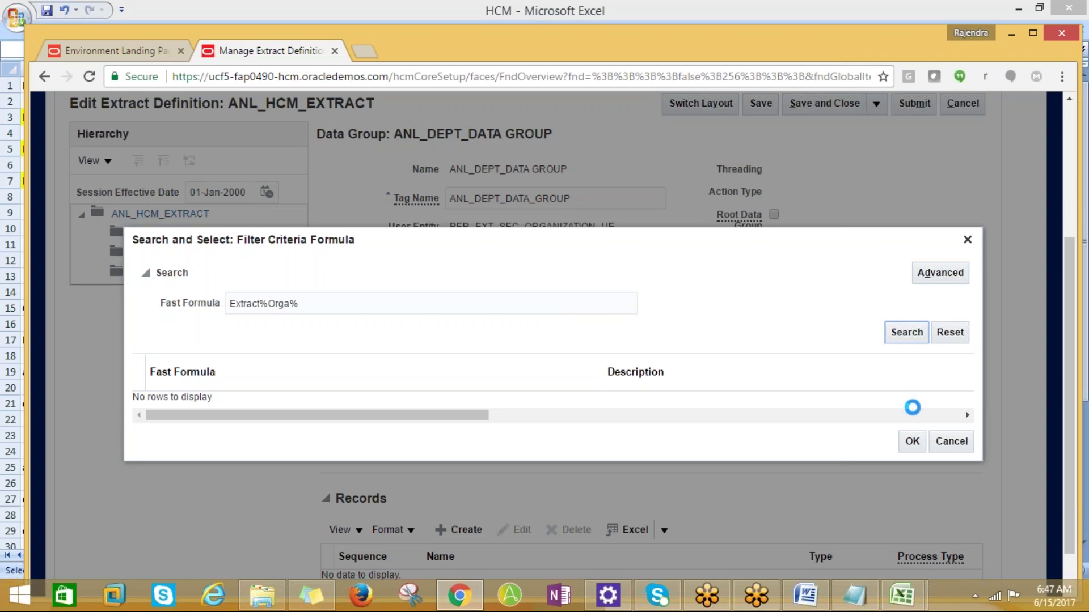
key("alt+Tab")
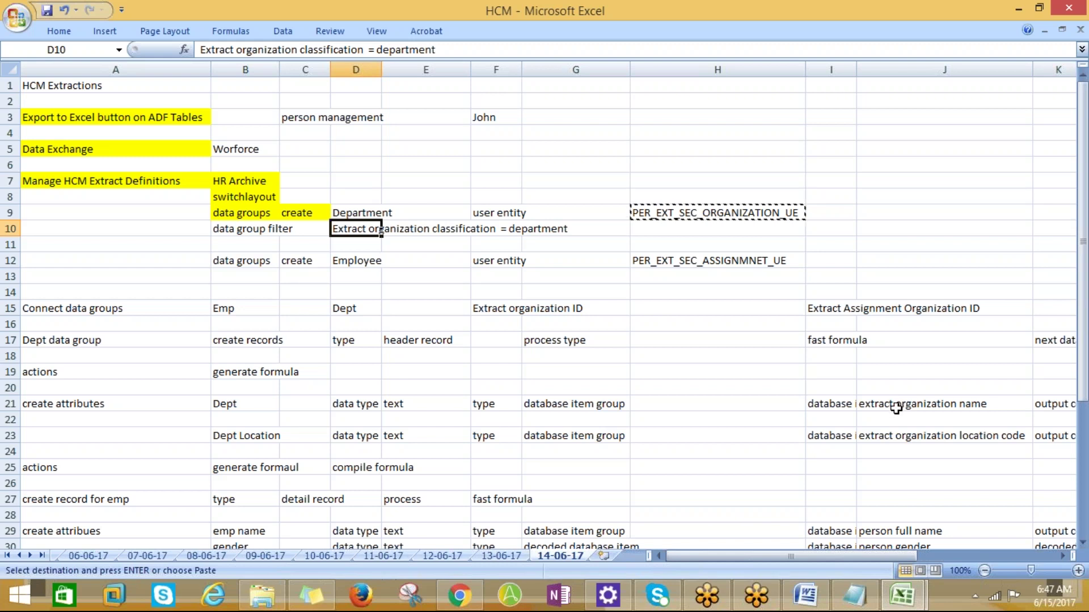
key("alt+Tab")
left_click(941, 448)
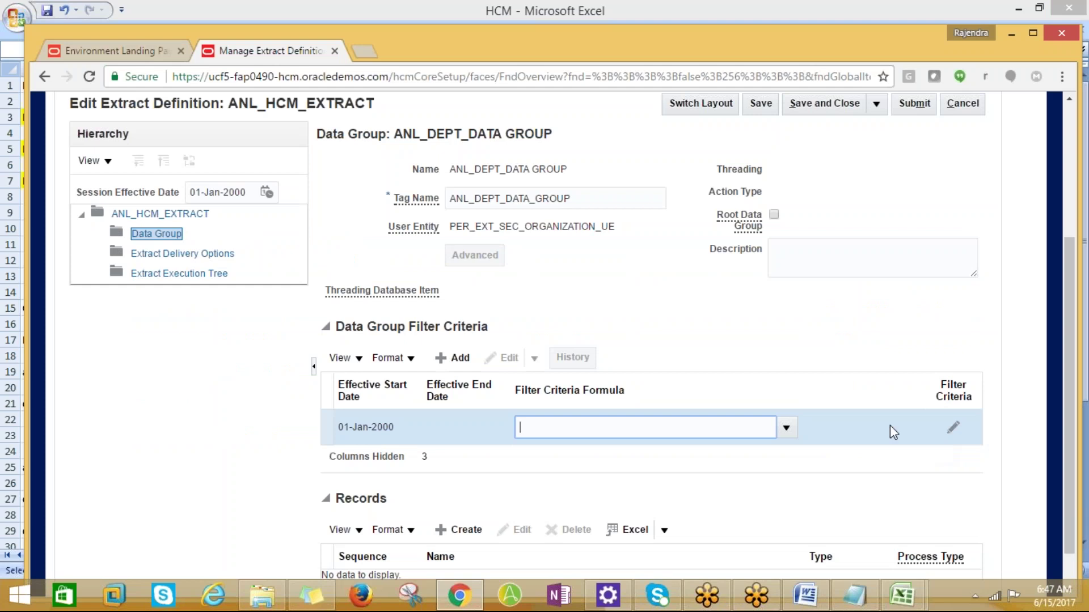
scroll(647, 343, "up", 3)
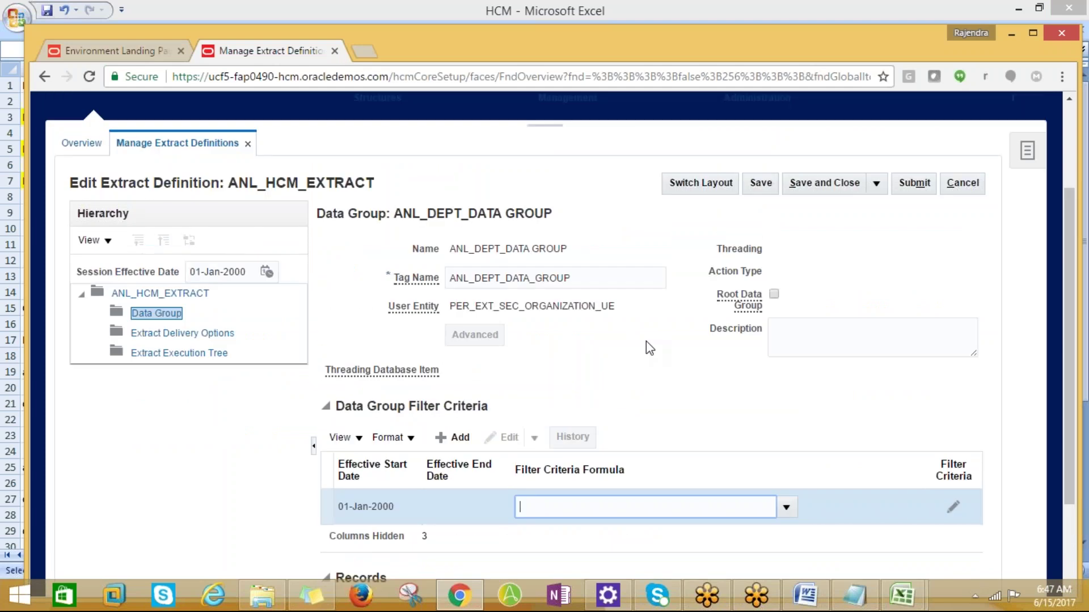
scroll(646, 341, "up", 3)
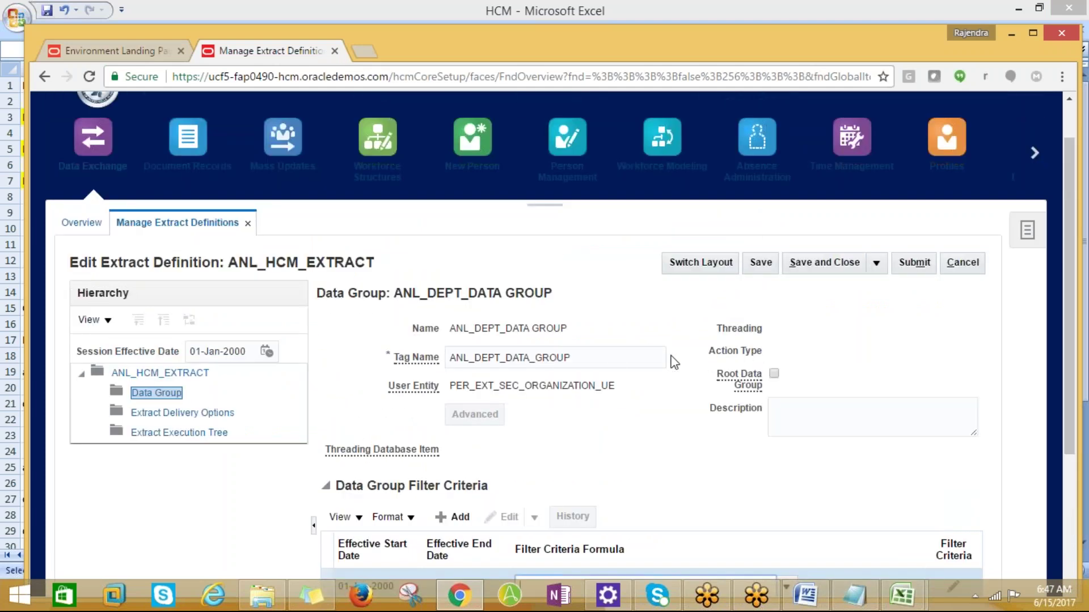
left_click(786, 413)
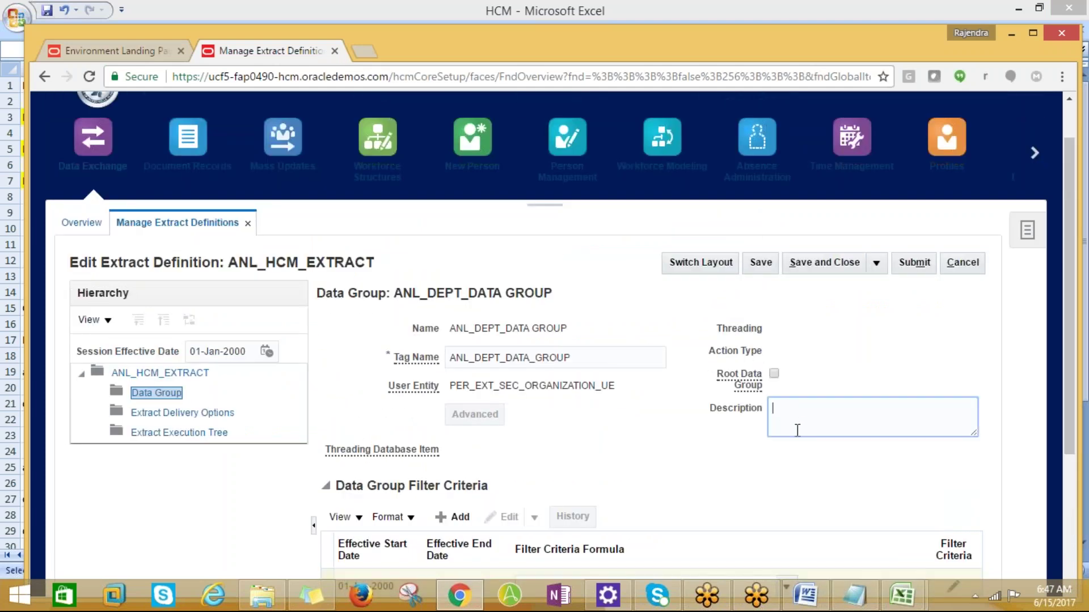
scroll(794, 441, "down", 3)
scroll(794, 440, "down", 5)
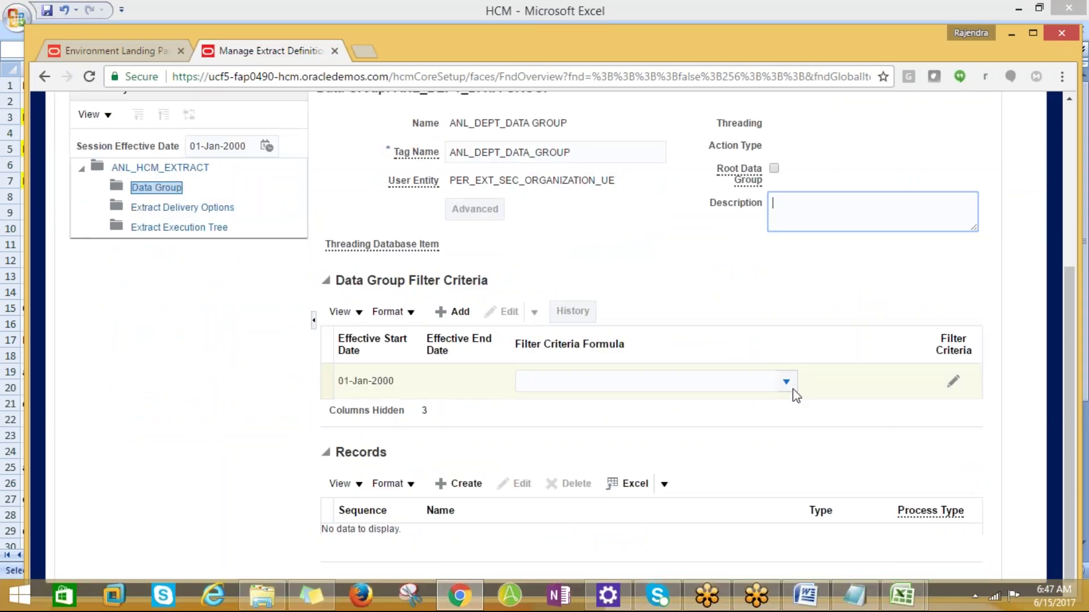
- Reopen the filter criteria formula search and look for fast formulas matching Ext%
left_click(787, 383)
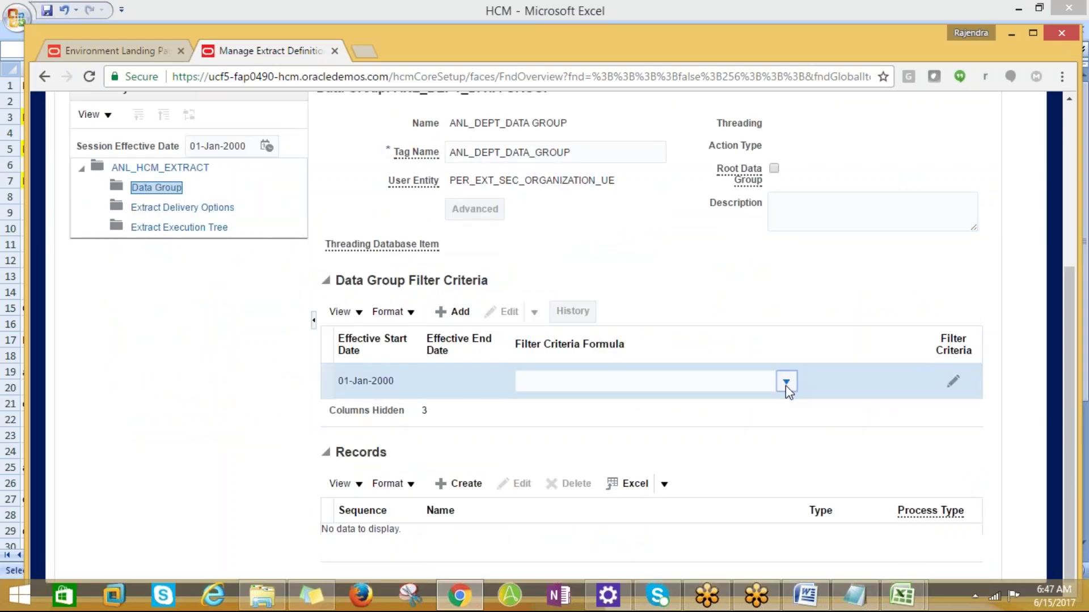
left_click(786, 382)
left_click(535, 504)
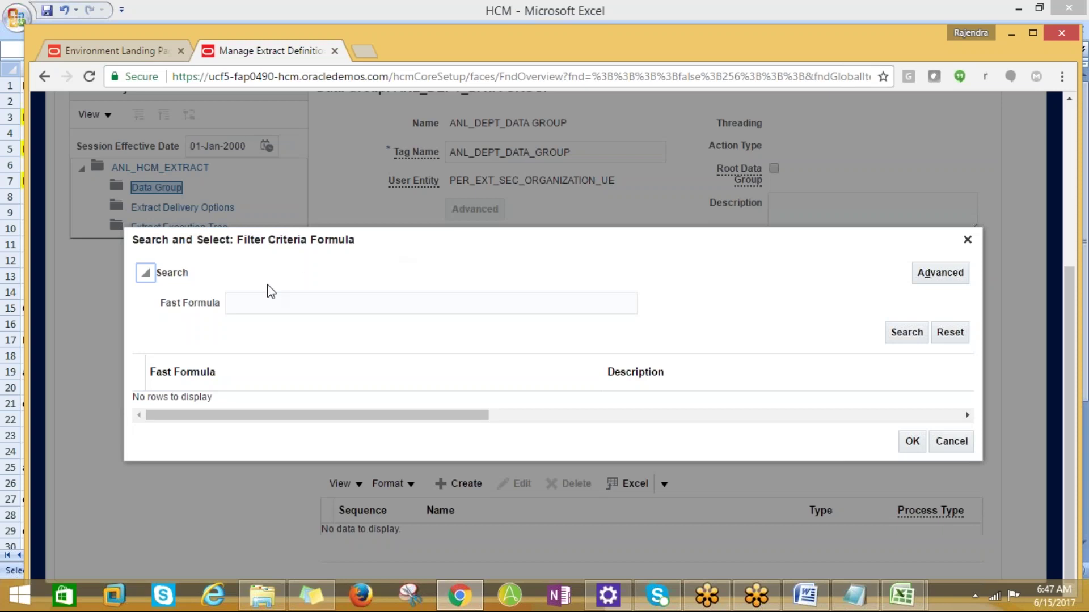
left_click(258, 300)
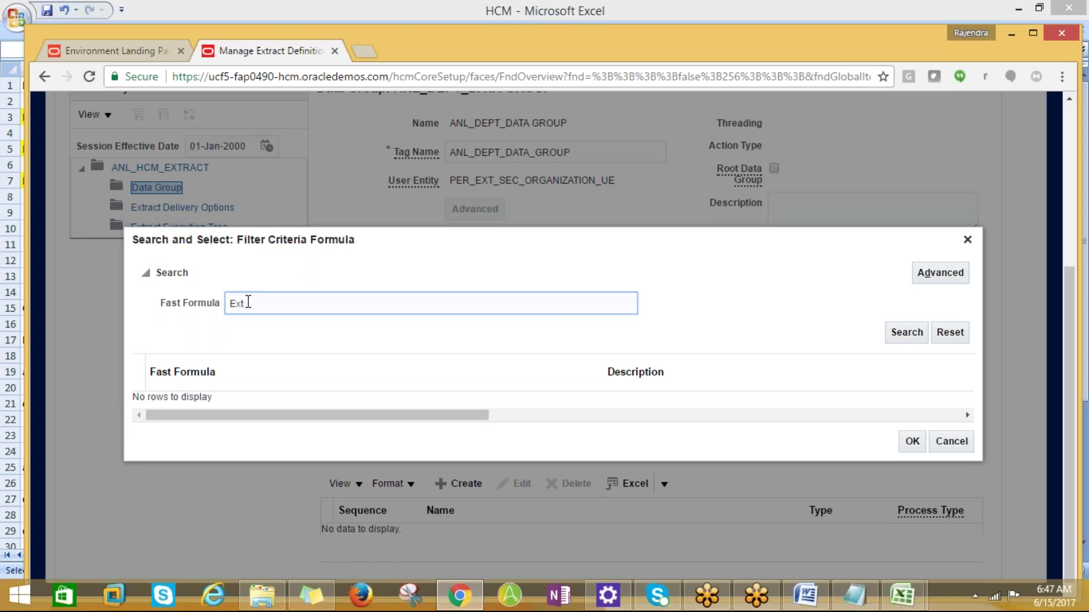
left_click(909, 339)
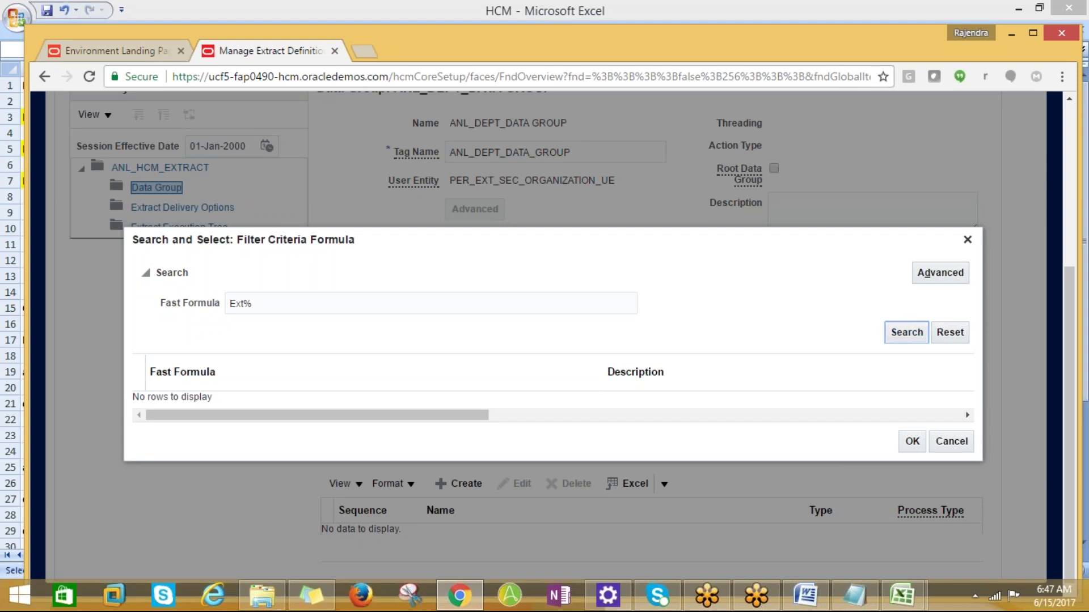
- Check the workbook note, search the filter criteria fast formulas for Org%, and close the search
key("alt+Tab")
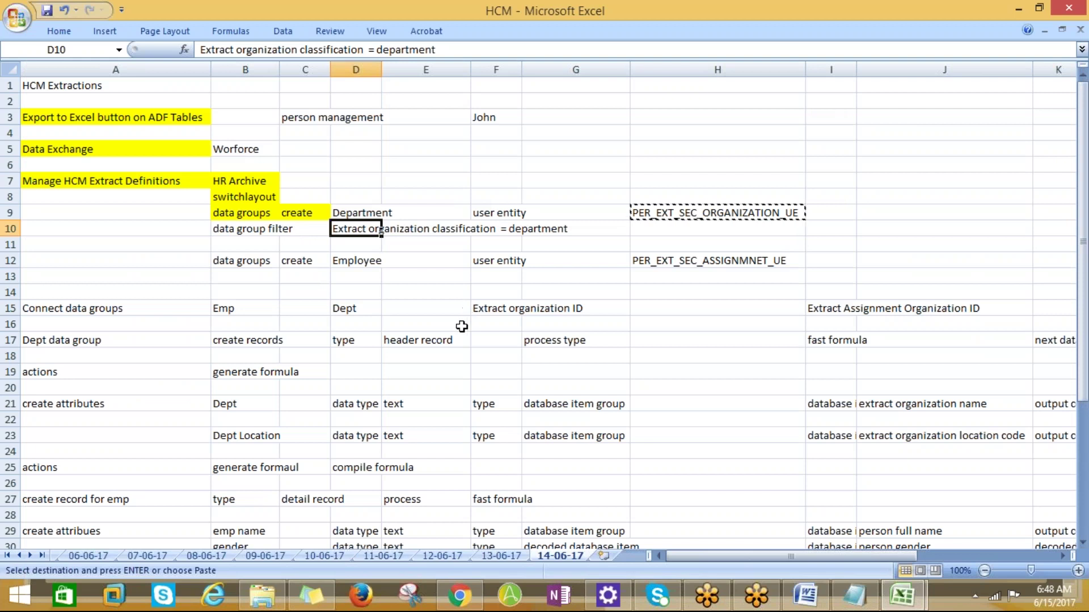
key("alt+Tab")
left_click(255, 301)
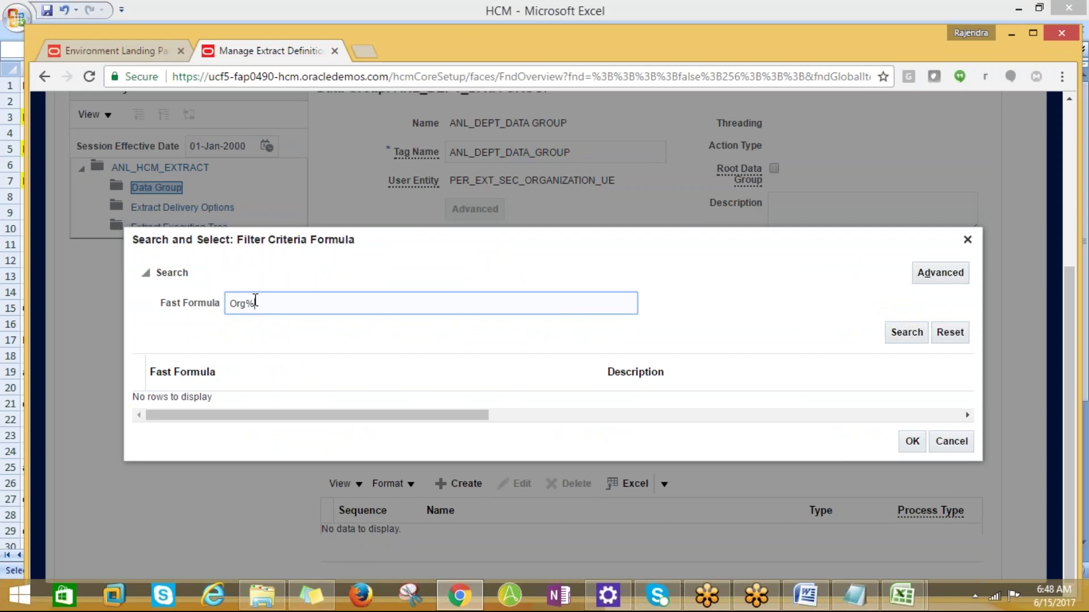
left_click(888, 334)
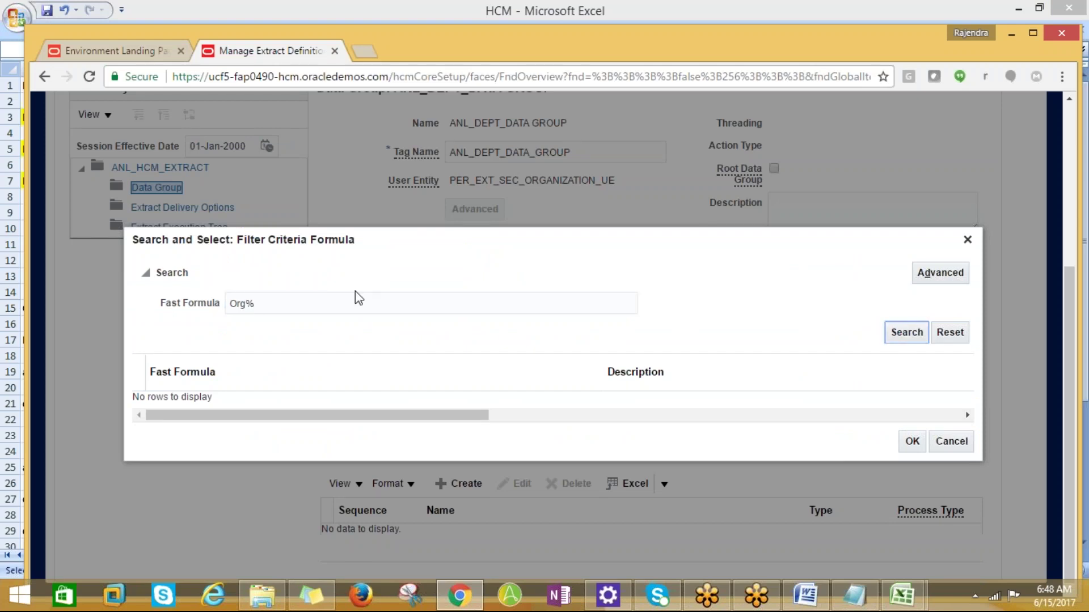
left_click(247, 300)
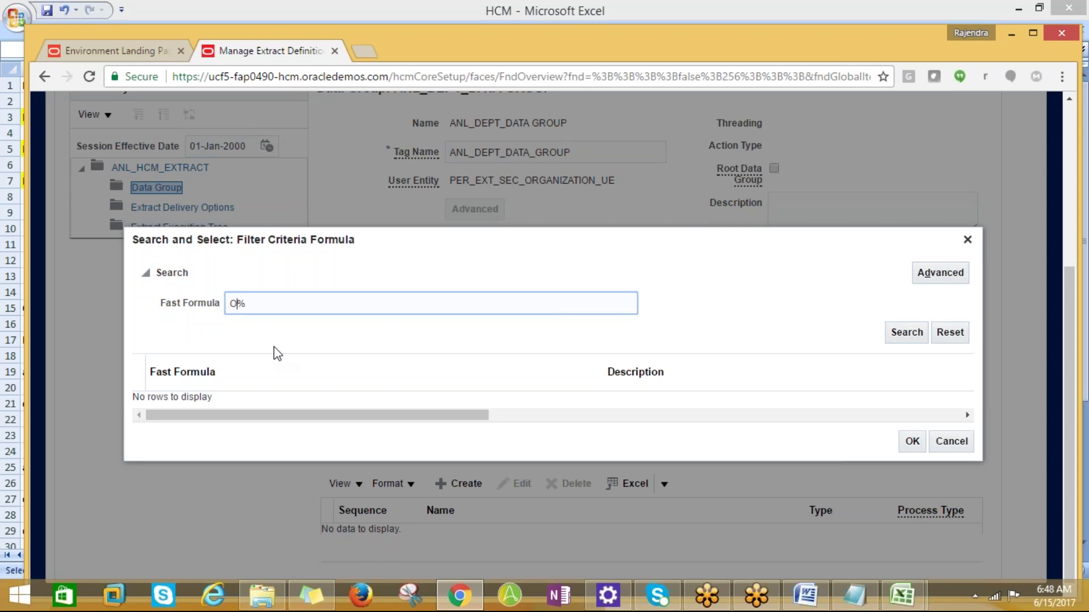
left_click(912, 442)
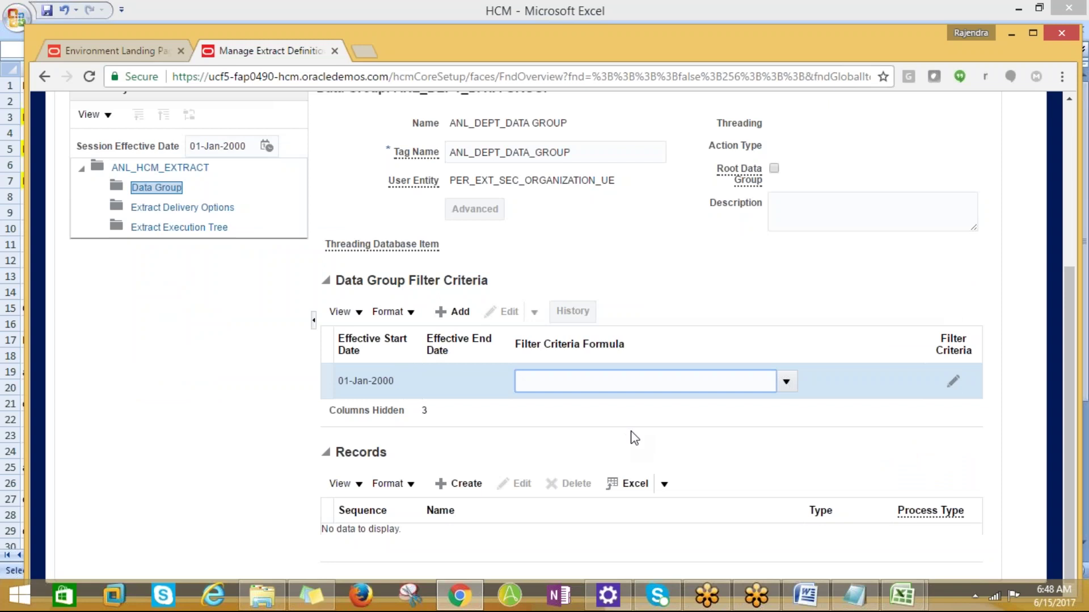
- Compare the Data Group Filter Criteria row in Chrome with the organization classification note in D10 of the HCM workbook
key("alt+Tab")
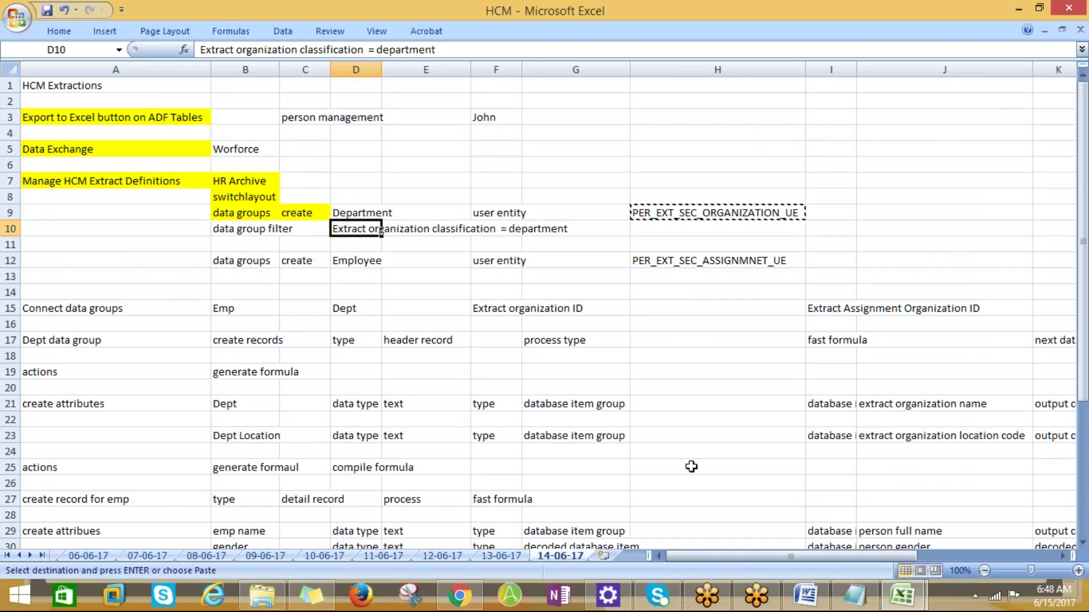
key("alt+Tab")
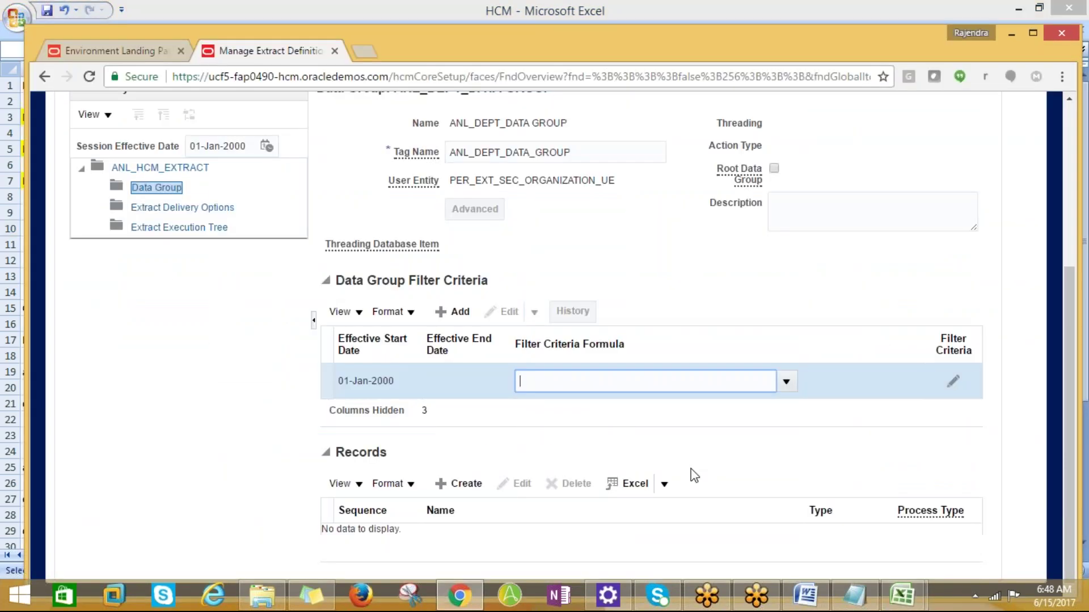
scroll(693, 475, "up", 2)
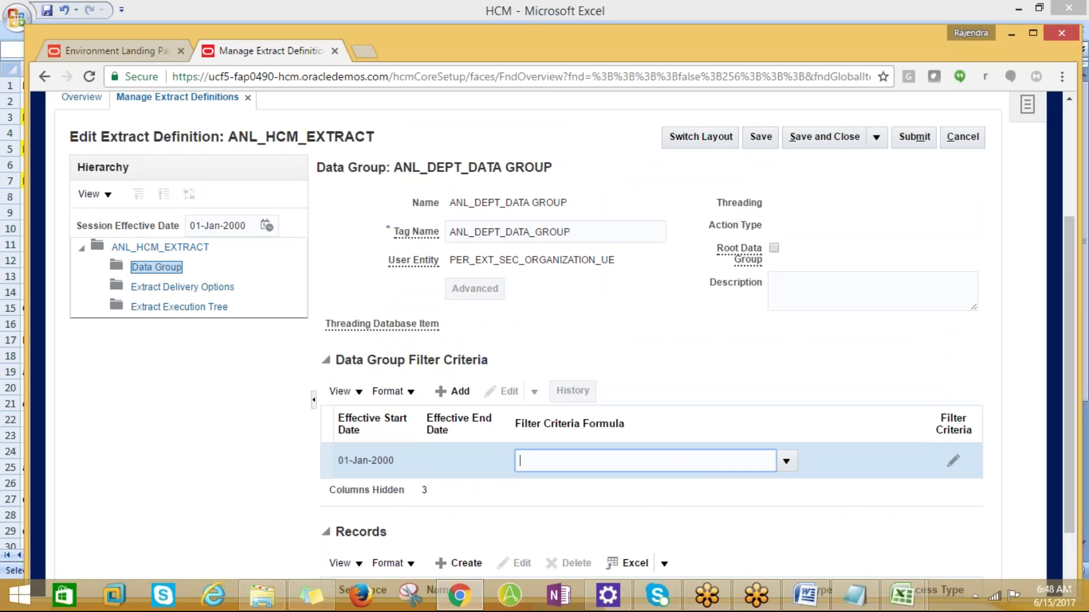
scroll(712, 502, "down", 2)
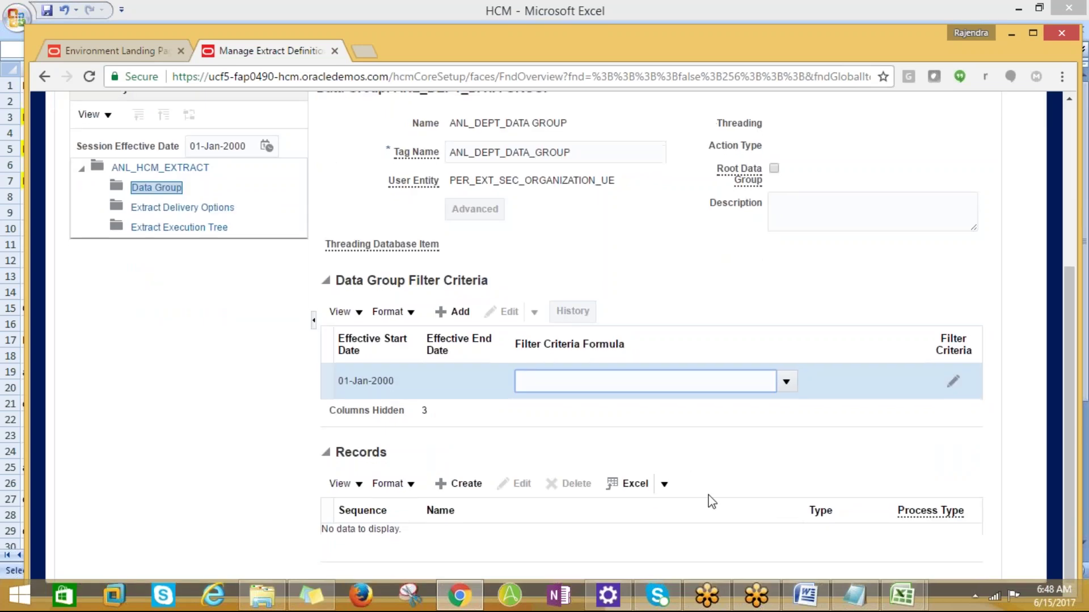
key("alt+Tab")
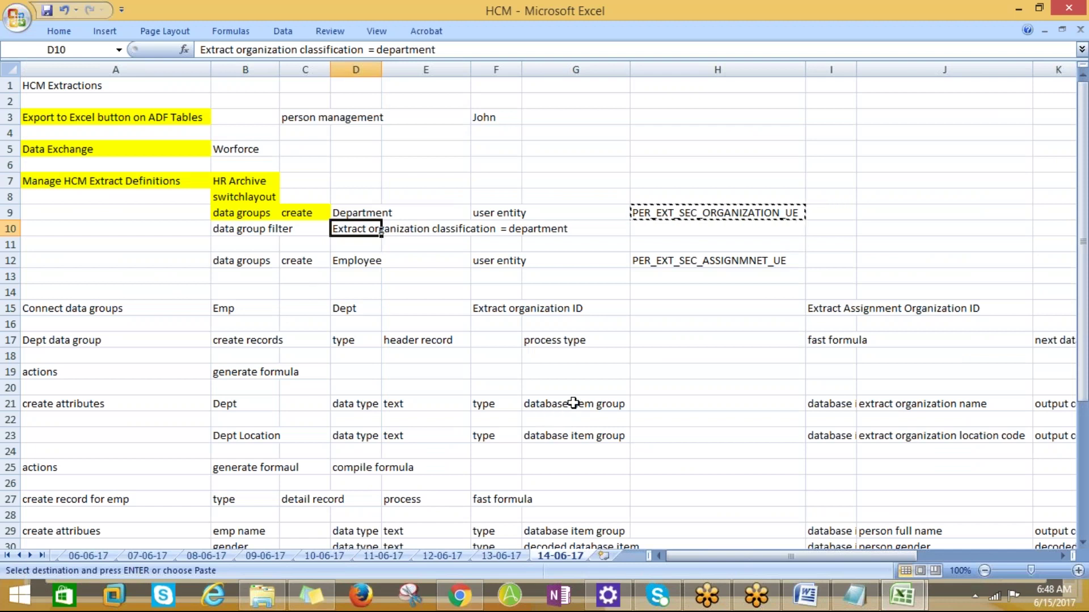
key("alt+Tab")
scroll(783, 474, "up", 2)
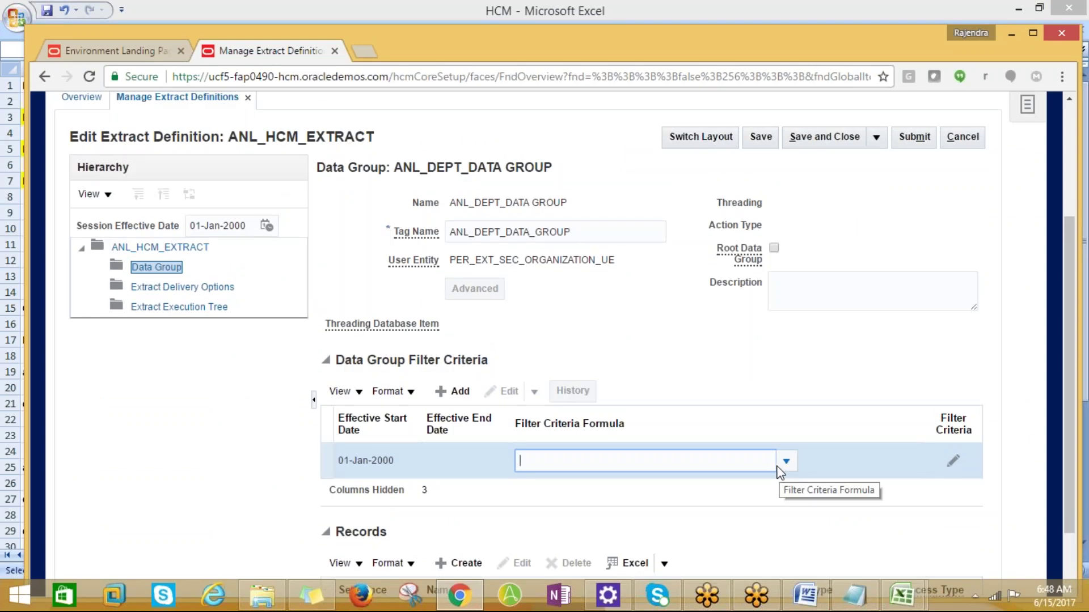
scroll(781, 473, "down", 2)
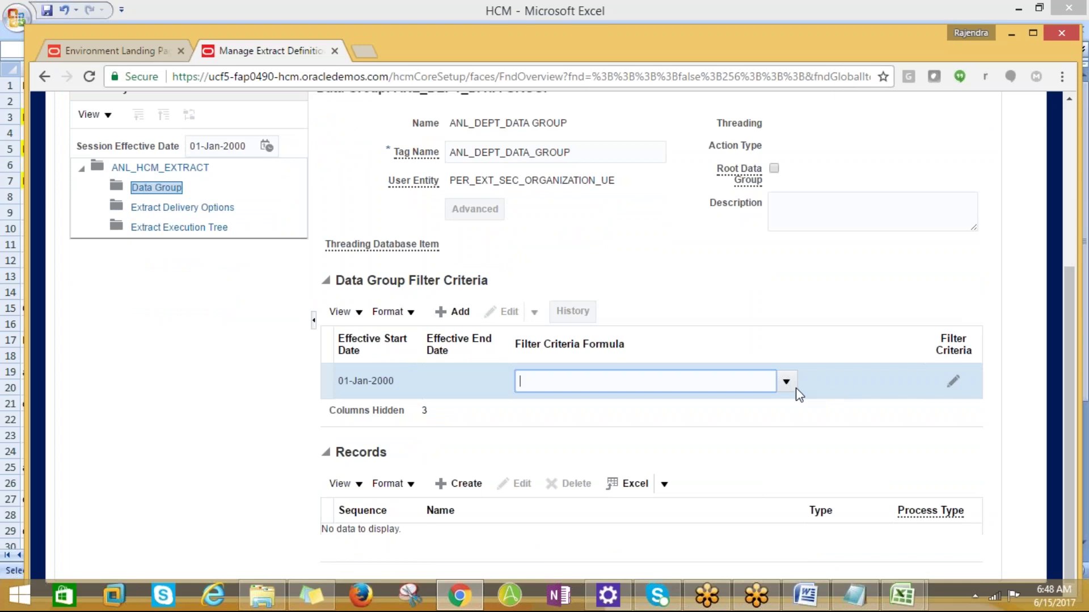
- Search all filter criteria fast formulas with no name entered, cancel the selection, and recheck the data group filter note in the workbook
left_click(781, 385)
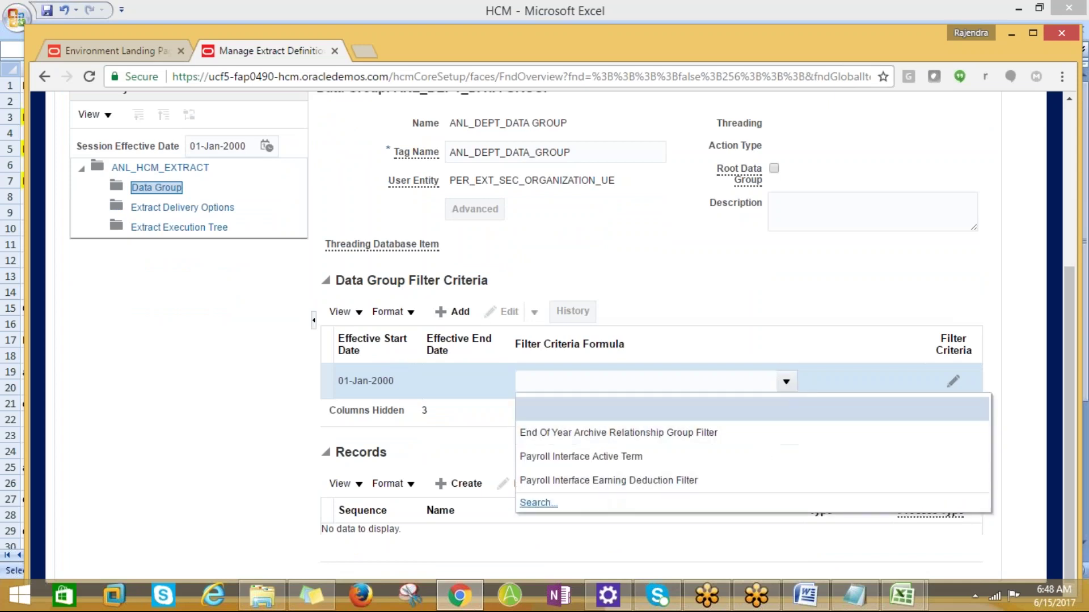
left_click(538, 503)
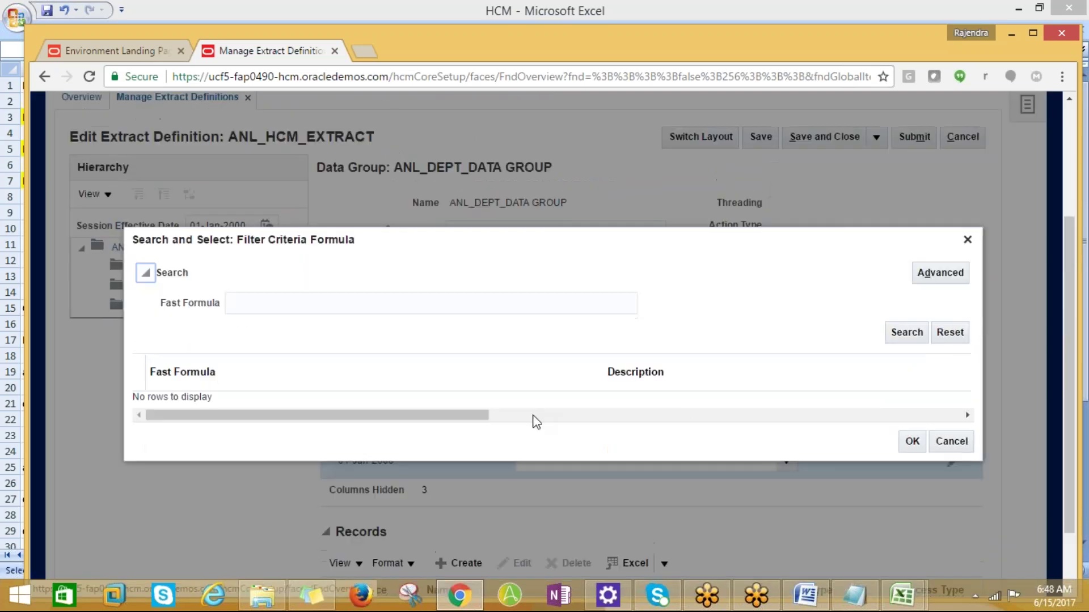
left_click(902, 335)
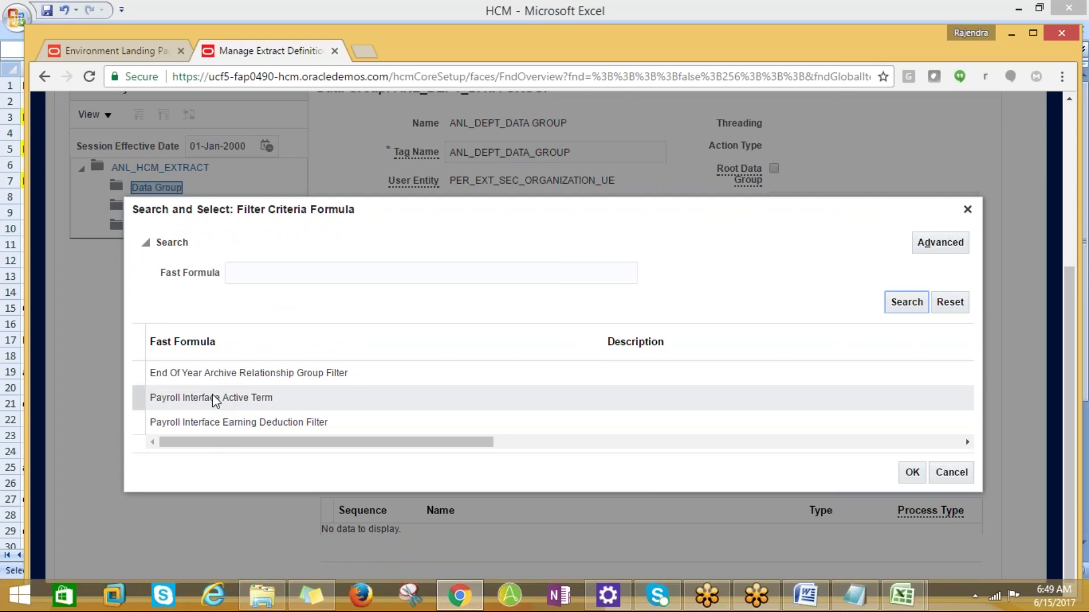
left_click(951, 475)
key("alt+Tab")
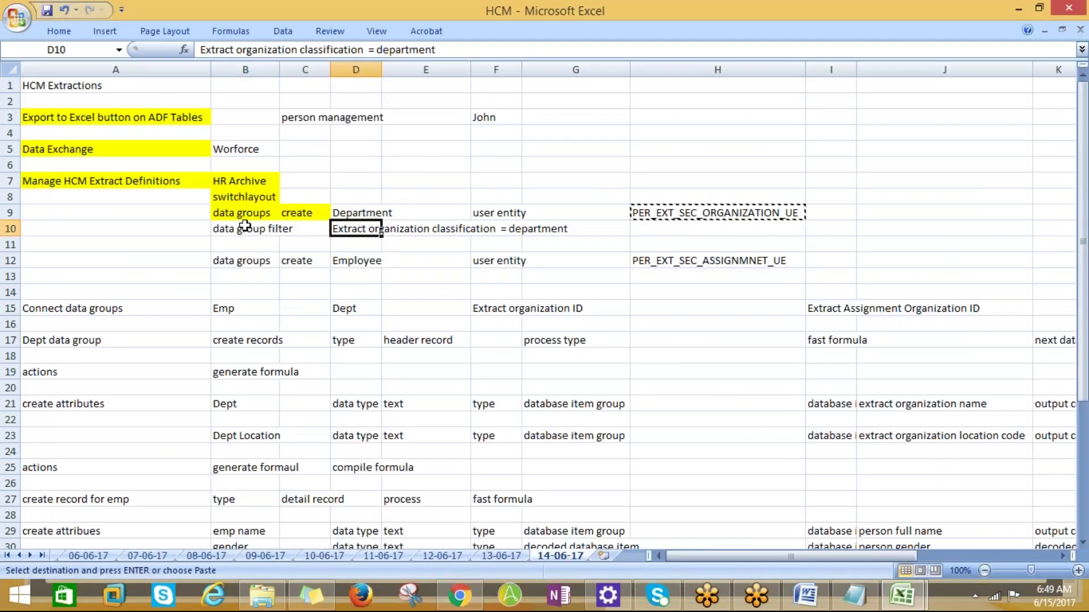
key("alt+Tab")
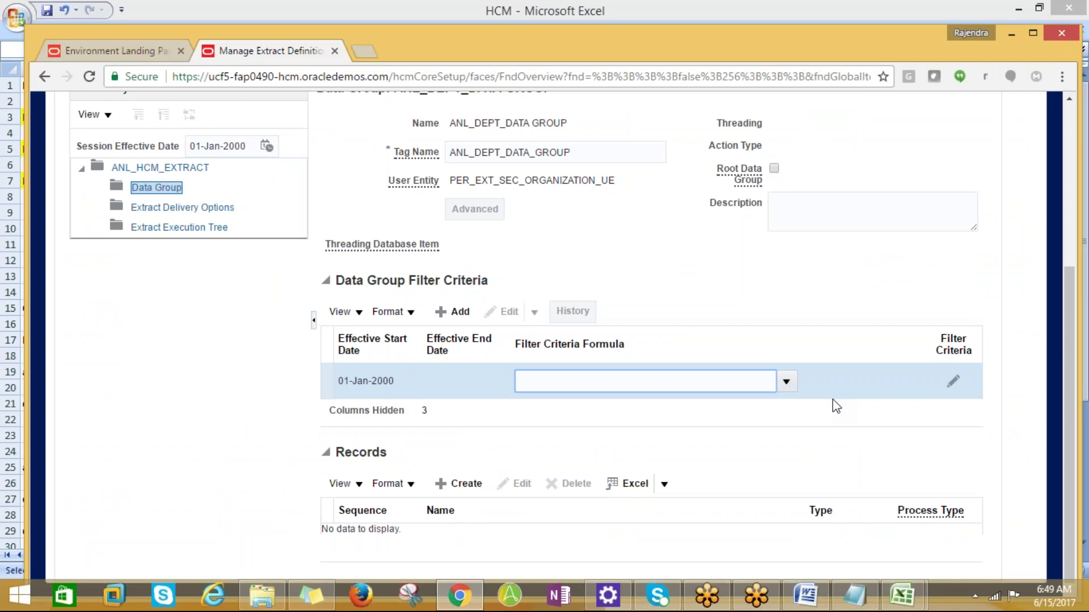
- Save the ANL_DEPT_DATA GROUP data group in Chrome using Save and Create Another
scroll(826, 408, "up", 3)
key("alt+Tab")
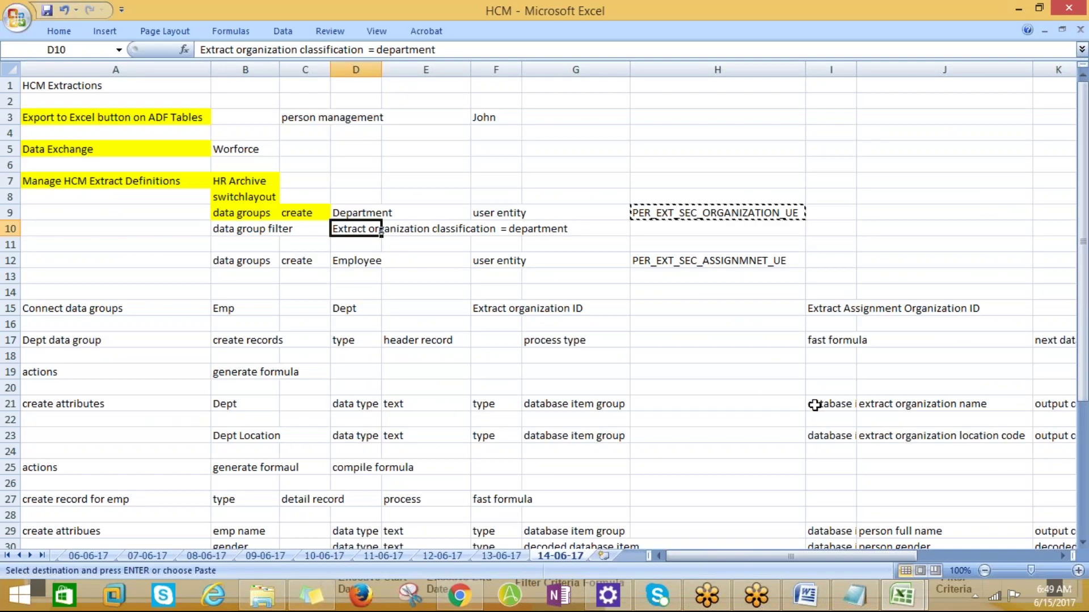
key("alt+Tab")
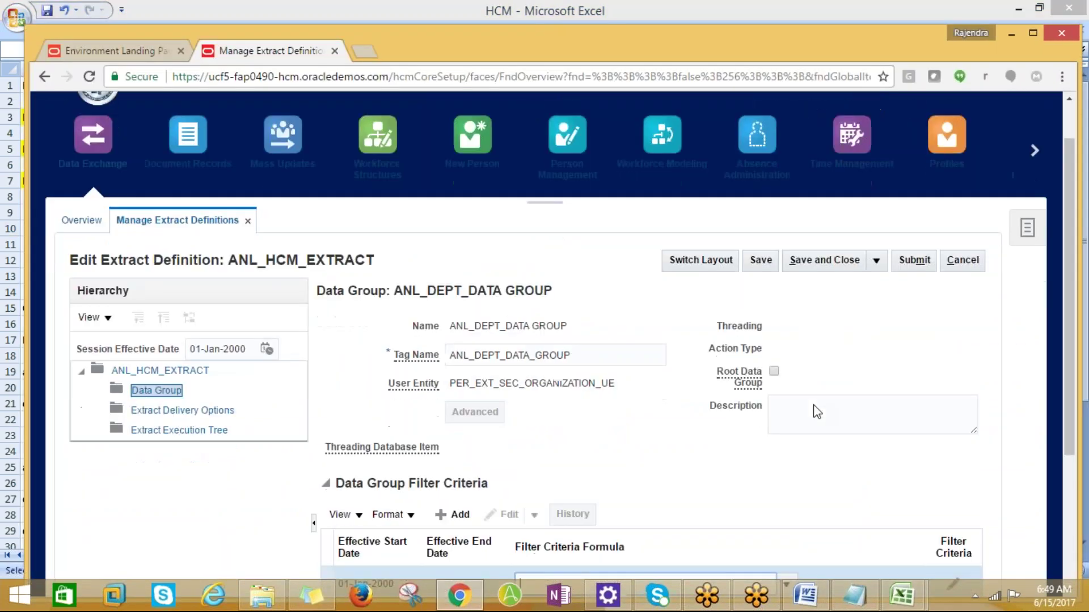
scroll(816, 412, "down", 1)
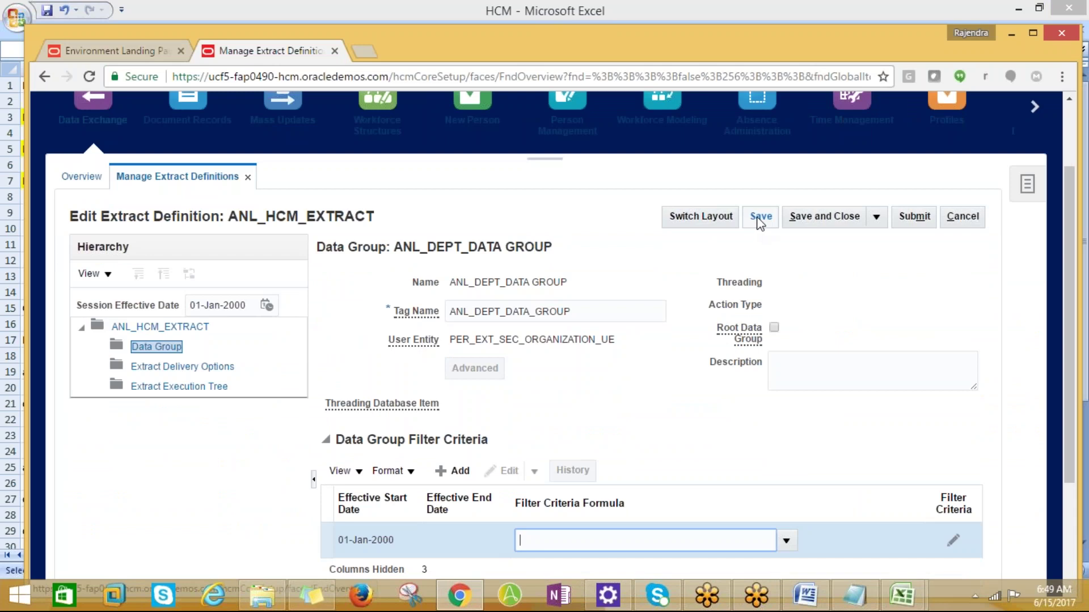
left_click(862, 220)
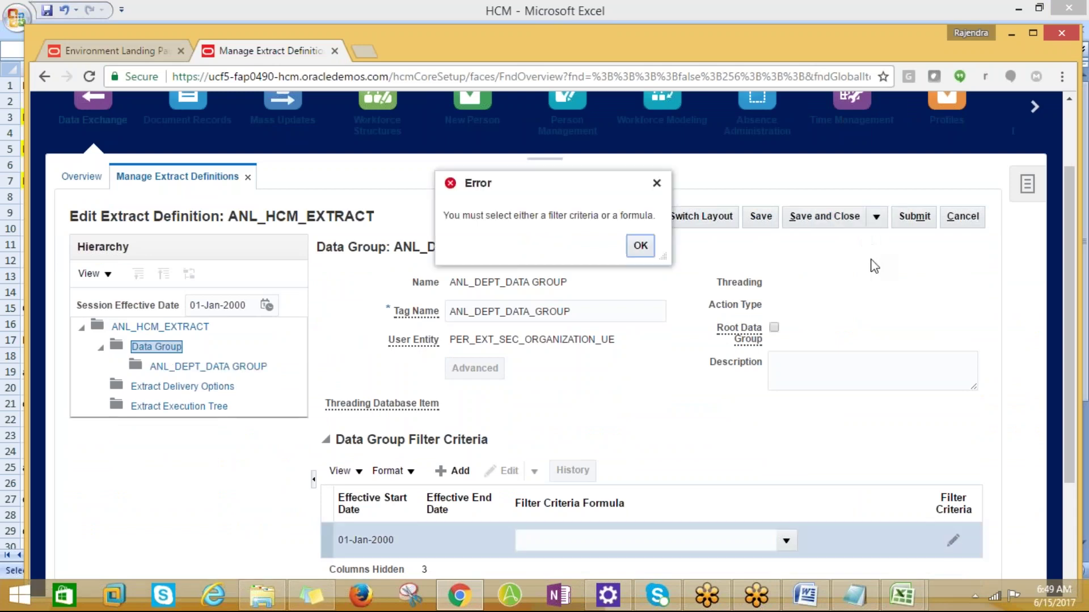
left_click(638, 247)
left_click(876, 217)
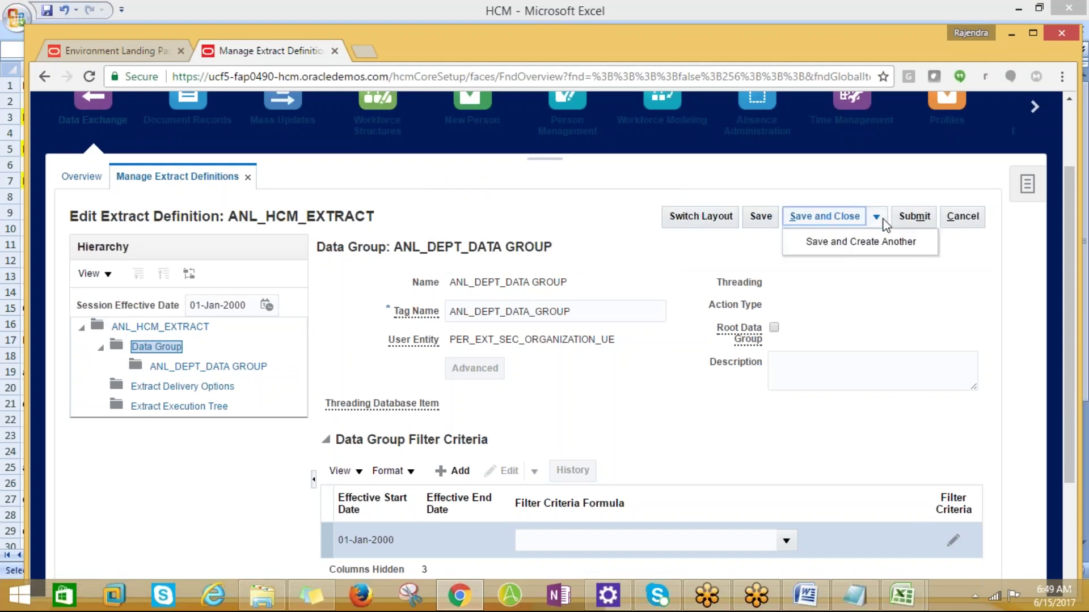
left_click(845, 245)
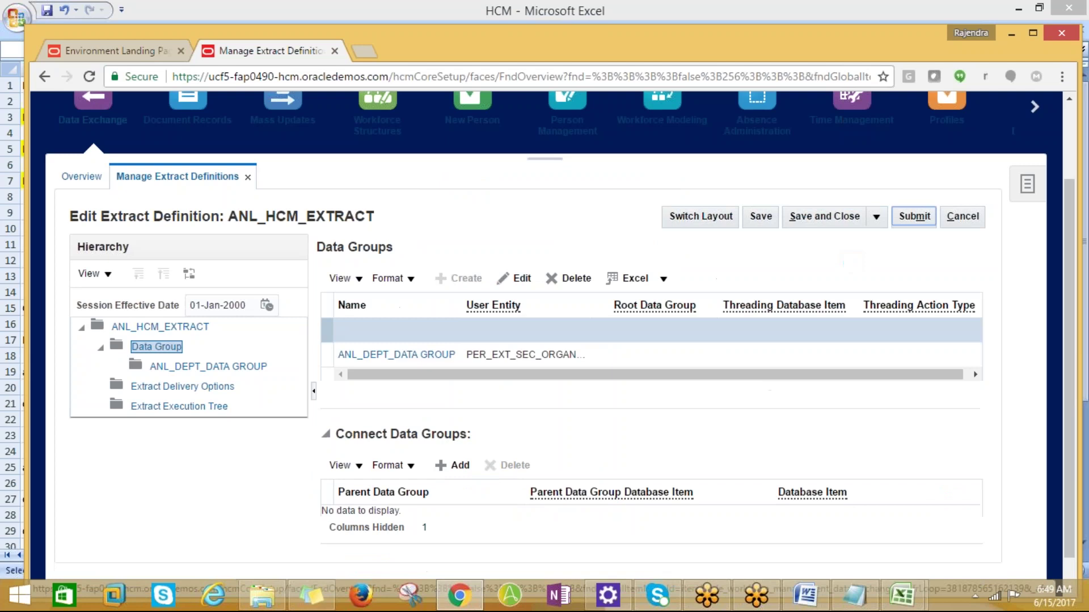
- Consult the data group notes in the HCM workbook, and try Save and Create Another from the Data Groups list in Chrome
scroll(836, 336, "down", 1)
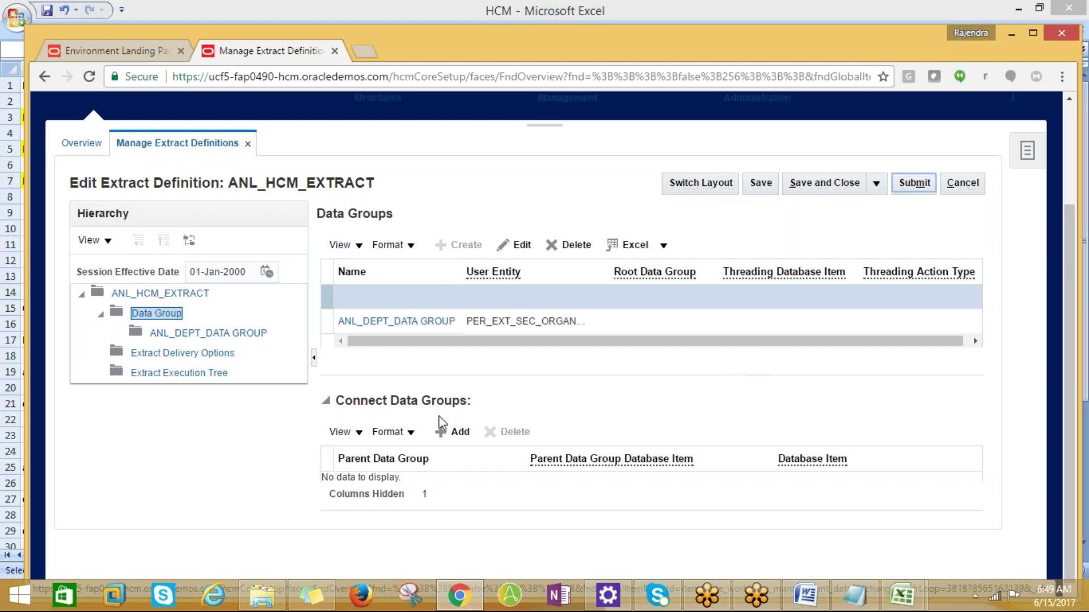
key("alt+Tab")
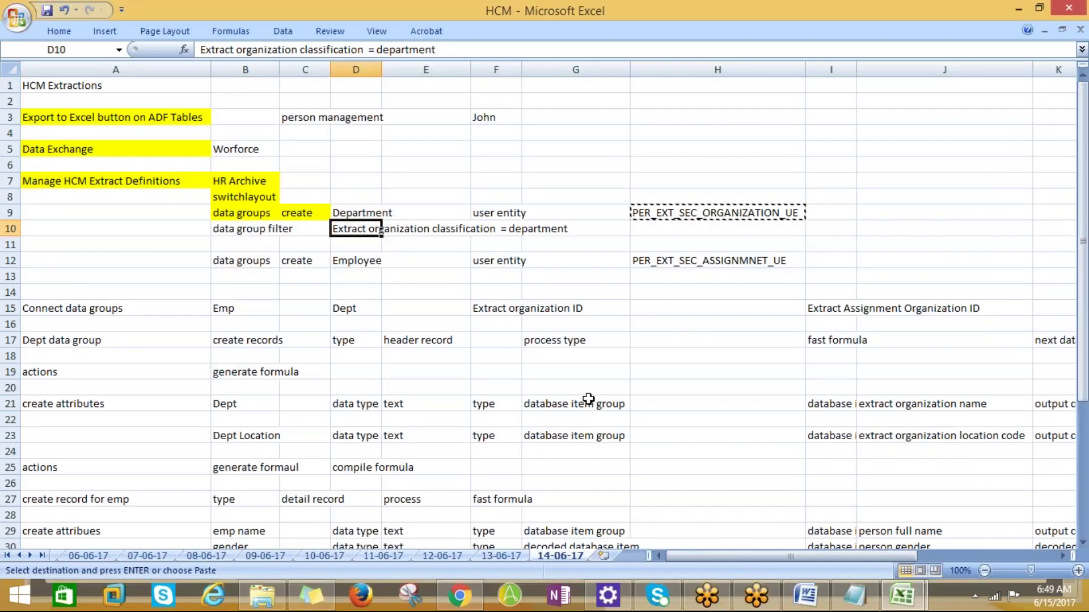
key("alt+Tab")
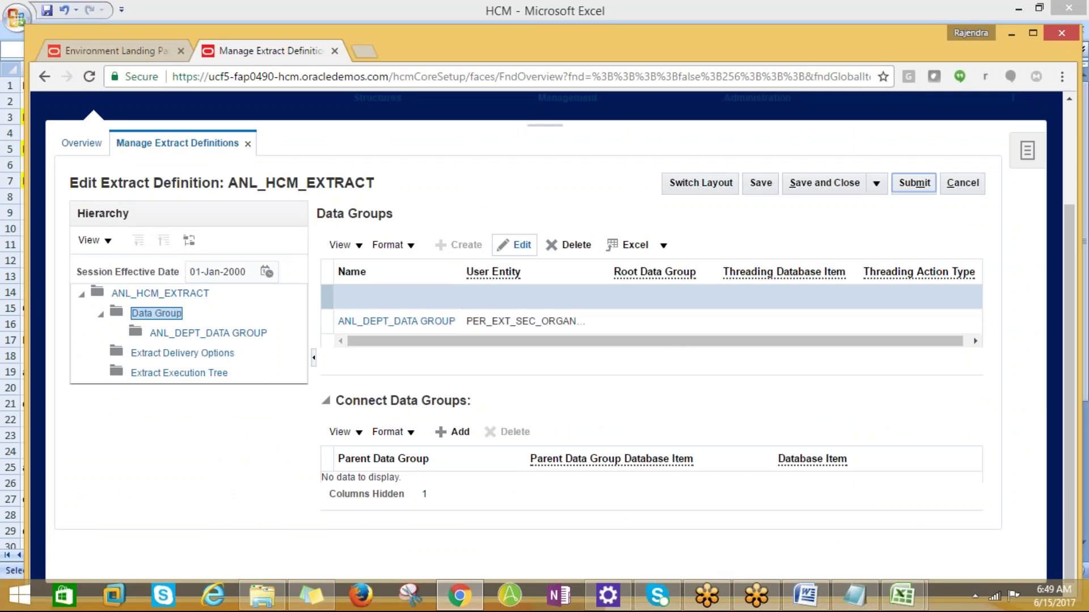
left_click(406, 251)
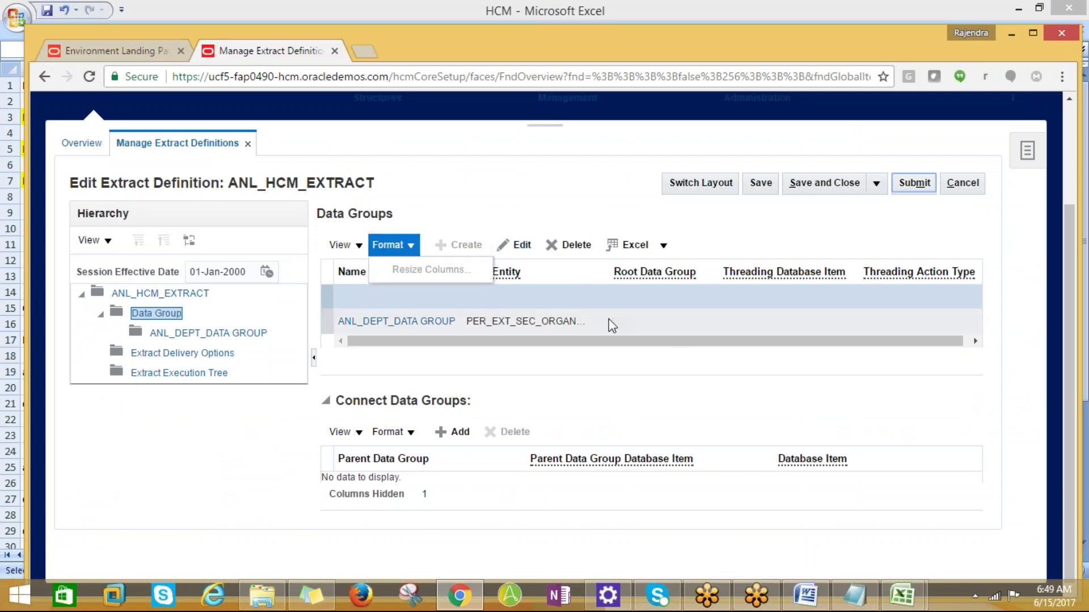
left_click(876, 183)
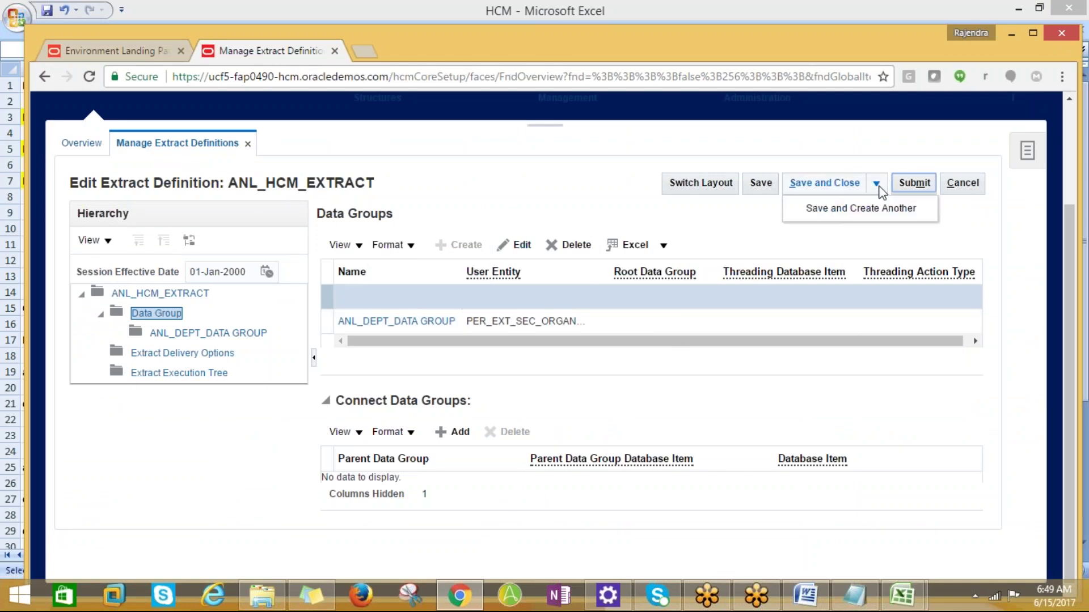
left_click(859, 209)
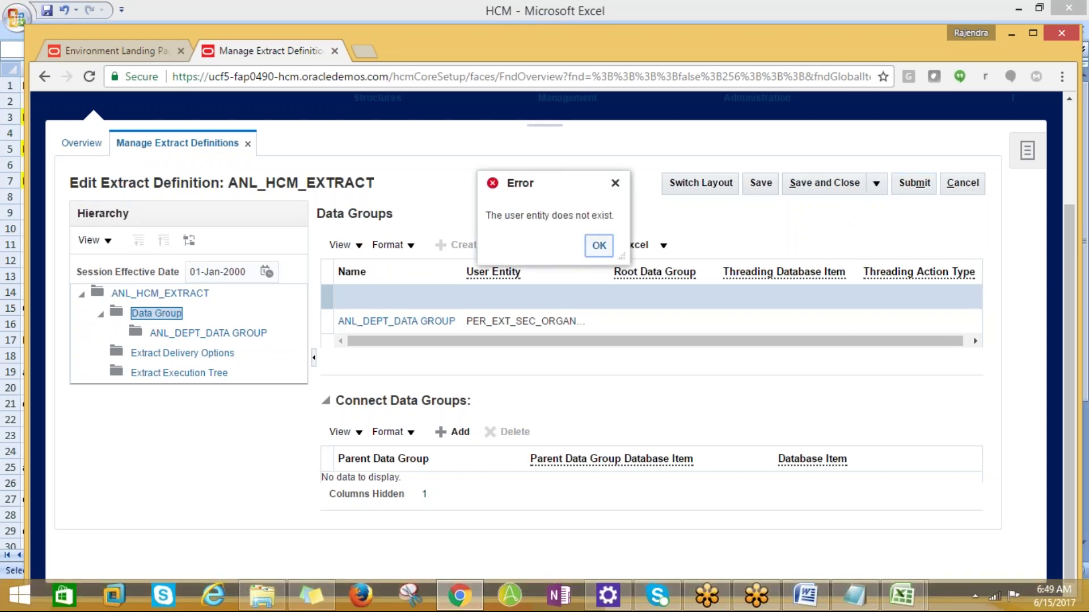
left_click(599, 246)
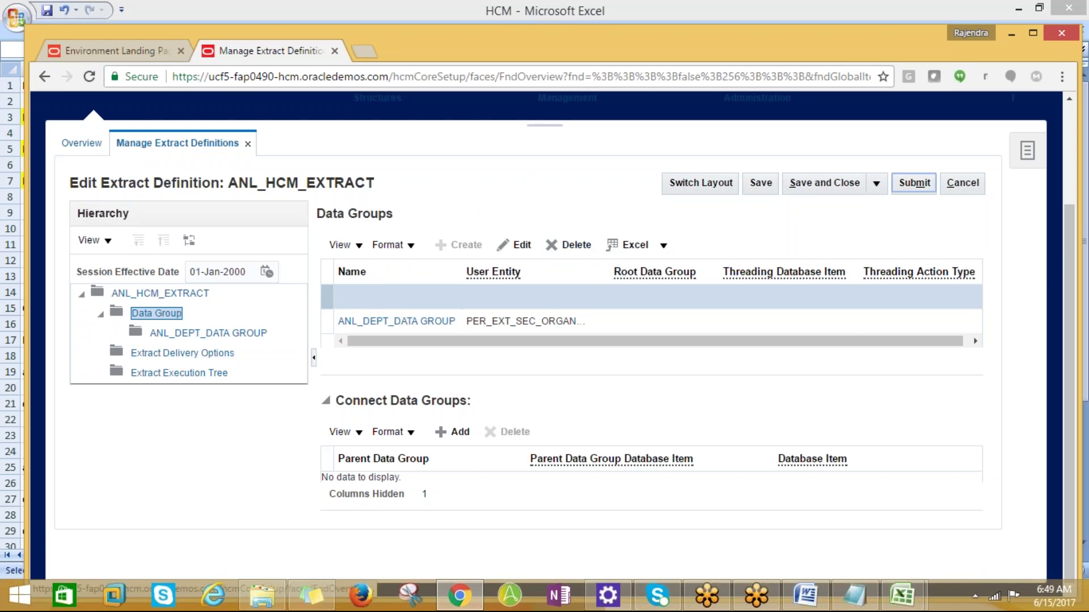
- Try to reopen the Data Group node of the extract hierarchy, and save the ANL_HCM_EXTRACT definition
left_click(156, 314)
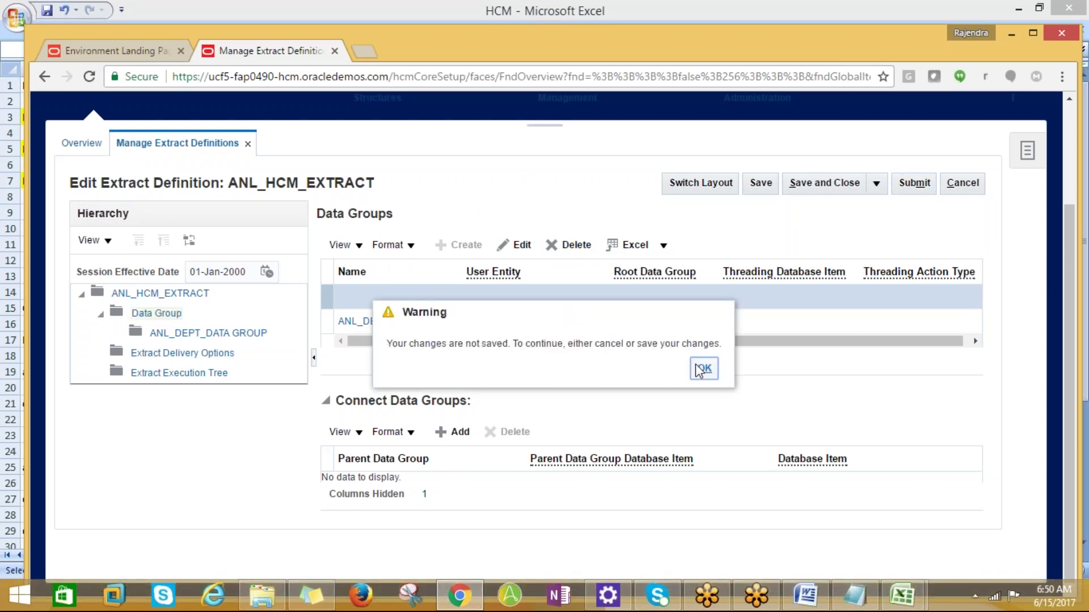
left_click(764, 186)
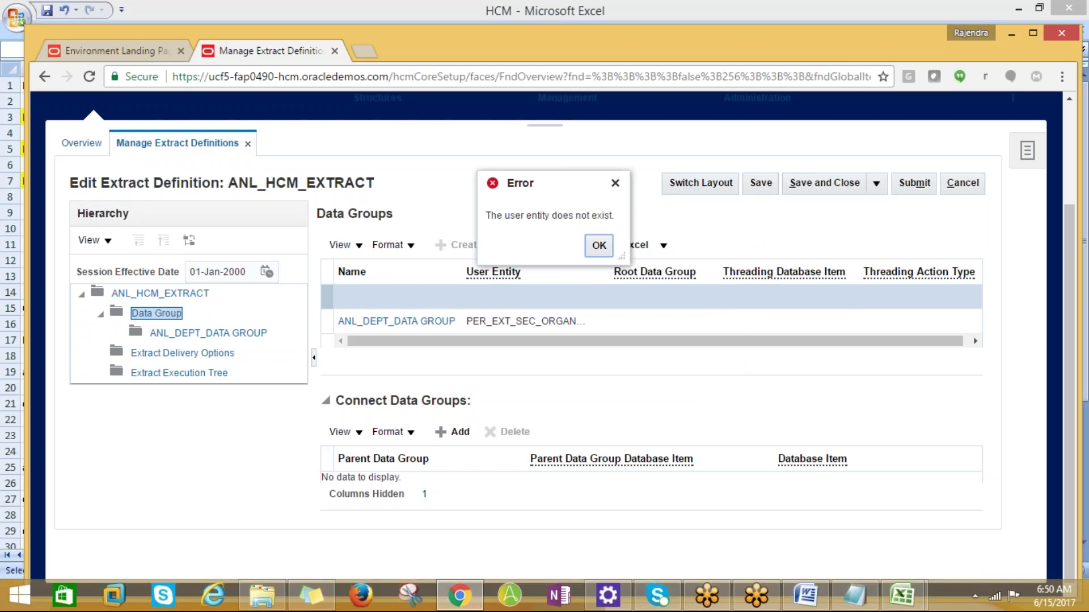
left_click(602, 253)
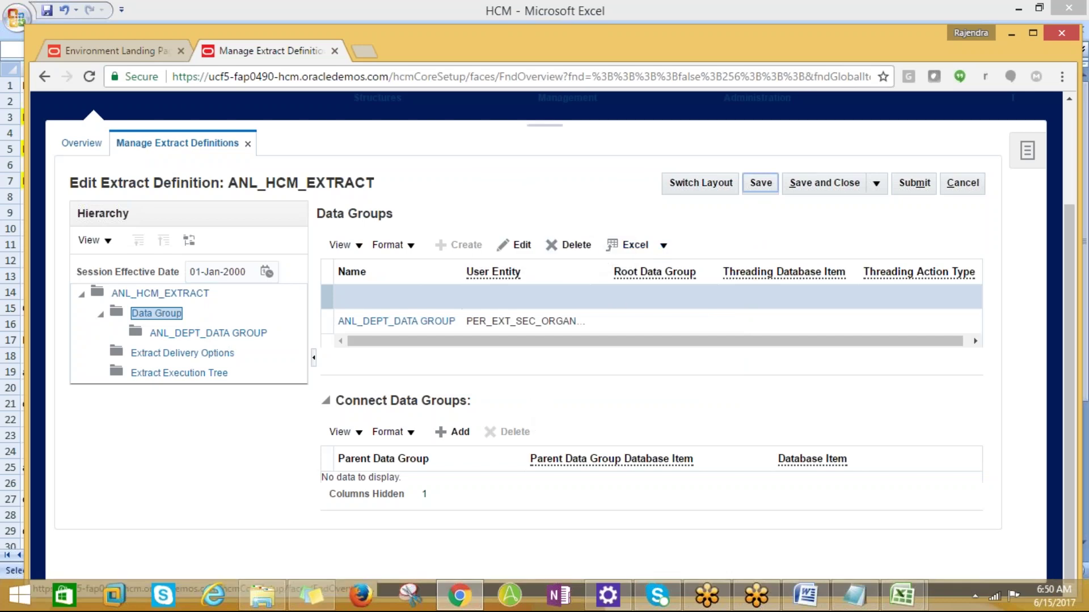
left_click(891, 22)
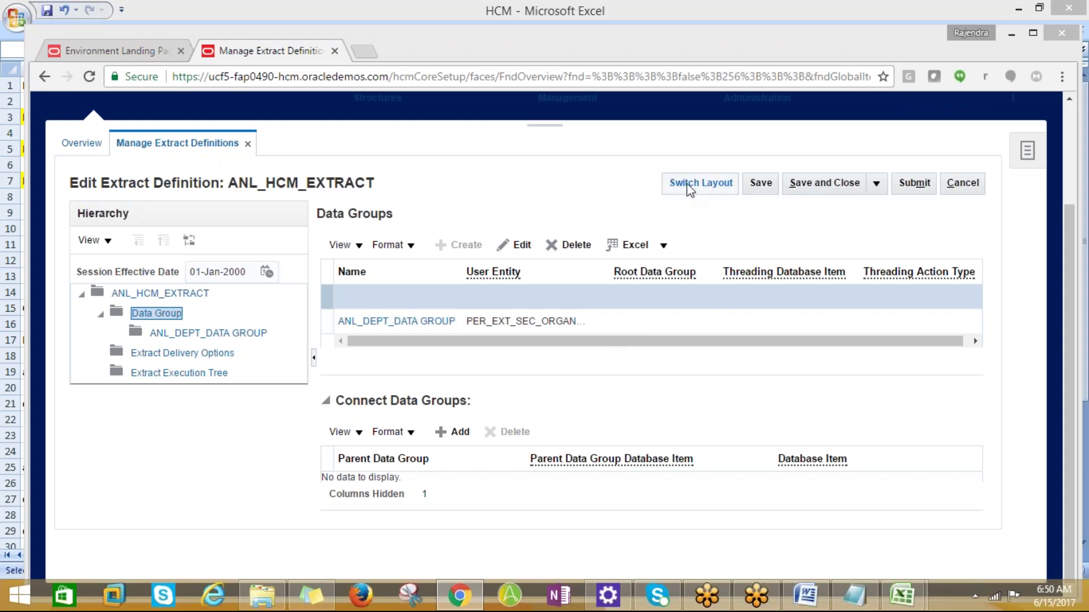
left_click(761, 184)
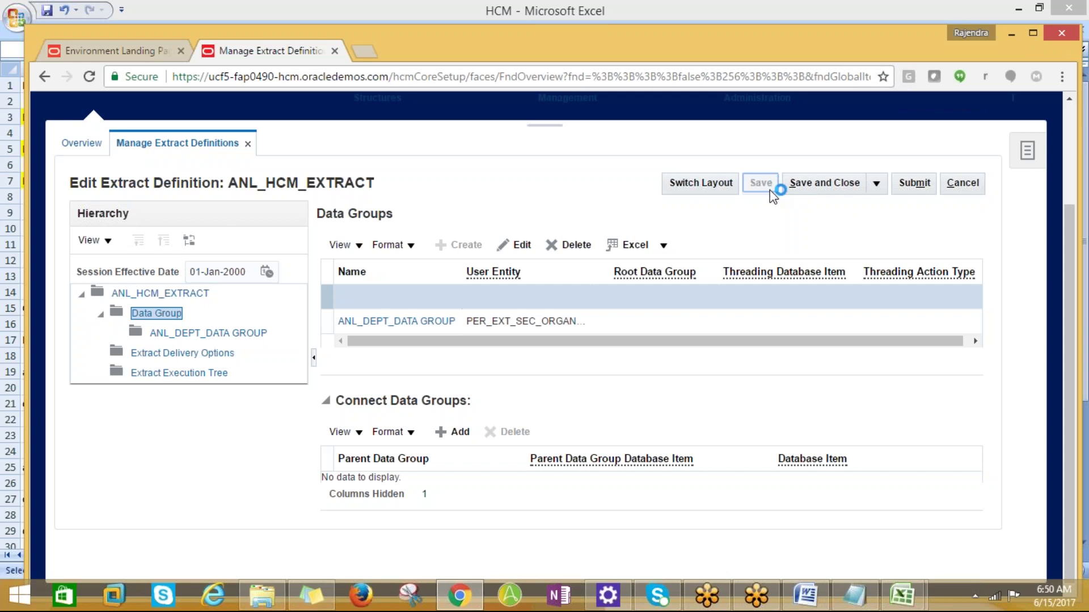
- Dismiss the error, check the data group notes in the HCM workbook in Excel, and return to Chrome
left_click(600, 250)
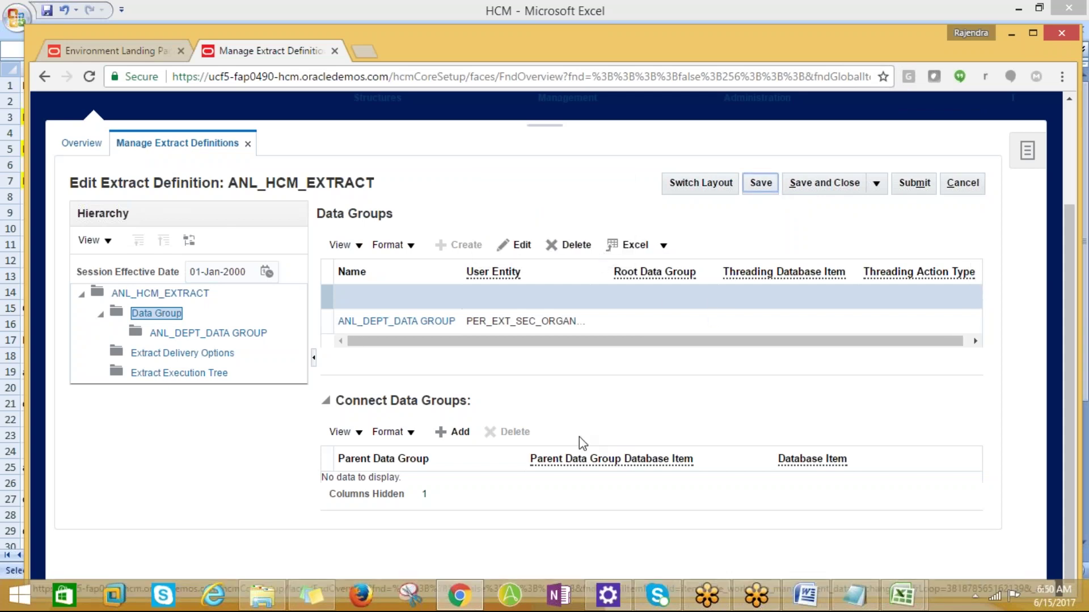
left_click(902, 595)
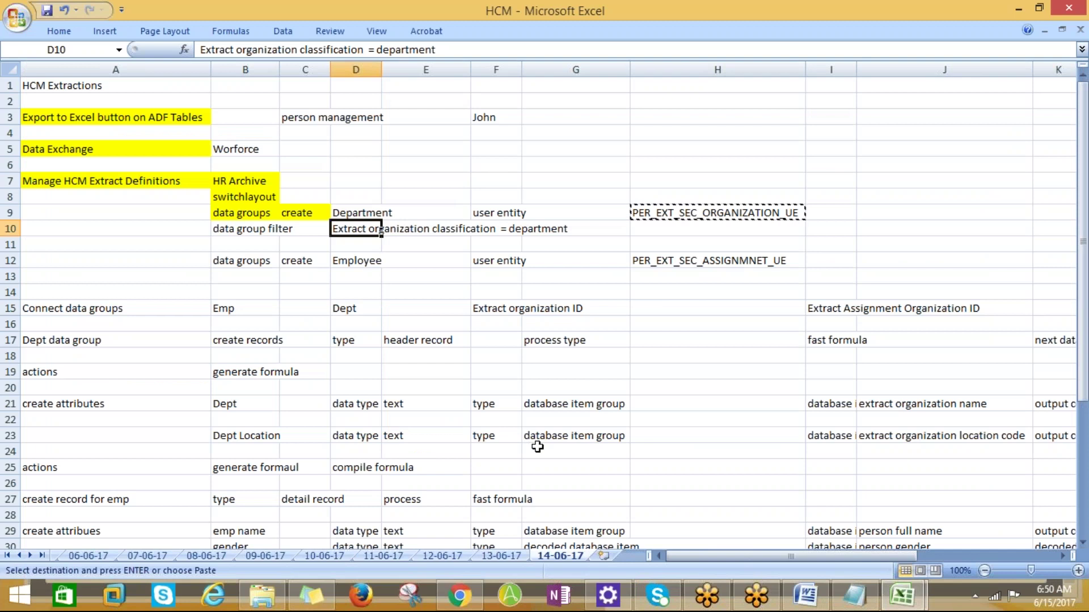
key("alt+Tab")
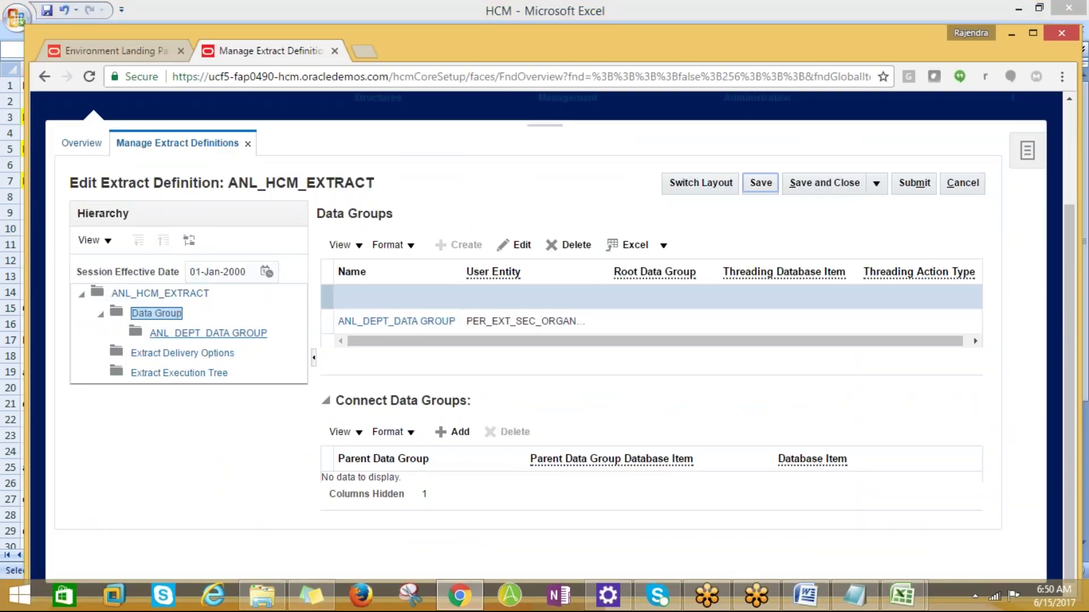
- Try to open the ANL_HCM_EXTRACT root node of the hierarchy, and try to save the extract definition
left_click(177, 296)
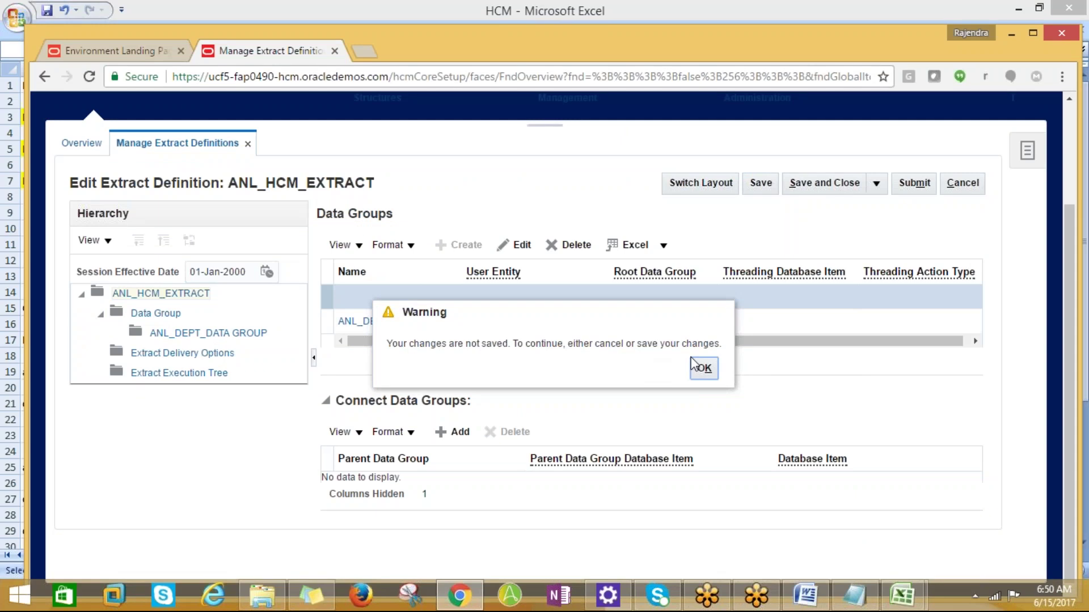
left_click(703, 368)
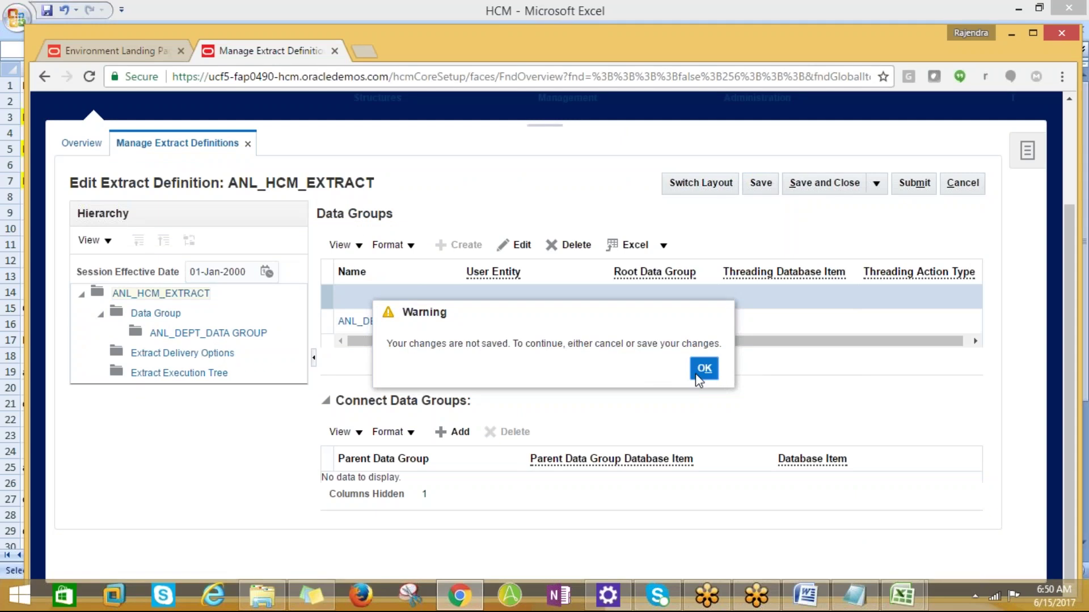
left_click(758, 183)
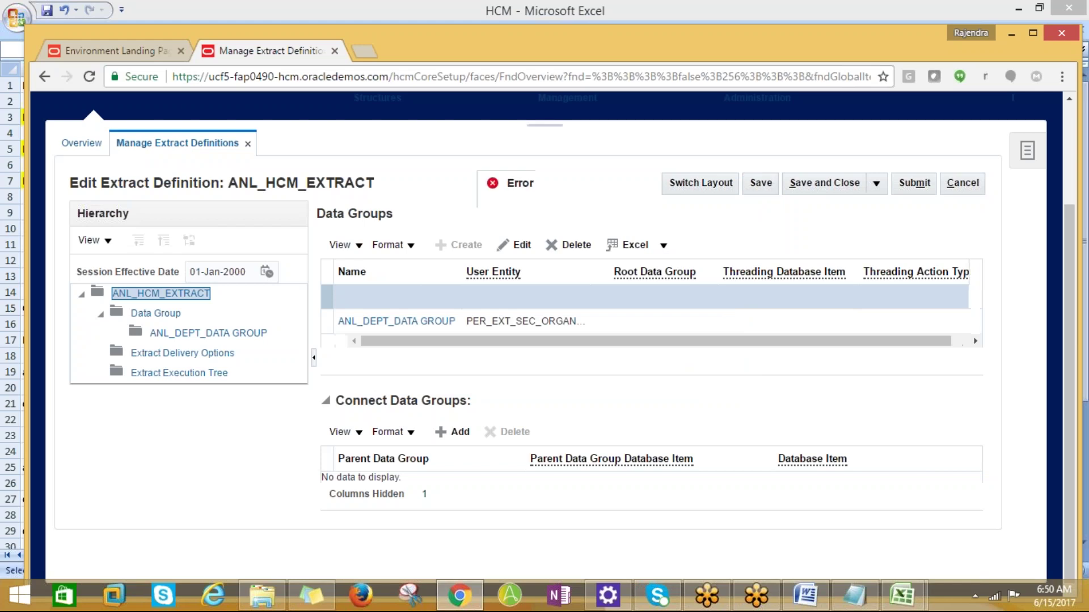
left_click(593, 245)
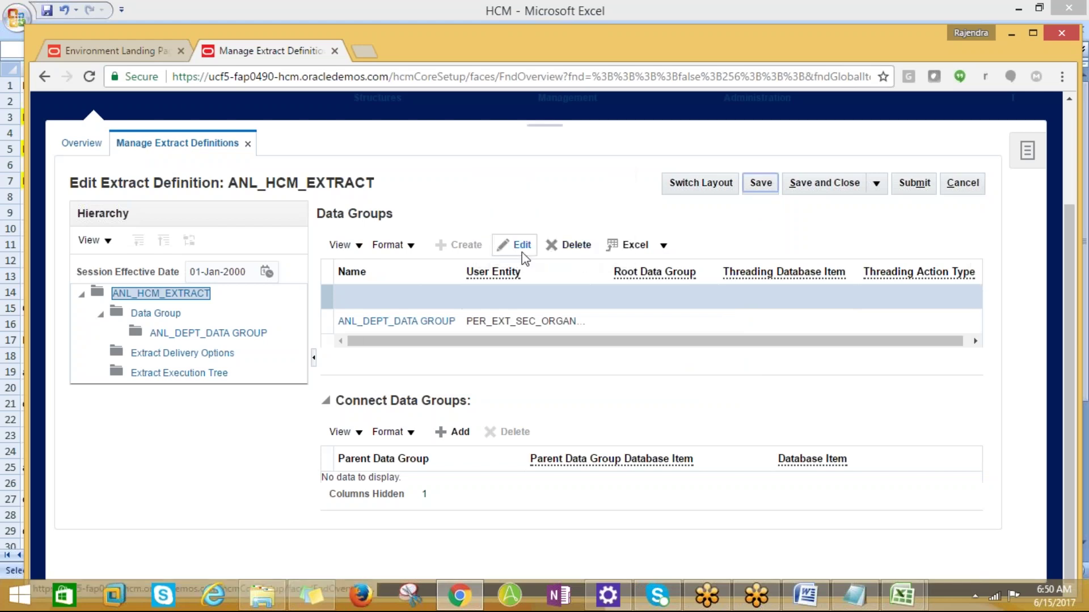
scroll(530, 301, "up", 2)
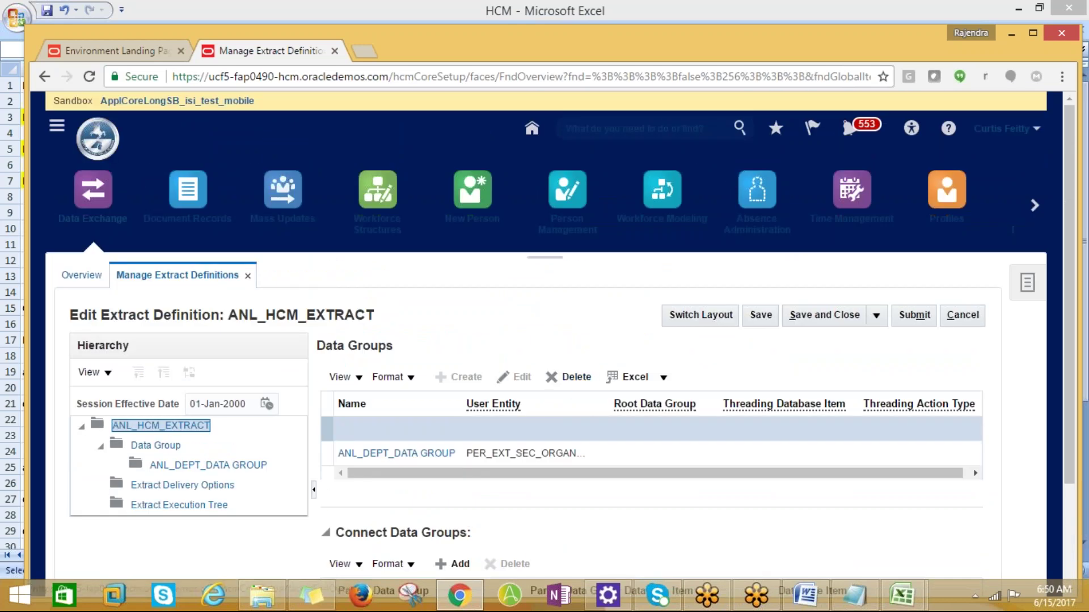
left_click(704, 369)
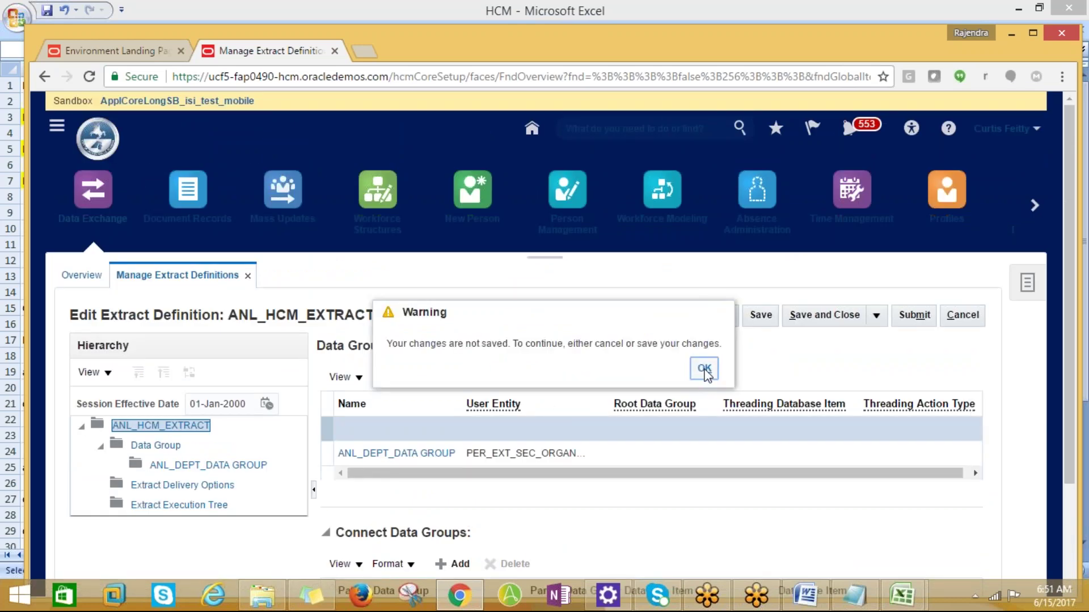
left_click(761, 318)
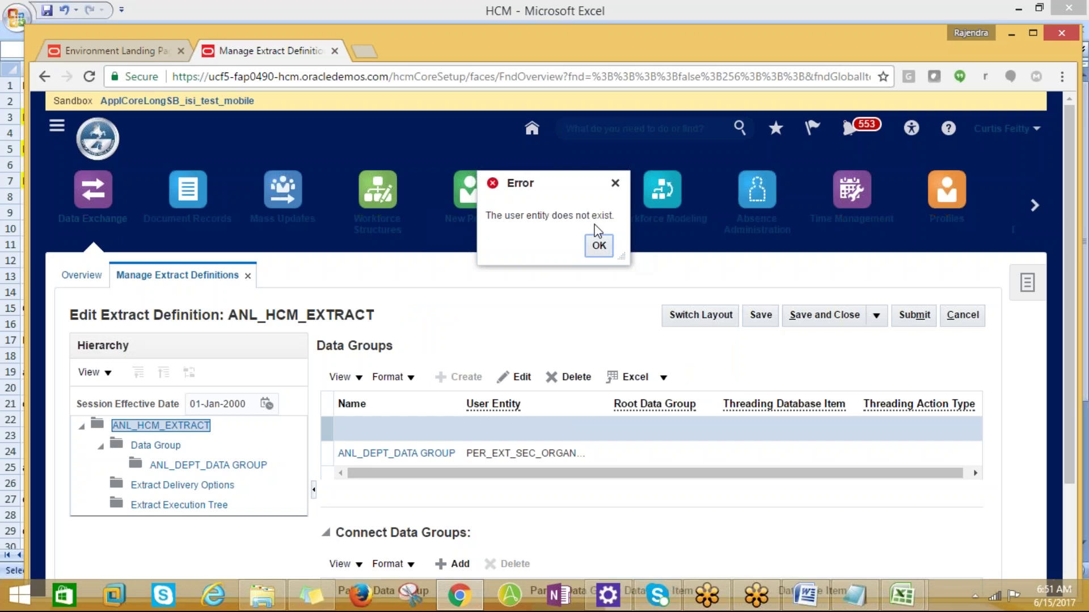
left_click(598, 247)
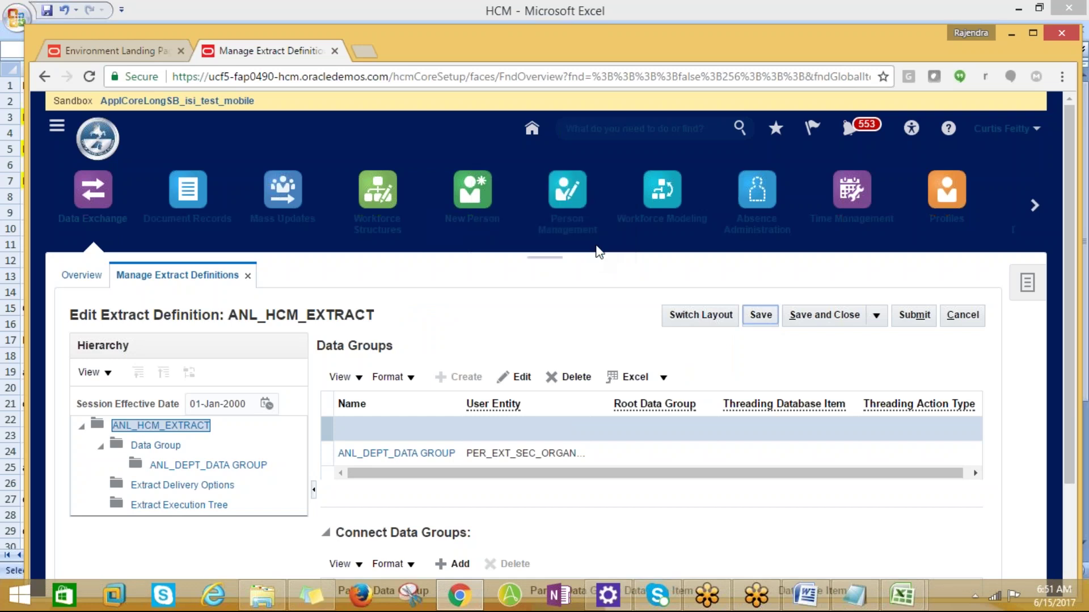
- Recheck the data group notes in the Excel workbook, and try to open ANL_DEPT_DATA GROUP from the Data Groups list in Chrome
key("alt+Tab")
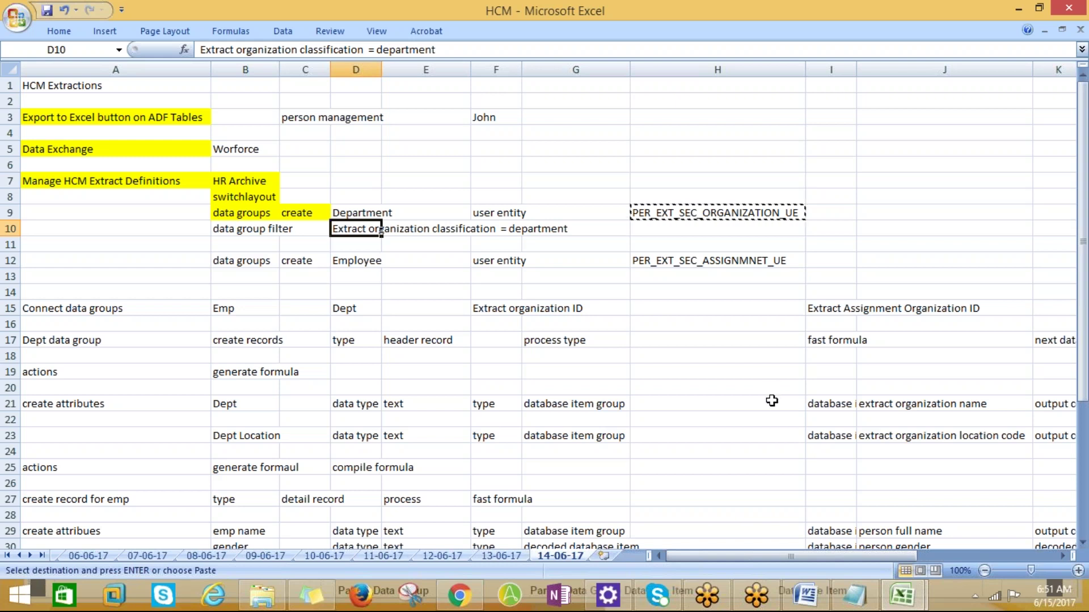
key("alt+Tab")
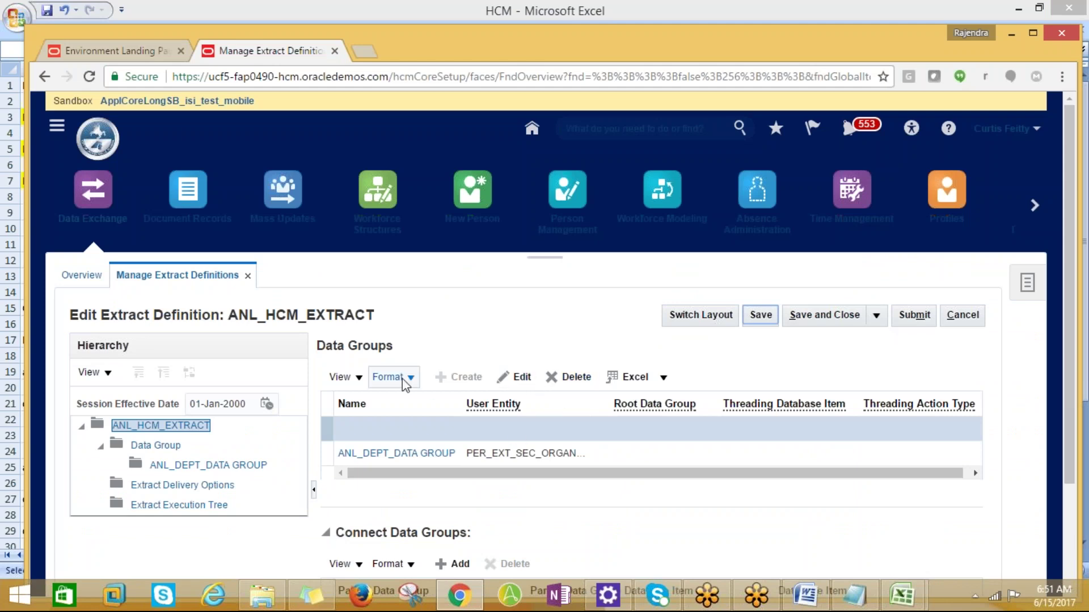
left_click(361, 379)
left_click(363, 380)
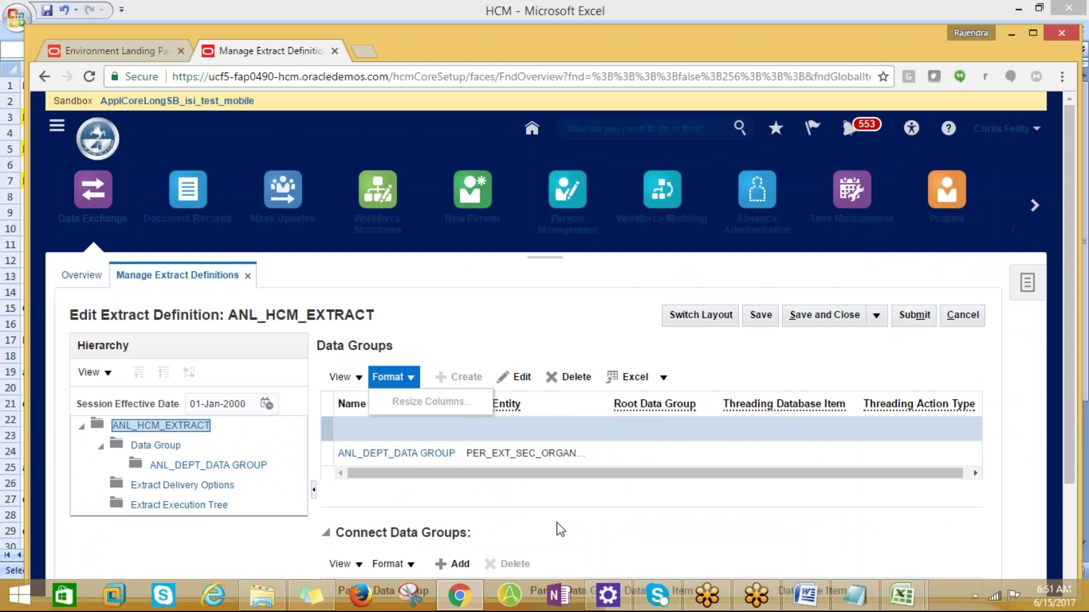
left_click(412, 452)
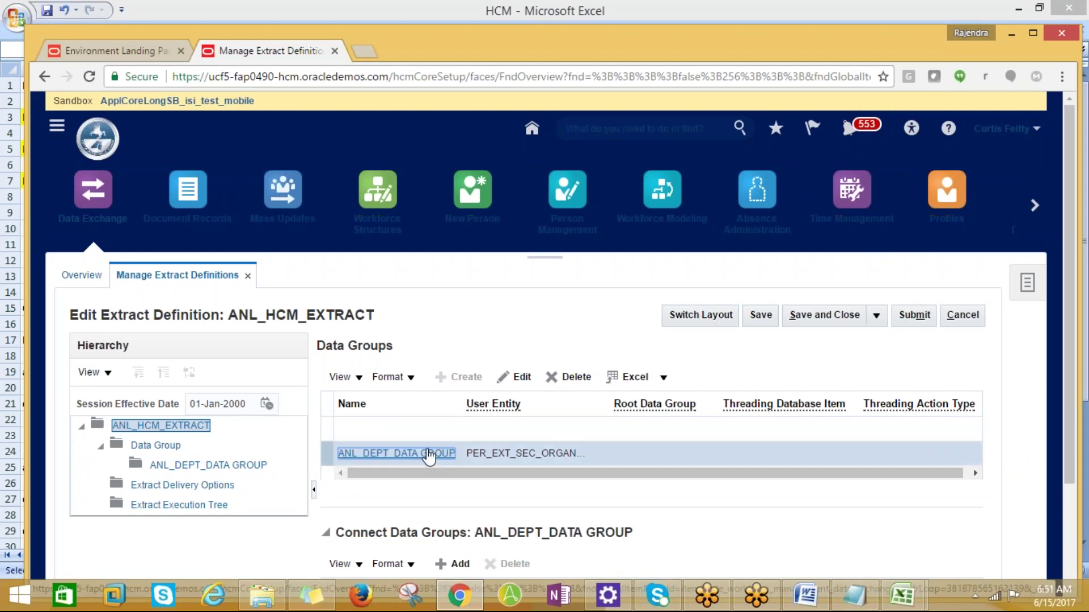
scroll(530, 474, "down", 3)
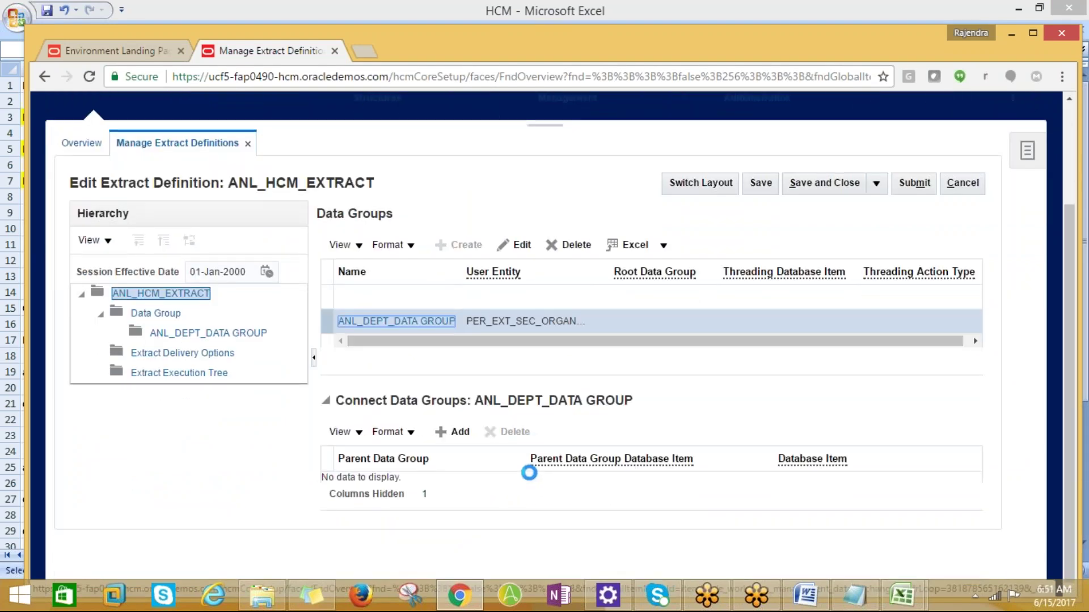
left_click(704, 369)
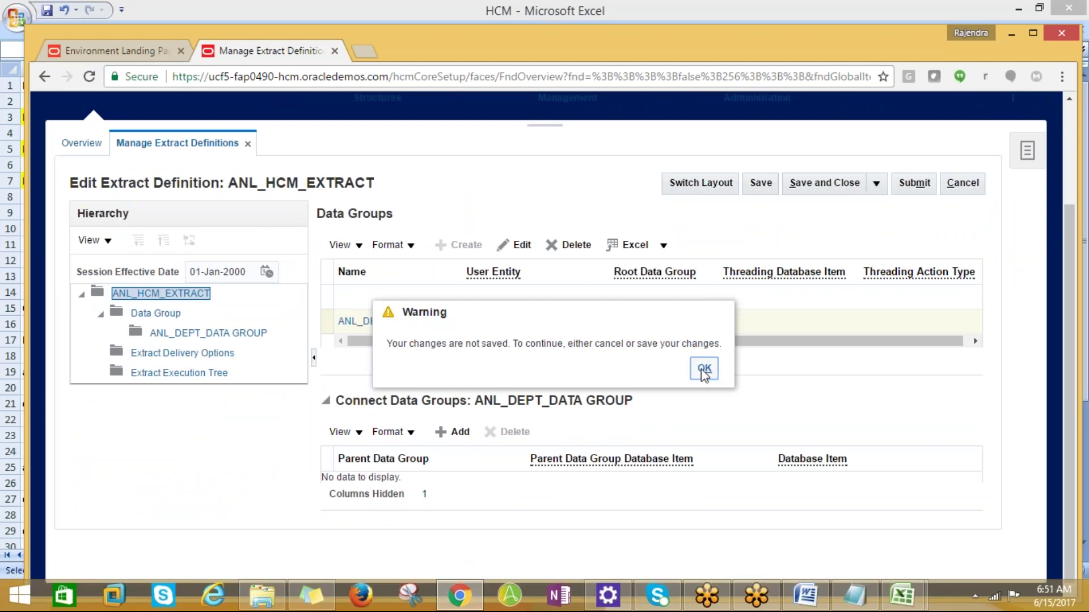
- Delete the ANL_DEPT_DATA GROUP record from the Data Groups list, and try to open the Data Group node
left_click(705, 374)
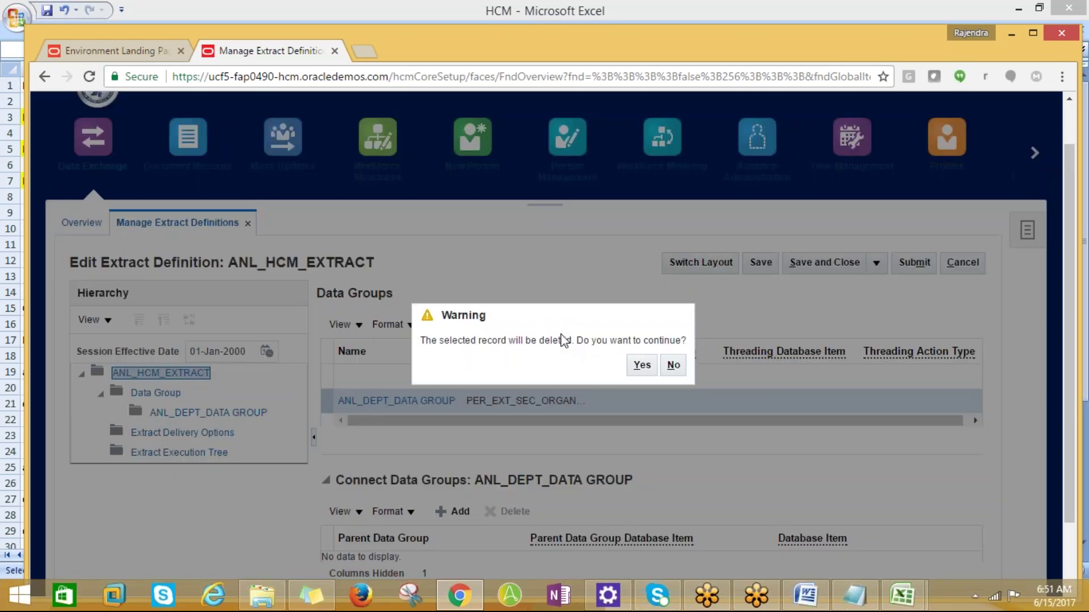
left_click(640, 364)
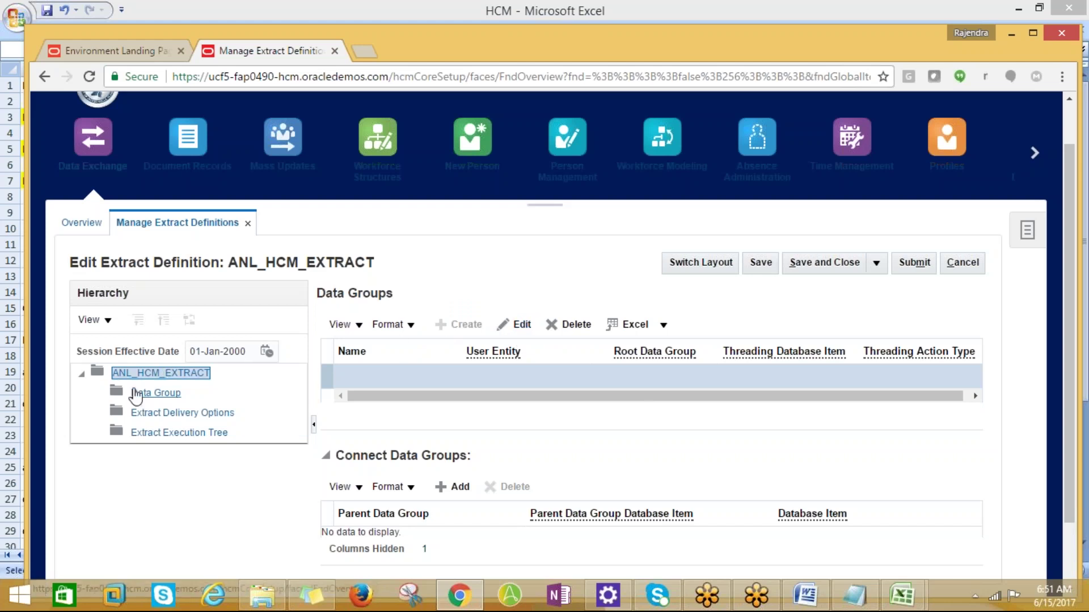
left_click(156, 392)
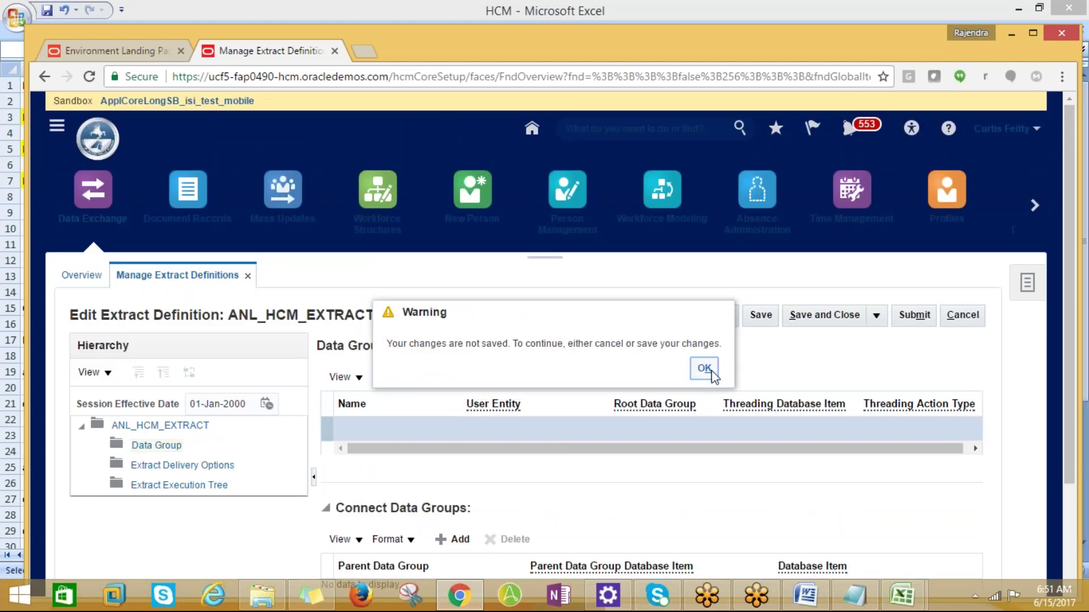
left_click(709, 375)
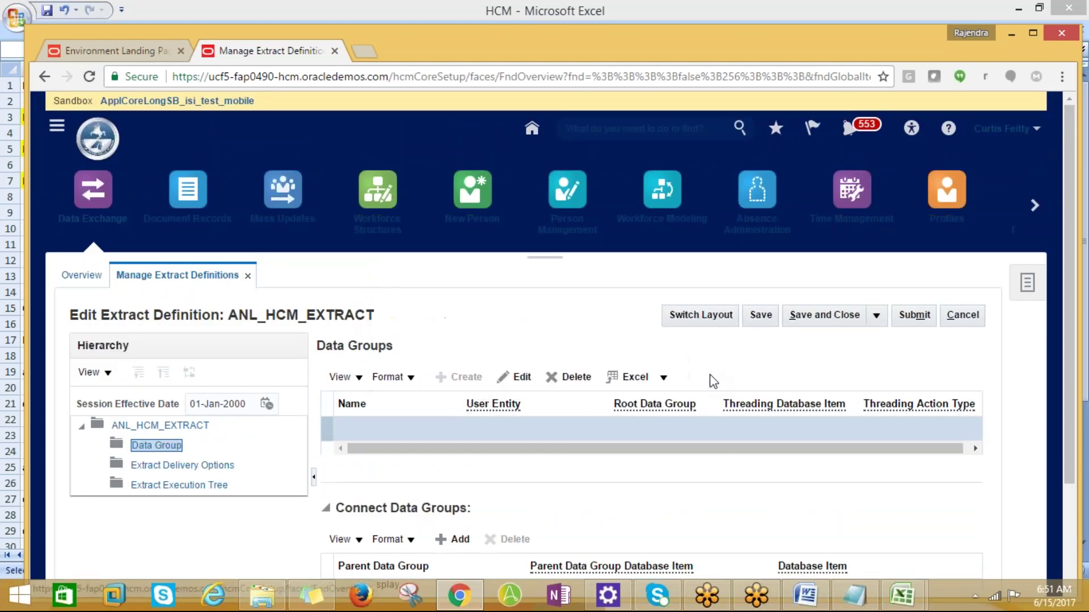
- Cancel the unsaved changes to the extract definition, and open the Data Group node of the hierarchy
left_click(971, 317)
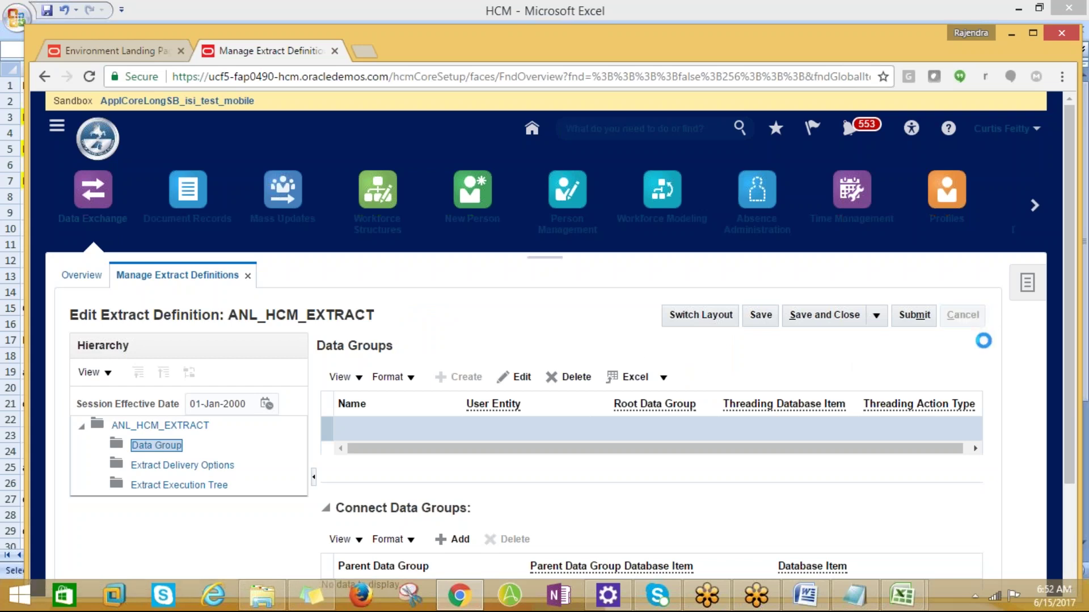
left_click(742, 374)
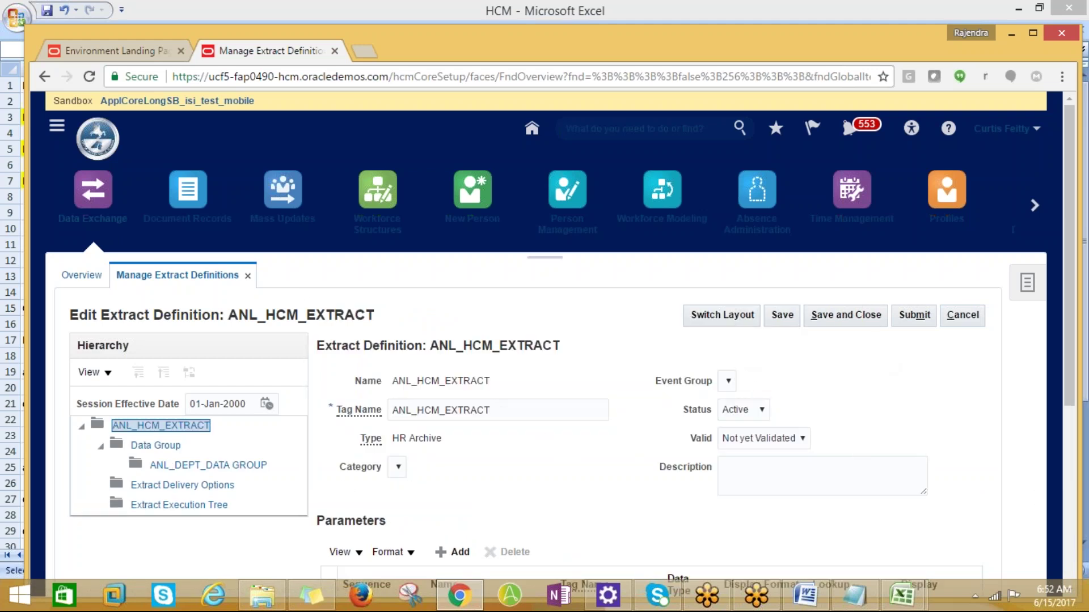
left_click(156, 446)
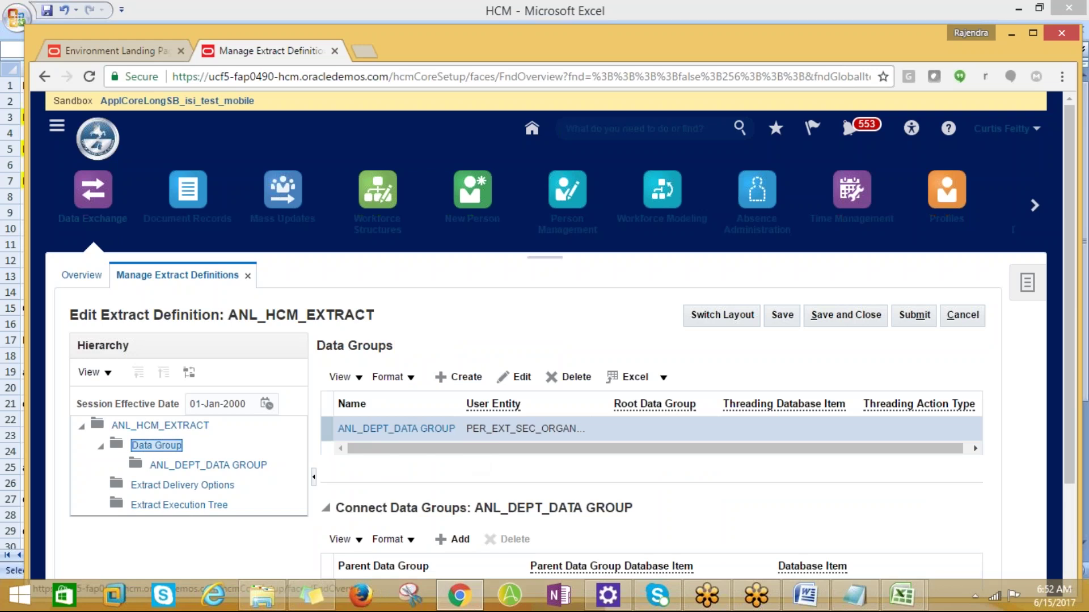
- Create a new extract data group with the name ANL_EMPLOYEE and the tag name ANL_EMPLOYEE
left_click(460, 379)
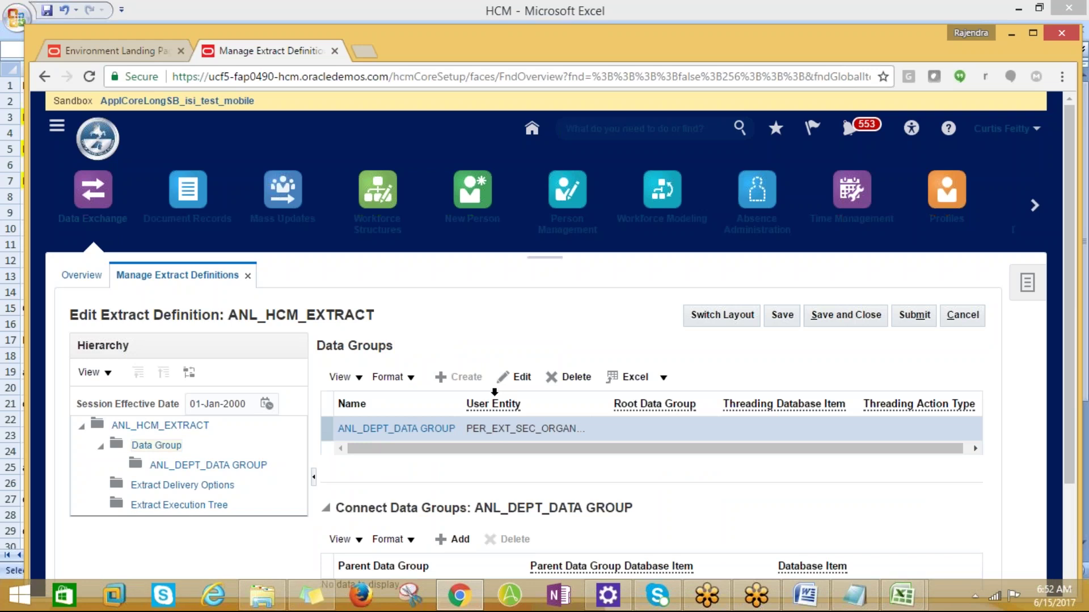
scroll(479, 383, "down", 3)
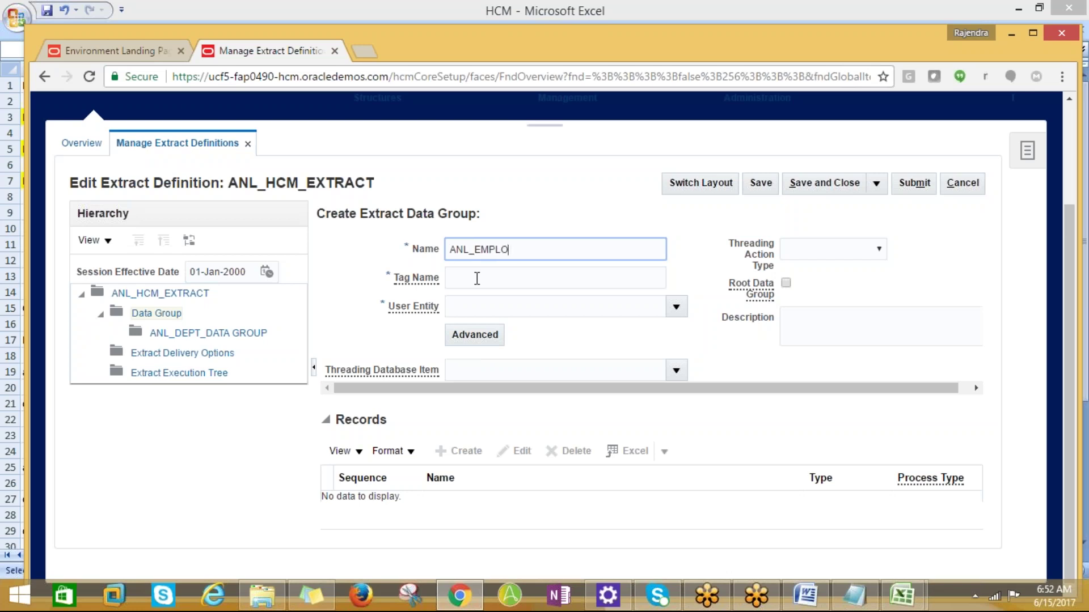
left_click(477, 278)
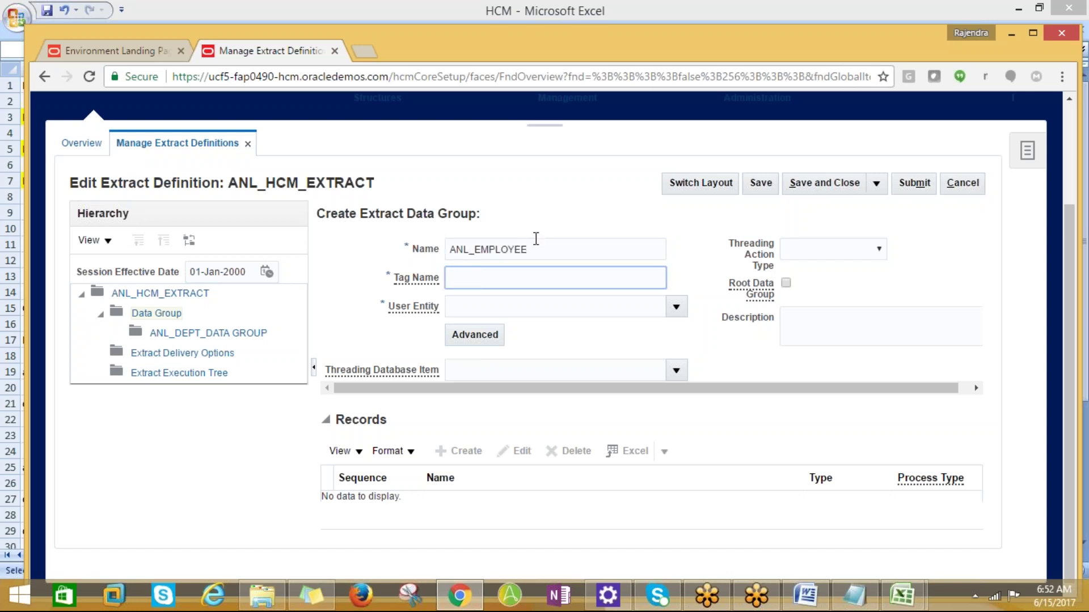
type("ANL_EMPLOYEE")
- Copy the Employee user entity PER_EXT_SEC_ASSIGNMNET_UE from cell H12 of the HCM workbook in Excel
left_click(496, 310)
key("alt+Tab")
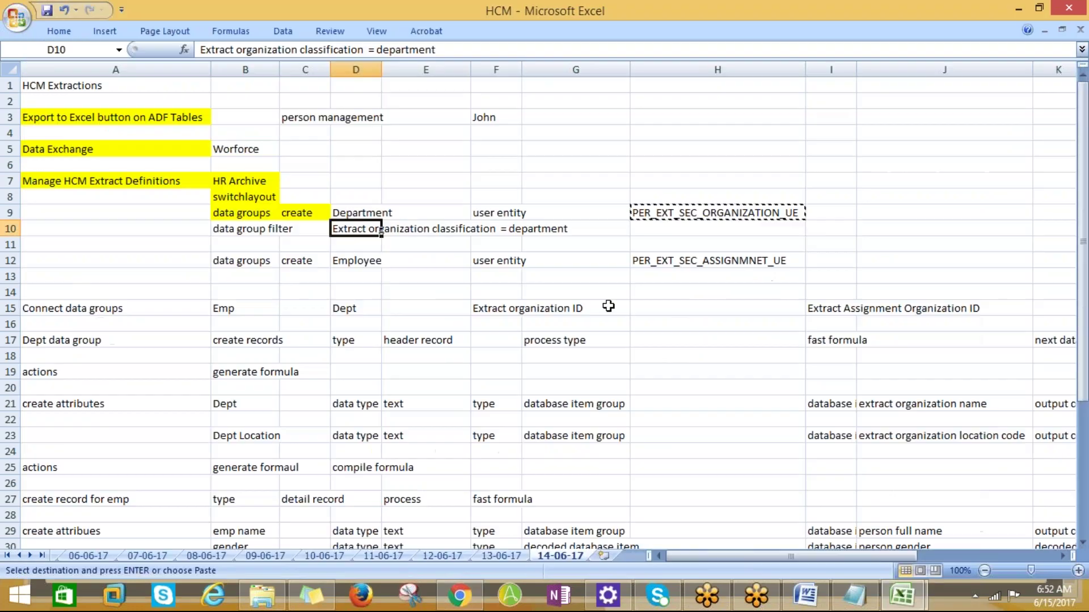
left_click(676, 262)
key("ctrl+c")
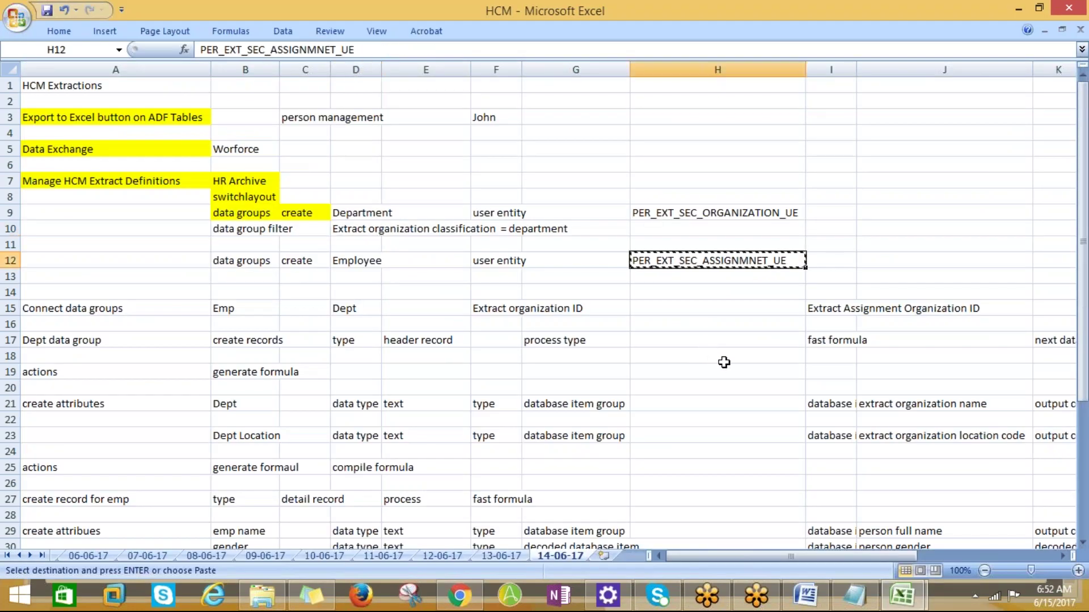
- Try PER_EXT_SEC_ASSIGNMNET_UE as the new data group's user entity in Chrome, cancel the lookup, and clear the entry
key("alt+Tab")
key("ctrl+v")
key("Tab")
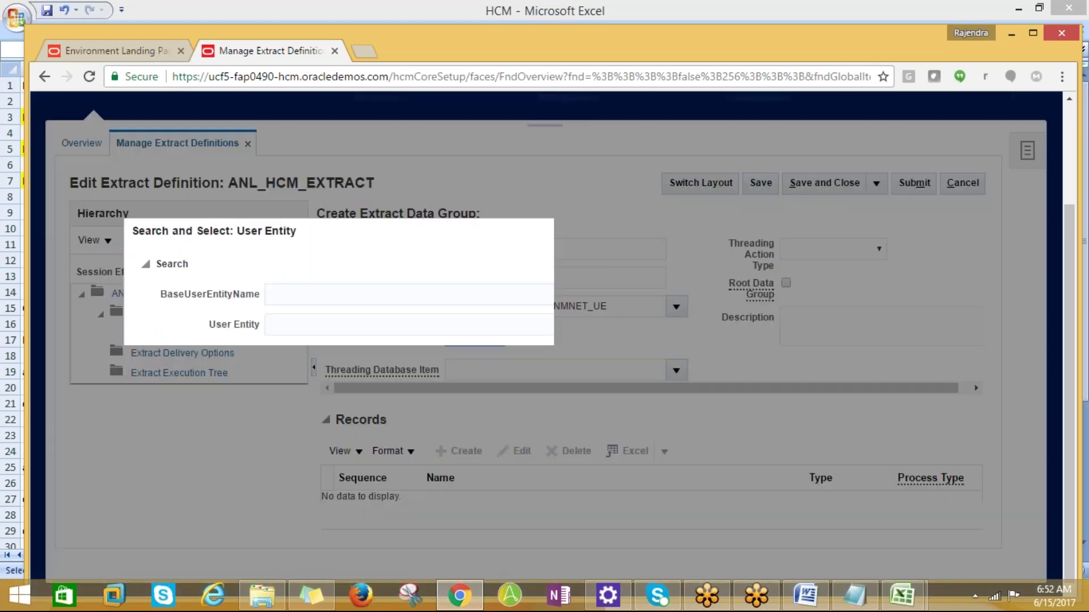
left_click(951, 451)
left_click_drag(612, 311, 420, 314)
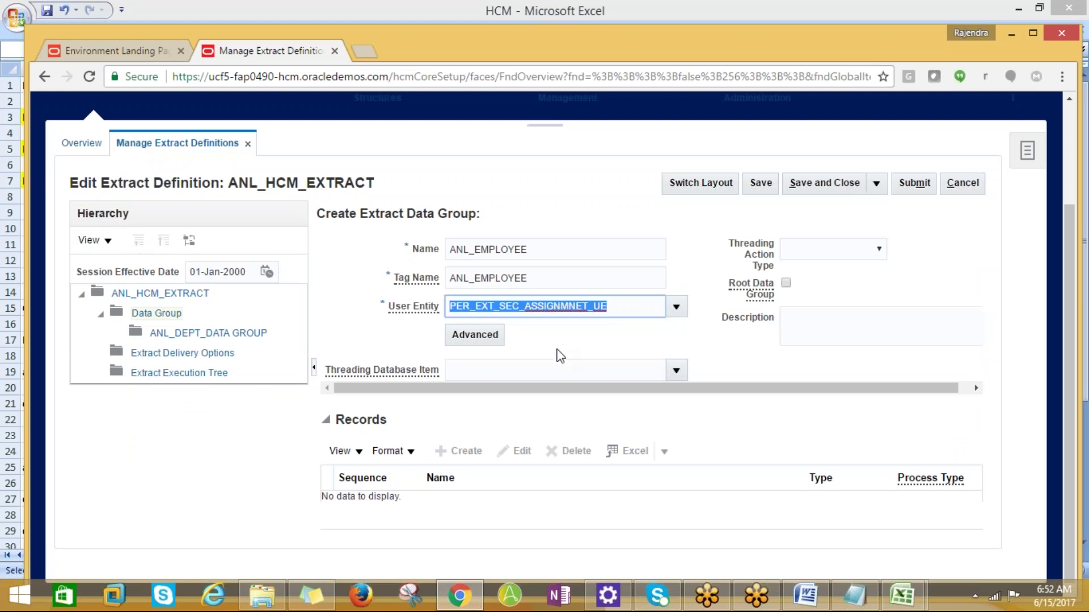
key("BackSpace")
- Search the user entity lookup for the User Entity PER_EXT_SEC_ASSIGNMNET_UE
left_click(676, 307)
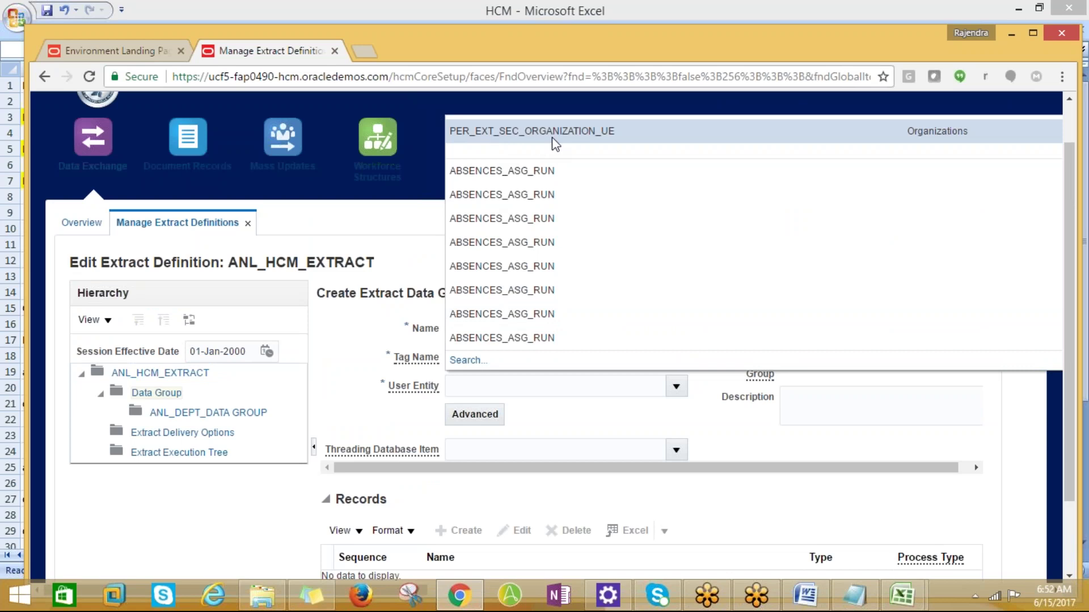
left_click(463, 361)
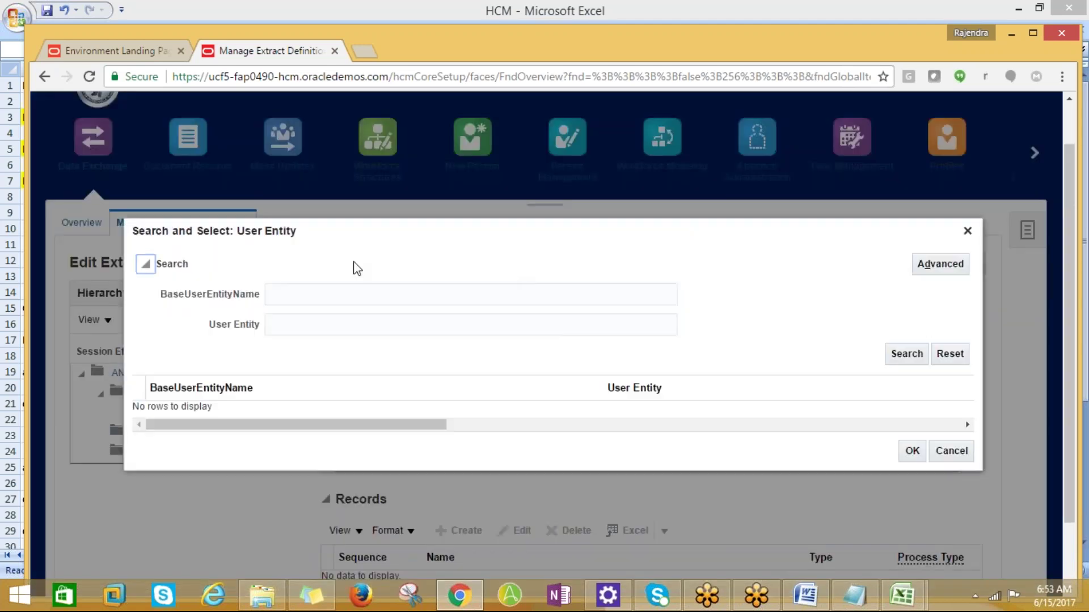
left_click(270, 324)
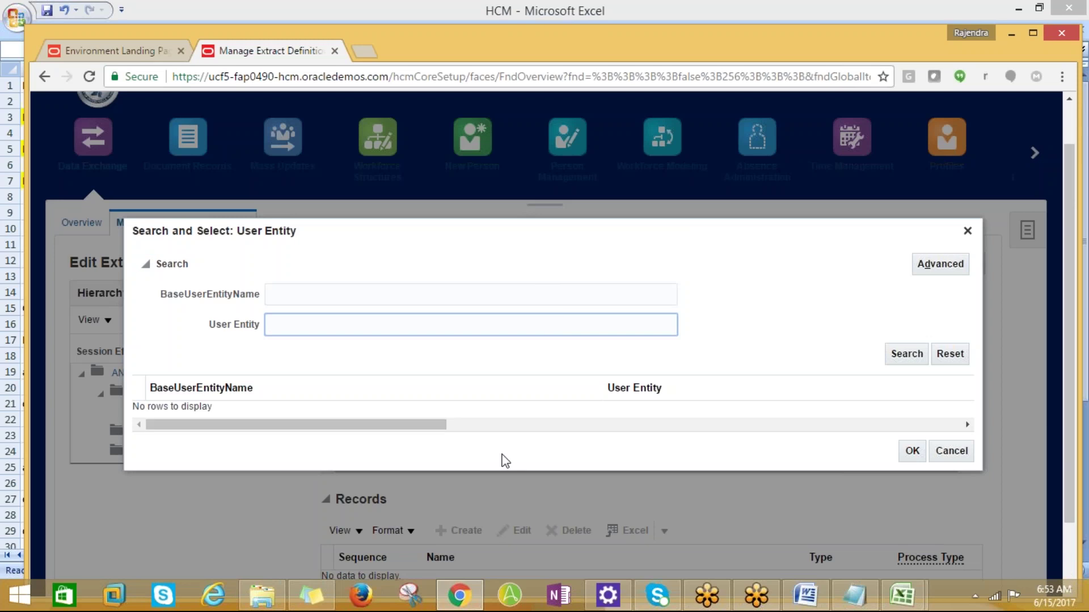
key("ctrl+v")
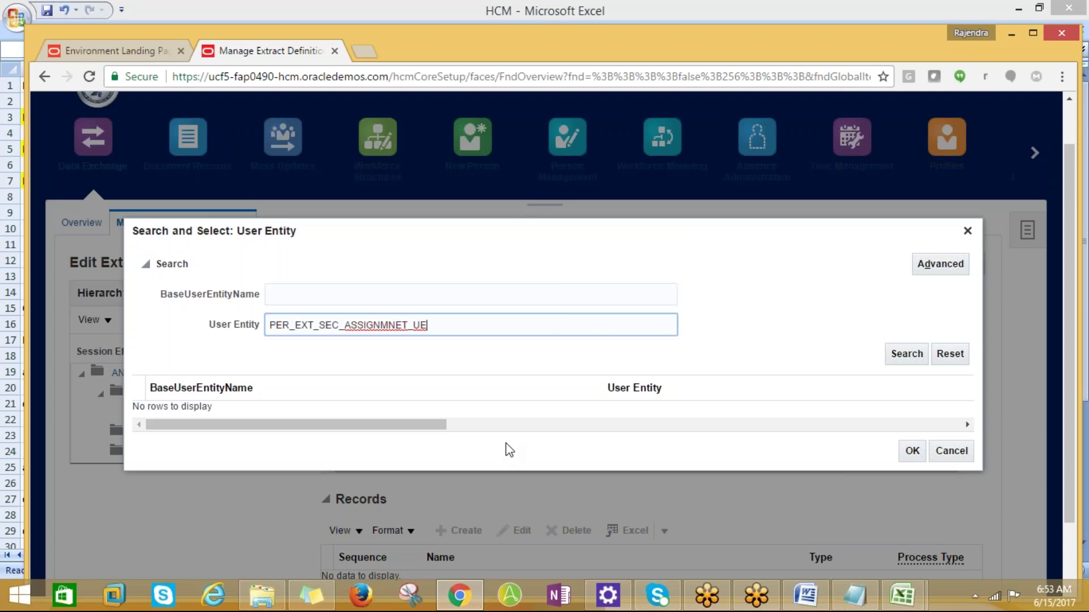
left_click(909, 355)
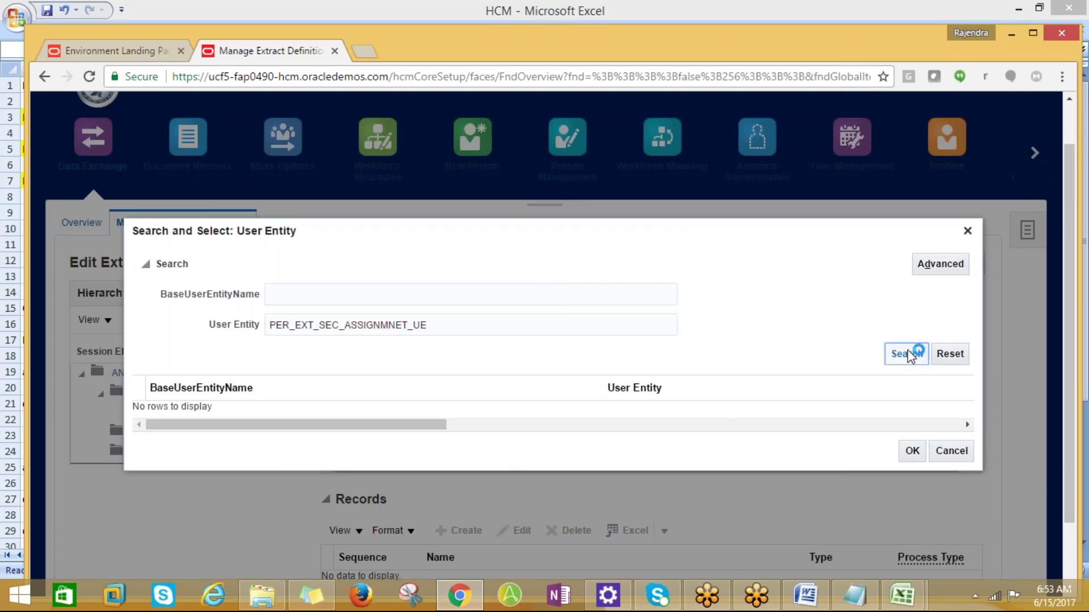
- Shorten the User Entity search term to PER_EX% and run the search again
left_click(434, 330)
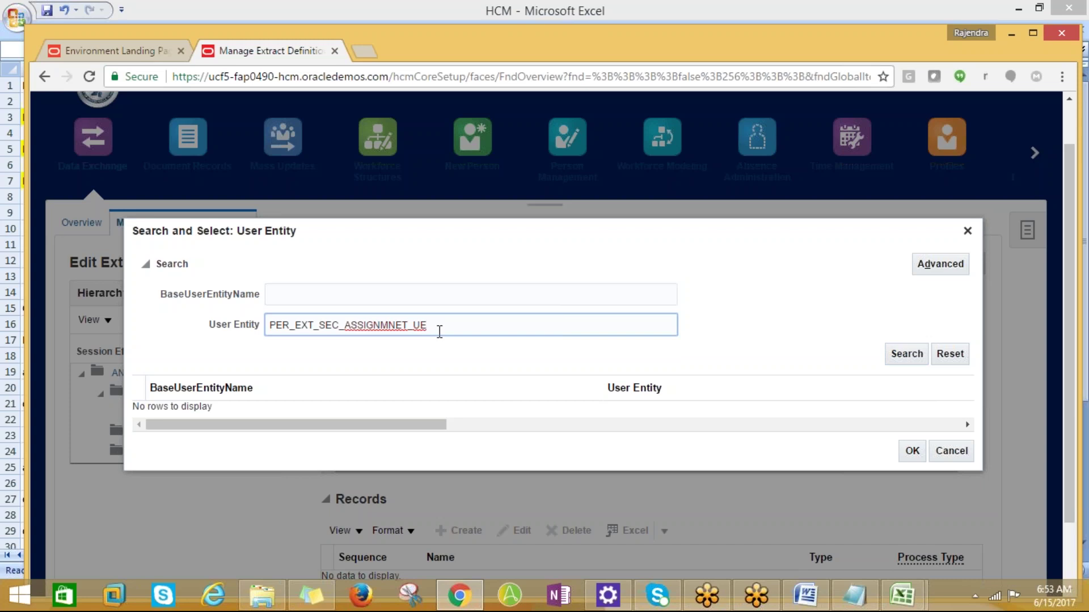
key("BackSpace")
key("BackSpace")
key("BackSpace")
key("BackSpace")
key("BackSpace")
key("BackSpace")
key("BackSpace")
key("BackSpace")
key("BackSpace")
key("BackSpace")
key("BackSpace")
key("BackSpace")
key("BackSpace")
key("BackSpace")
key("BackSpace")
key("BackSpace")
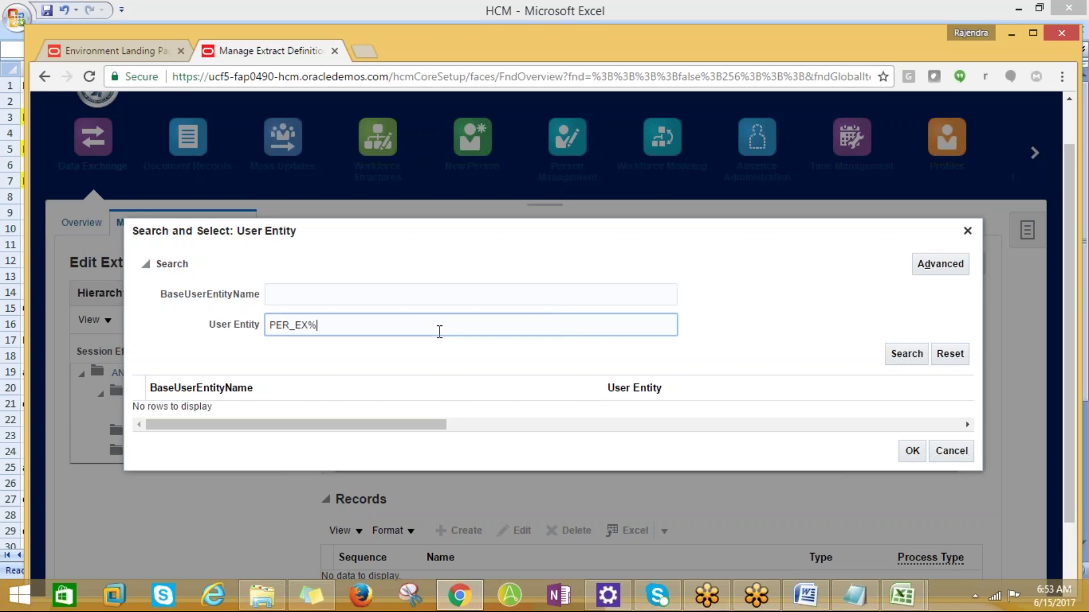
left_click(908, 357)
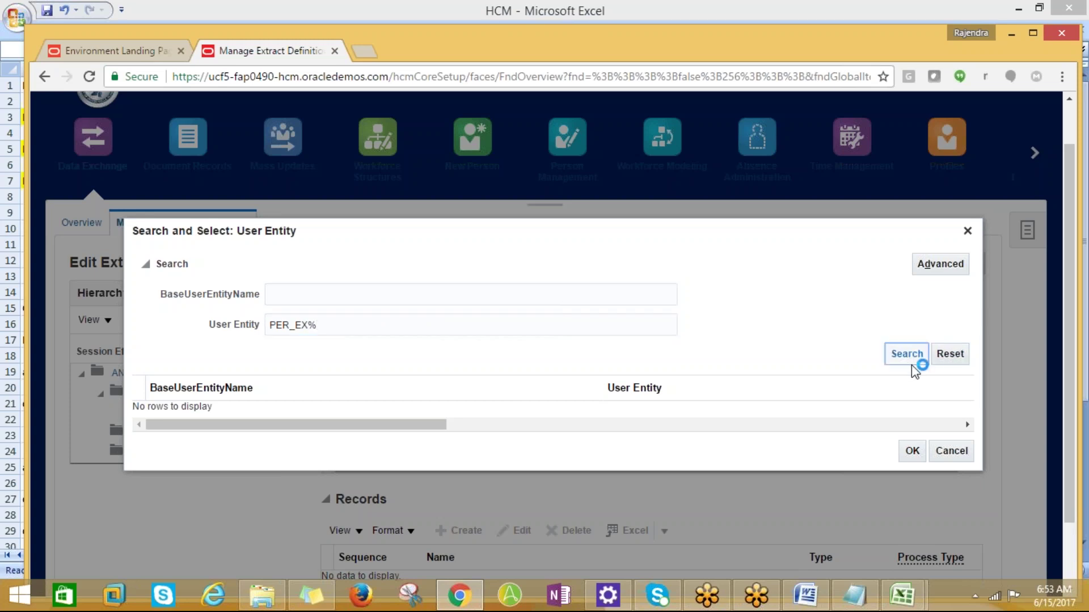
- Copy PER_EXT_SEC_ORGANIZATION_UE from cell H9 of the HCM workbook in Excel, and search for it as the User Entity in Chrome
triple_click(336, 326)
key("BackSpace")
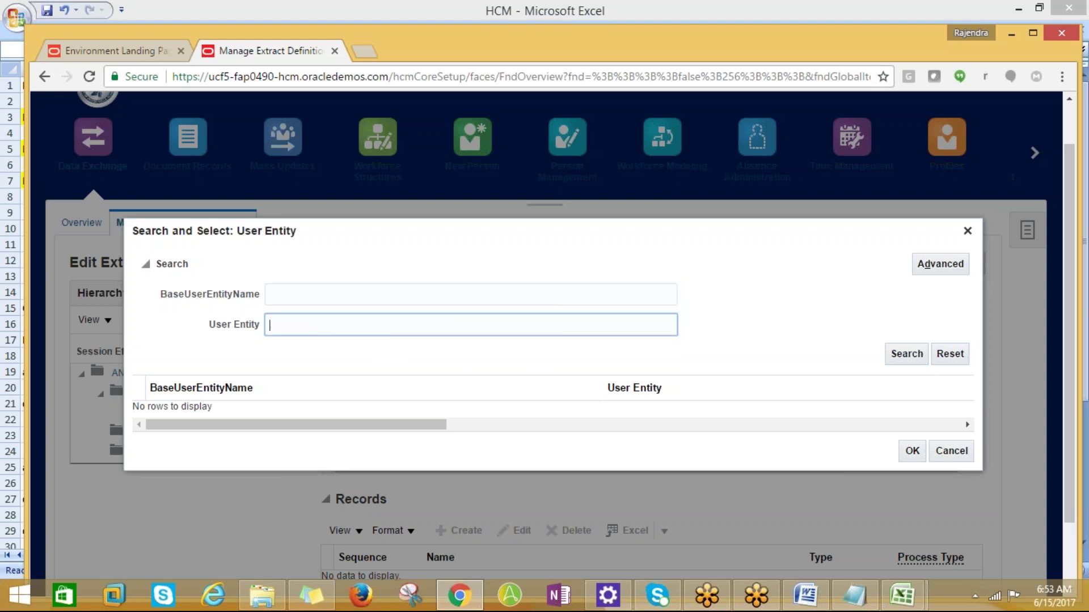
key("alt+Tab")
left_click(673, 211)
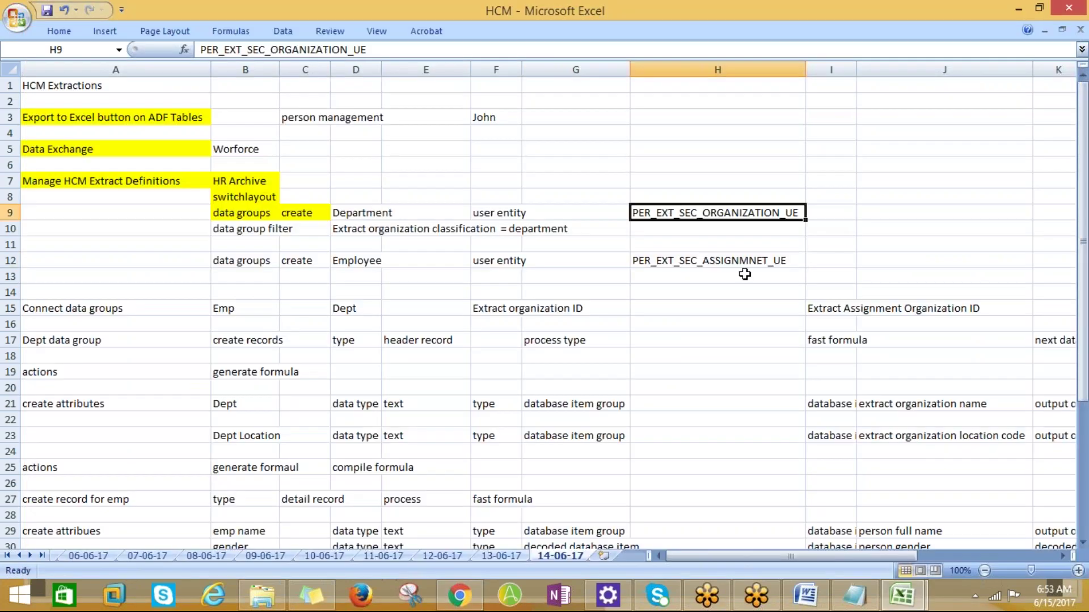
key("ctrl+c")
key("alt+Tab")
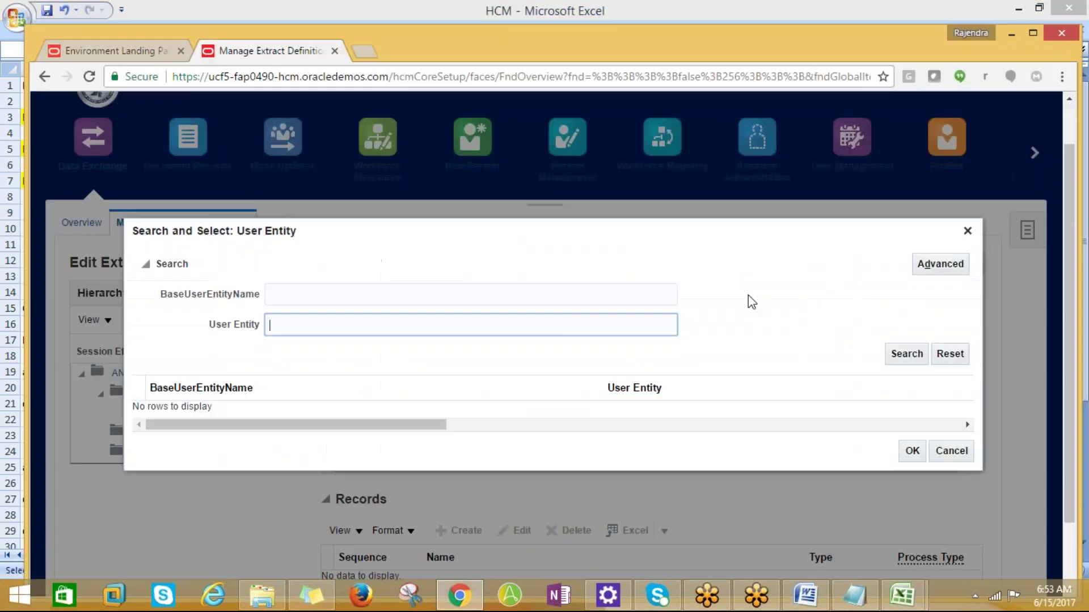
key("ctrl+v")
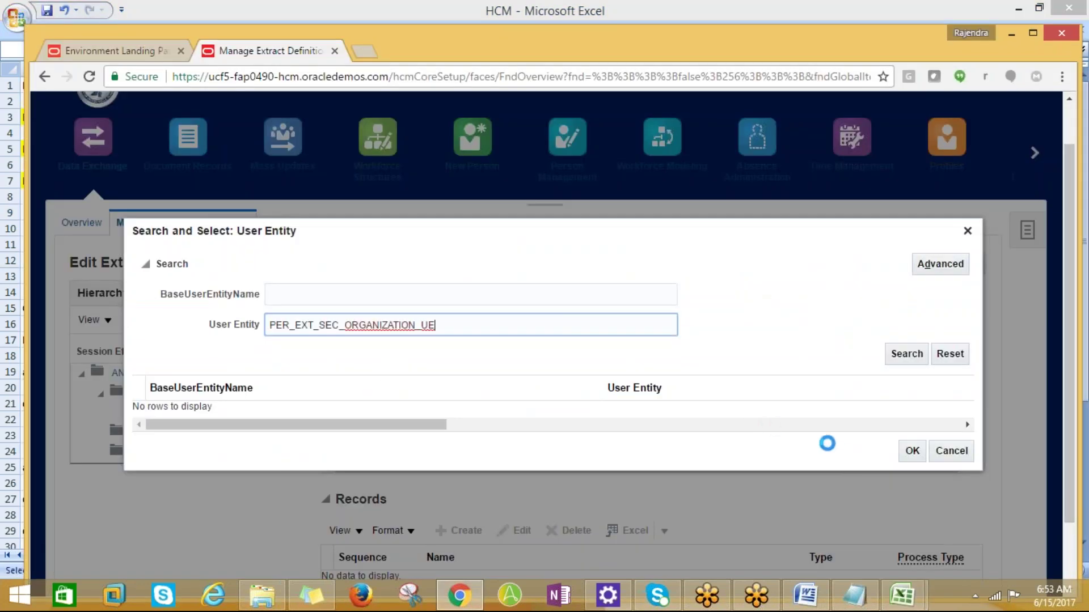
left_click(896, 358)
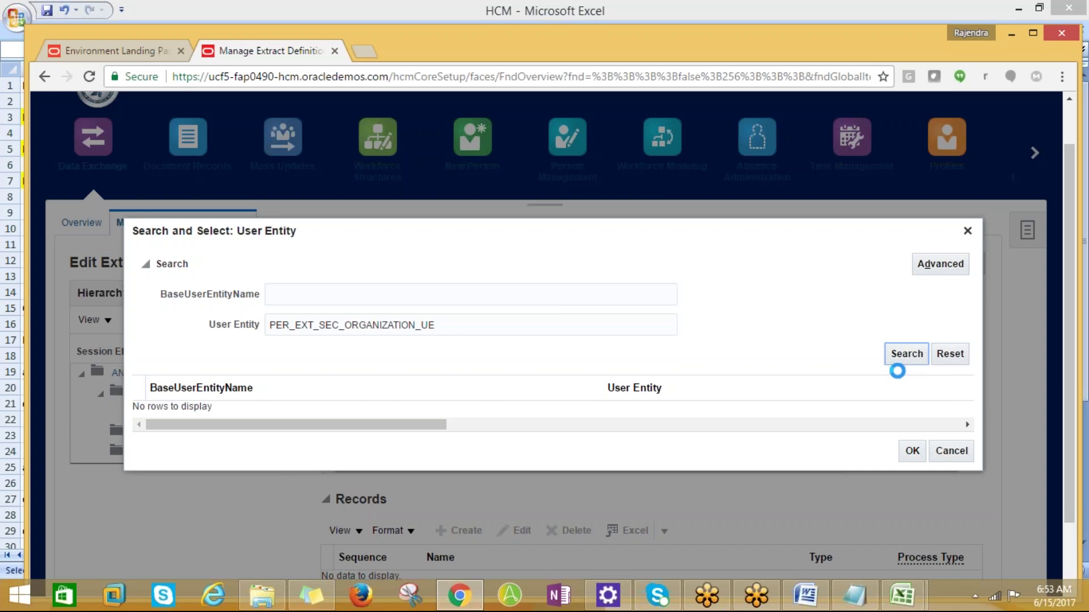
left_click(906, 353)
- Clear the User Entity search term and search for all user entities without any criteria
left_click(475, 333)
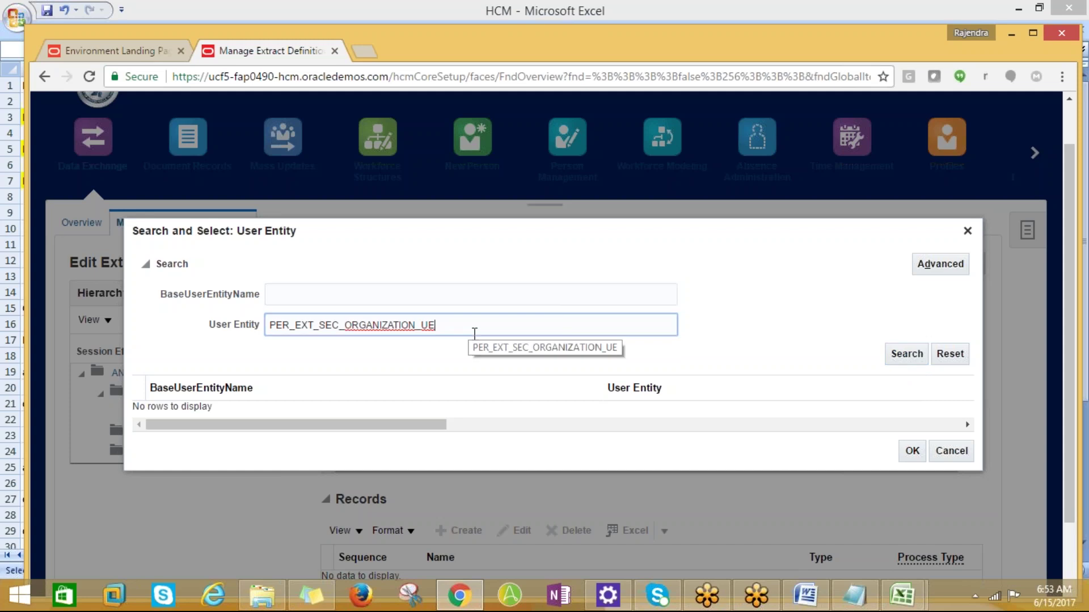
key("shift+Left")
key("shift+Left")
key("shift+Left")
key("shift+Left")
key("shift+Left")
key("shift+Left")
key("shift+Left")
key("shift+Left")
key("shift+Left")
key("shift+Left")
key("shift+Left")
key("shift+Left")
key("shift+Left")
key("shift+Left")
key("shift+Left")
key("shift+Left")
key("shift+Left")
key("shift+Left")
key("shift+Left")
key("shift+Left")
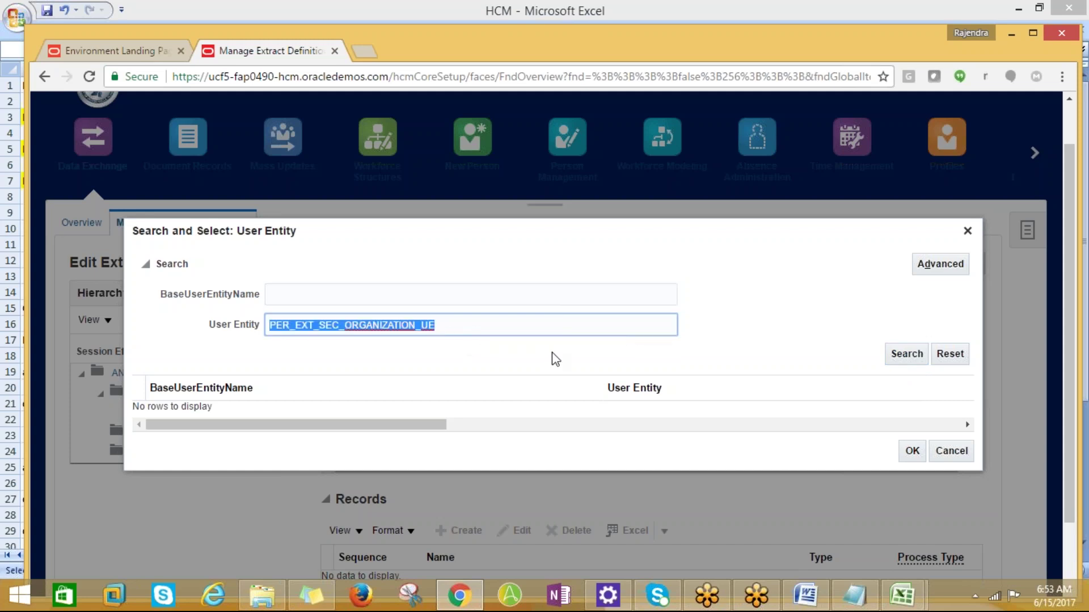
key("BackSpace")
left_click(889, 357)
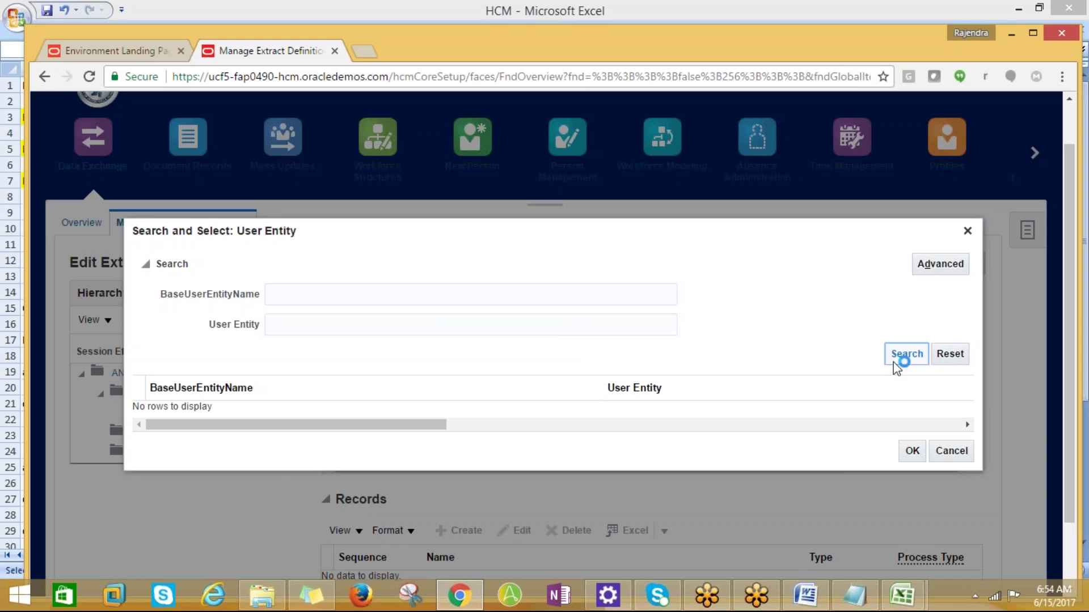
scroll(516, 408, "down", 2)
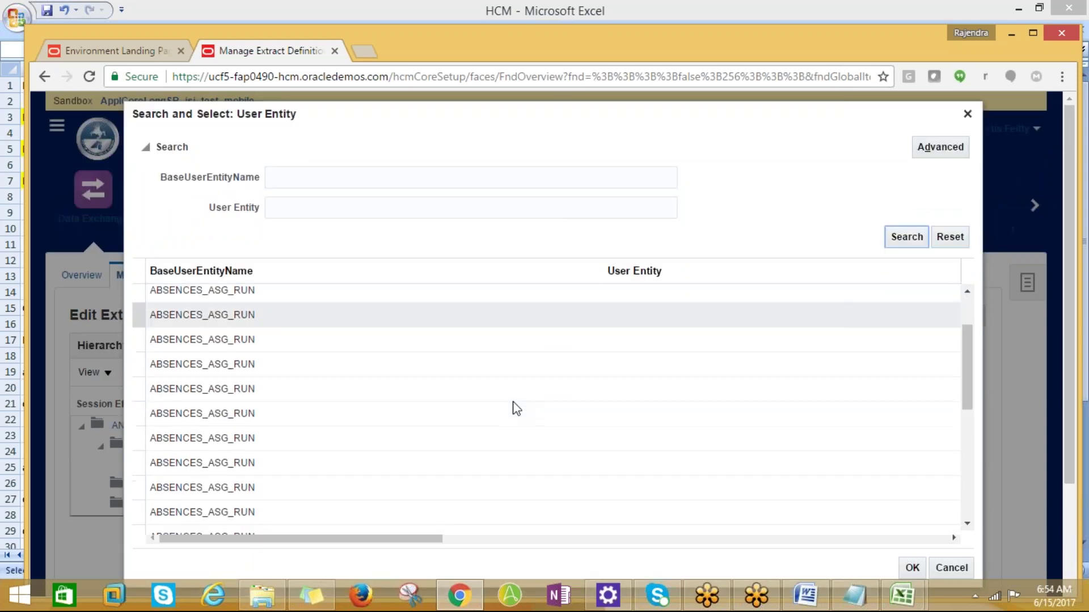
- Search for user entities matching PER% and choose PER_EXT_PERSON_TYPES_UE (Person Status Types) for the new data group
left_click(280, 177)
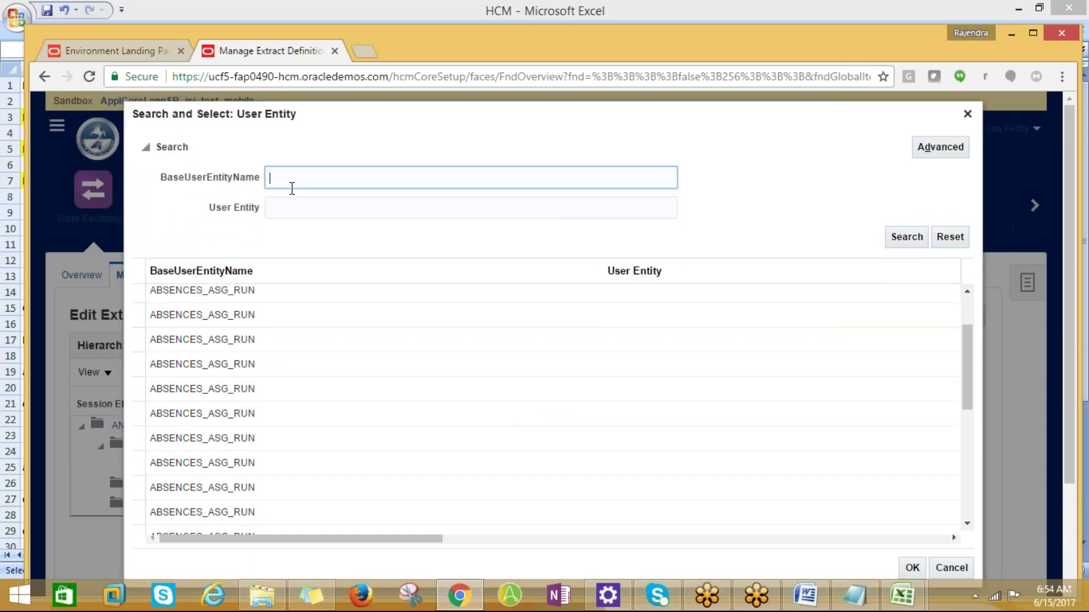
left_click(279, 210)
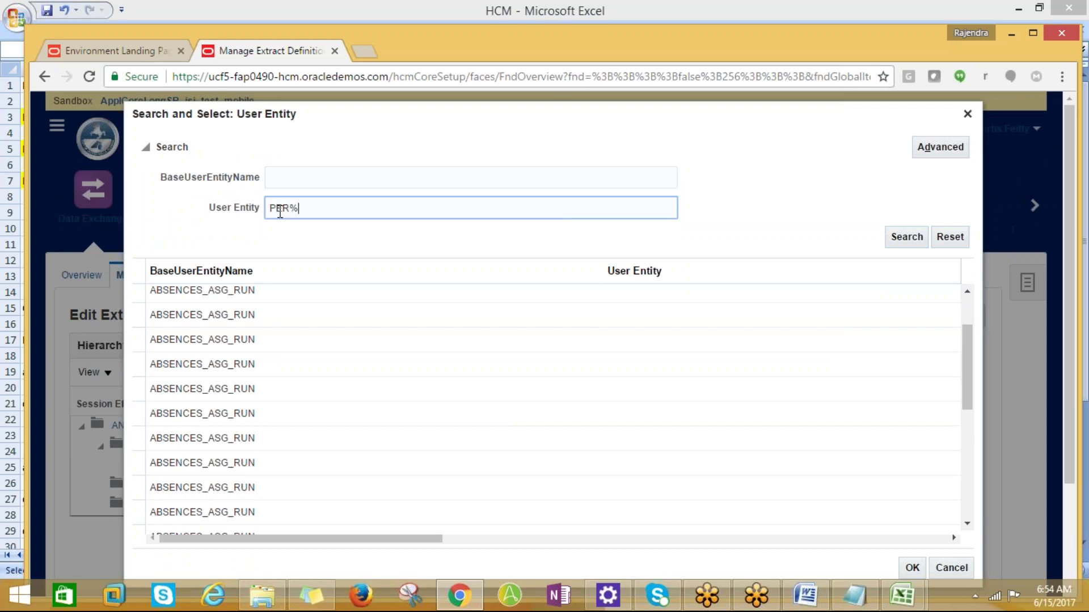
left_click(908, 240)
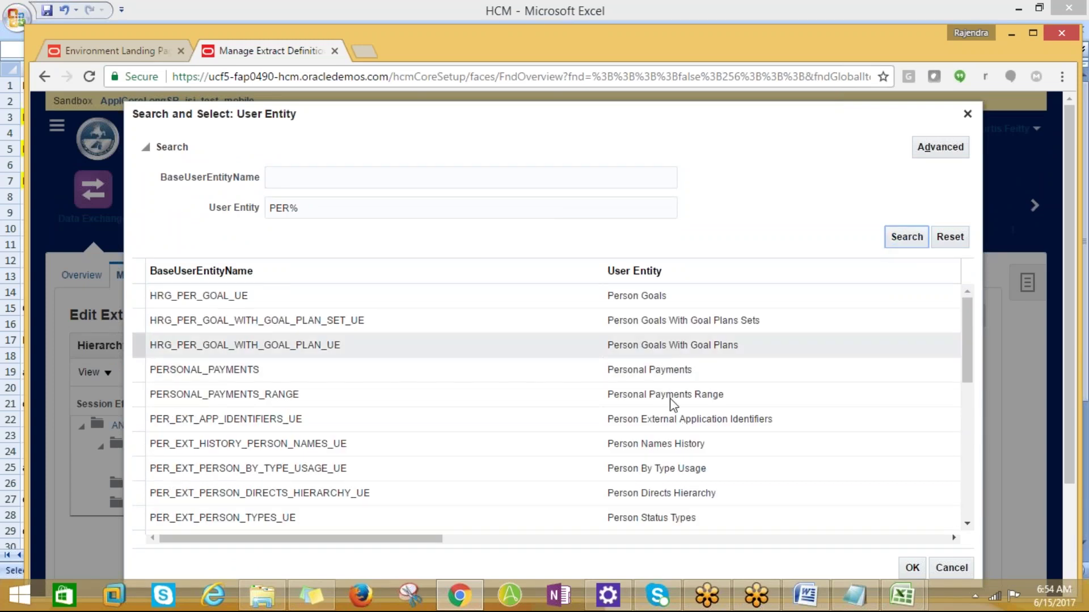
scroll(646, 461, "down", 3)
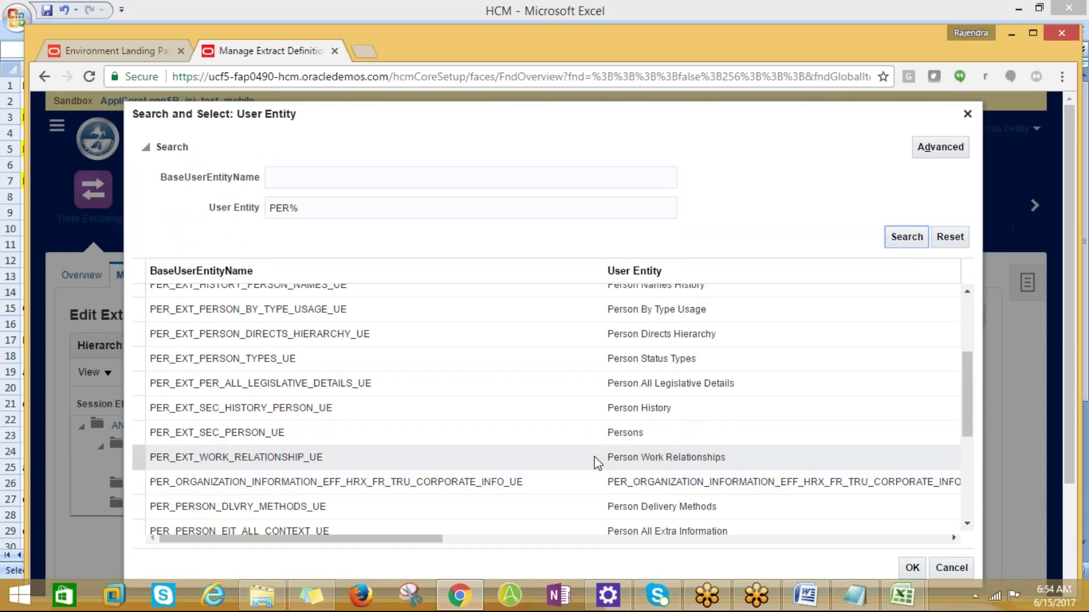
scroll(594, 465, "down", 3)
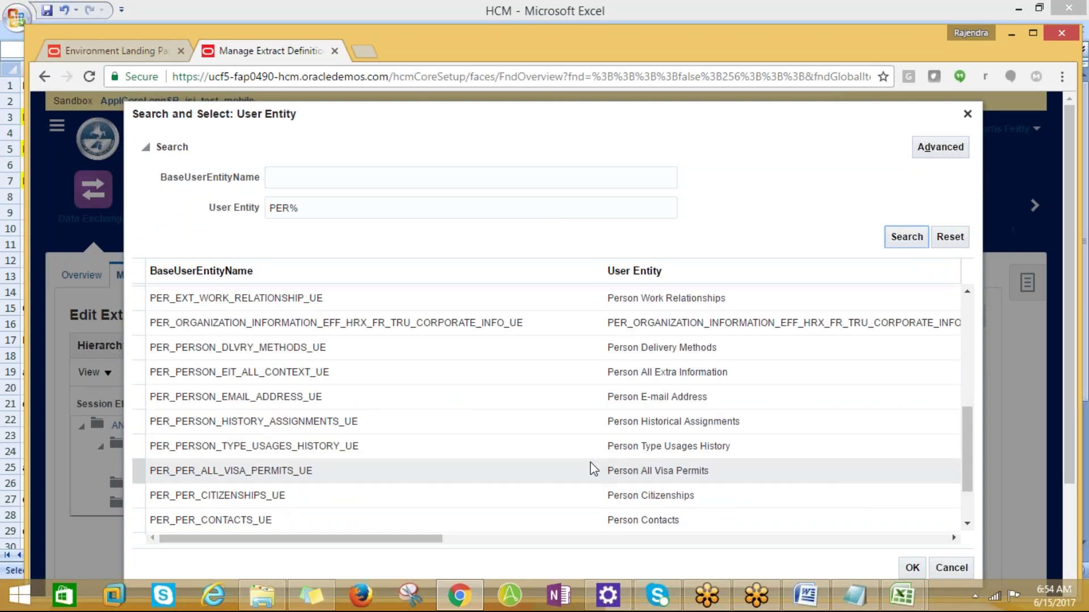
scroll(590, 463, "down", 3)
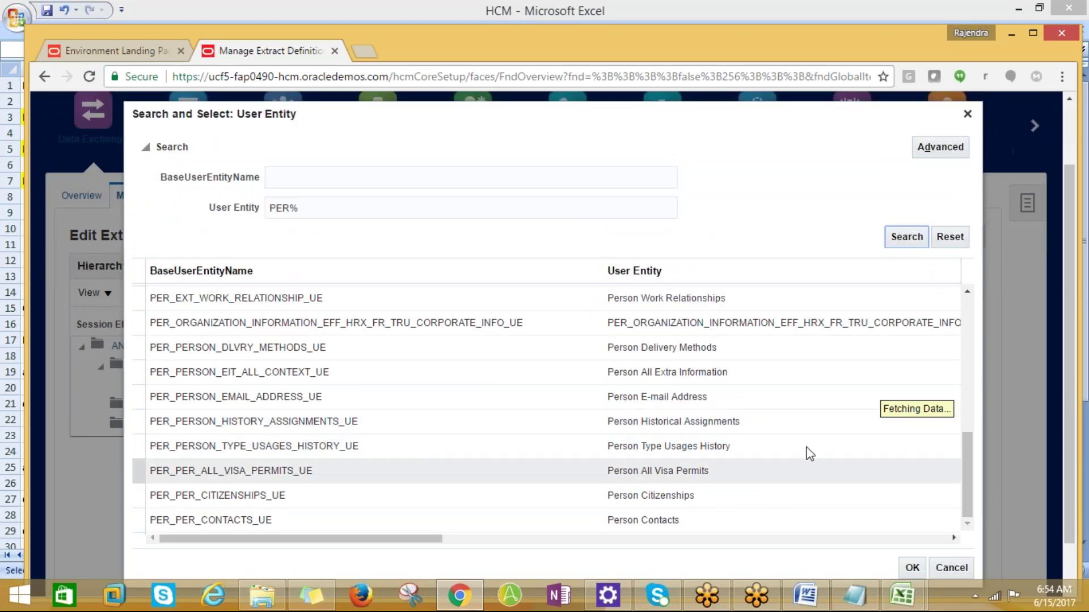
scroll(349, 447, "down", 3)
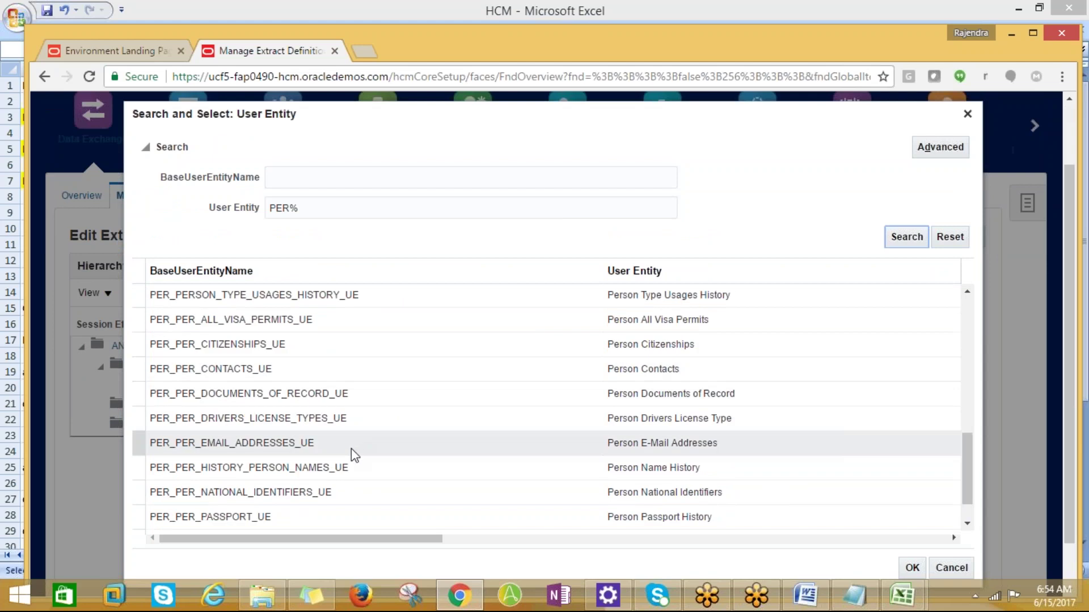
scroll(310, 487, "down", 3)
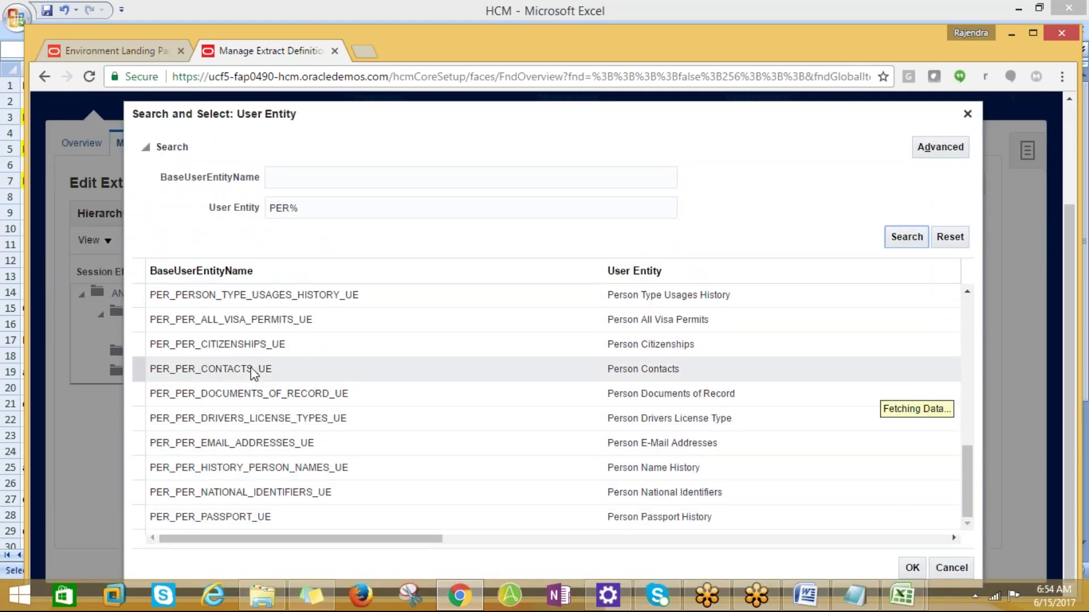
scroll(250, 372, "up", 1)
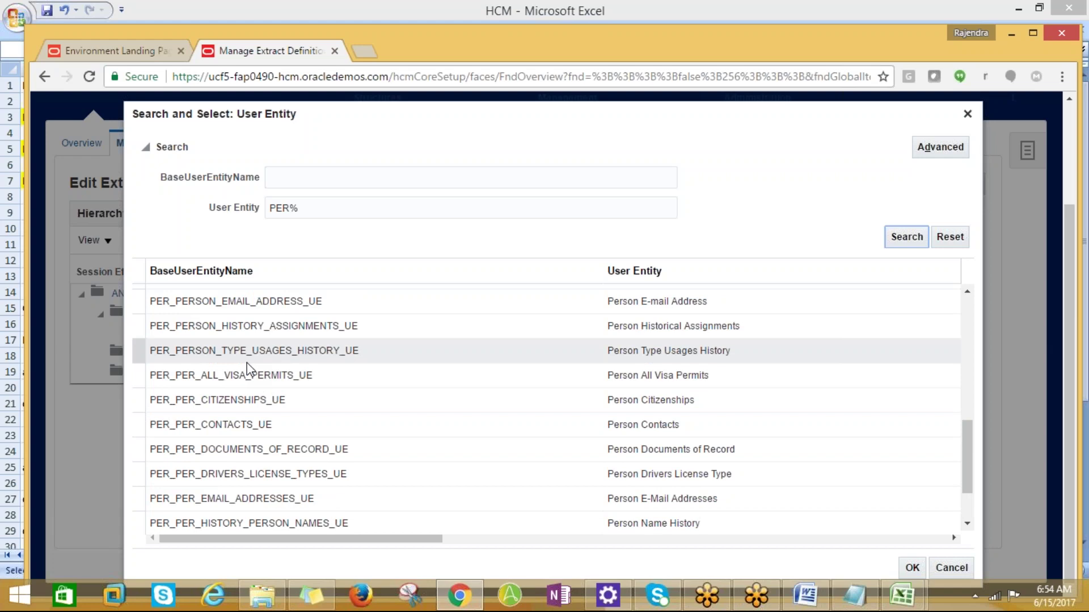
left_click_drag(965, 448, 985, 337)
key("alt+Tab")
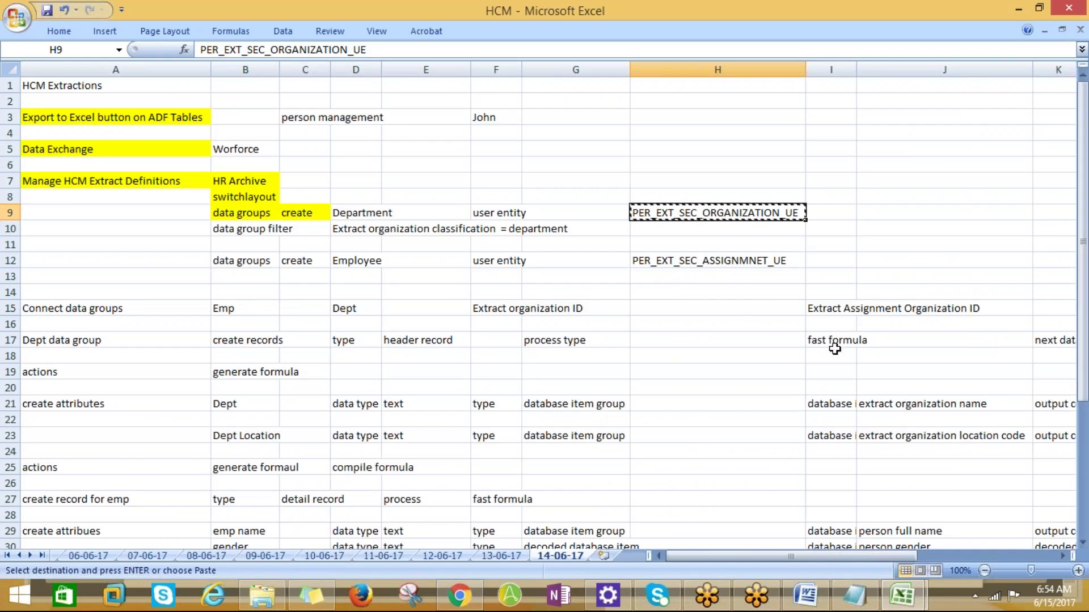
key("alt+Tab")
mouse_move(966, 352)
left_mouse_down()
mouse_move(966, 339)
mouse_move(962, 371)
left_mouse_up()
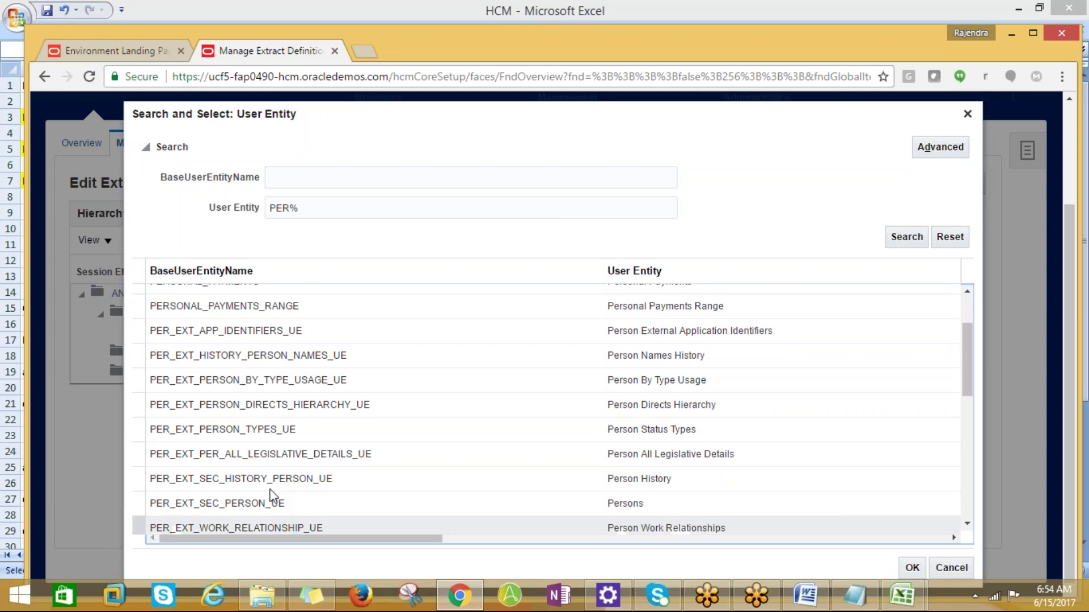
left_click(255, 431)
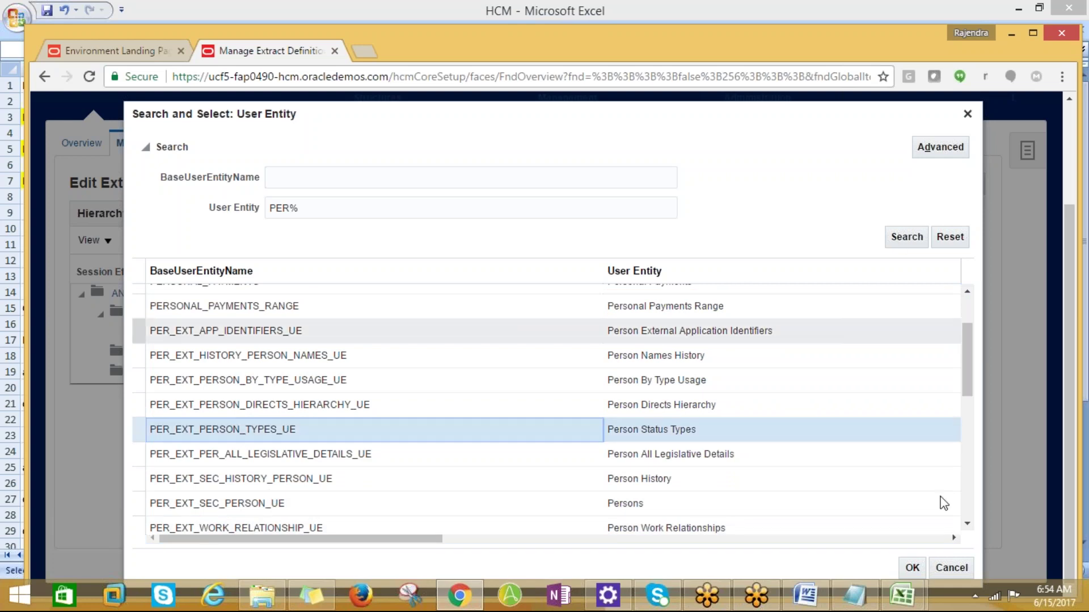
left_click(914, 568)
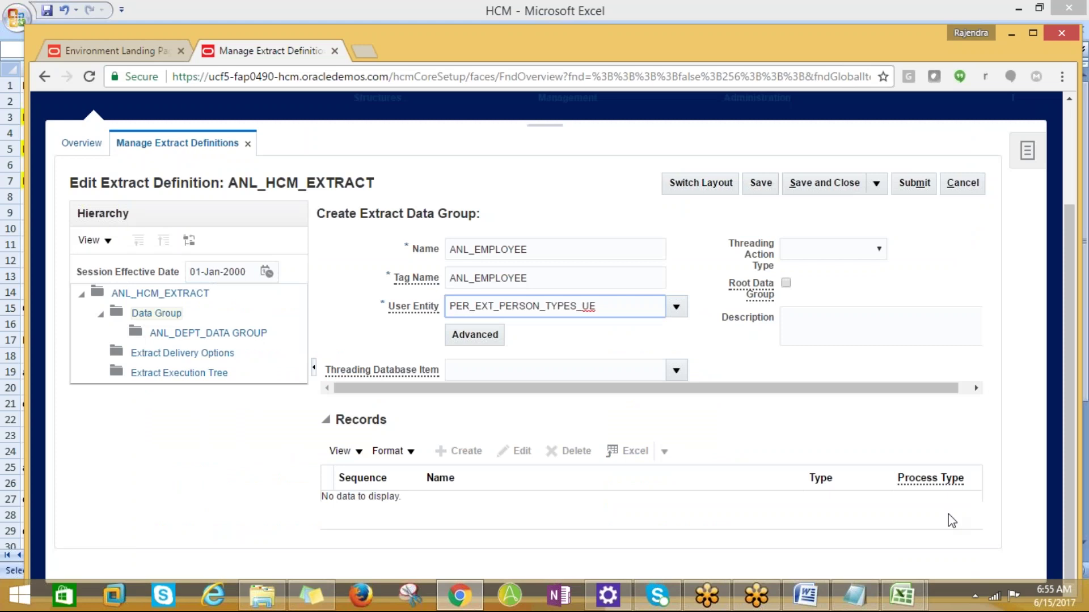
- Save the ANL_EMPLOYEE data group, acknowledge the confirmation, and save and close it to return to the data groups list
left_click(763, 185)
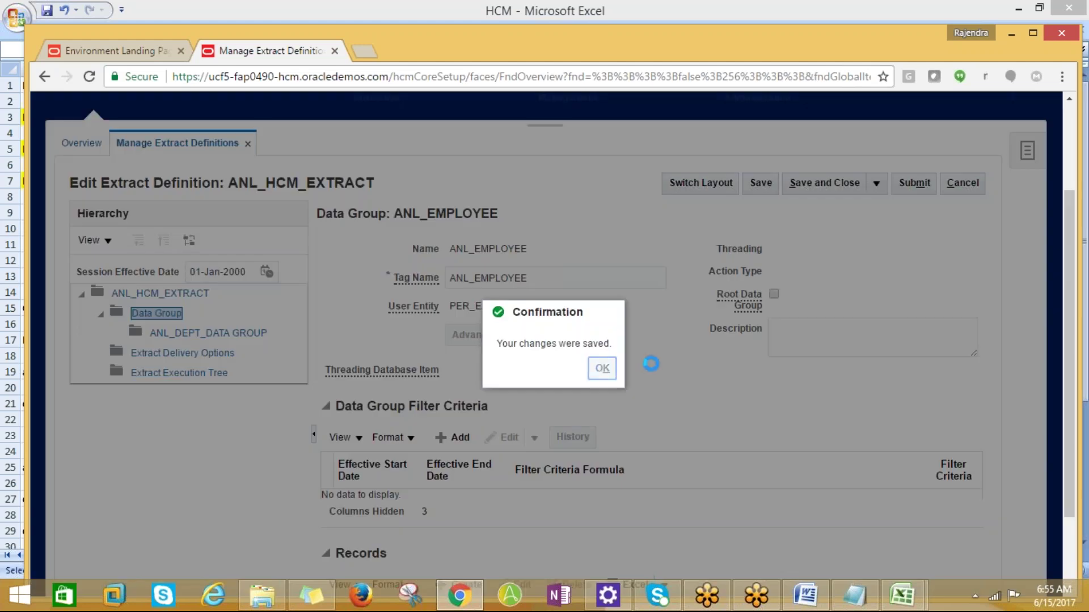
key("Return")
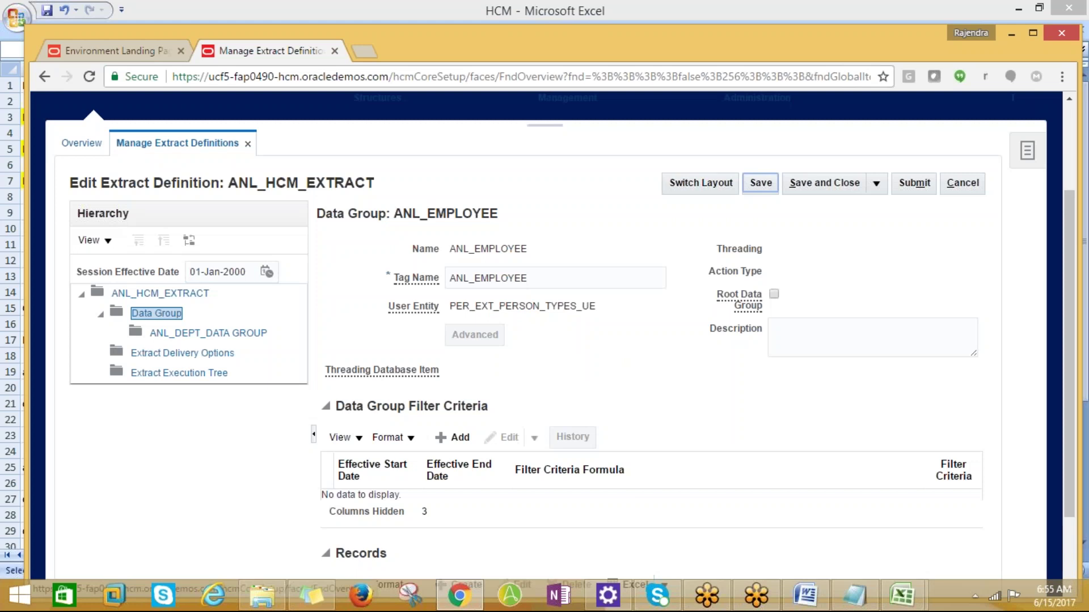
scroll(560, 342, "down", 2)
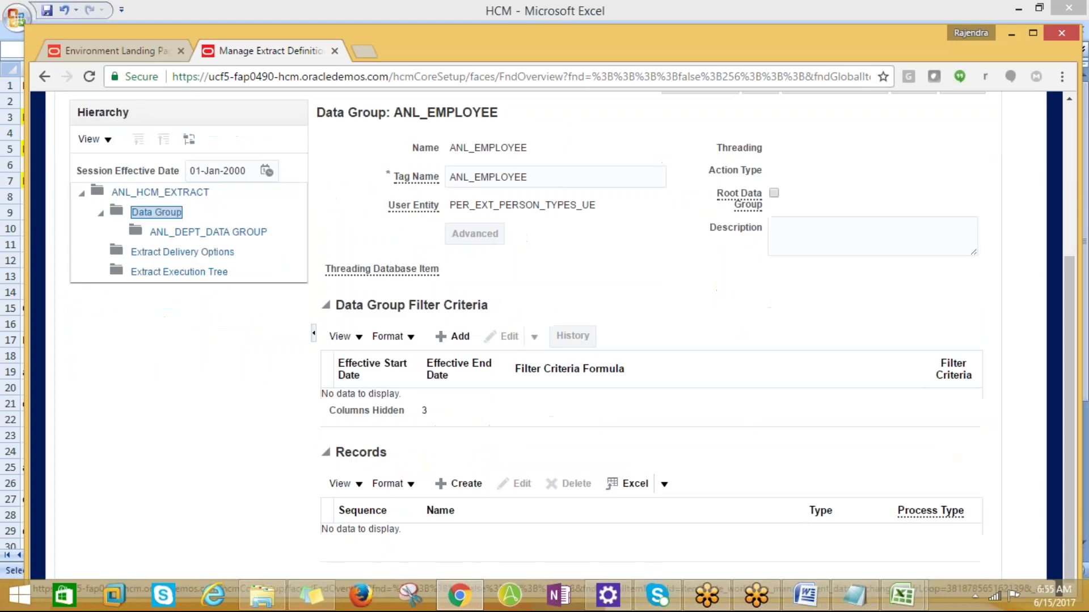
scroll(843, 107, "up", 5)
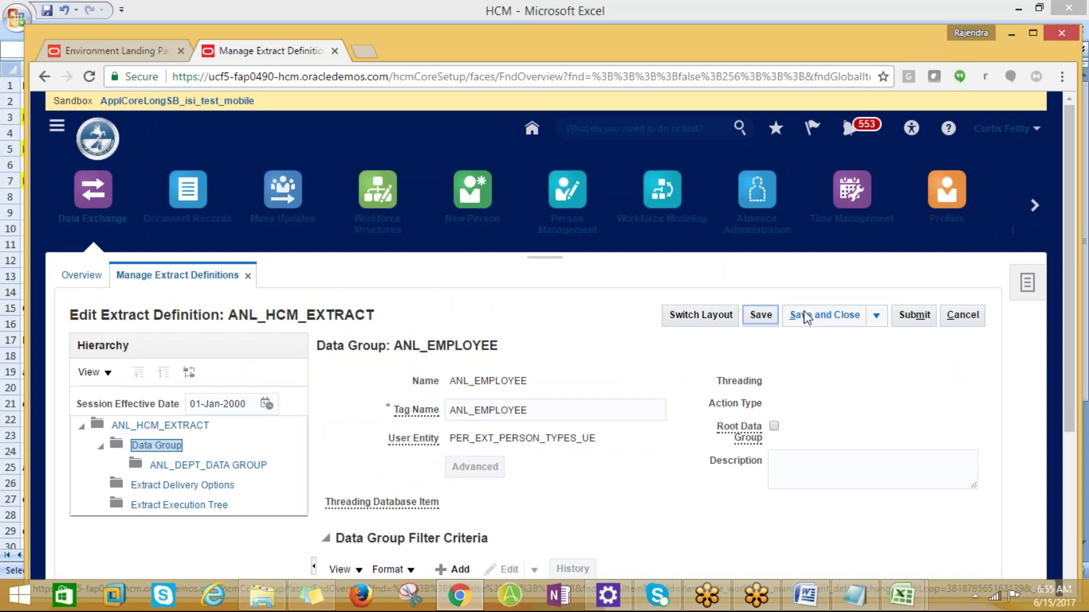
left_click(831, 317)
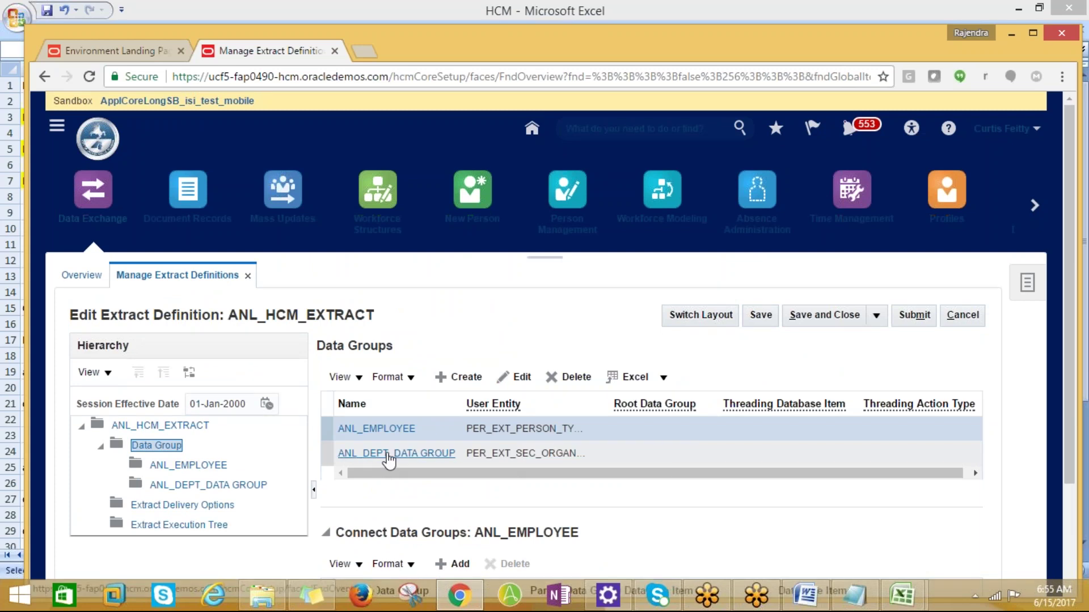
- Open ANL_DEPT_DATA GROUP, review its user entity, filter criteria and records, and leave it without saving
left_click(389, 454)
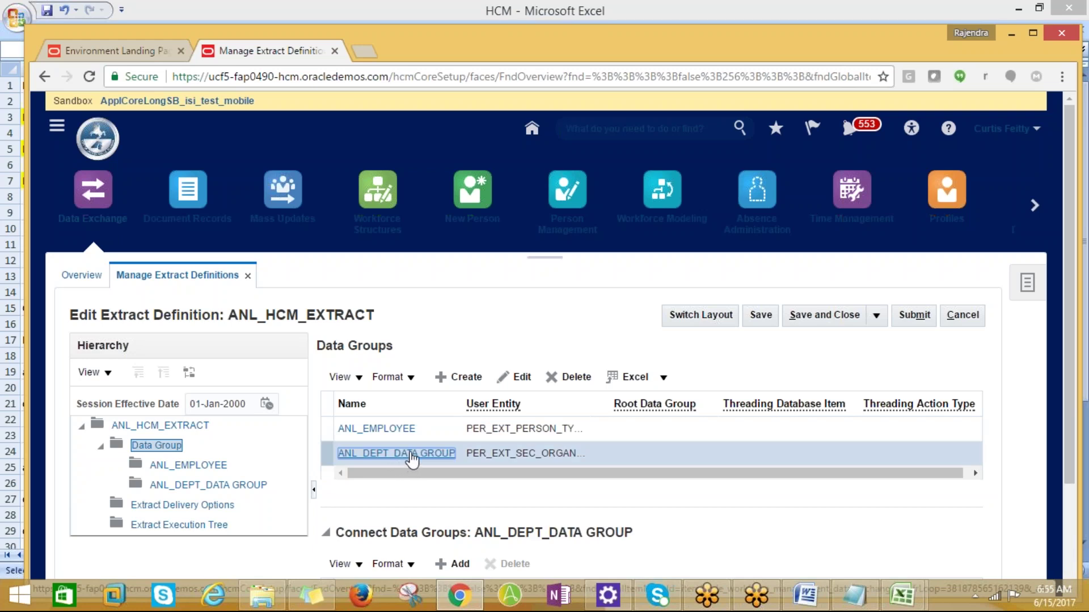
left_click(407, 461)
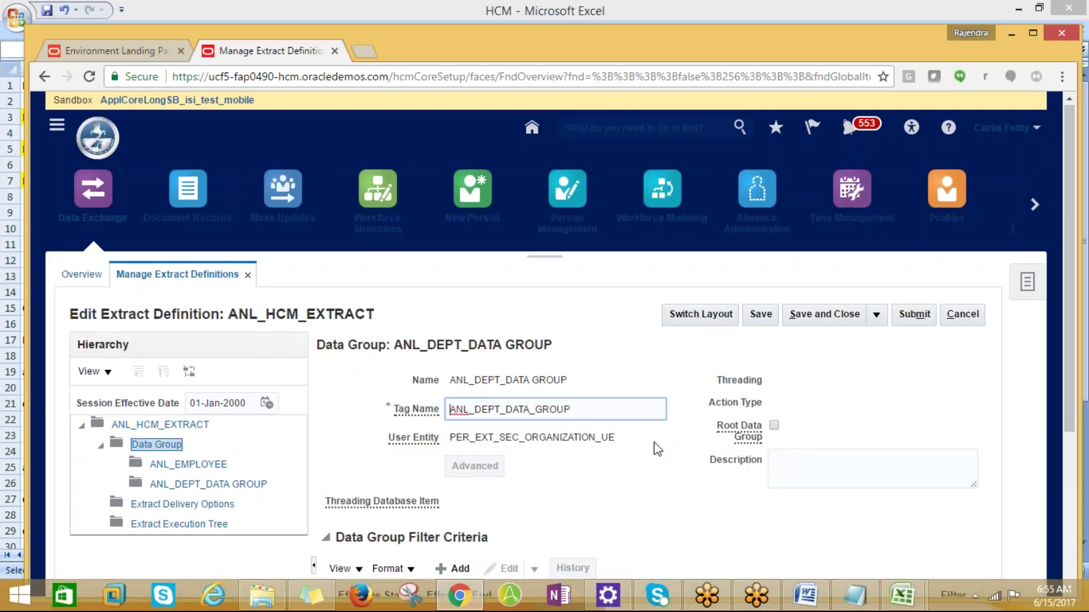
scroll(575, 380, "down", 1)
left_click(590, 355)
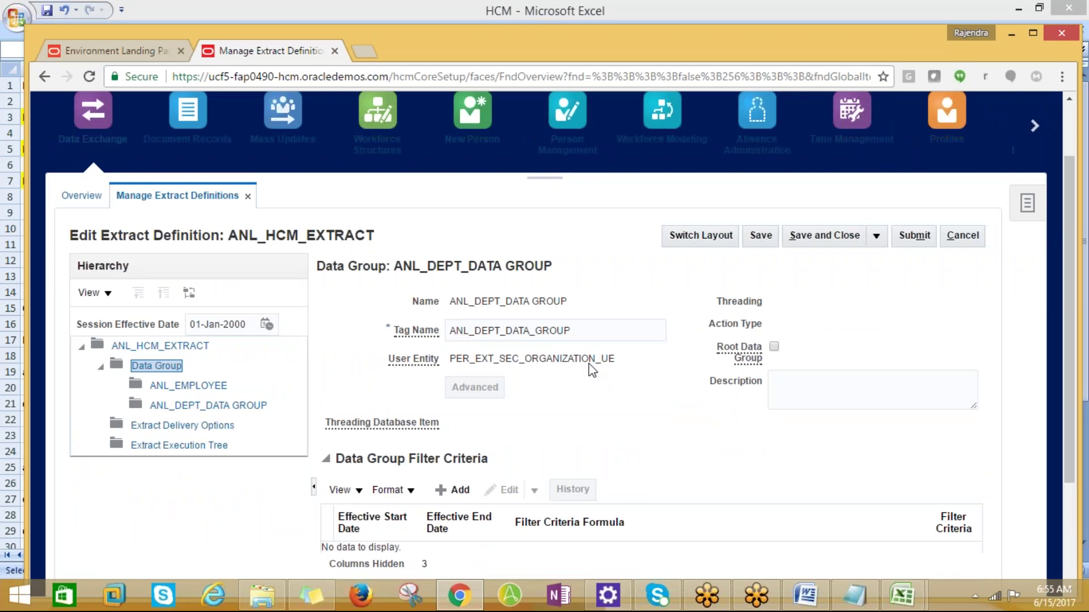
scroll(666, 416, "down", 1)
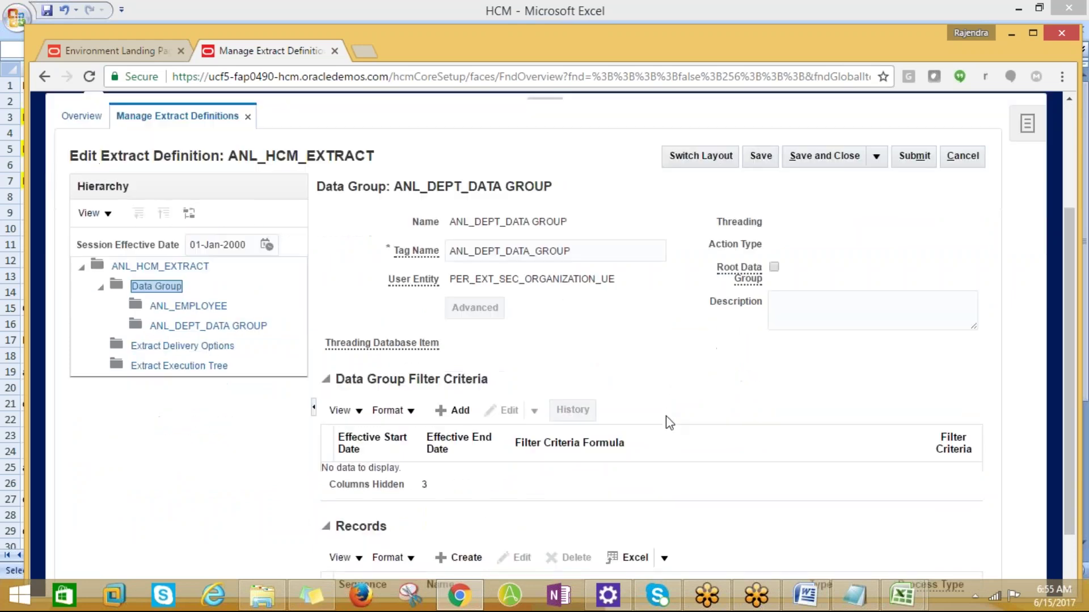
left_click_drag(456, 279, 632, 279)
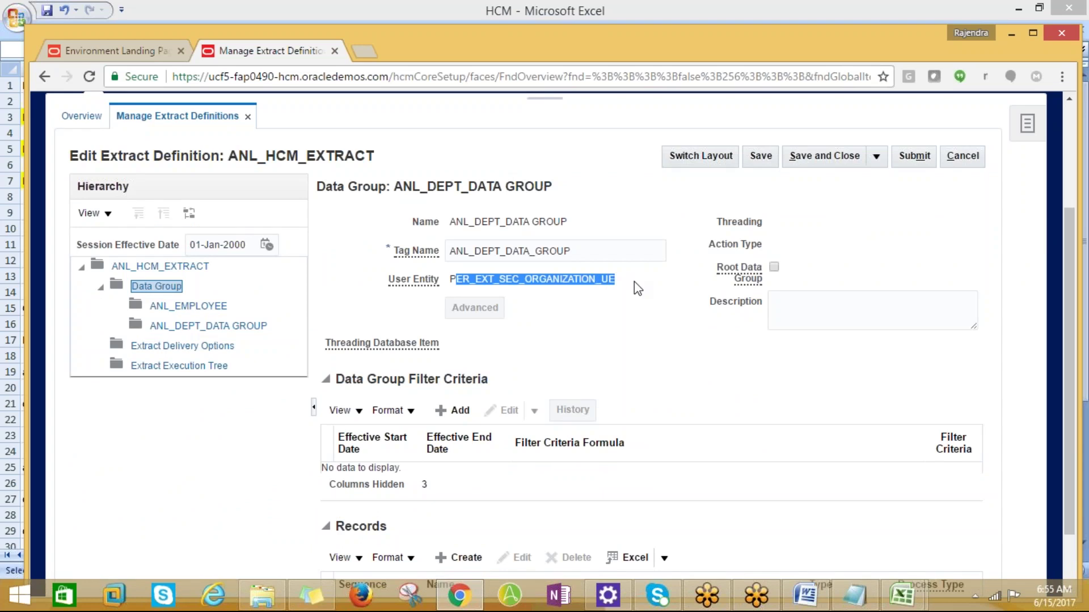
left_click(589, 250)
scroll(619, 316, "down", 1)
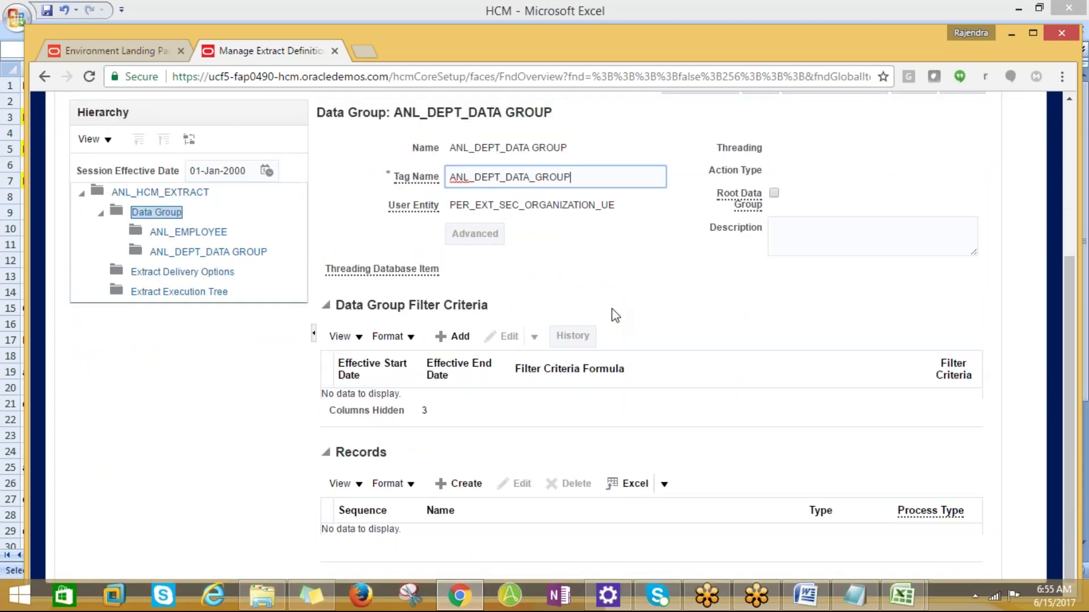
scroll(614, 316, "up", 3)
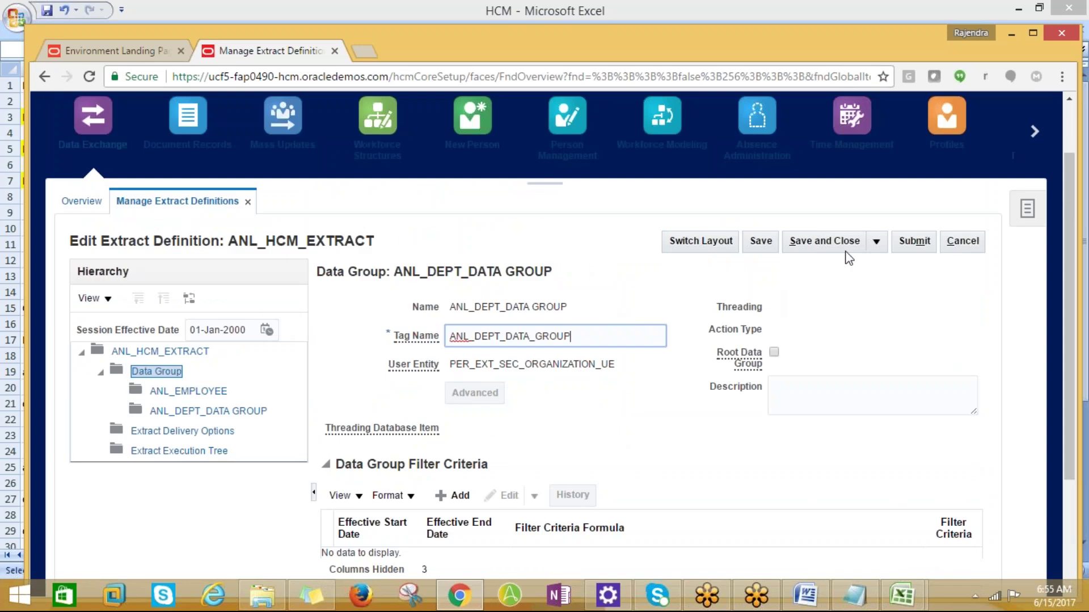
left_click(960, 246)
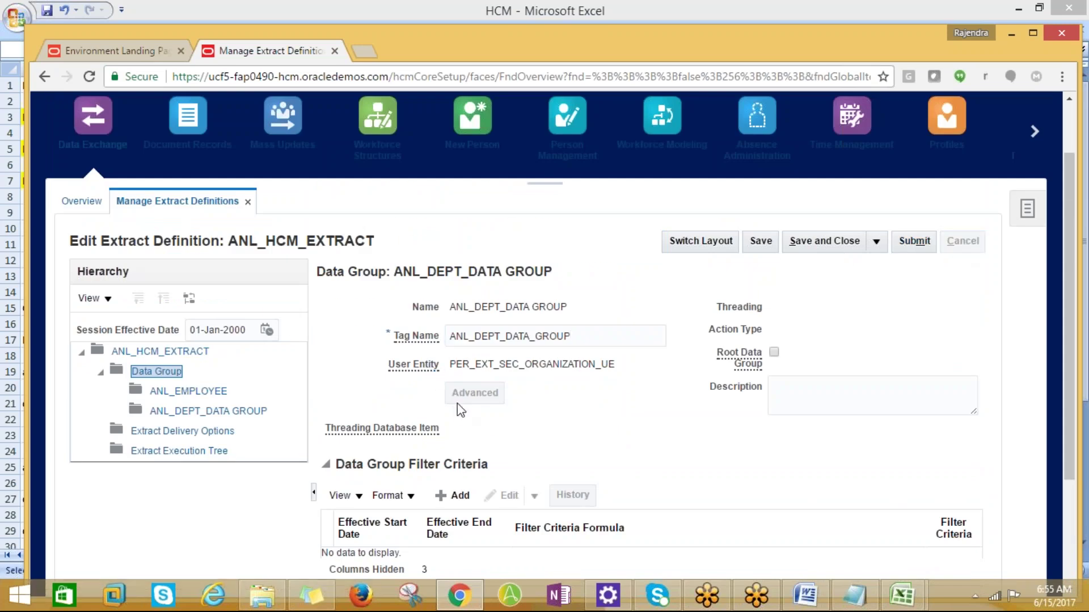
left_click(735, 368)
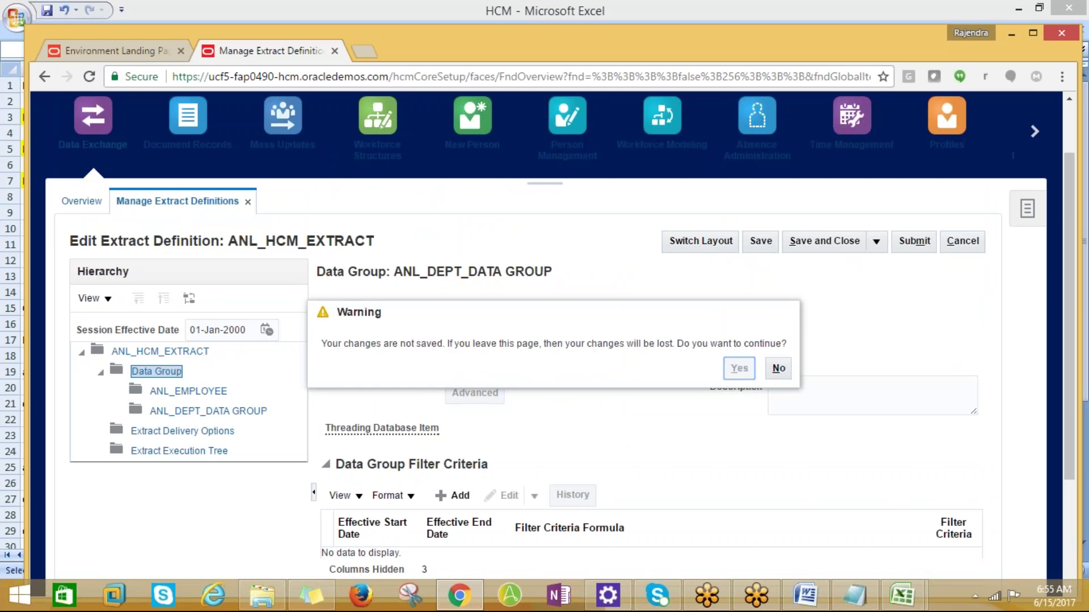
- Create a new extract data group named ANL_EMP_LOCATION, with the same tag name
left_click(456, 303)
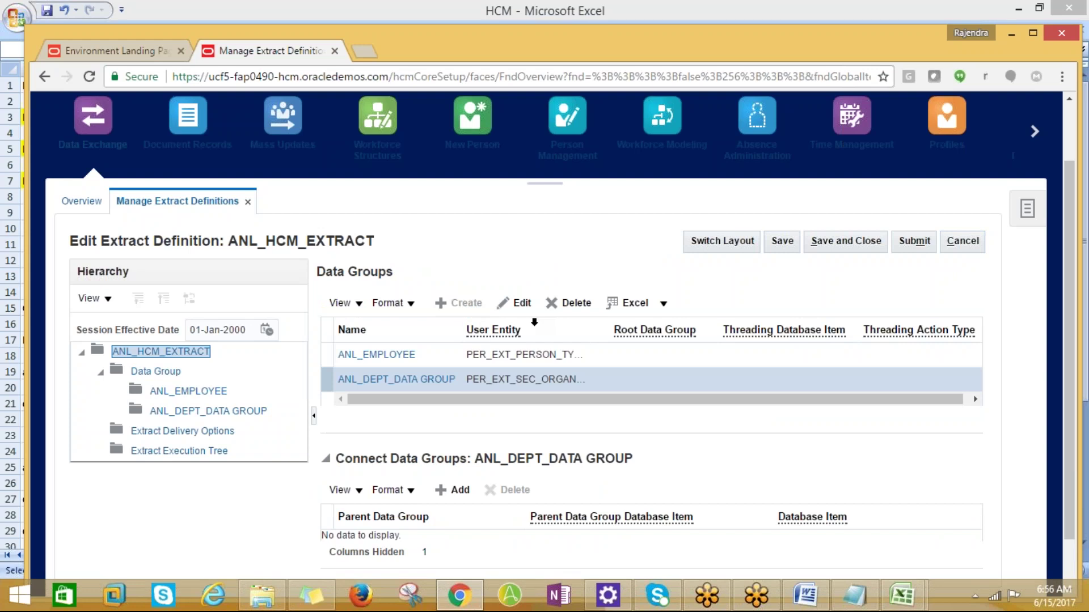
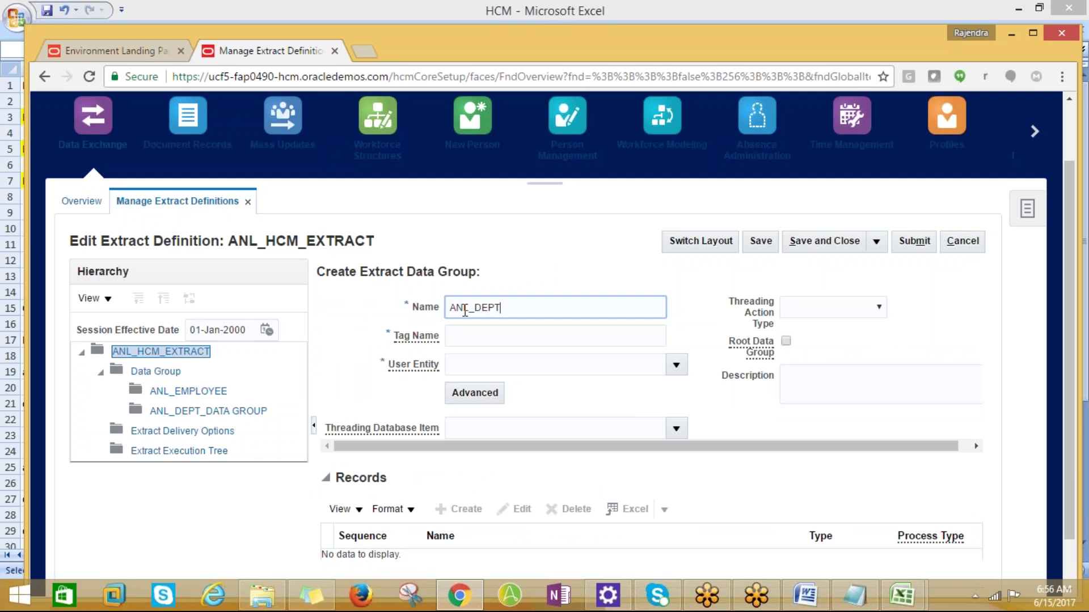
key("BackSpace")
key("BackSpace")
key("BackSpace")
type("CATION")
left_click(503, 343)
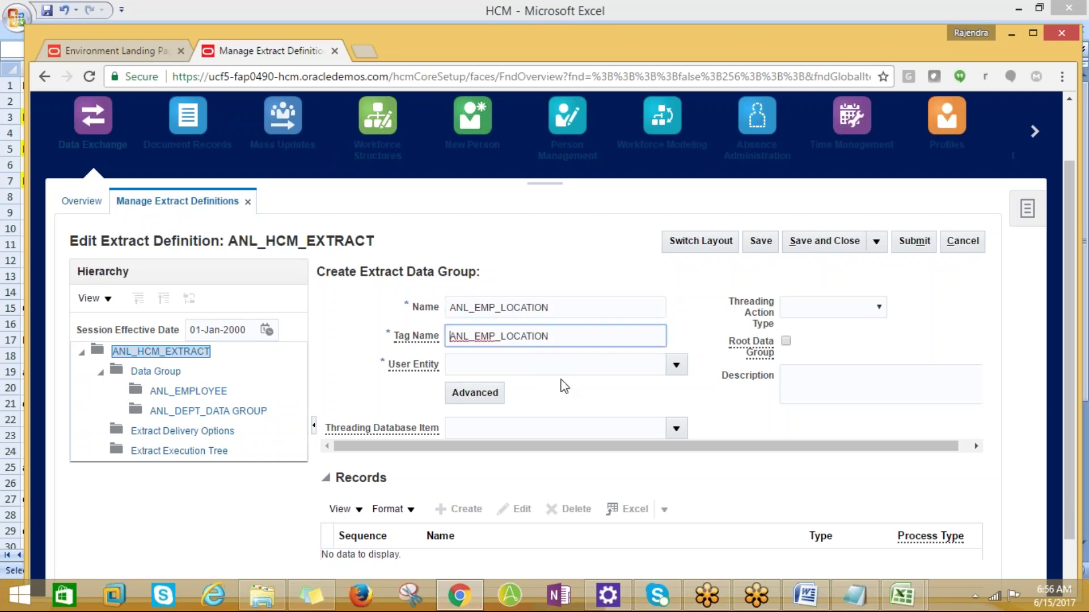
- Search for user entities matching per% for the ANL_EMP_LOCATION data group
left_click(676, 366)
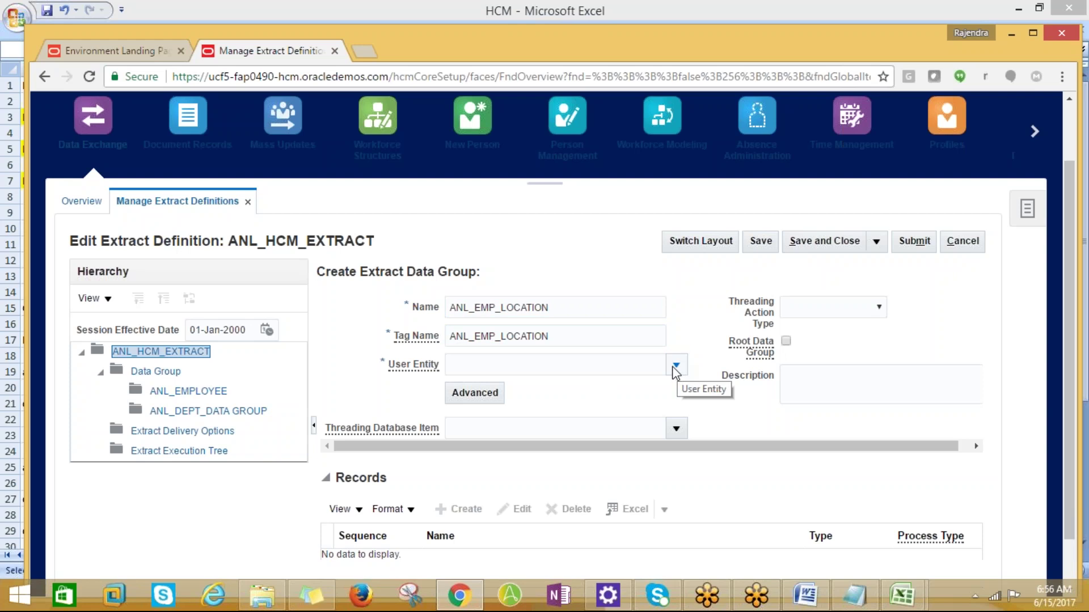
left_click(674, 367)
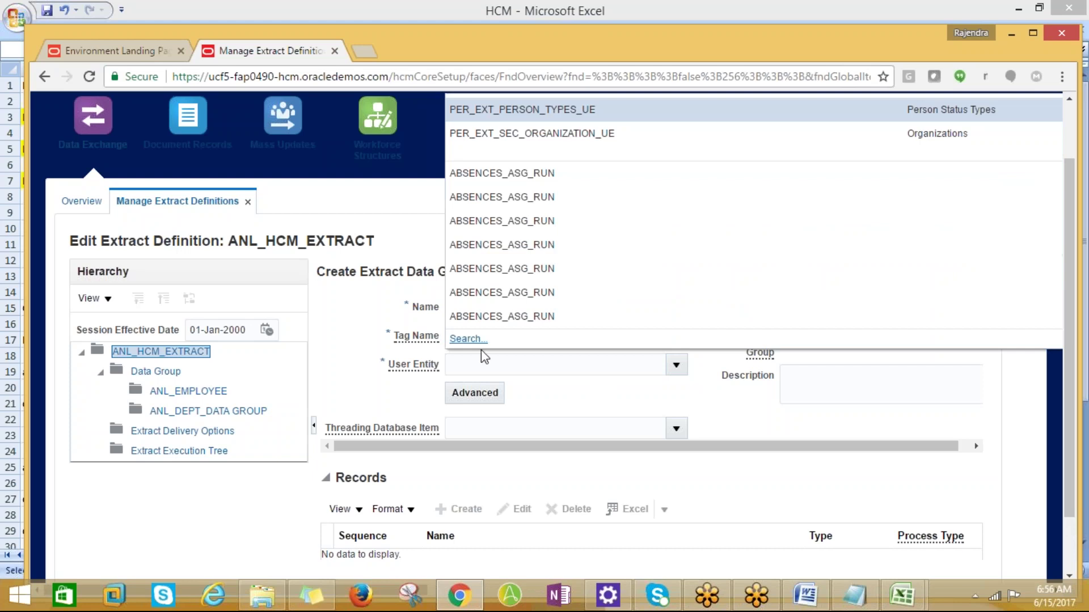
left_click(483, 341)
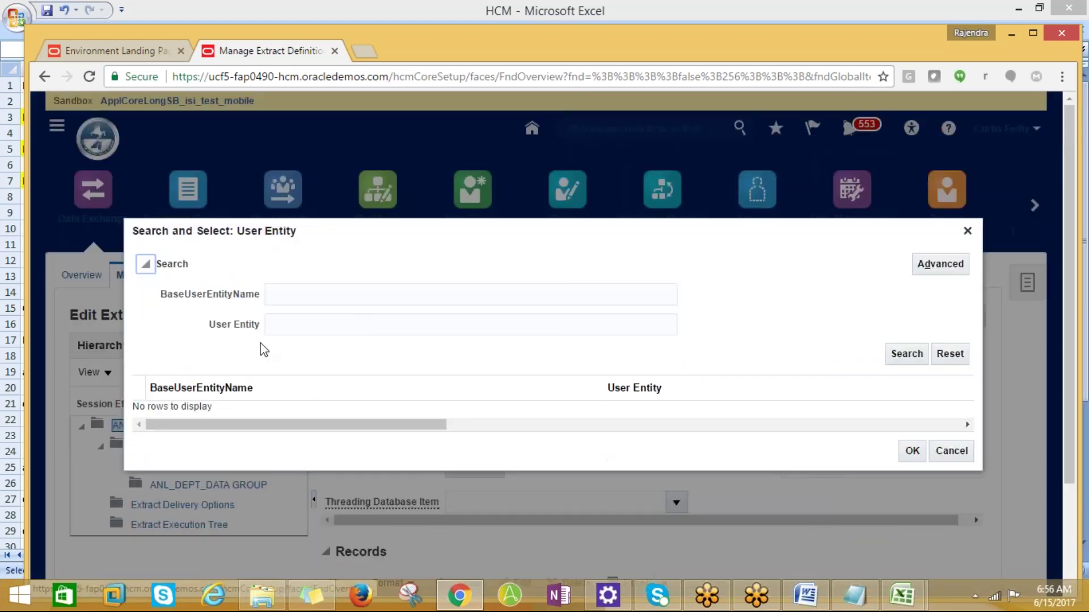
left_click(271, 331)
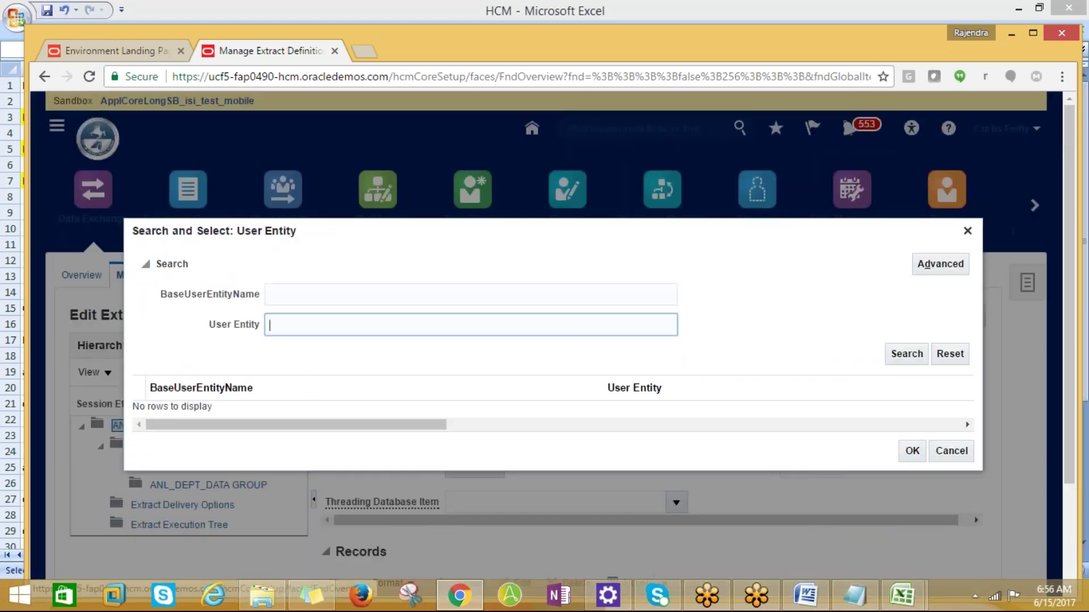
type("per%")
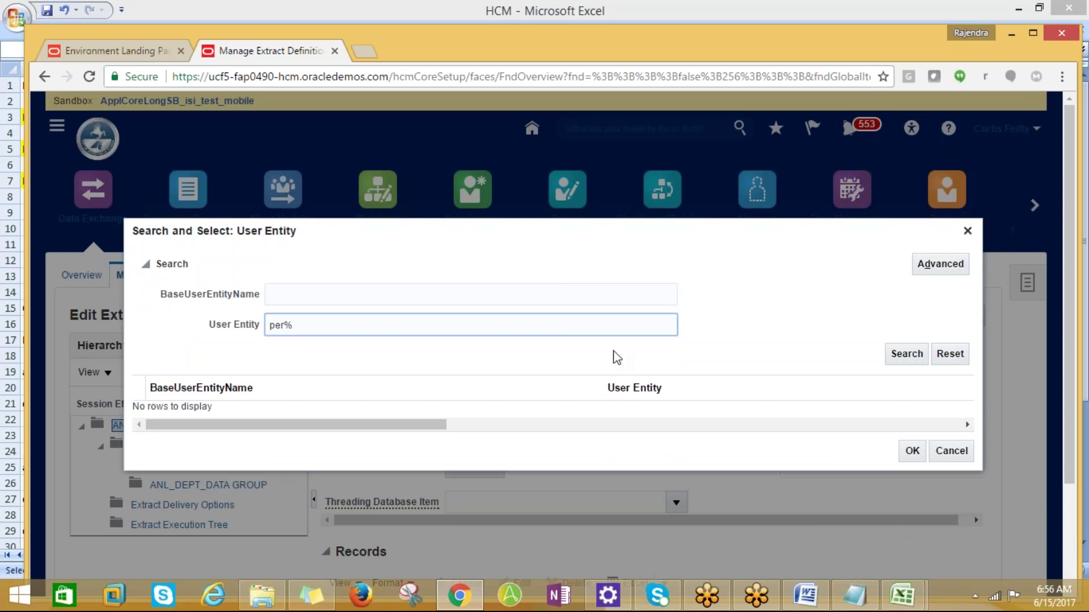
left_click(919, 356)
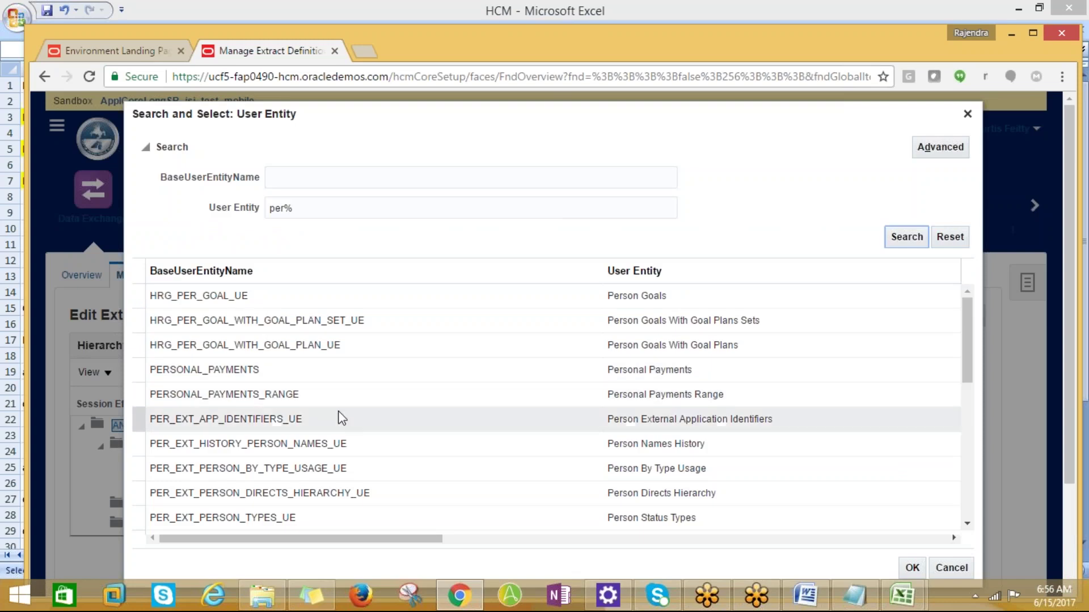
- Choose PER_PER_CONTACTS_UE (Person Contacts) as the user entity, and save and close the new data group
scroll(341, 417, "down", 3)
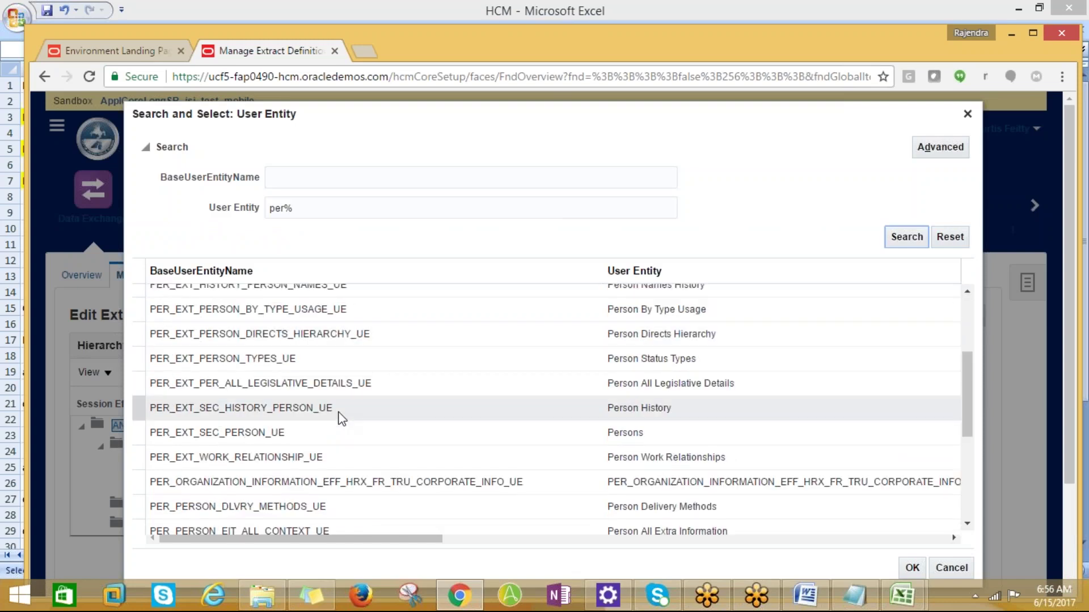
scroll(340, 419, "down", 2)
scroll(341, 419, "down", 2)
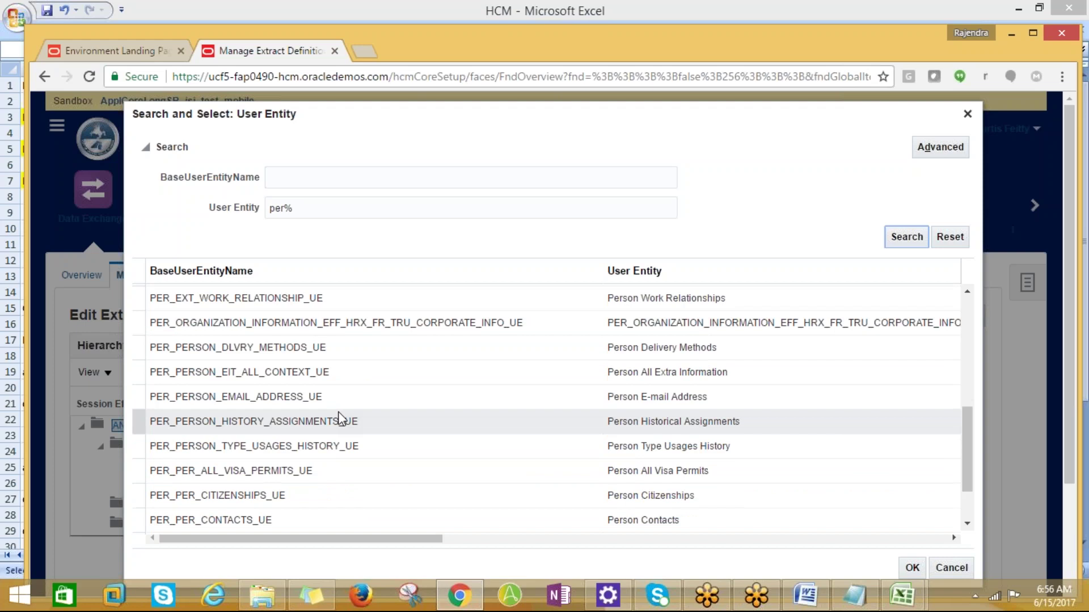
scroll(341, 420, "down", 2)
left_click(258, 520)
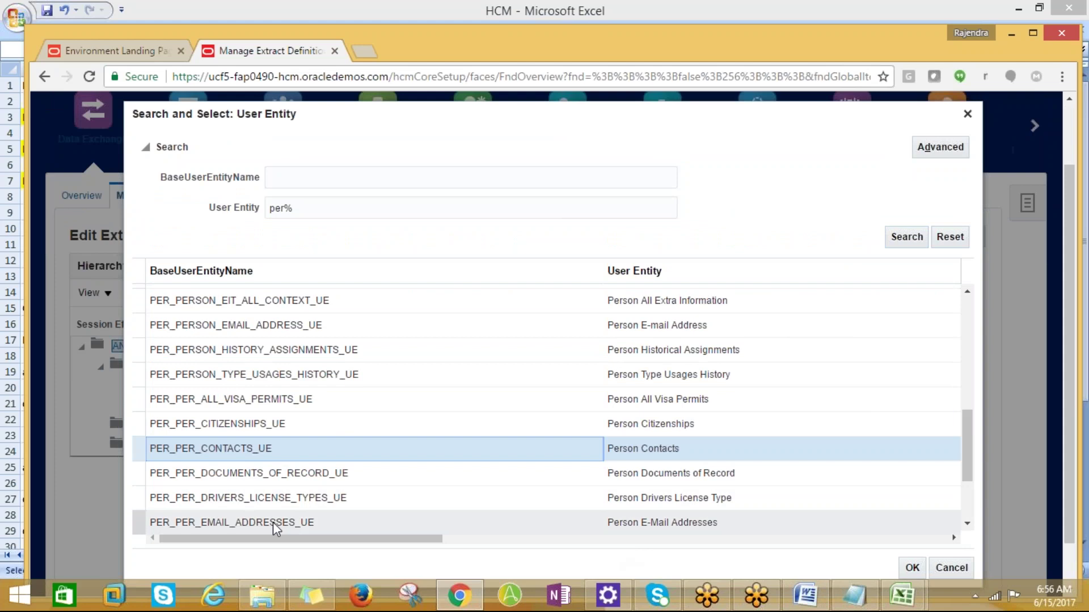
left_click(914, 567)
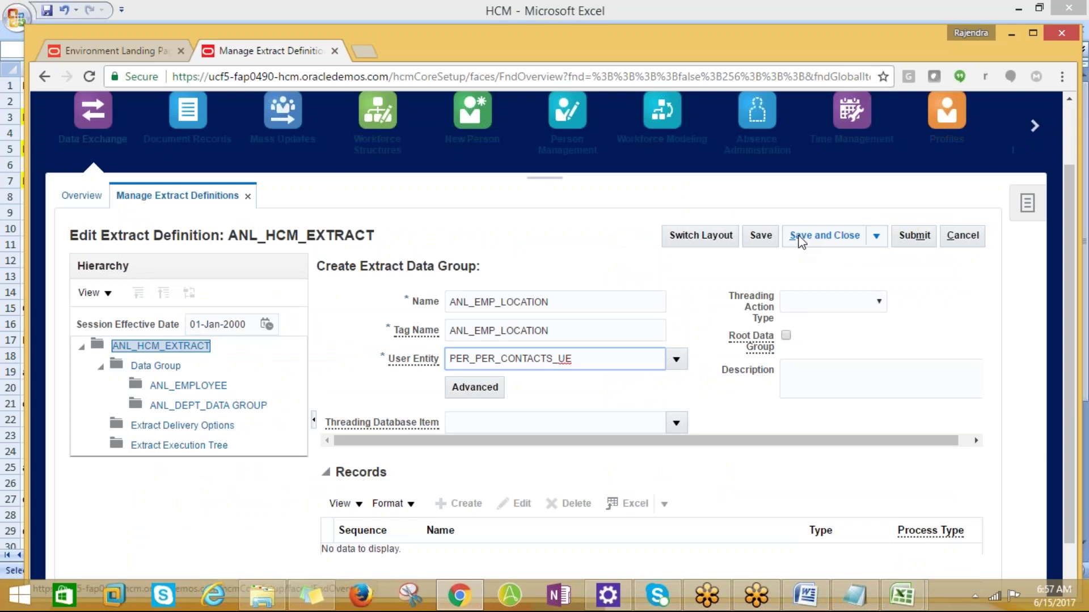
left_click(827, 237)
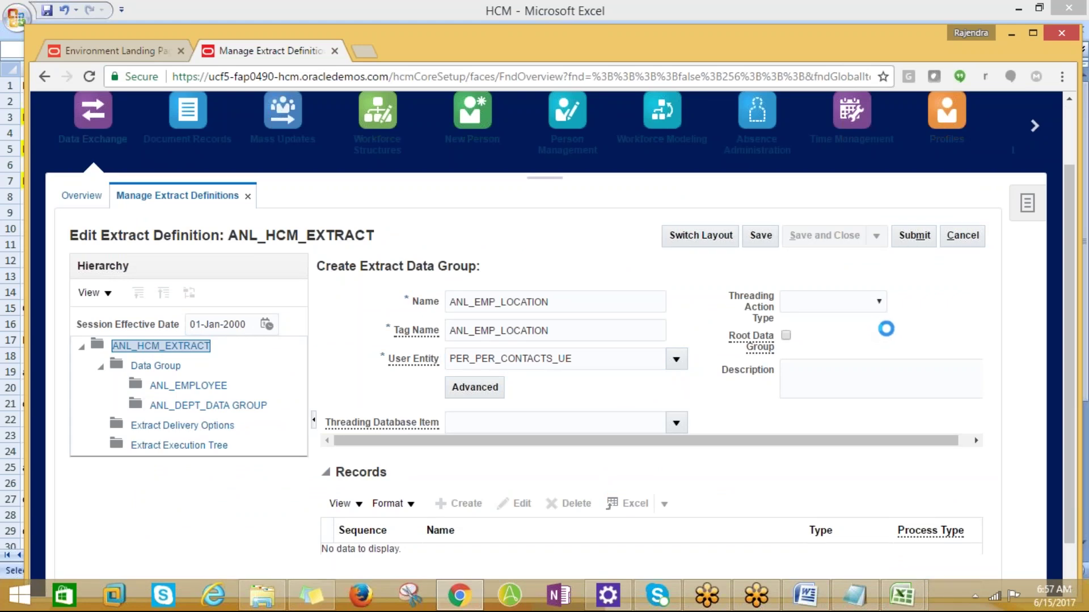
- Check the workbook notes in Excel, and in Chrome add a connection for ANL_EMP_LOCATION with ANL_EMPLOYEE as the parent data group
key("alt+Tab")
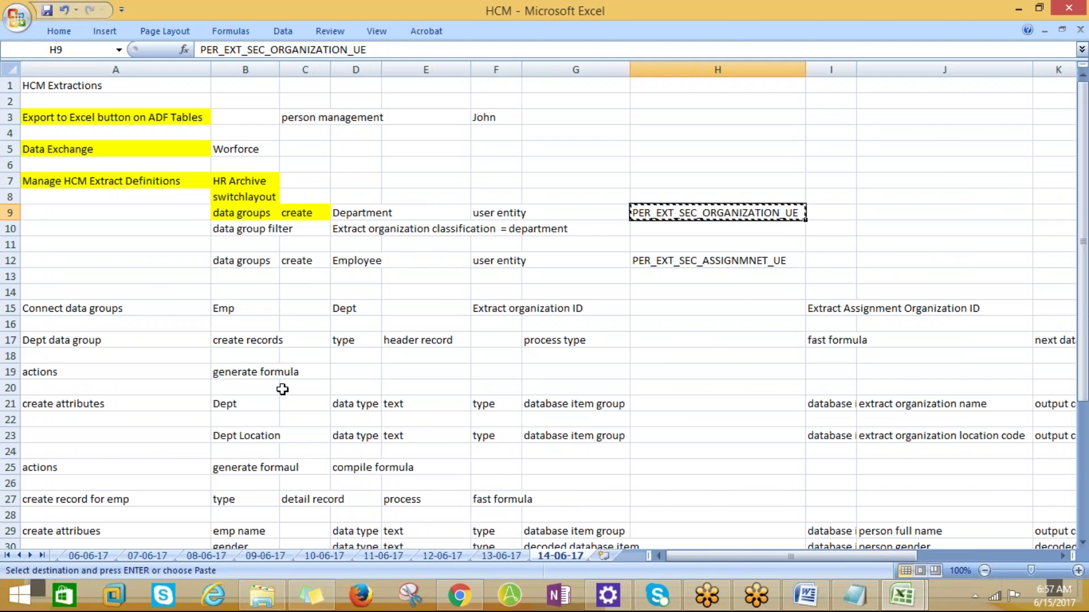
key("alt+Tab")
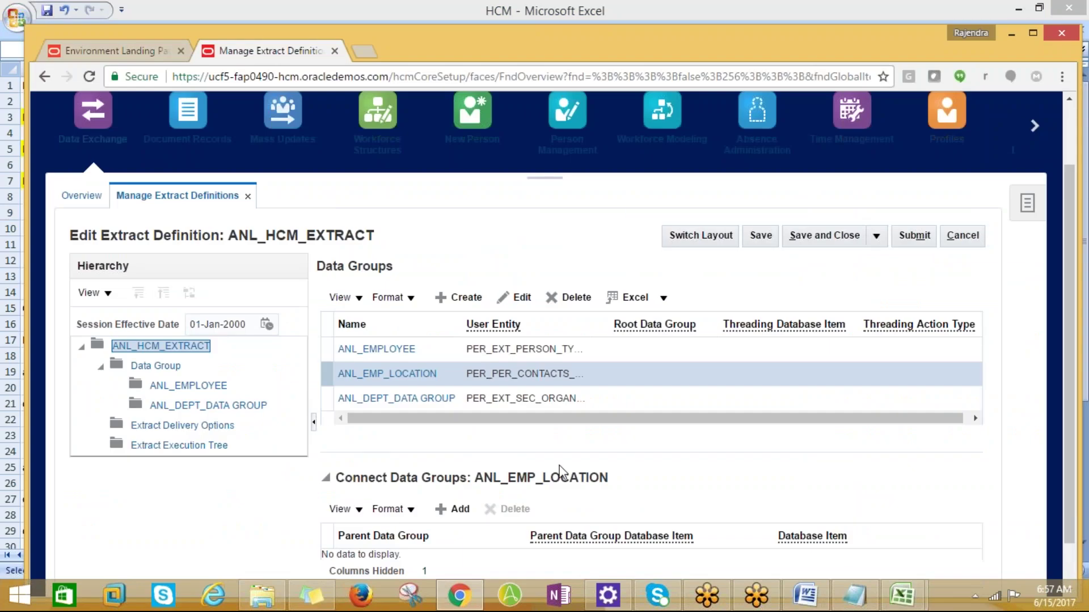
scroll(559, 469, "down", 1)
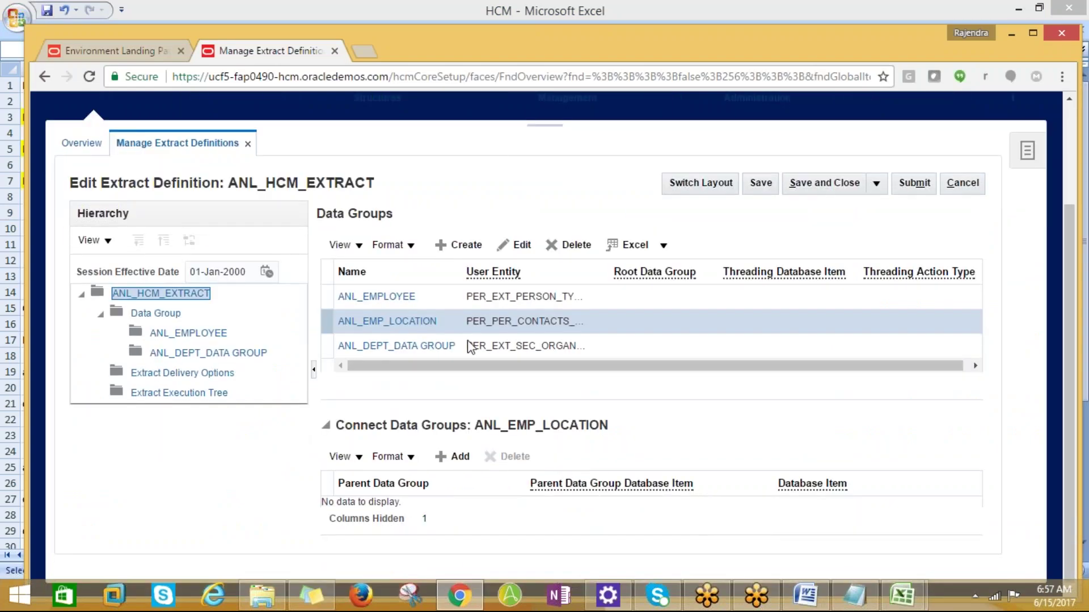
left_click(453, 460)
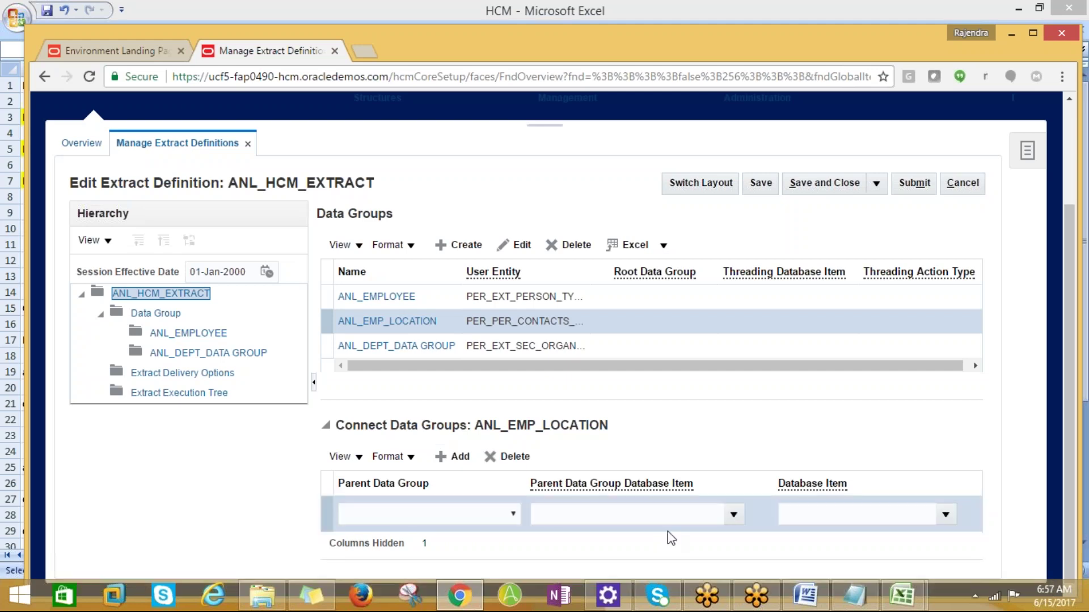
left_click(504, 515)
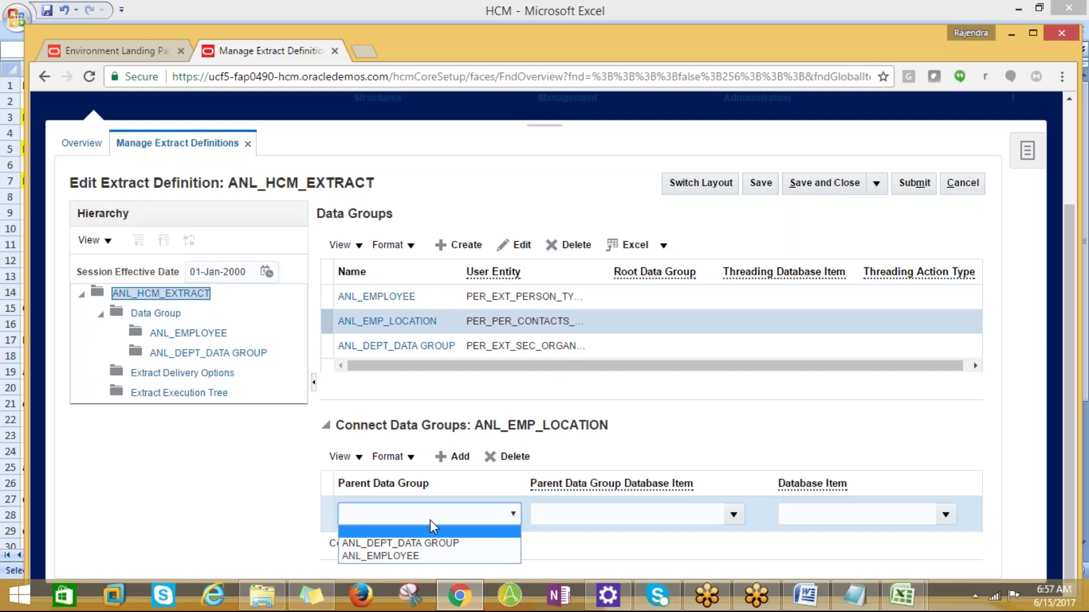
left_click(378, 559)
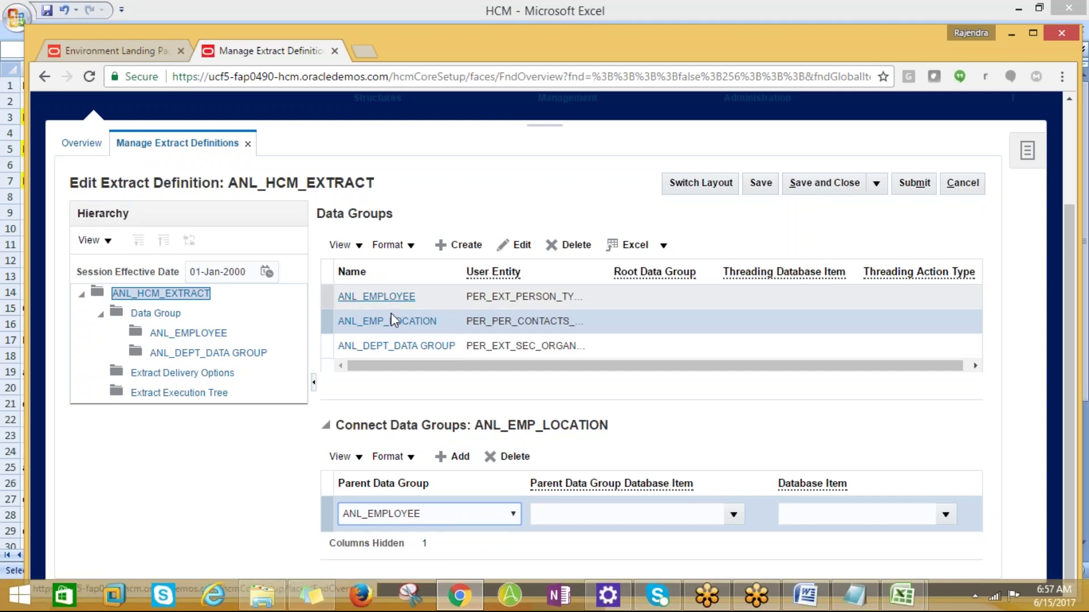
- Set the connection's parent database item to Extract Person Type Person Type Id and its database item to Person Contact Attribute19
left_click(722, 514)
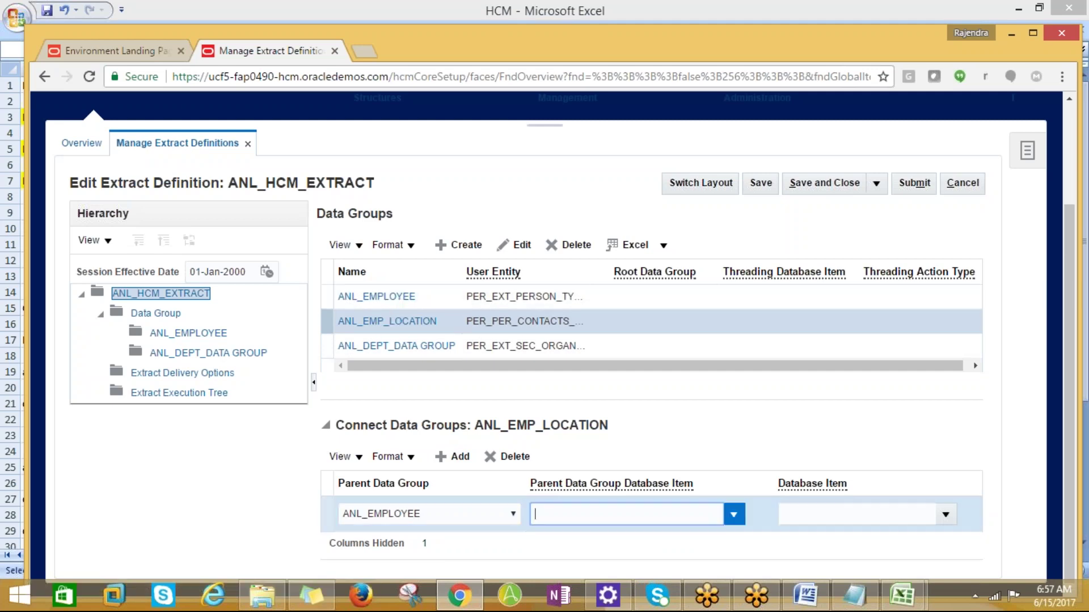
left_click(734, 515)
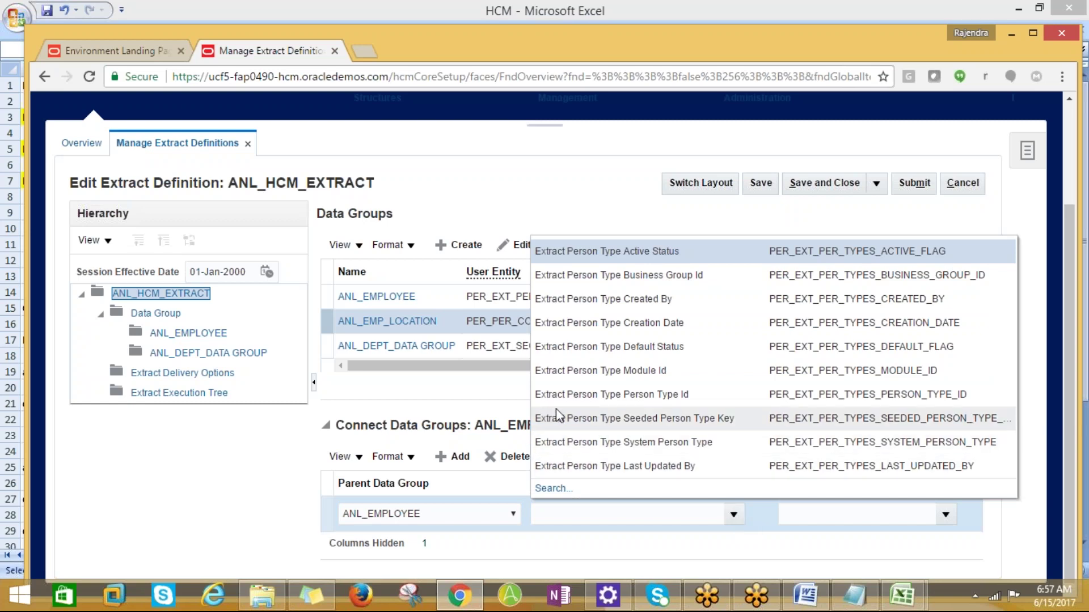
left_click(600, 404)
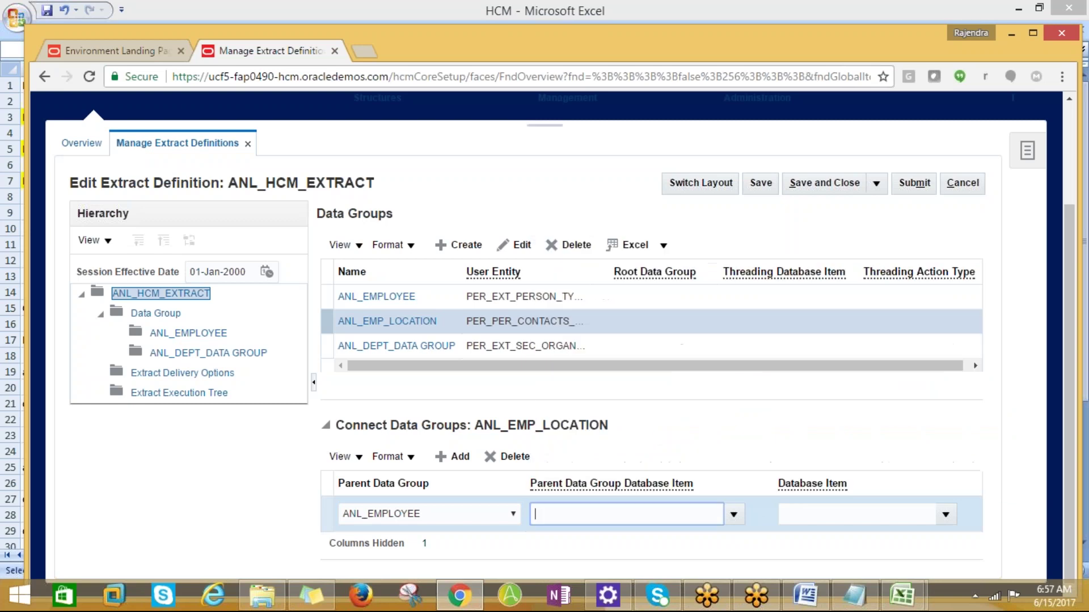
left_click(946, 514)
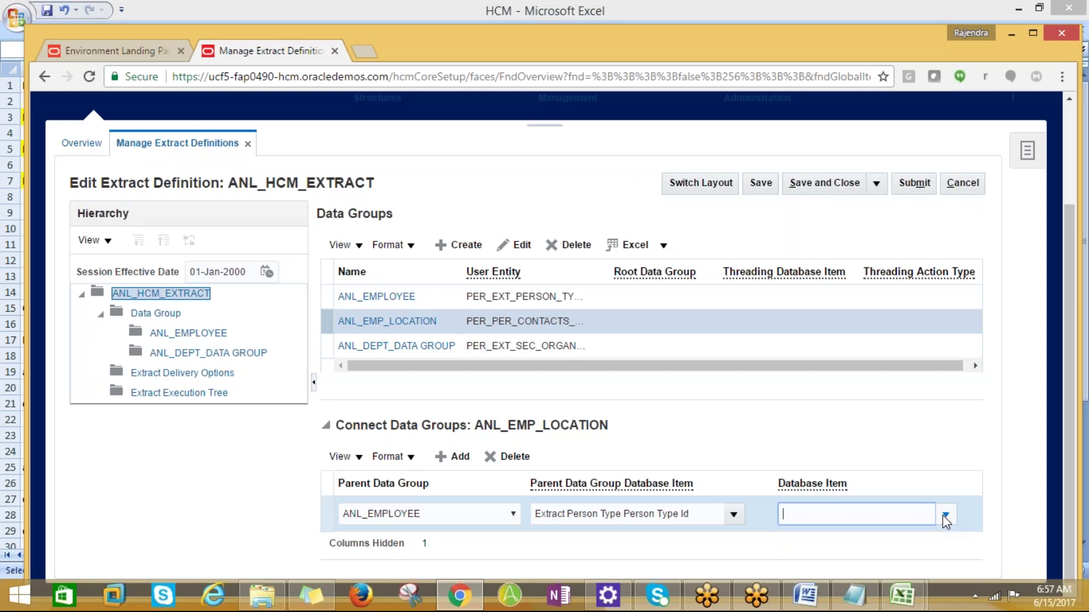
left_click(945, 516)
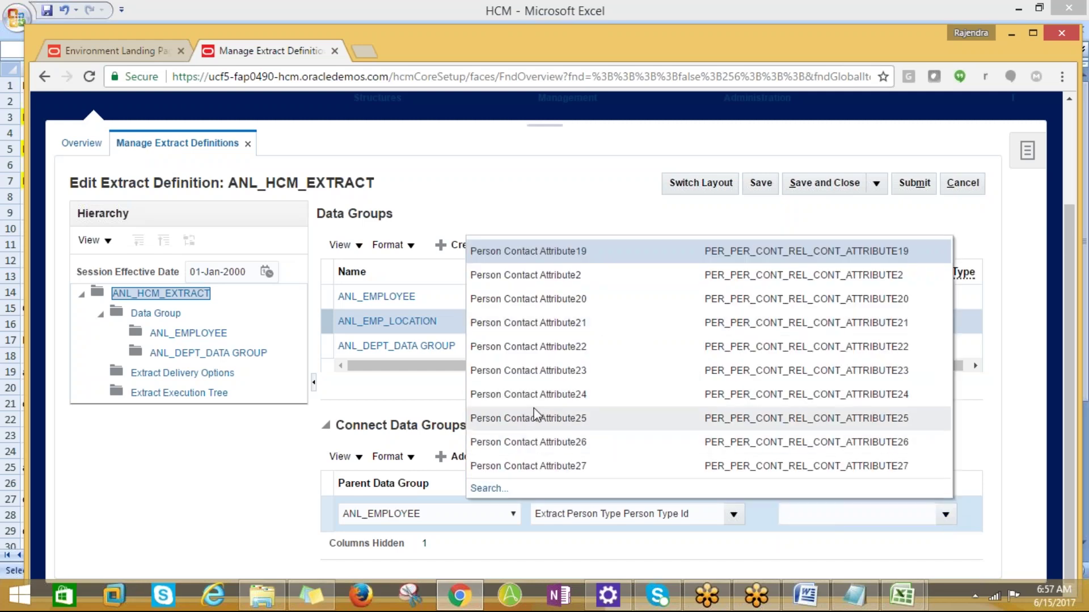
left_click(526, 255)
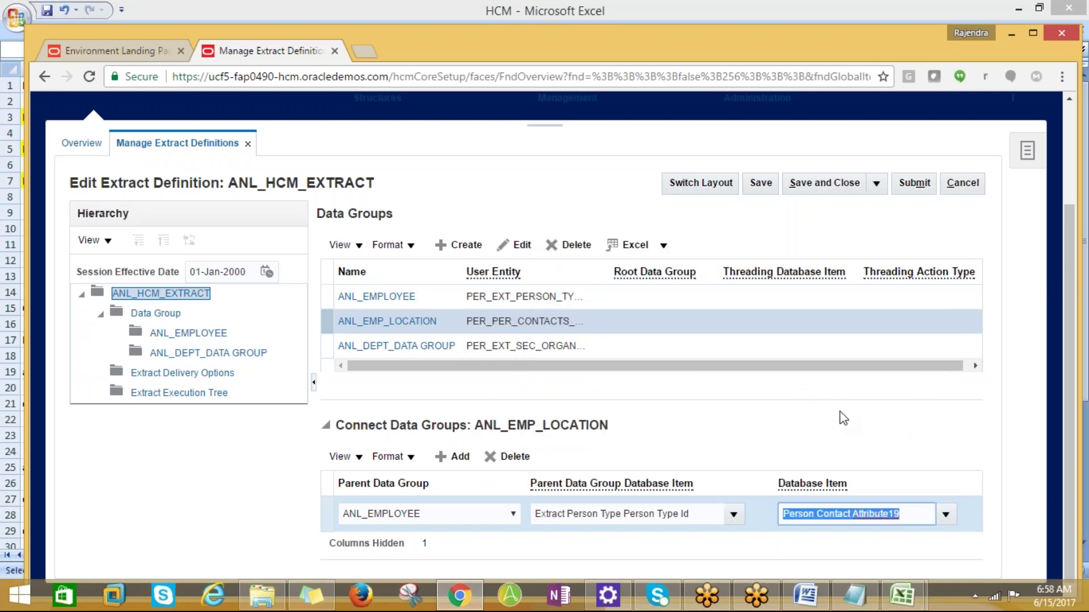
- Switch to the Excel workbook and fill the Connect data groups cell A15 with yellow, then review the Dept data group notes
key("alt+Tab")
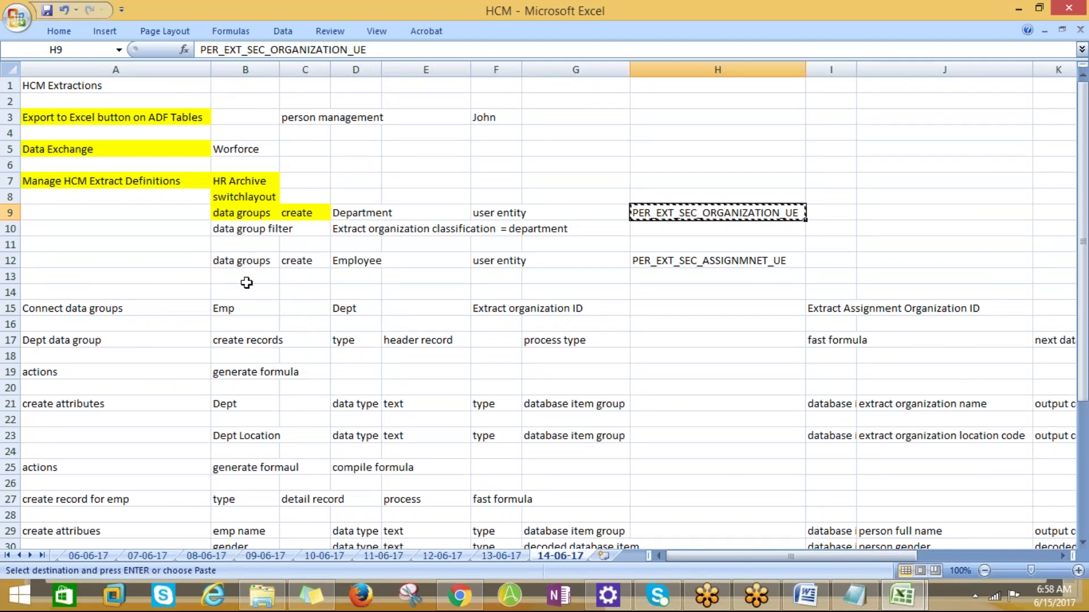
left_click(32, 312)
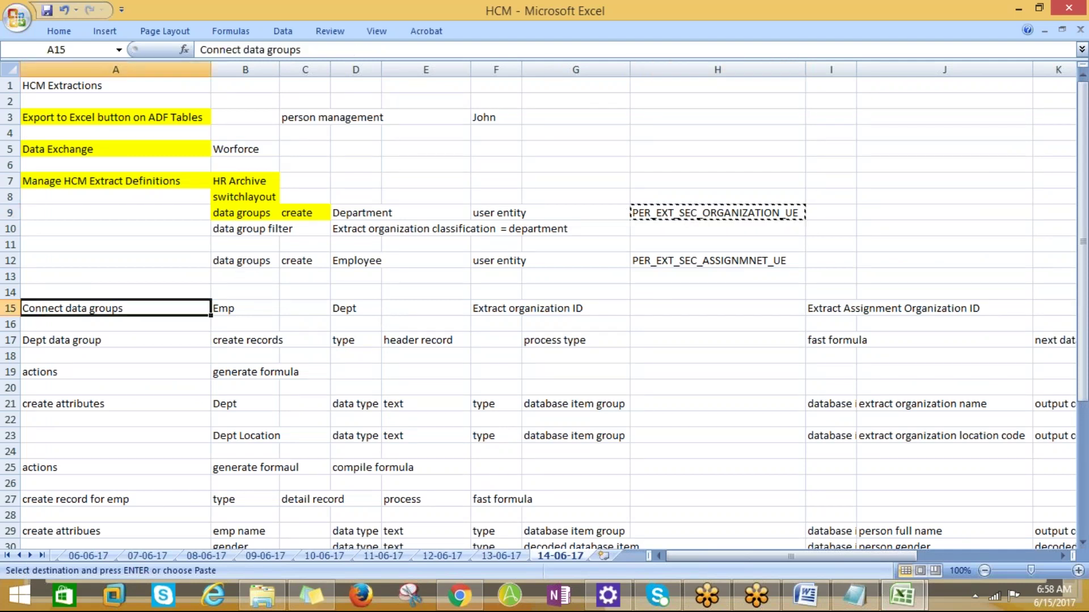
left_click(47, 34)
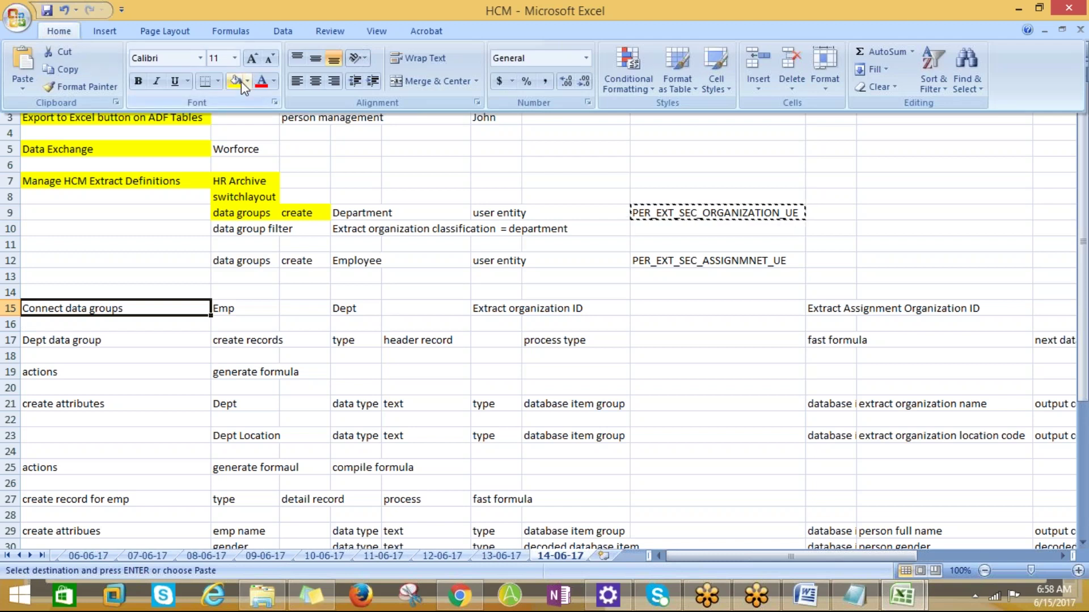
left_click(189, 68)
left_click(67, 343)
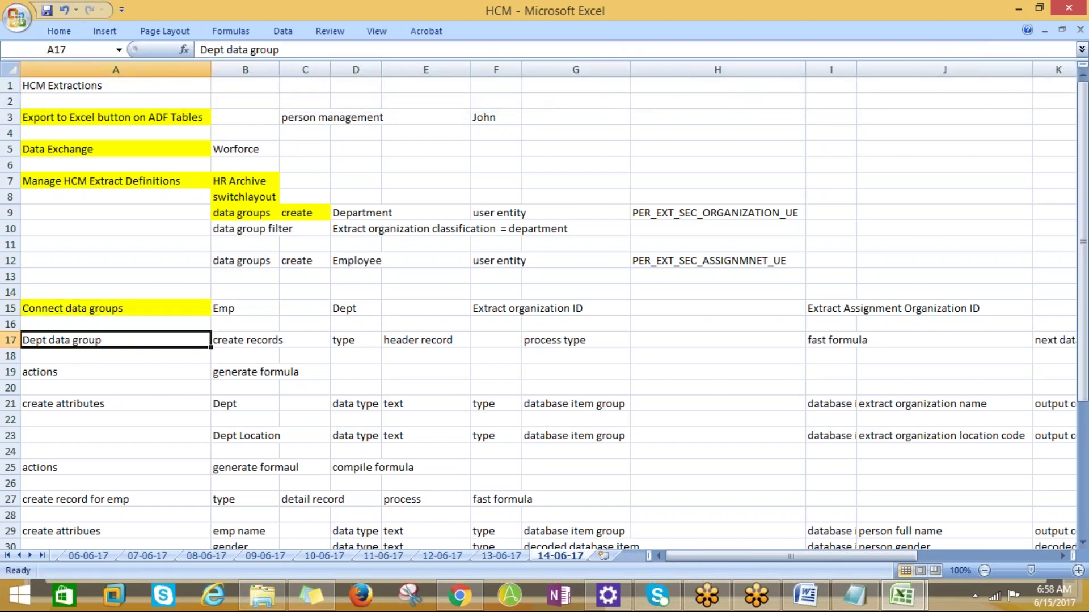
scroll(623, 481, "down", 1)
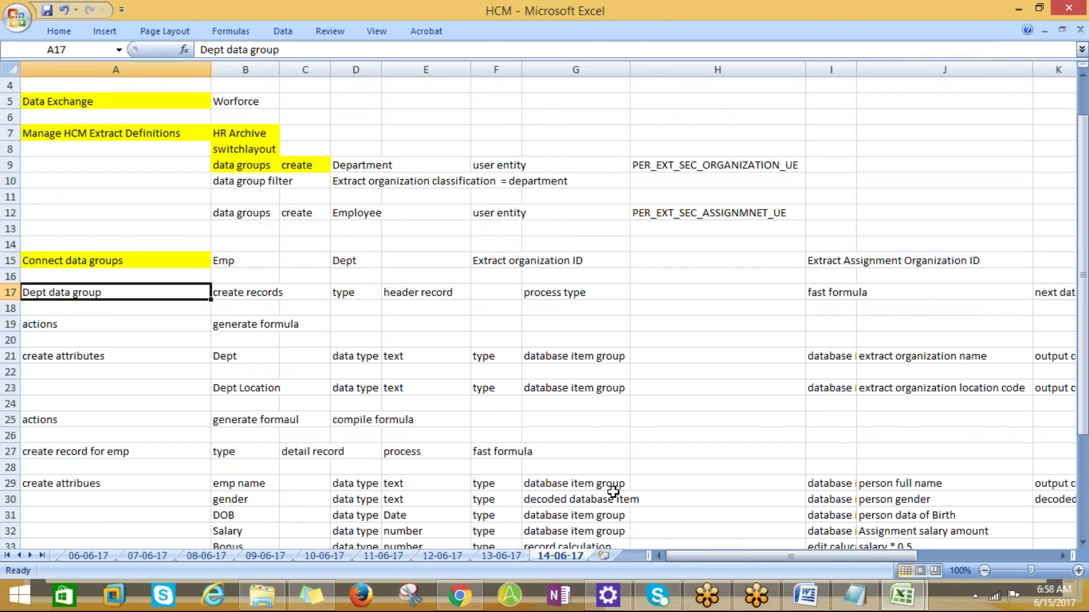
- Switch back to Chrome and save the ANL_HCM_EXTRACT definition with its new ANL_EMP_LOCATION connection
key("alt+Tab")
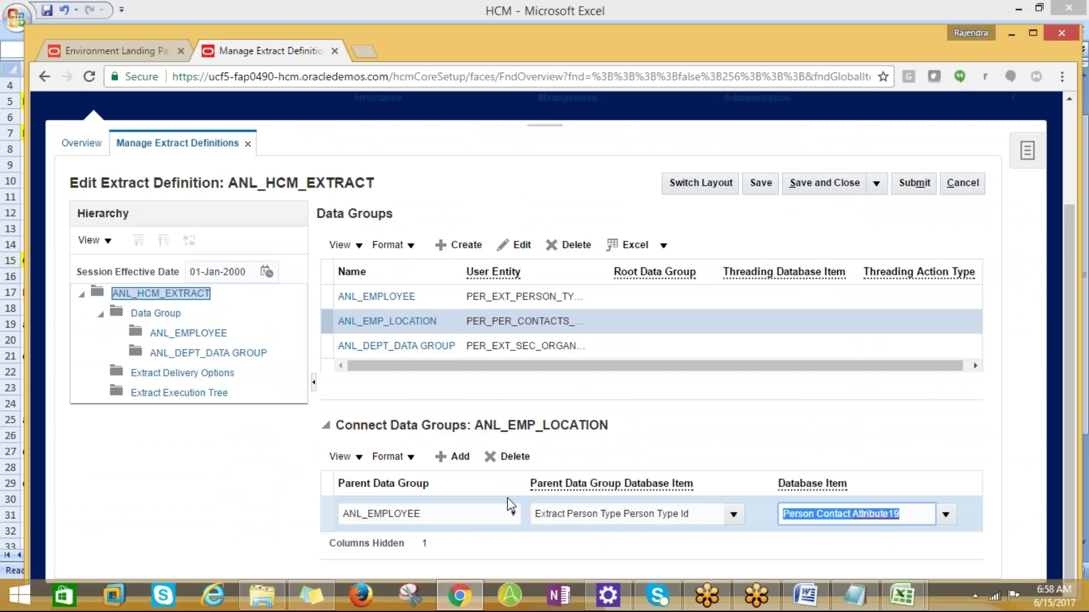
left_click(760, 182)
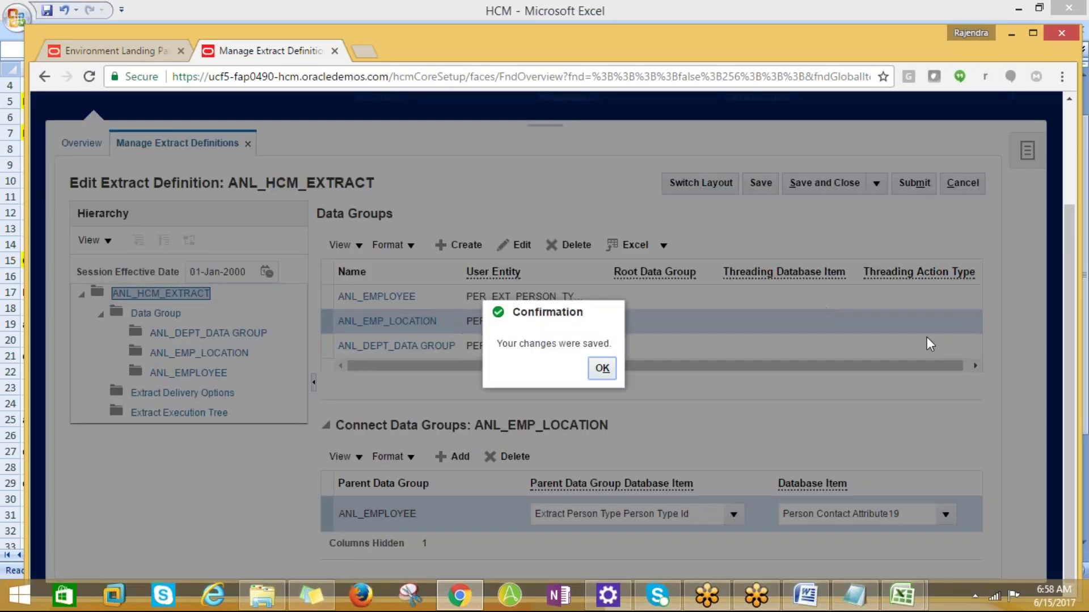
left_click(603, 368)
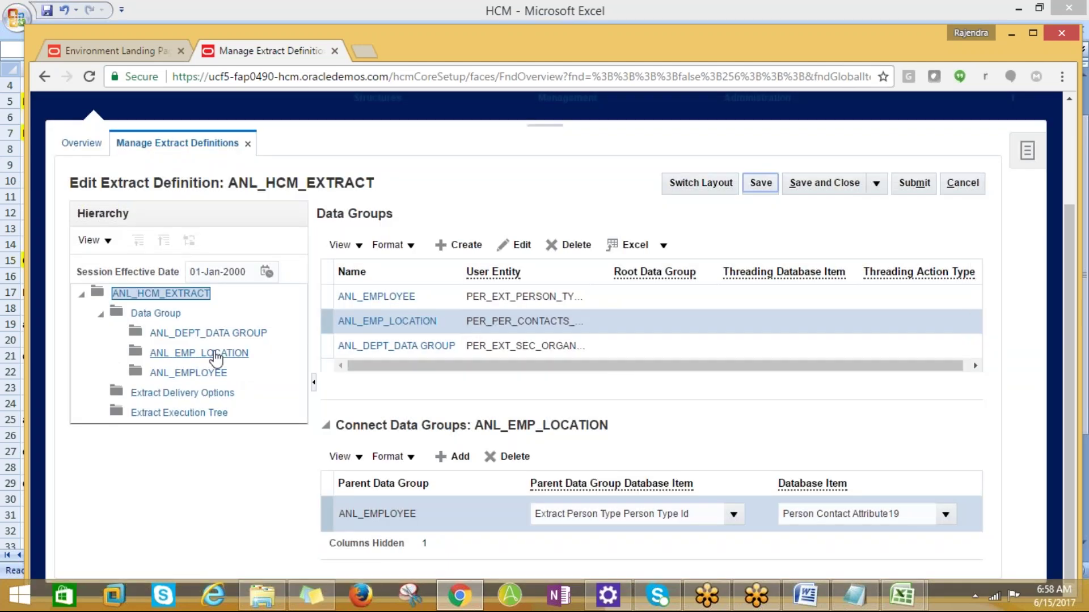
- Open the ANL_EMP_LOCATION data group, check the workbook's record notes in Excel, and start a new extract record in Chrome
left_click(215, 356)
key("alt+Tab")
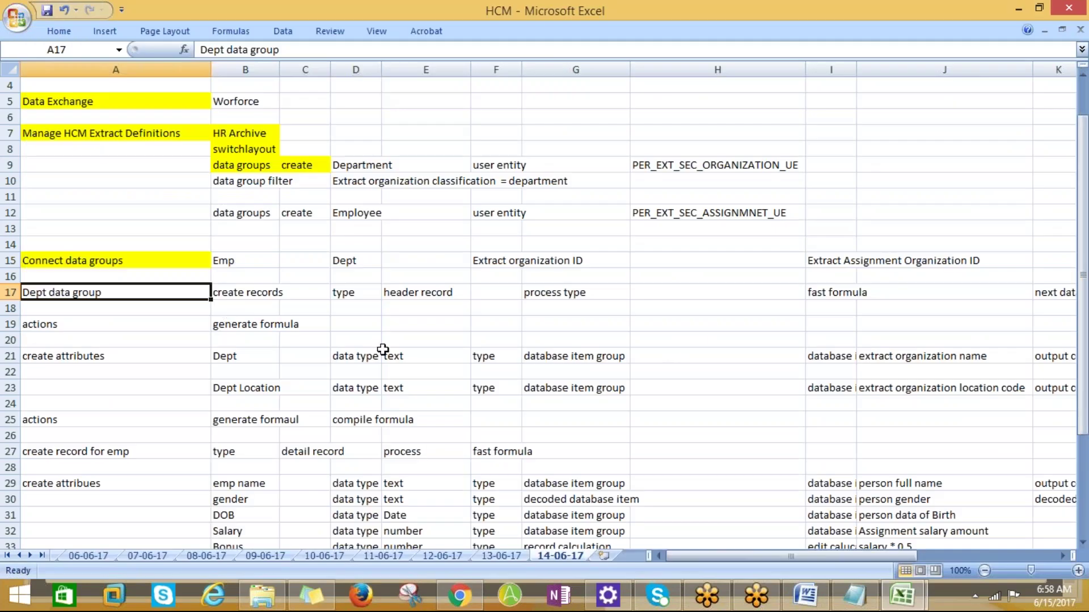
key("alt+Tab")
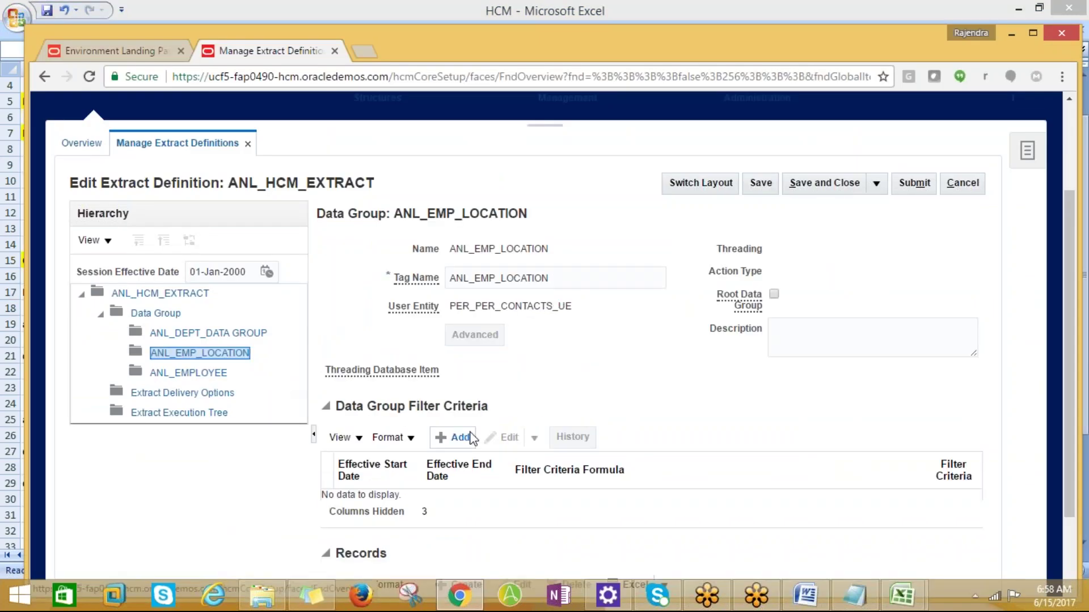
scroll(475, 440, "down", 2)
scroll(475, 440, "down", 1)
key("alt+Tab")
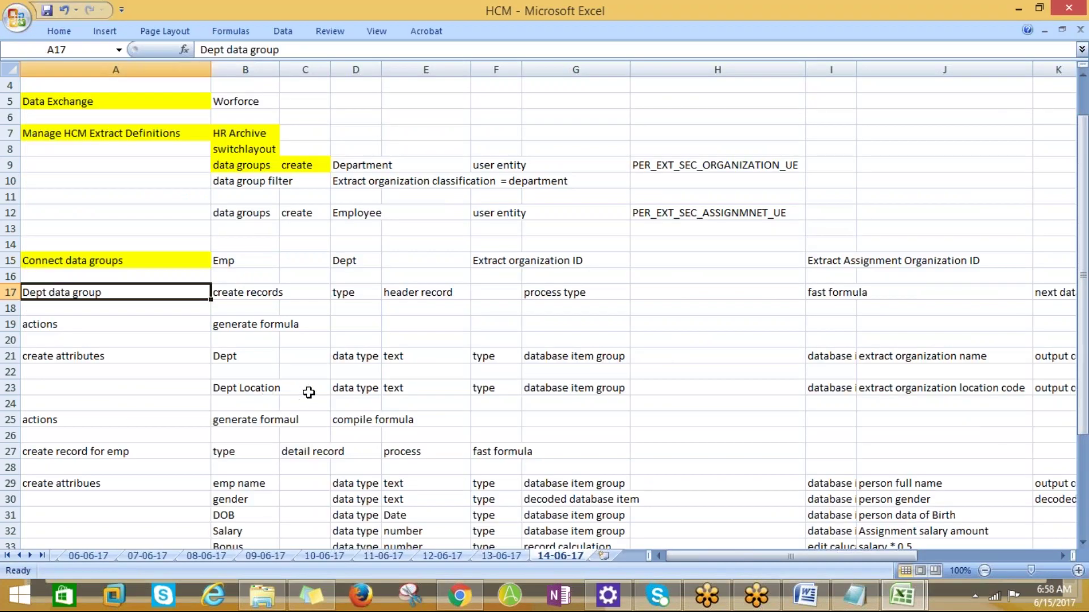
key("alt+Tab")
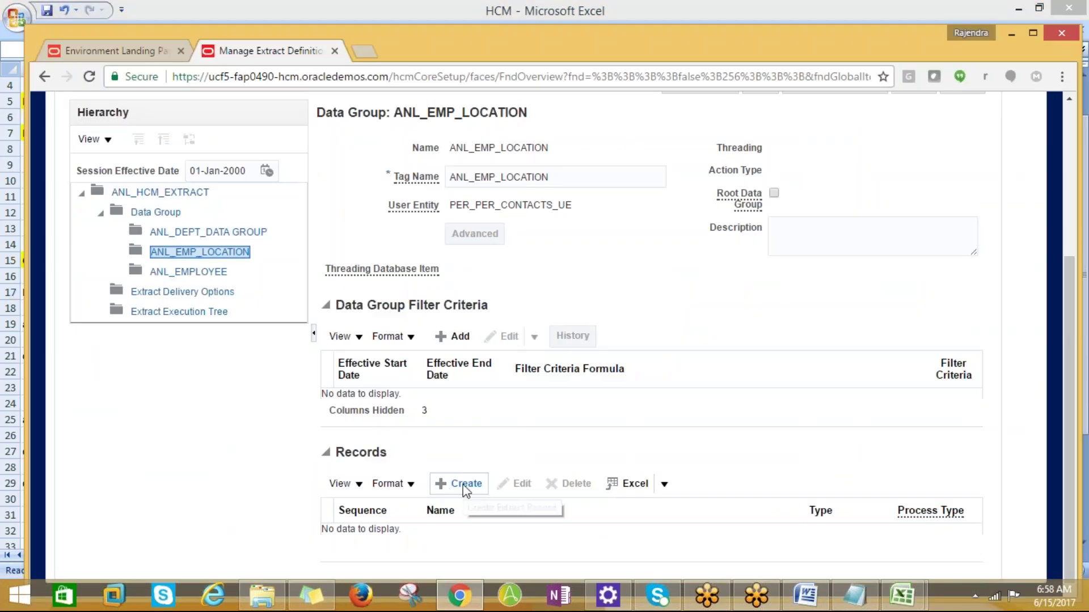
left_click(465, 485)
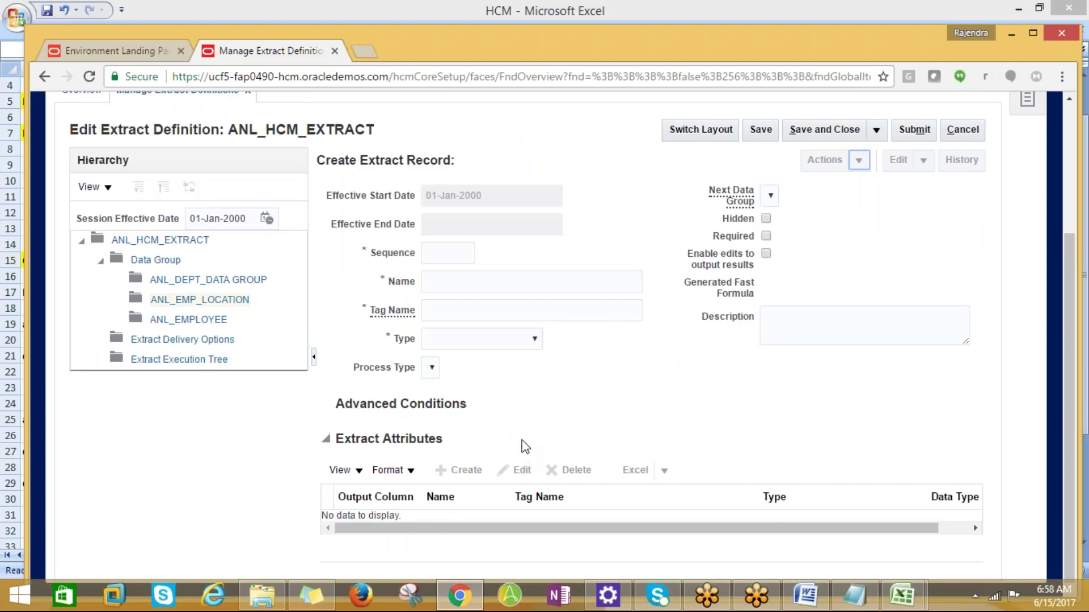
- Read the record and attribute notes in Excel, and in Chrome set the new extract record's sequence to 1
key("alt+Tab")
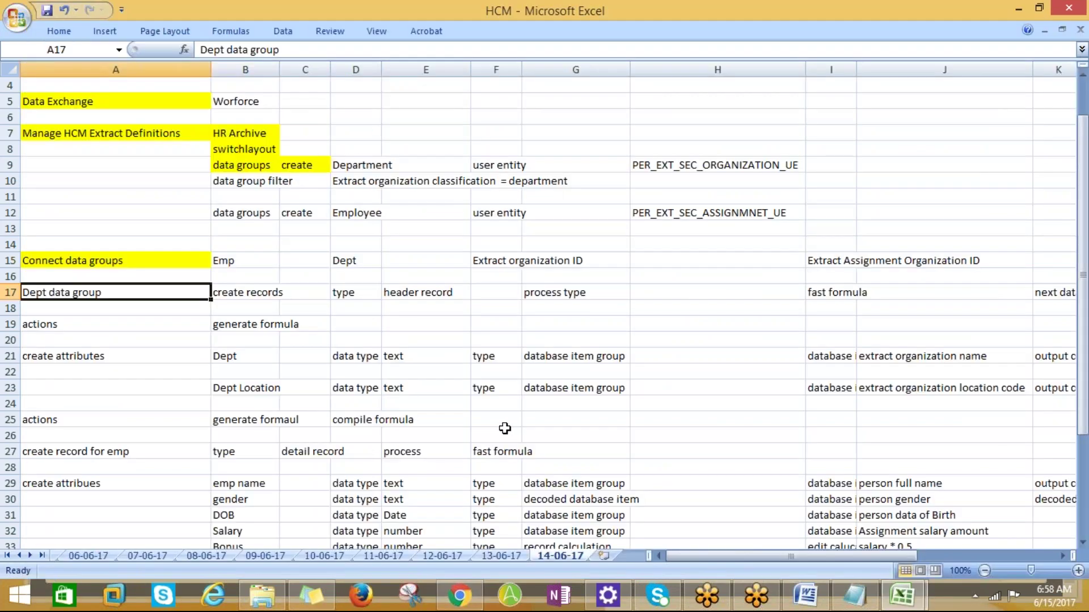
scroll(505, 429, "down", 1)
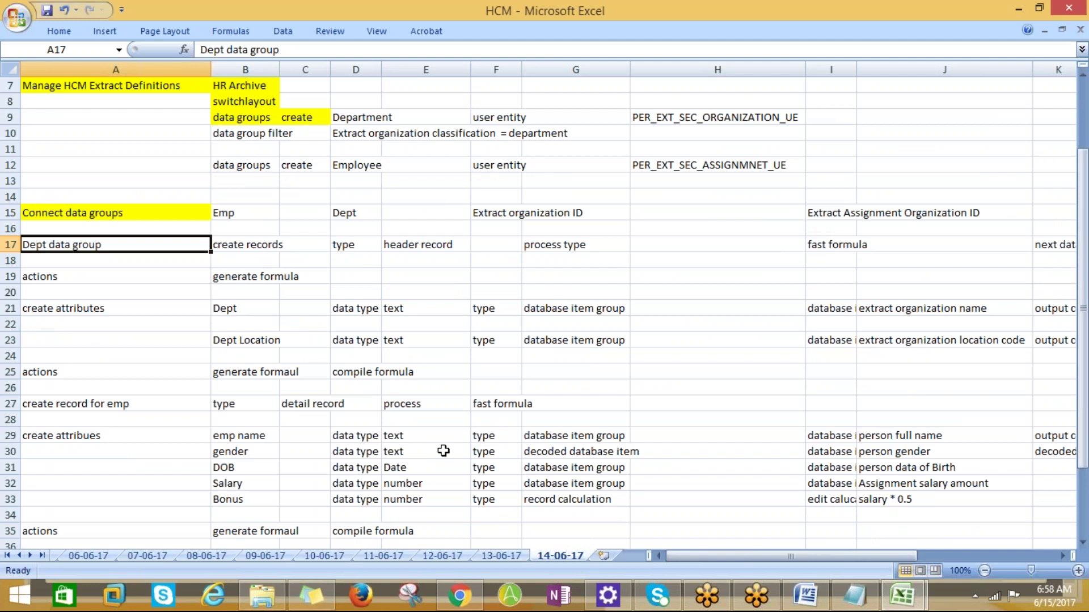
scroll(446, 453, "down", 1)
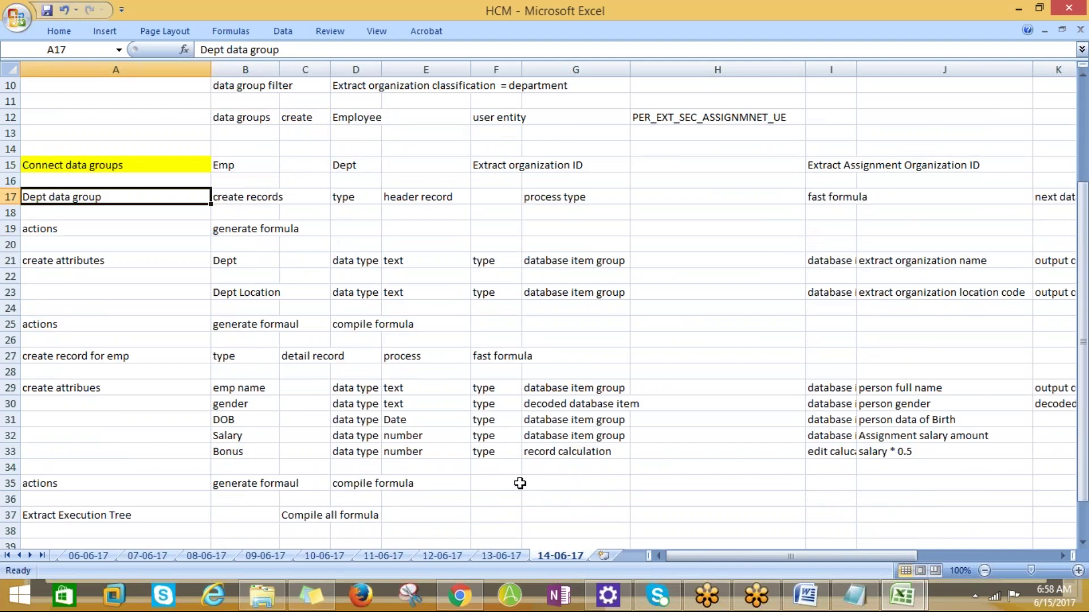
key("alt+Tab")
left_click(440, 254)
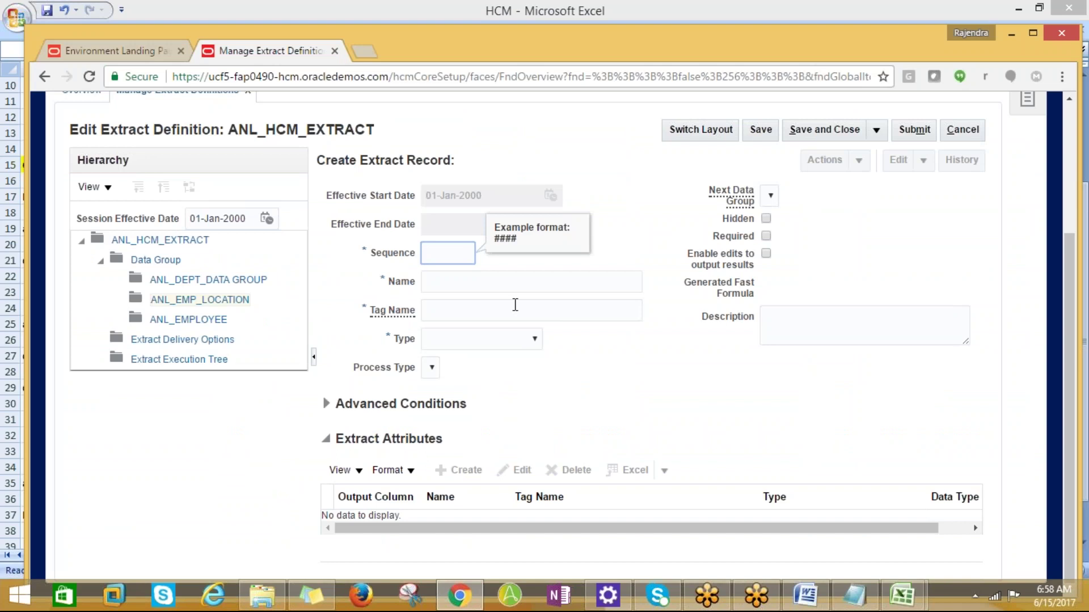
left_click(448, 285)
- In the Excel workbook, examine the employee attribute notes for emp name, gender, DOB, Salary and Bonus
key("alt+Tab")
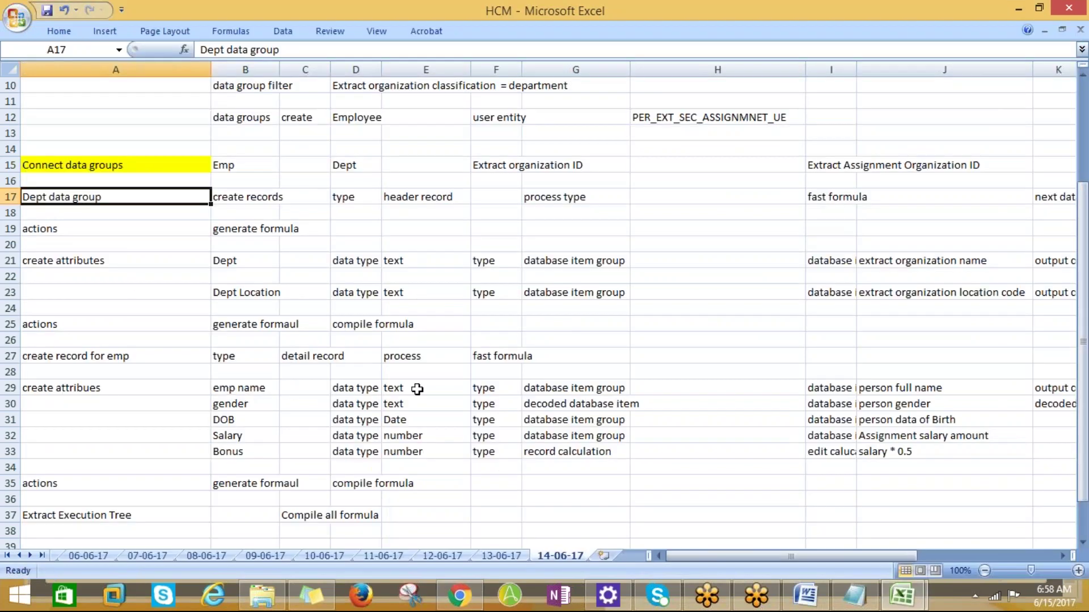
key("alt+Tab")
key("alt+Tab")
left_click(243, 391)
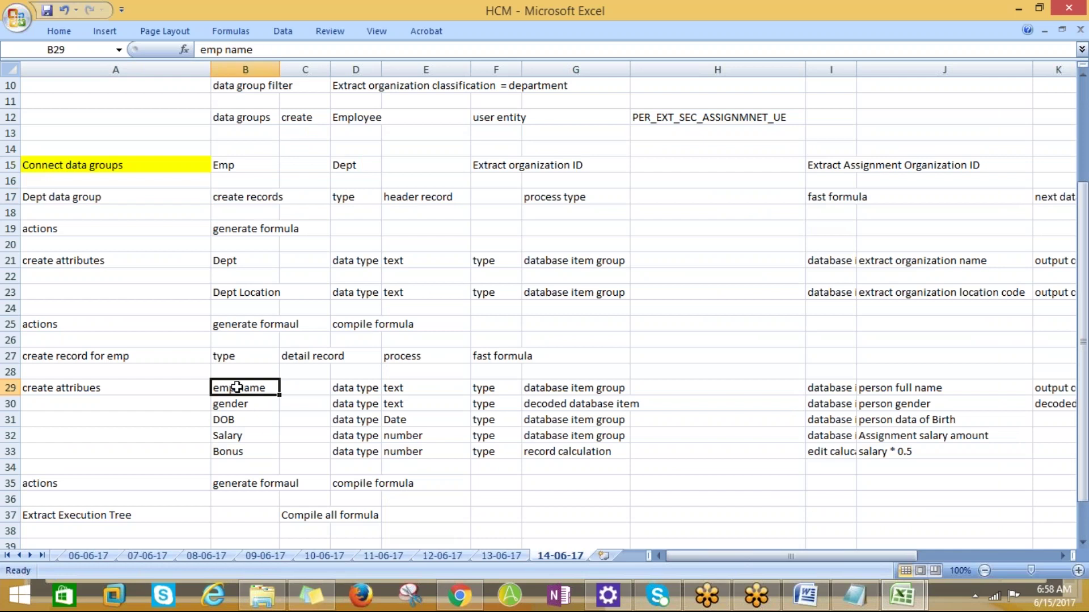
left_click(228, 406)
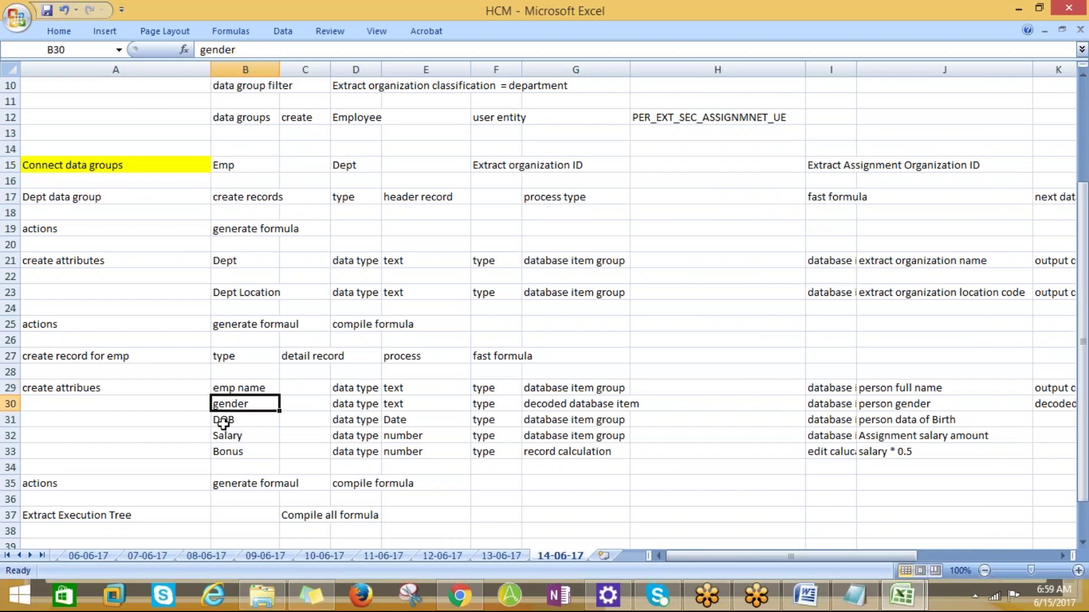
left_click(226, 420)
left_click(224, 436)
left_click(244, 467)
left_click(241, 386)
- In Chrome, name the new extract record EMP NAME with tag name EMP_NAME, checking the emp name row in Excel
key("alt+Tab")
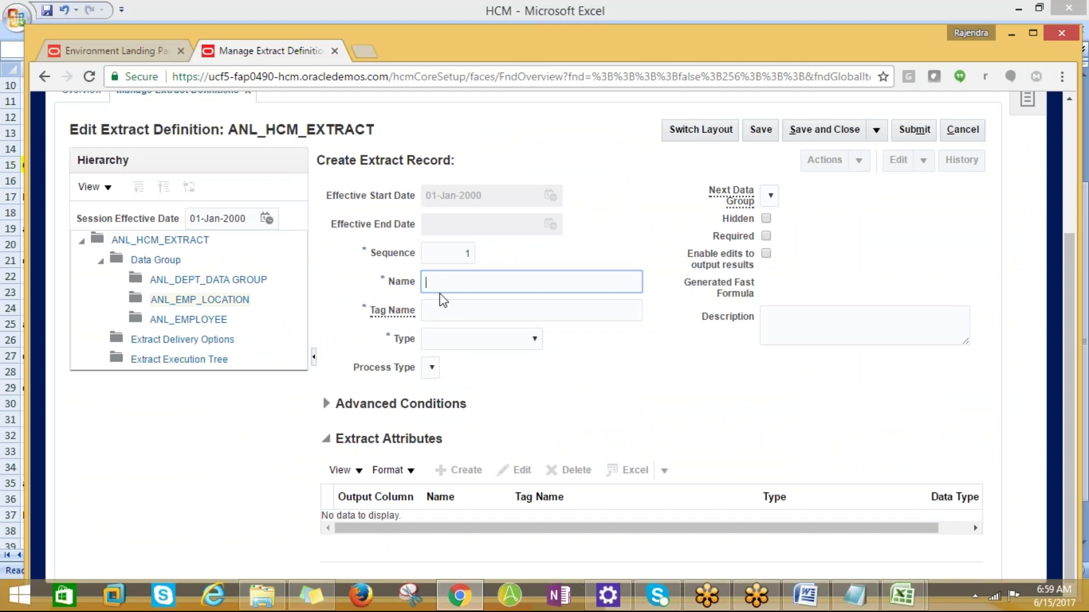
type("EMP NAME")
key("Tab")
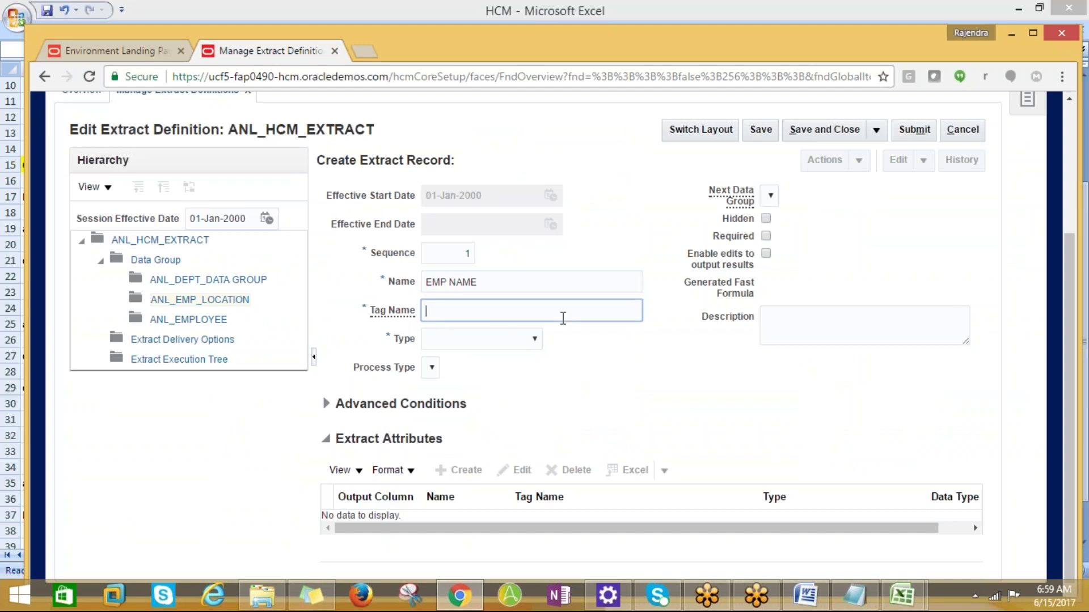
key("alt+Tab")
key("Right")
key("Right")
key("alt+Tab")
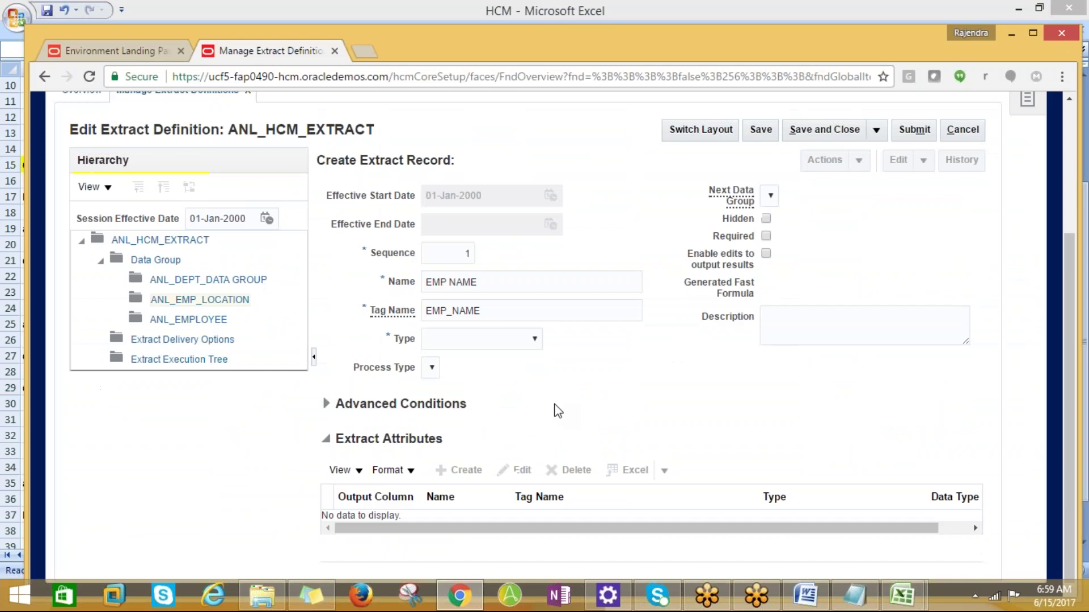
- Check the notes in Excel, set the record's type to Header record and process type to Fast Formula, and save it
left_click(531, 340)
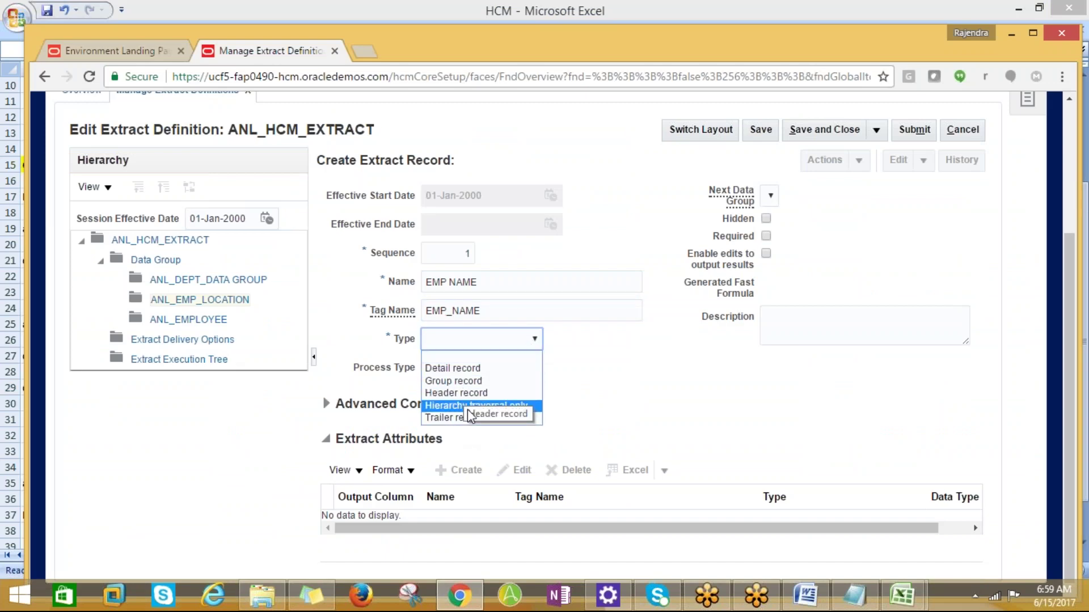
key("alt+Tab")
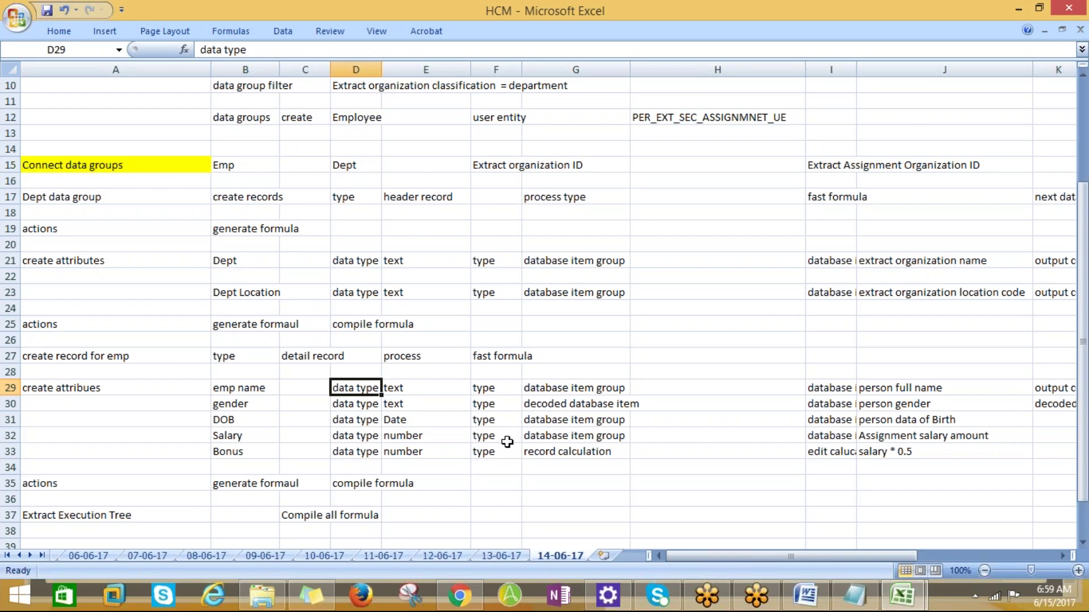
key("alt+Tab")
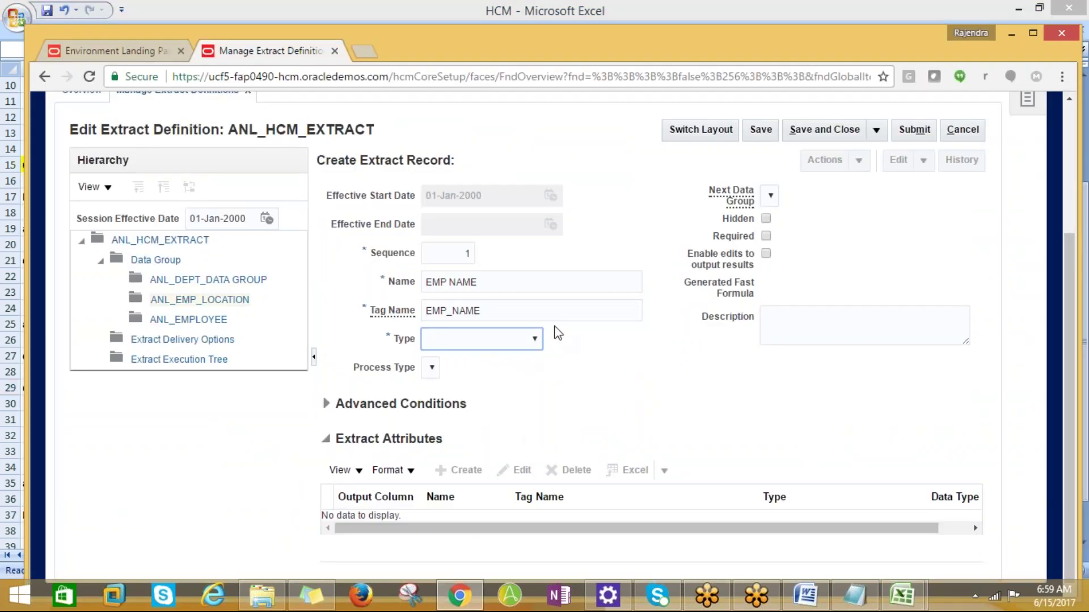
left_click(535, 340)
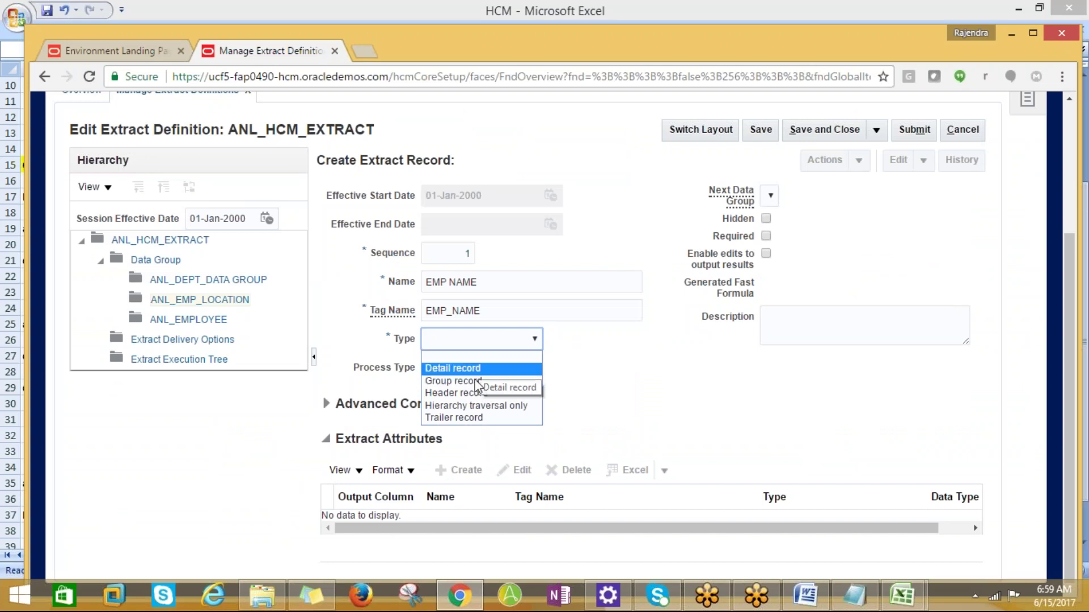
left_click(453, 393)
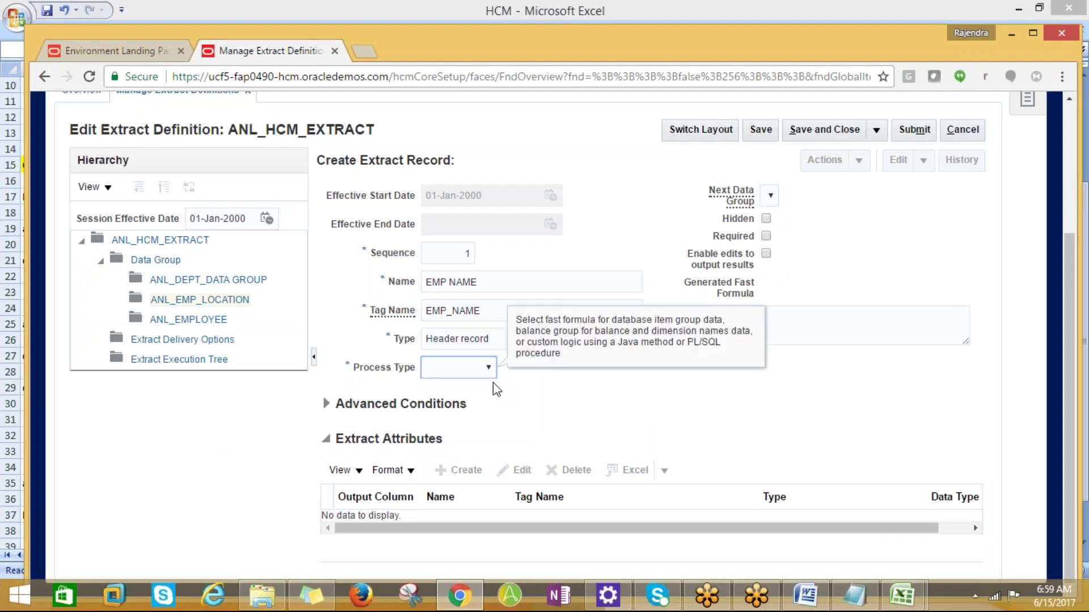
left_click(484, 369)
left_click(443, 402)
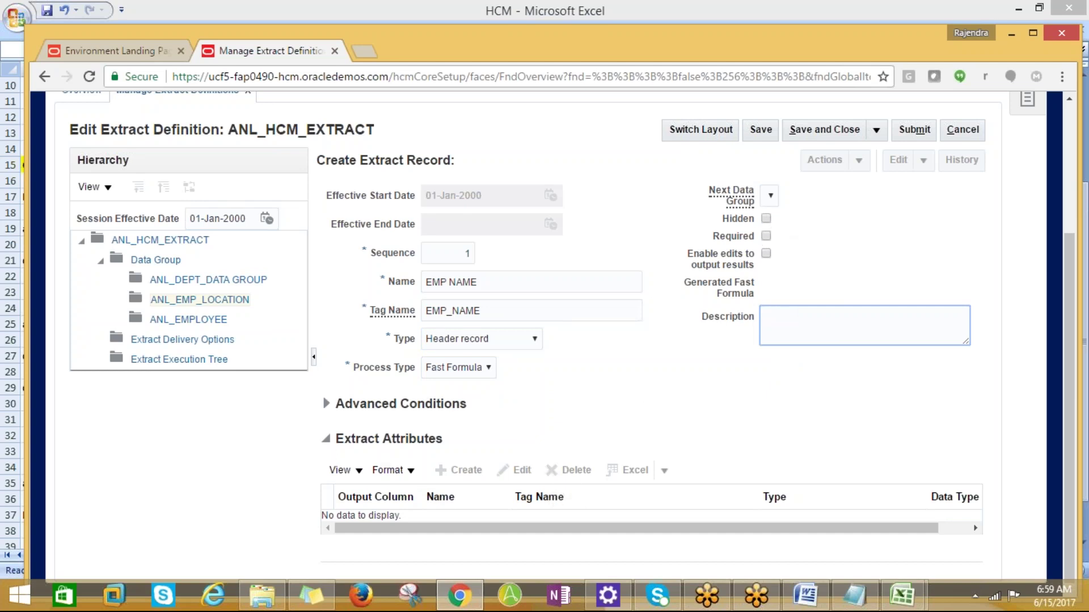
left_click(746, 126)
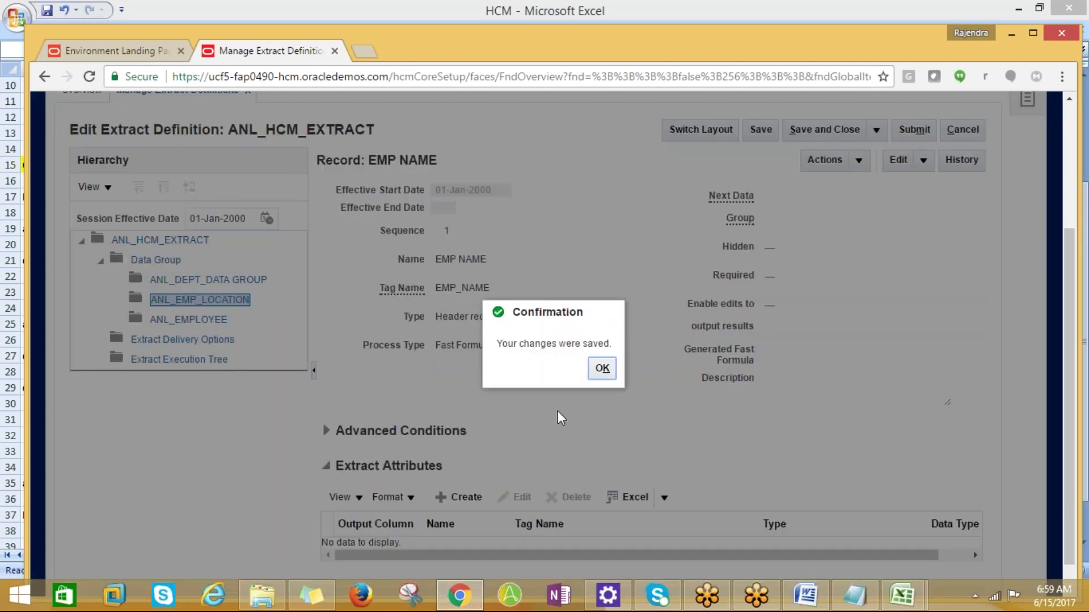
left_click(599, 370)
- Start creating a new extract attribute under the saved EMP NAME record
scroll(450, 481, "down", 1)
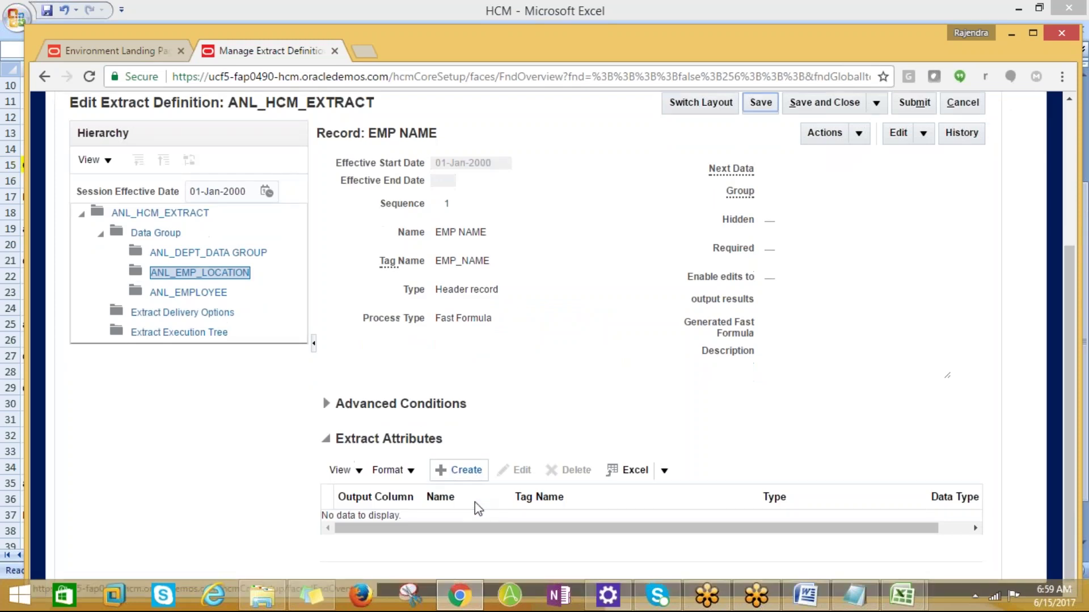
left_click(454, 479)
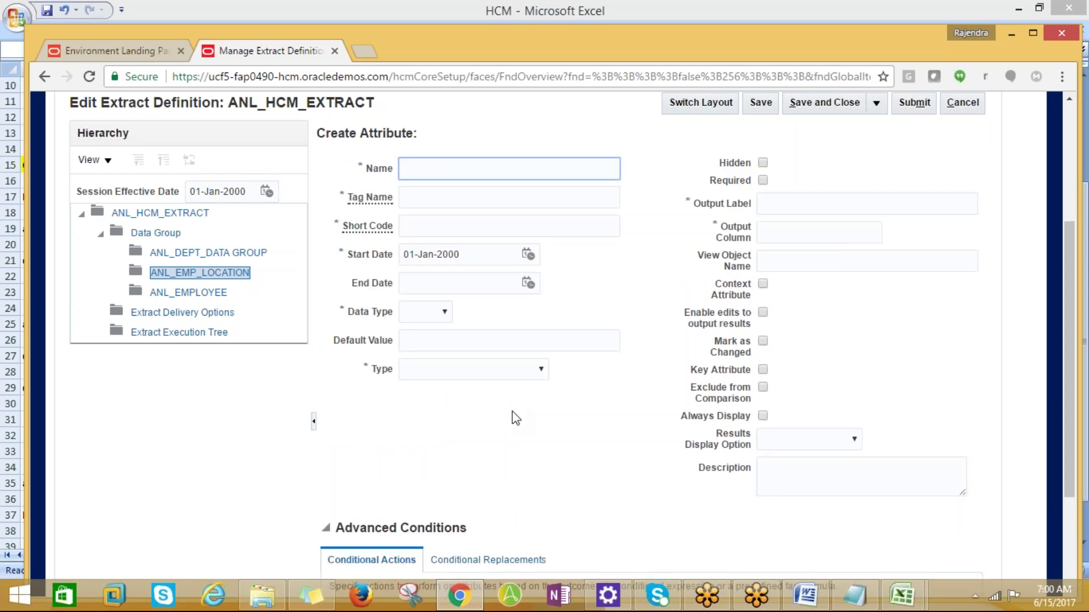
scroll(512, 411, "down", 3)
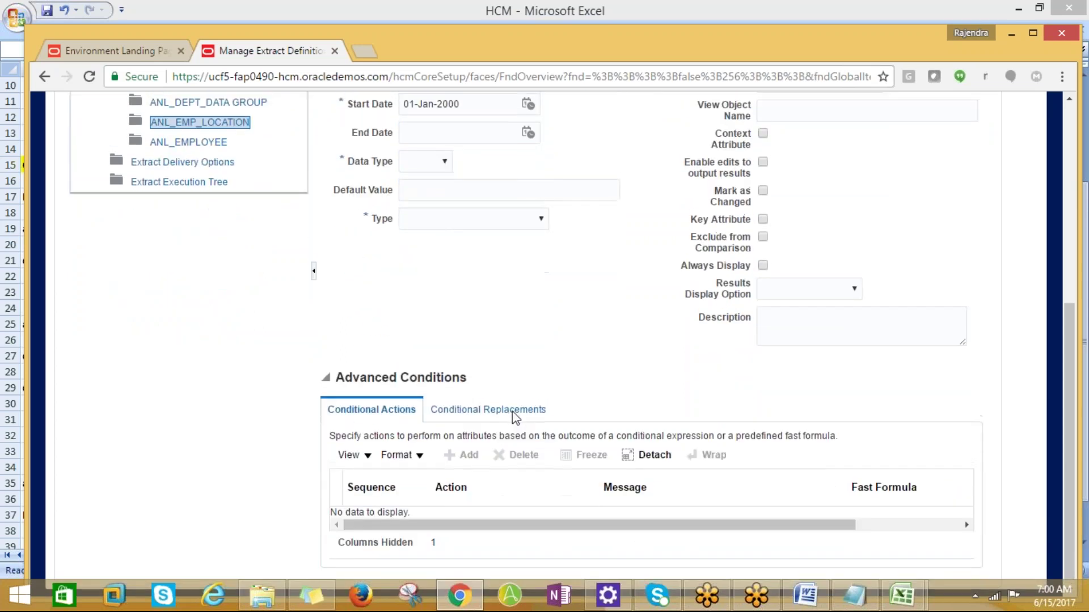
scroll(512, 411, "up", 6)
- In the Excel notes, review the employee attributes to create: emp name, gender, DOB, Salary and Bonus
key("alt+Tab")
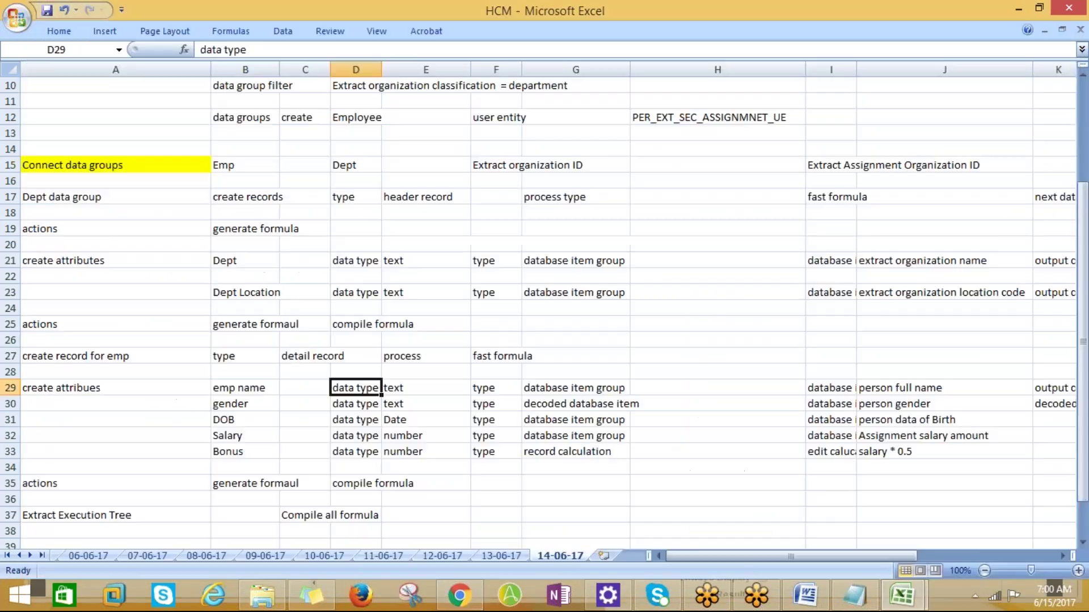
left_click(240, 390)
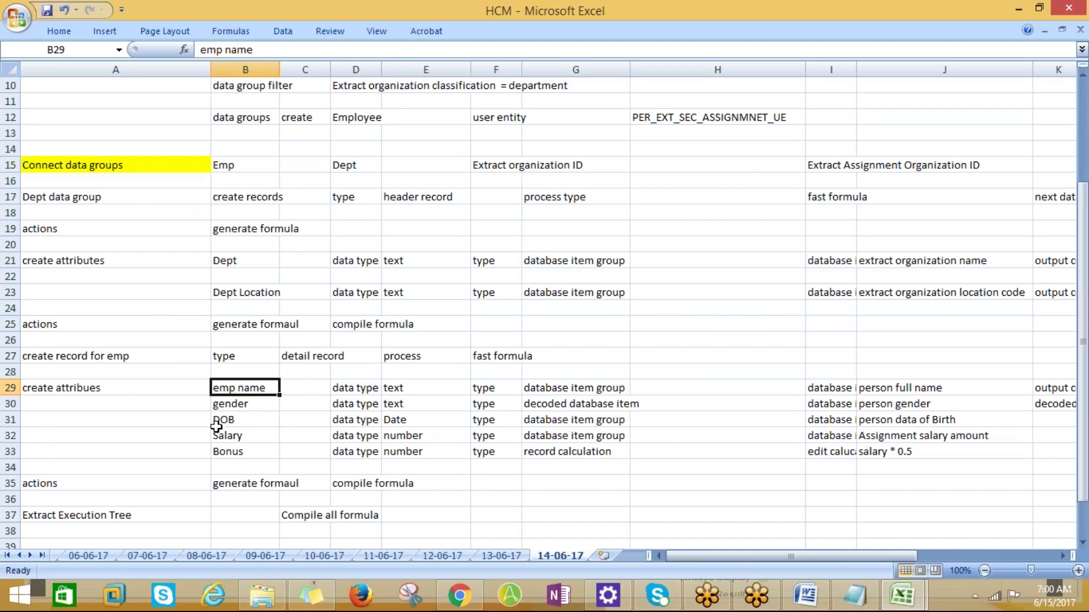
left_click(234, 404)
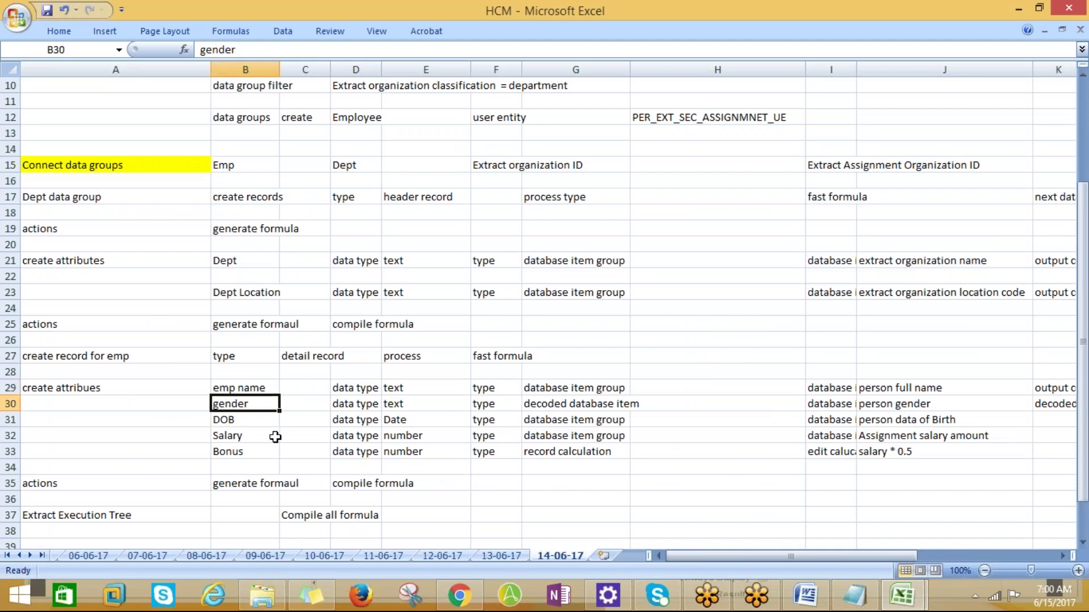
left_click(224, 423)
left_click(233, 438)
left_click(229, 449)
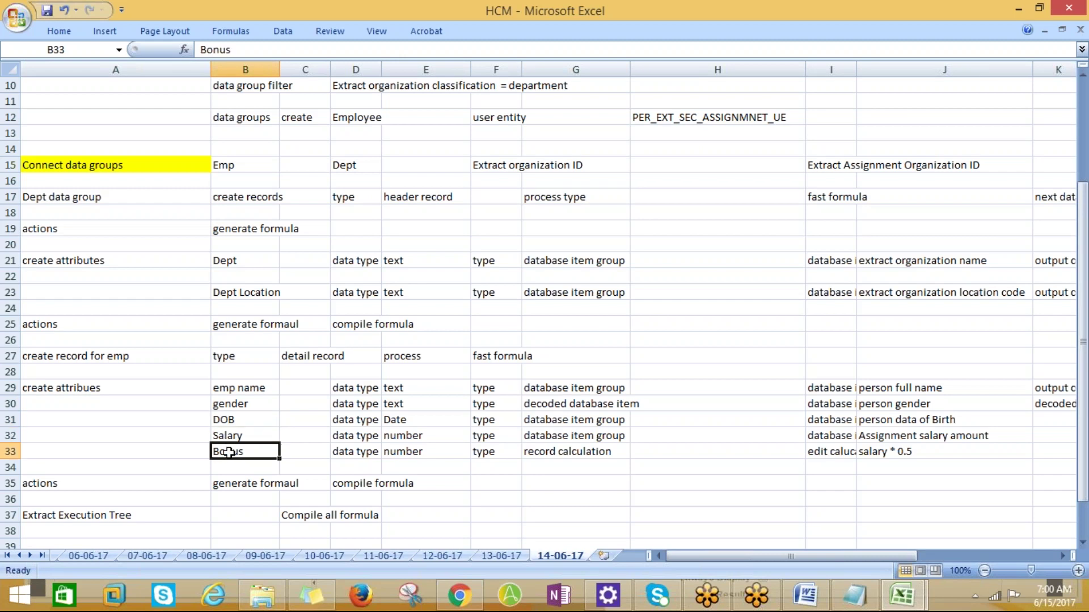
left_click(226, 390)
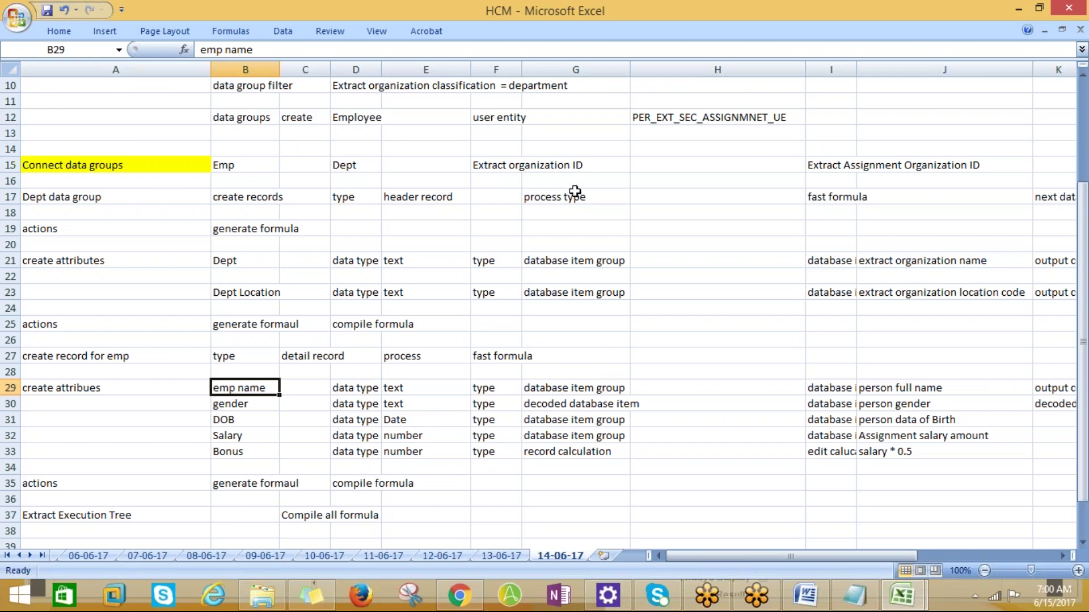
- In Chrome, name the new attribute EMP NAME with tag name EMP_NAME and short code EMP001, checking the Excel notes
key("alt+Tab")
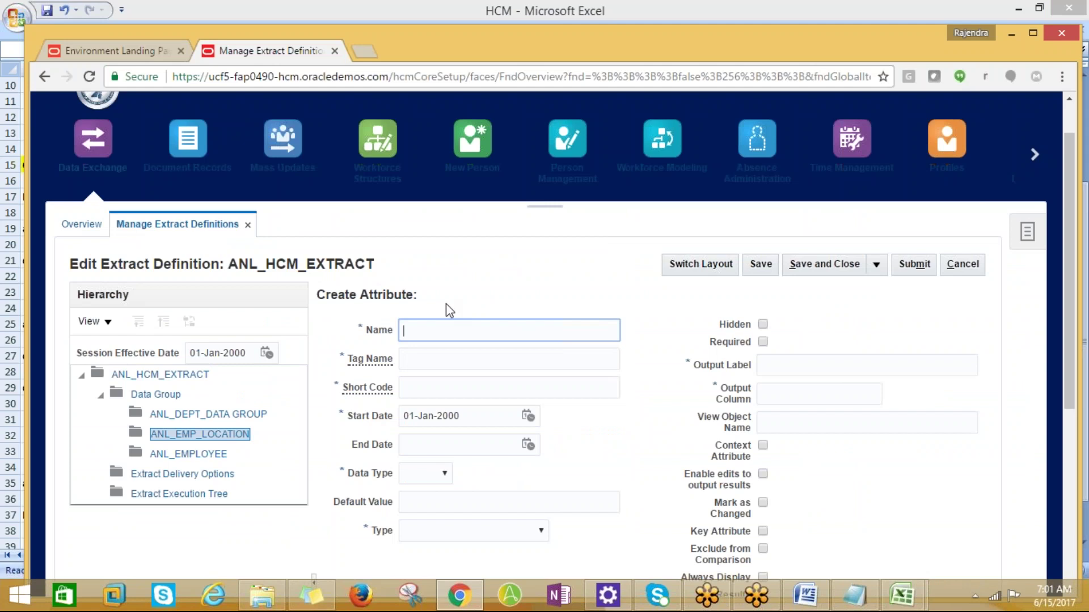
key("alt+Tab")
key("alt+Tab")
type("EMP NA")
key("Tab")
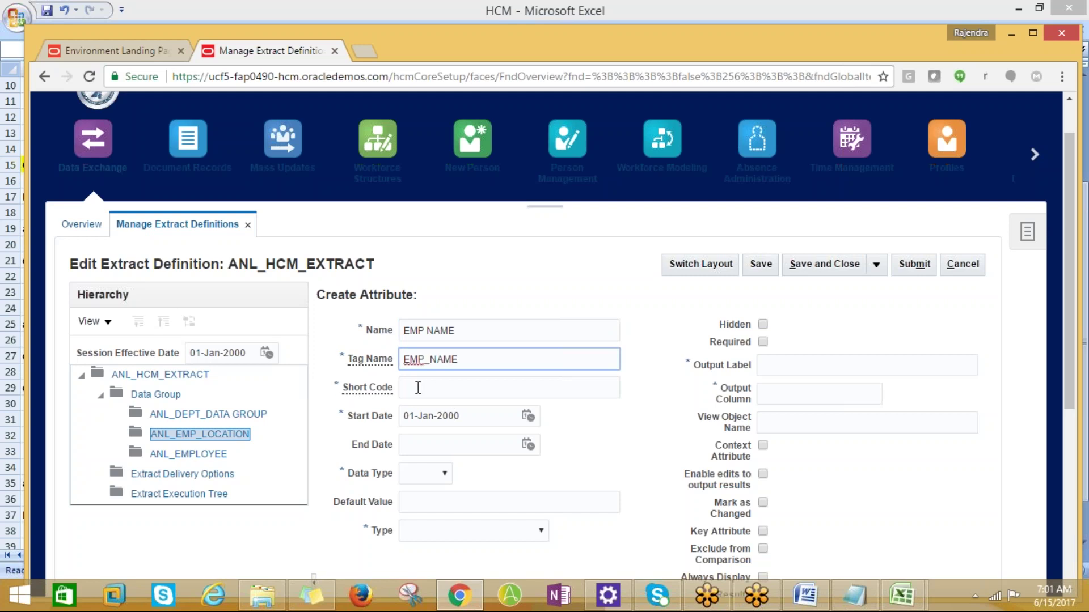
left_click(449, 388)
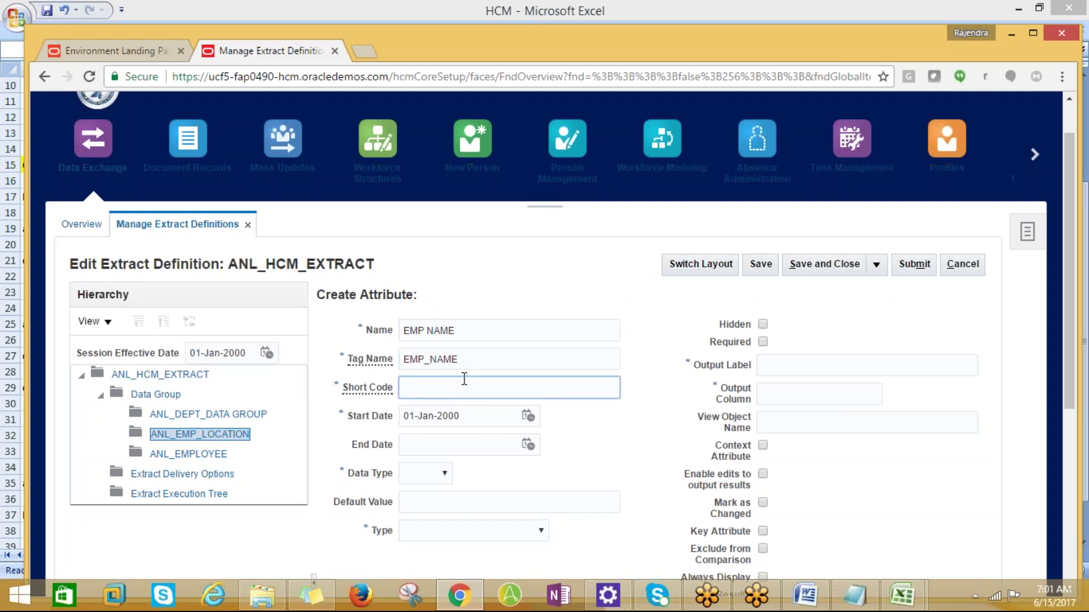
key("alt+Tab")
key("alt+Tab")
key("Tab")
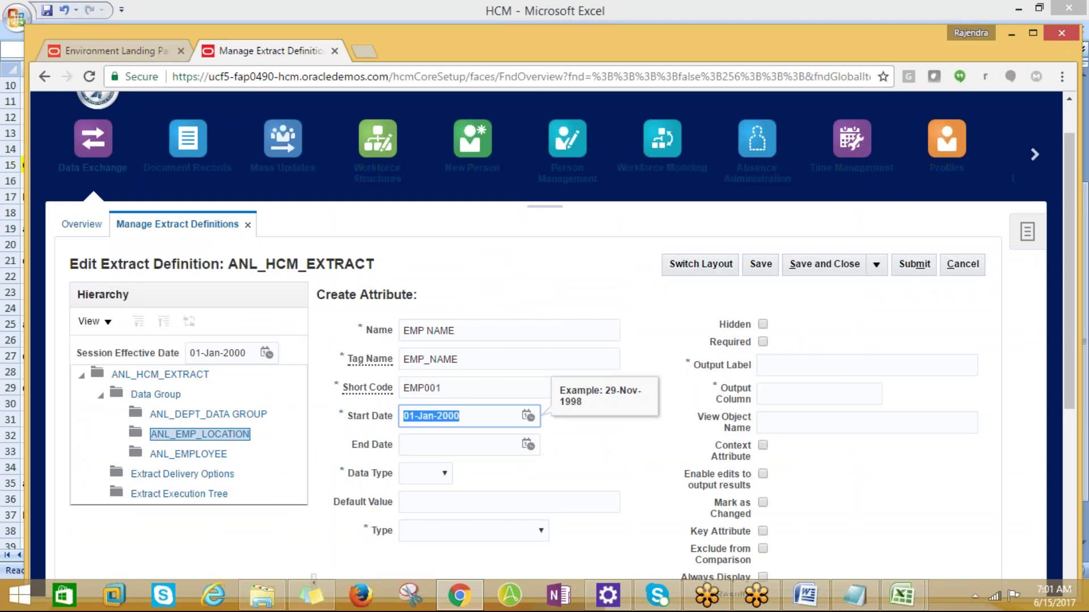
- Check the emp name row in Excel and set the attribute's data type to Text in Chrome
key("alt+Tab")
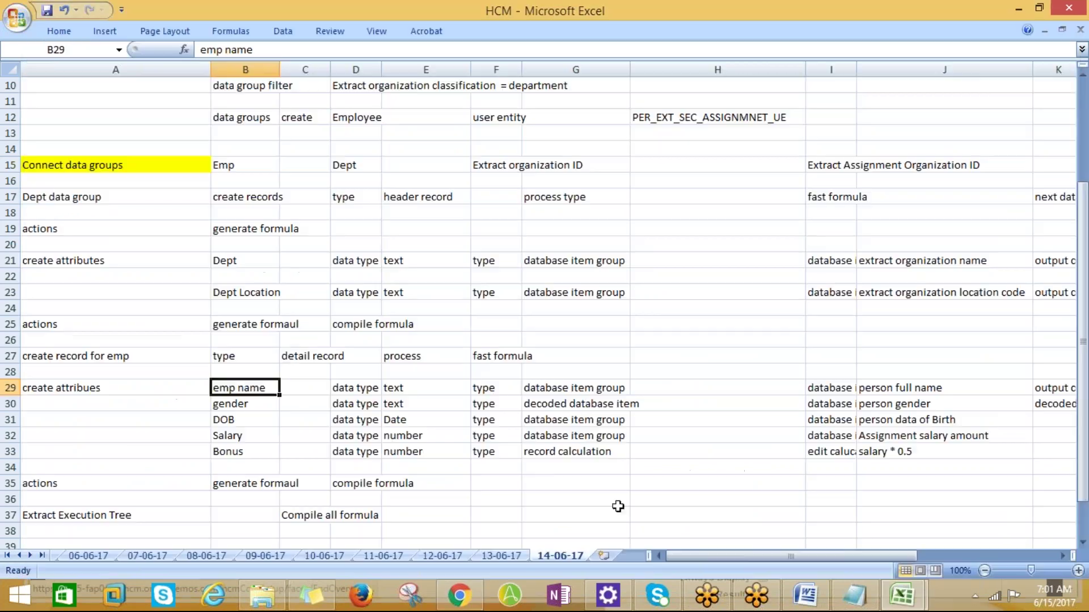
key("alt+Tab")
left_click(440, 478)
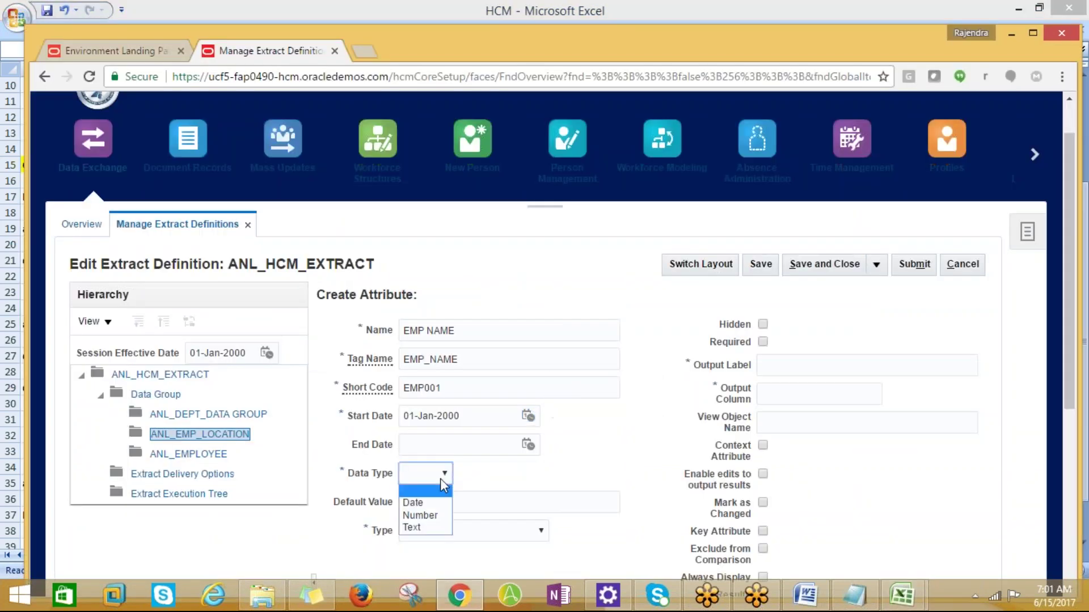
left_click(412, 529)
- Read the type in the emp name row in Excel and set the attribute's type to Database item group in Chrome
key("alt+Tab")
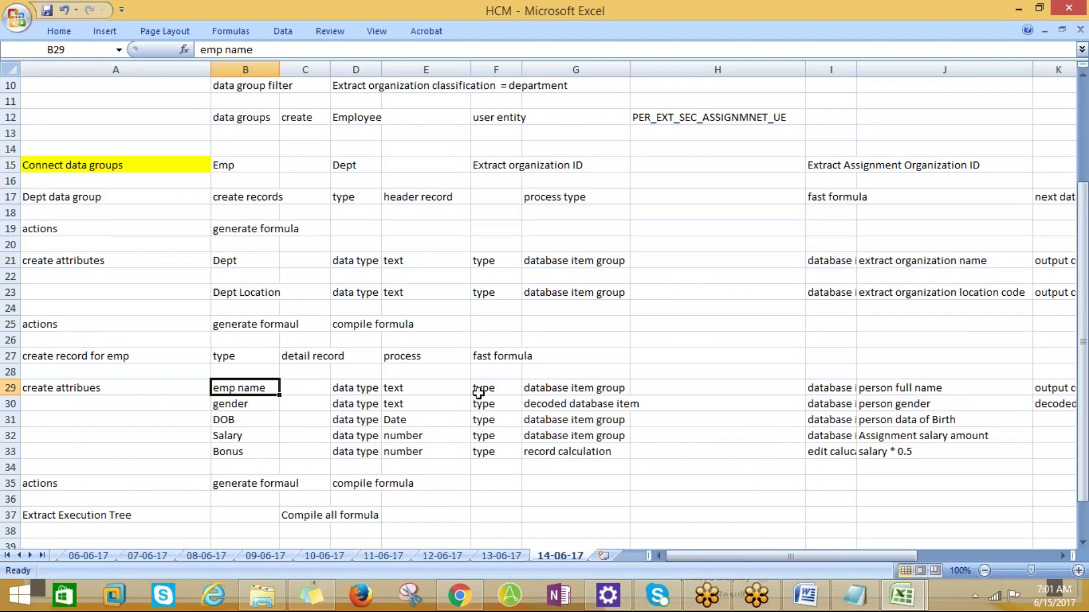
left_click(431, 391)
key("Right")
key("Right")
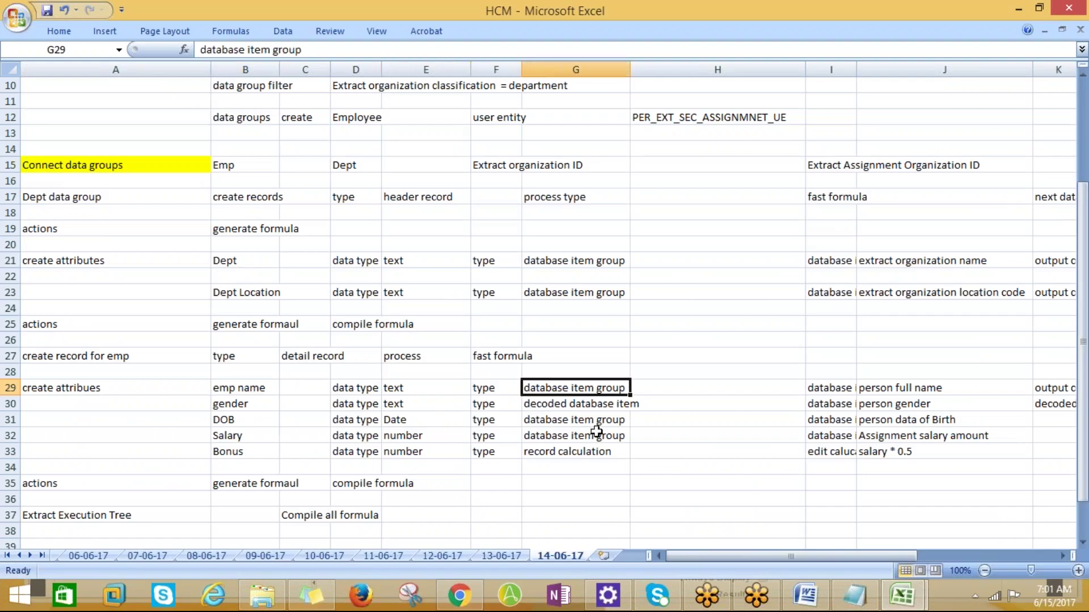
key("alt+Tab")
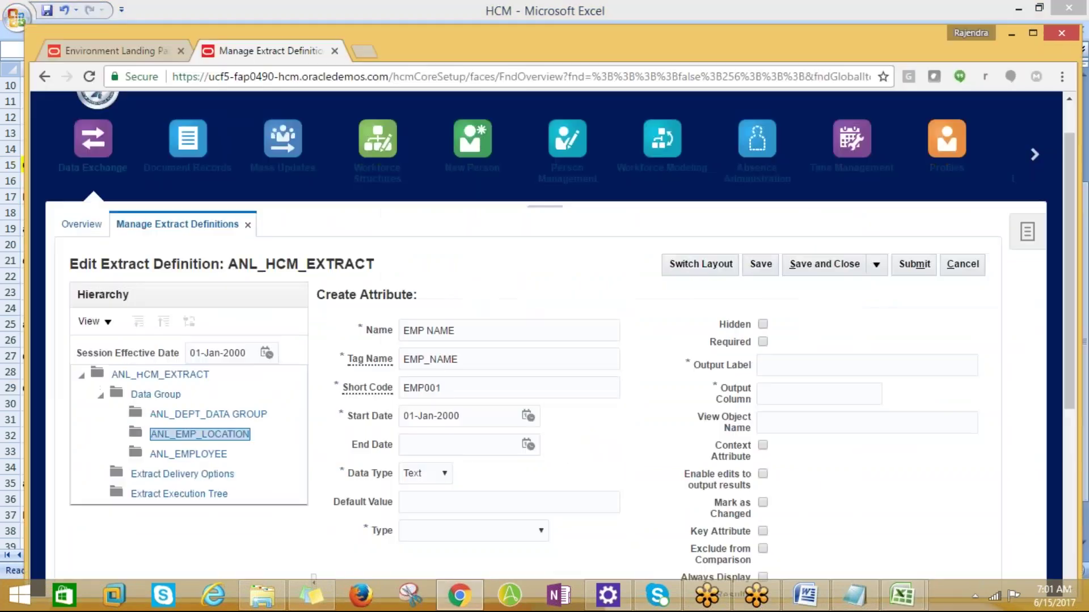
scroll(458, 511, "down", 2)
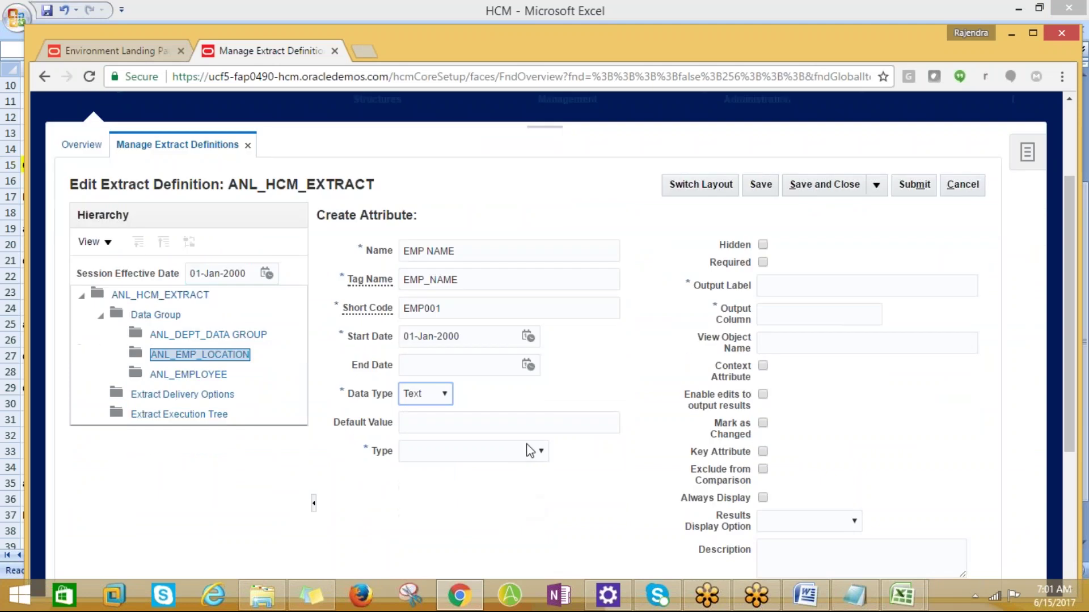
left_click(536, 452)
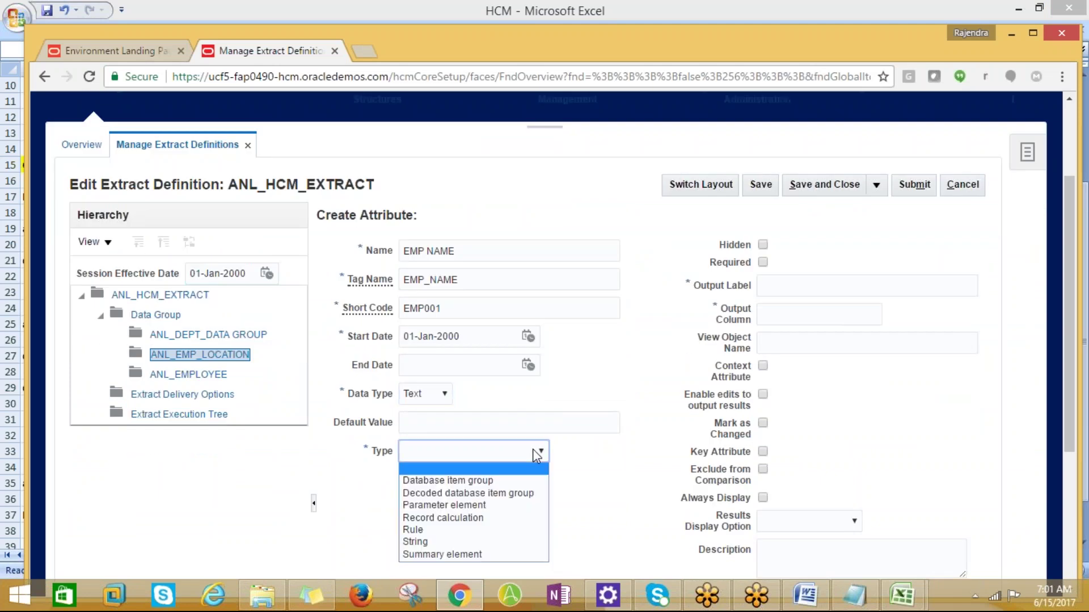
left_click(440, 482)
key("alt+Tab")
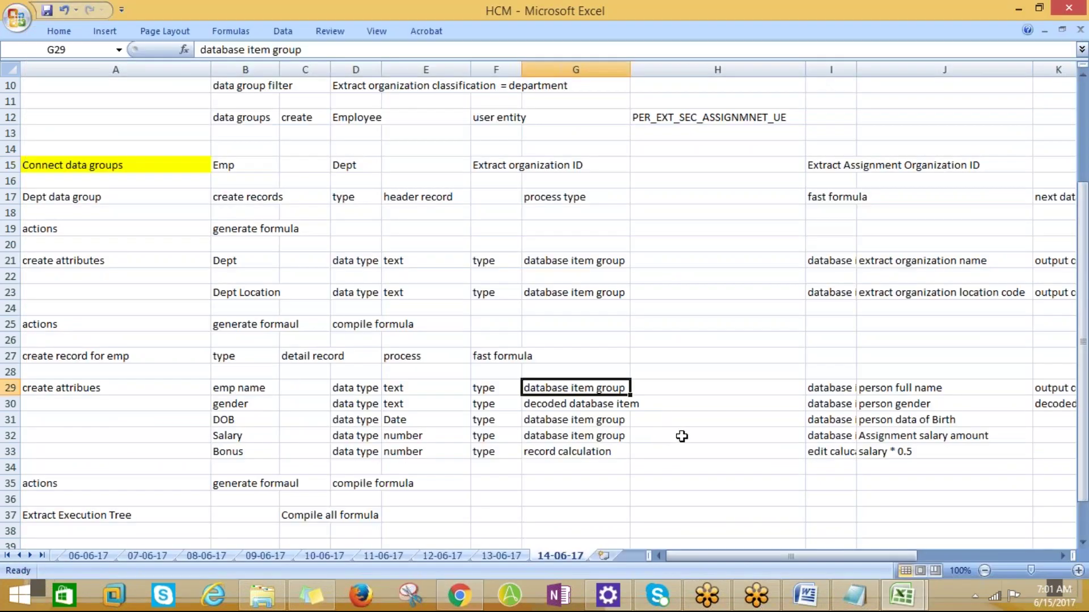
key("alt+Tab")
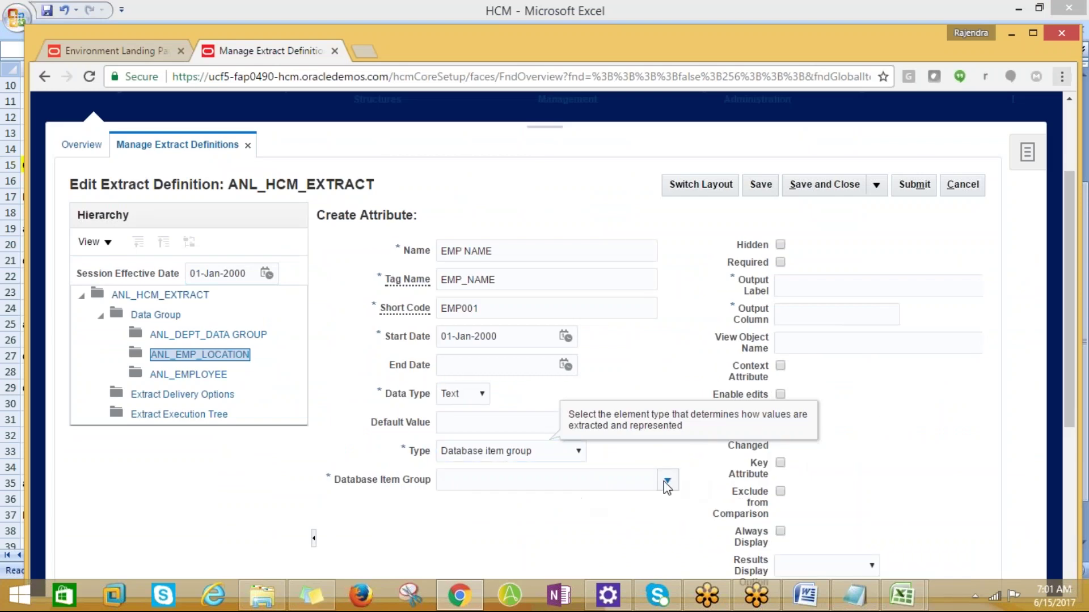
- In Excel, widen column I and read the database item group noted for emp name
key("alt+Tab")
key("Right")
key("Right")
left_click_drag(856, 69, 986, 70)
key("Right")
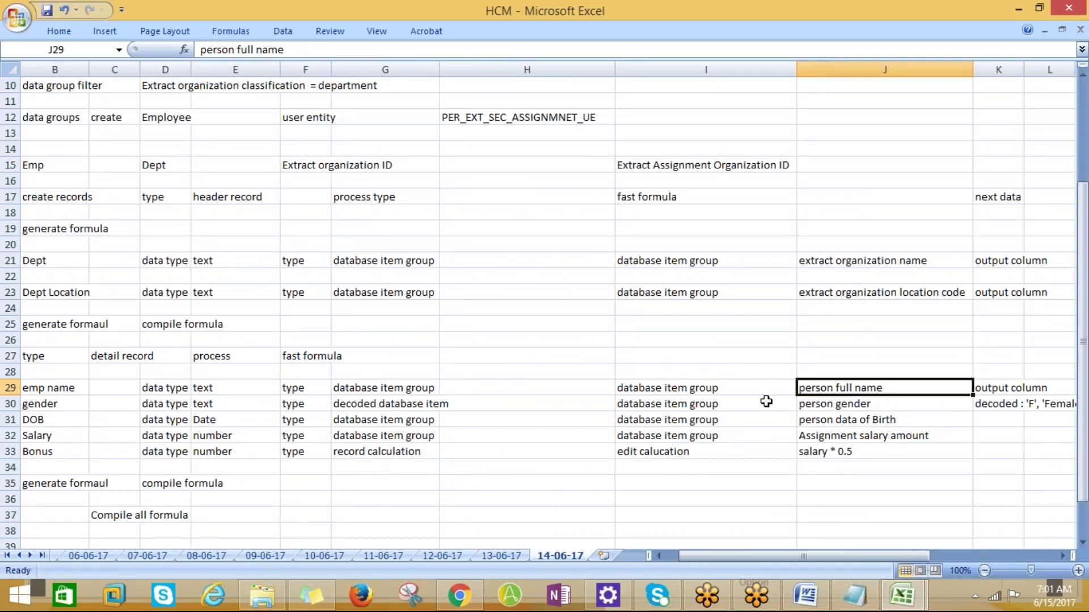
- In Chrome, open the search dialog for the attribute's database item group
key("alt+Tab")
left_click(668, 481)
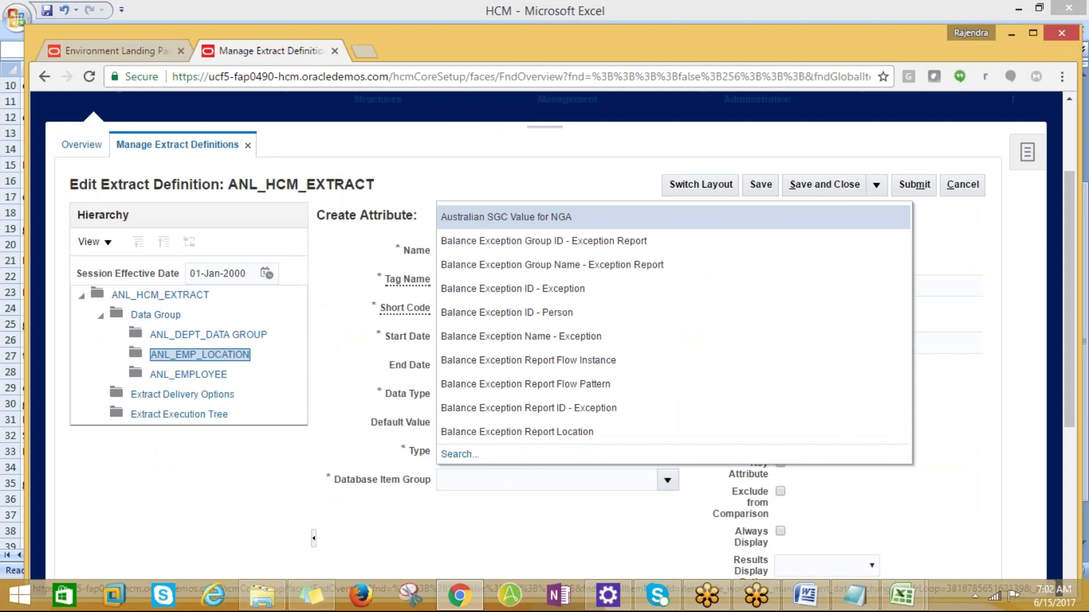
left_click(459, 454)
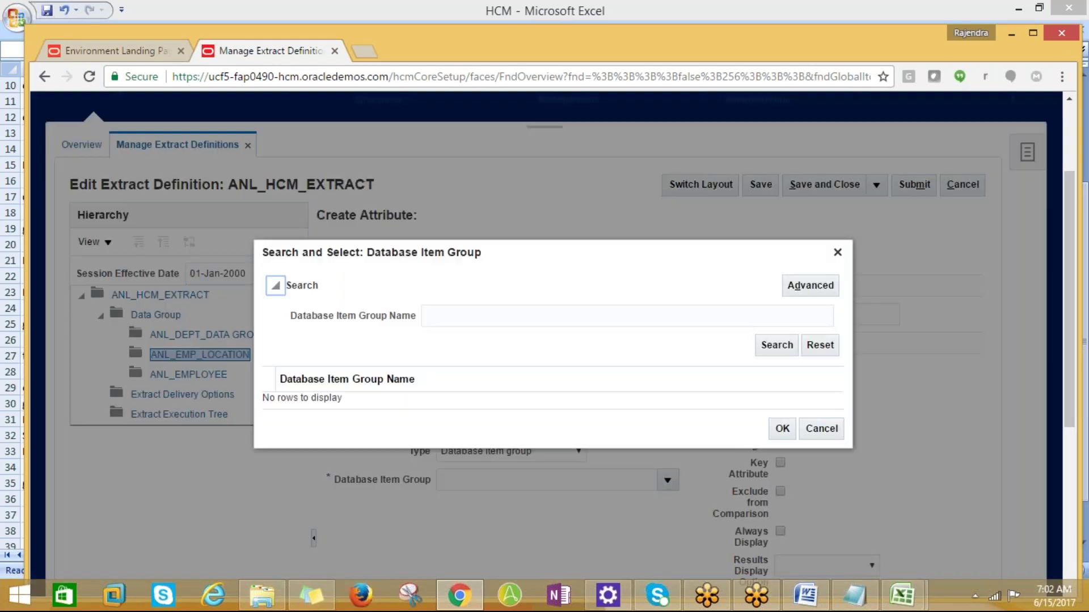
- Search the database item groups for names matching Per%
left_click(456, 314)
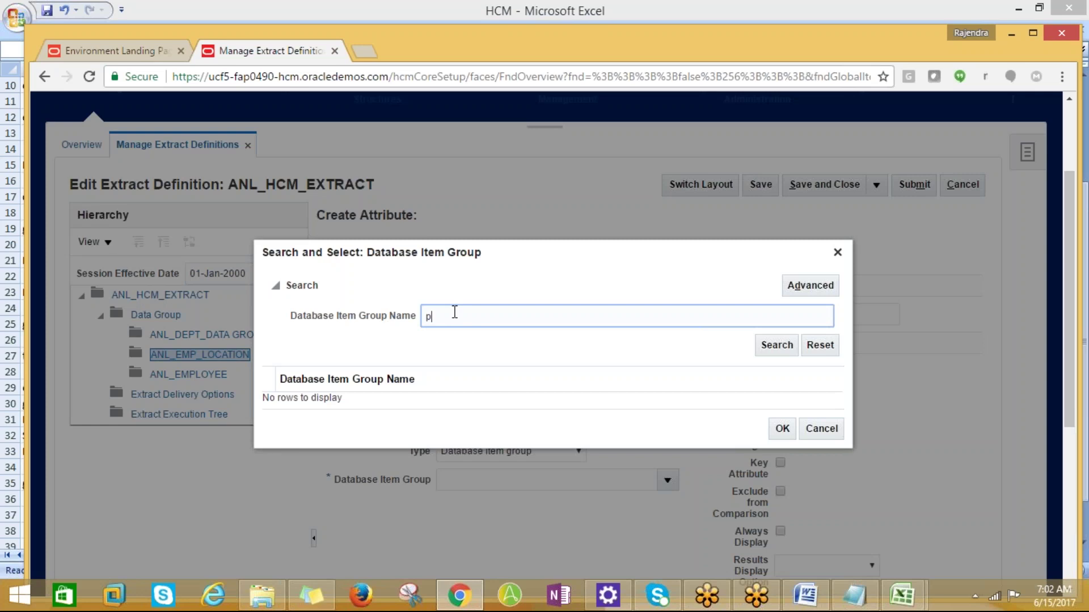
type("per")
key("BackSpace")
type("PER%")
left_click(774, 347)
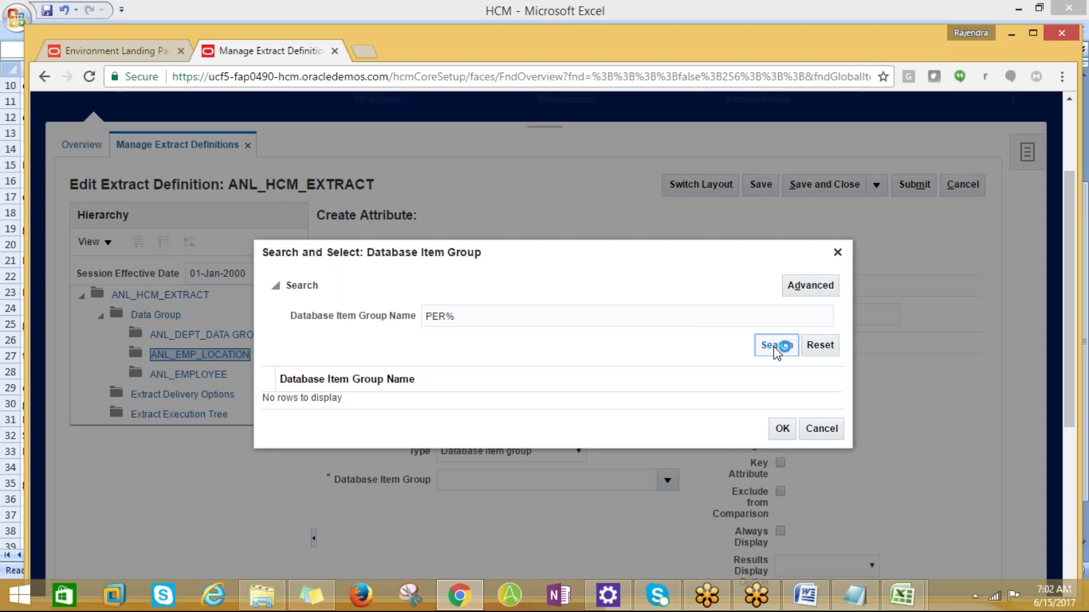
left_click(486, 320)
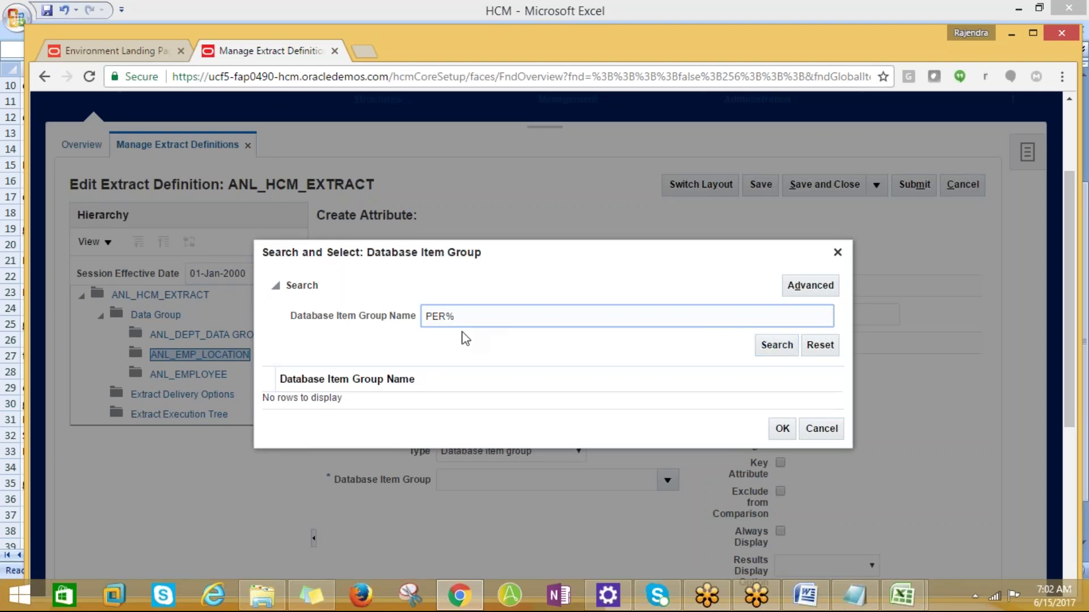
key("BackSpace")
left_click(775, 345)
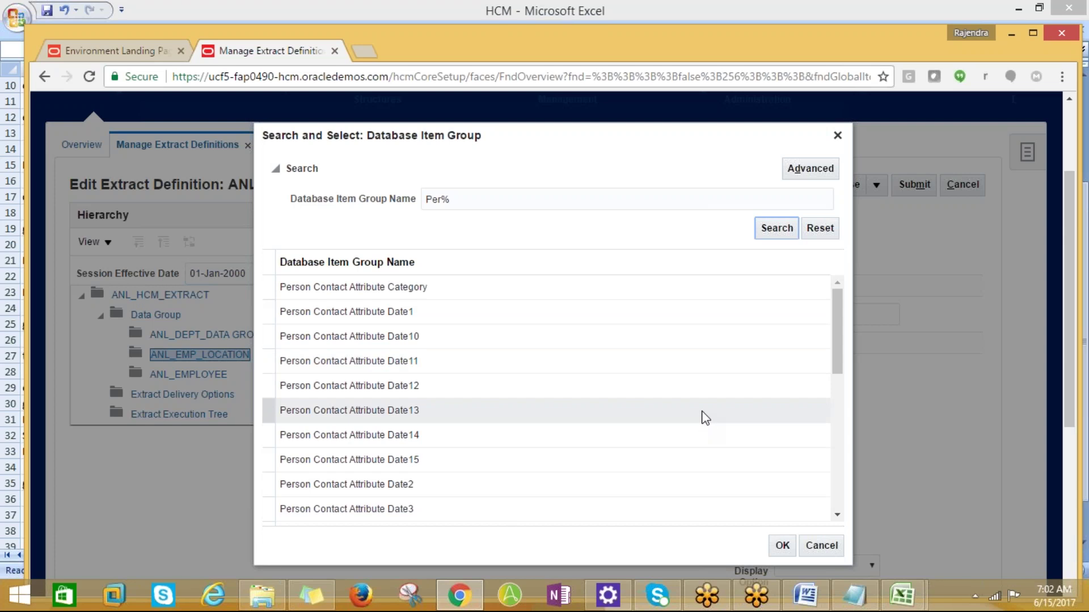
- Browse the matching groups and assign Person Contact Attribute Category as the attribute's database item group
key("alt+Tab")
key("alt+Tab")
scroll(652, 379, "down", 10)
scroll(651, 379, "up", 5)
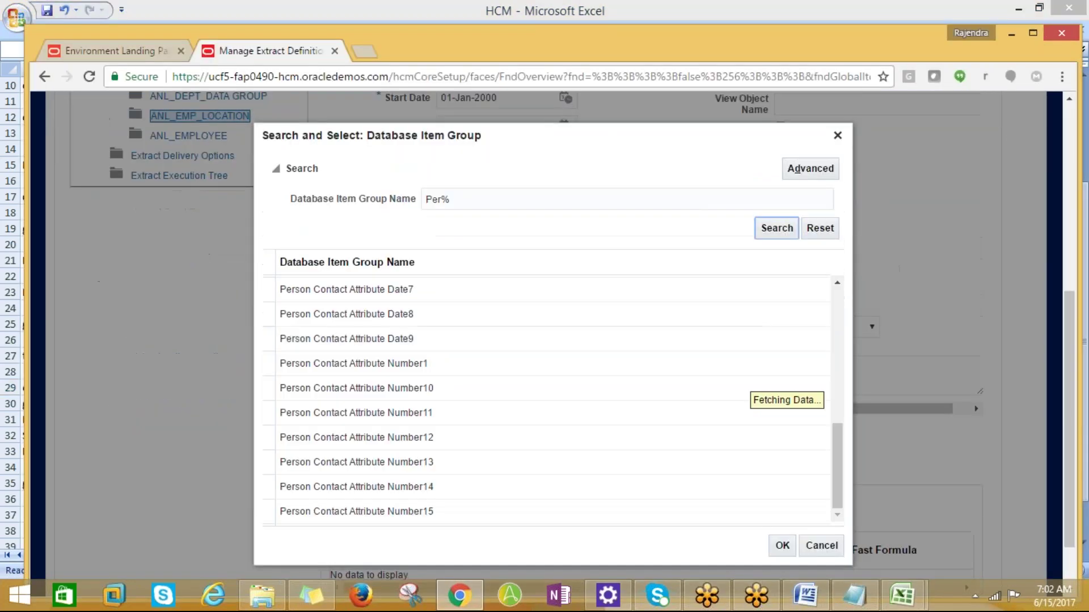
scroll(591, 337, "up", 3)
scroll(591, 337, "up", 6)
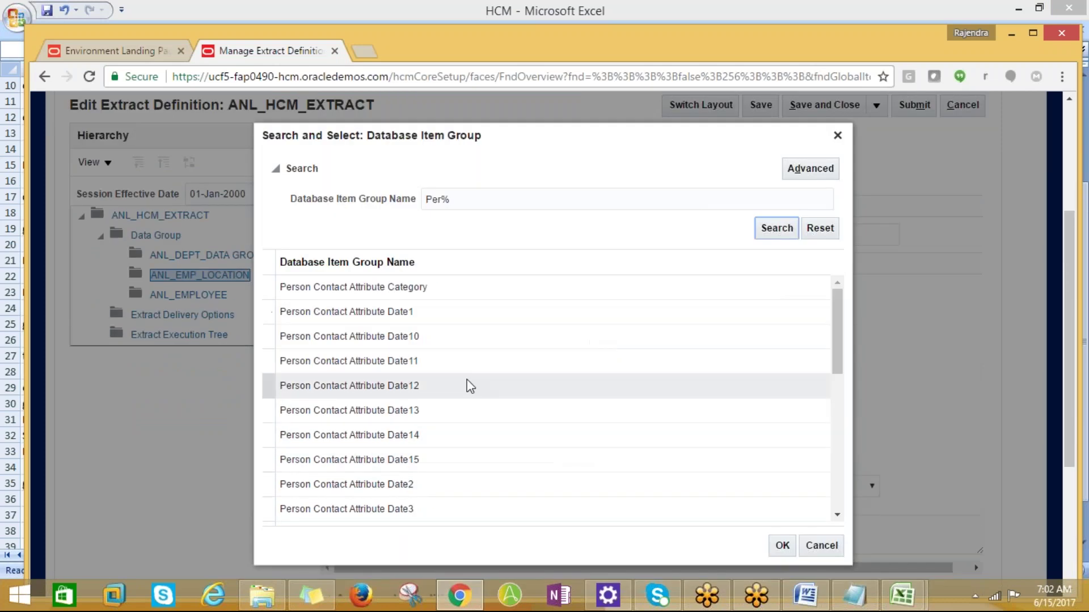
left_click(385, 295)
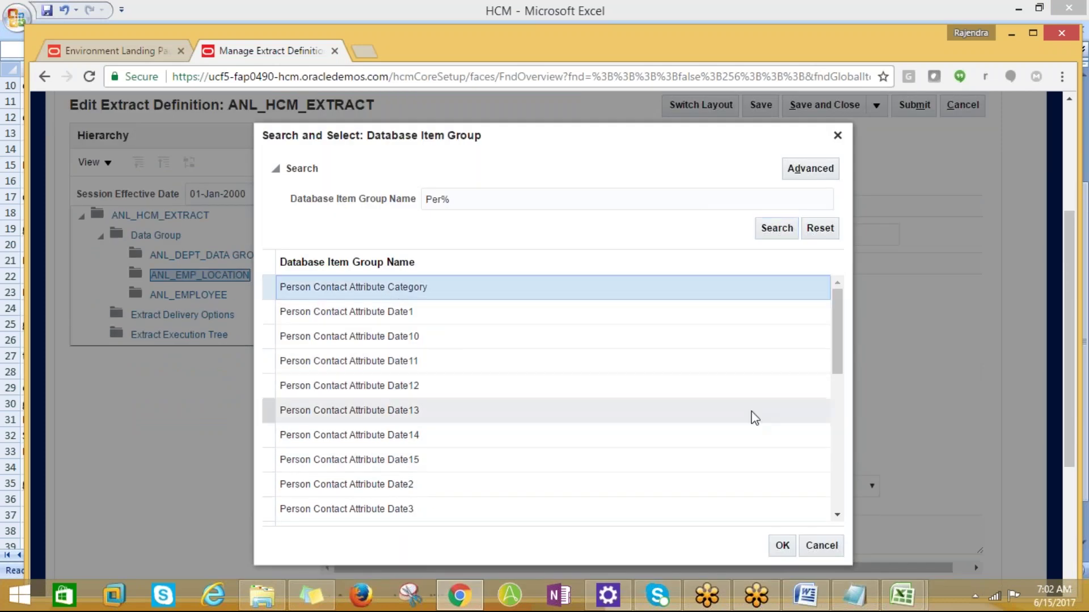
left_click(782, 546)
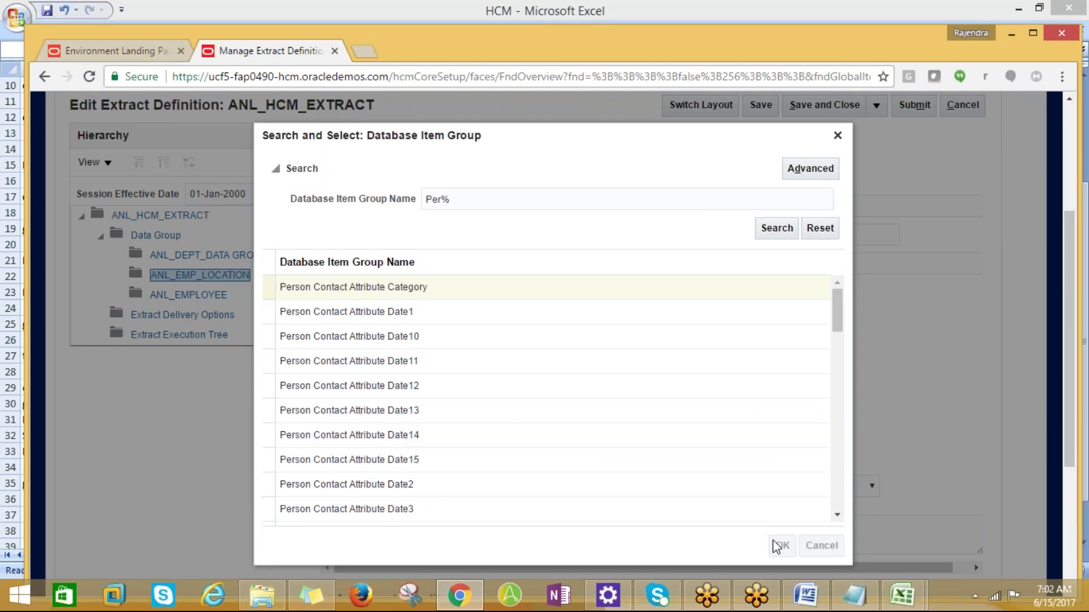
- Check the employee name row in the HCM Excel sheet, and set the attribute's output label to EMP INFORMATION and output column to 1
key("alt+Tab")
key("Right")
key("Right")
key("Right")
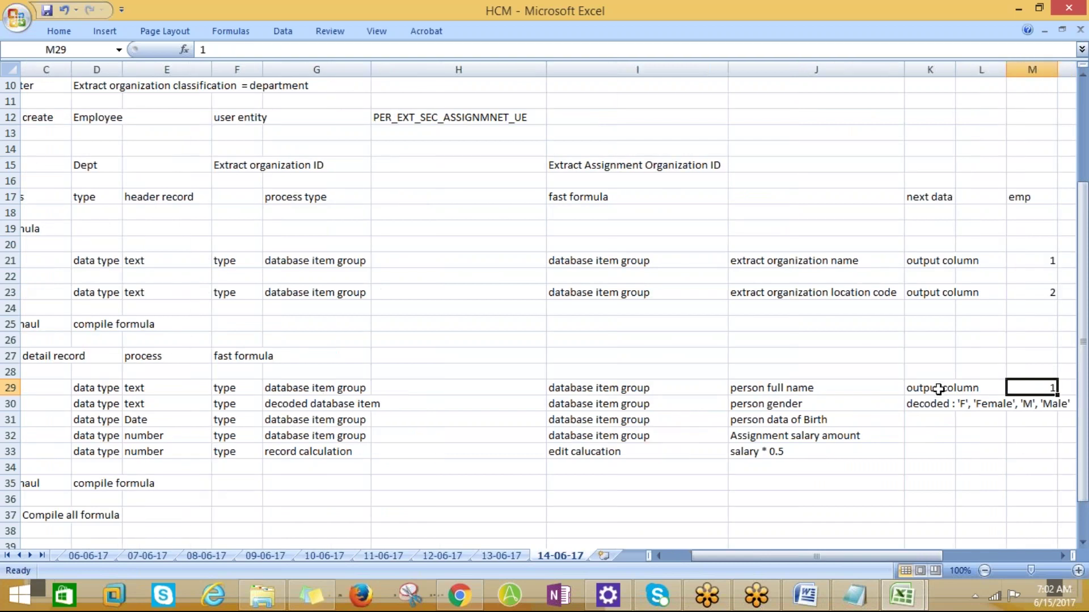
key("alt+Tab")
left_click(794, 205)
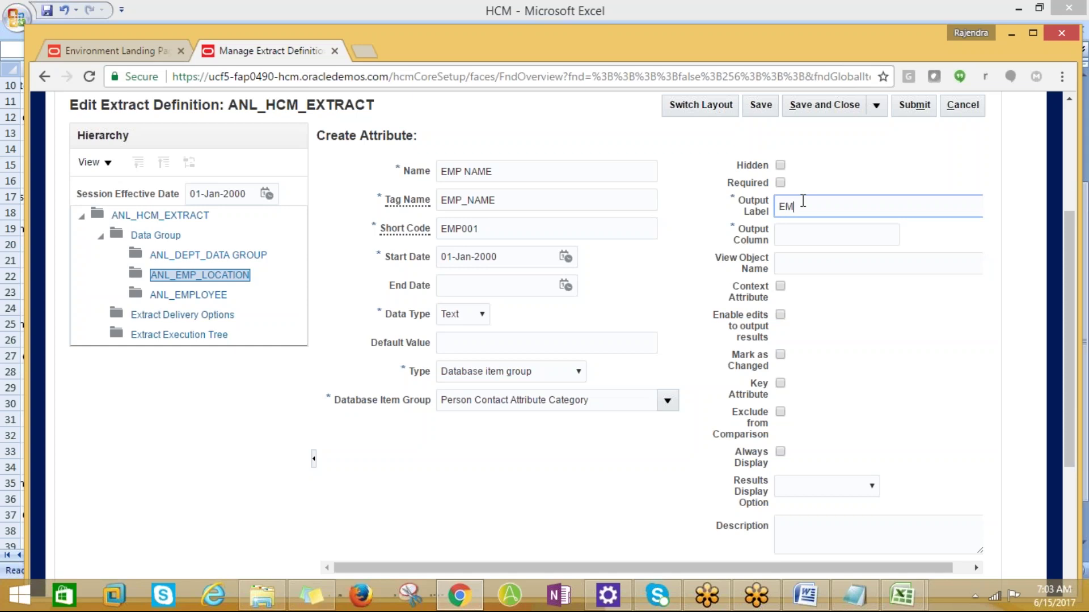
type("ORMATION")
key("Tab")
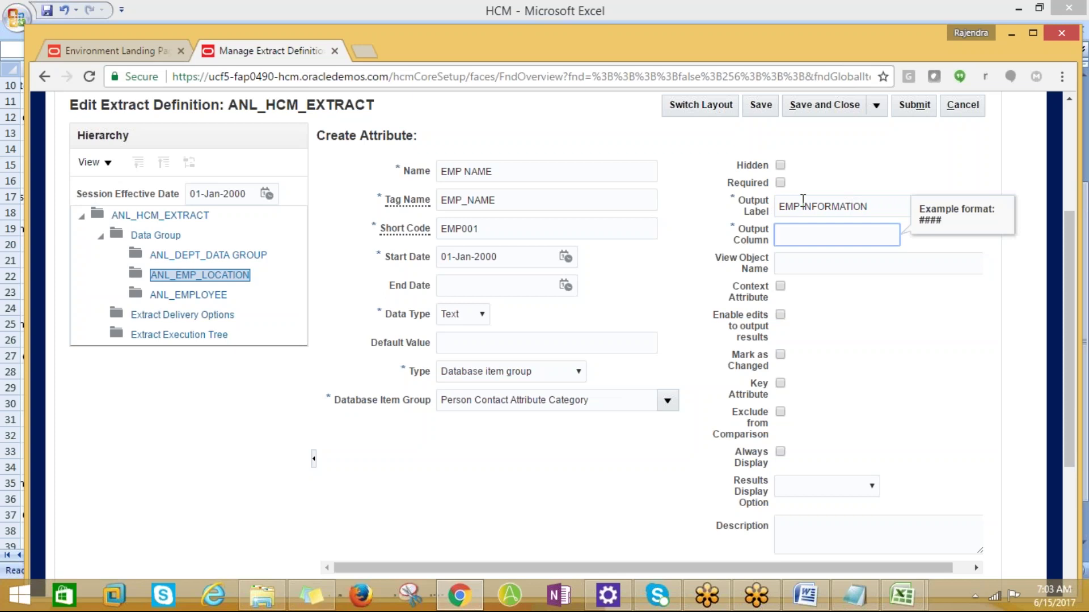
type("1")
scroll(974, 391, "down", 4)
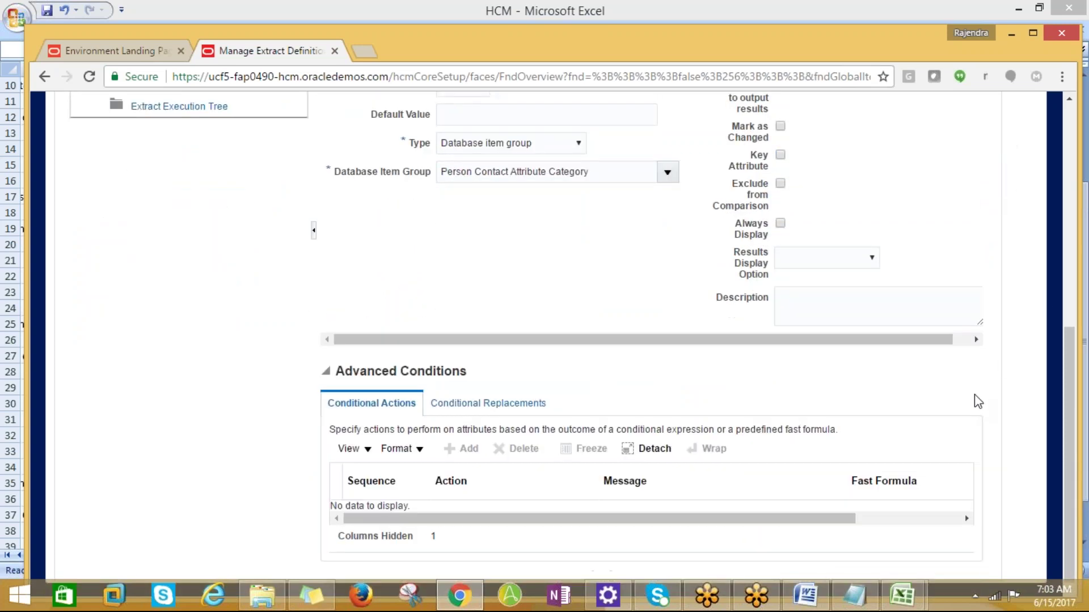
- Save the EMP NAME attribute and start creating another attribute
scroll(975, 395, "up", 7)
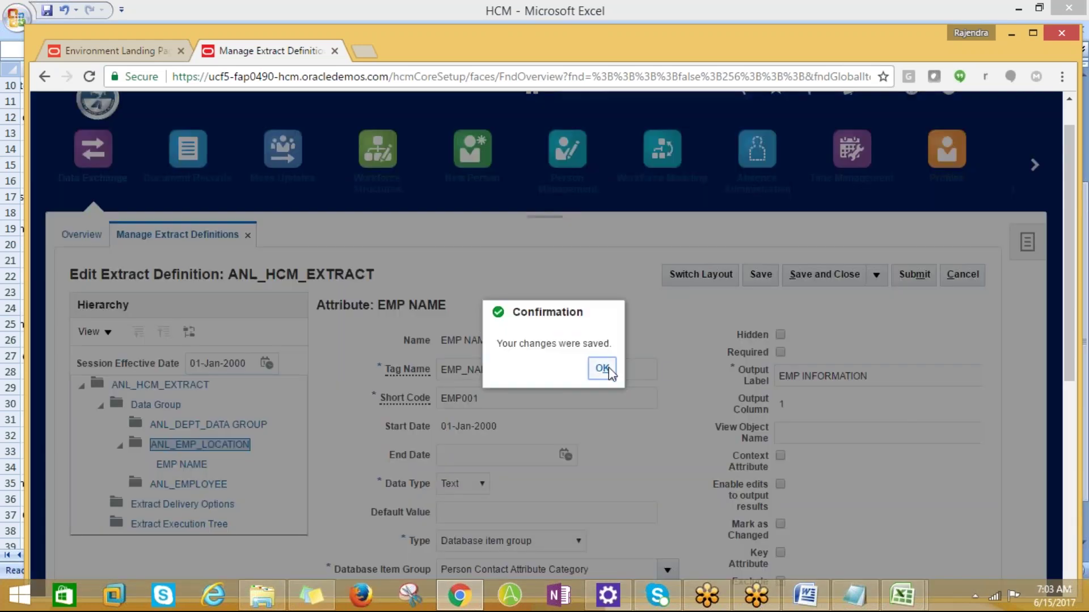
left_click(602, 370)
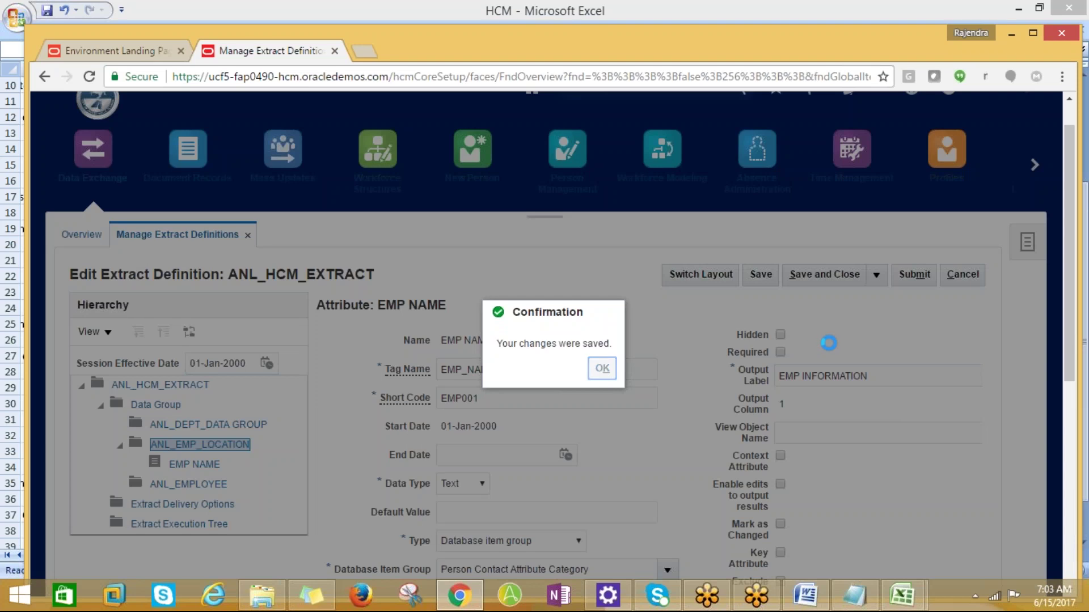
scroll(834, 351, "down", 5)
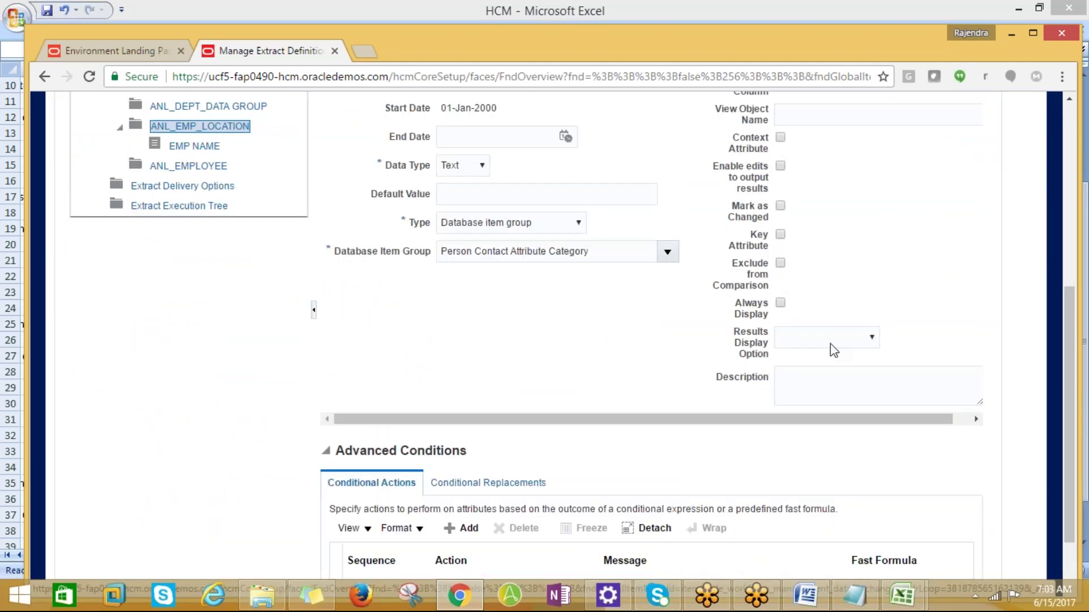
scroll(831, 347, "up", 5)
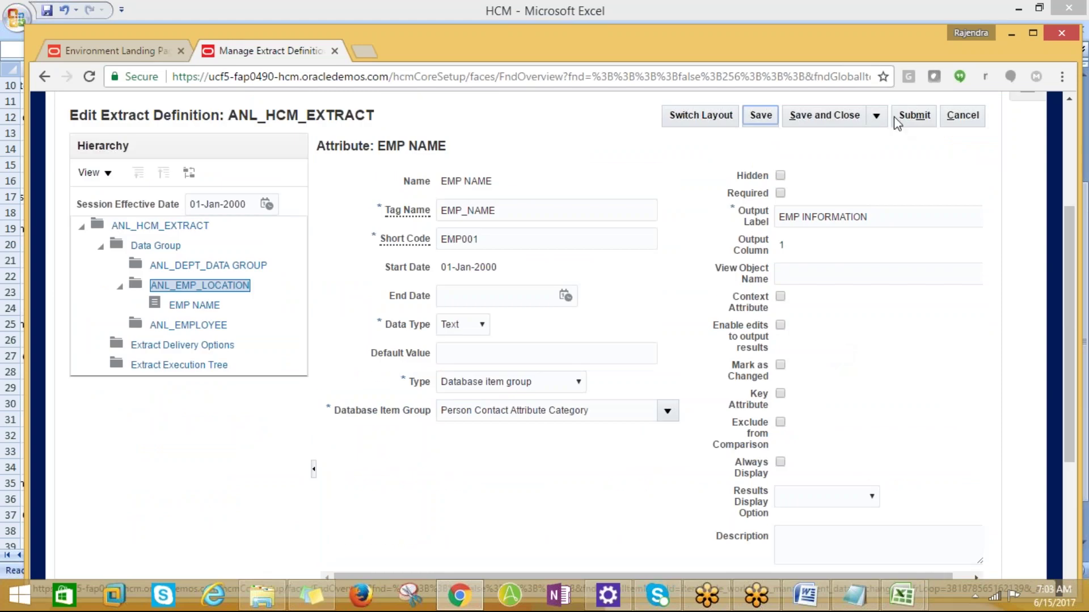
left_click(876, 116)
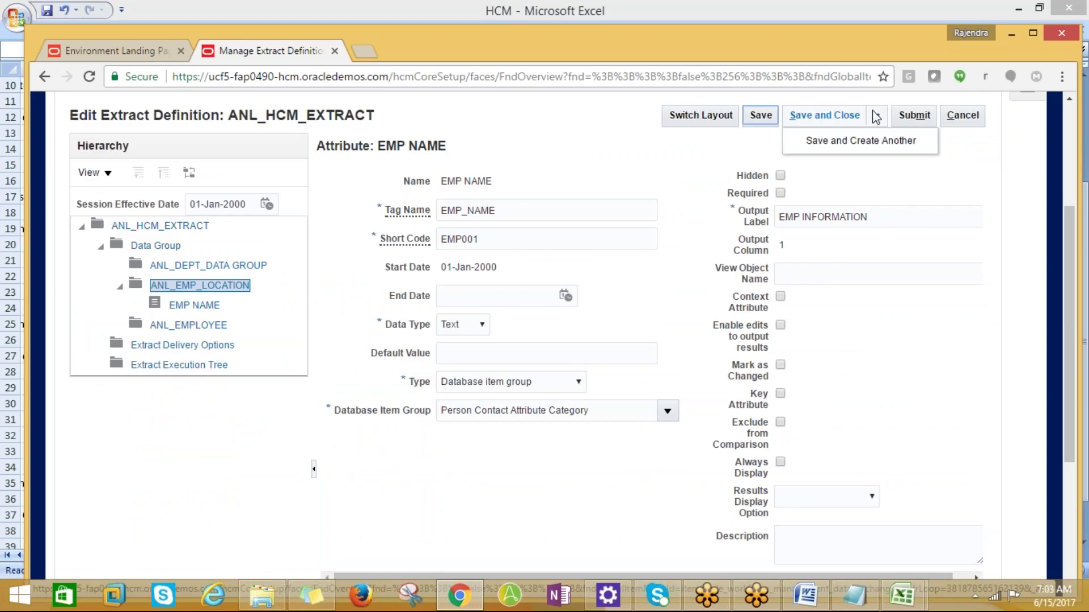
left_click(853, 142)
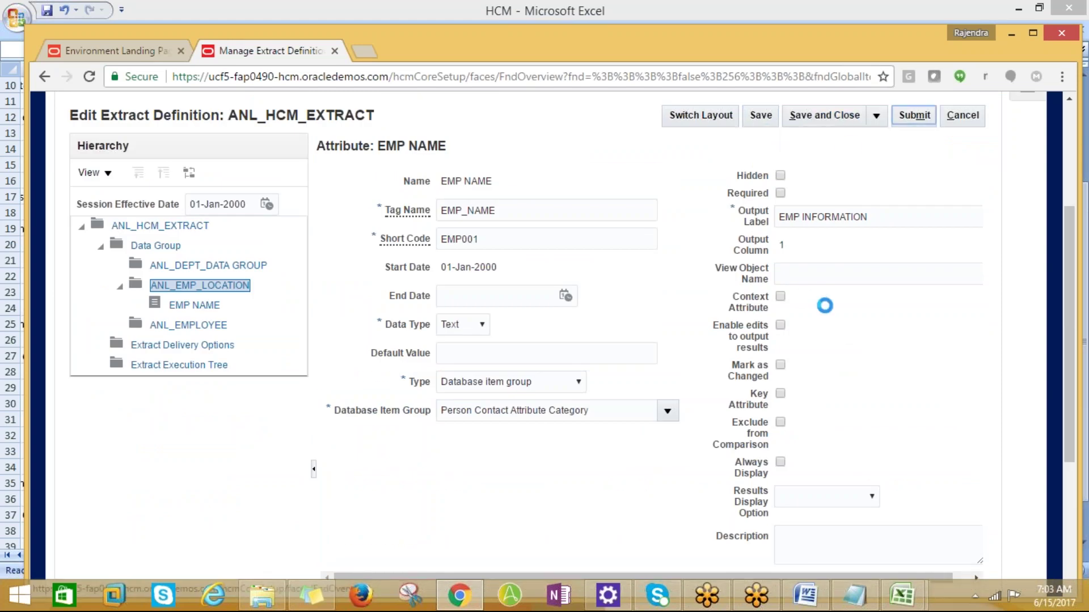
- Consult the gender row in the HCM Excel sheet and name the new extract attribute EMP_GENDER
key("alt+Tab")
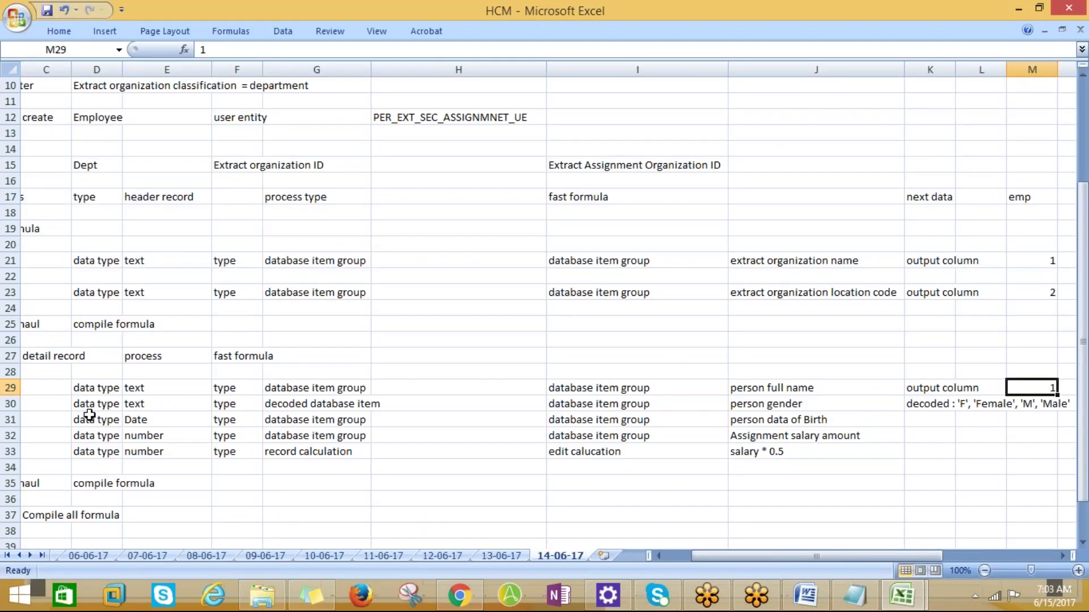
left_click(67, 406)
key("Left")
key("Left")
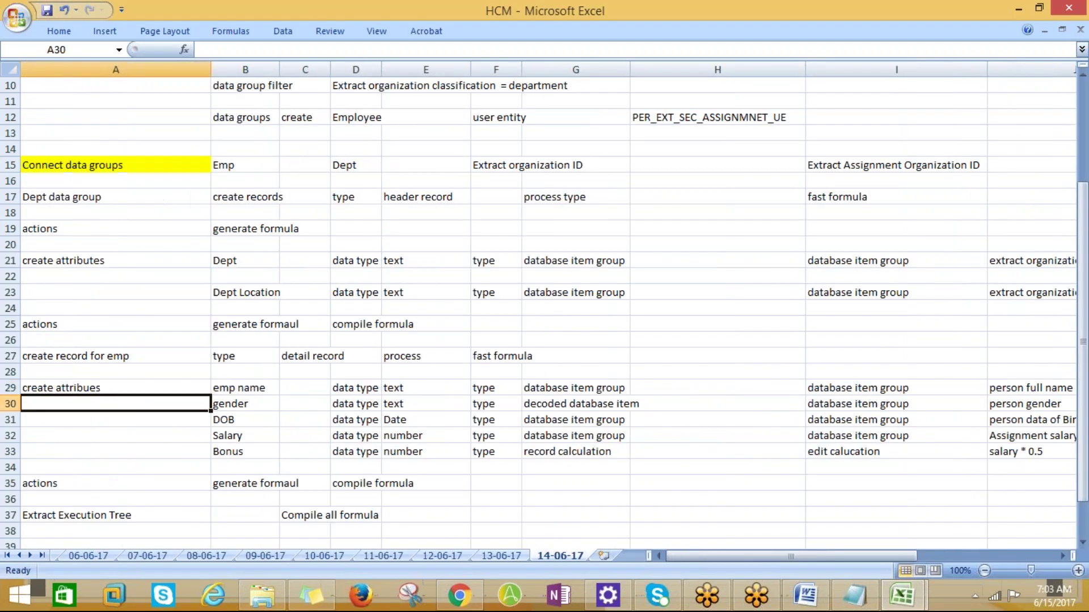
key("Right")
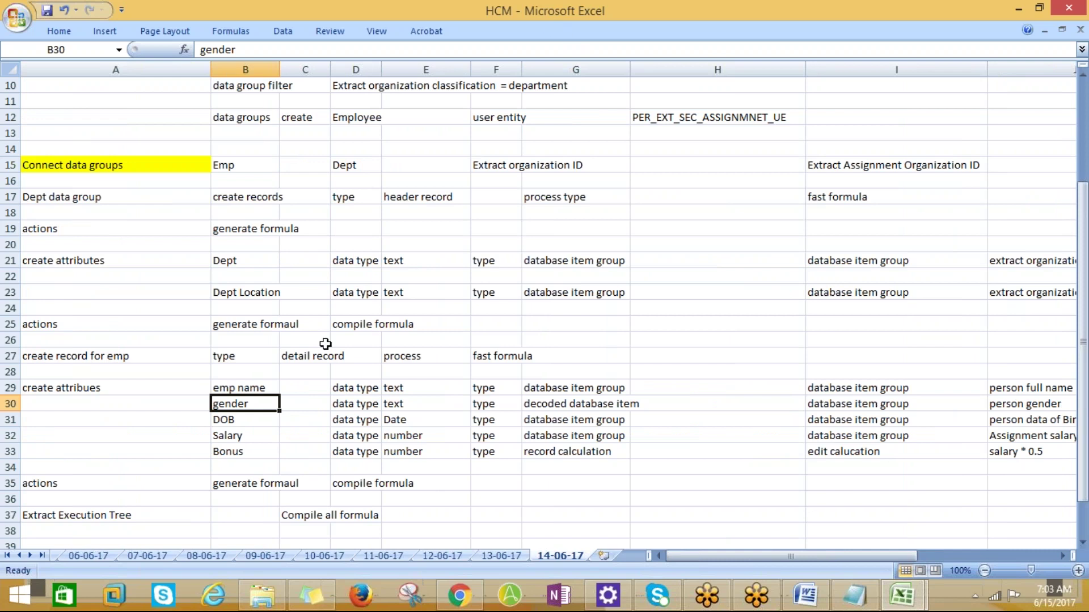
key("alt+Tab")
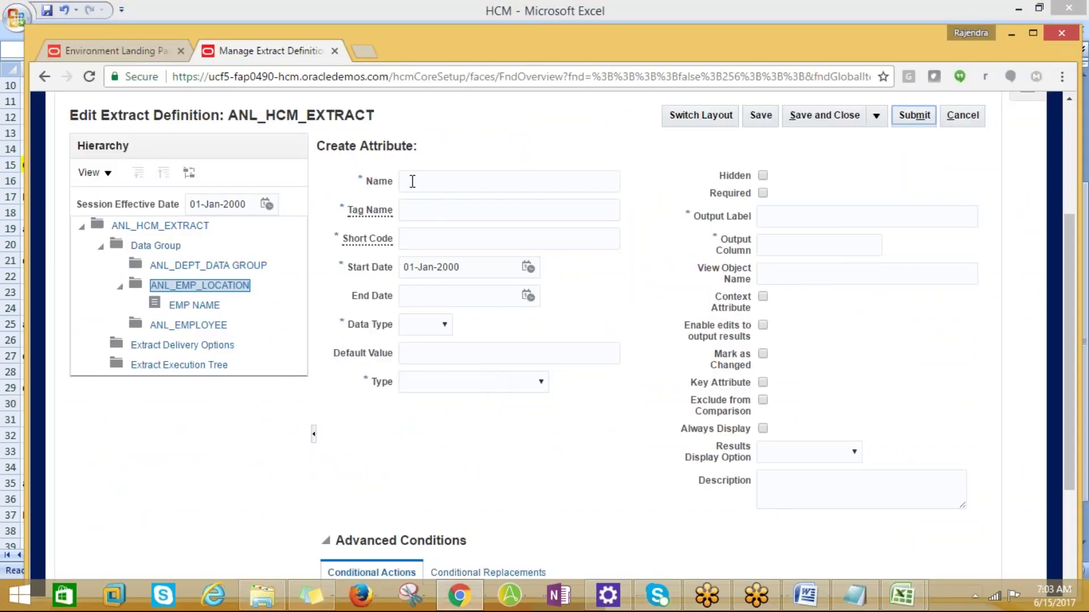
left_click(416, 181)
key("alt+Tab")
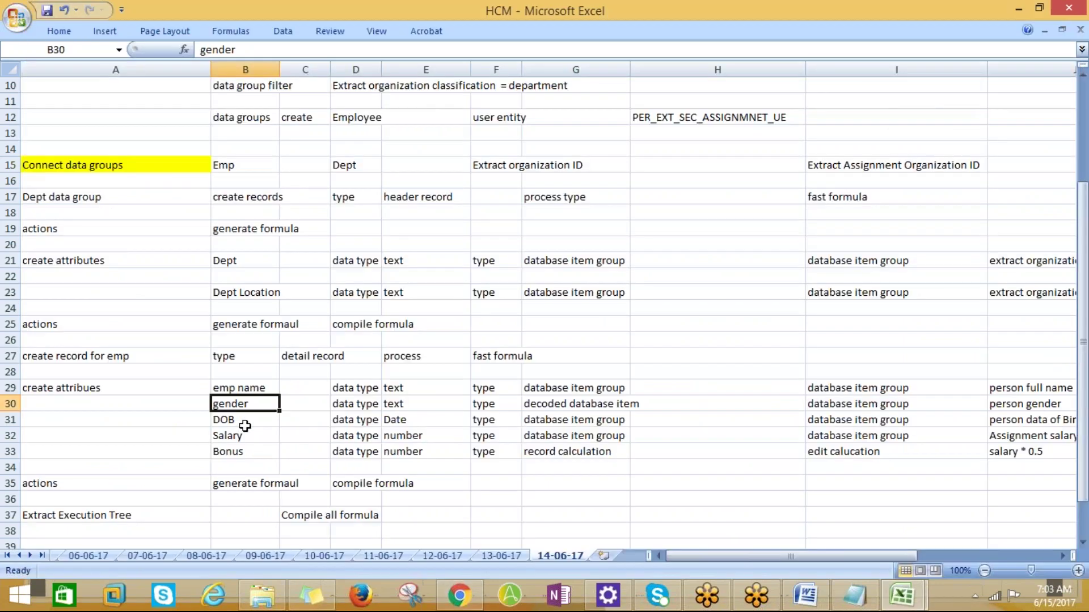
key("alt+Tab")
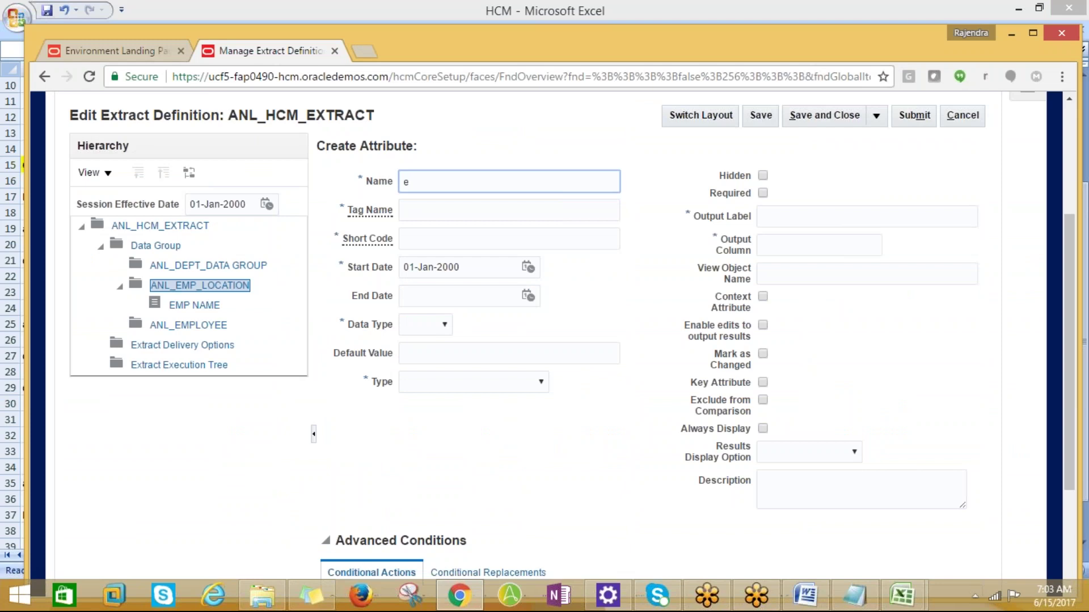
type("EMP")
key("alt+Tab")
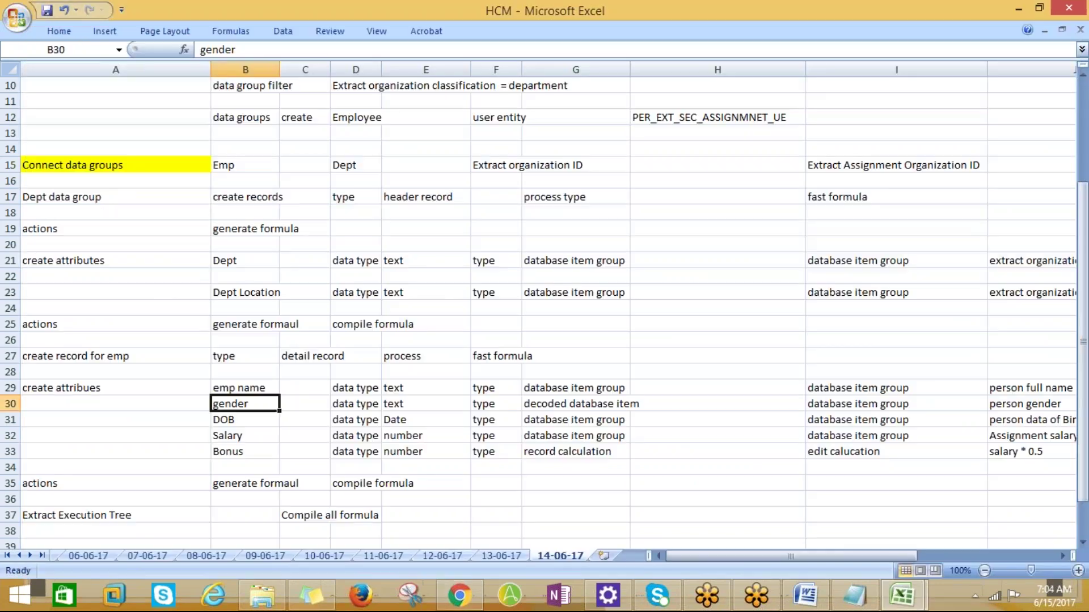
key("alt+Tab")
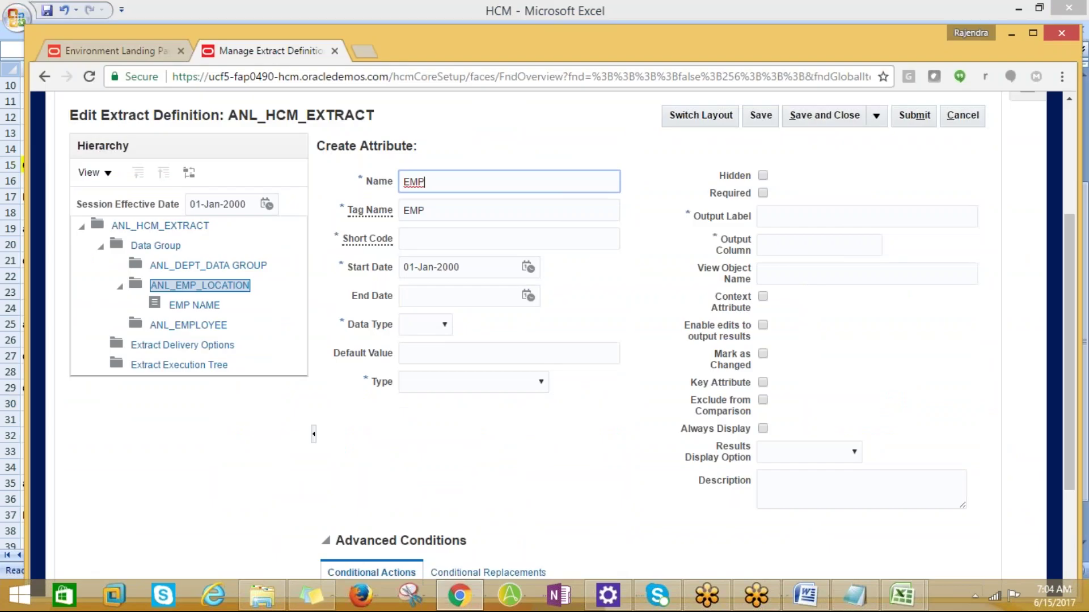
type("_GENDER")
key("Tab")
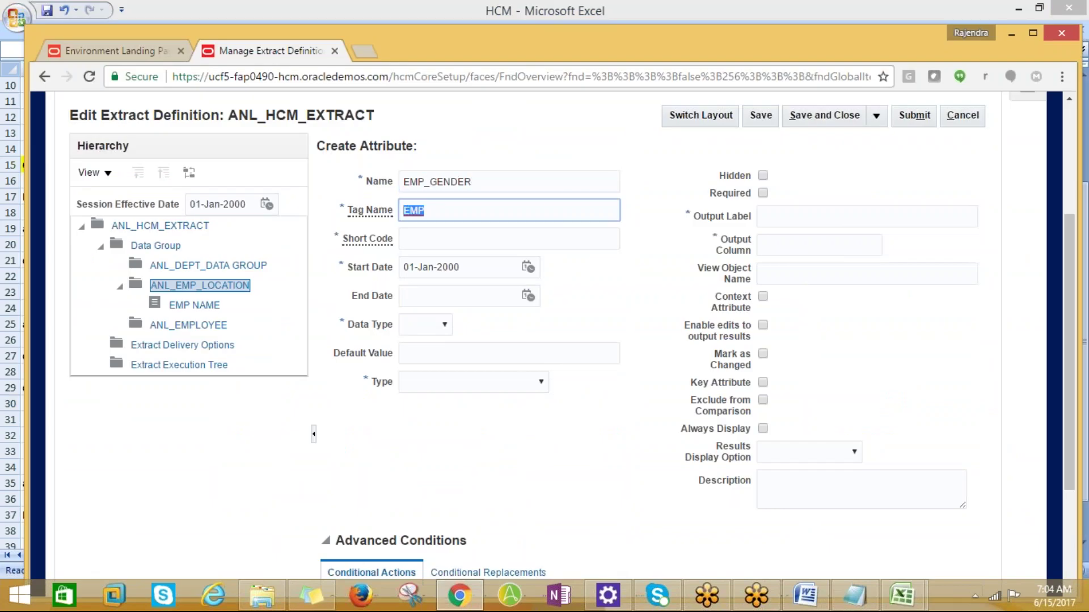
- Copy the tag name EMP_GENDER into the attribute's short code
left_click(431, 238)
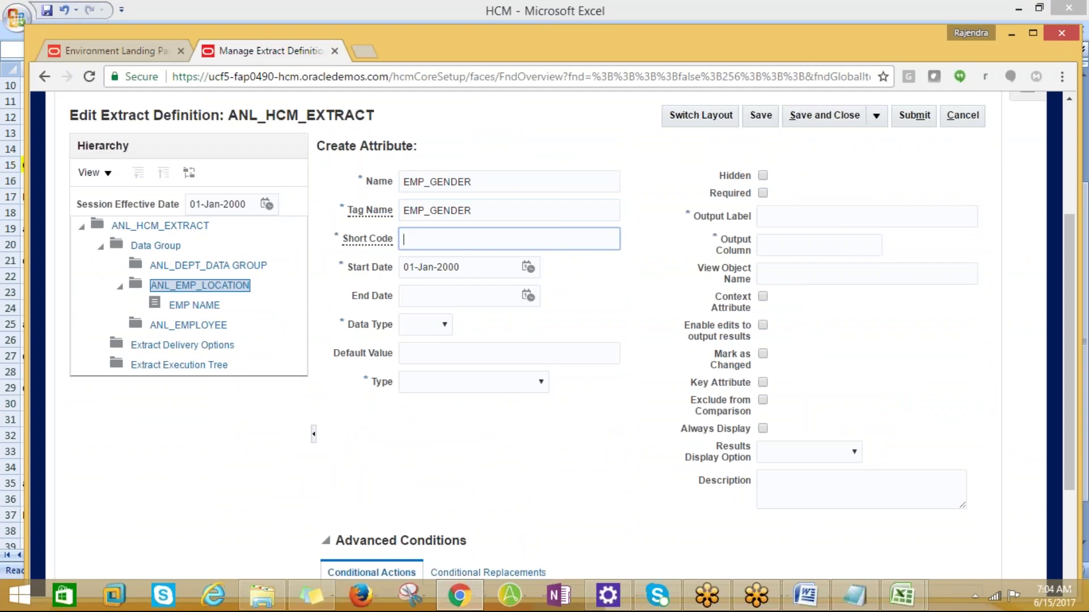
left_click_drag(475, 211, 376, 214)
key("ctrl+c")
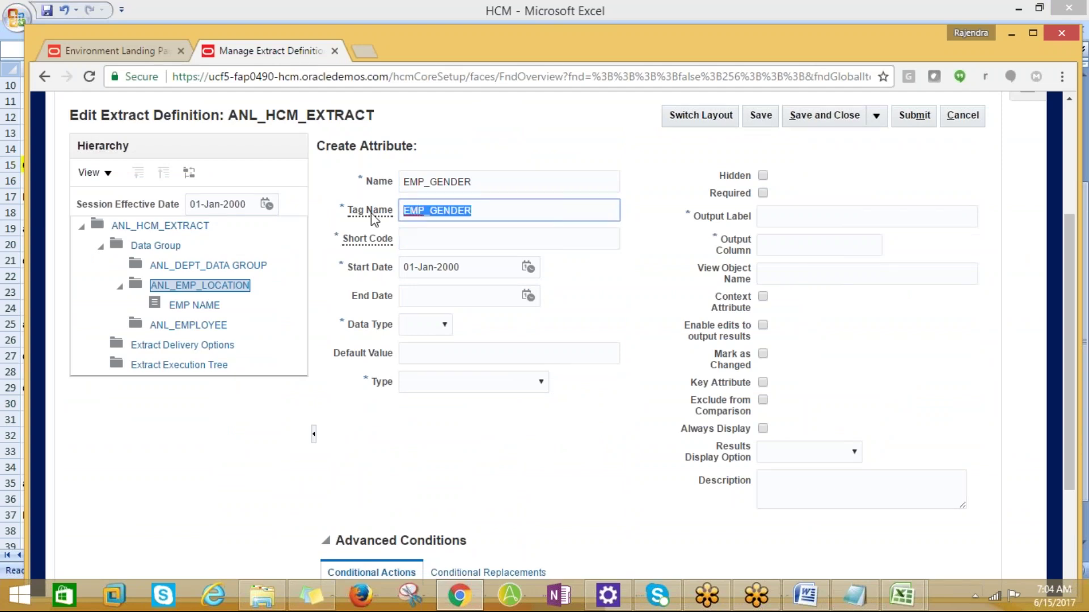
left_click(432, 238)
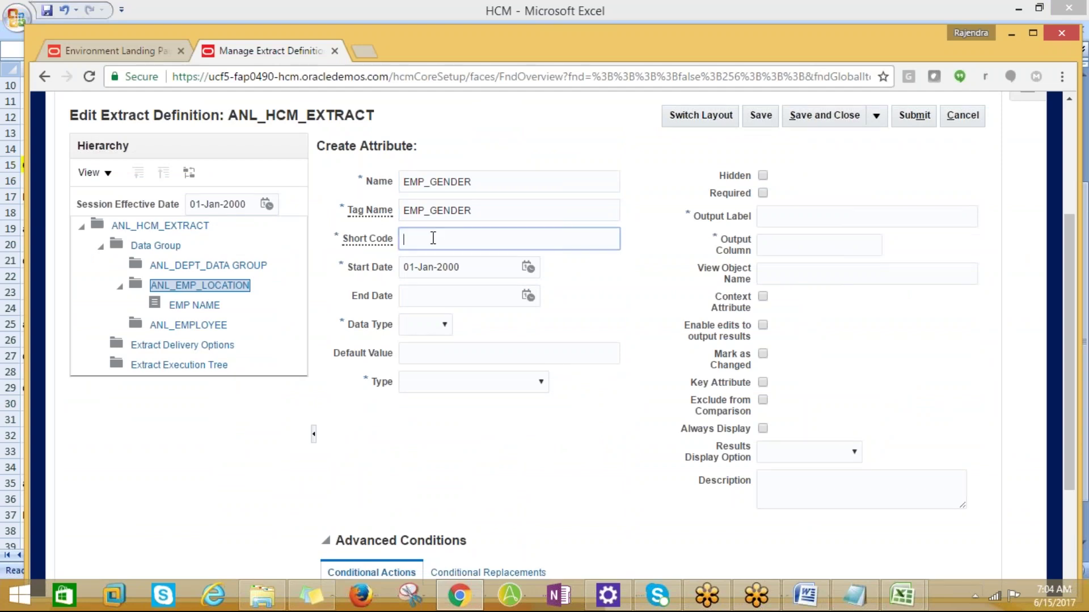
key("ctrl+v")
- Check the gender row in the HCM Excel sheet and set EMP_GENDER's data type to Text and type to Database item group
left_click(443, 325)
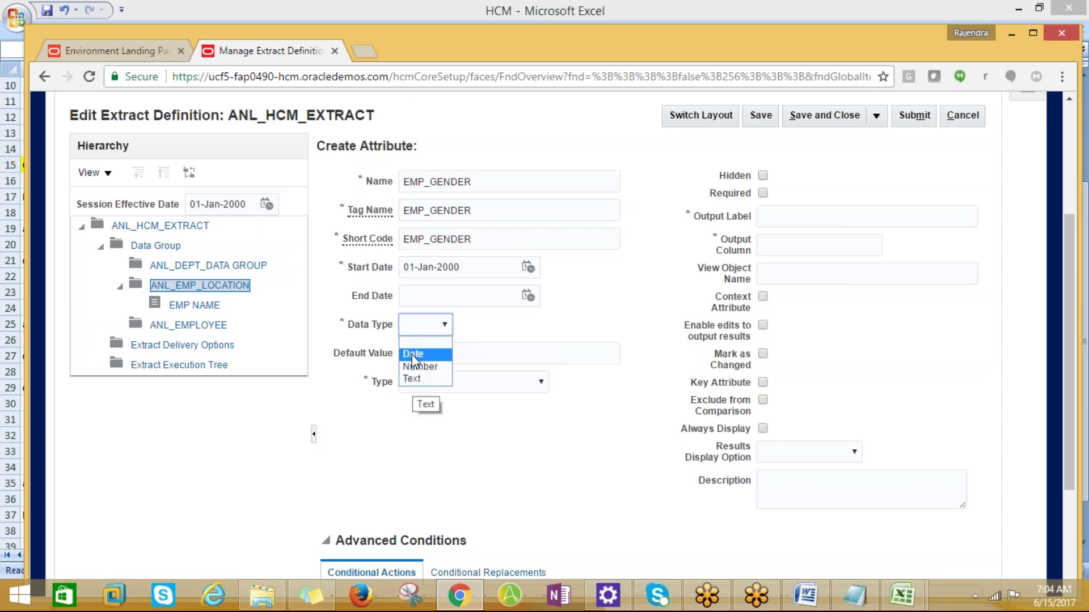
key("alt+Tab")
key("alt+Tab")
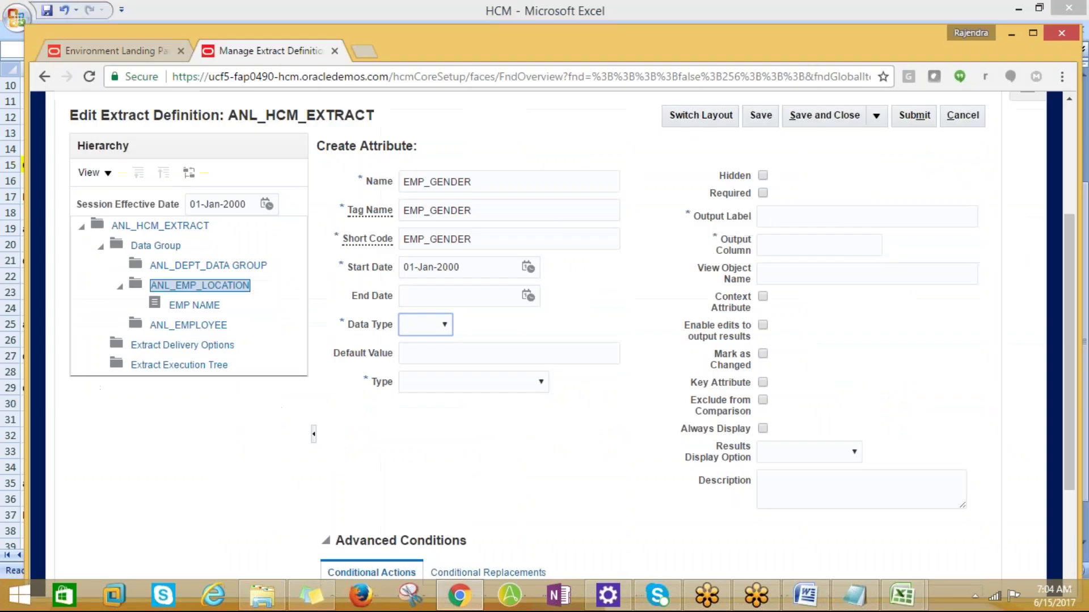
key("alt+Tab")
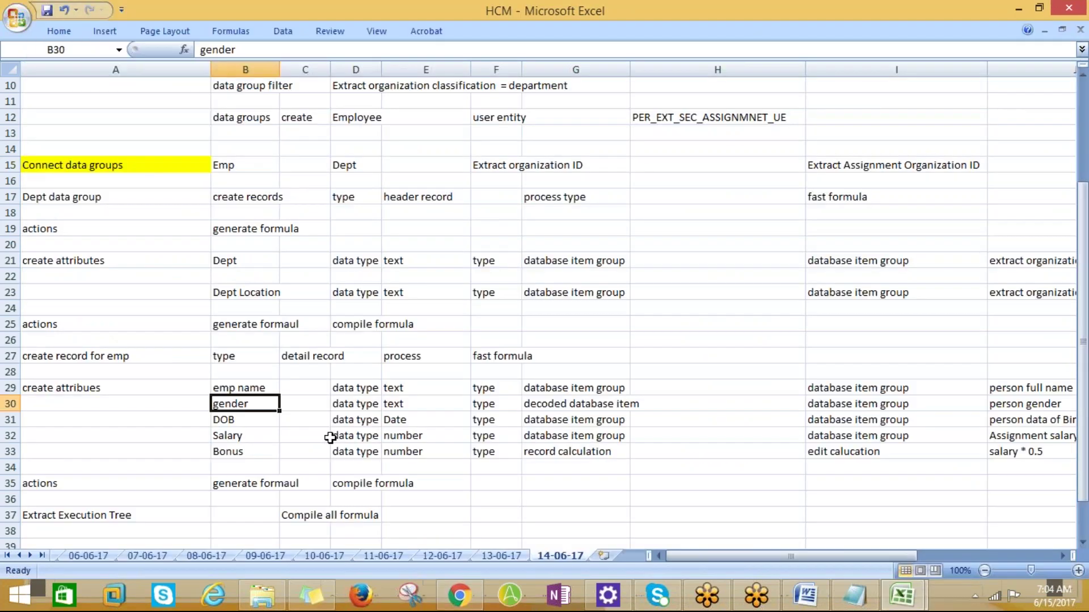
key("alt+Tab")
left_click(438, 322)
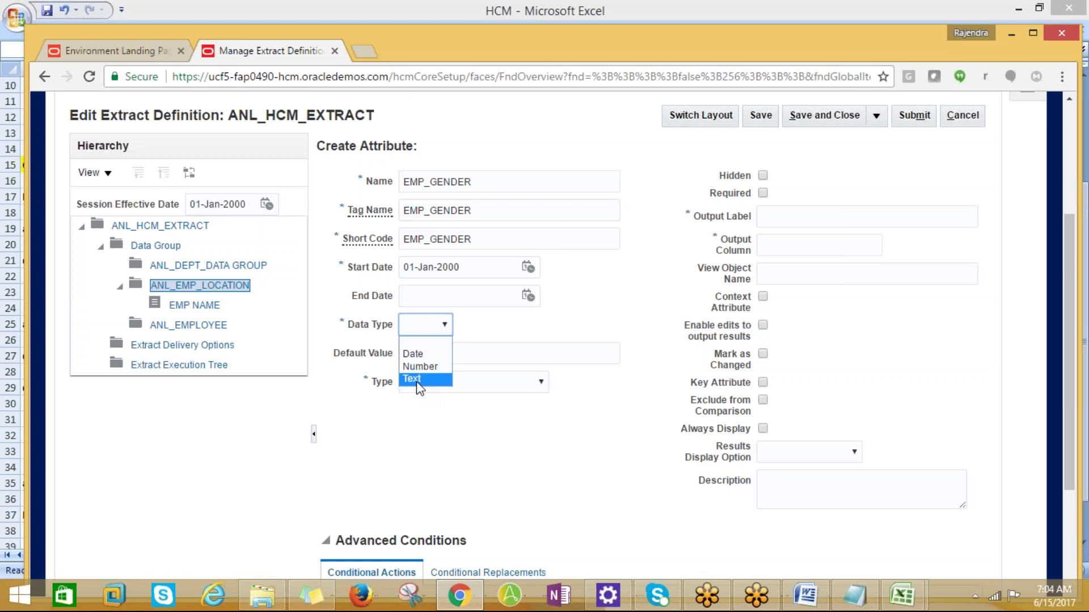
left_click(418, 379)
left_click(463, 386)
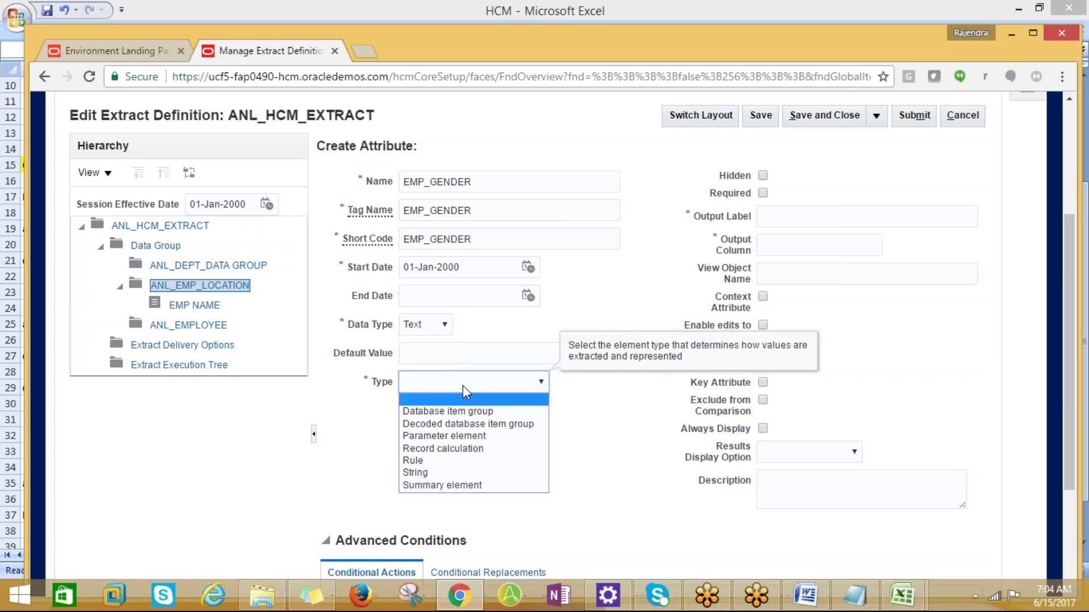
left_click(447, 412)
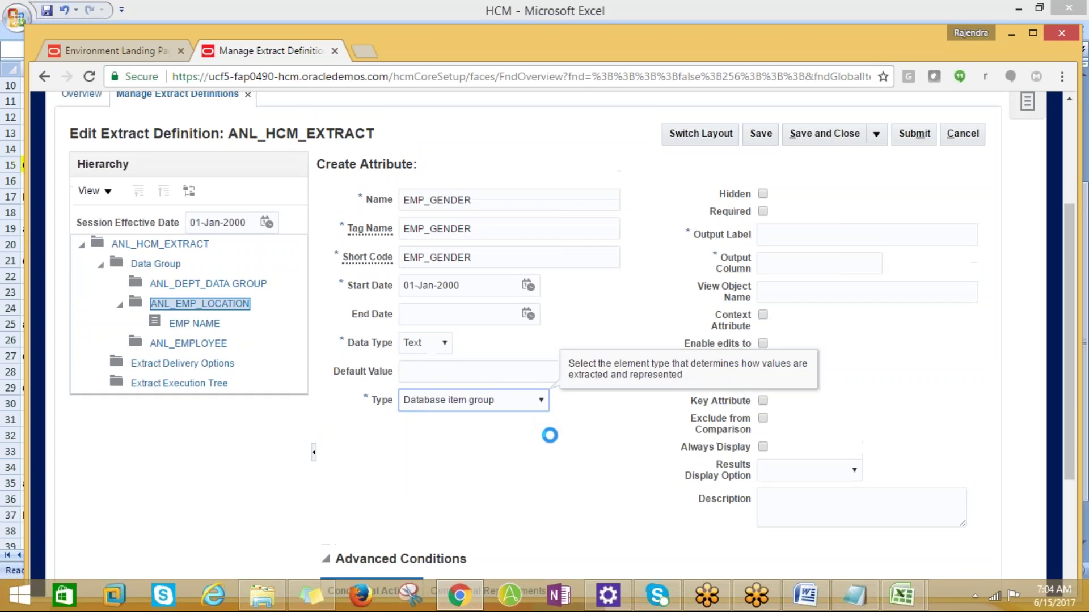
scroll(547, 431, "up", 2)
- Switch to the HCM Excel sheet and read across the gender row to find its database item group
key("alt+Tab")
key("Right")
key("Right")
key("Right")
key("Right")
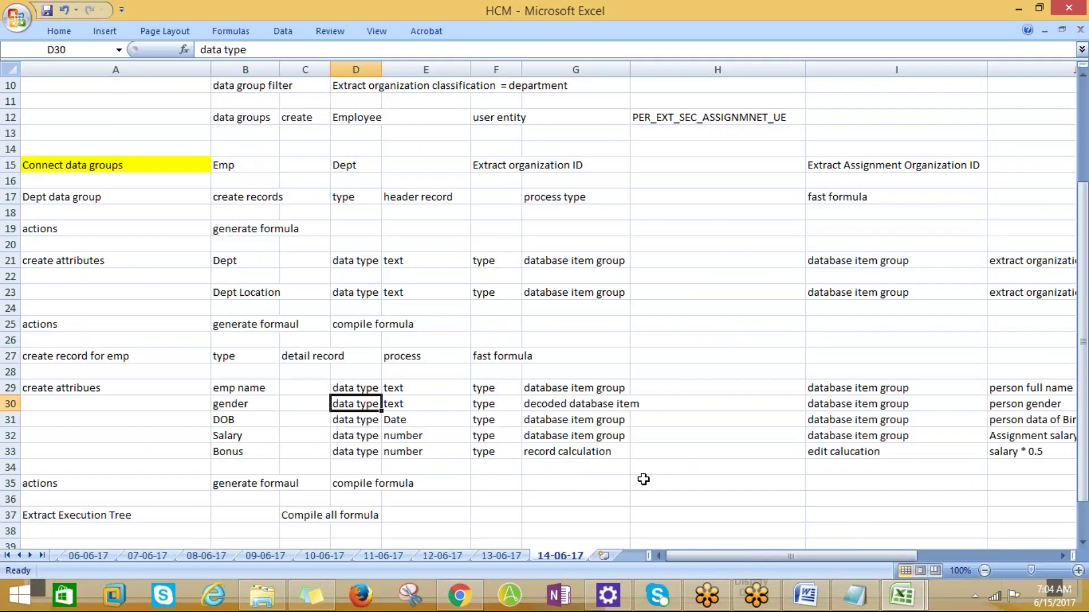
key("Right")
key("Right")
key("Right")
key("Right")
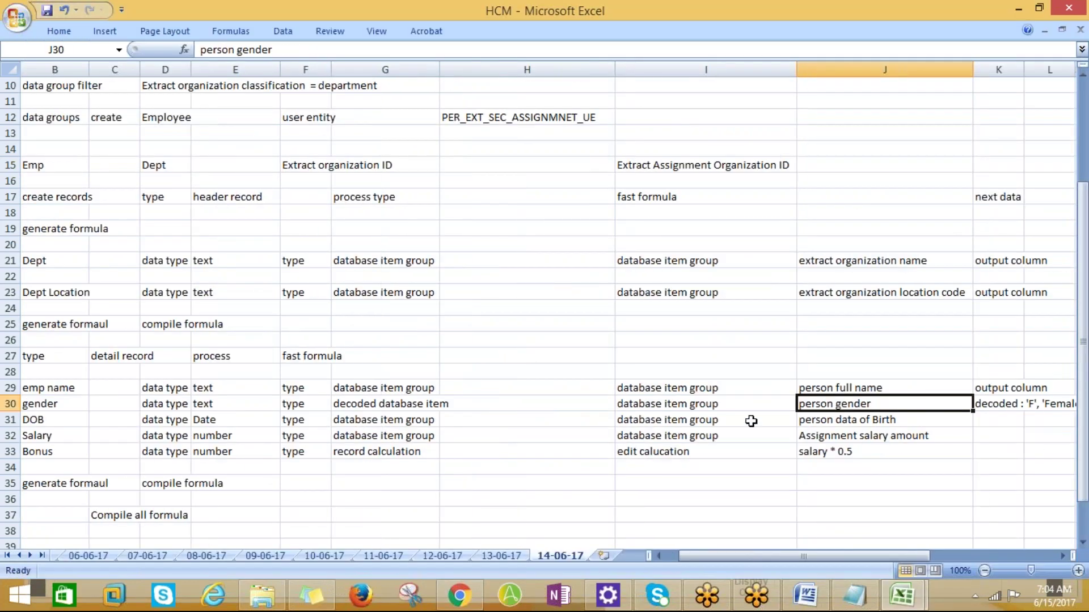
key("alt+Tab")
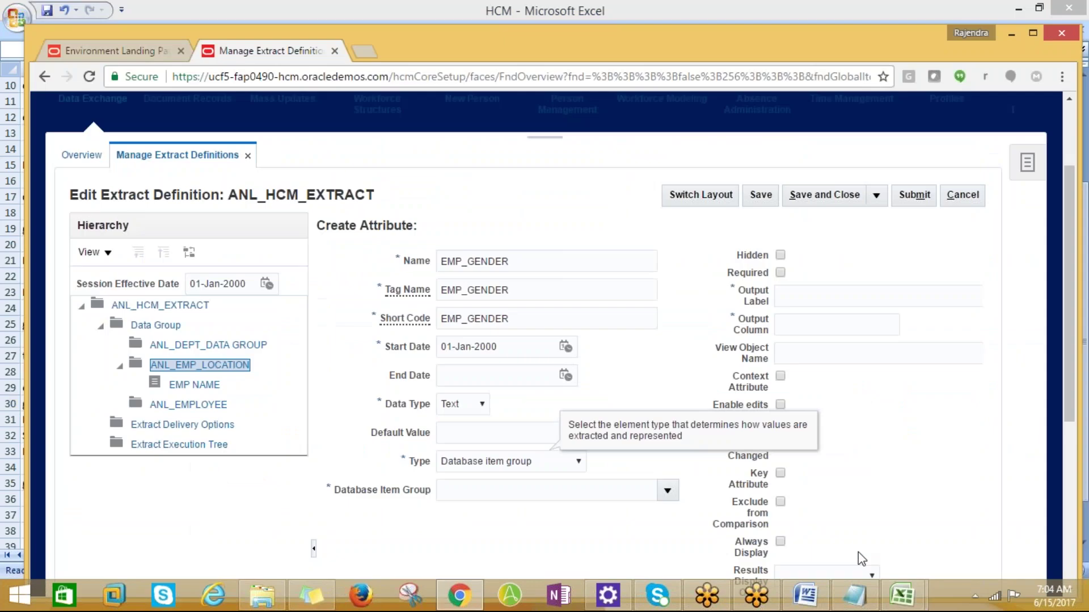
- Try to find the gender database item group by searching for Gen% and then %, and close the search without choosing one
left_click(668, 491)
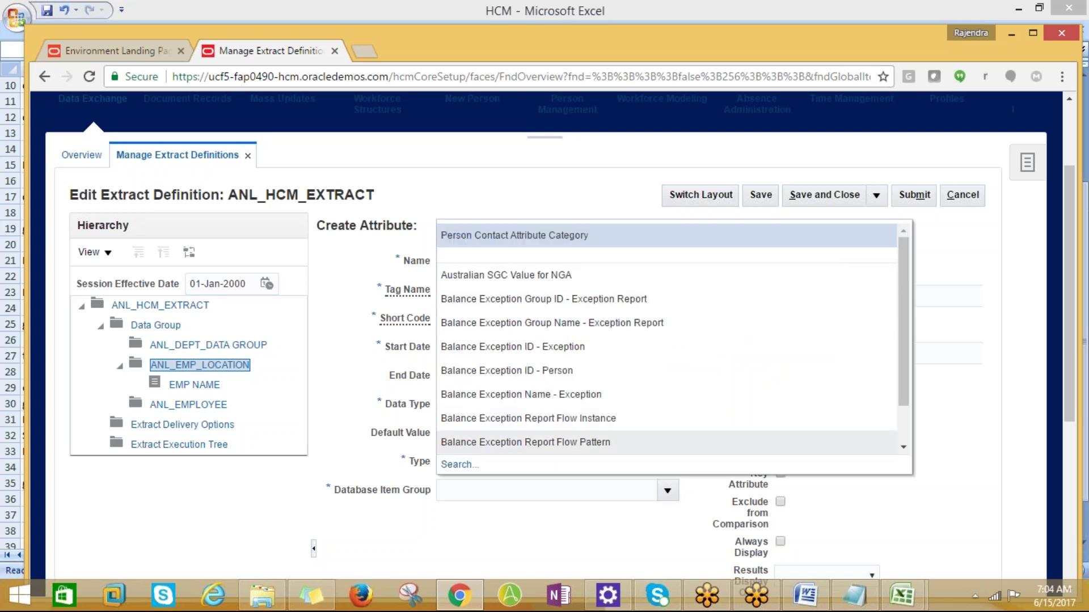
left_click(474, 332)
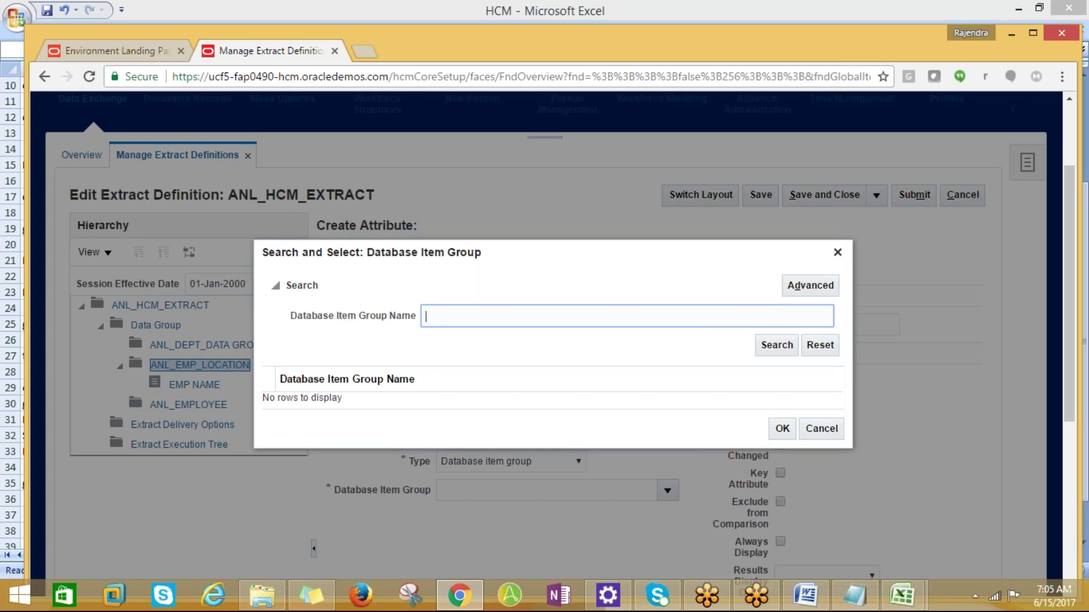
type("en%")
left_click(759, 346)
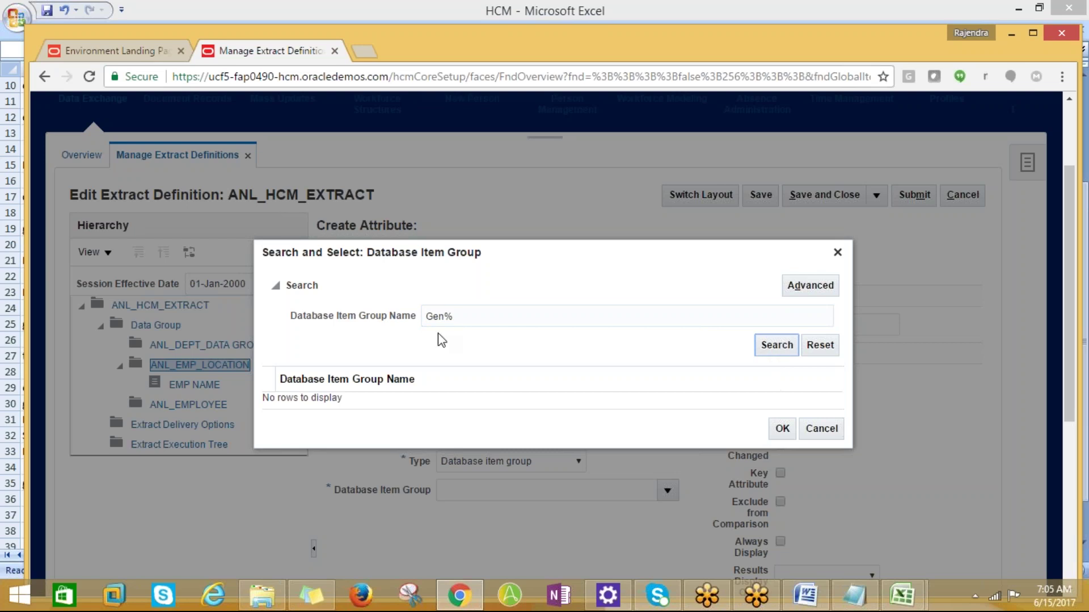
left_click_drag(445, 316, 381, 321)
key("BackSpace")
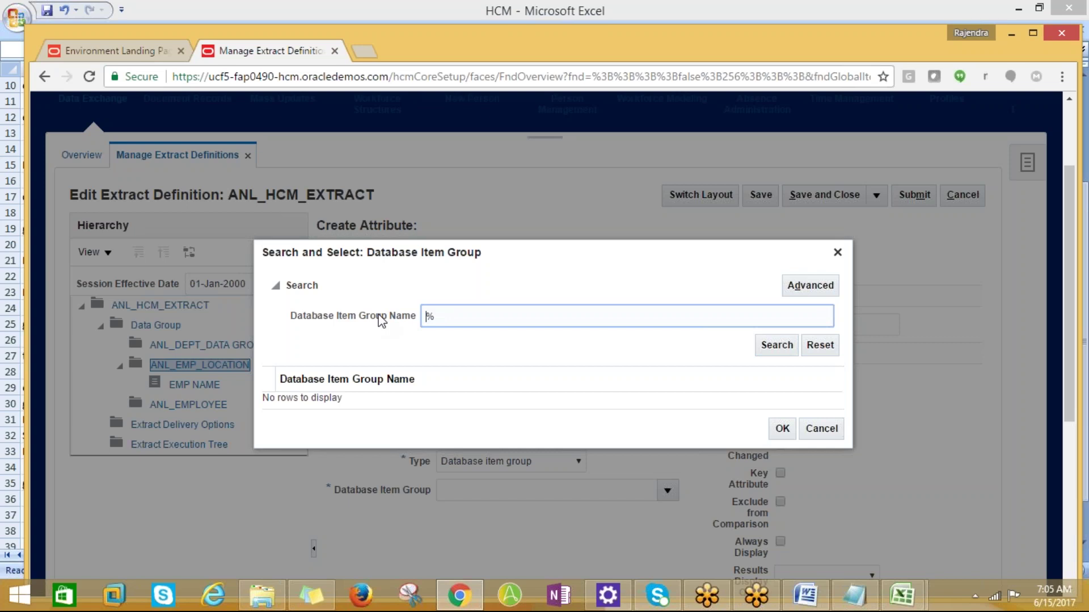
left_click(775, 347)
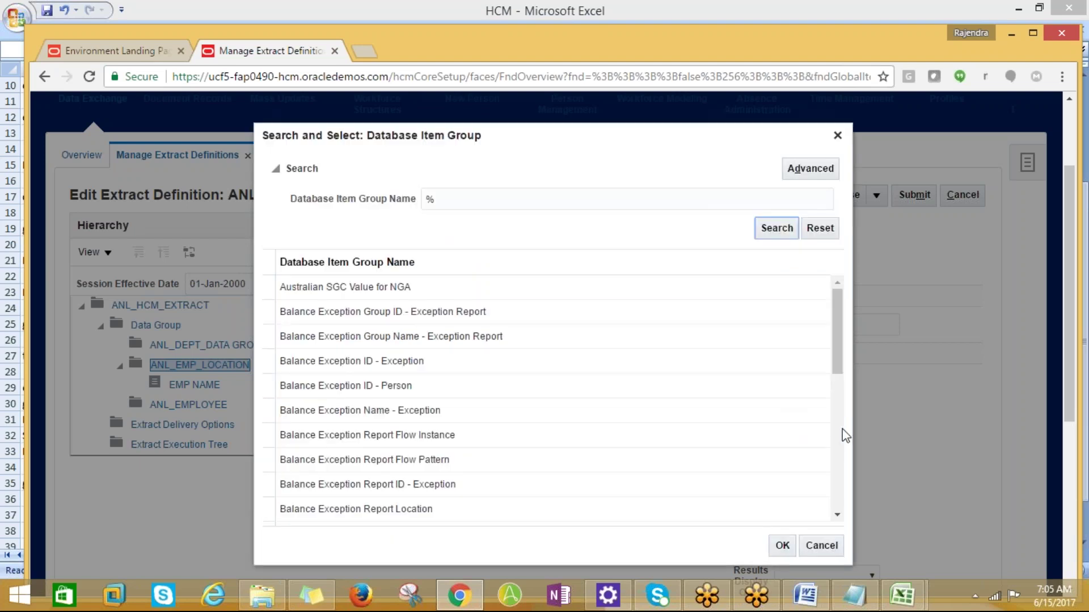
scroll(754, 427, "down", 10)
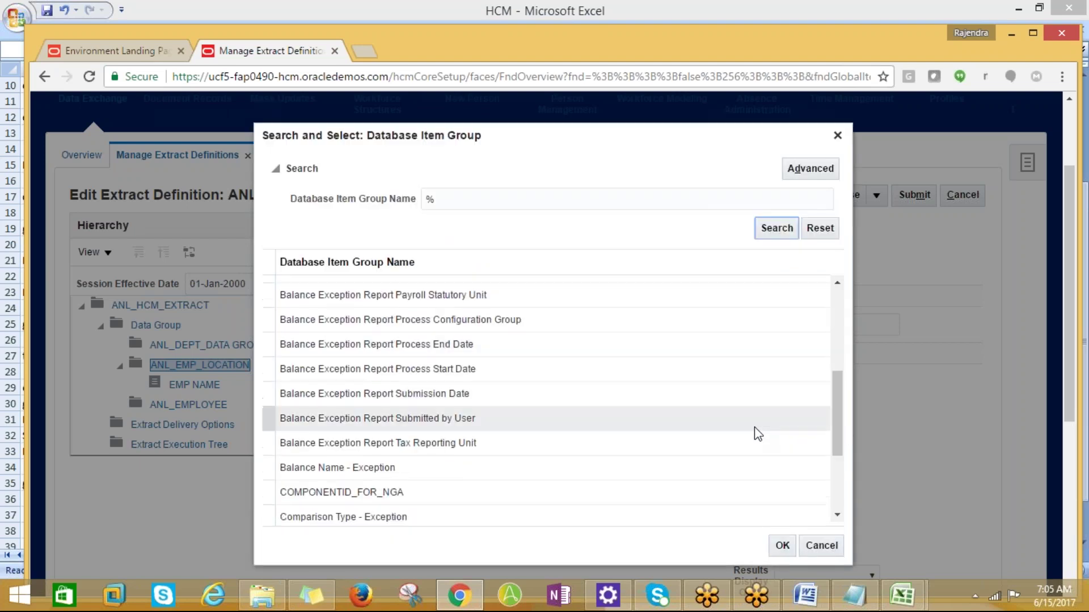
scroll(755, 435, "up", 10)
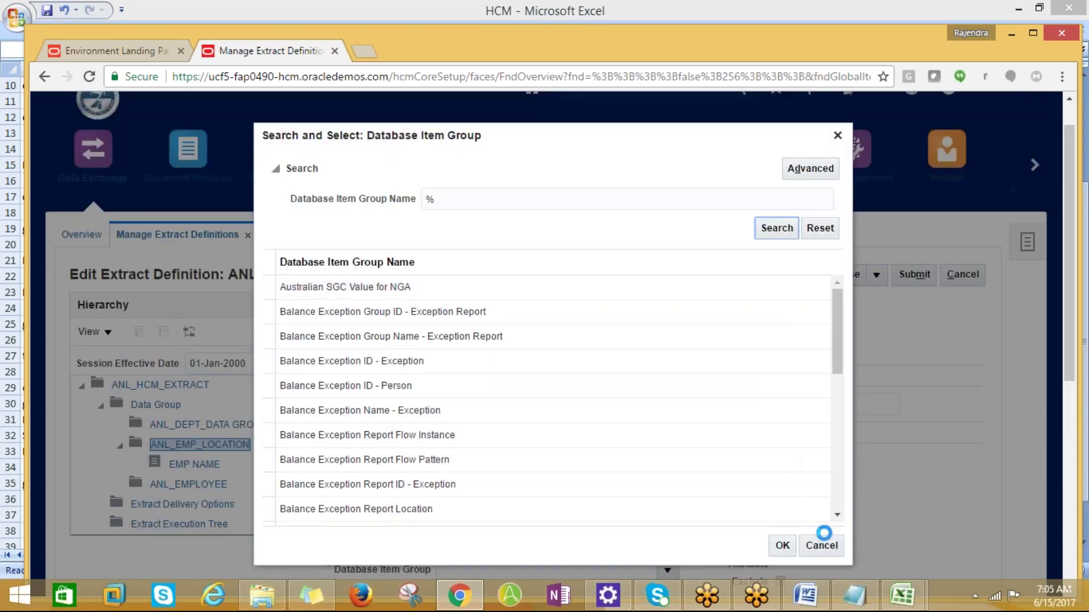
left_click(821, 543)
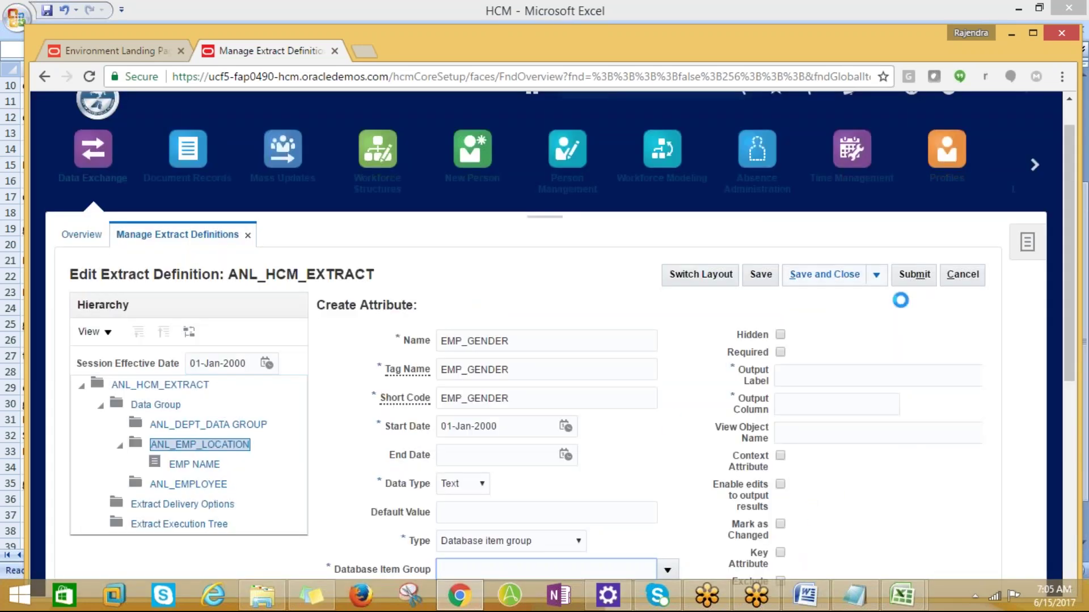
- Cancel the new EMP_GENDER attribute and discard its unsaved changes
left_click(962, 281)
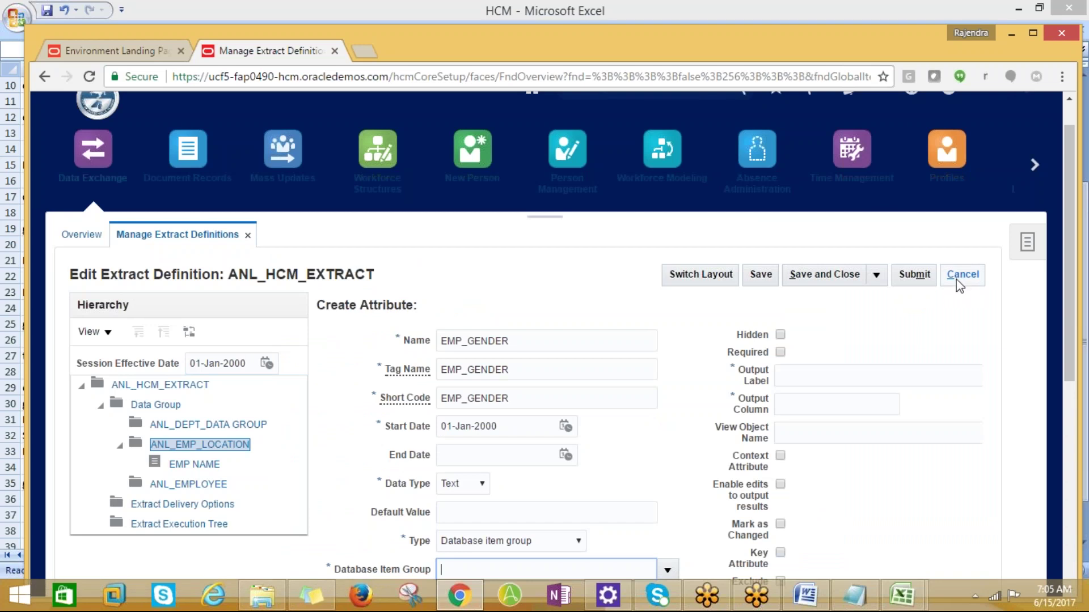
left_click(958, 277)
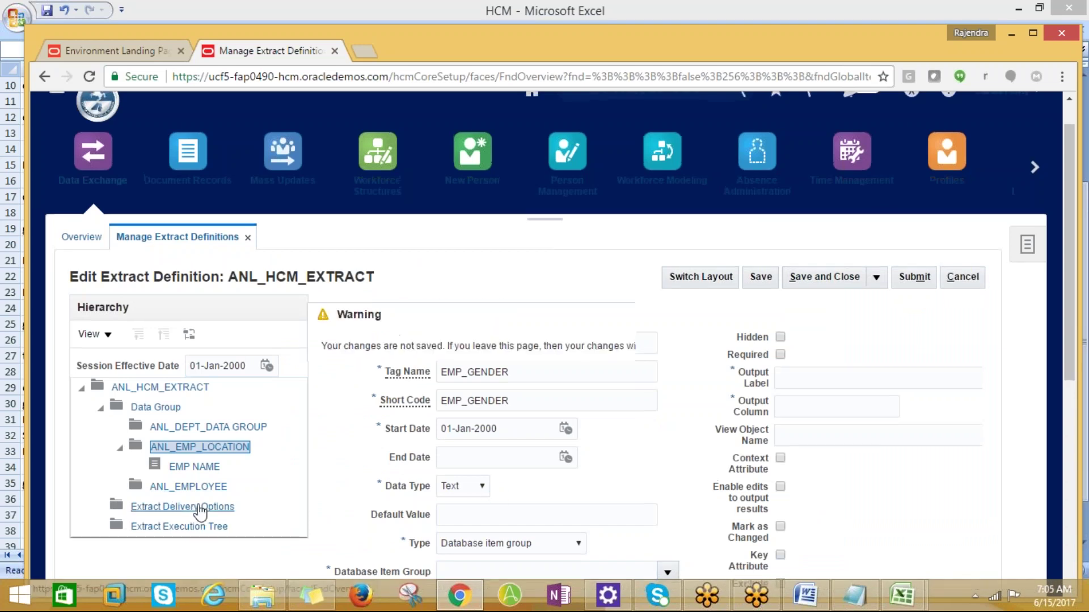
left_click(732, 368)
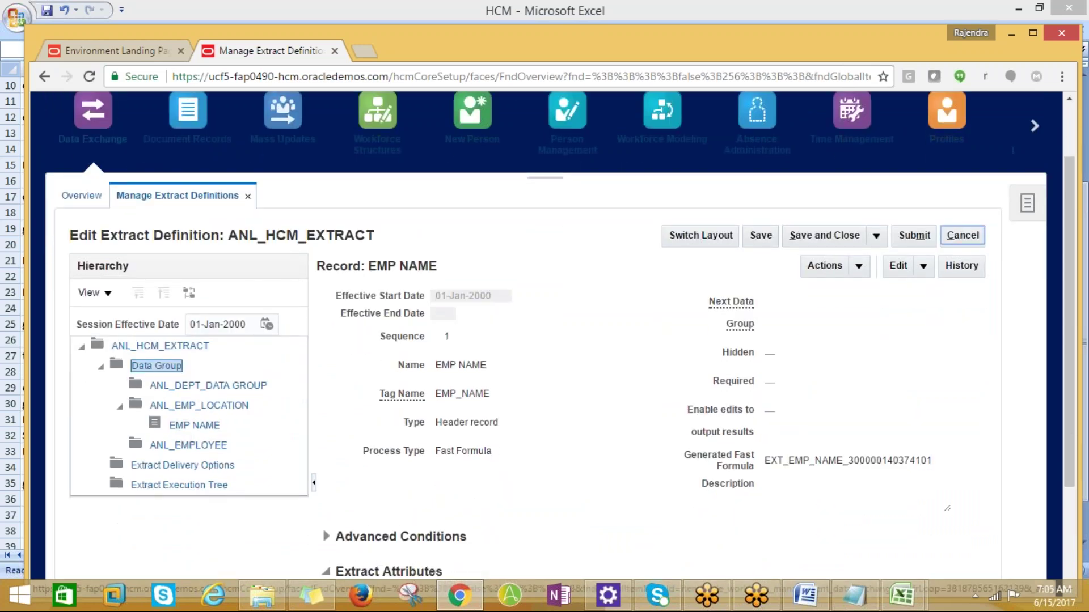
- Open the ANL_EMPLOYEE data group and start a new extract record with sequence 1
left_click(187, 445)
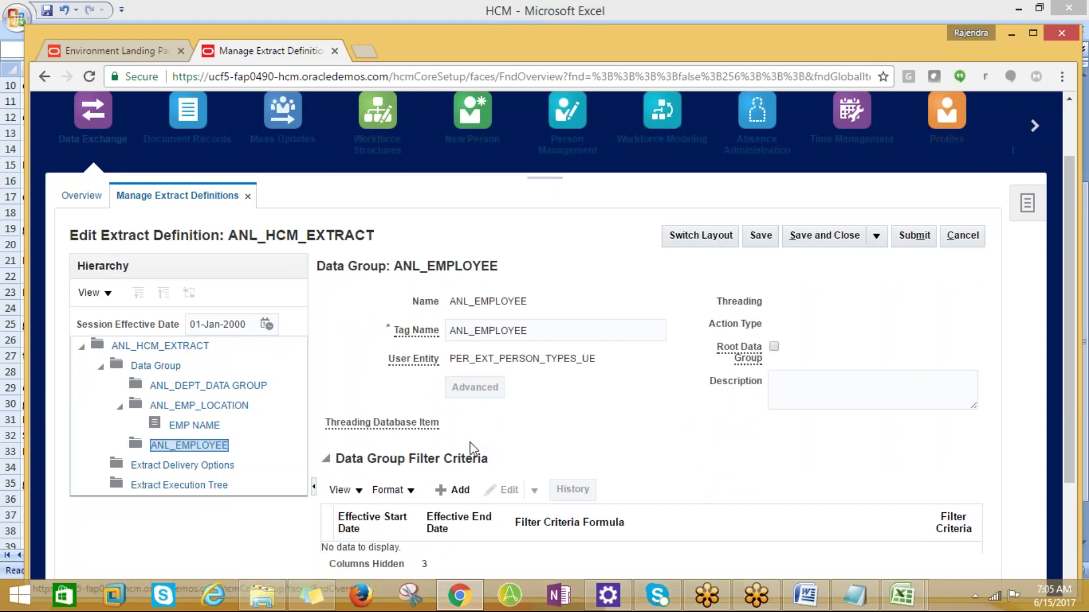
scroll(470, 450, "down", 2)
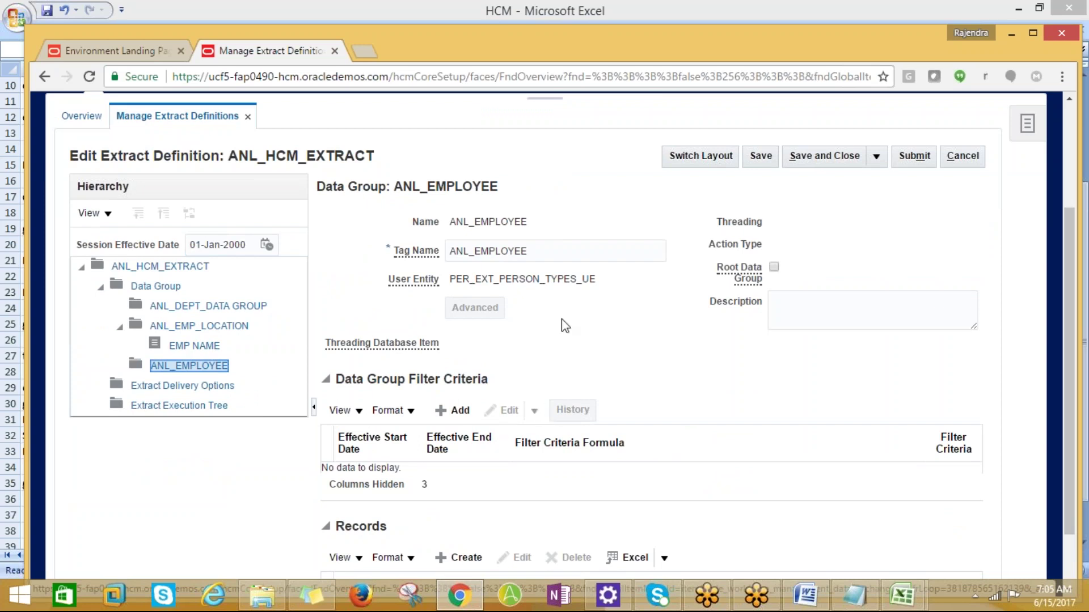
scroll(608, 338, "down", 2)
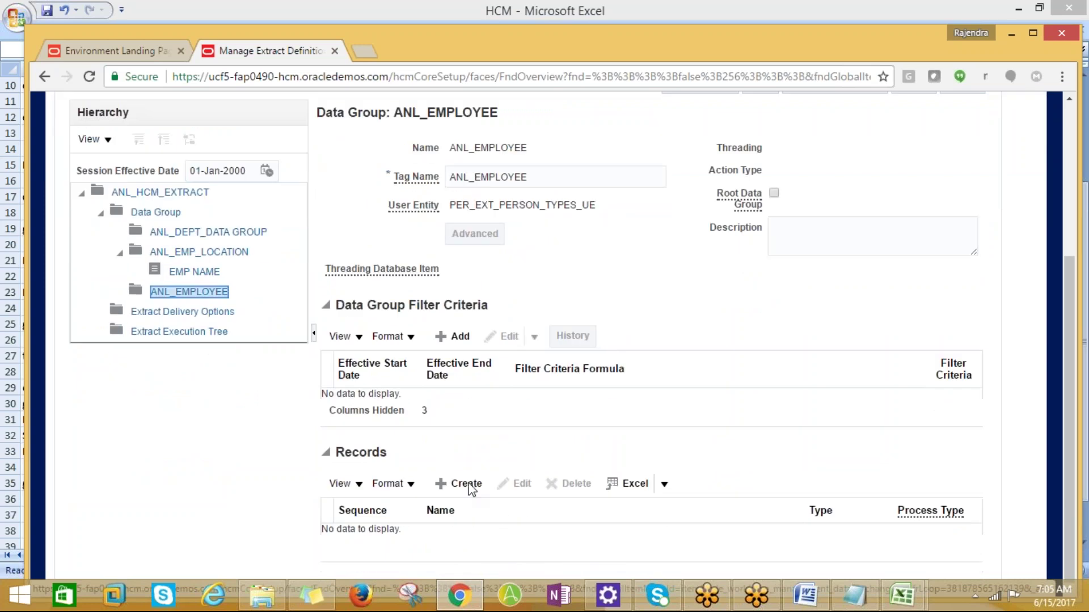
left_click(460, 483)
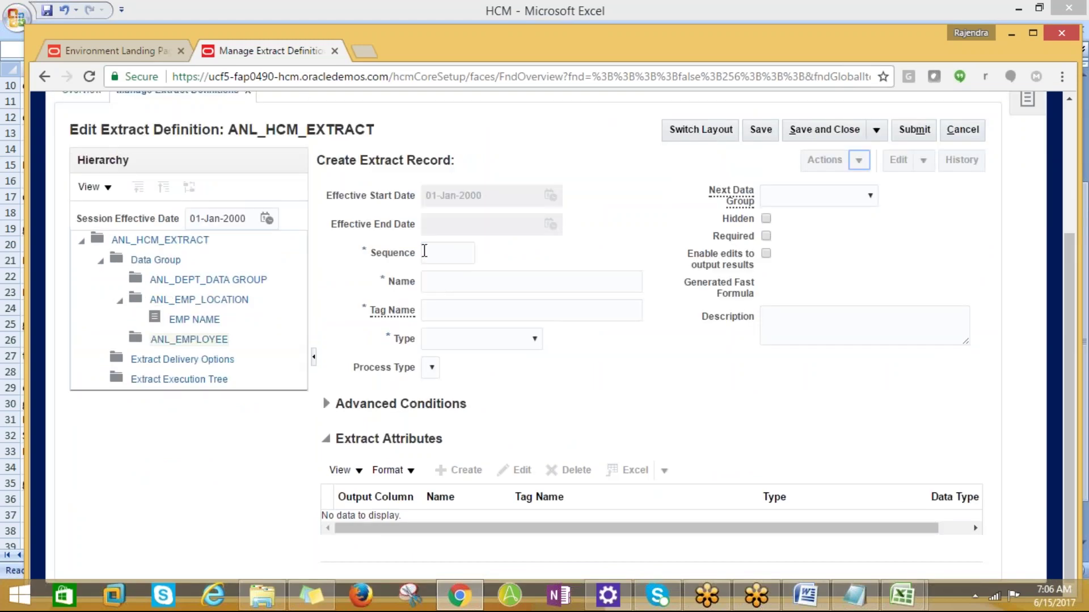
left_click(465, 251)
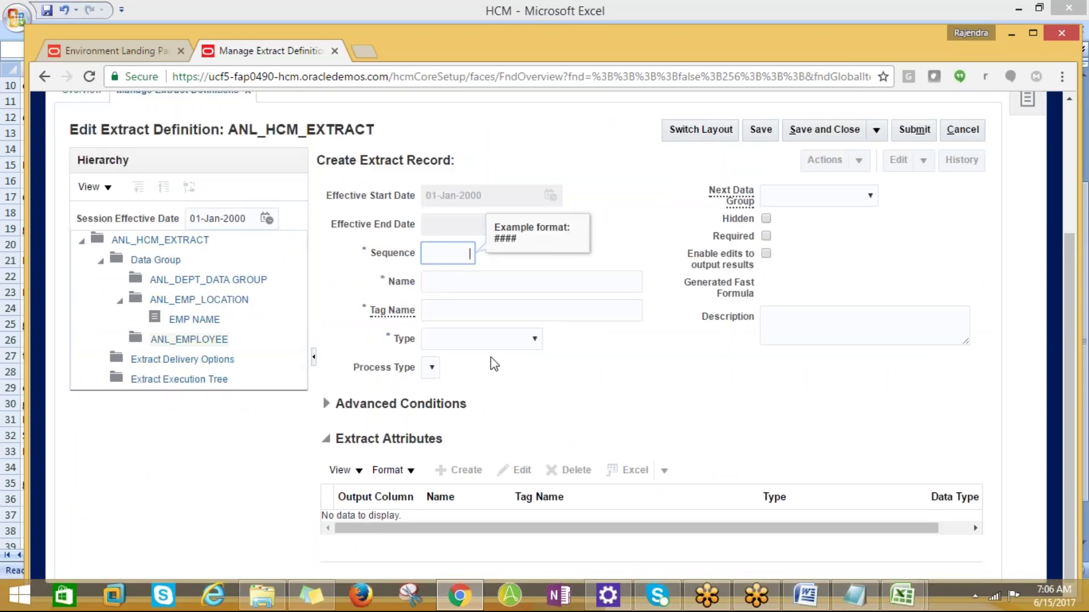
- Enter ANL_EMP_RECORD as the record's name and use the same text as its tag name
left_click(448, 278)
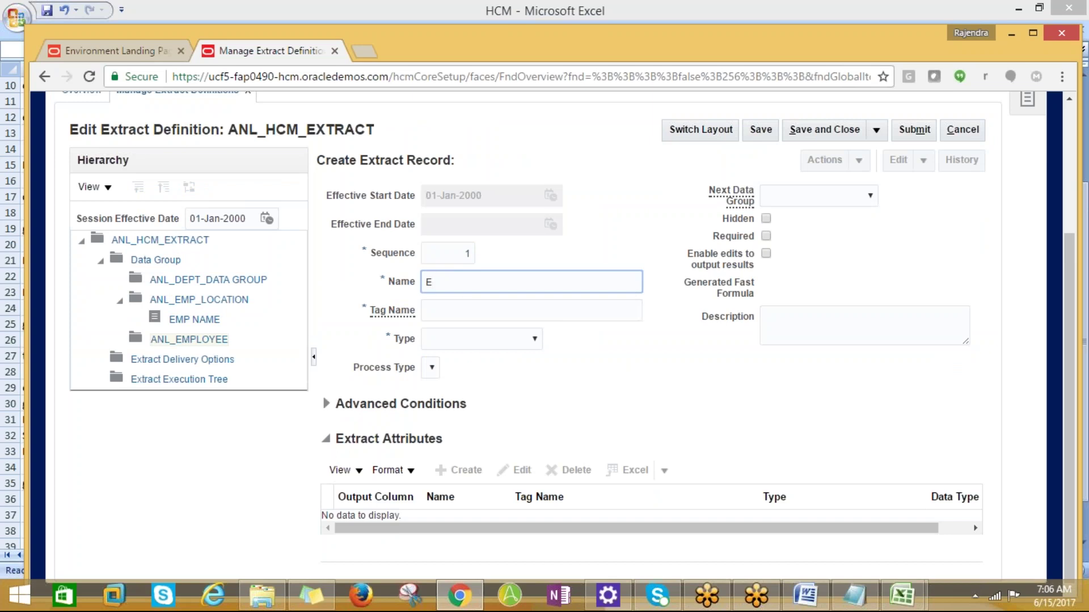
key("BackSpace")
type("ANL_EMP_")
type("RECOD")
key("BackSpace")
type("RD")
left_click_drag(521, 283, 431, 282)
left_click(440, 314)
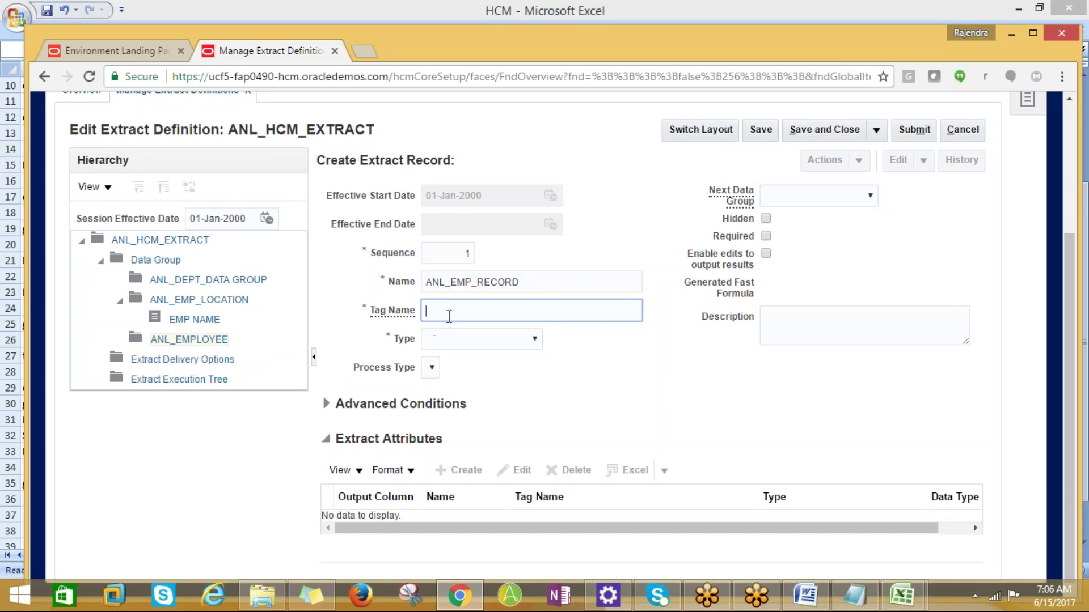
- Set the record's type to Header record and process type to Fast Formula, and save the record
left_click(528, 342)
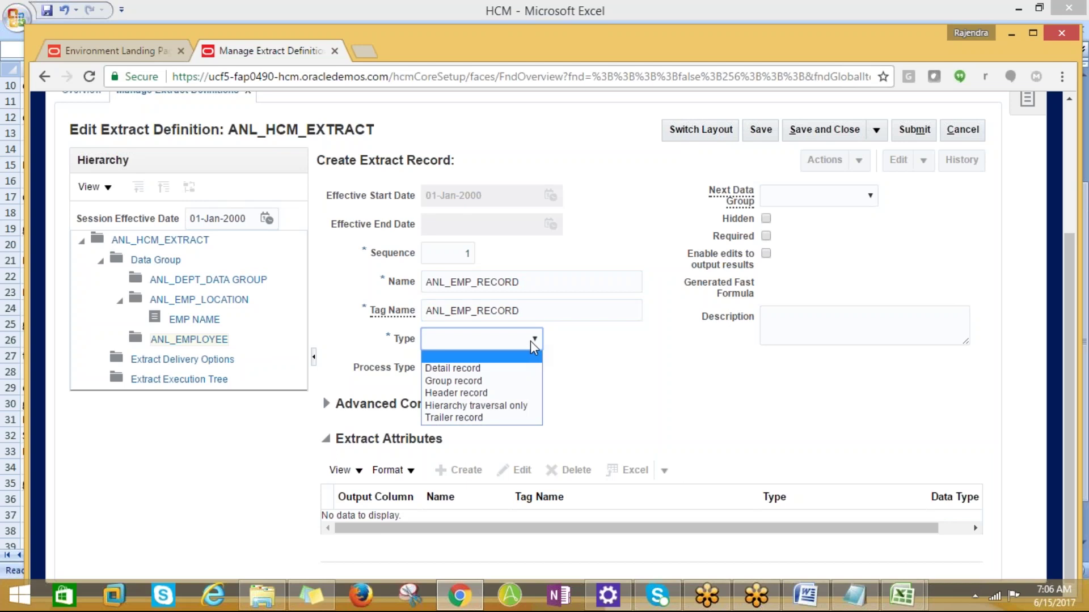
left_click(475, 393)
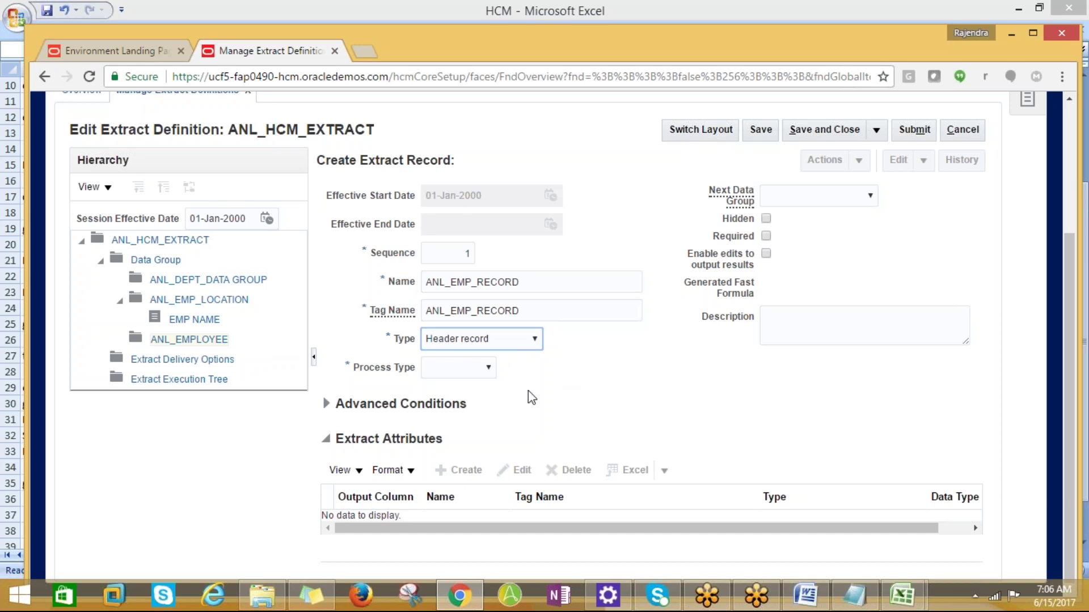
left_click(485, 373)
left_click(457, 393)
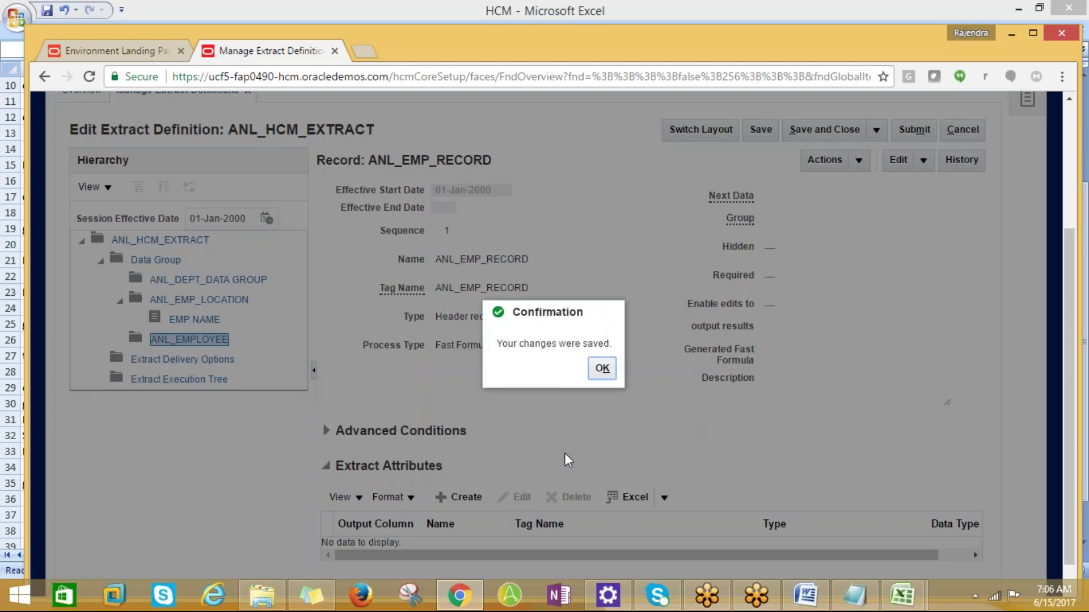
left_click(602, 368)
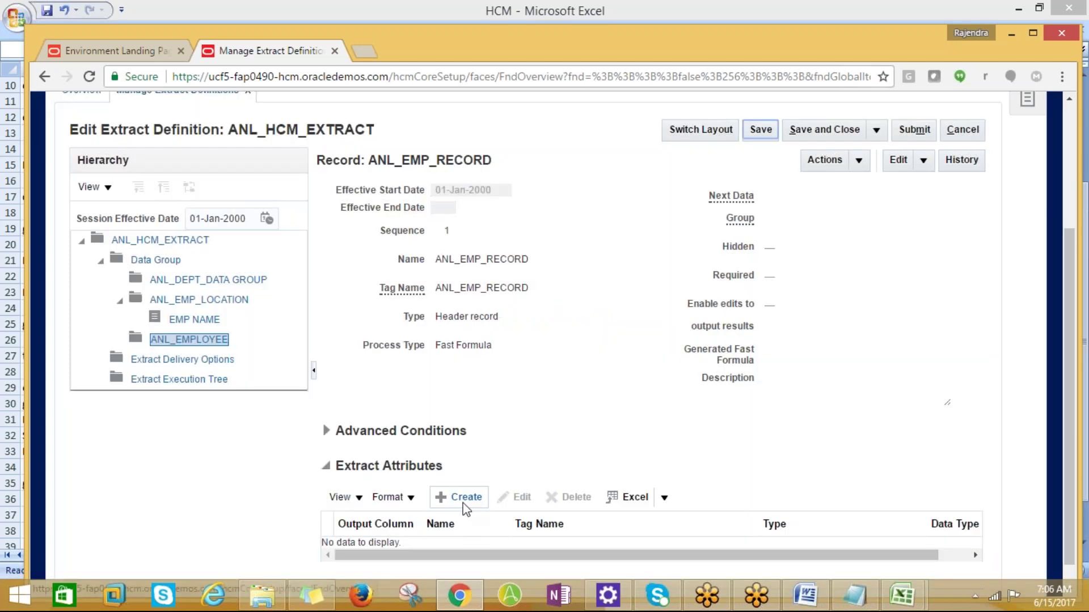
- Create an extract attribute in ANL_EMP_RECORD with the name, tag name and short code EMP_GENDER
left_click(459, 497)
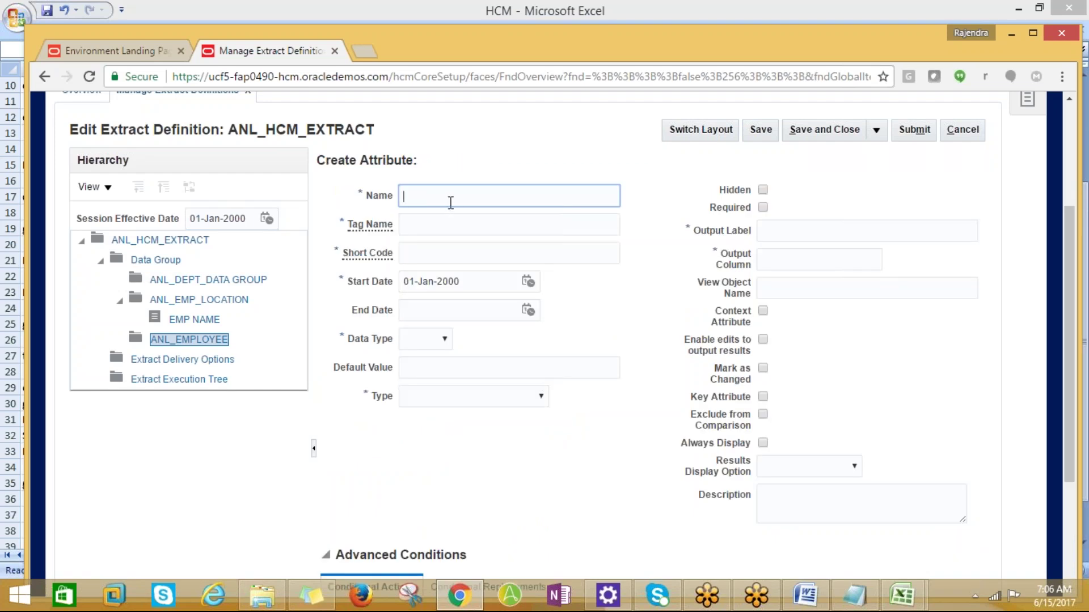
type("EMP_GENDER")
key("Tab")
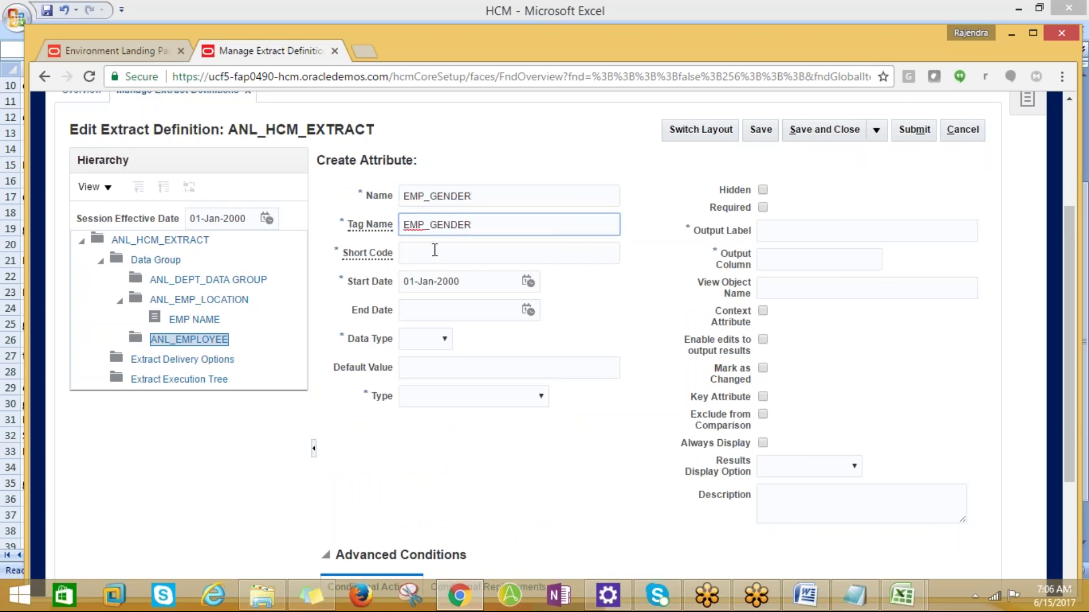
left_click(434, 250)
double_click(467, 223)
key("ctrl+c")
left_click_drag(498, 222, 430, 224)
left_click(433, 257)
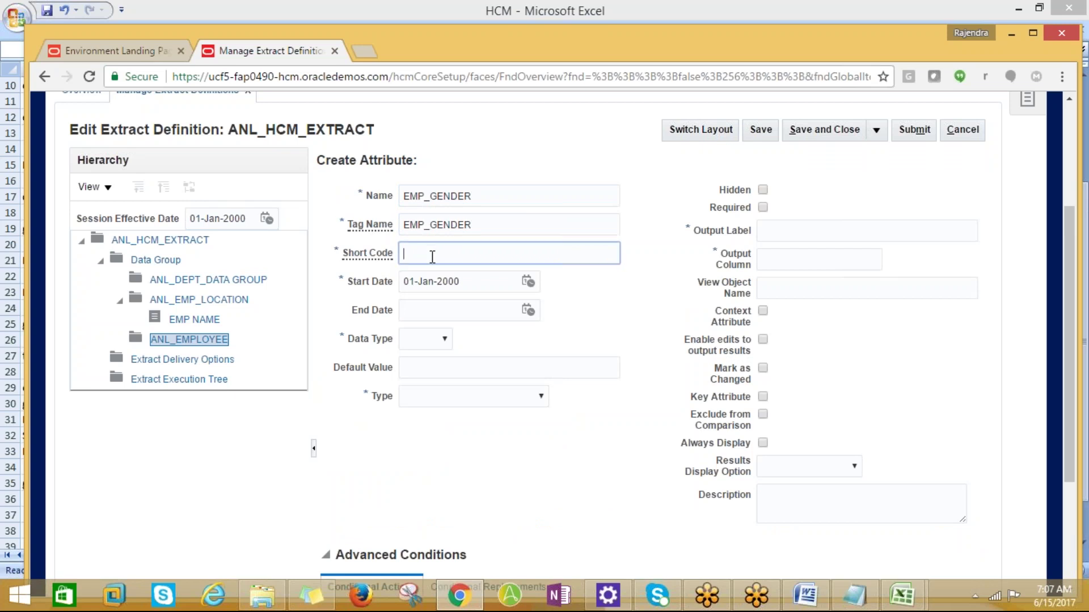
key("ctrl+v")
- Set the EMP_GENDER attribute's data type to Text
left_click(471, 312)
left_click(444, 339)
left_click(413, 390)
left_click(426, 373)
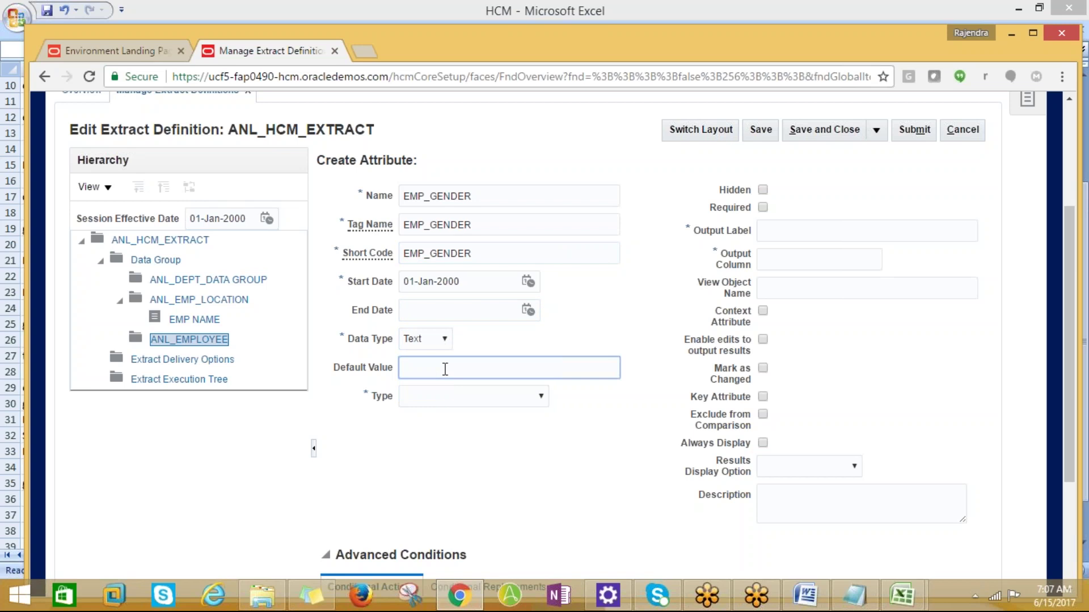
- Set the EMP_GENDER attribute's type to Database item group
scroll(516, 437, "up", 3)
left_click(530, 481)
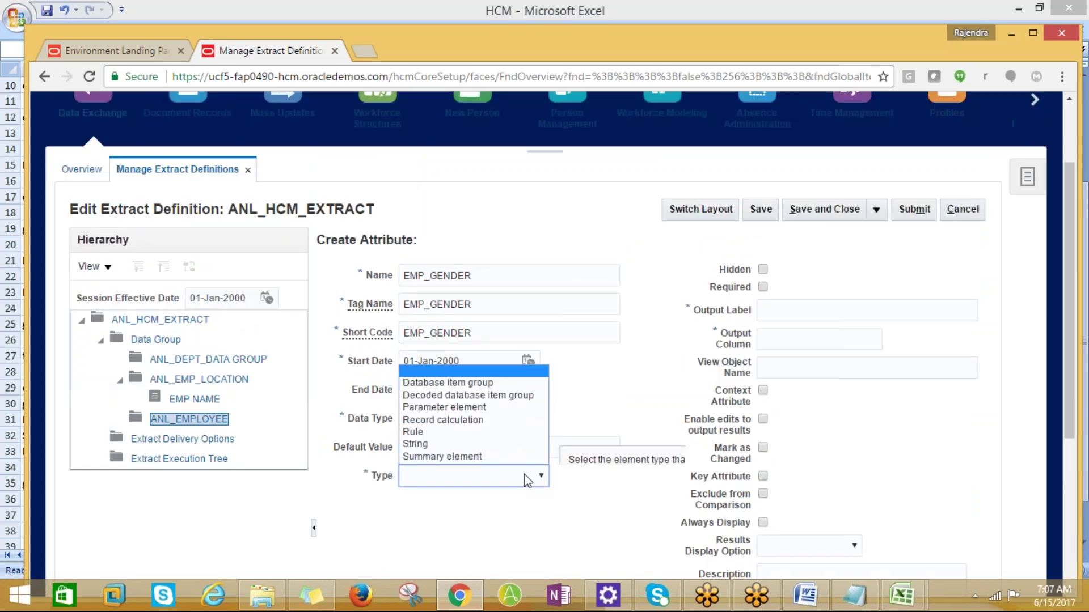
left_click(431, 371)
scroll(511, 460, "down", 3)
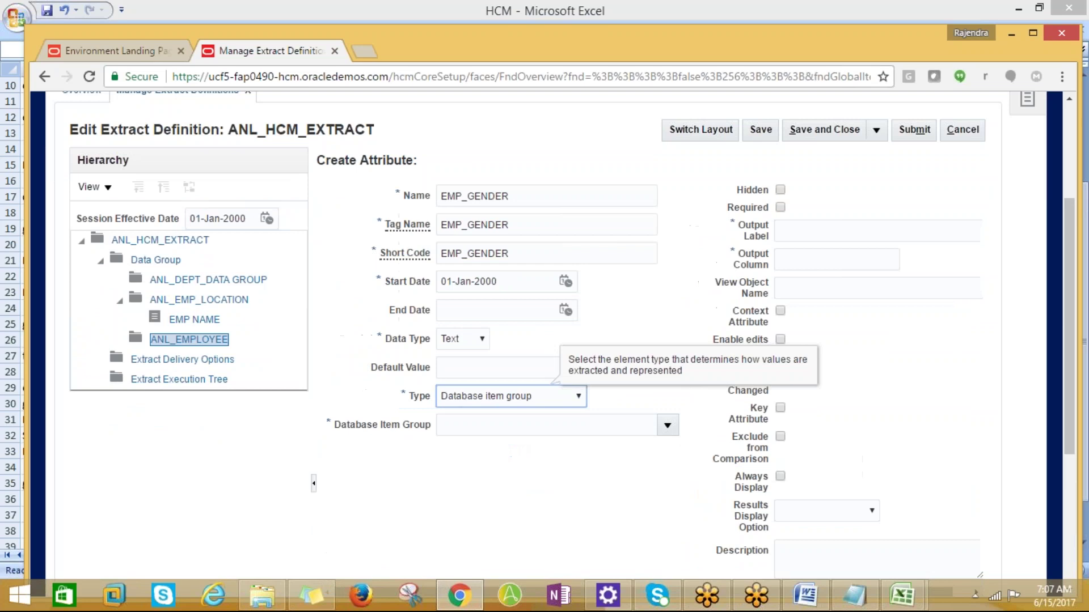
- Search the available database item groups for names matching GEN%
left_click(668, 425)
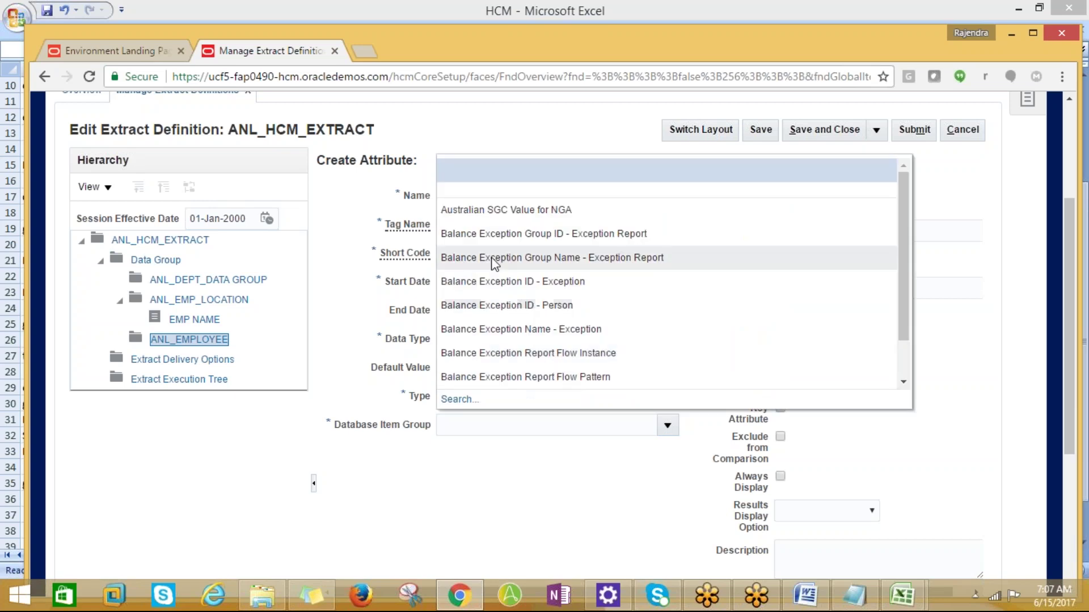
key("Escape")
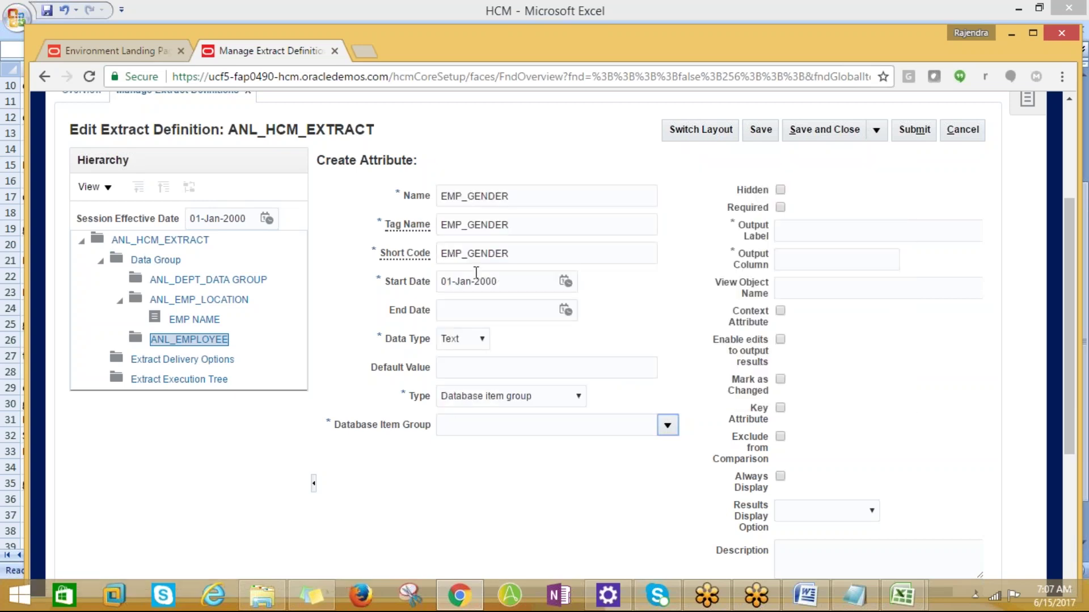
scroll(477, 268, "up", 2)
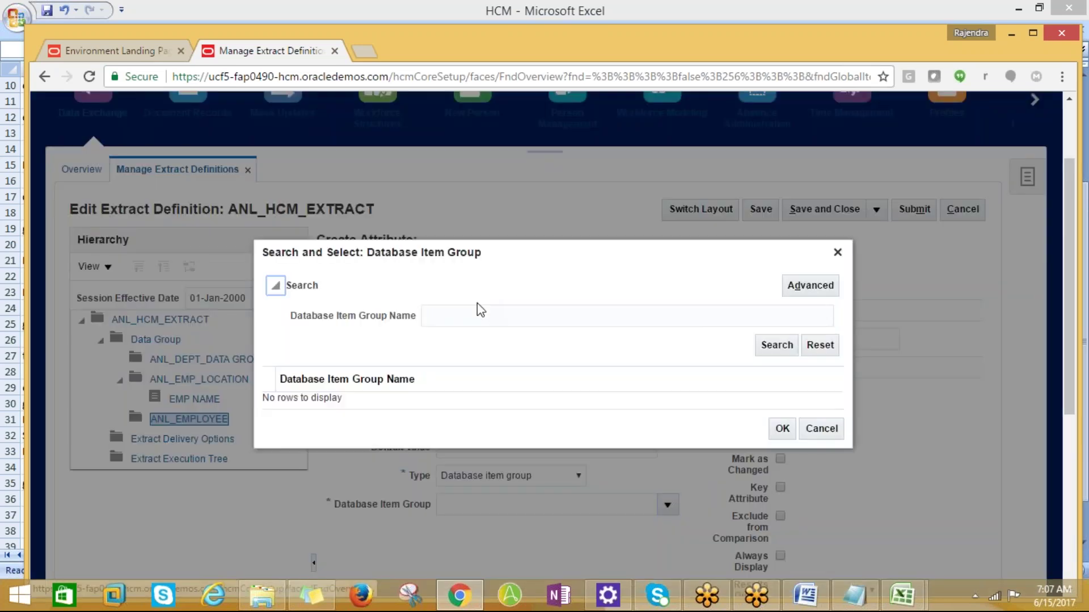
left_click(461, 316)
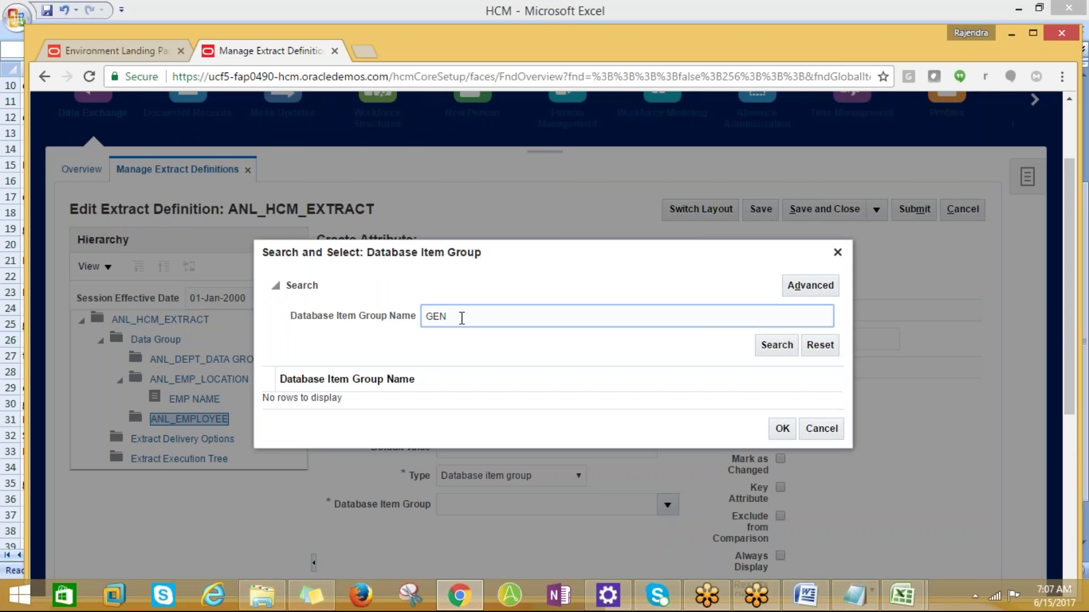
left_click(777, 345)
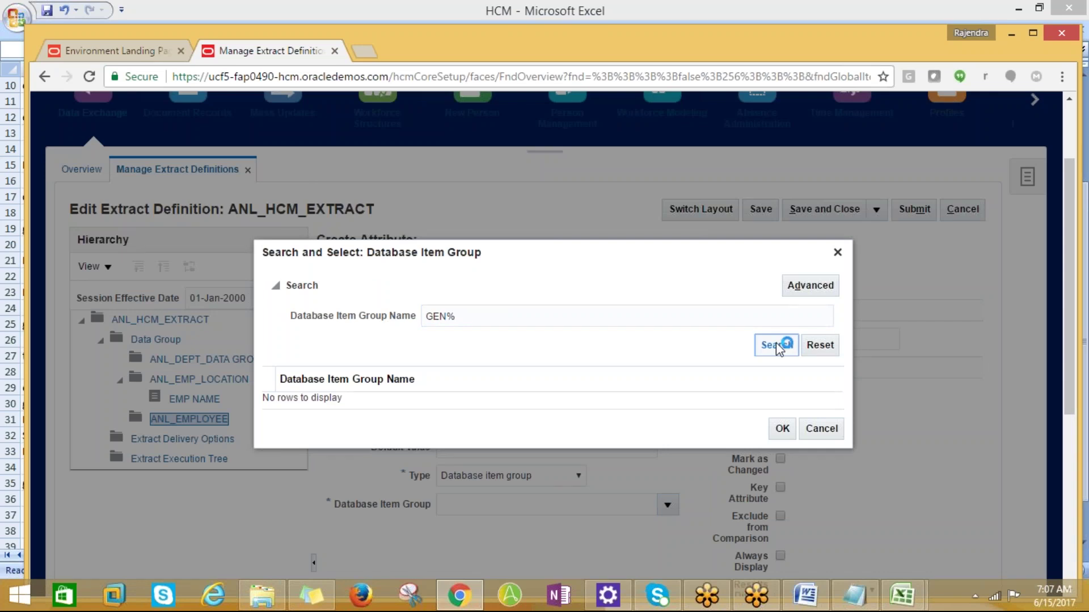
- Change the database item group search term to Ge% and run the search again
left_click(451, 316)
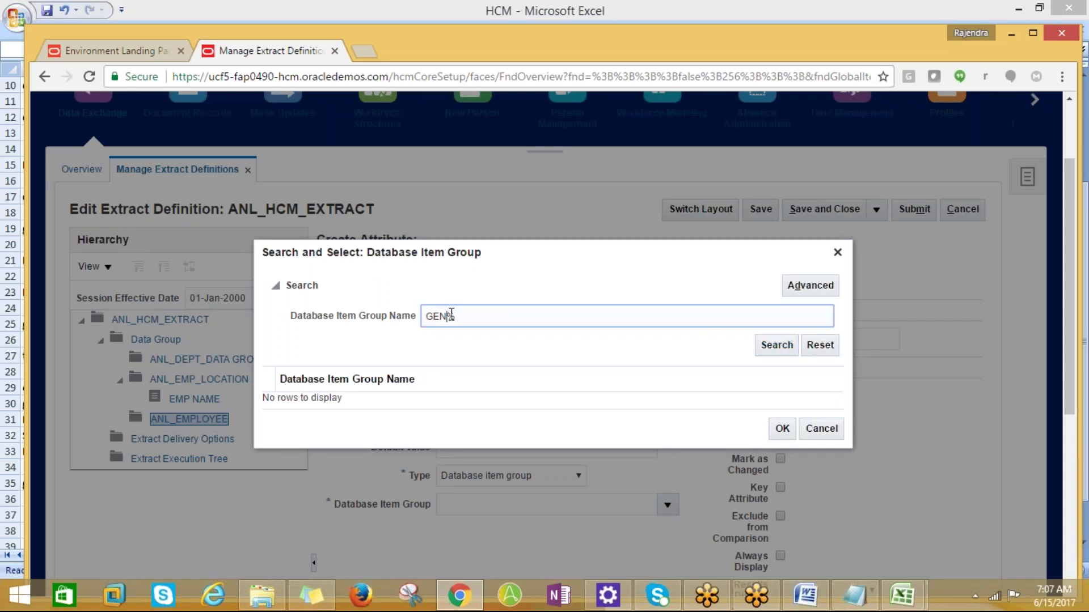
left_click(436, 316)
key("BackSpace")
type("e")
left_click(769, 350)
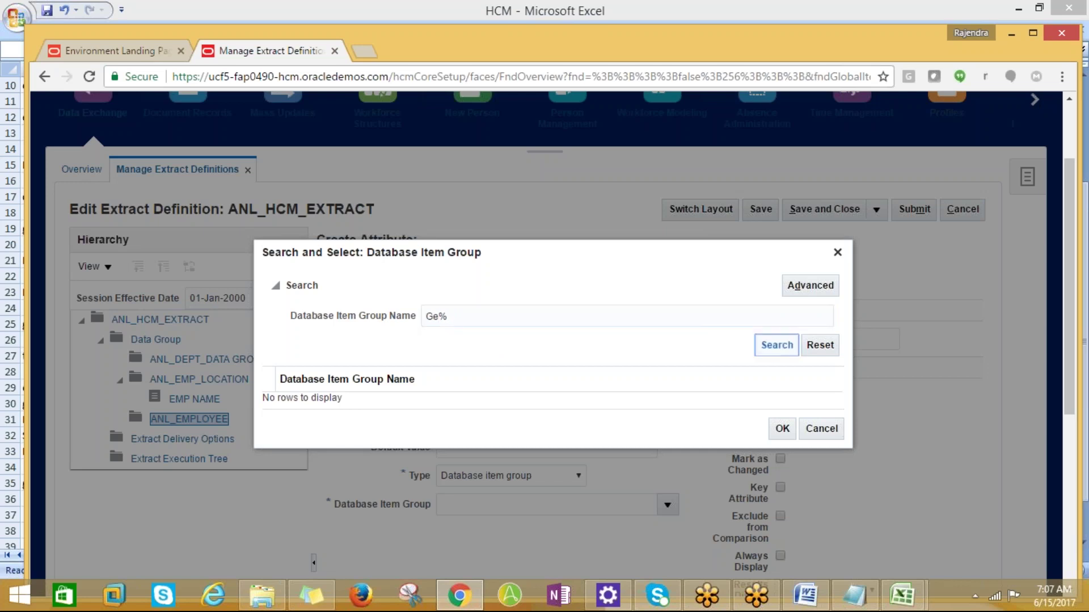
left_click(776, 347)
- Switch to the HCM Excel workbook and check the planned data groups and their user entities
key("alt+Tab")
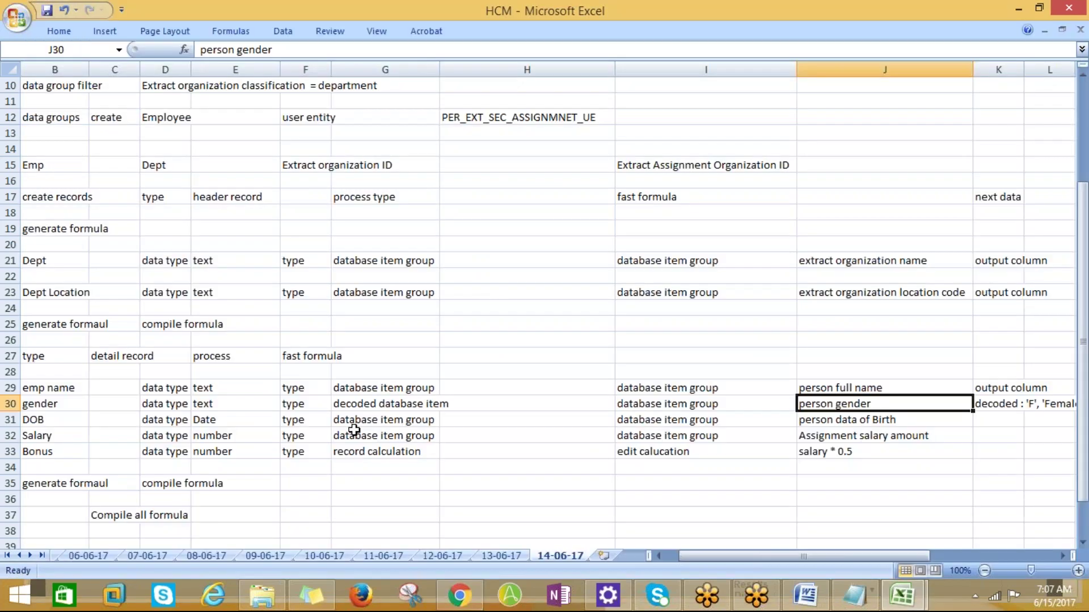
scroll(355, 430, "up", 2)
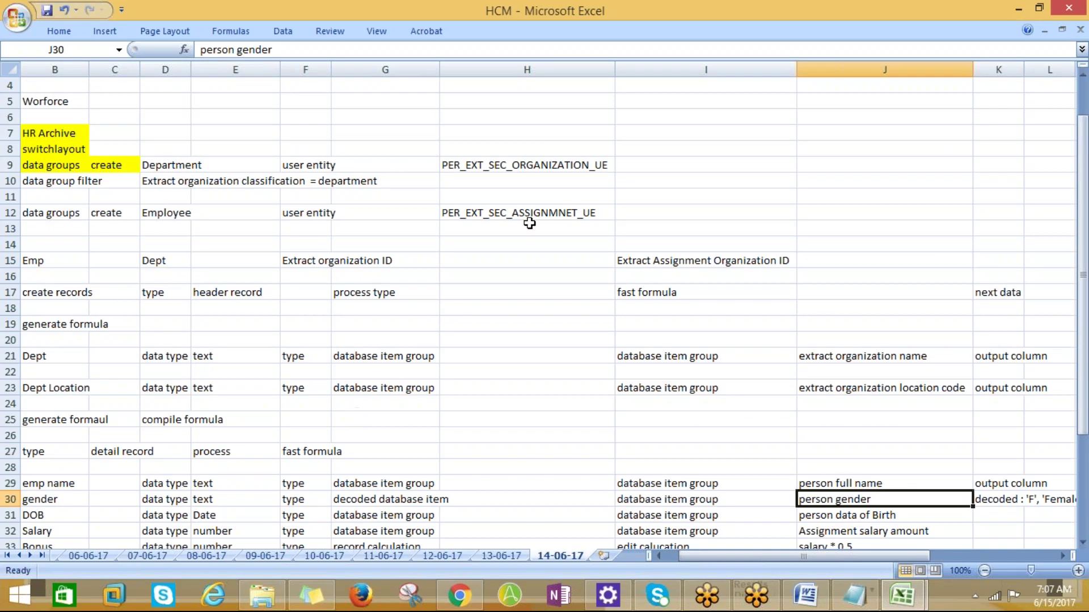
scroll(462, 215, "up", 1)
left_click(462, 215)
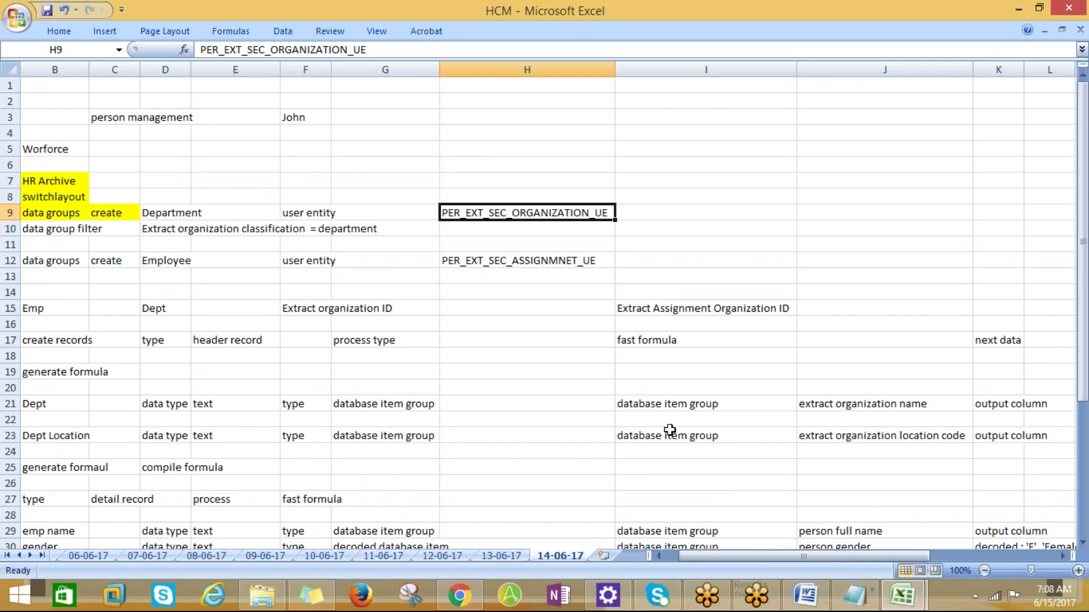
- Switch to the HCM_EXTRACTS Word document and review the example filter criteria, department record and attribute settings
left_click(853, 600)
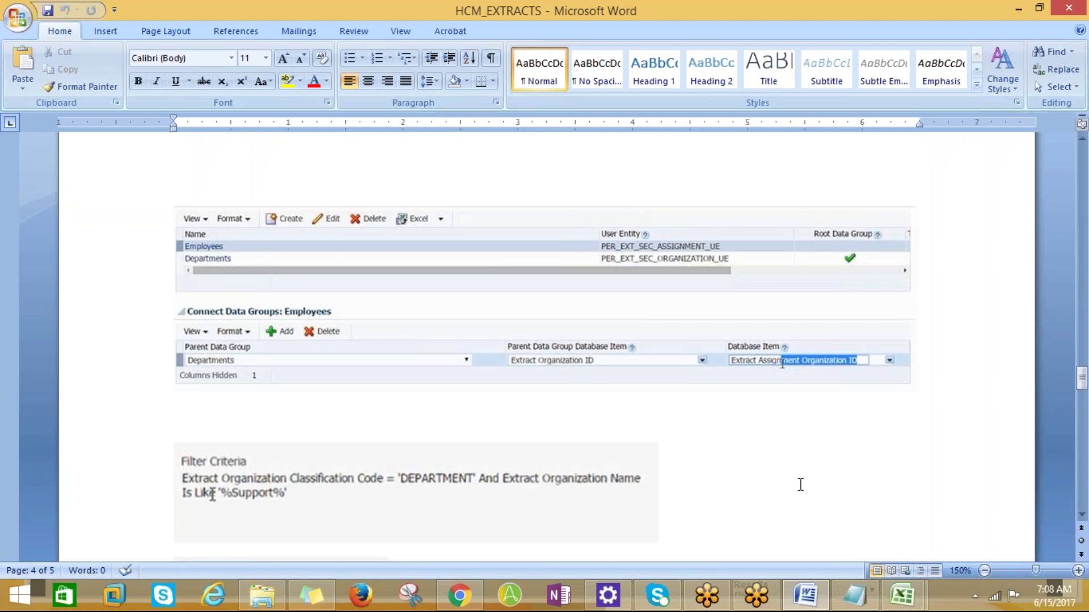
scroll(786, 474, "down", 6)
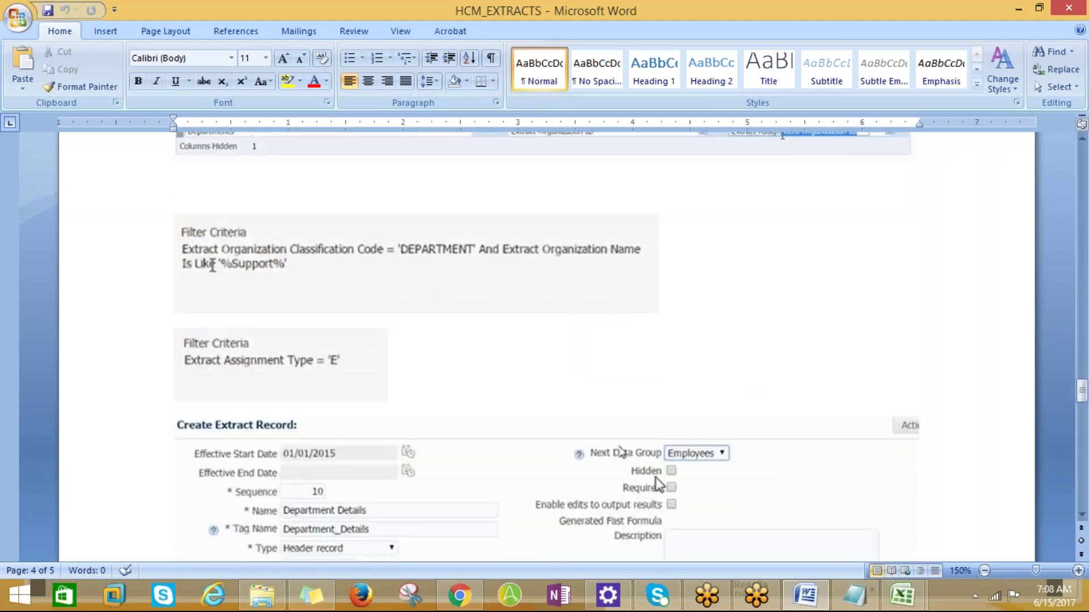
scroll(781, 478, "down", 3)
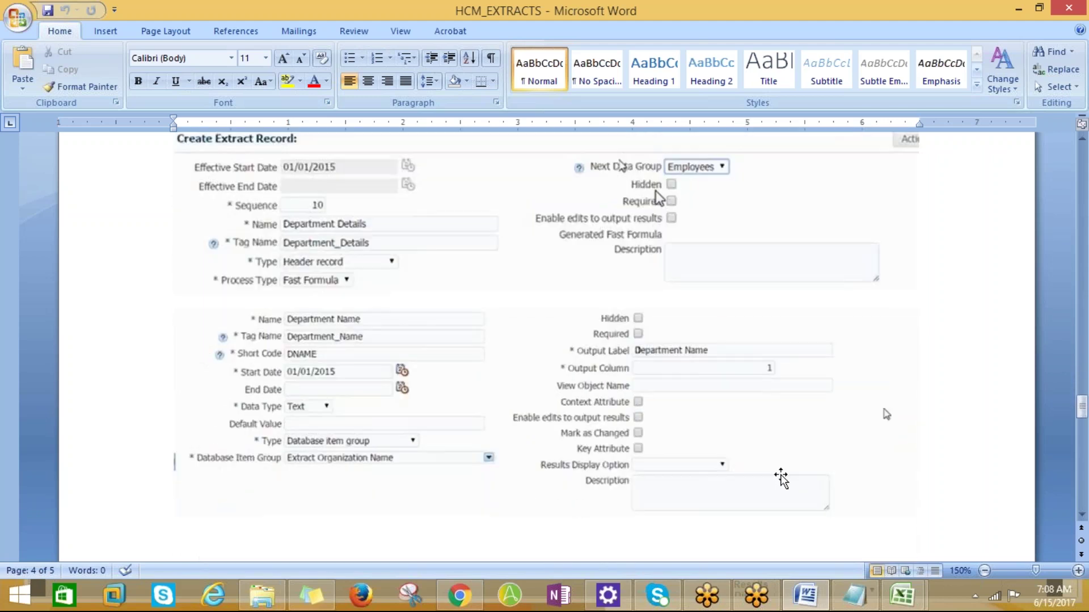
scroll(781, 477, "down", 6)
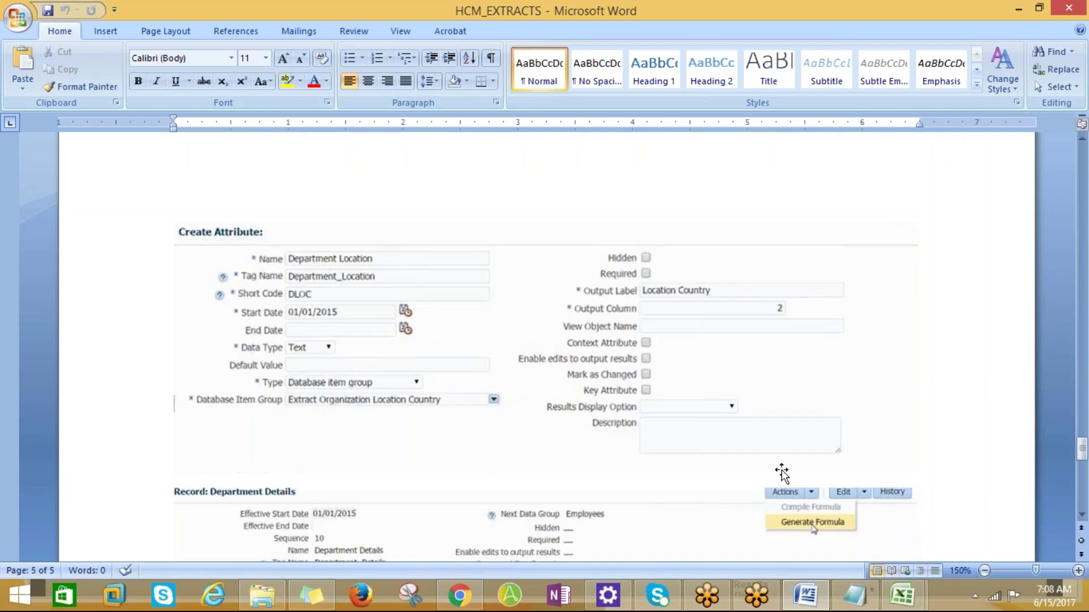
scroll(774, 474, "down", 1)
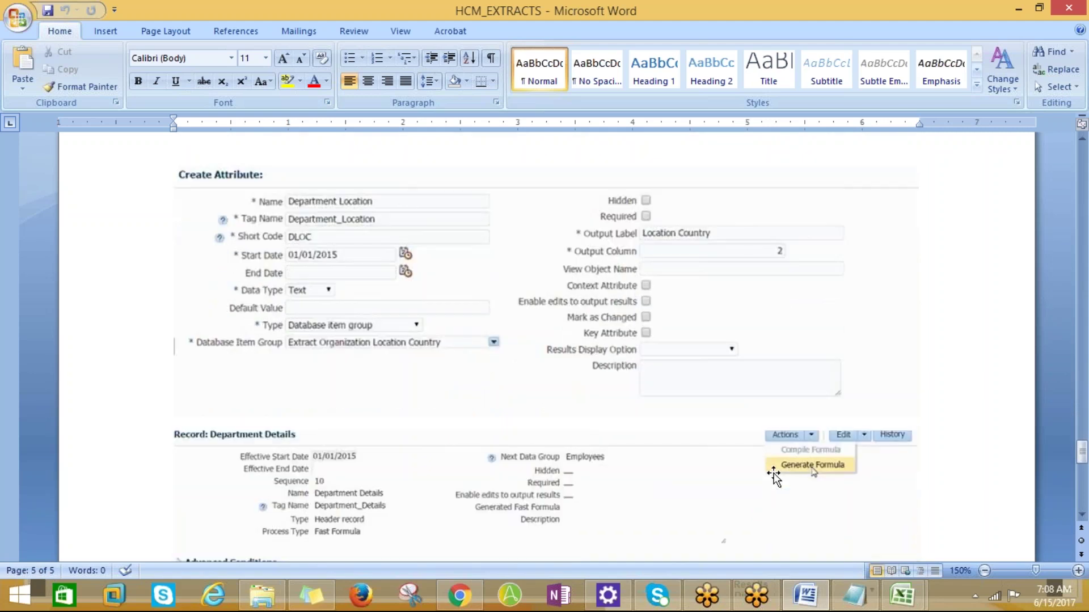
- Return to the extract definition in Chrome and cancel the database item group search
key("alt+Tab")
key("alt+Tab")
key("Tab")
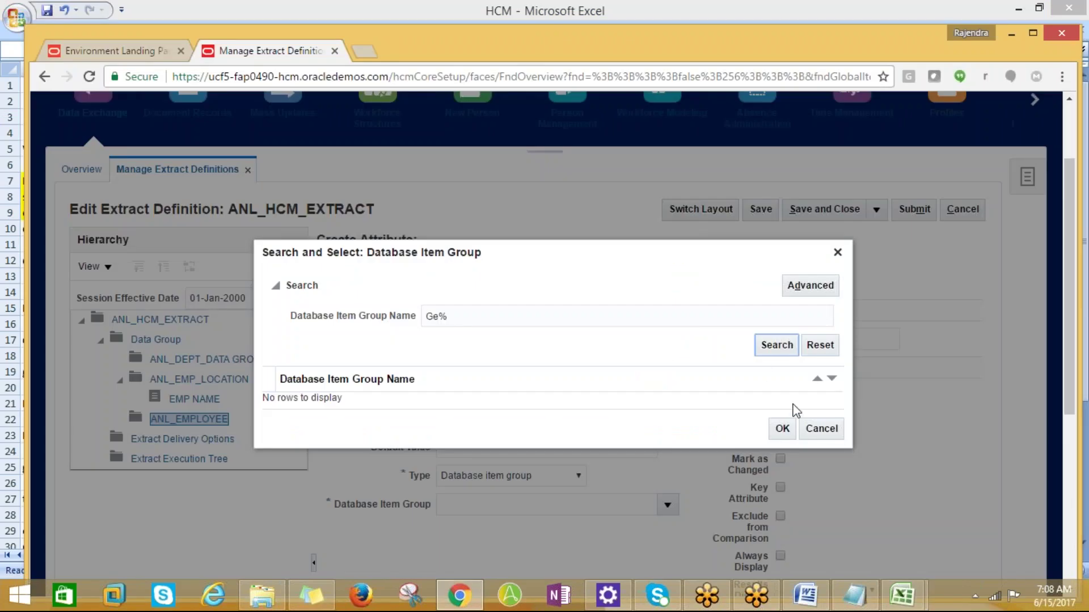
left_click(814, 431)
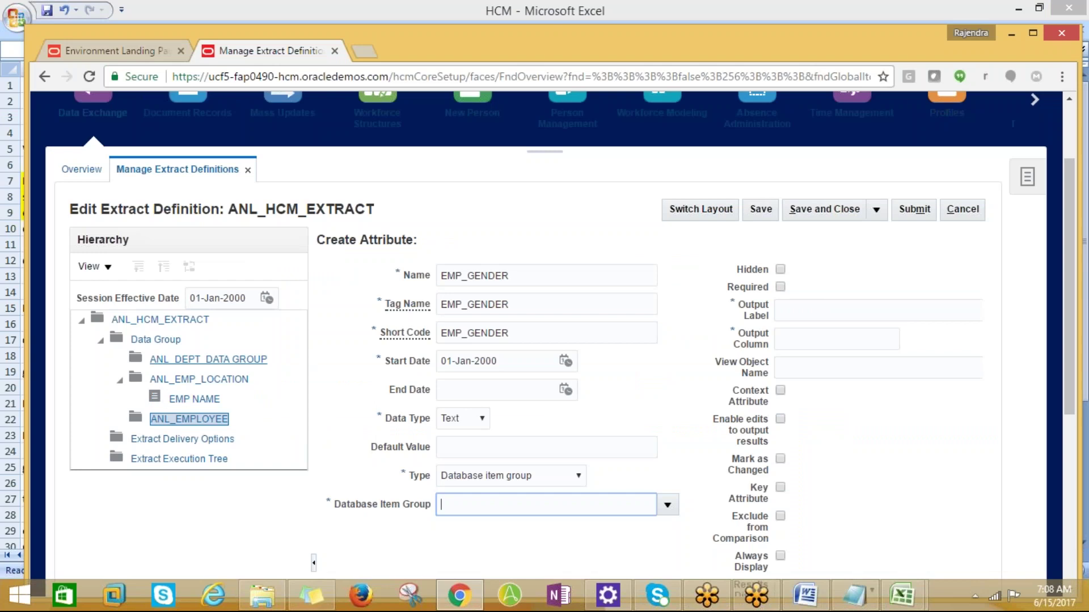
- Try to open ANL_DEPT_DATA GROUP and save the extract while the EMP_GENDER attribute is still being created
left_click(202, 361)
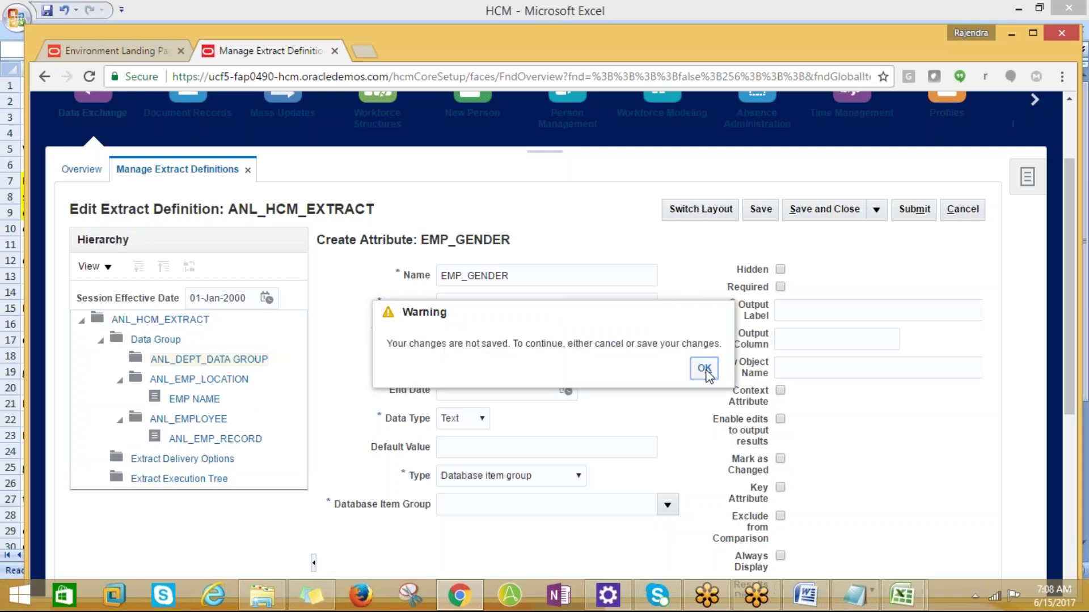
left_click(701, 372)
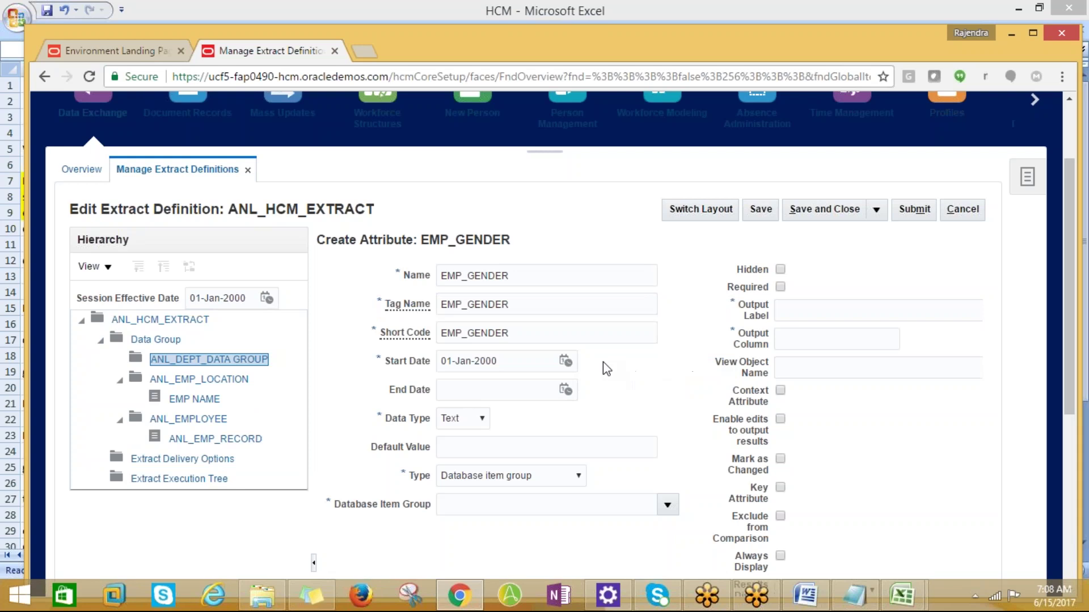
left_click(182, 361)
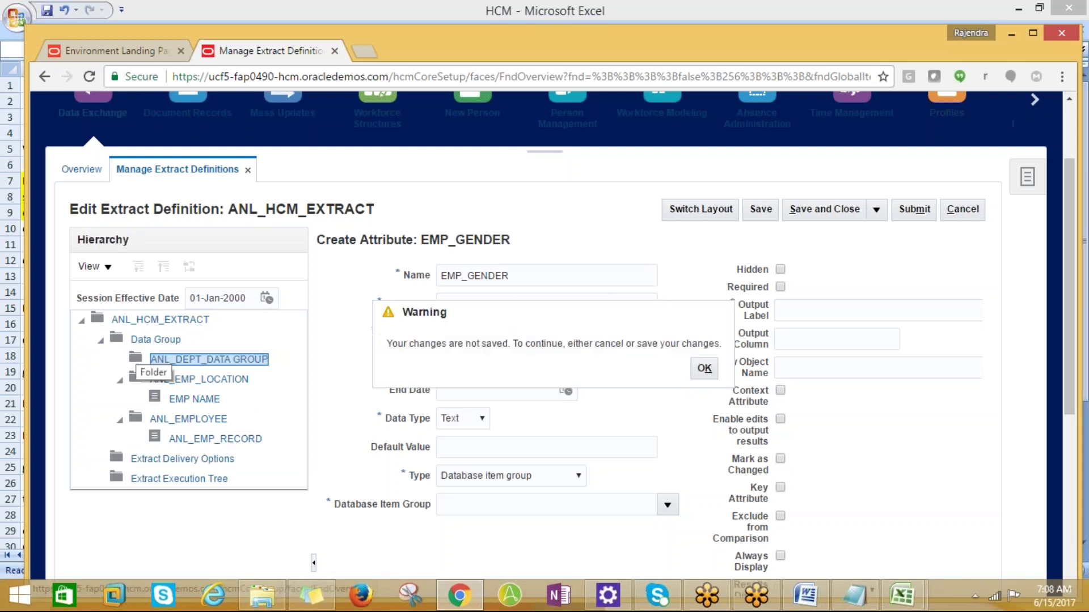
left_click(704, 368)
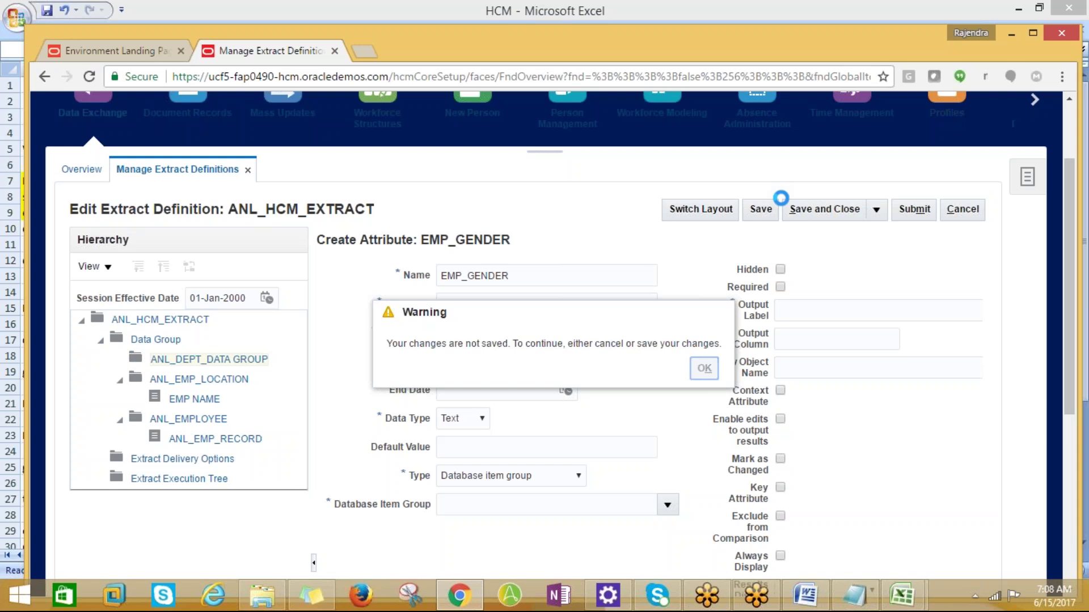
left_click(754, 218)
left_click(628, 262)
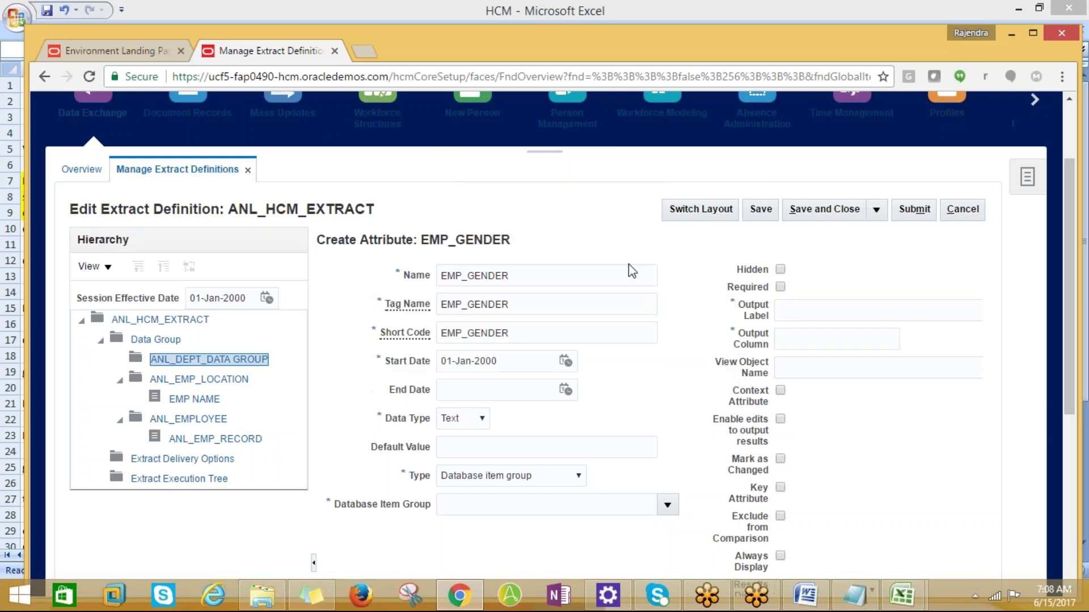
- Discard the unsaved EMP_GENDER attribute and start a new record in ANL_DEPT_DATA GROUP
left_click(963, 210)
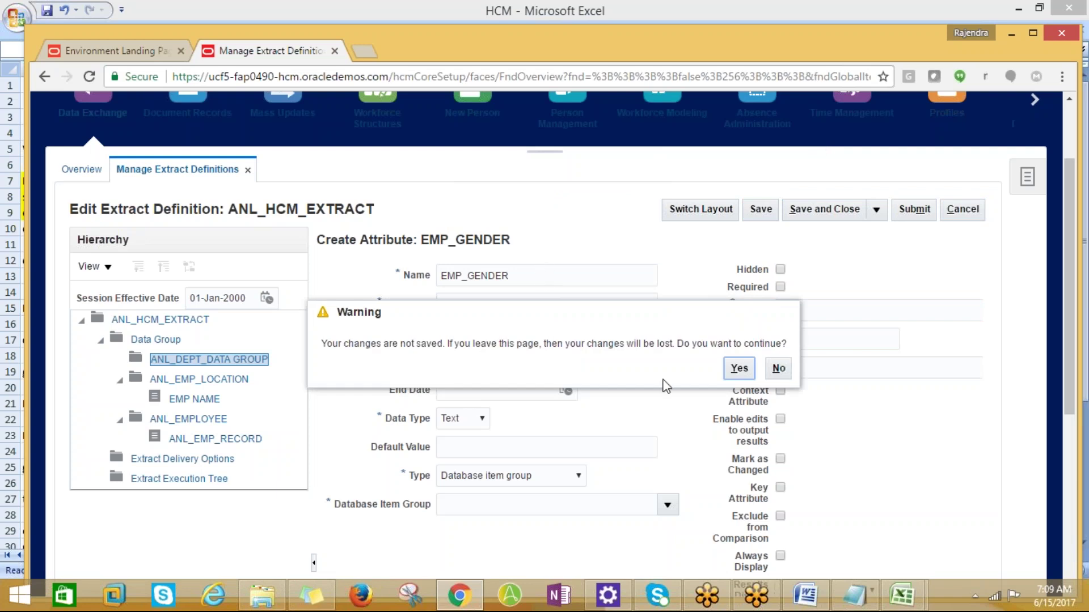
left_click(740, 373)
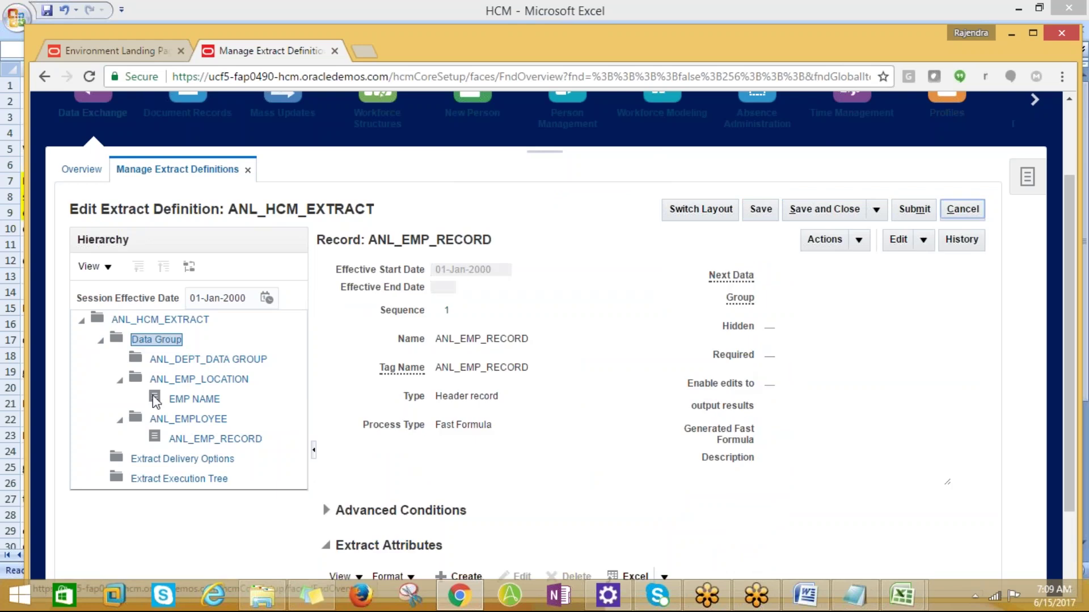
left_click(207, 360)
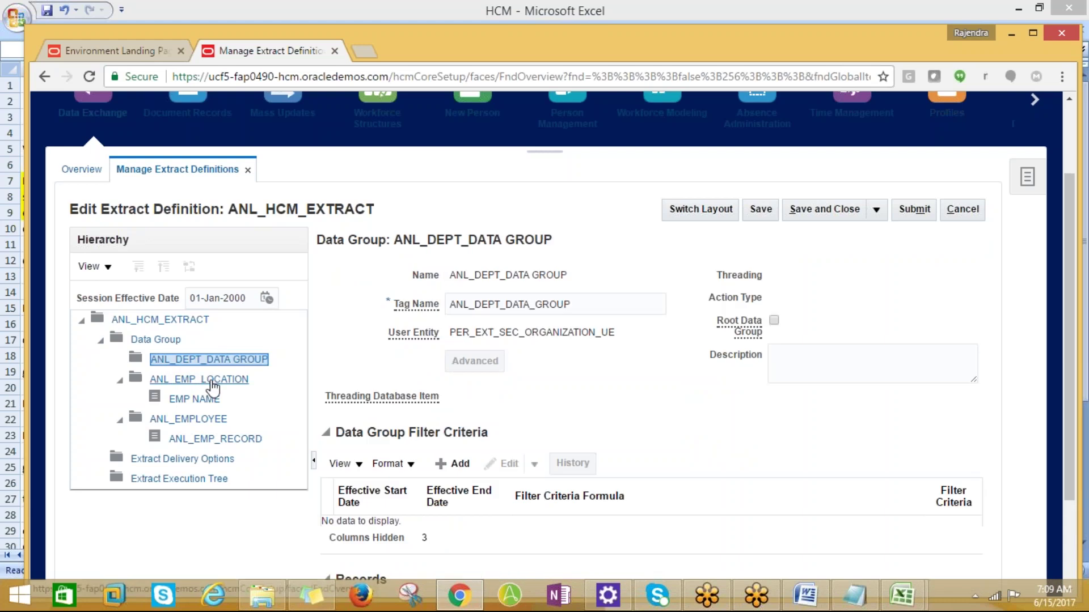
scroll(583, 469, "down", 3)
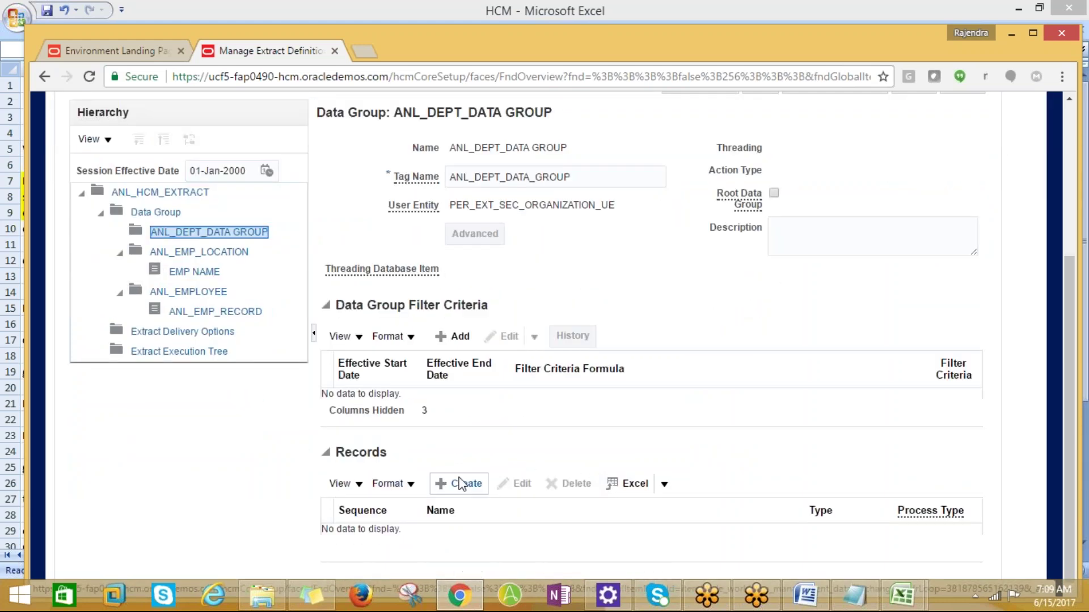
left_click(467, 483)
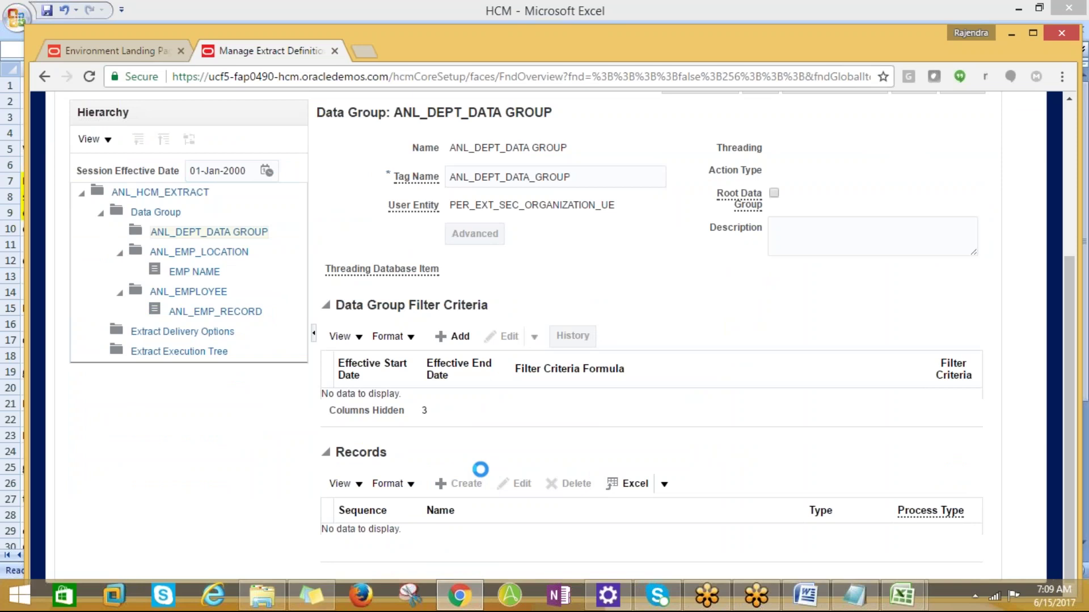
- Switch to the HCM Excel workbook and review the plan rows for the department data group's record and attributes
key("alt+Tab")
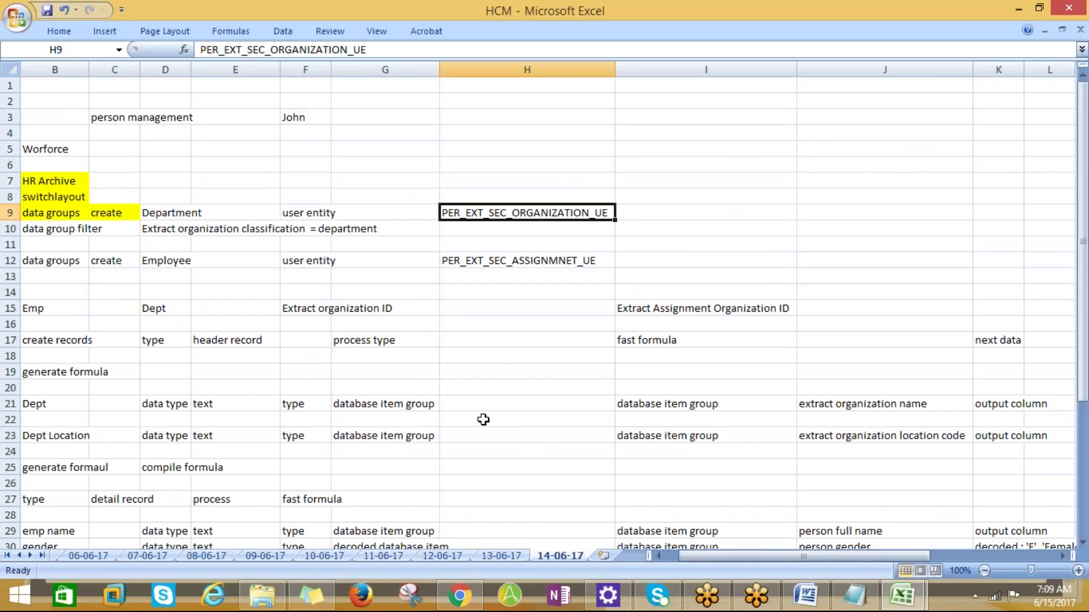
left_click(102, 342)
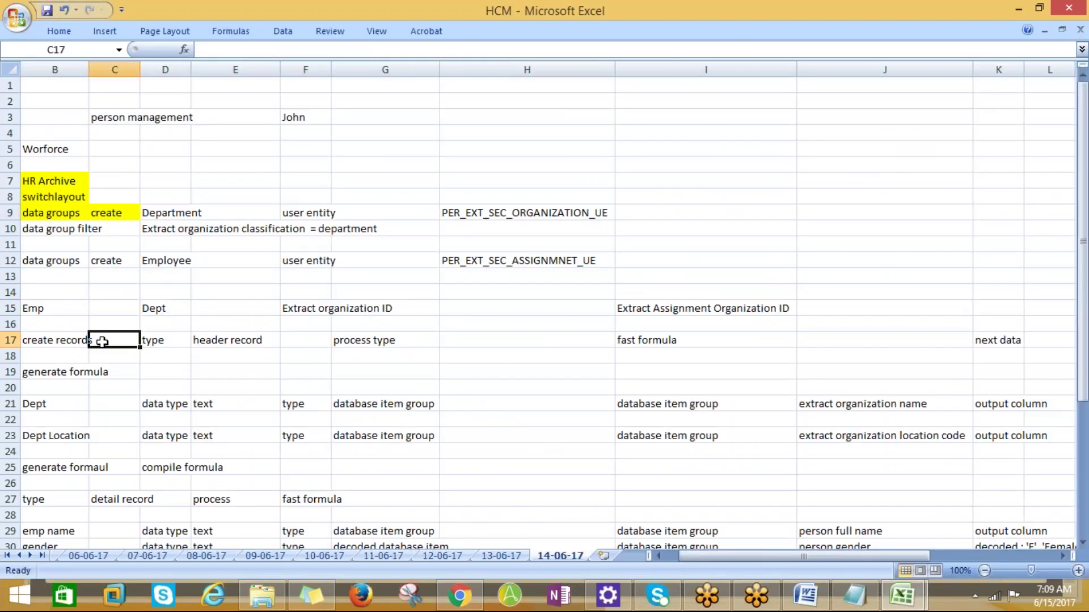
key("Left")
key("Left")
key("Down")
key("Down")
key("Down")
key("Down")
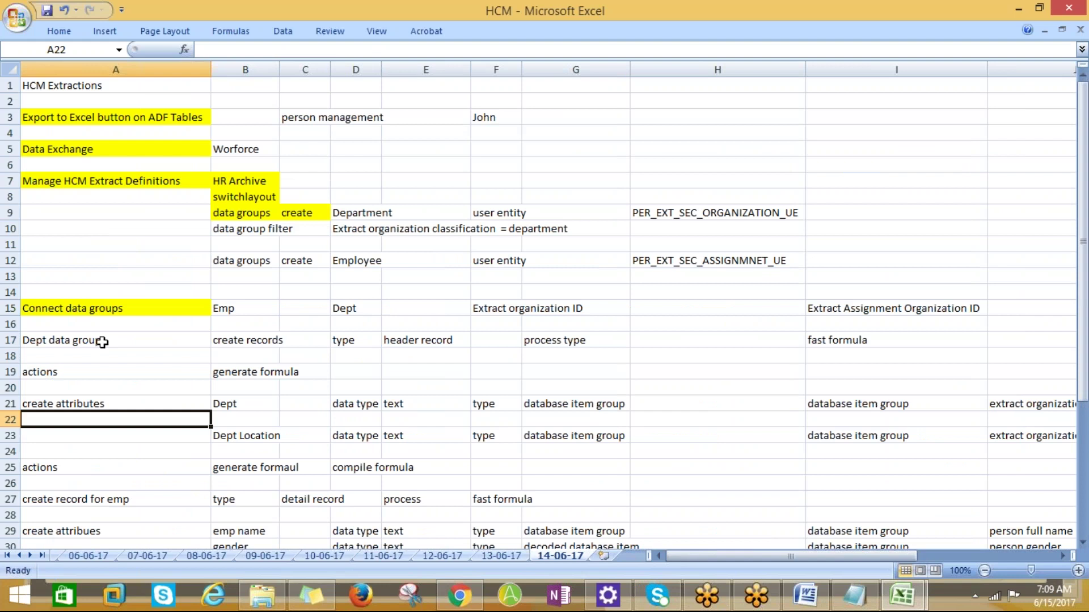
key("Right")
key("Right")
key("Left")
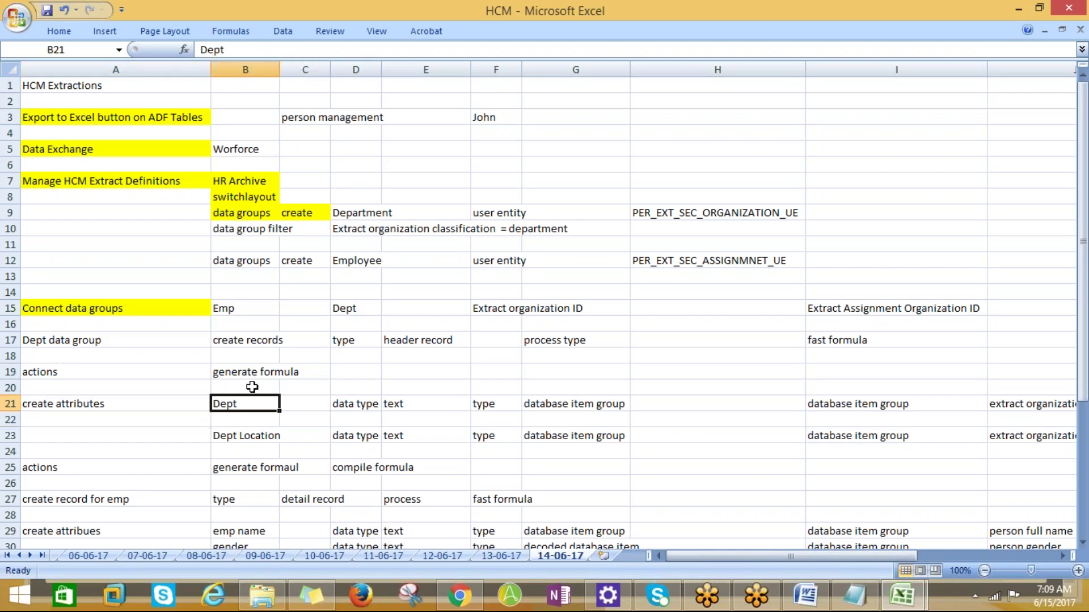
- Return to the extract definition in Chrome and give the new record sequence 1, name DEPT LOCATION and tag name DEPT_LOCATION
key("alt+Tab")
key("alt+Tab")
key("alt+Tab")
left_click(453, 255)
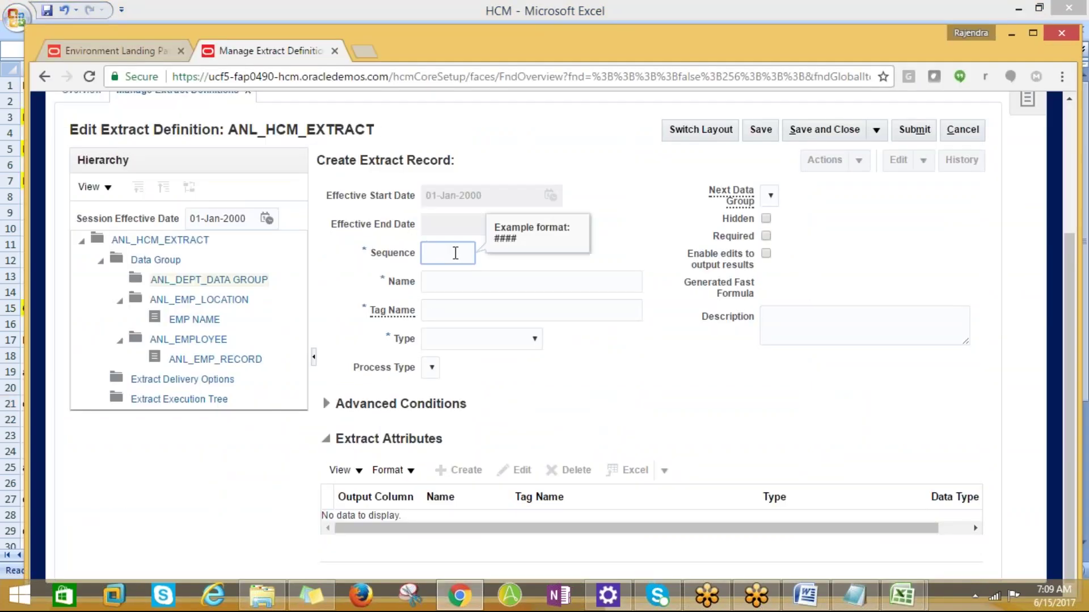
type("DEPT")
key("BackSpace")
key("BackSpace")
key("BackSpace")
key("BackSpace")
key("Tab")
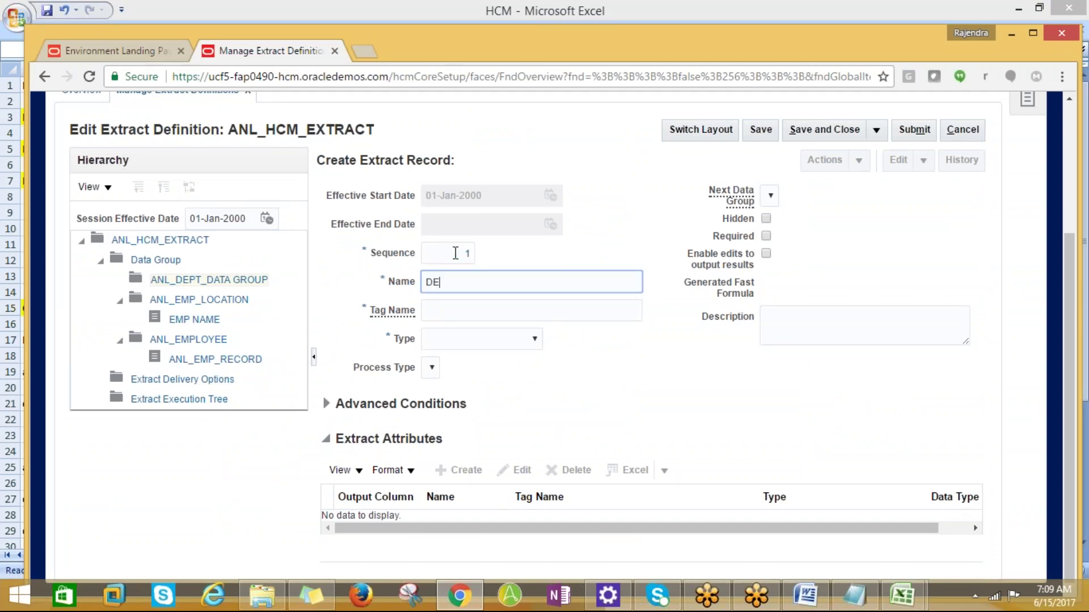
type("DEPT LOCATION")
key("Tab")
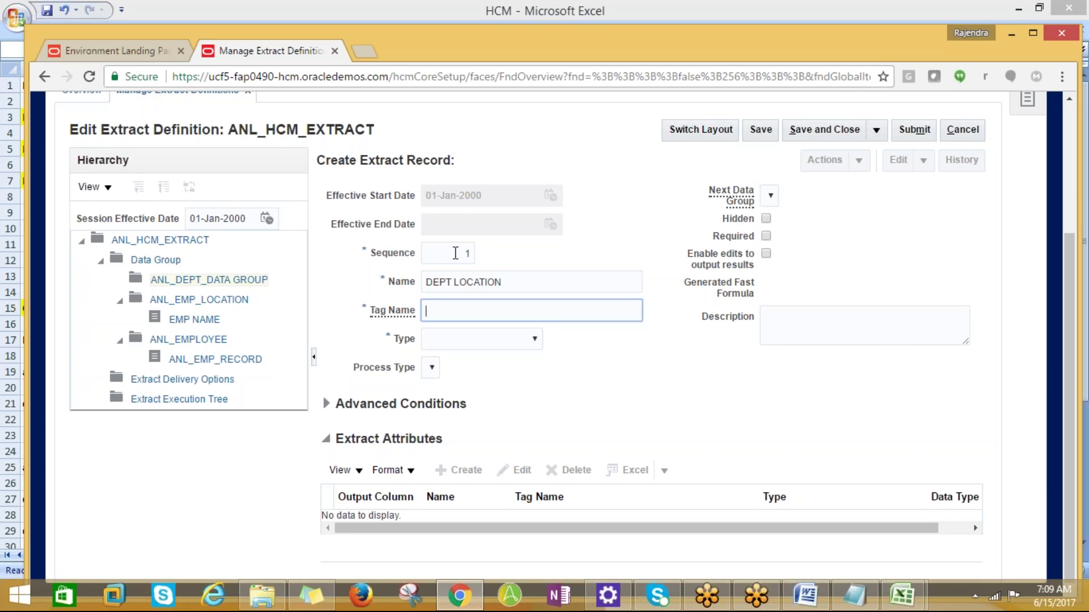
type("DEPT_LOCATION")
- Set the record's type to Header record and its process type to Fast Formula, and save the record
left_click(536, 342)
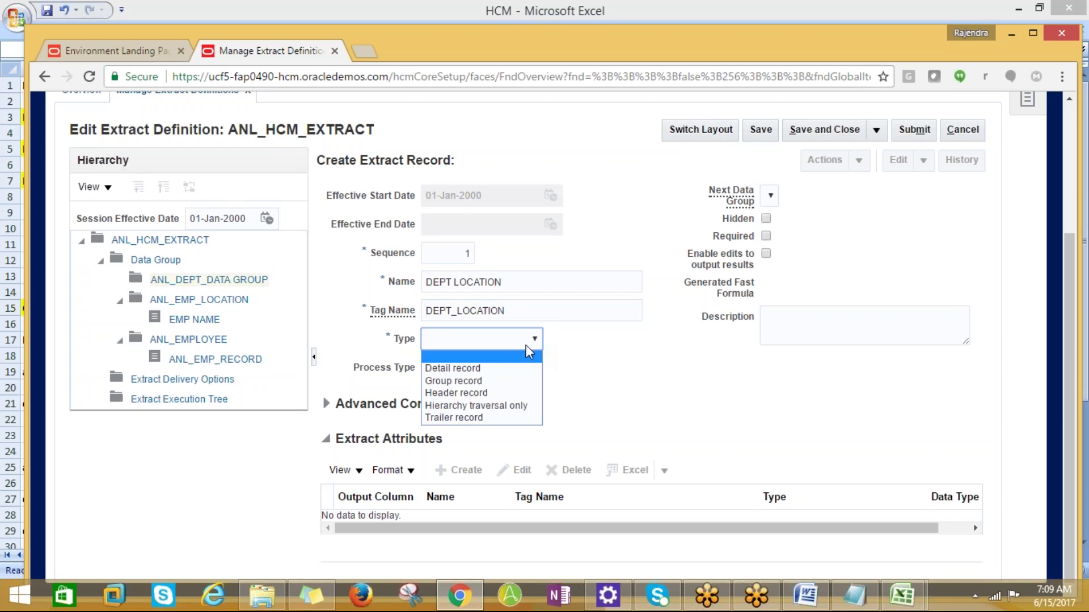
left_click(468, 393)
key("alt+Tab")
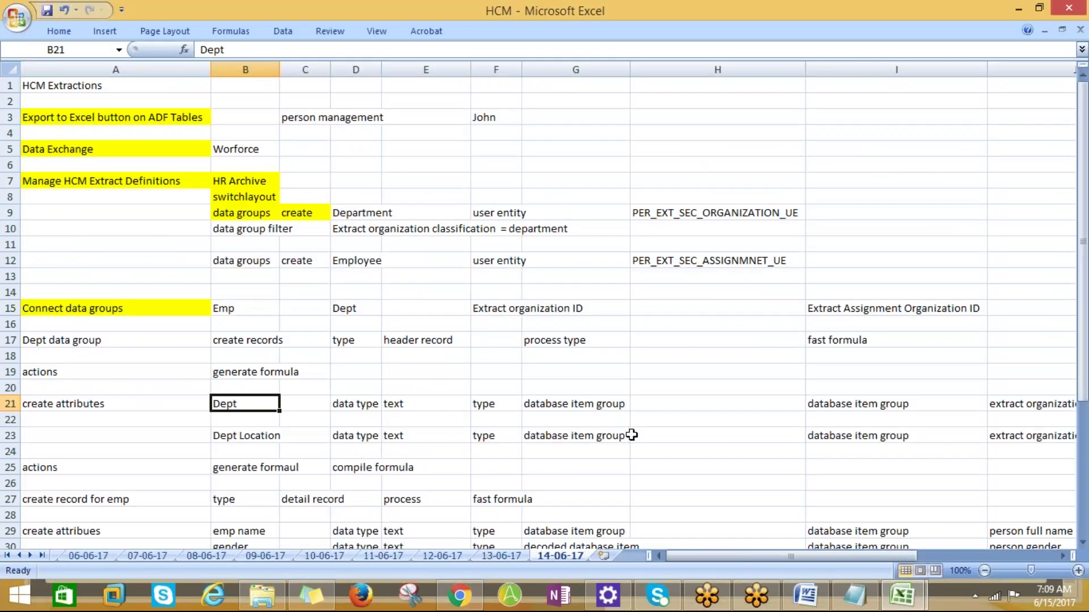
key("alt+Tab")
left_click(488, 369)
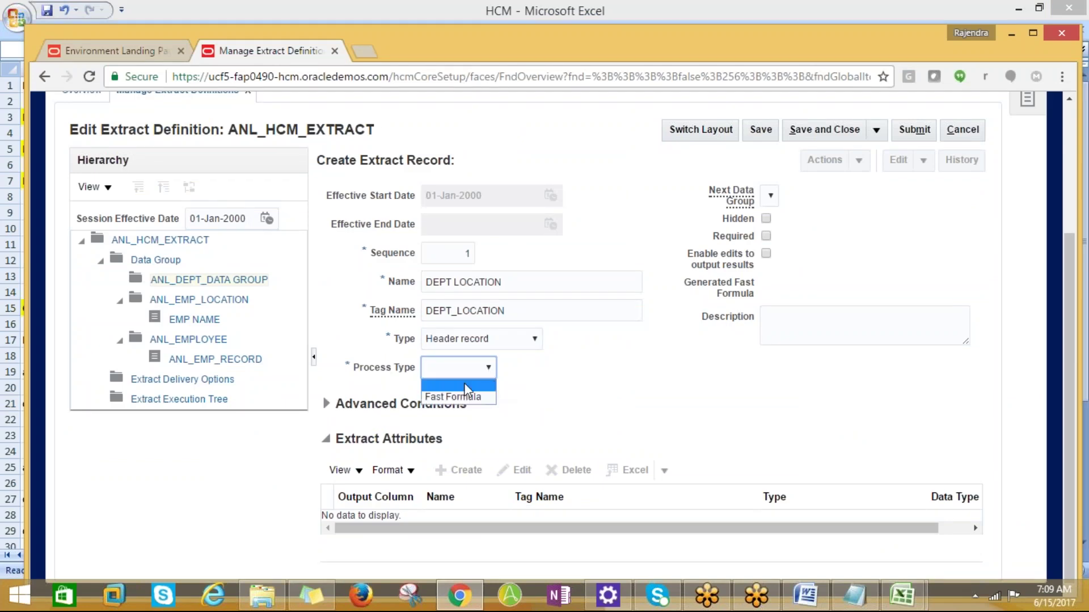
left_click(462, 396)
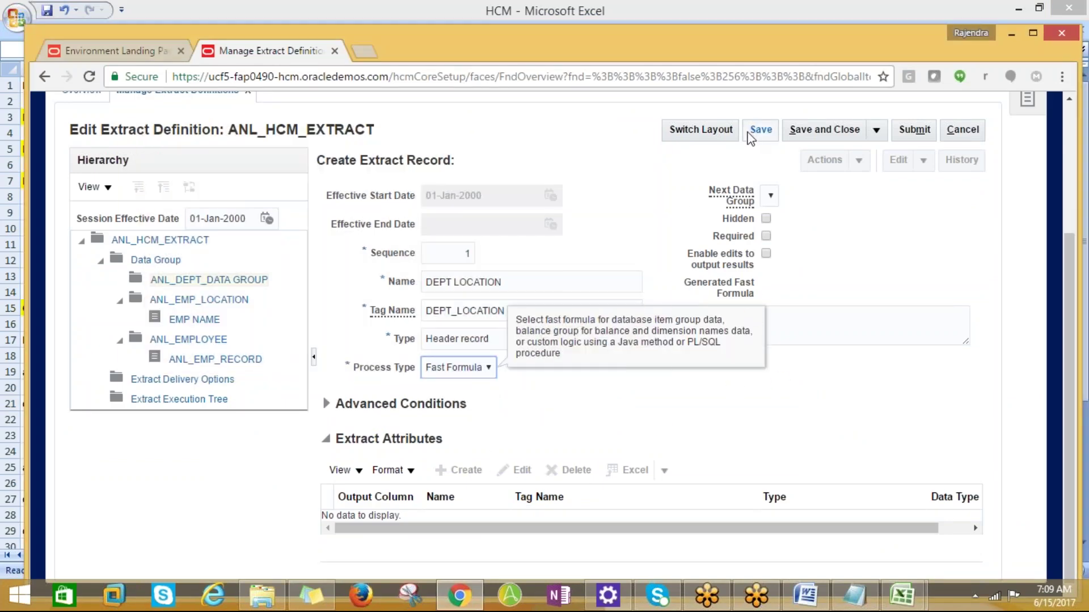
left_click(759, 131)
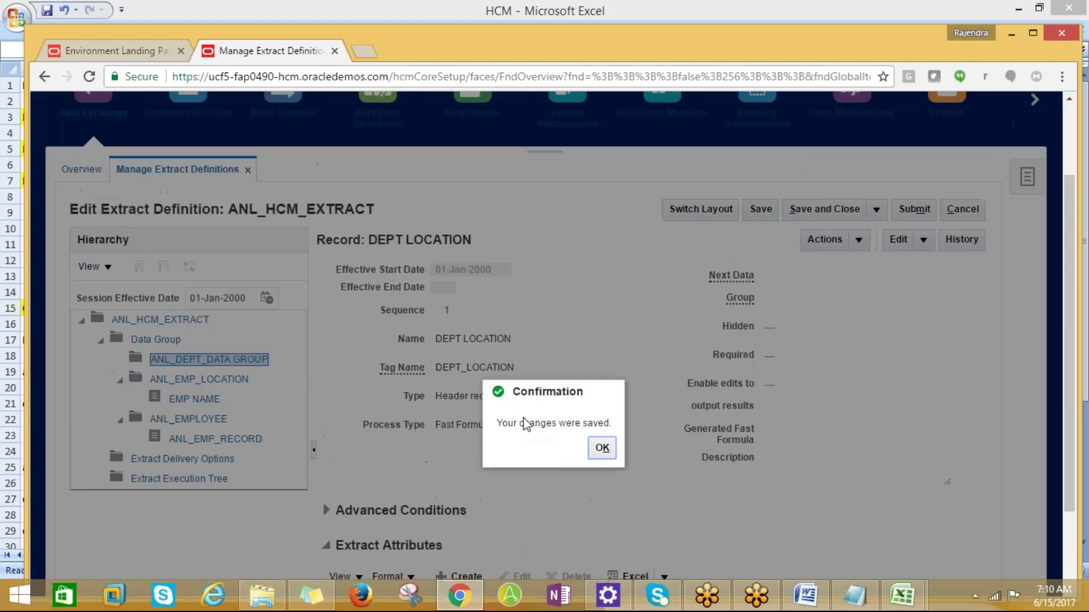
left_click(600, 367)
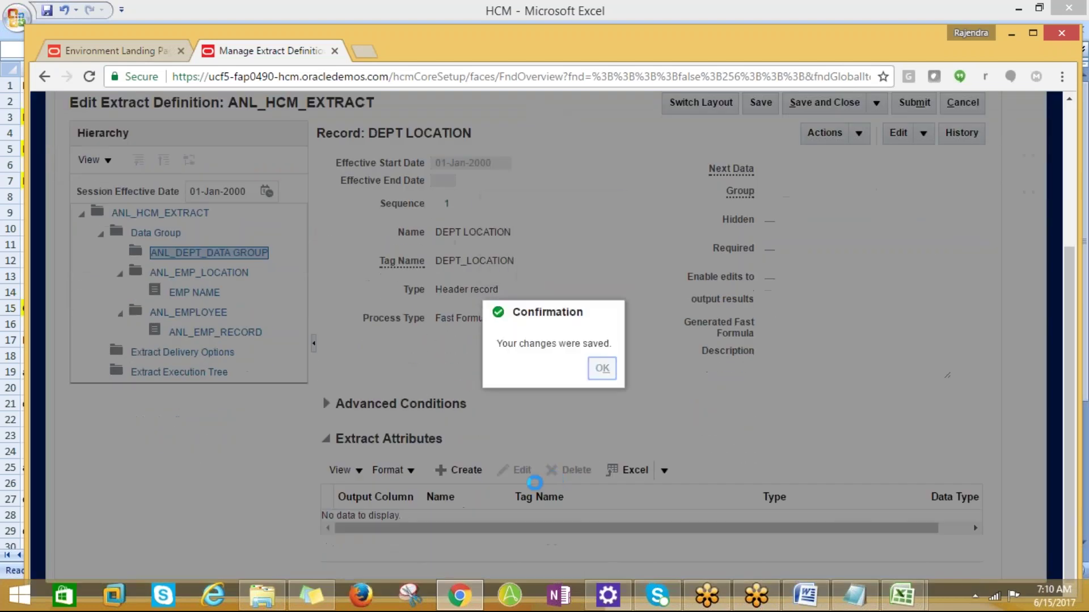
left_click(602, 368)
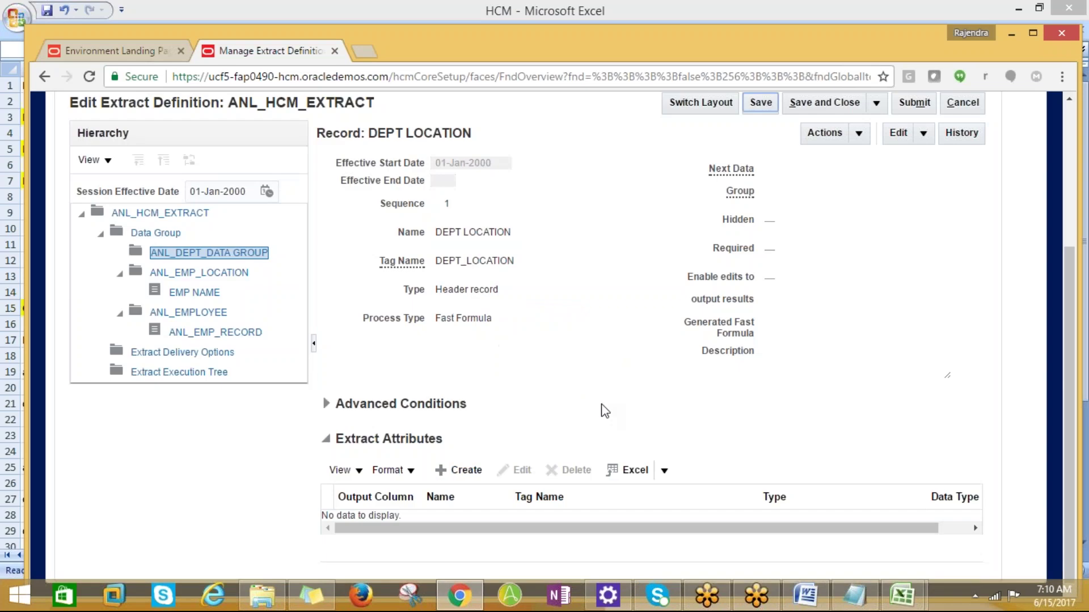
- Start a new attribute for the DEPT LOCATION record with name, tag name and short code DEPT_LOCATION
left_click(464, 470)
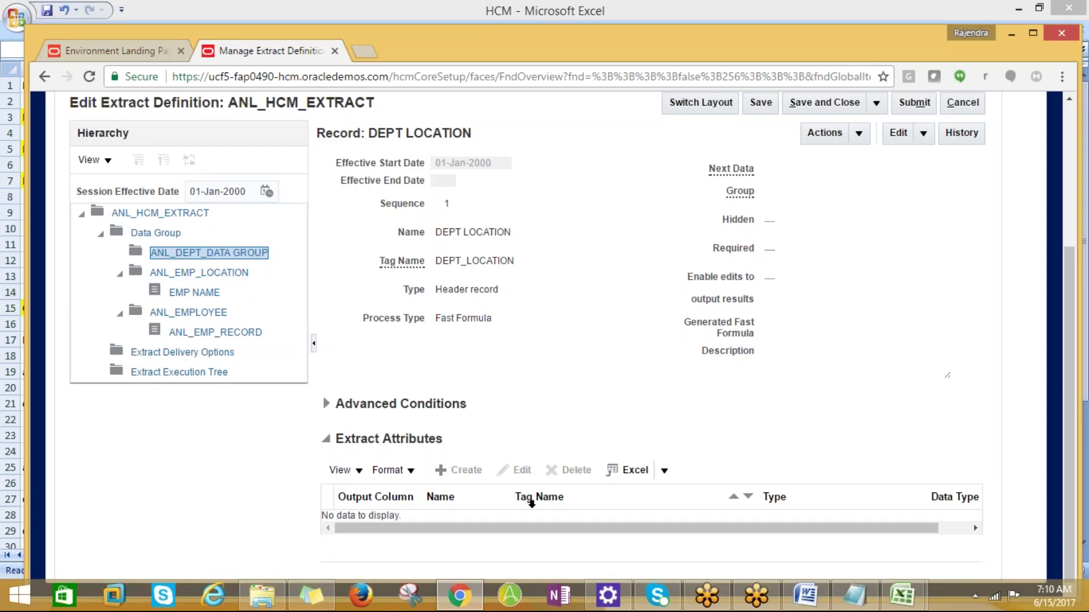
scroll(544, 484, "down", 3)
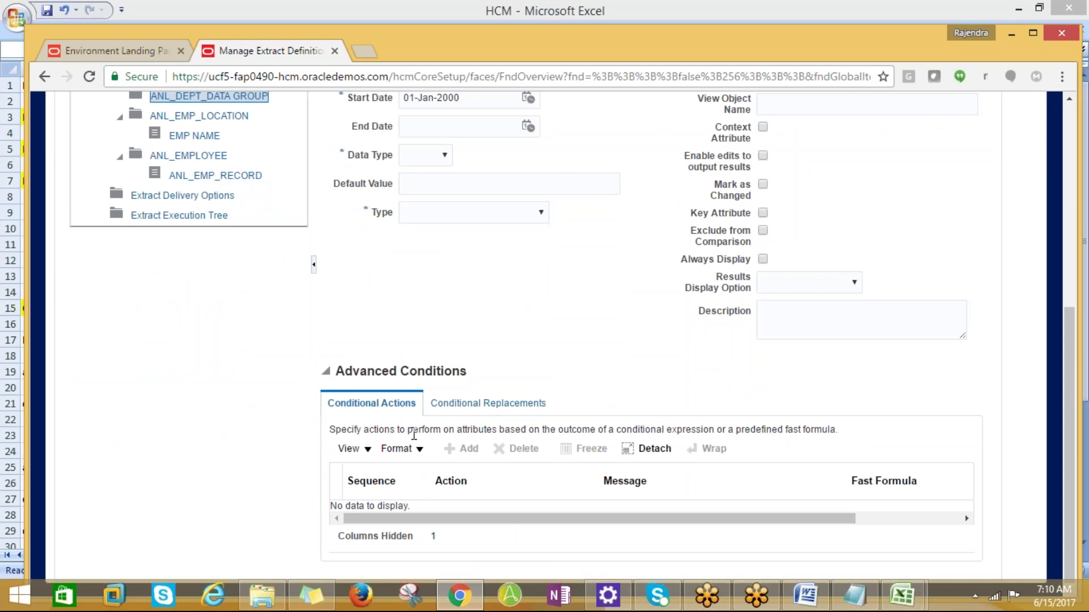
scroll(433, 425, "up", 5)
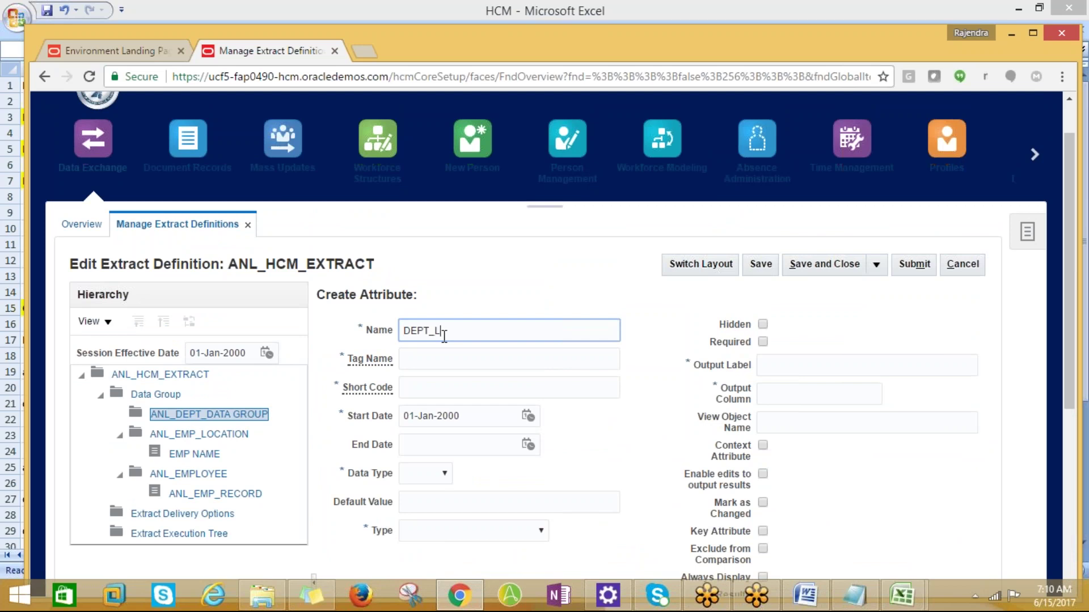
type("TION")
key("Tab")
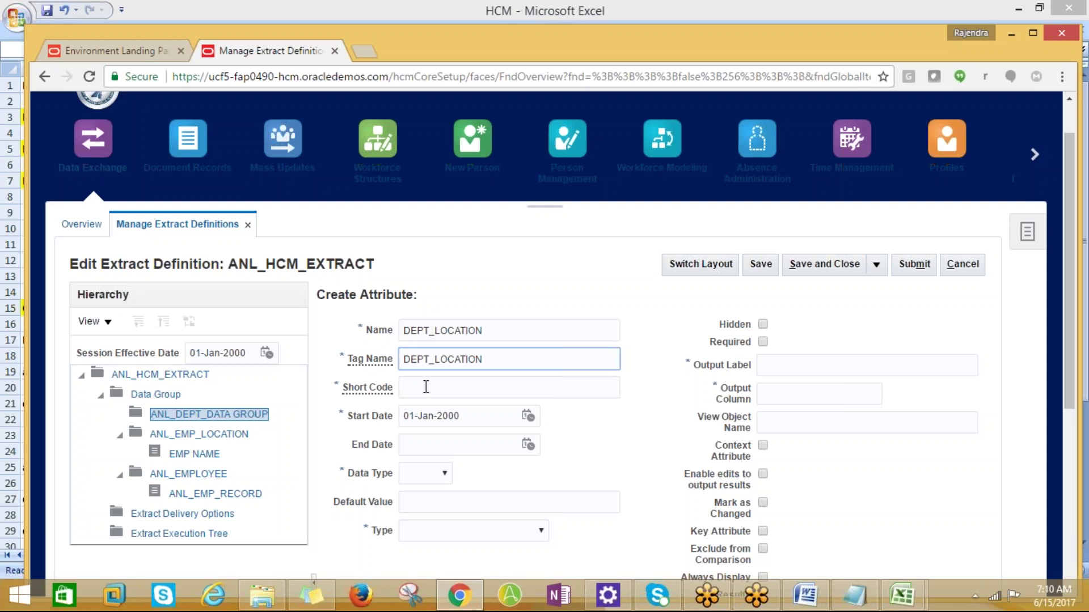
left_click(423, 386)
left_click_drag(483, 360, 325, 355)
key("ctrl+c")
left_click(419, 390)
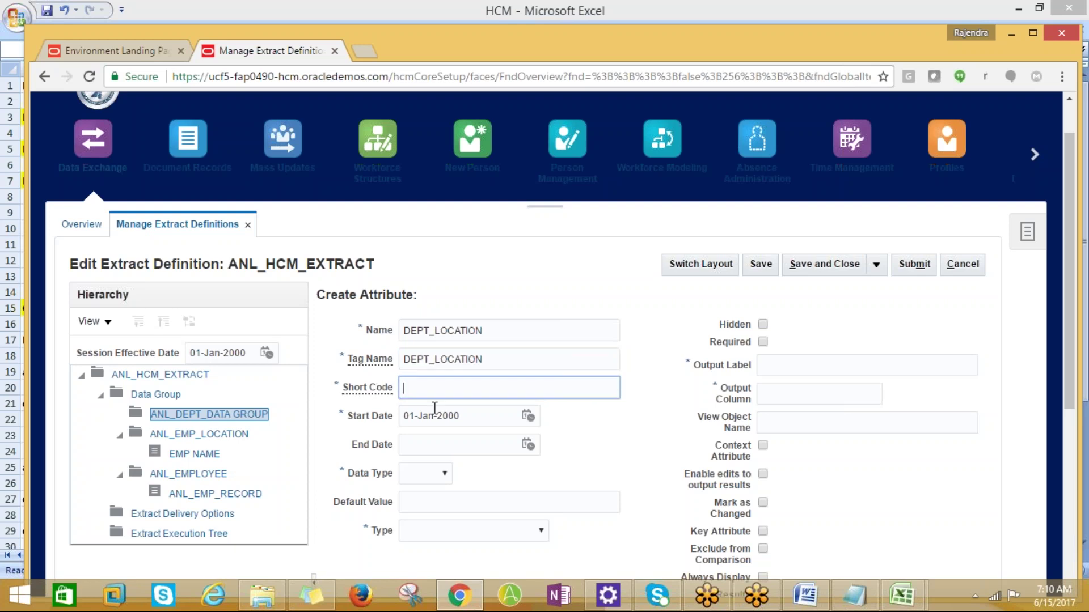
key("ctrl+v")
- Set the DEPT_LOCATION attribute's data type to Text and its type to Database item group
left_click(431, 477)
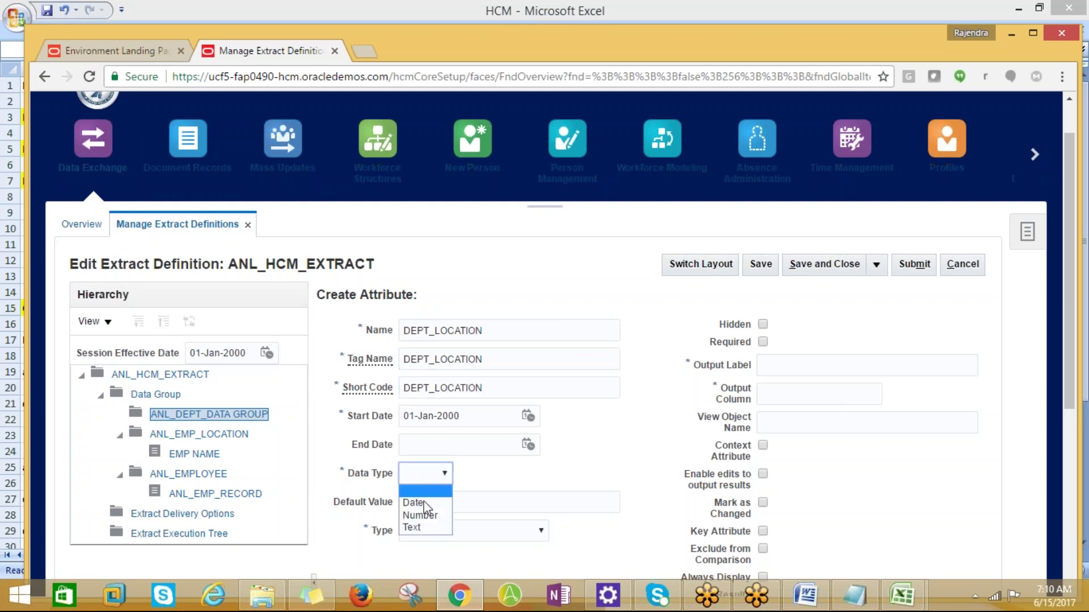
left_click(413, 528)
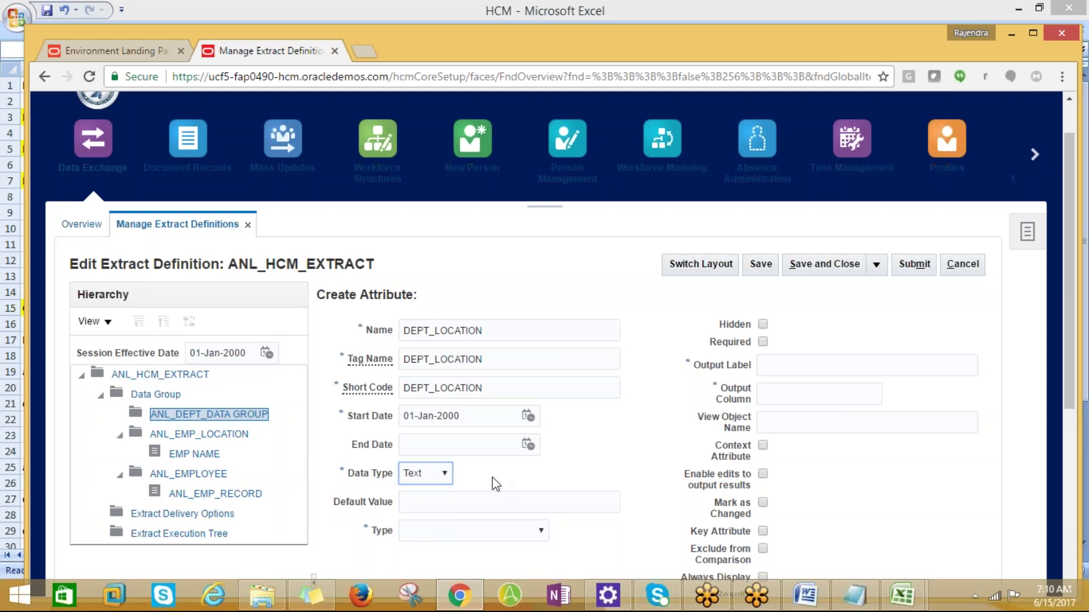
scroll(475, 451, "down", 3)
left_click(485, 371)
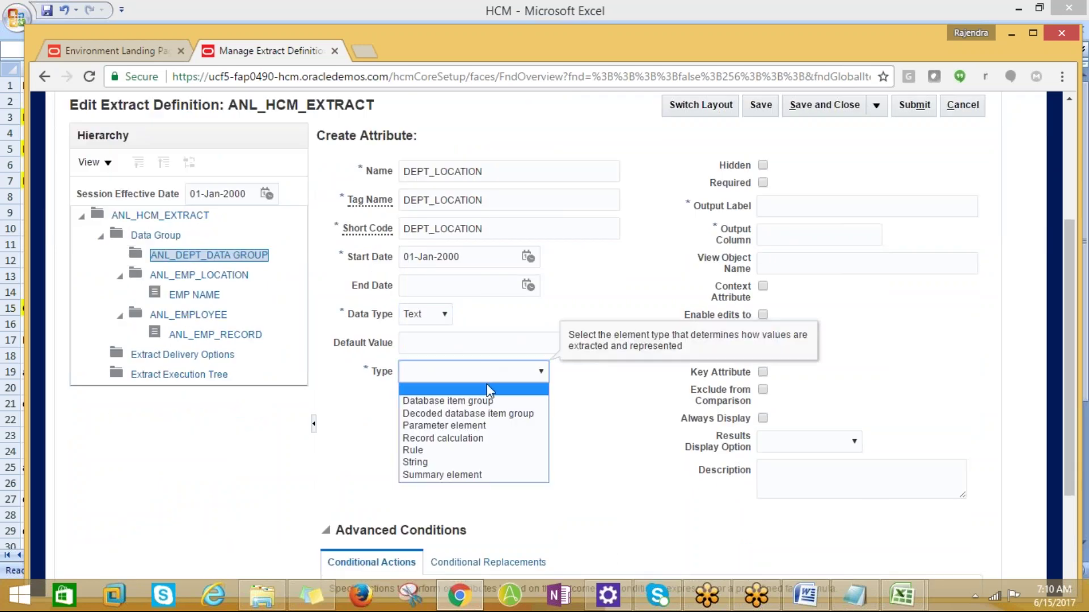
left_click(448, 402)
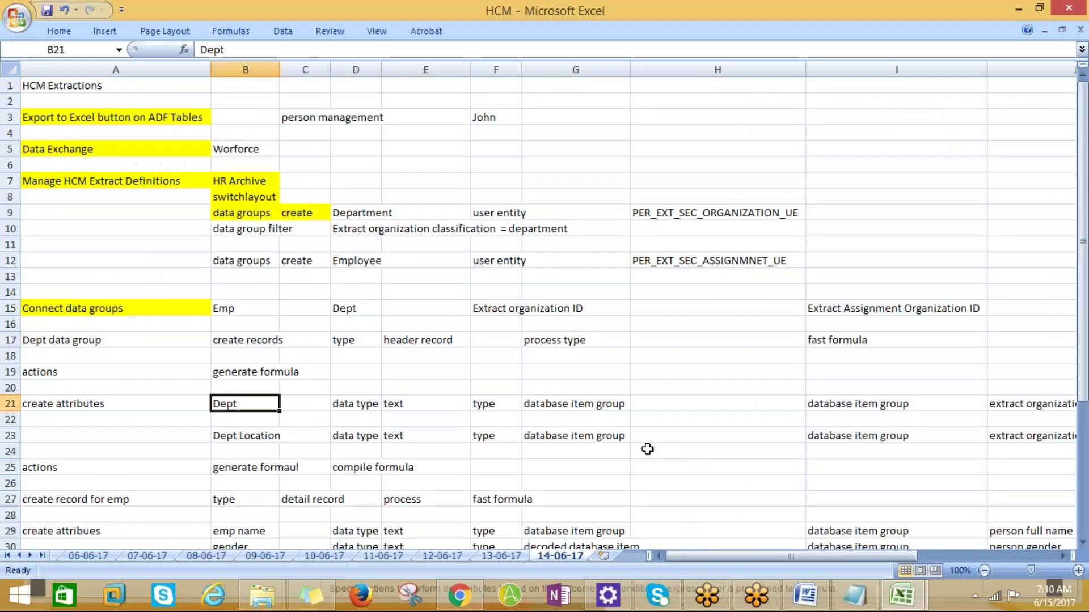
- Switch to the HCM Excel workbook and look up the database item group planned for the department location attribute
key("alt+Tab")
left_click(863, 413)
key("Up")
key("Right")
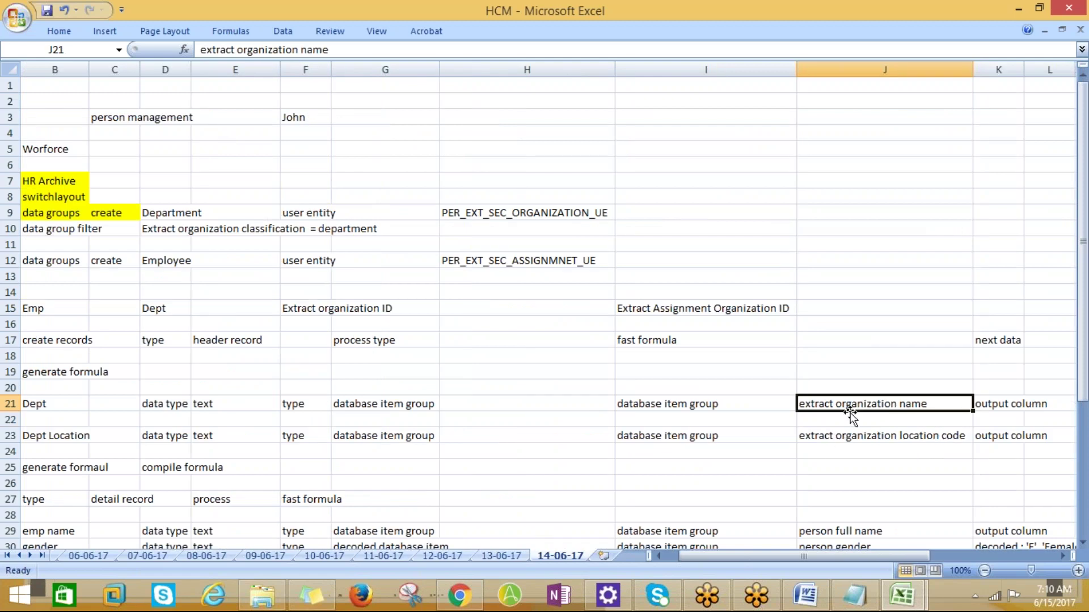
left_click(843, 442)
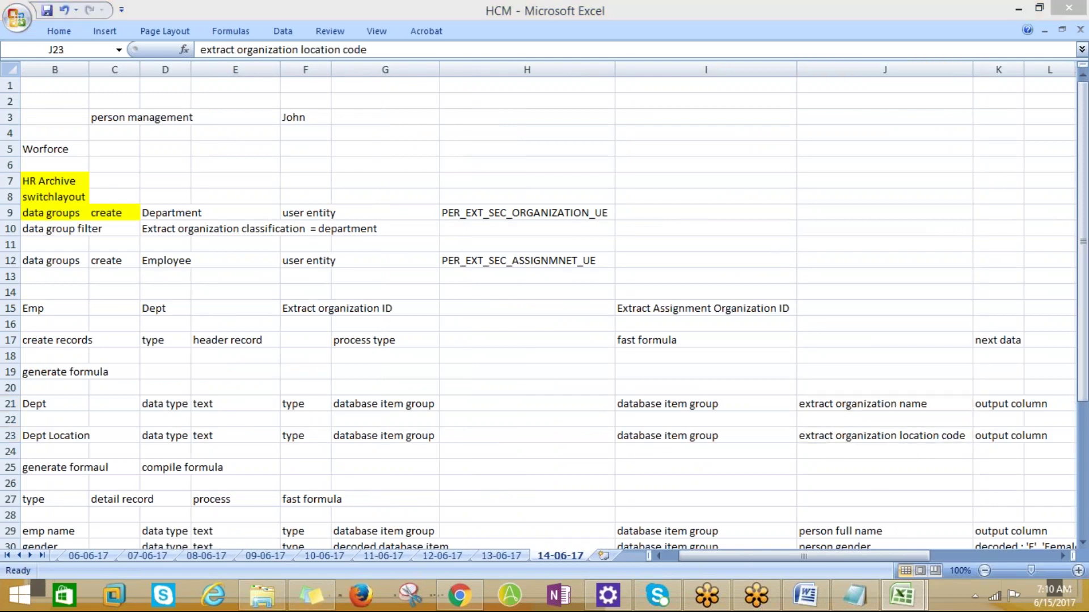
- Return to Chrome, search the database item groups for Ext% and look through them for the organization location code
key("alt+Tab")
left_click(668, 401)
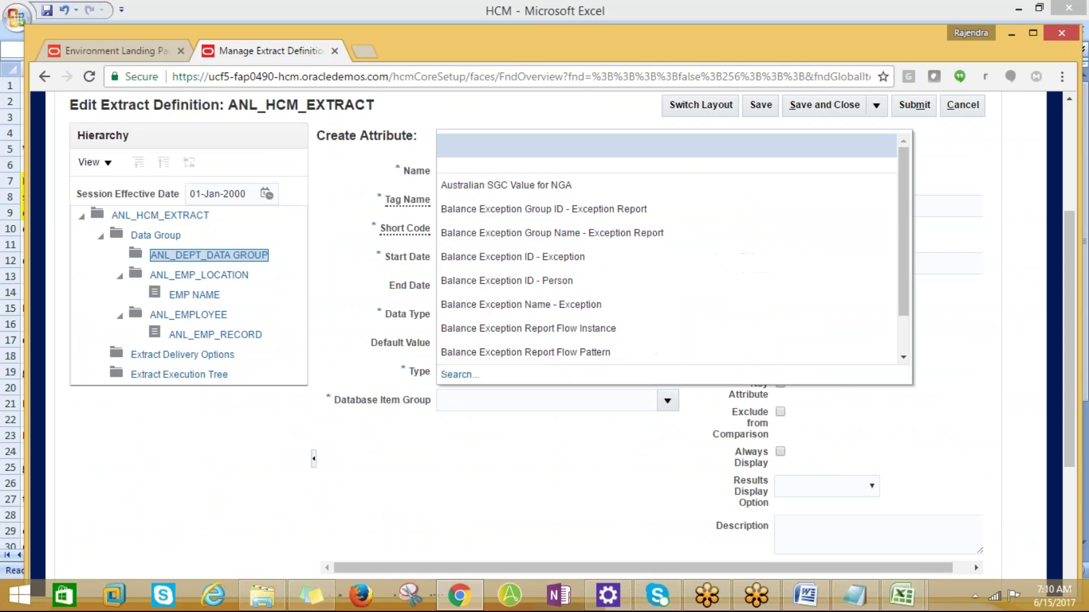
left_click(474, 379)
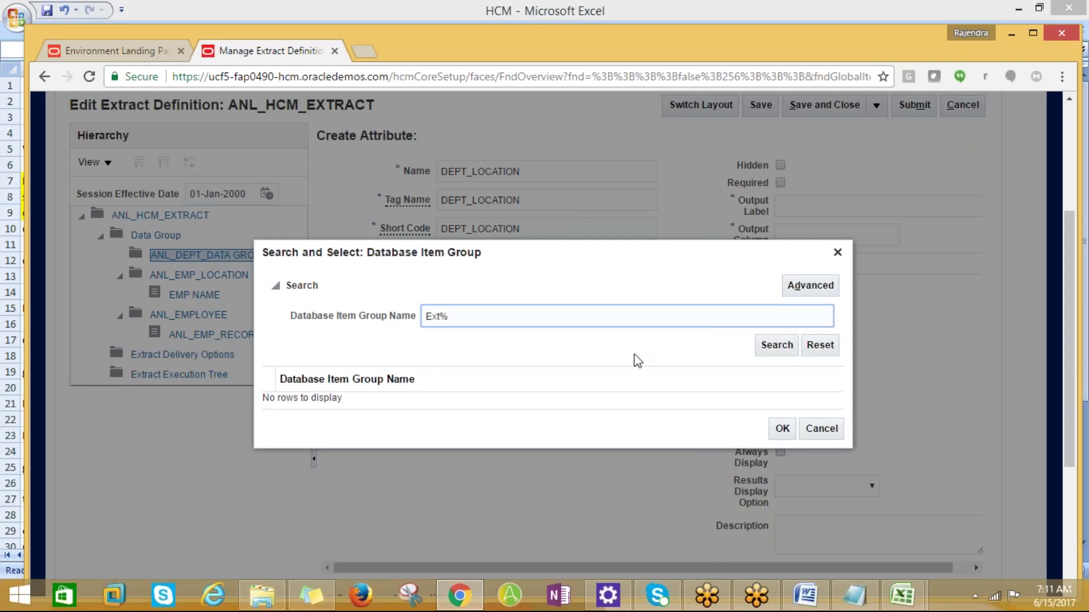
left_click(774, 339)
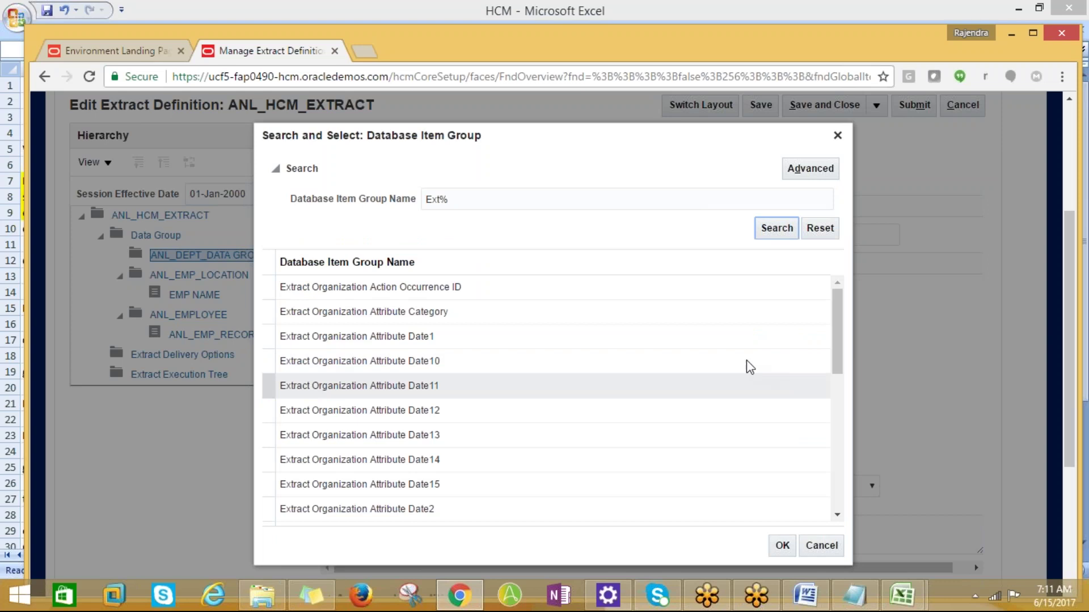
scroll(748, 403, "down", 3)
scroll(748, 415, "down", 5)
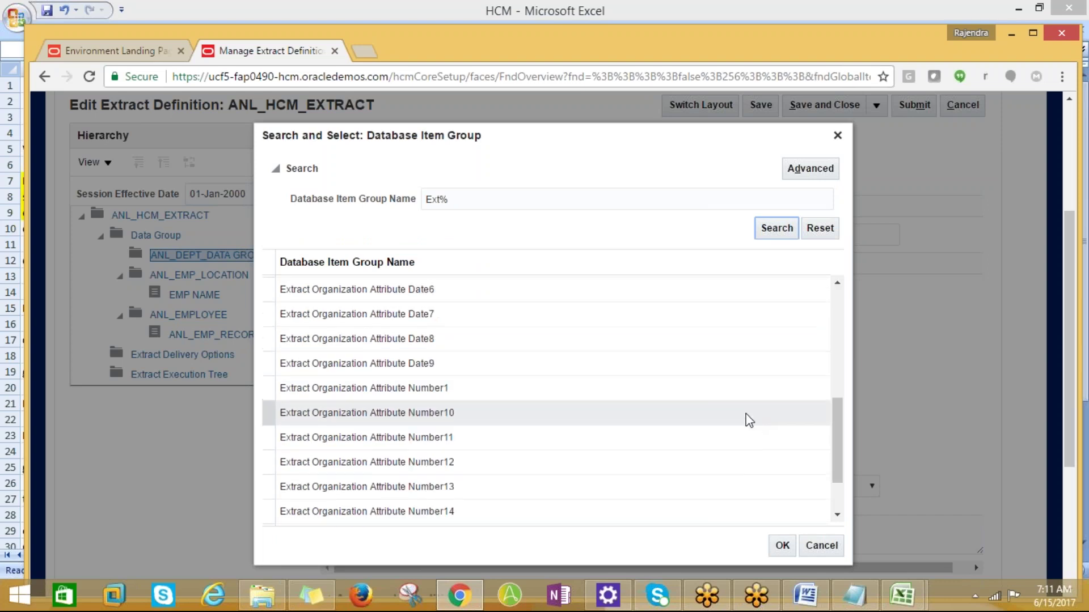
scroll(746, 404, "up", 8)
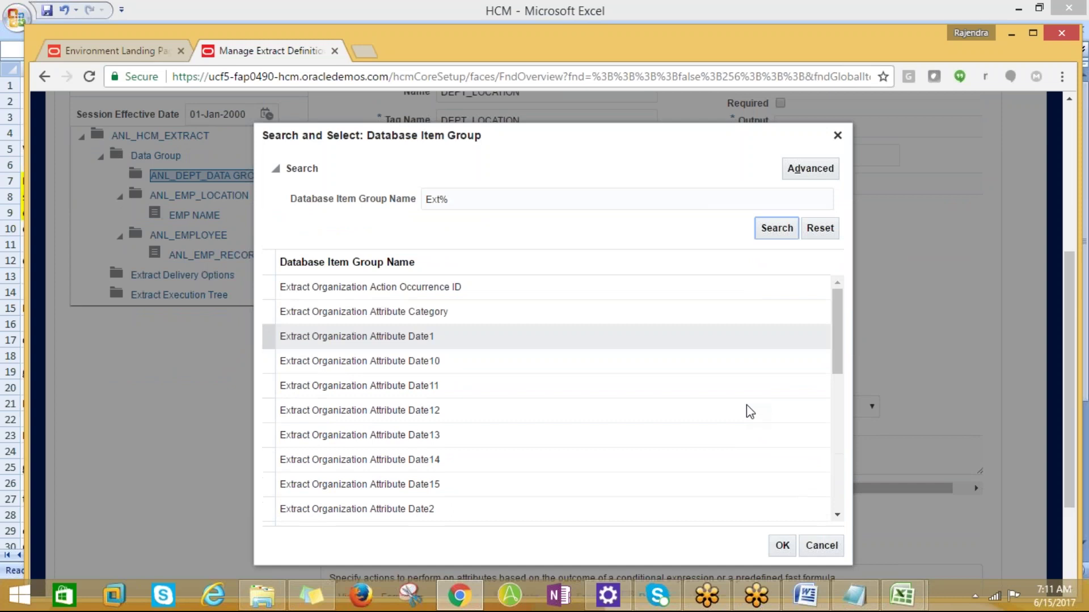
scroll(746, 410, "down", 2)
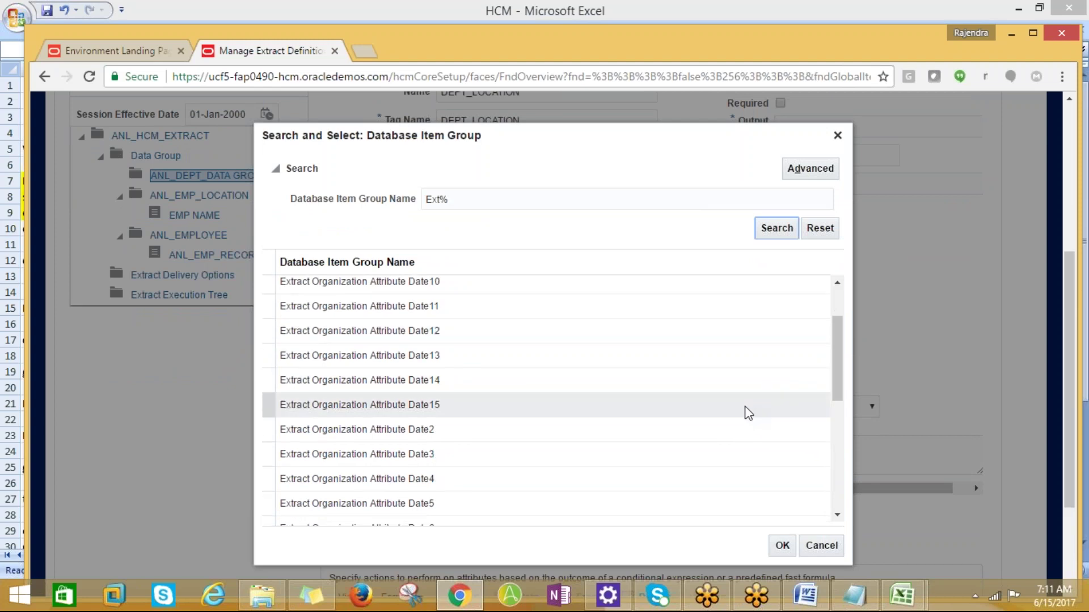
scroll(748, 413, "down", 5)
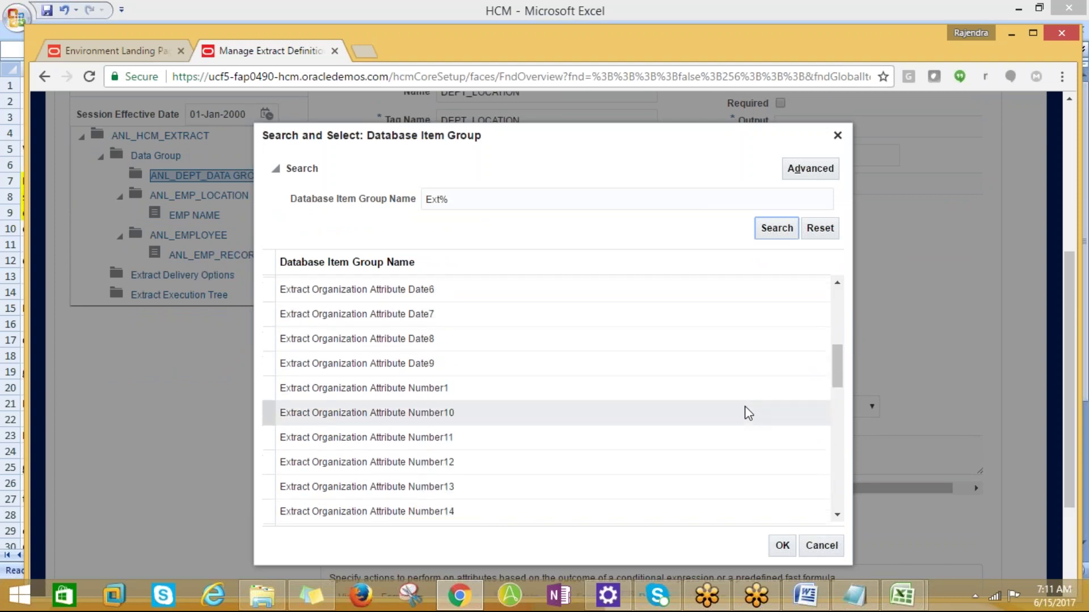
scroll(746, 413, "down", 9)
scroll(744, 407, "down", 3)
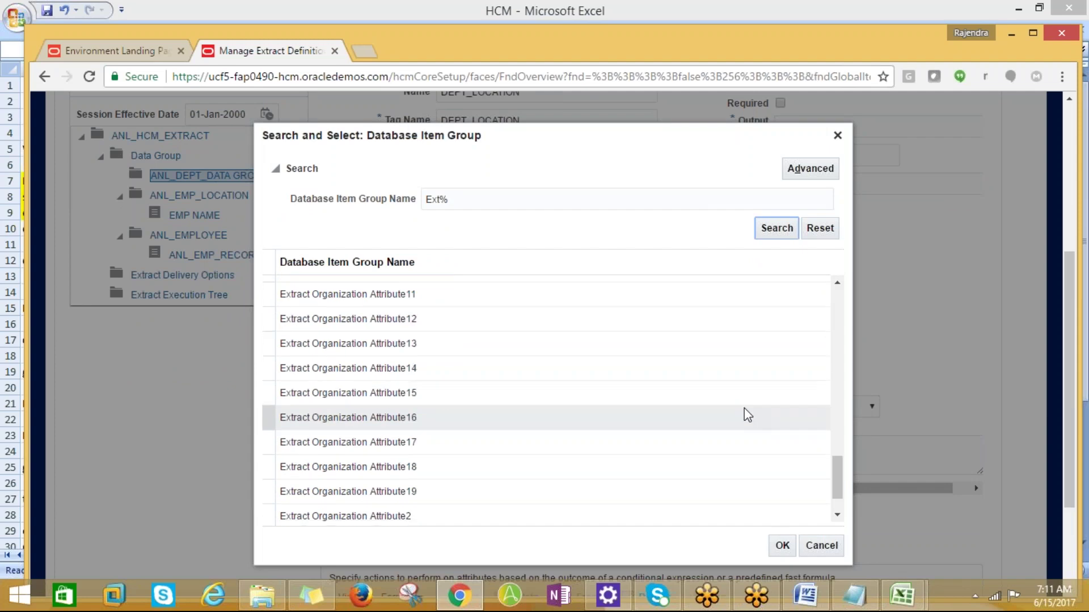
scroll(748, 415, "down", 3)
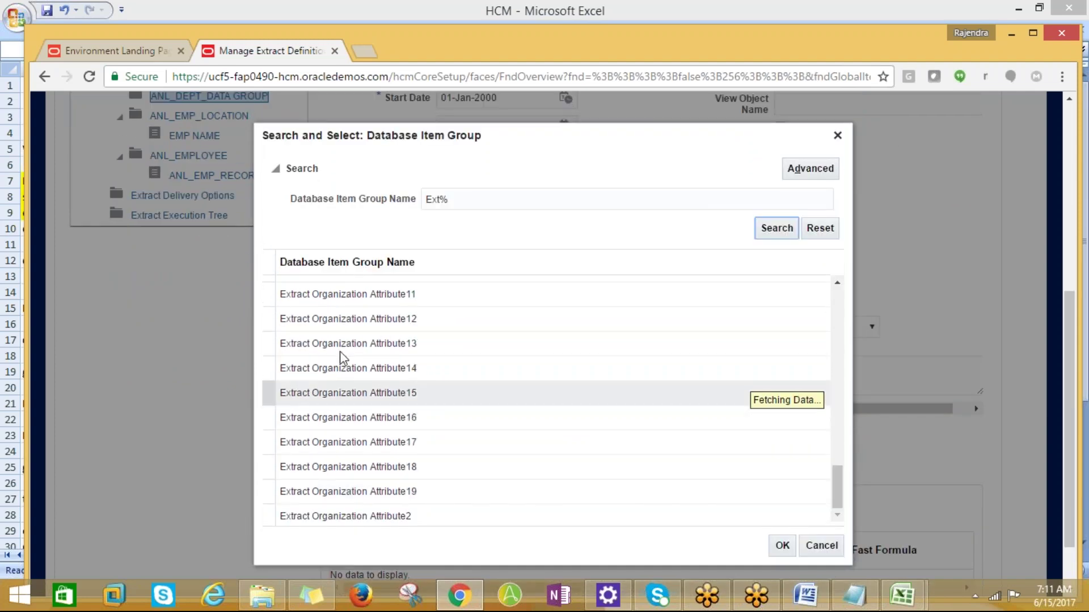
left_click(838, 475)
key("alt+Tab")
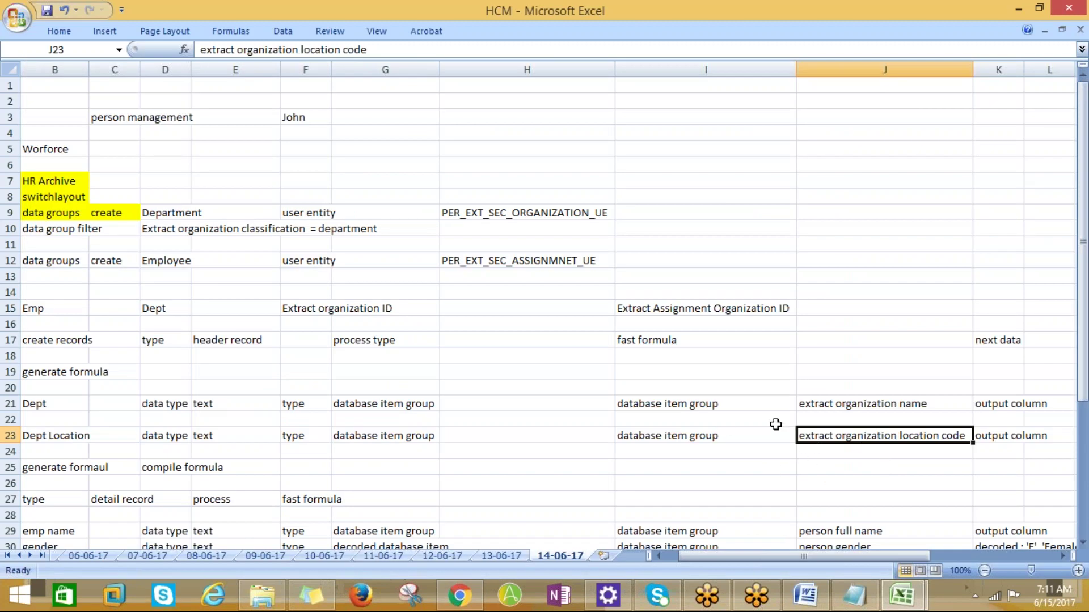
key("alt+Tab")
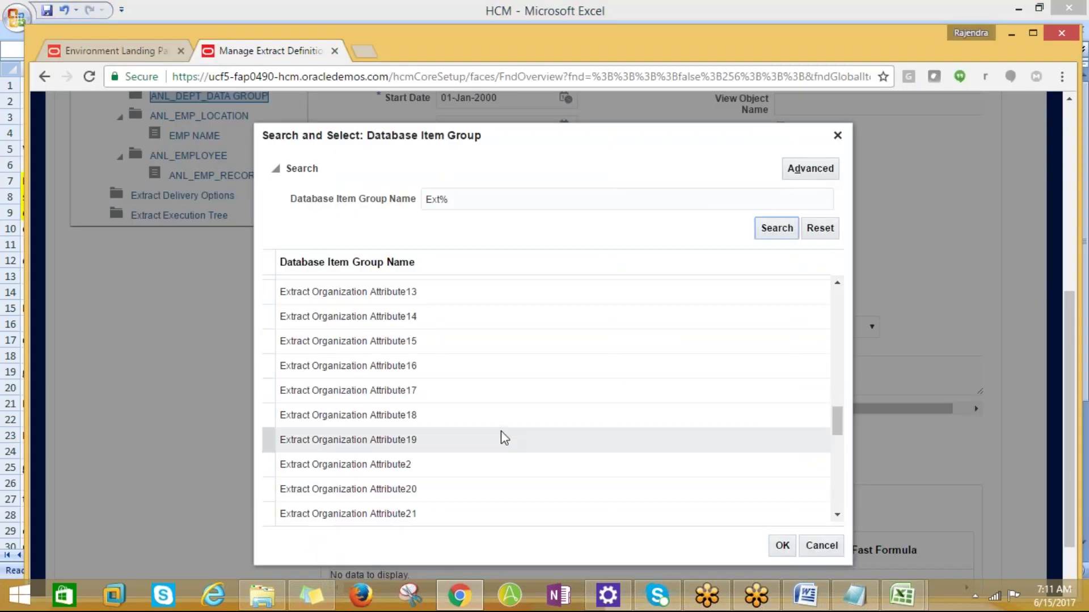
- Close the database item group search without a selection, discard the unsaved DEPT_LOCATION attribute and leave the DEPT LOCATION record
left_click(821, 546)
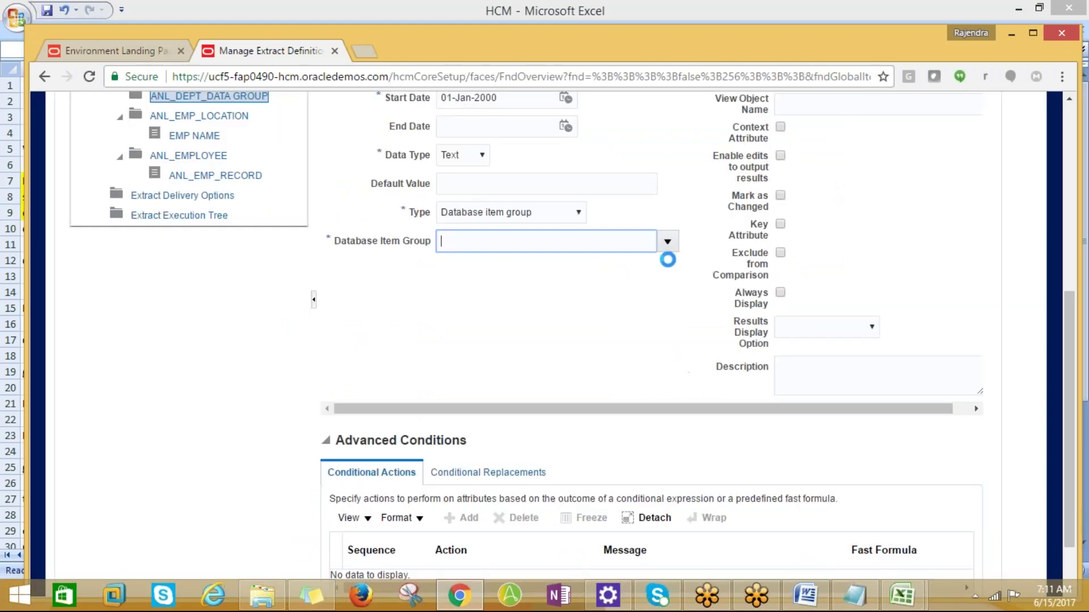
scroll(683, 300, "up", 5)
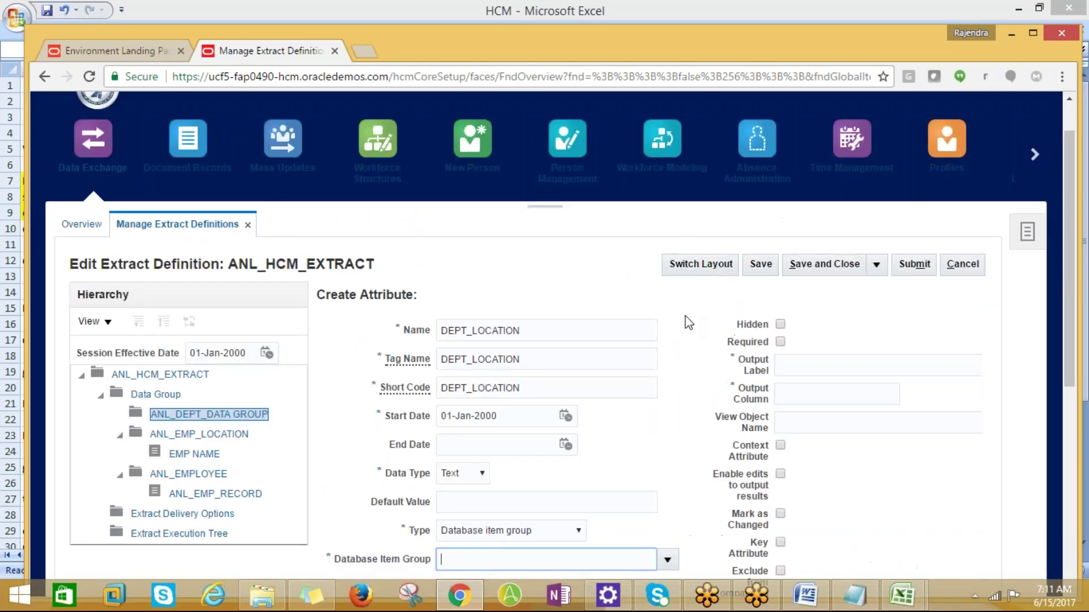
left_click(961, 269)
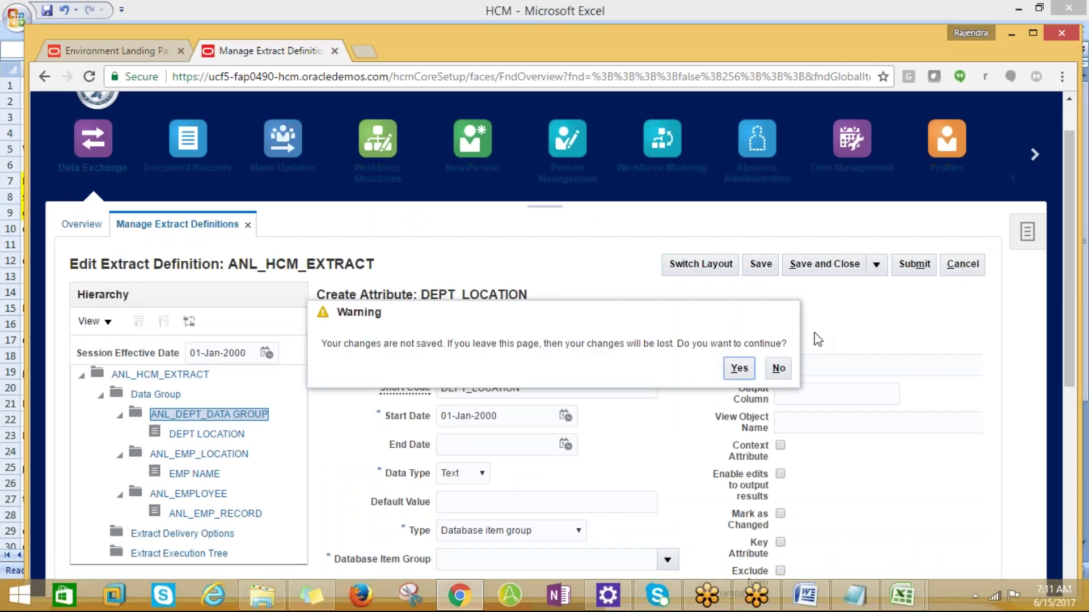
left_click(739, 369)
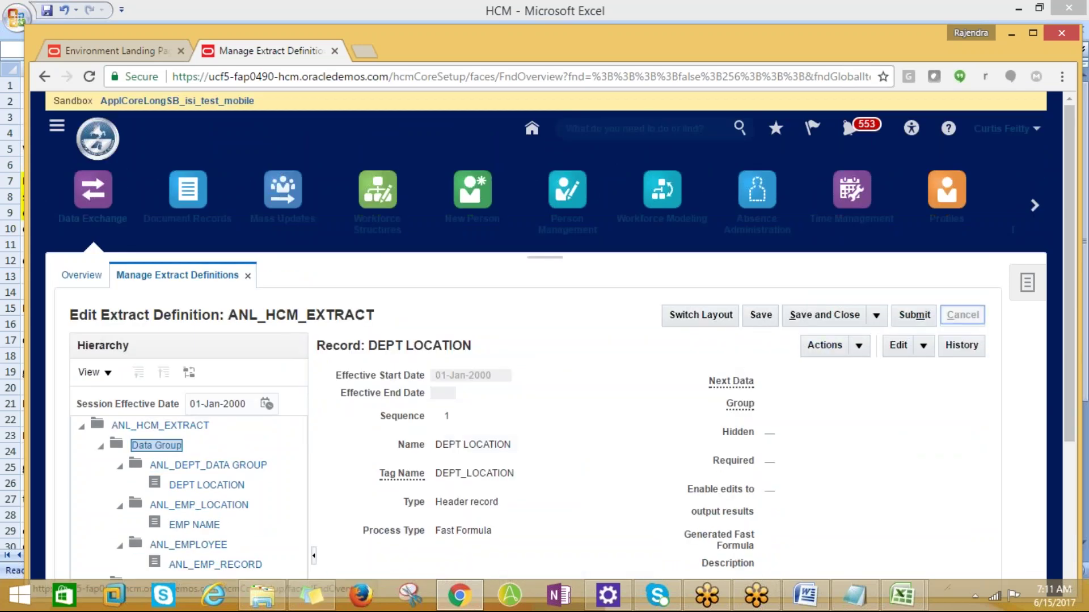
left_click(956, 322)
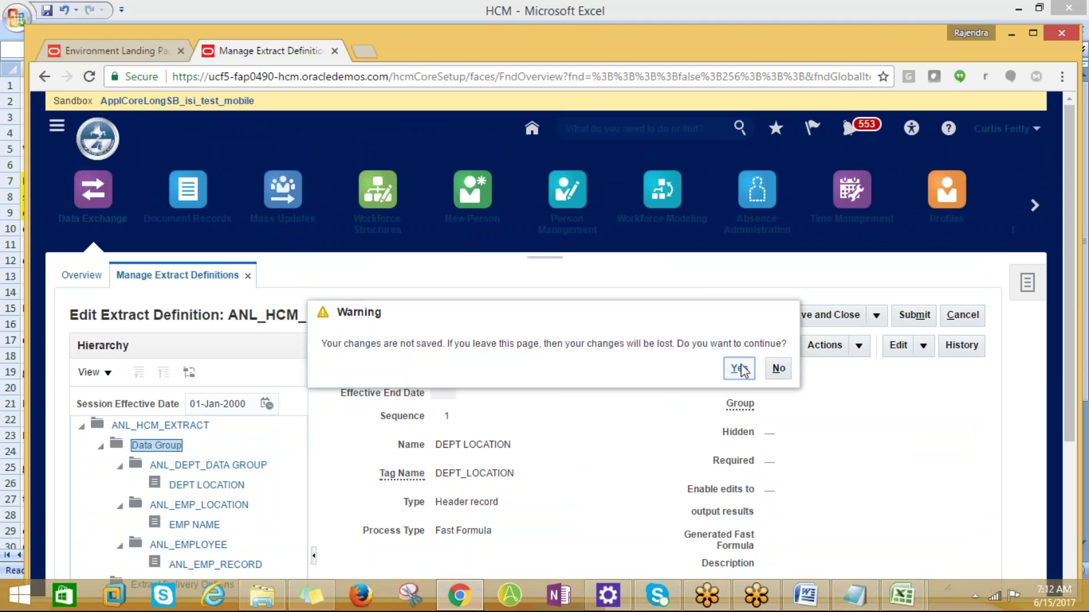
left_click(738, 370)
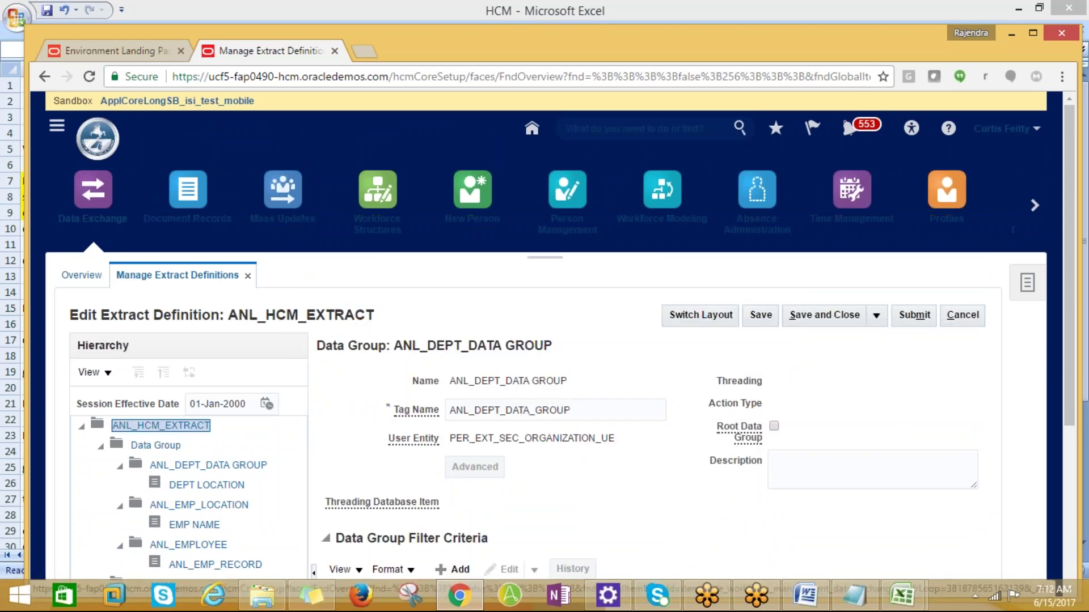
- Switch to the HCM Excel workbook and compare the user entities planned for the Department and Employee data groups
key("alt+Tab")
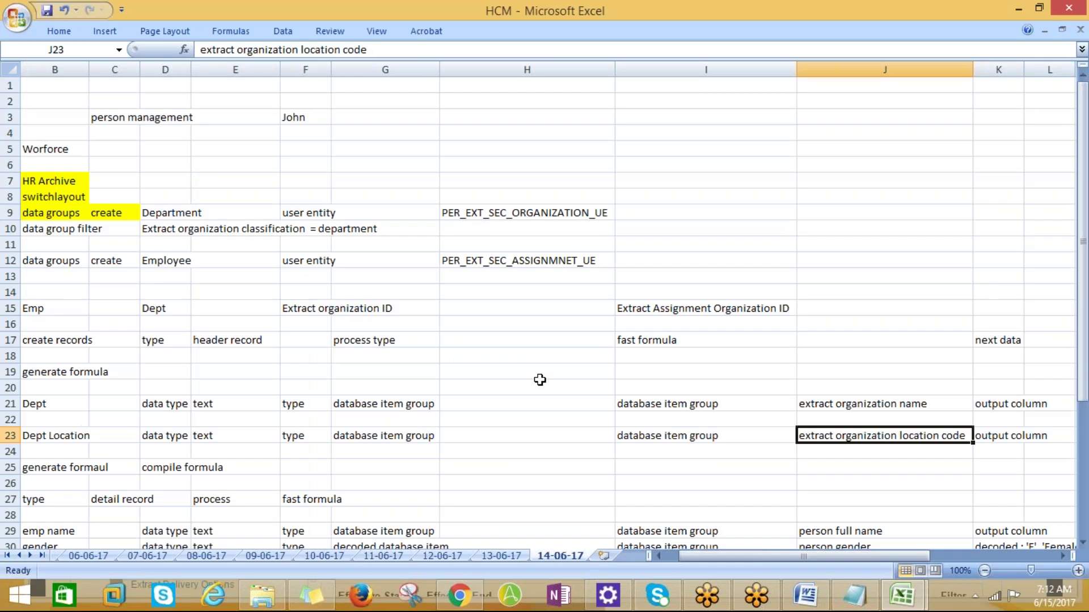
left_click(464, 211)
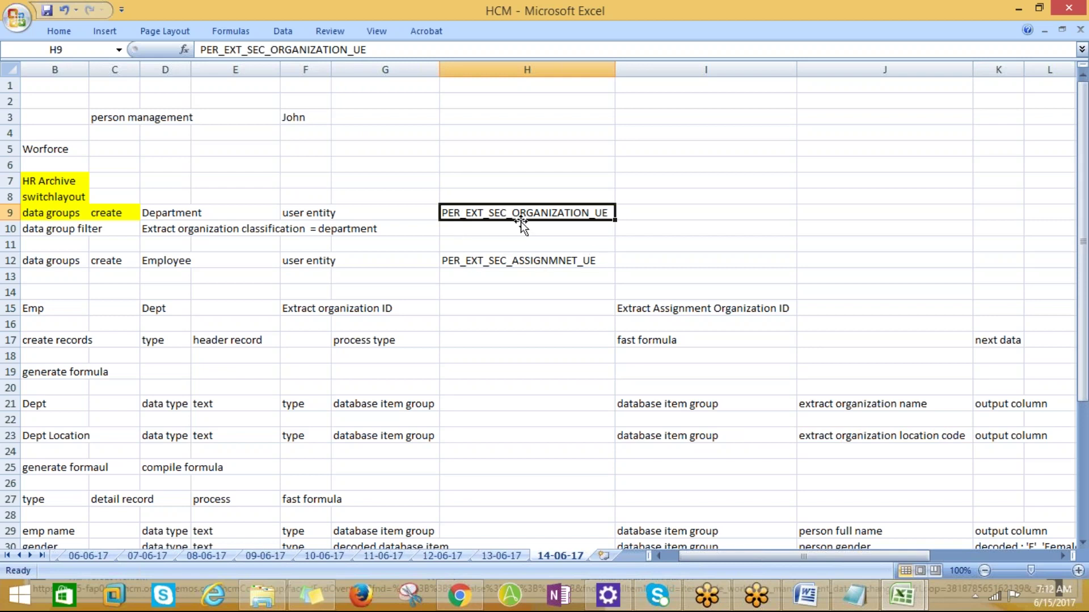
left_click(474, 260)
left_click(472, 219)
left_click(471, 270)
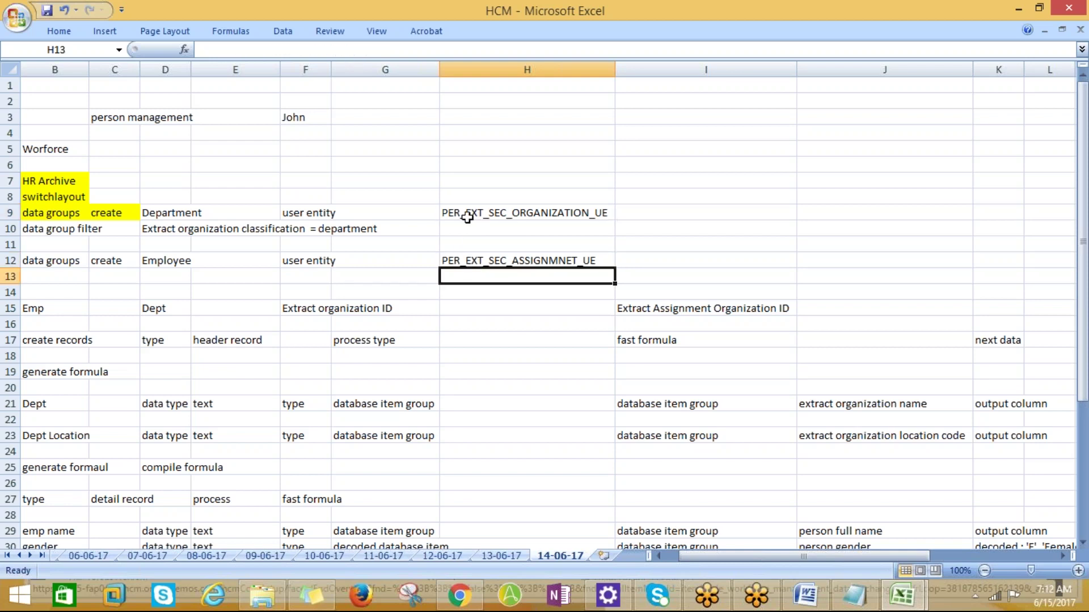
left_click(468, 216)
left_click(471, 260)
- Return to Chrome, leave the ANL_HCM_EXTRACT definition for the Data Exchange work area and show its task list
key("alt+Tab")
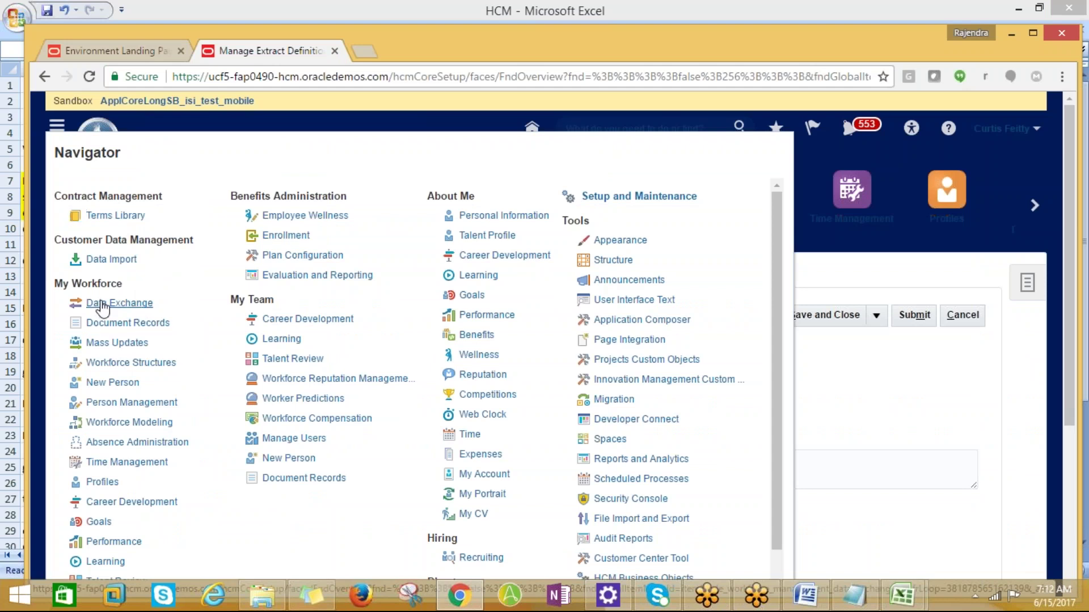
left_click(107, 306)
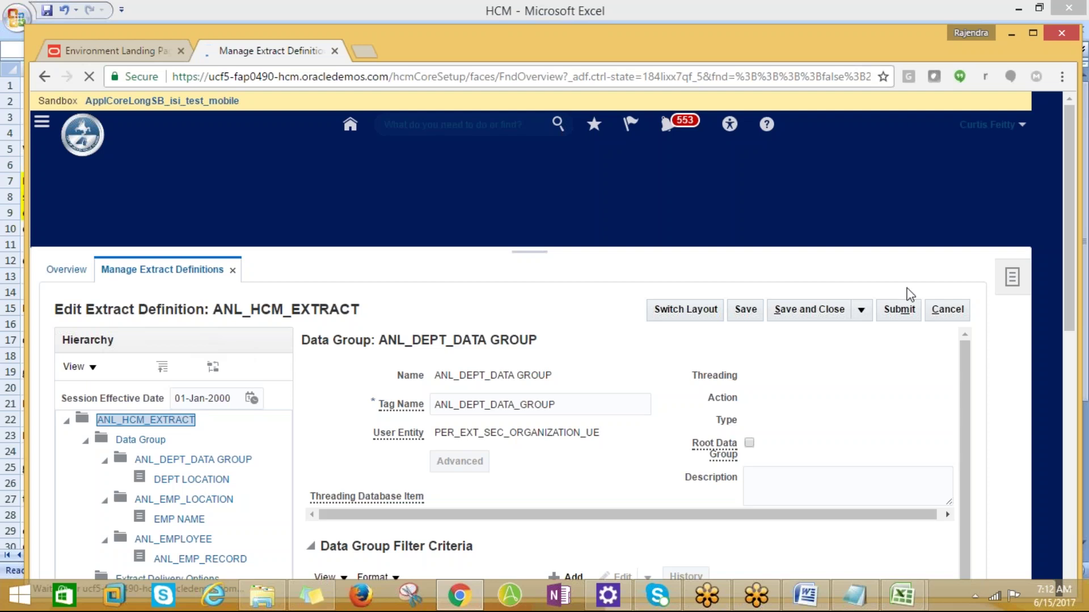
left_click(962, 315)
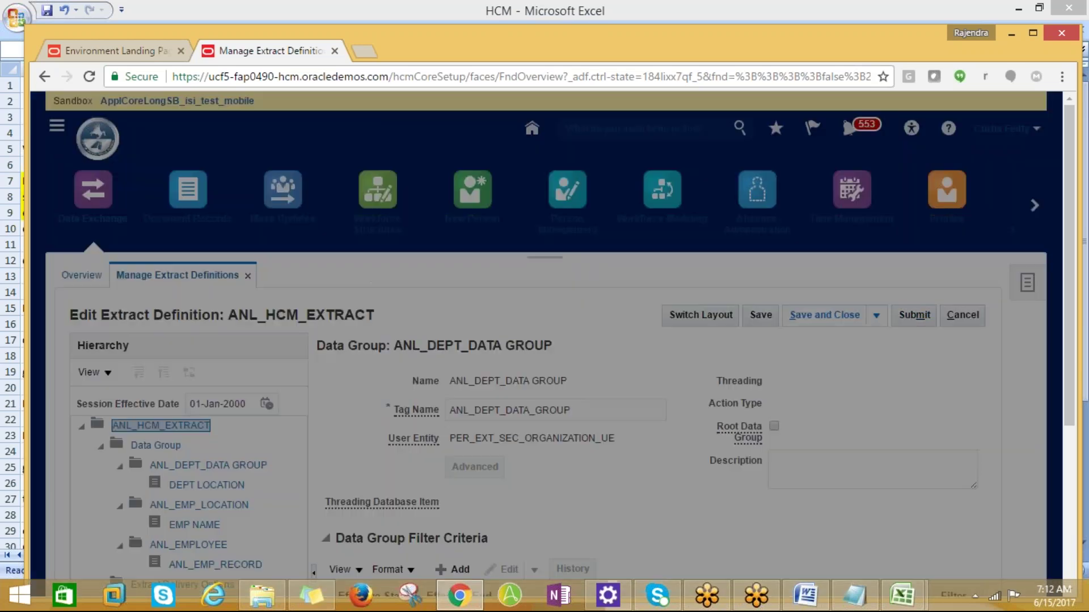
left_click(681, 388)
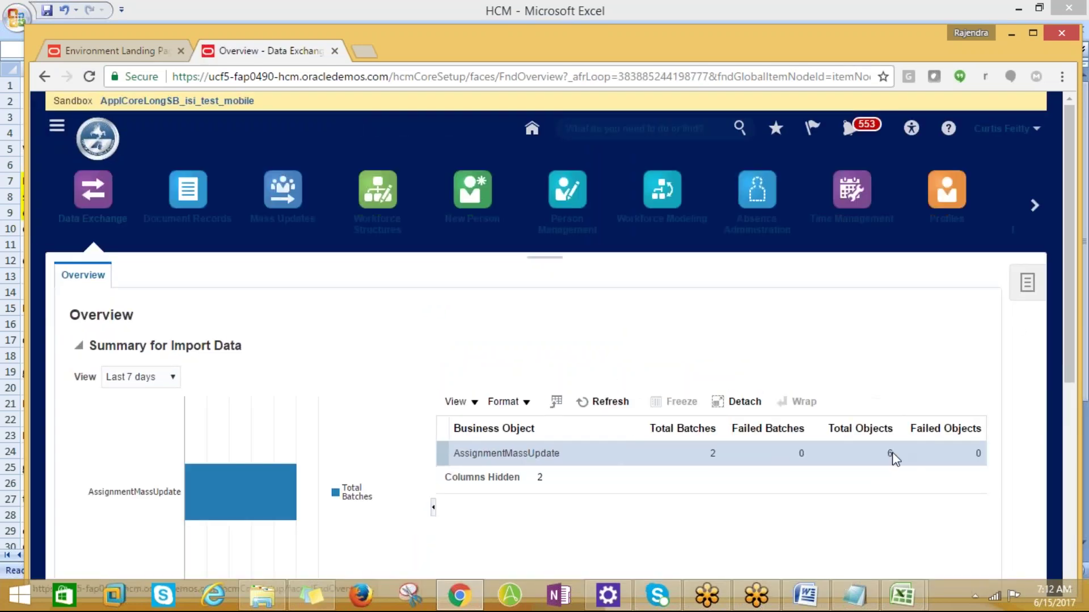
left_click(1027, 283)
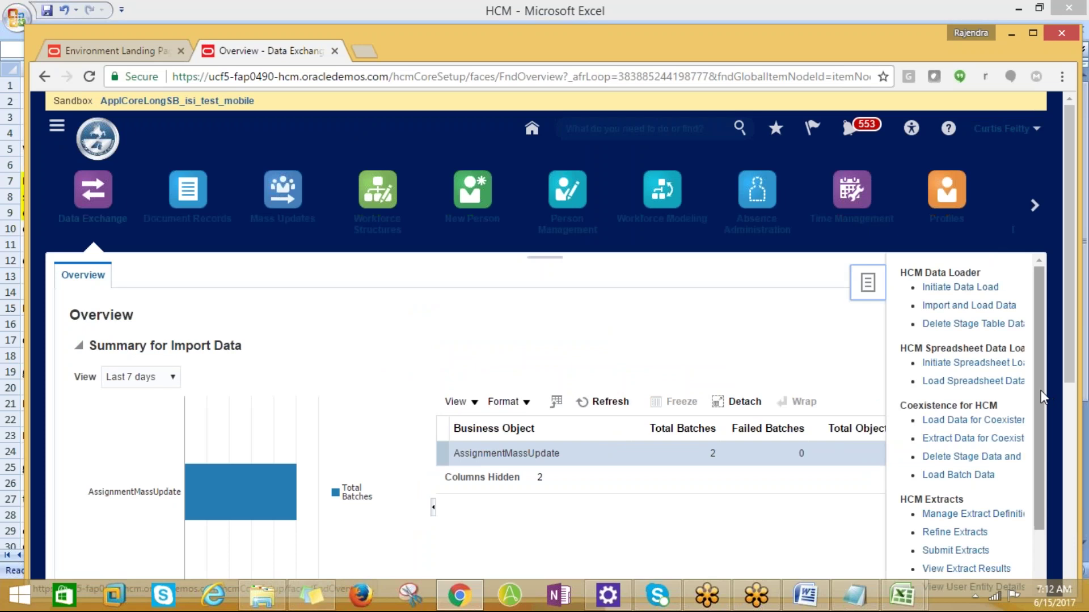
- Switch to the HCM Excel workbook and review the plan around the Manage HCM Extract Definitions and data groups entries
key("alt+Tab")
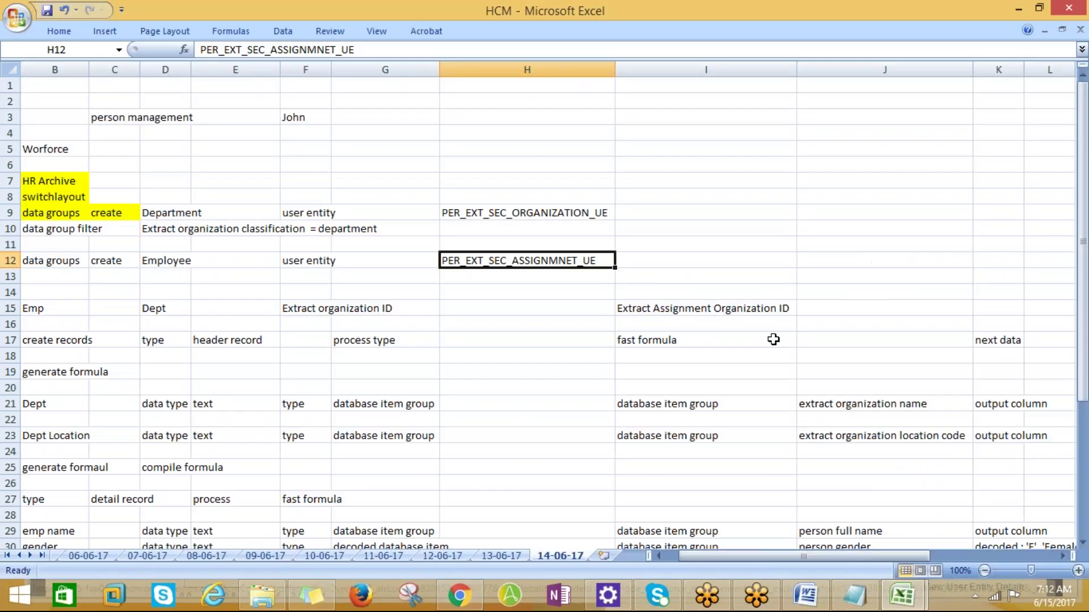
left_click(51, 214)
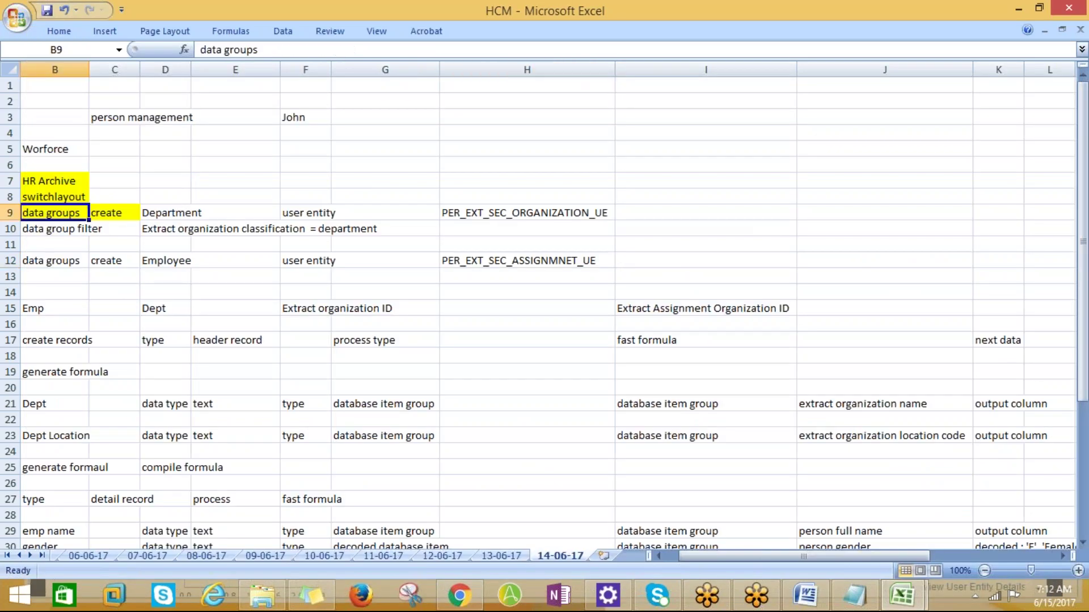
key("Left")
key("Up")
key("Up")
key("Up")
key("Down")
key("Down")
key("Up")
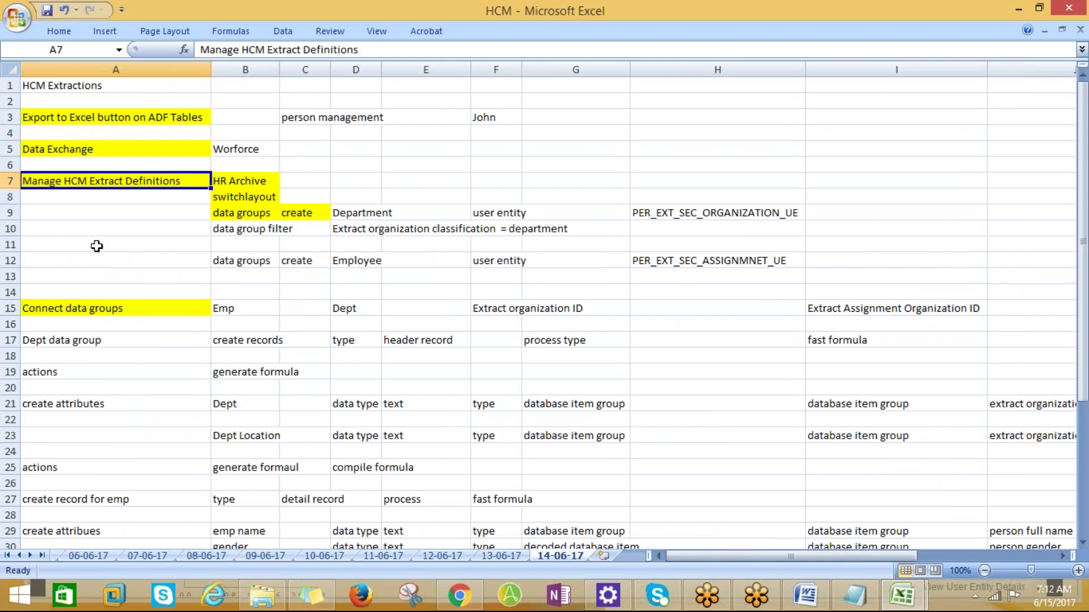
scroll(226, 316, "down", 2)
scroll(241, 328, "up", 2)
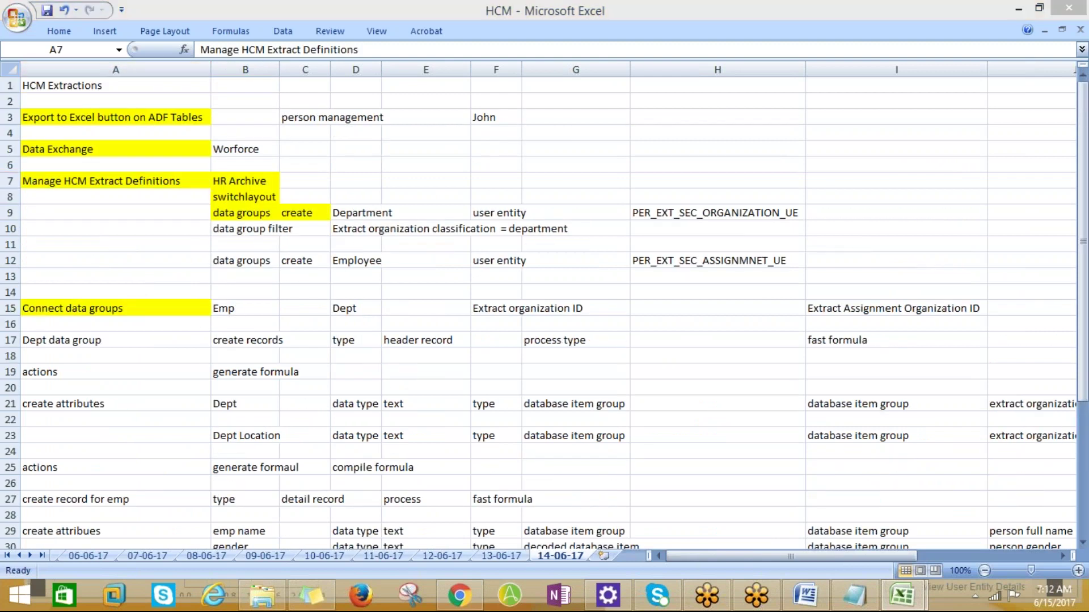
- Return to Chrome, open Manage Extract Definitions and start creating a new extract definition
key("alt+Tab")
scroll(1001, 487, "down", 1)
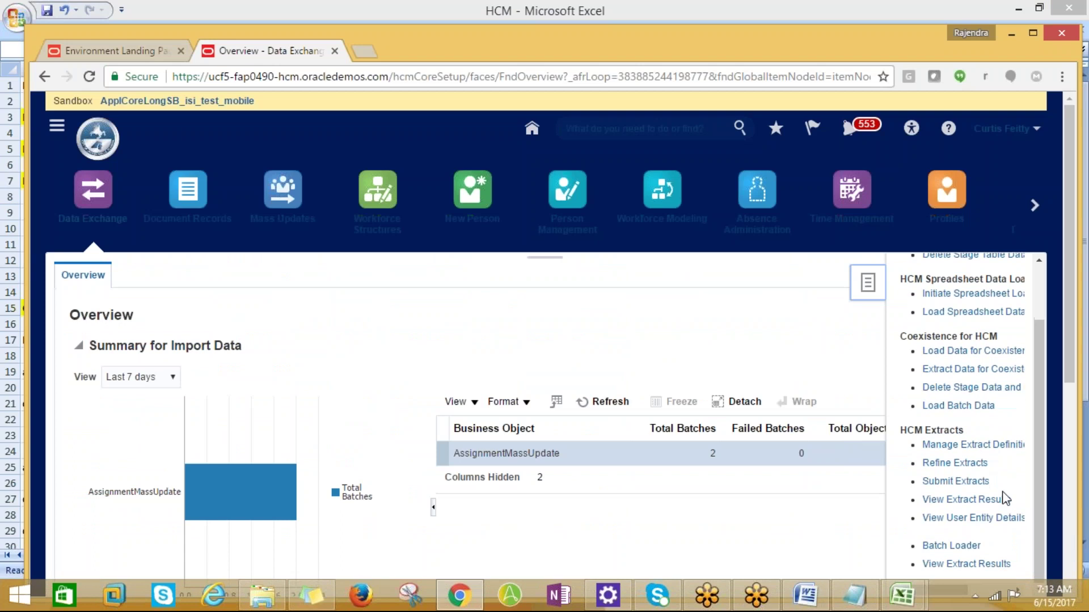
left_click(990, 448)
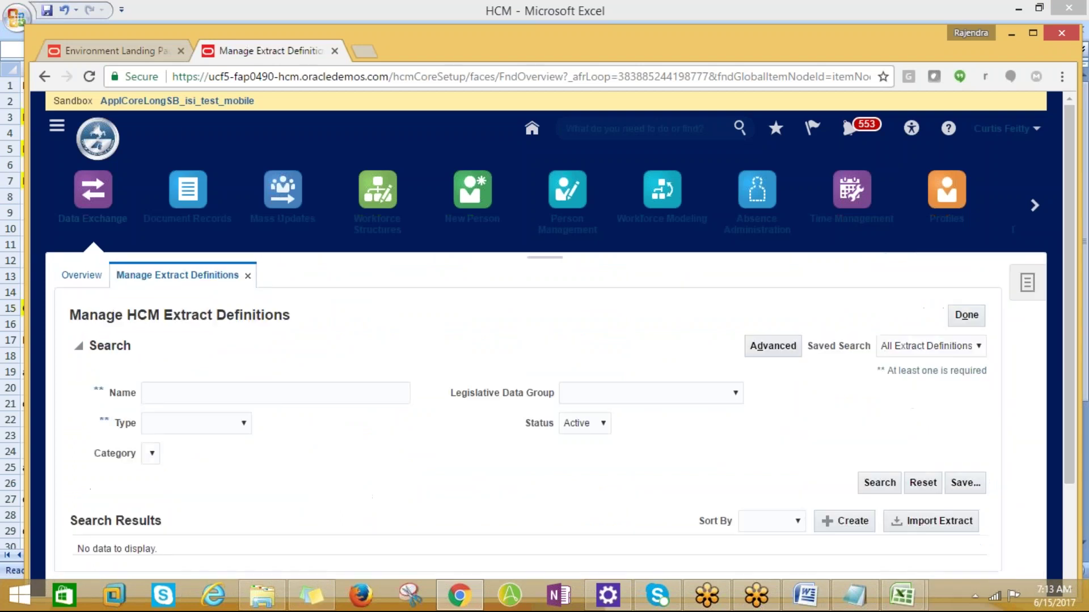
scroll(525, 435, "down", 3)
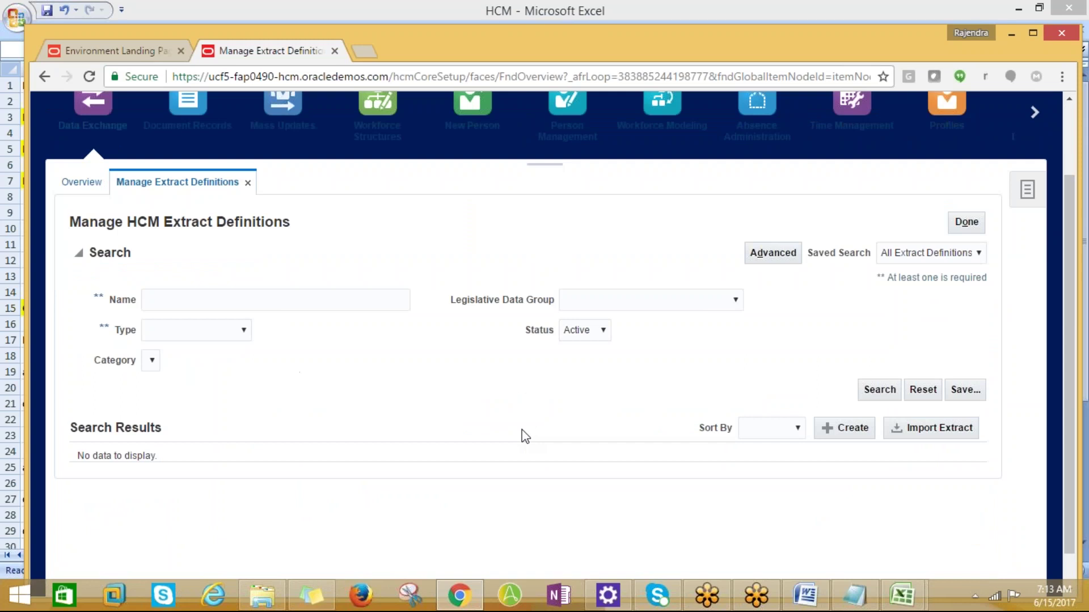
left_click(841, 390)
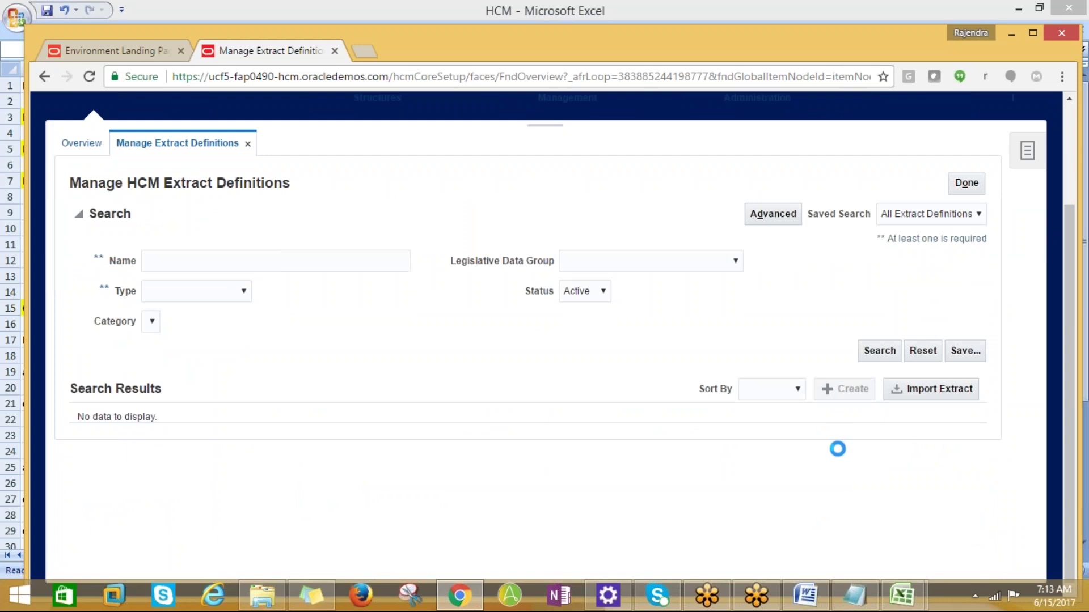
- Consult the data groups entry in the HCM Excel workbook for the new extract definition
key("alt+Tab")
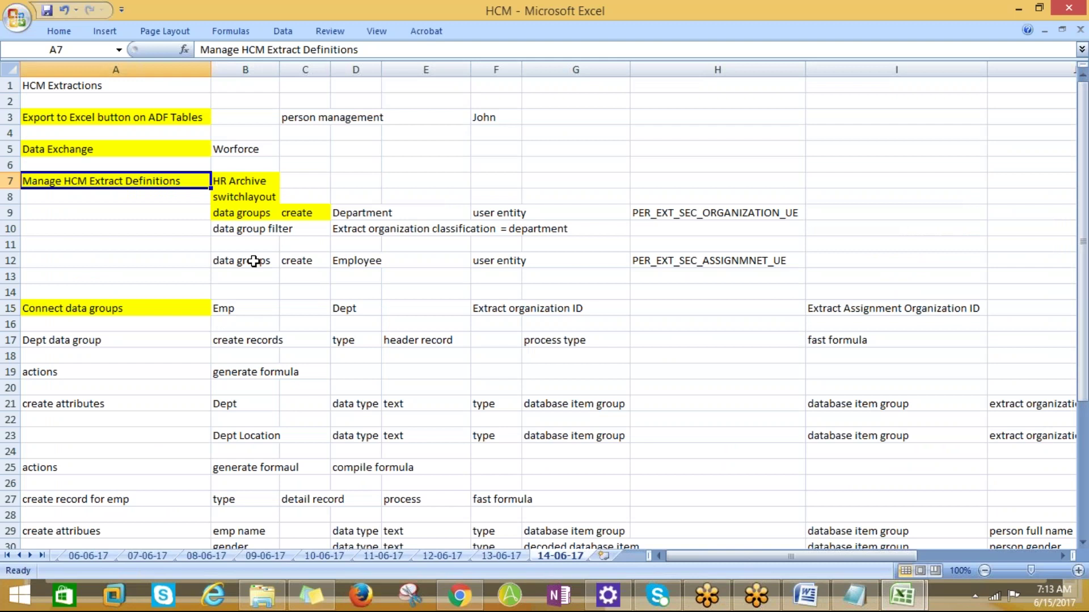
left_click(243, 219)
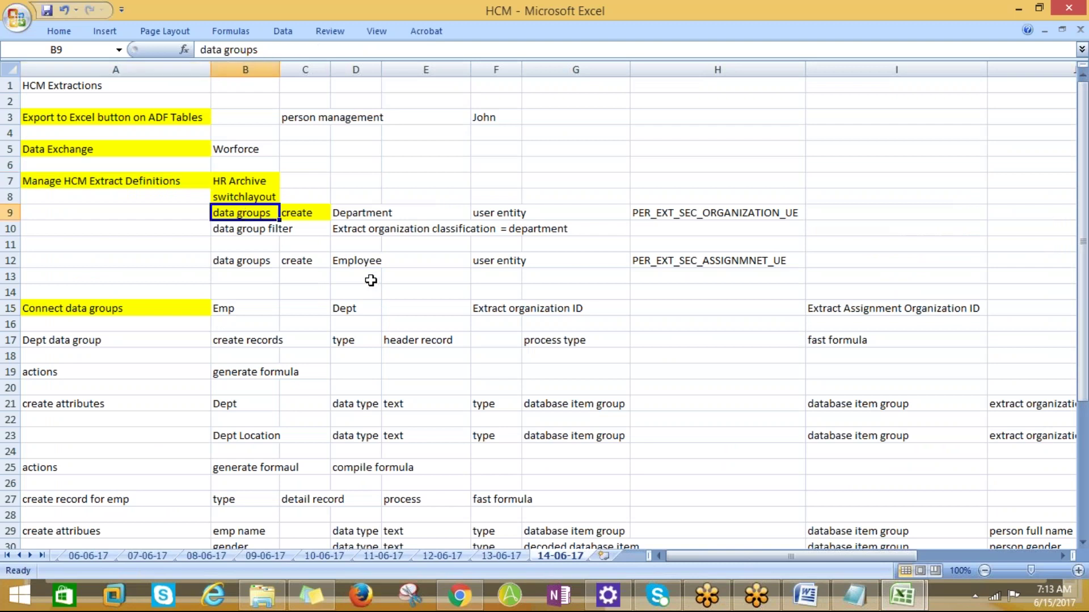
key("alt+Tab")
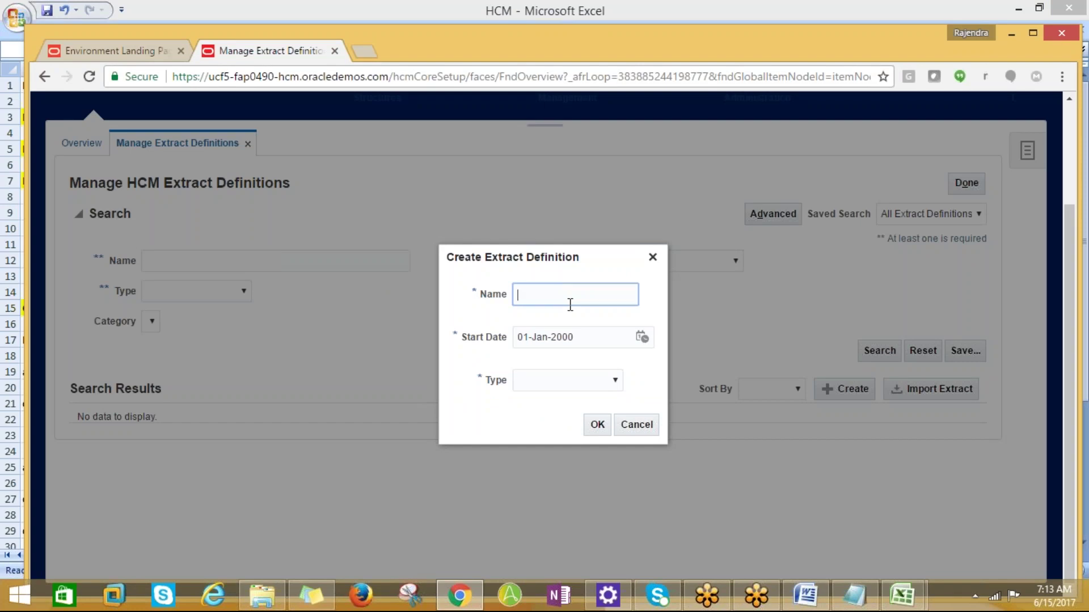
key("alt+Tab")
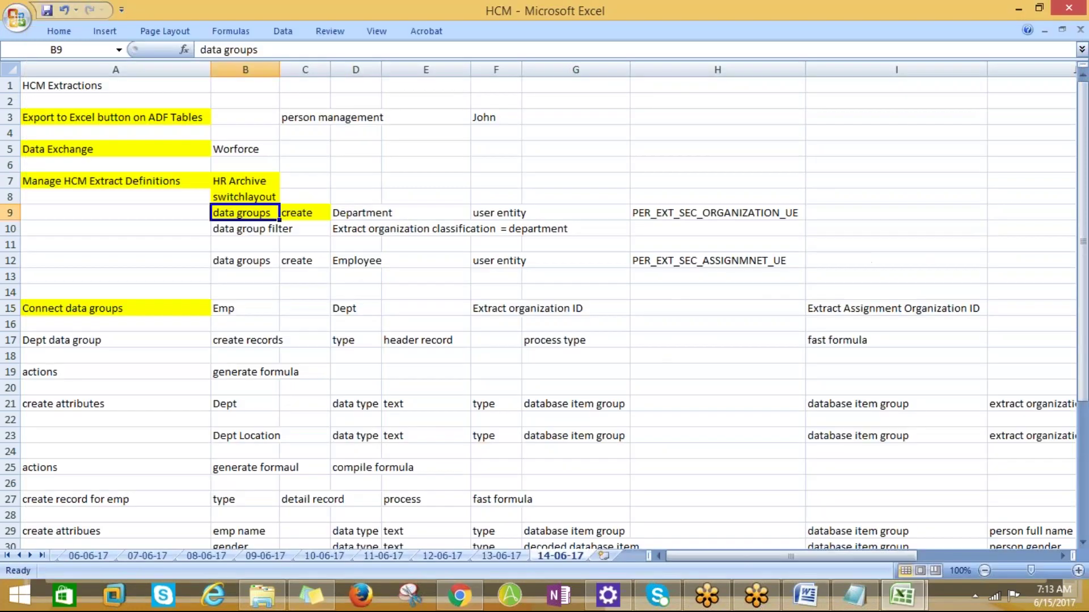
- Return to Chrome and create the extract definition named GE_DEPT DATA with the type HR Archive
key("alt+Tab")
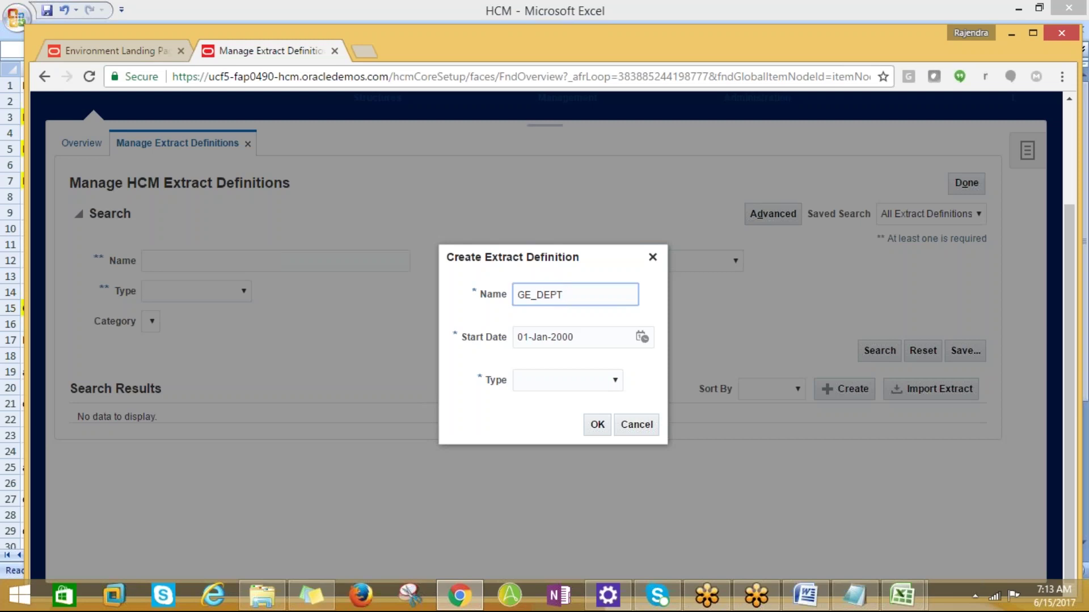
type("DATA")
key("Tab")
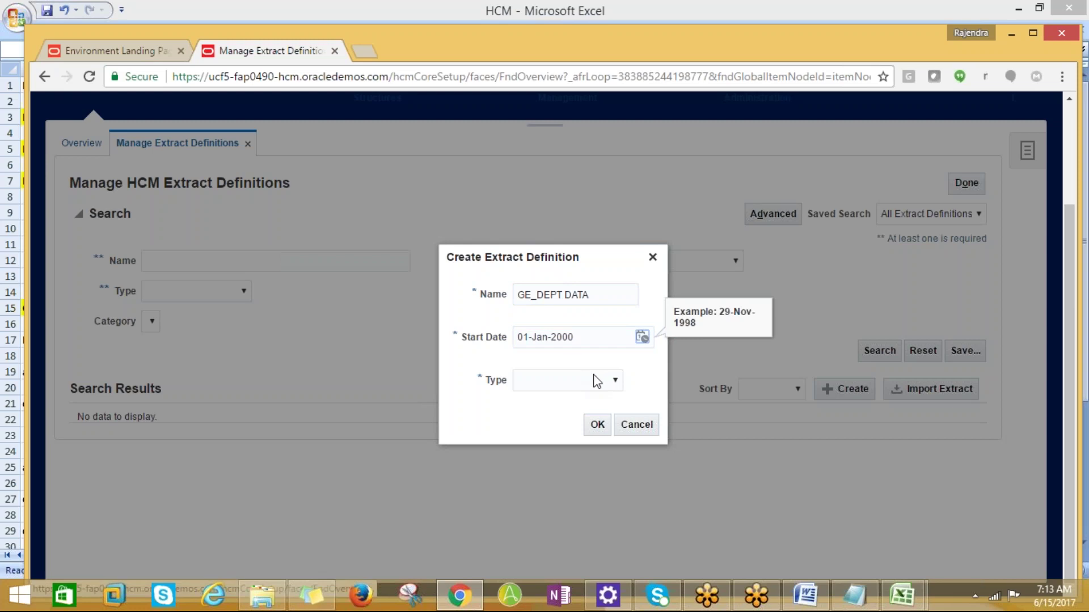
left_click(597, 385)
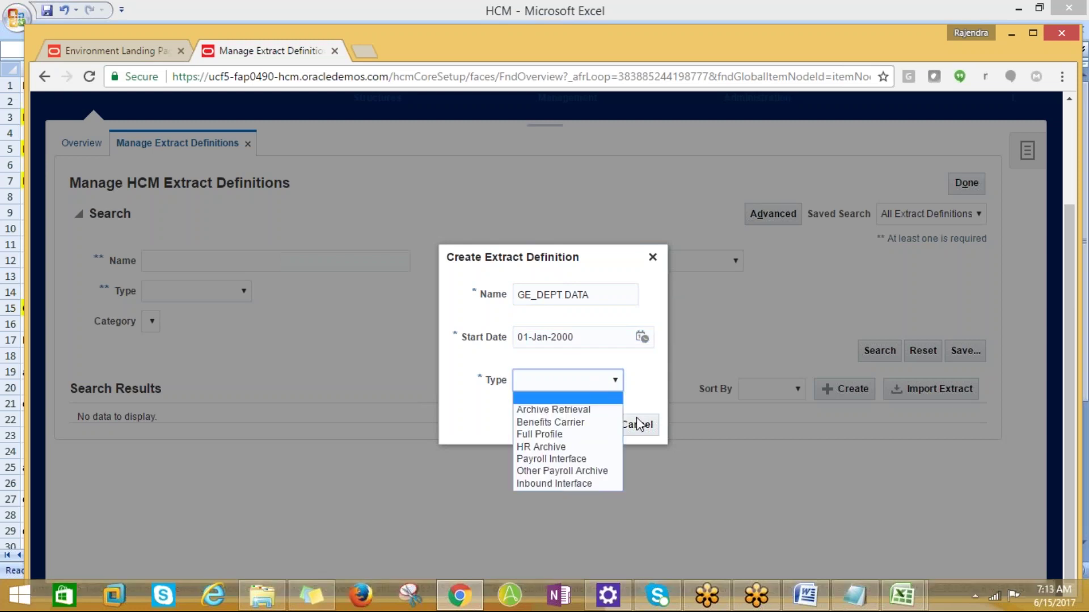
left_click(548, 448)
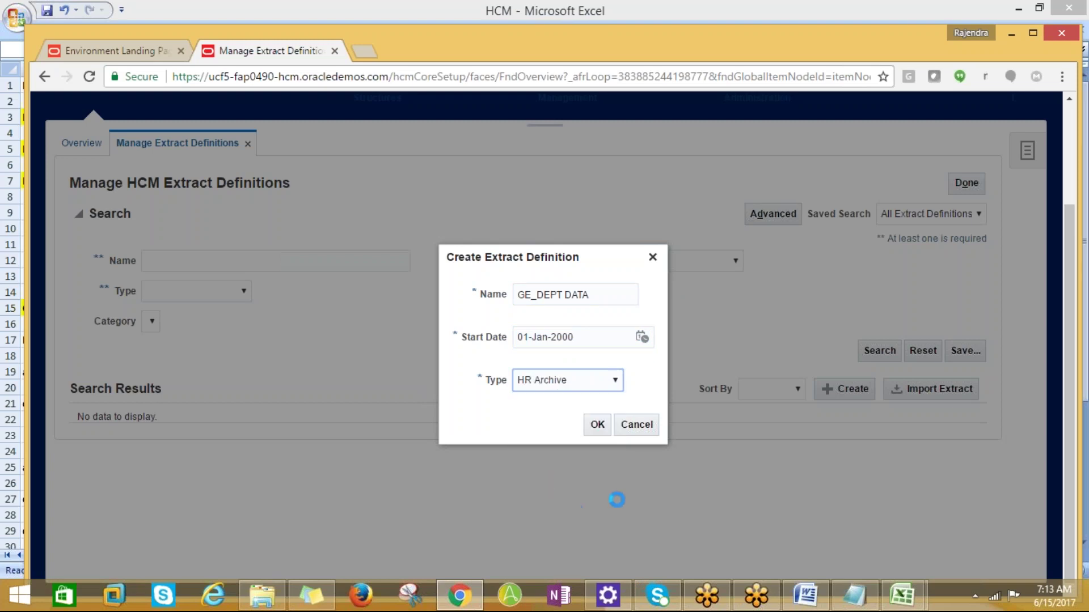
key("alt+Tab")
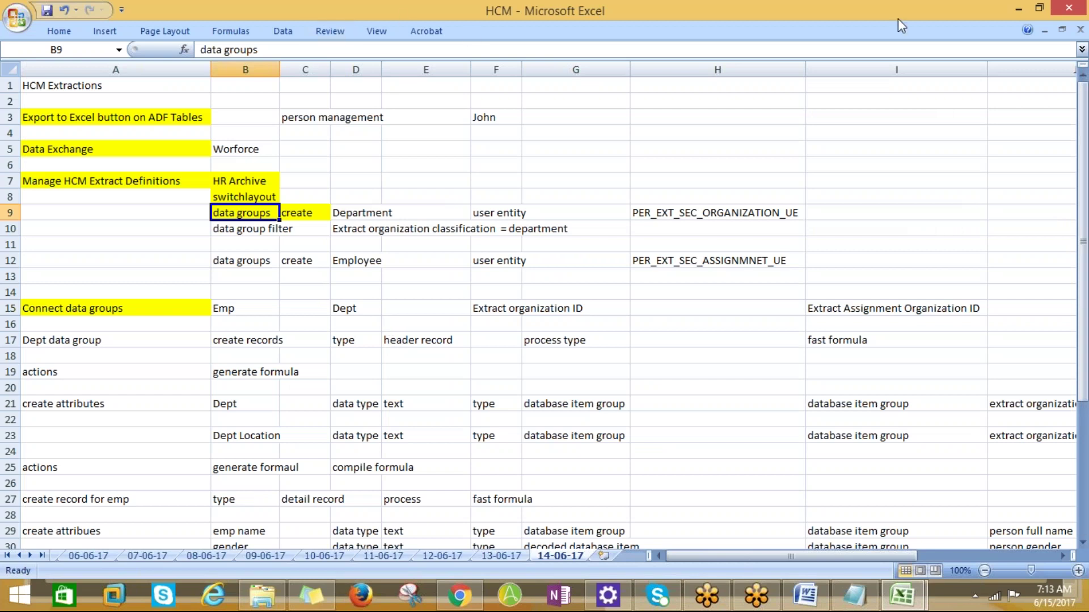
key("alt+Tab")
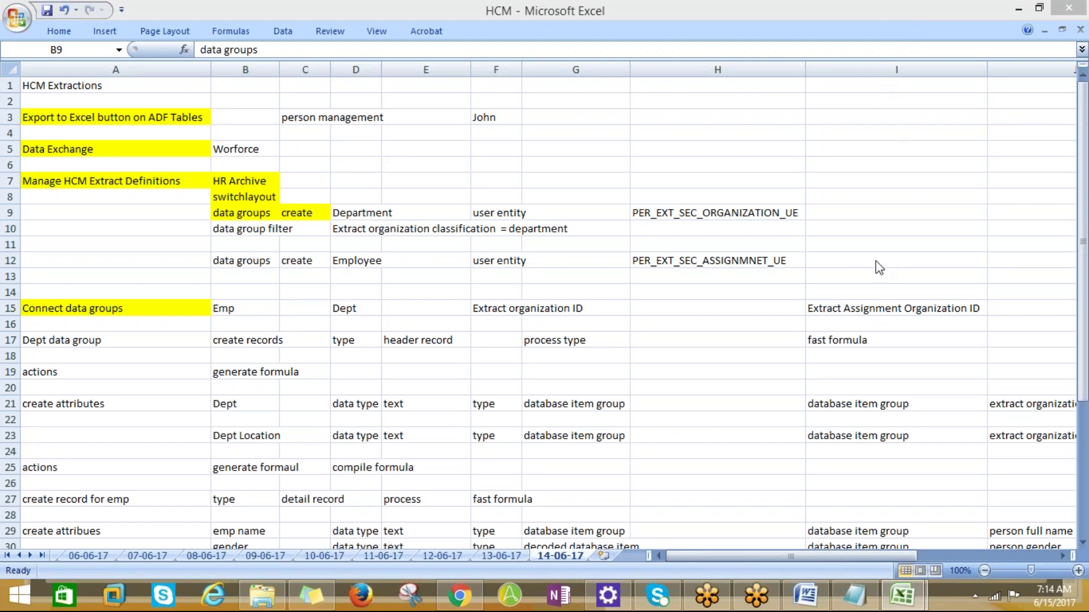
left_click(458, 595)
left_click(598, 426)
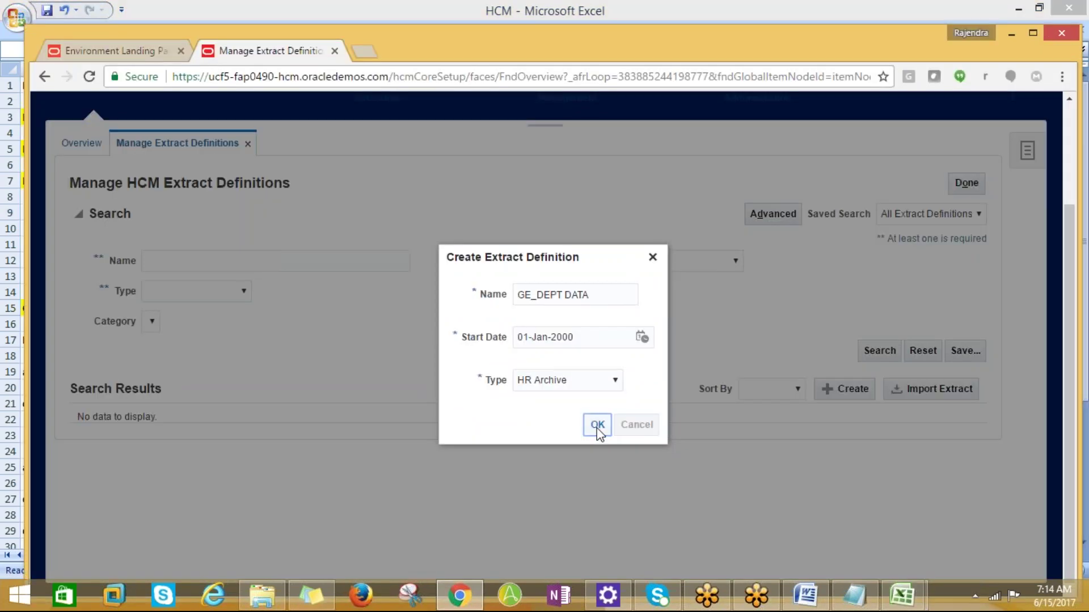
- Switch to the HCM Excel workbook, check the user entity entry for the Department data group, and return to Chrome
mouse_move(901, 595)
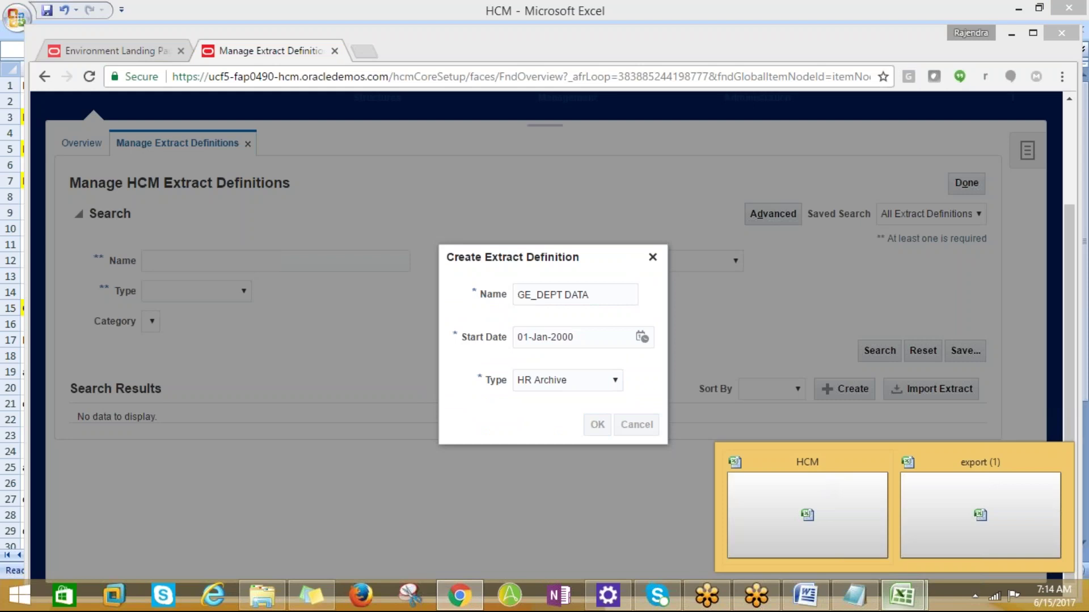
left_click(851, 488)
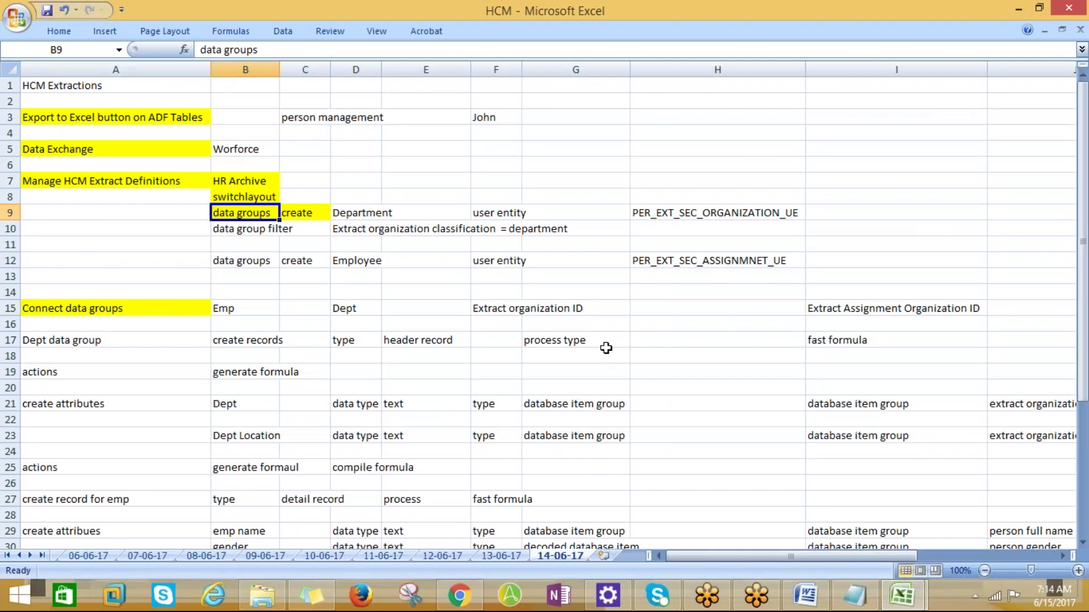
key("alt")
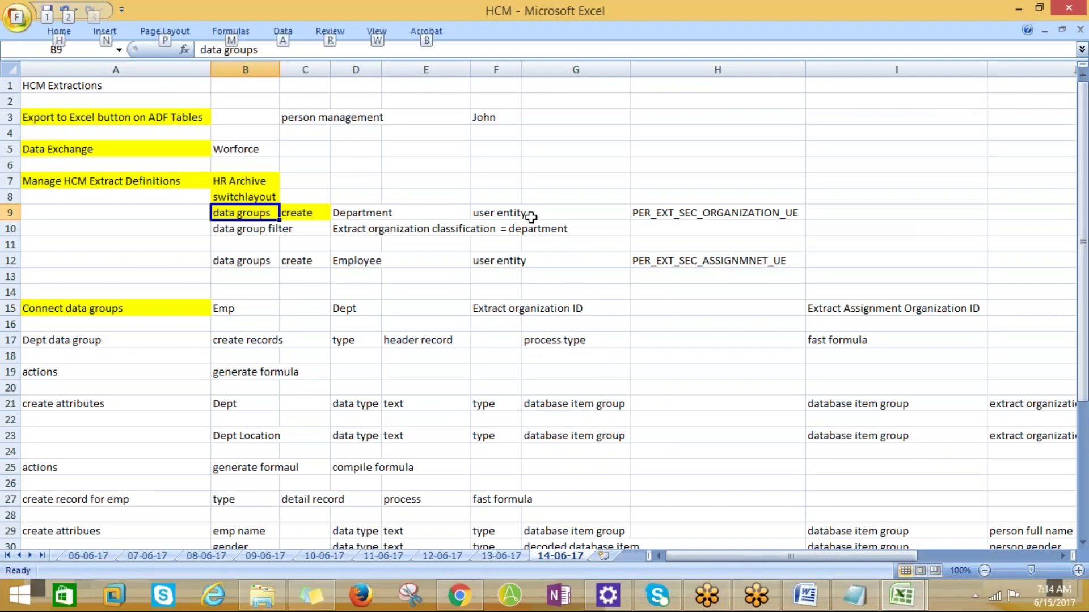
left_click(490, 210)
key("alt+Tab")
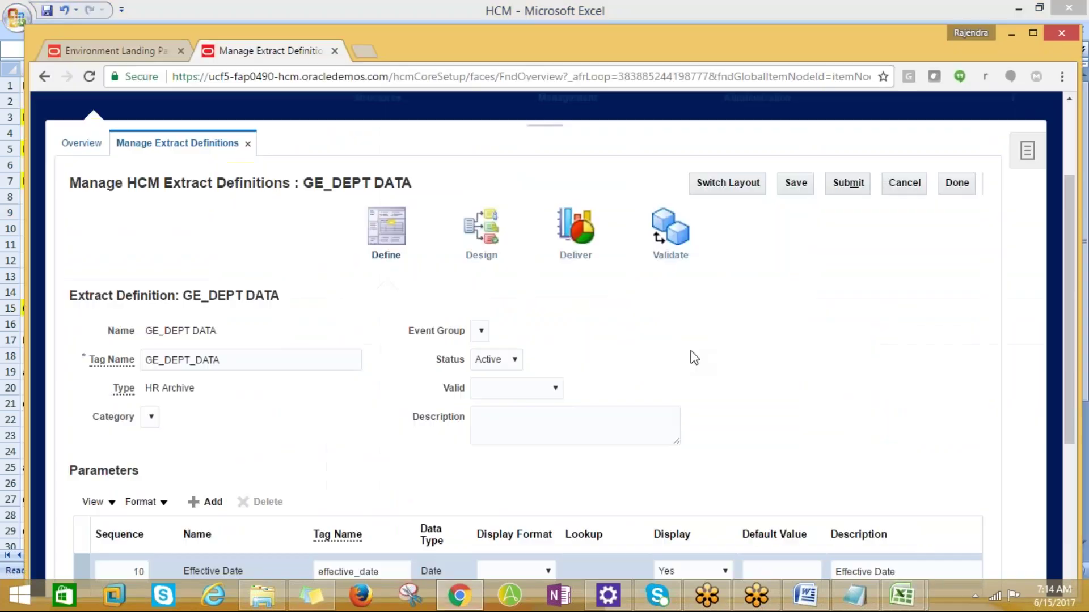
- Save the GE_DEPT DATA extract definition and switch it to the hierarchy layout
scroll(333, 373, "down", 1)
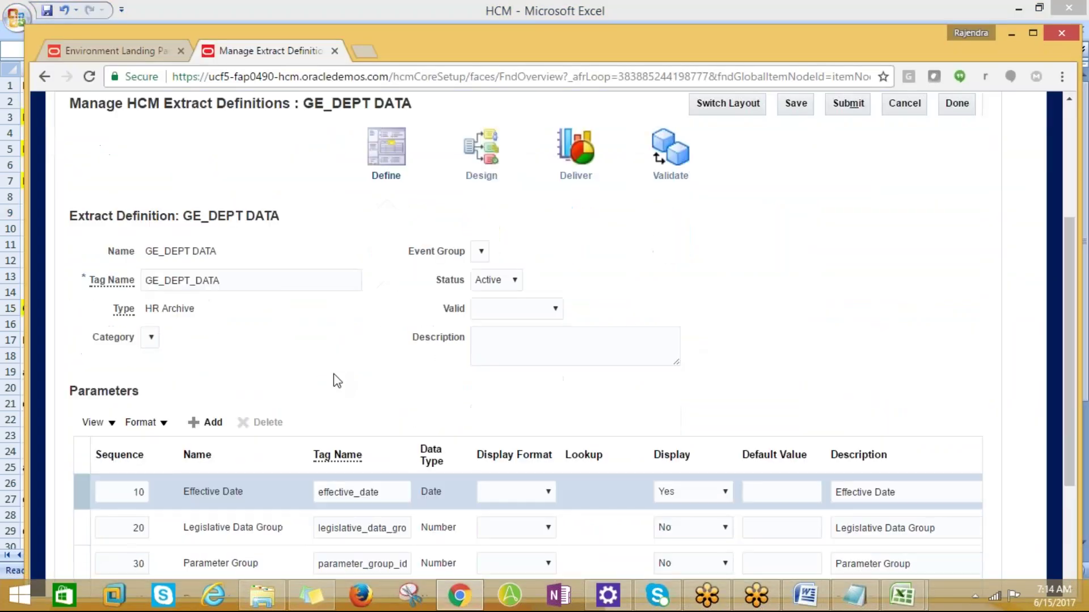
scroll(350, 378, "up", 1)
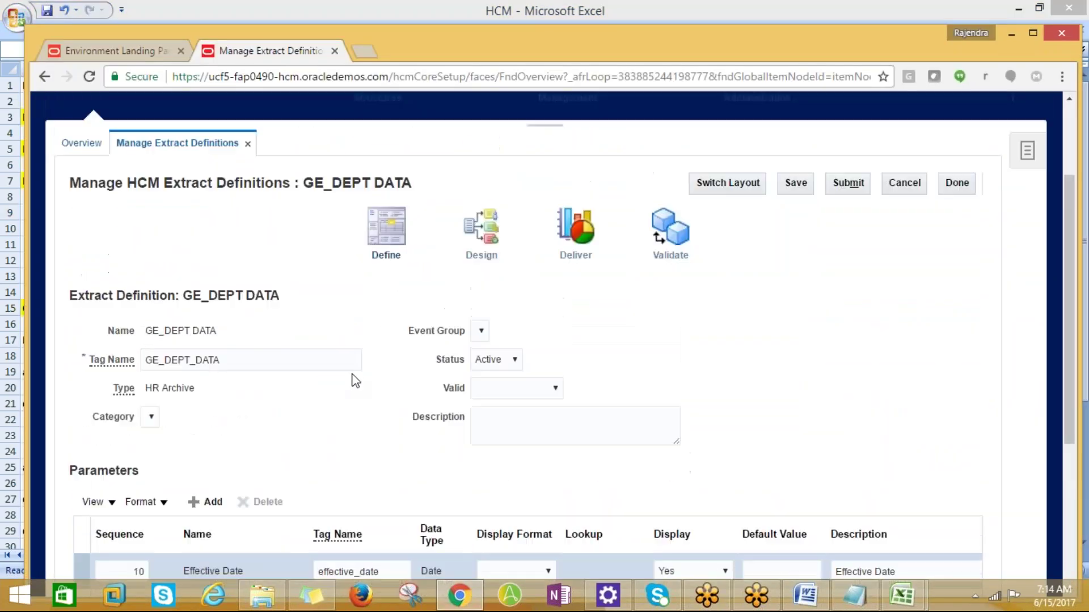
left_click(796, 185)
left_click(726, 186)
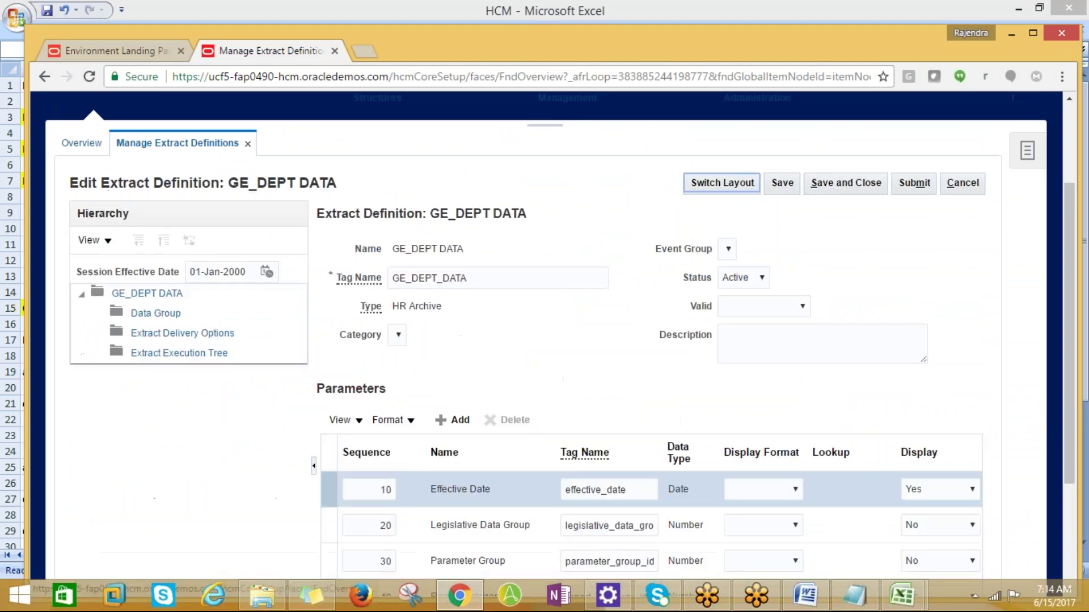
- Start creating a data group in GE_DEPT DATA, consulting the HCM workbook for the Department group's user entity
left_click(154, 313)
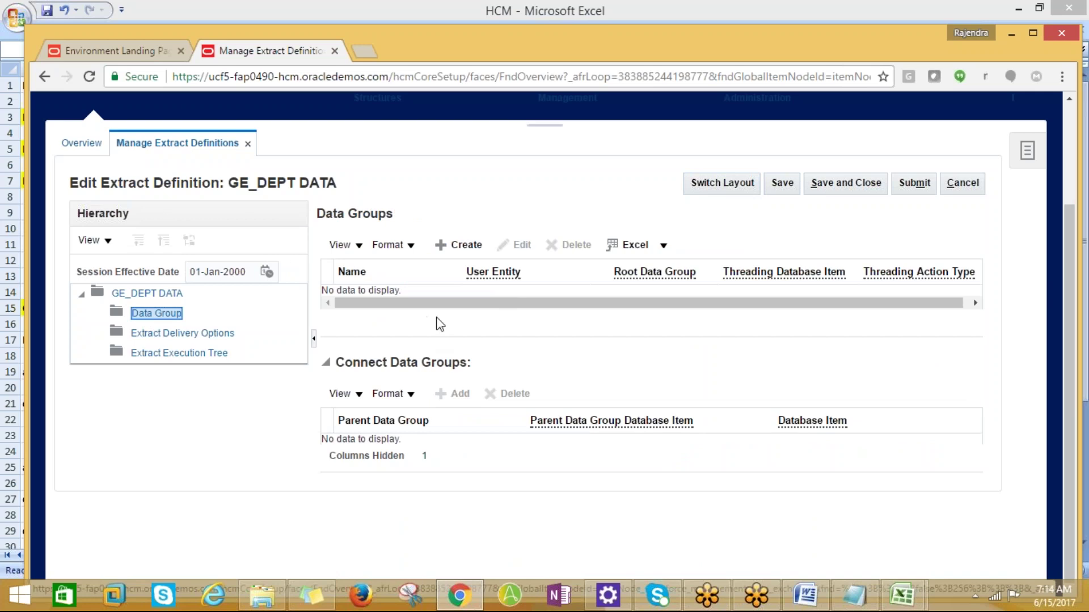
left_click(456, 246)
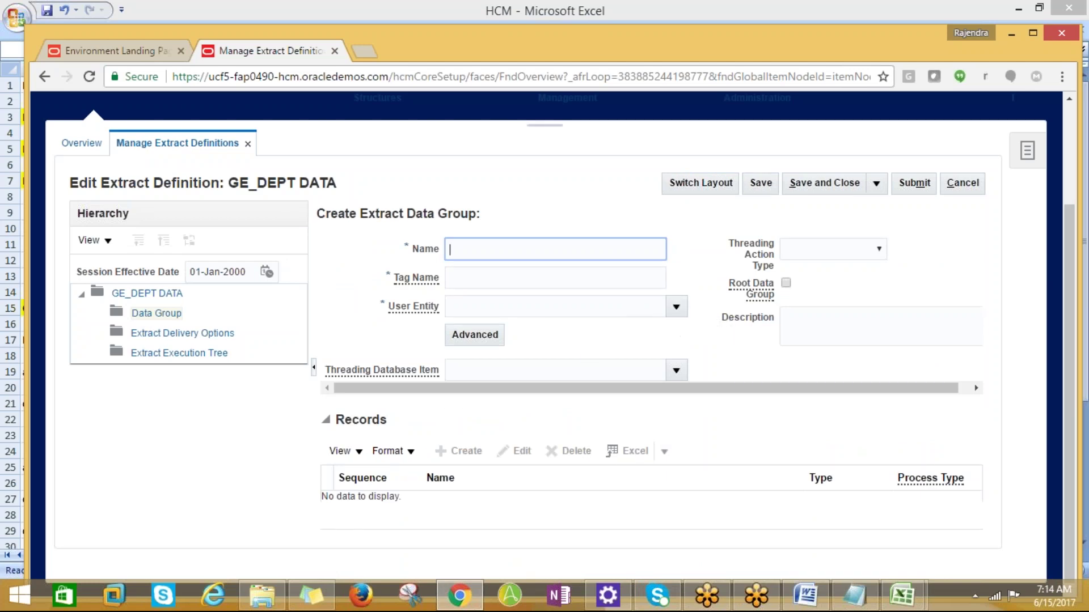
left_click(676, 309)
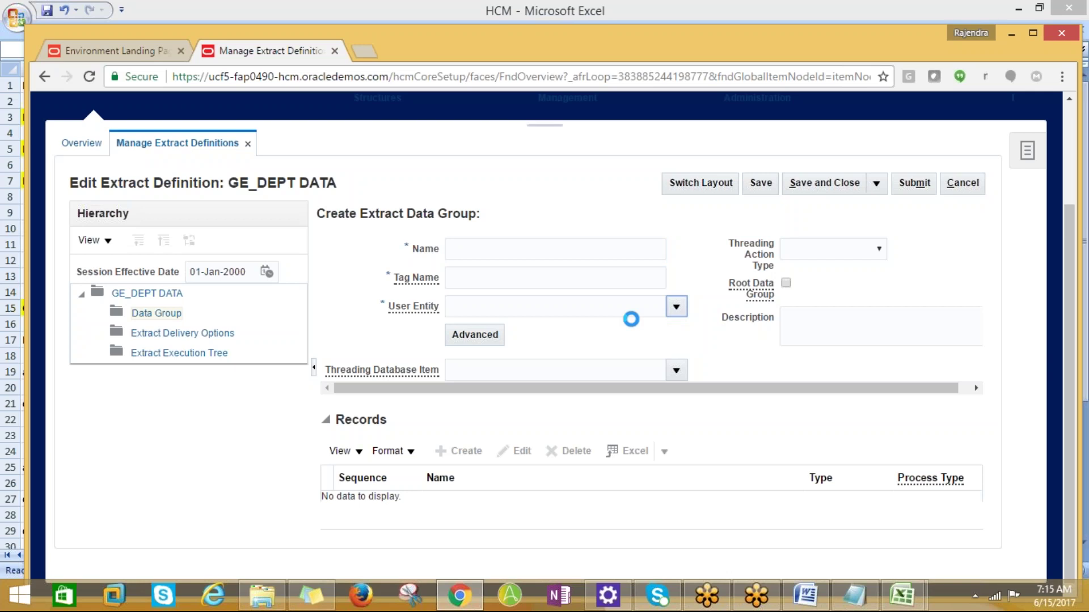
key("alt+Tab")
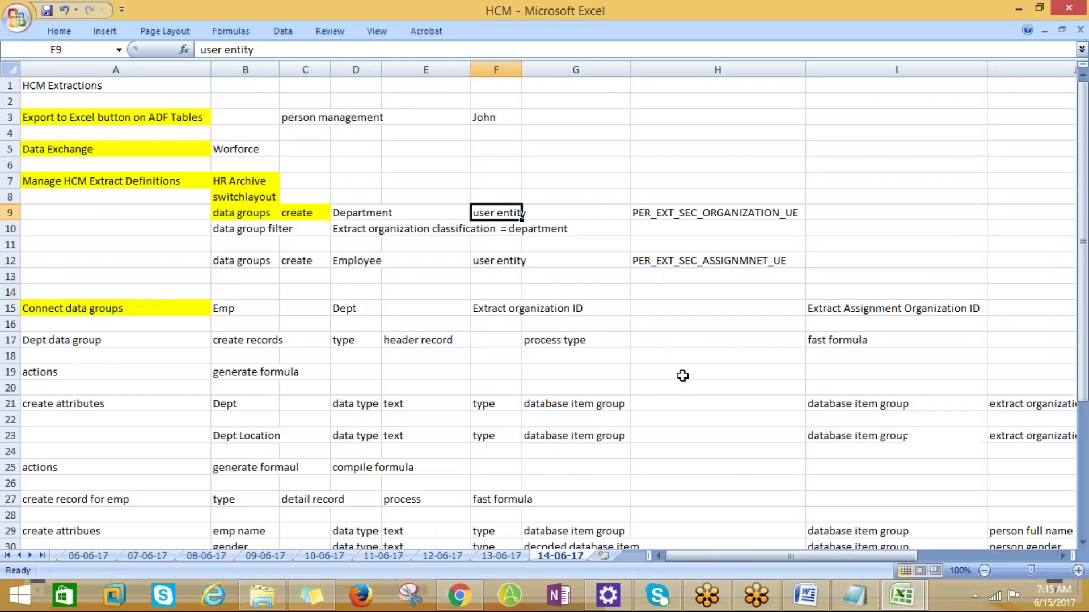
left_click(696, 211)
key("alt+Tab")
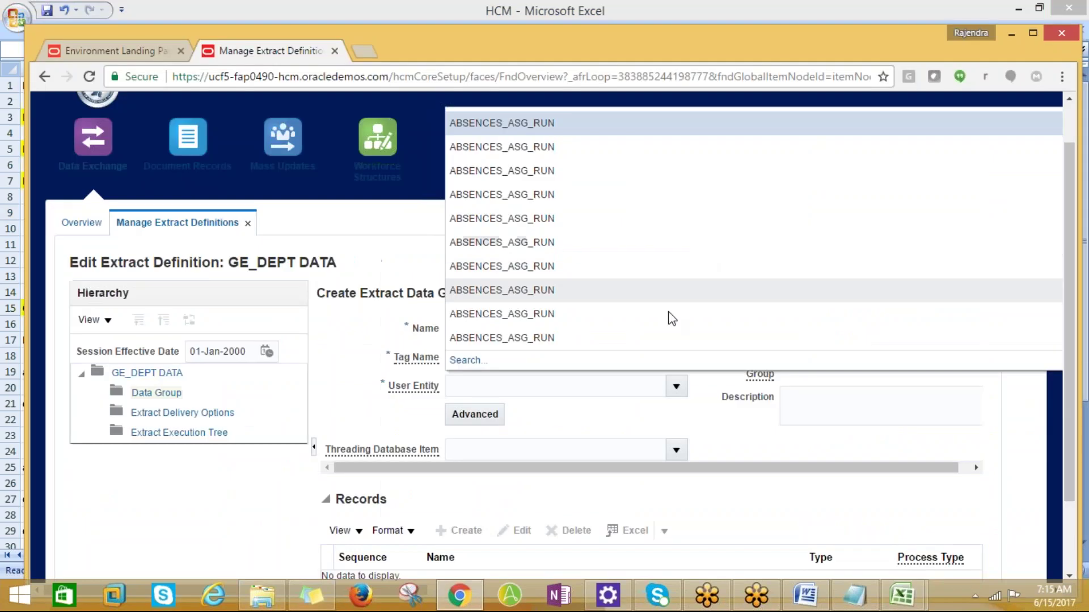
- Open the full user entity search for the data group and search for user entities matching PER%
left_click(471, 361)
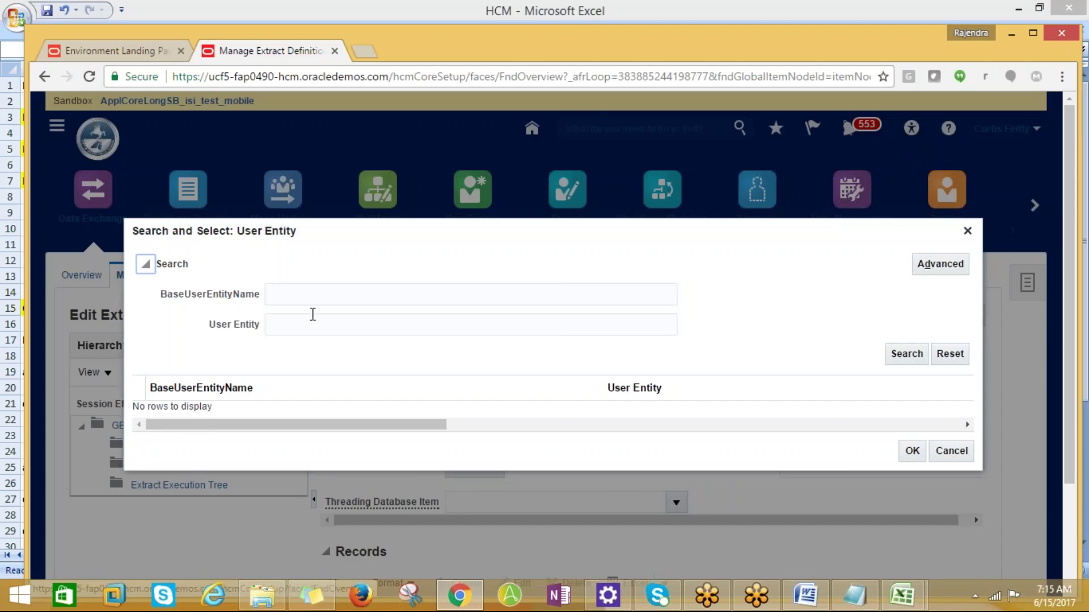
left_click(305, 320)
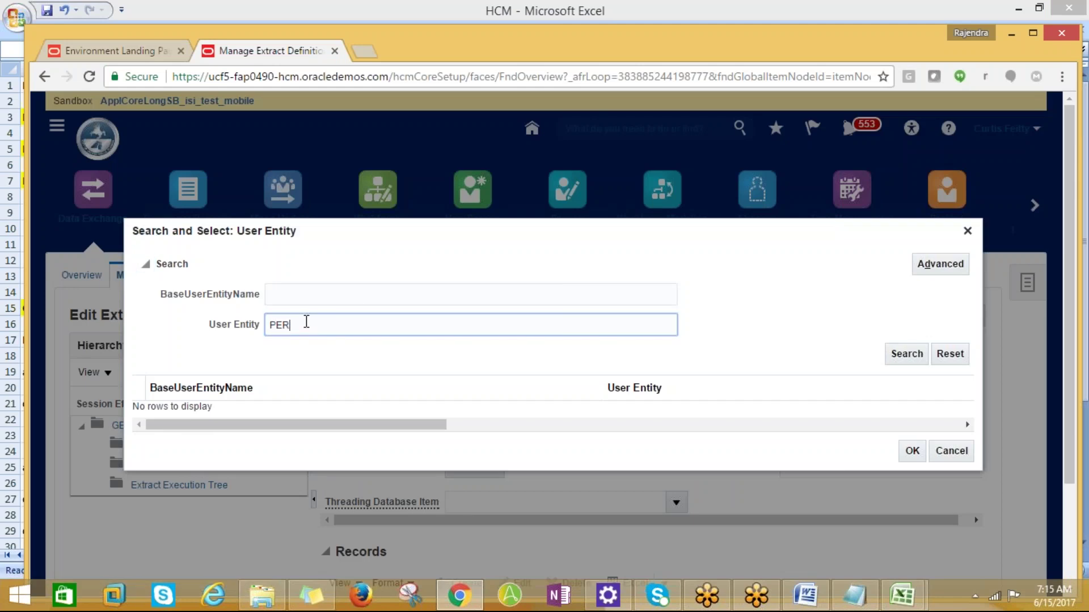
left_click(906, 354)
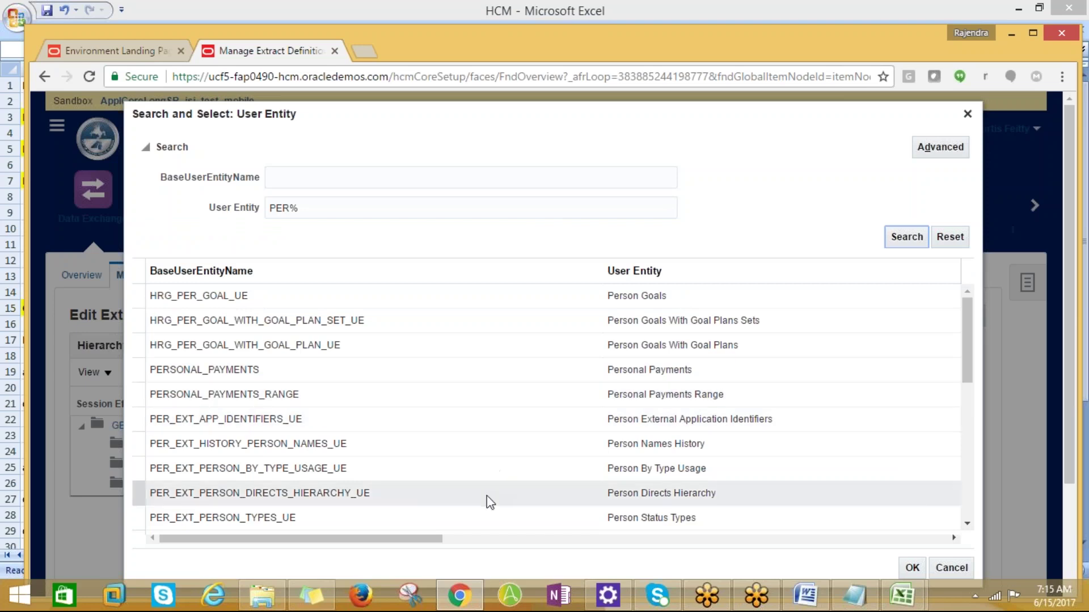
- Examine the PER% search results for the planned PER_EXT_SEC_ORGANIZATION_UE entity, checking its name against the HCM workbook
key("alt+Tab")
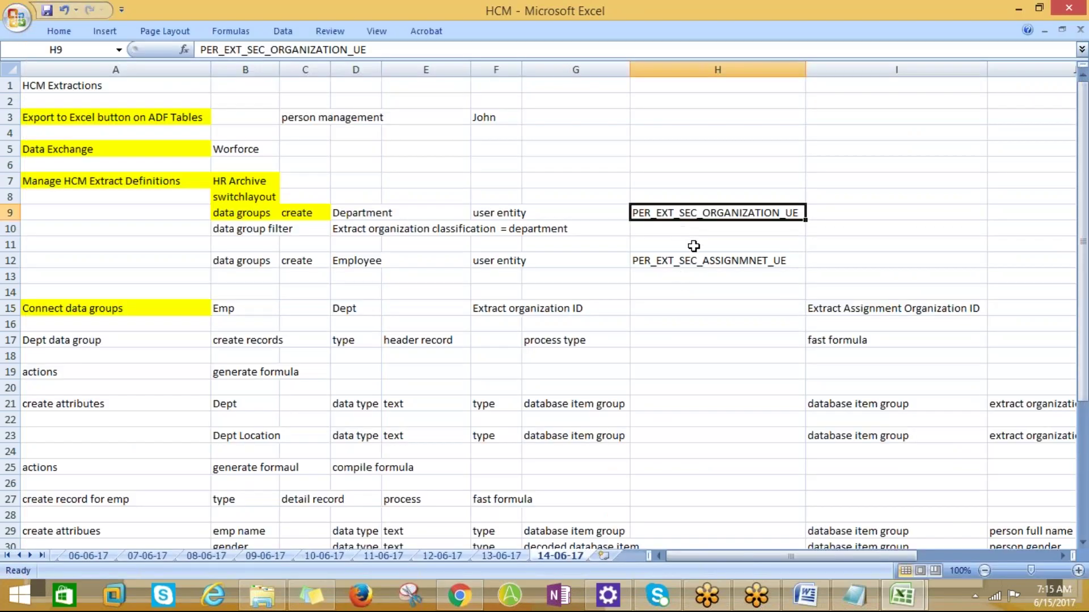
key("alt+Tab")
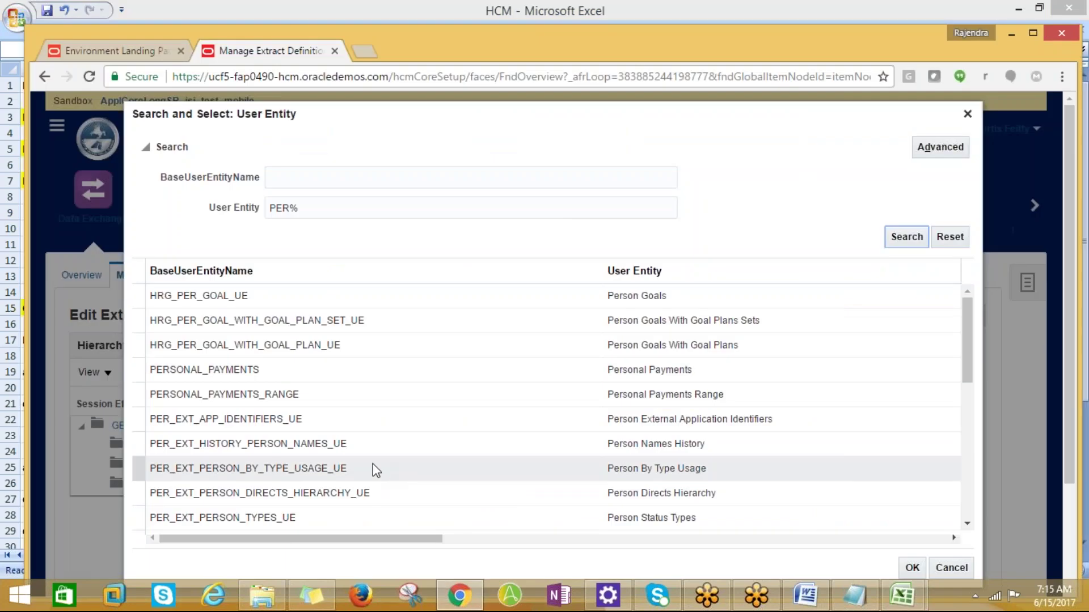
scroll(373, 464, "down", 3)
left_click_drag(973, 389, 962, 425)
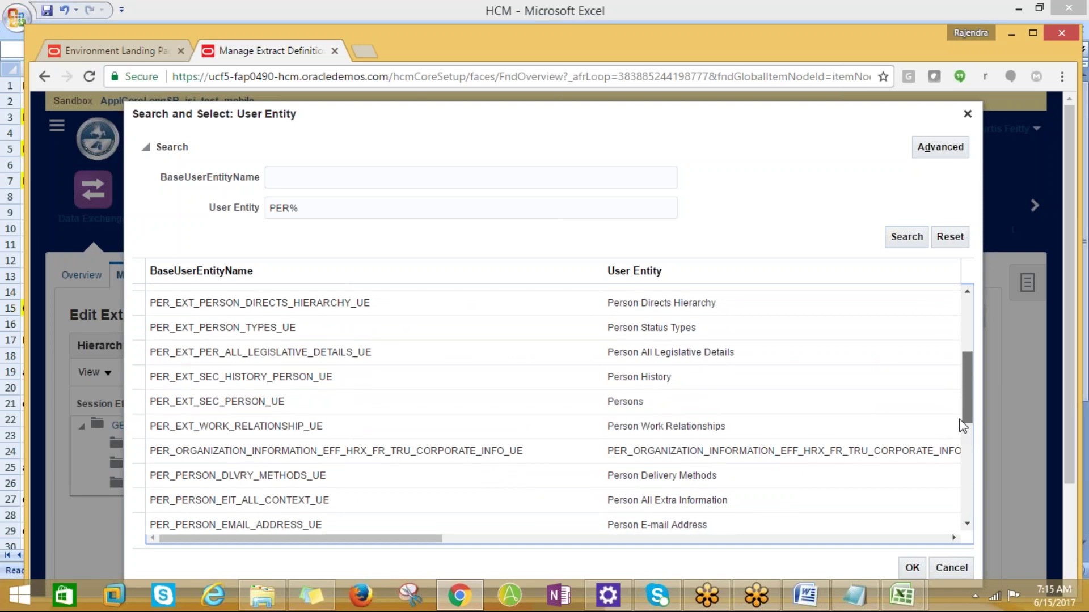
key("alt+Tab")
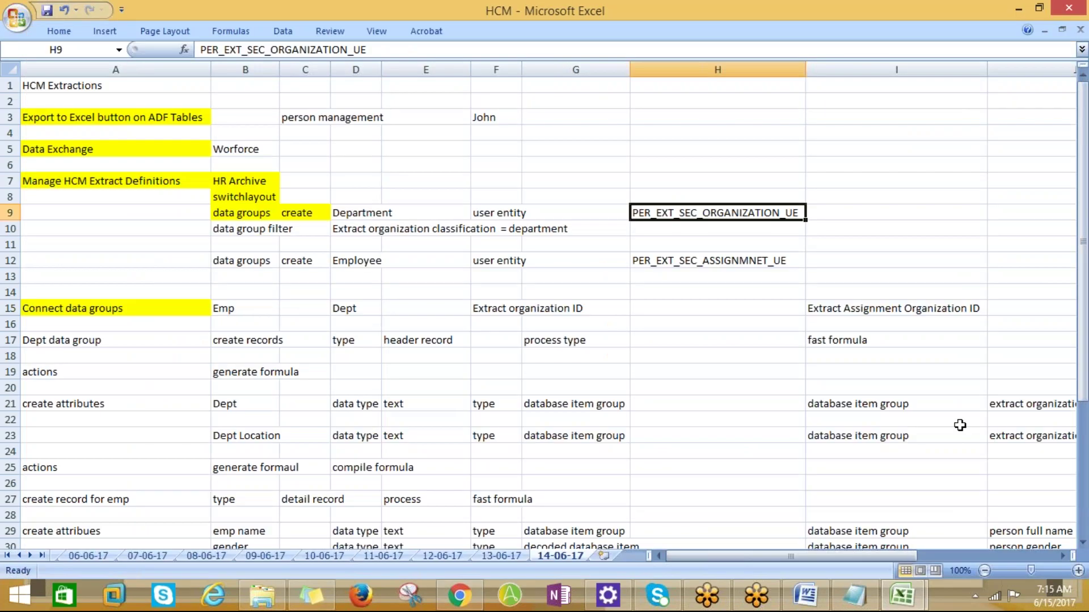
key("alt+Tab")
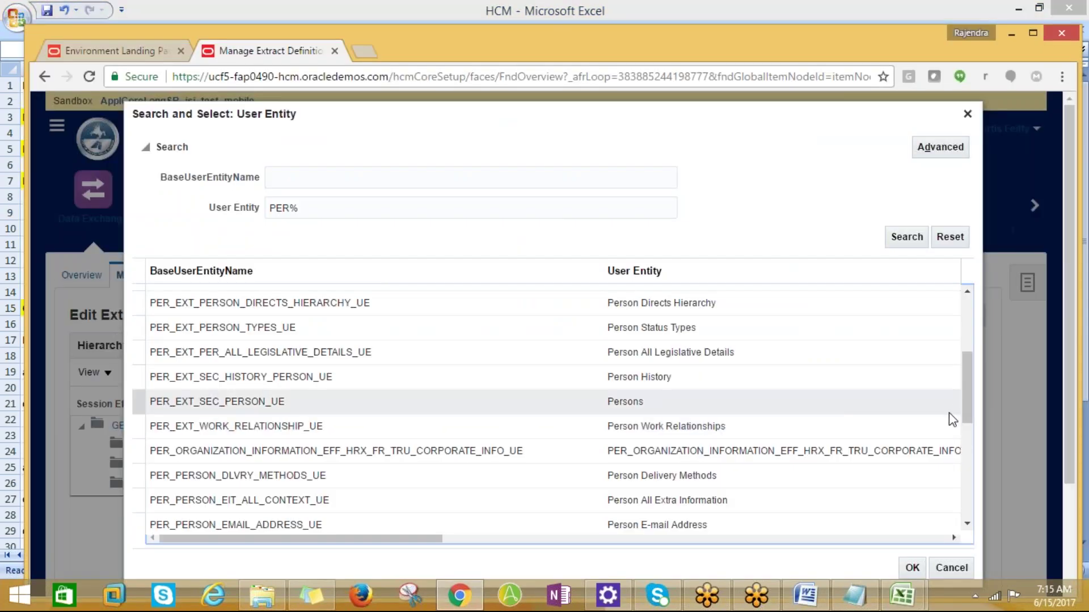
left_click_drag(967, 423, 961, 373)
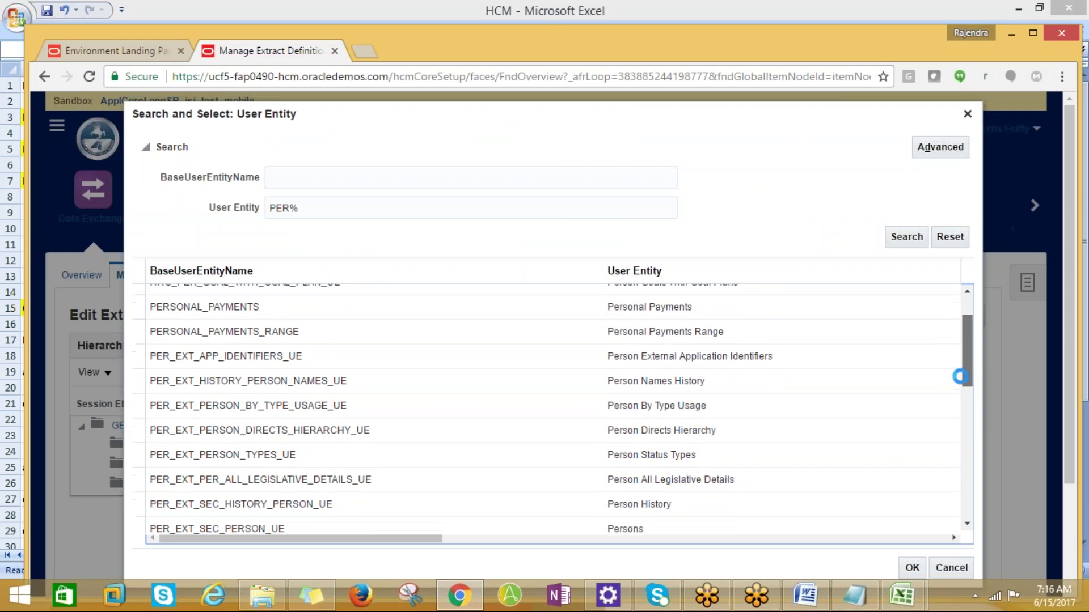
left_click_drag(959, 377, 973, 501)
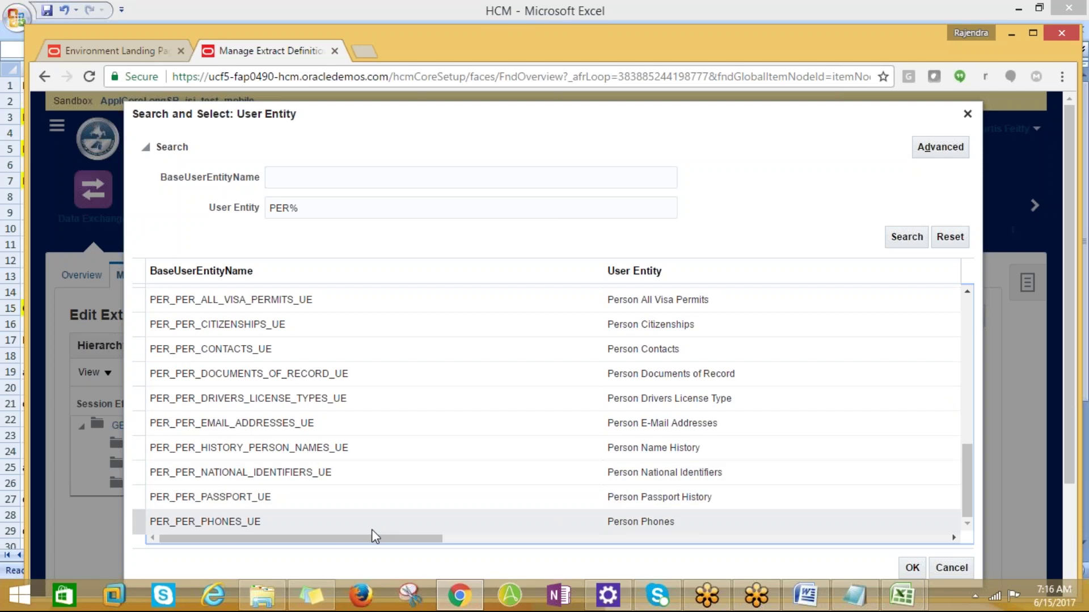
left_click_drag(371, 539, 277, 545)
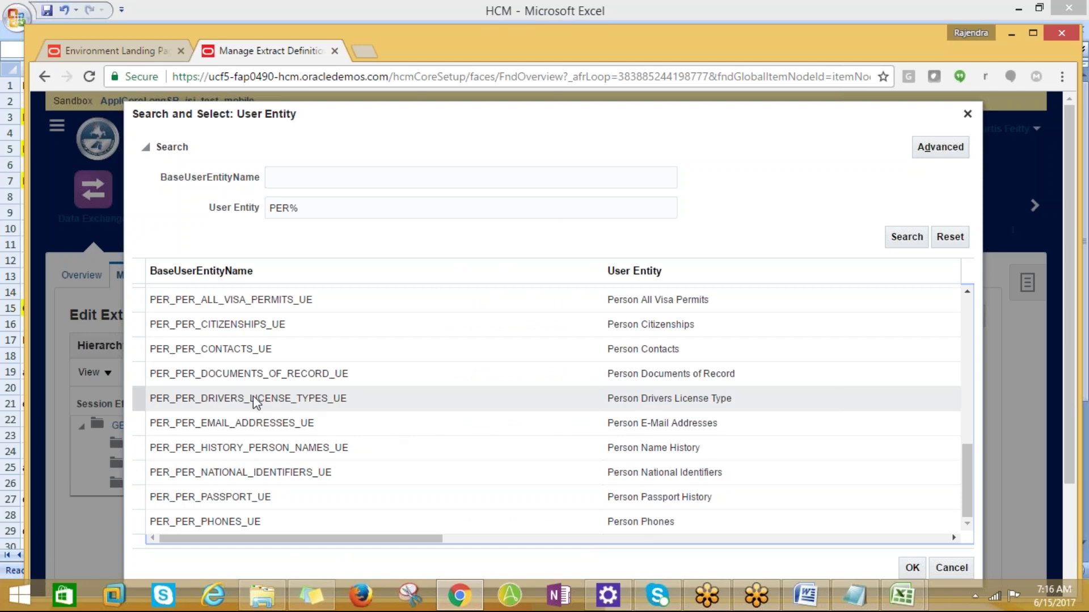
scroll(963, 470, "up", 2)
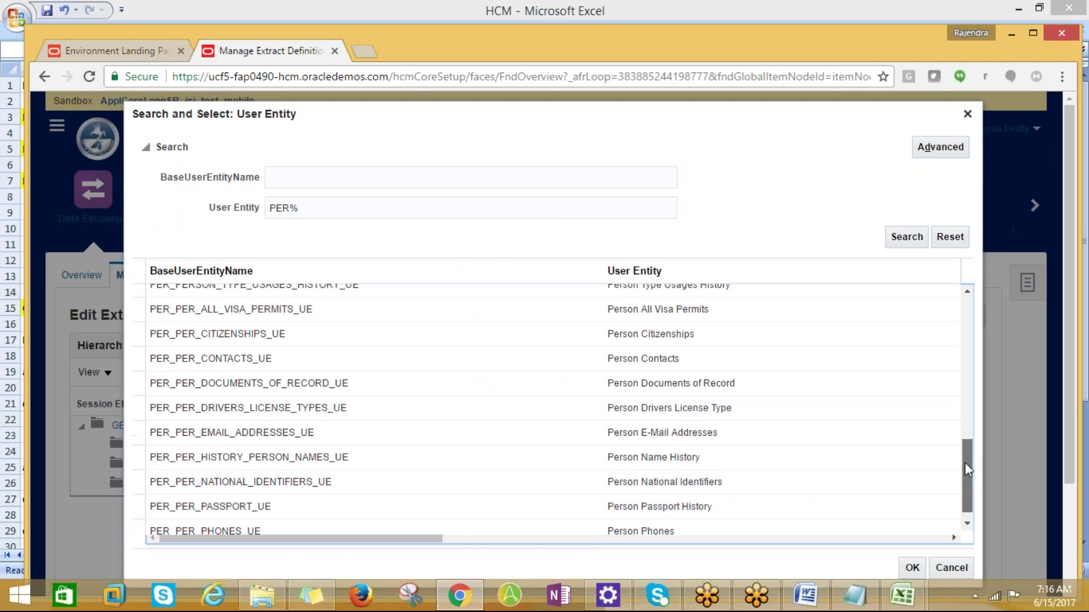
left_click_drag(965, 450, 949, 424)
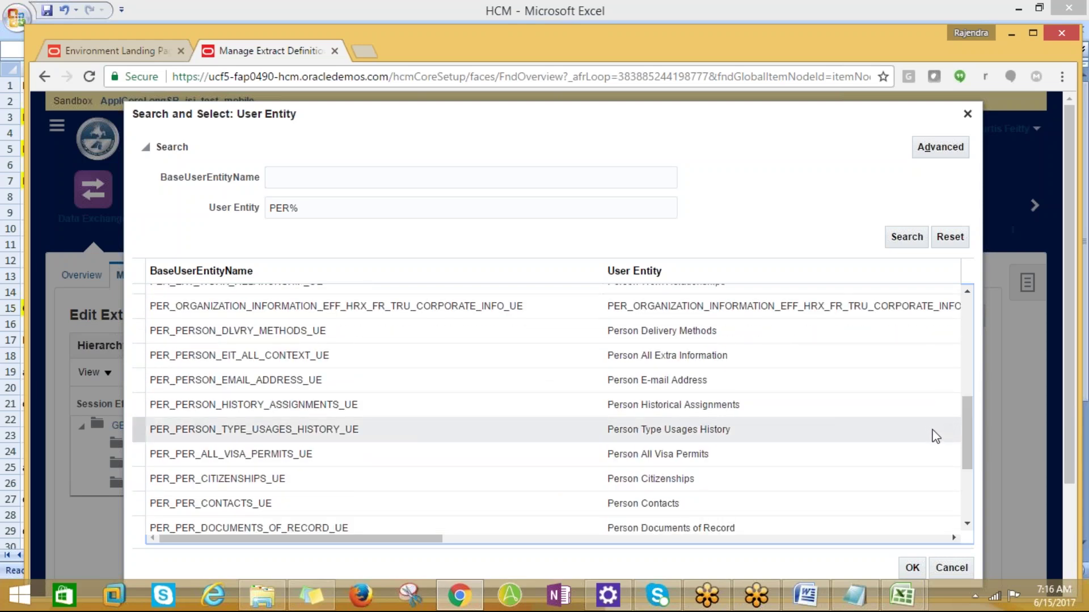
- Check the Employee data group's user entity in the HCM workbook and look for PER_EXT_SEC_ASSIGNMNET_UE in Chrome's search results
key("alt+Tab")
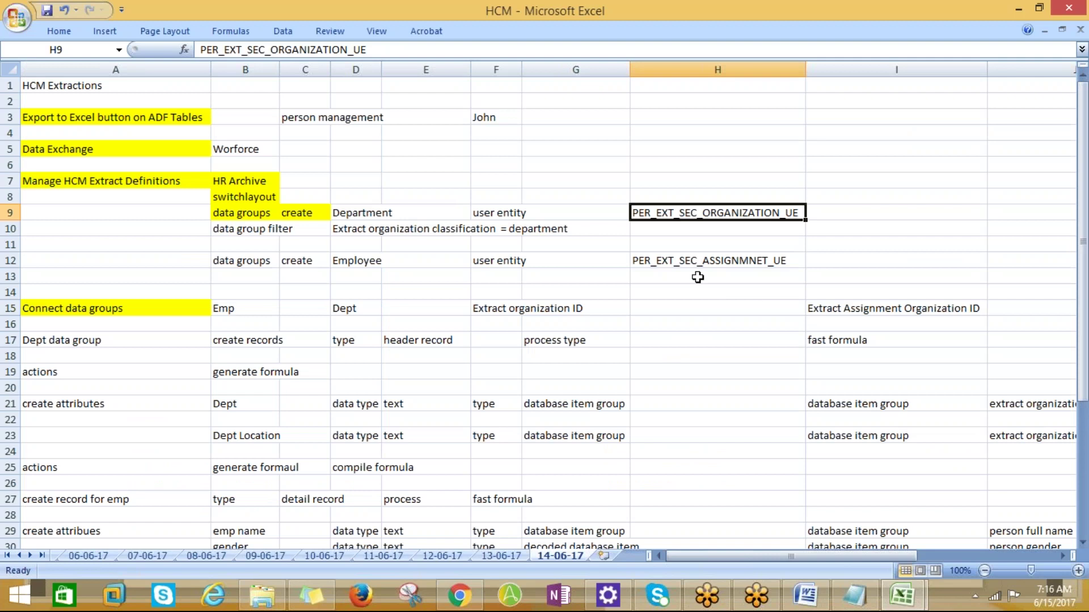
left_click(692, 261)
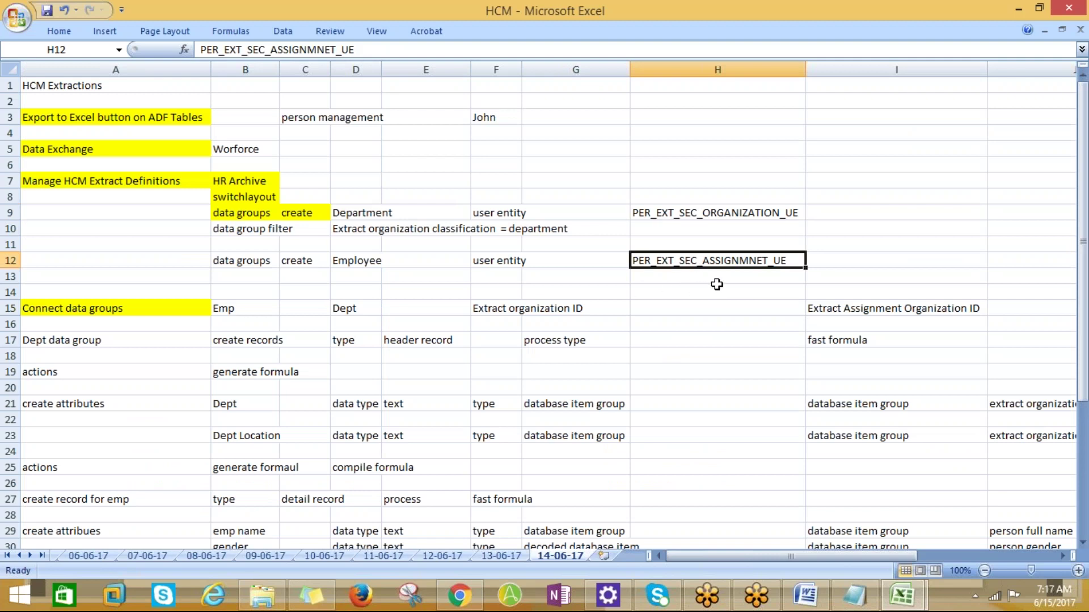
key("alt+Tab")
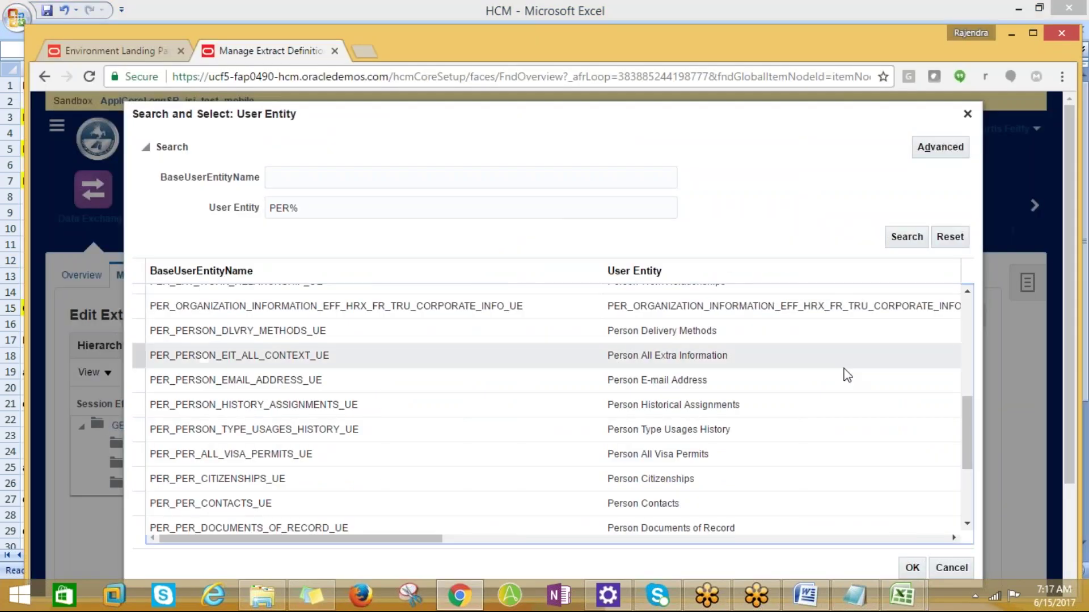
left_click_drag(969, 414, 961, 455)
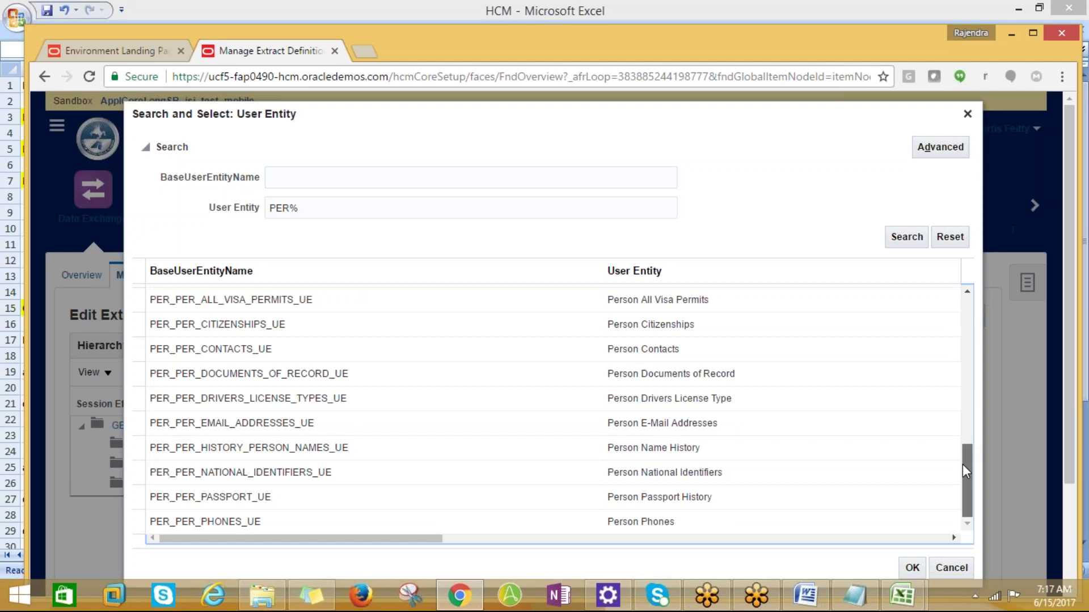
left_click_drag(960, 451, 937, 448)
scroll(937, 450, "down", 1)
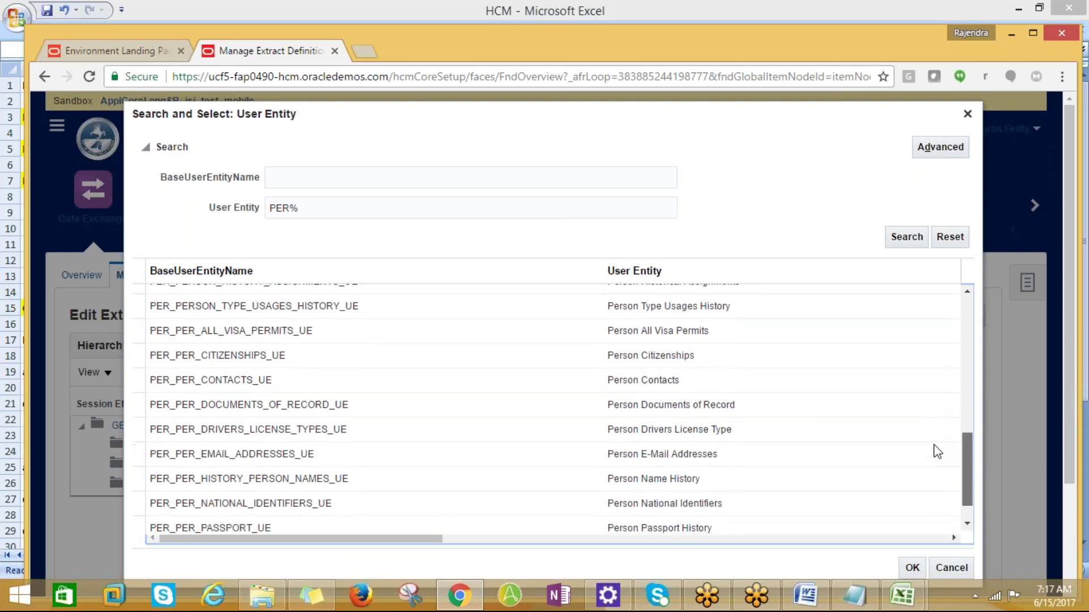
scroll(937, 453, "down", 3)
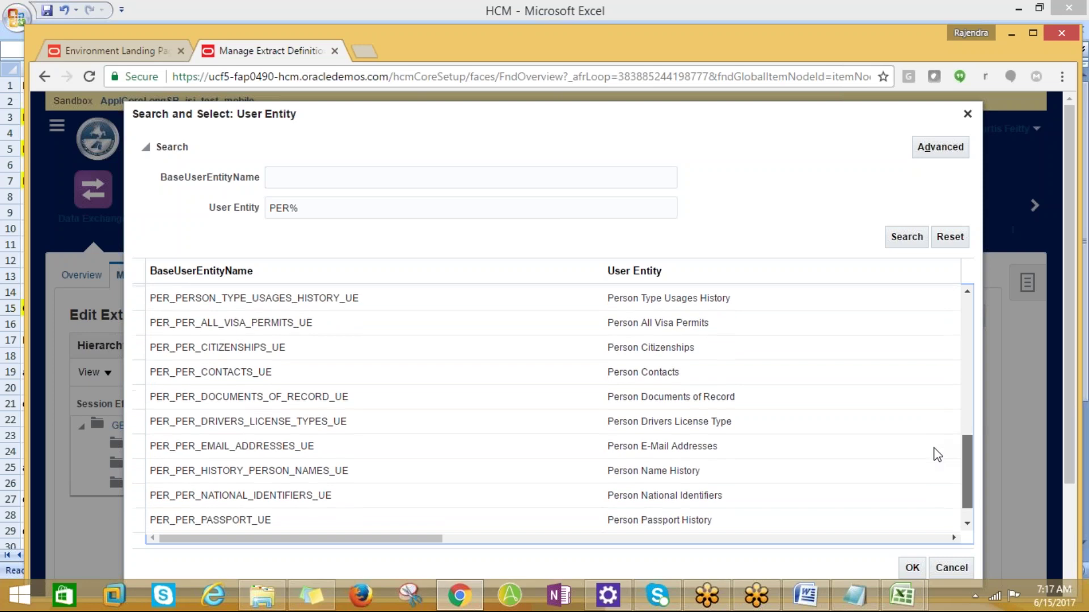
- Choose PER_PER_NATIONAL_IDENTIFIERS_UE as the data group's user entity and name the data group EMP-SSN
left_click(277, 474)
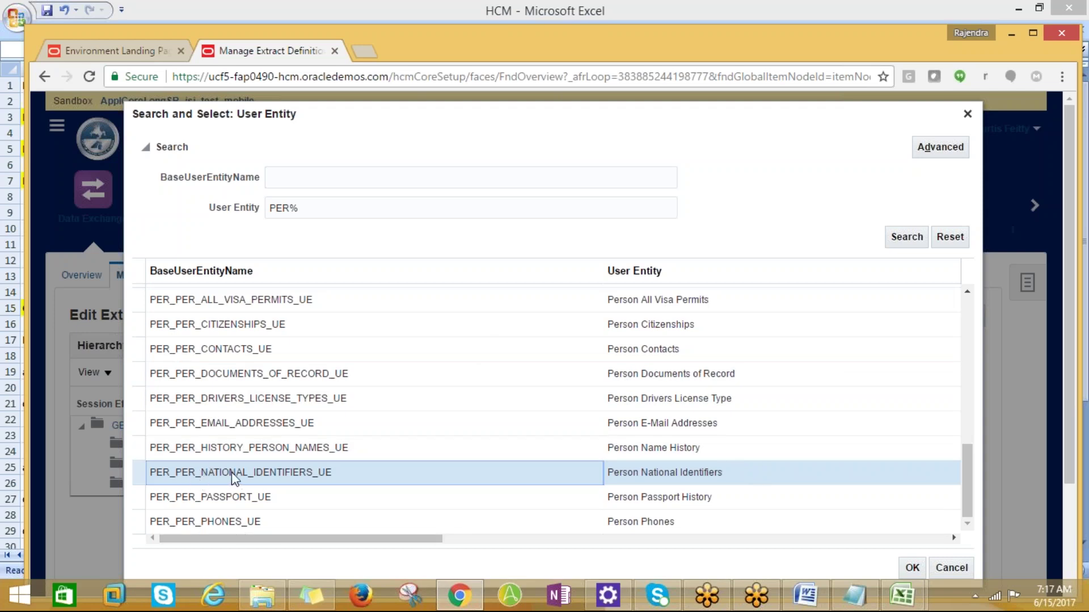
left_click(911, 568)
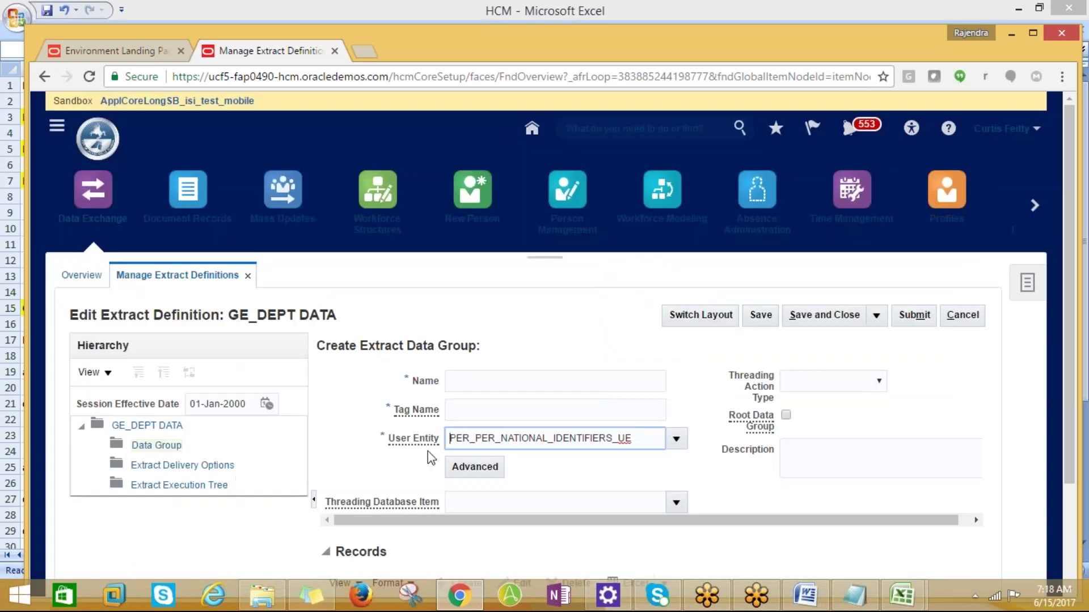
left_click(453, 375)
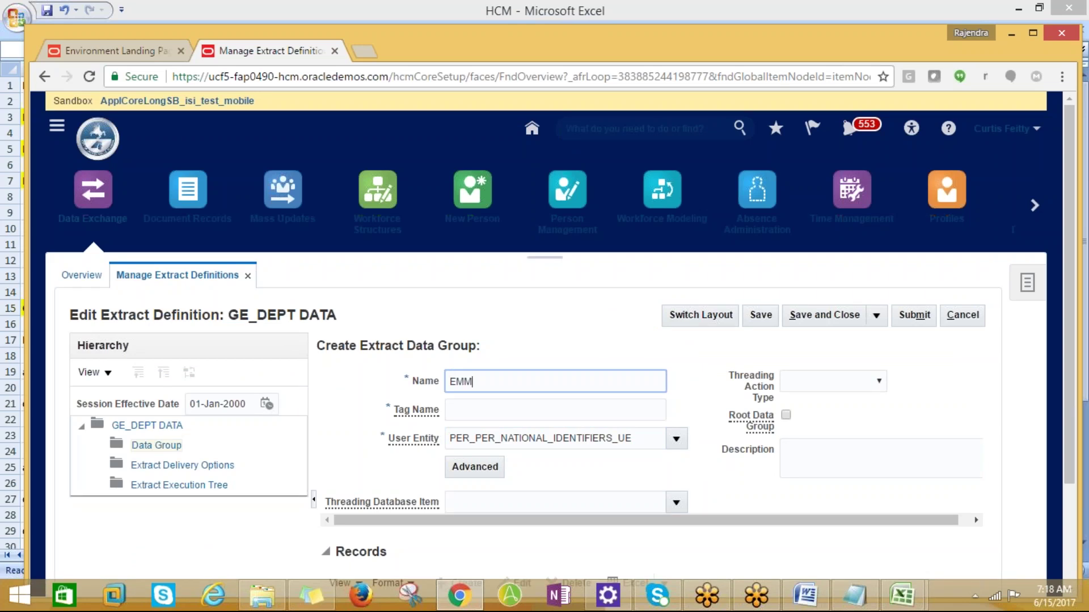
type("EMP ")
type("SSN")
key("Tab")
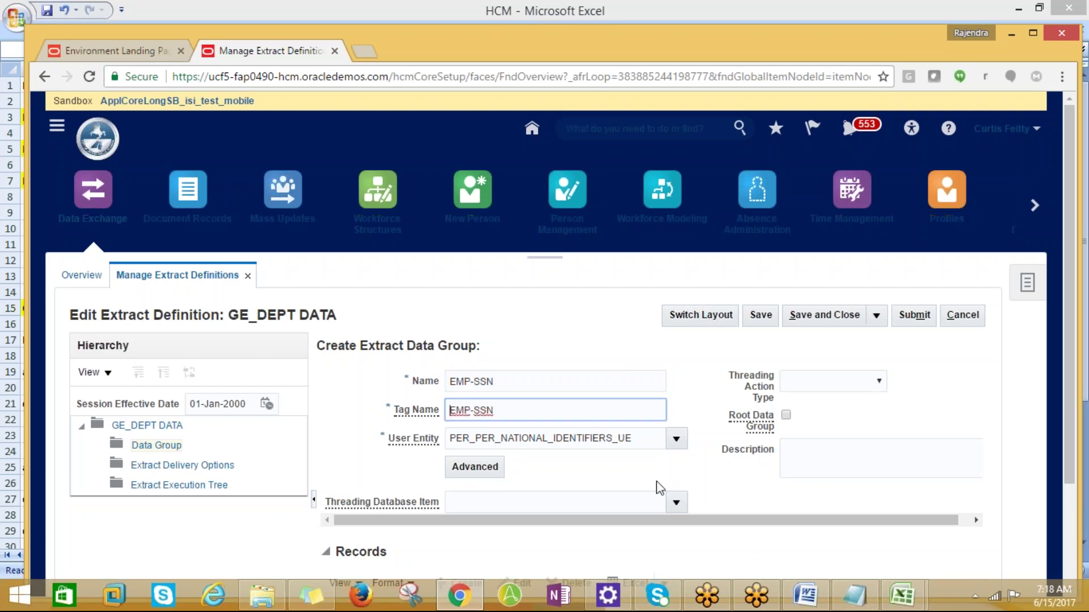
- Save the EMP-SSN data group based on PER_PER_NATIONAL_IDENTIFIERS_UE
scroll(668, 484, "down", 2)
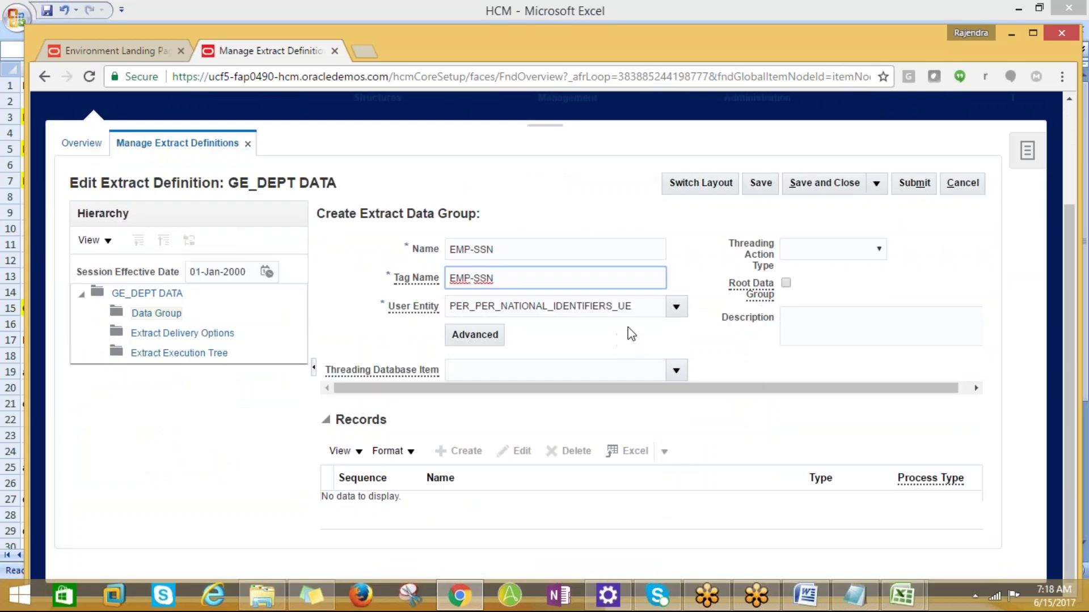
left_click(485, 339)
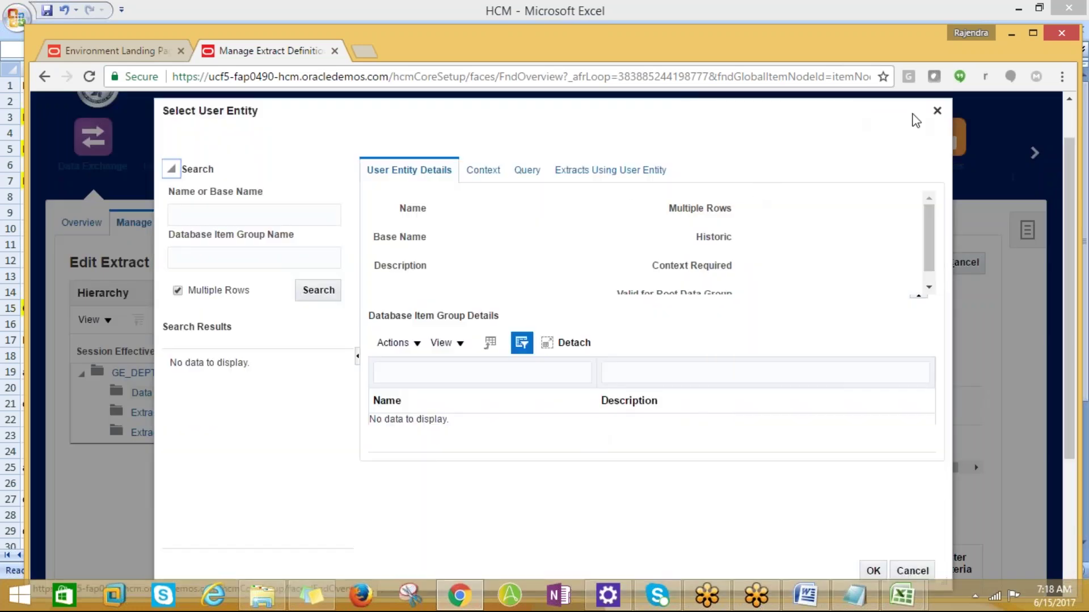
left_click(936, 110)
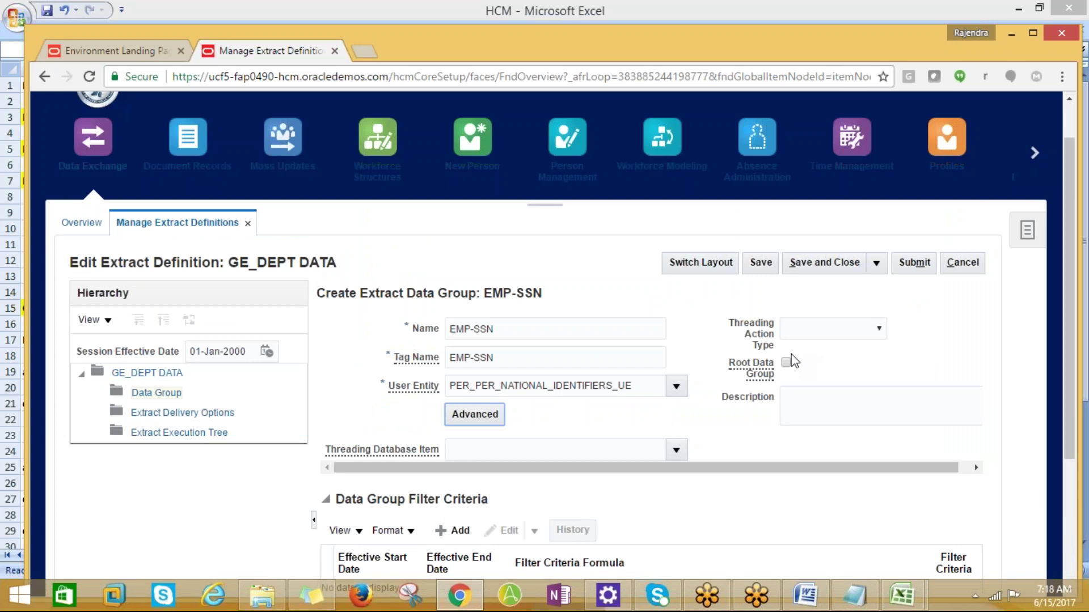
left_click(760, 262)
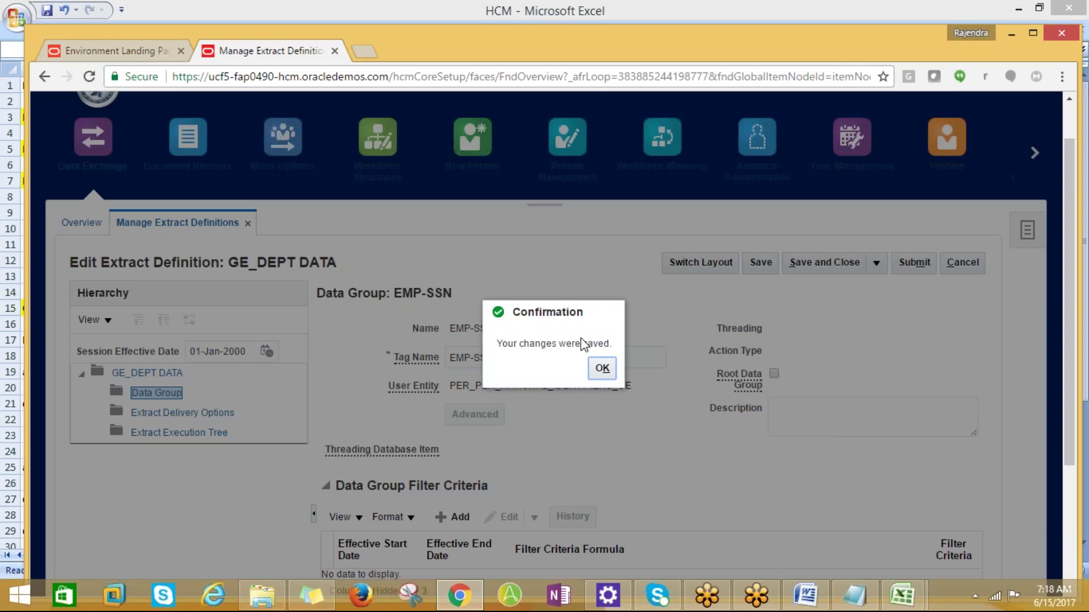
left_click(602, 368)
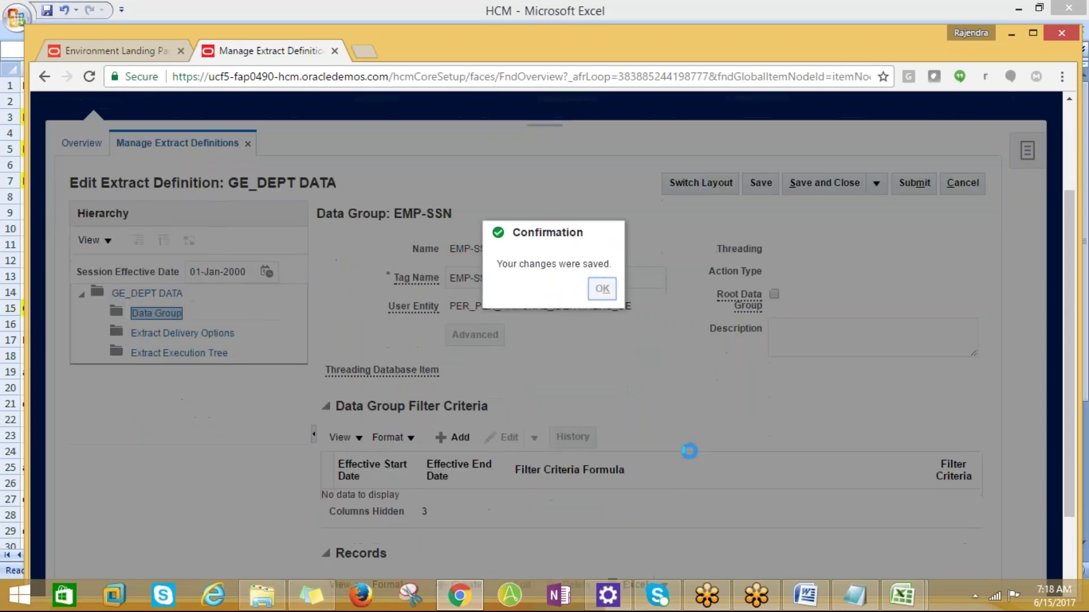
left_click(603, 372)
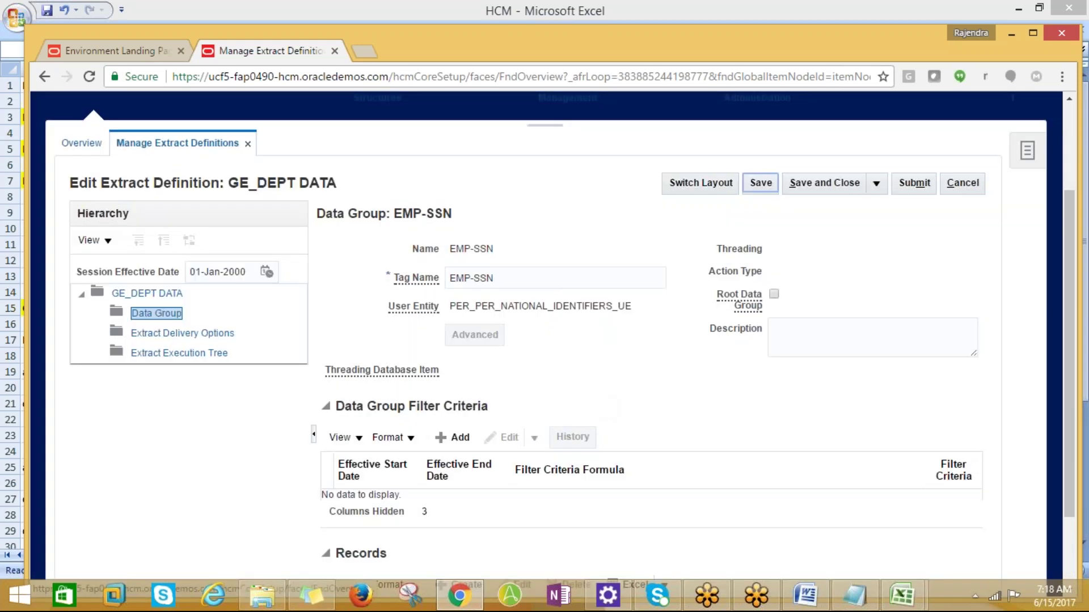
- Create a record in the EMP-SSN data group with sequence 1 and the name EMP_SSN
scroll(569, 469, "down", 2)
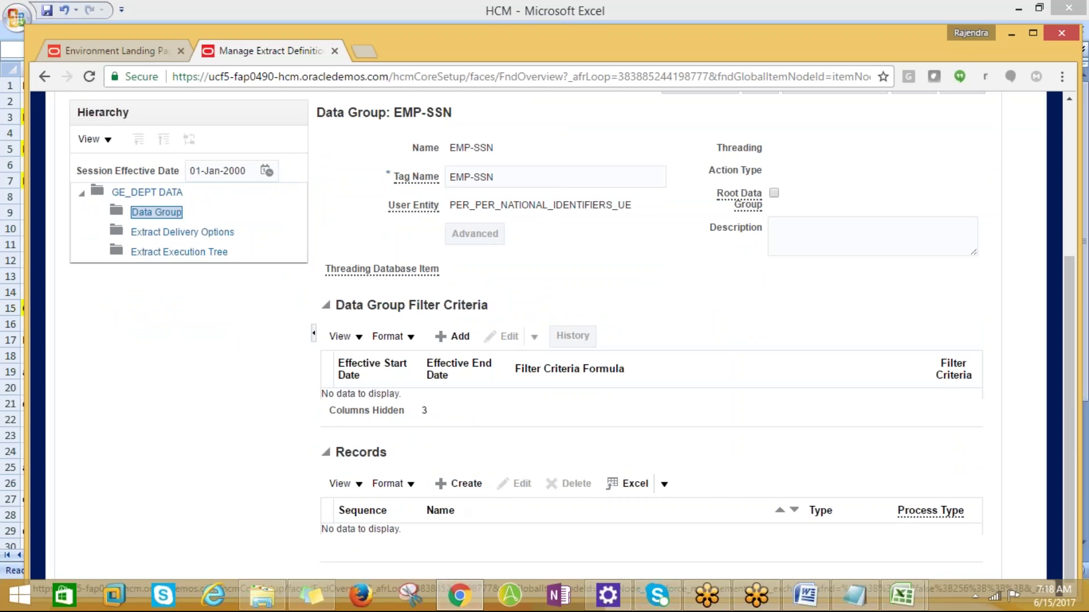
left_click(458, 484)
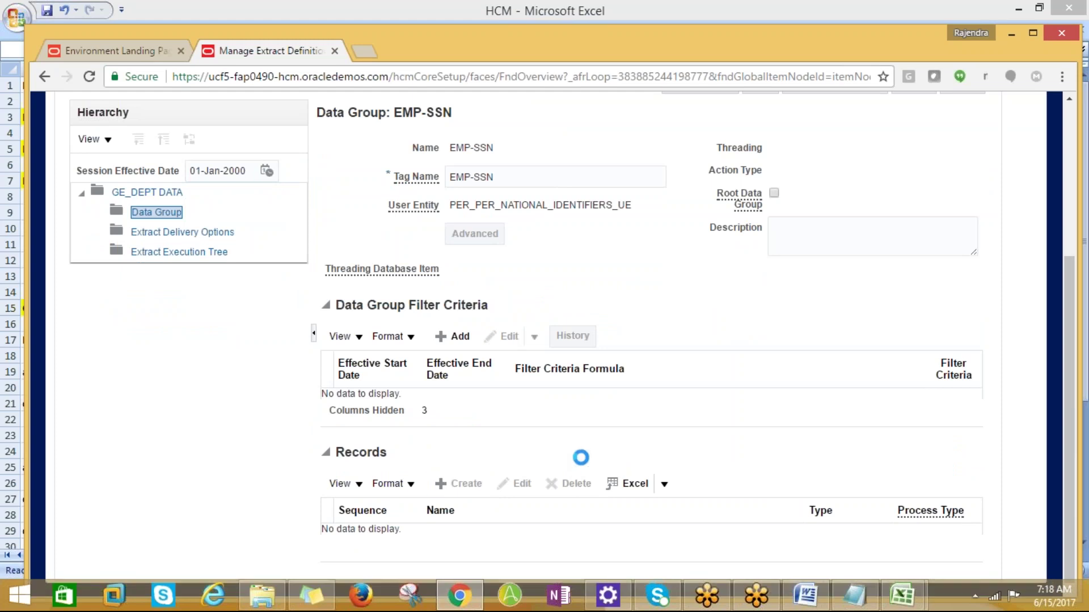
left_click(430, 258)
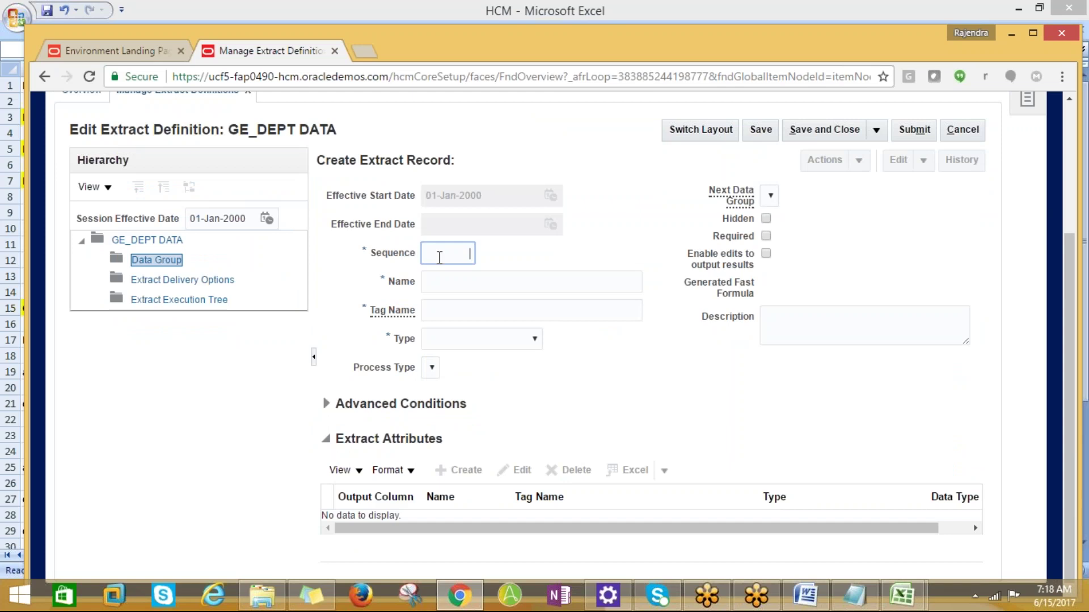
type("1")
left_click(438, 291)
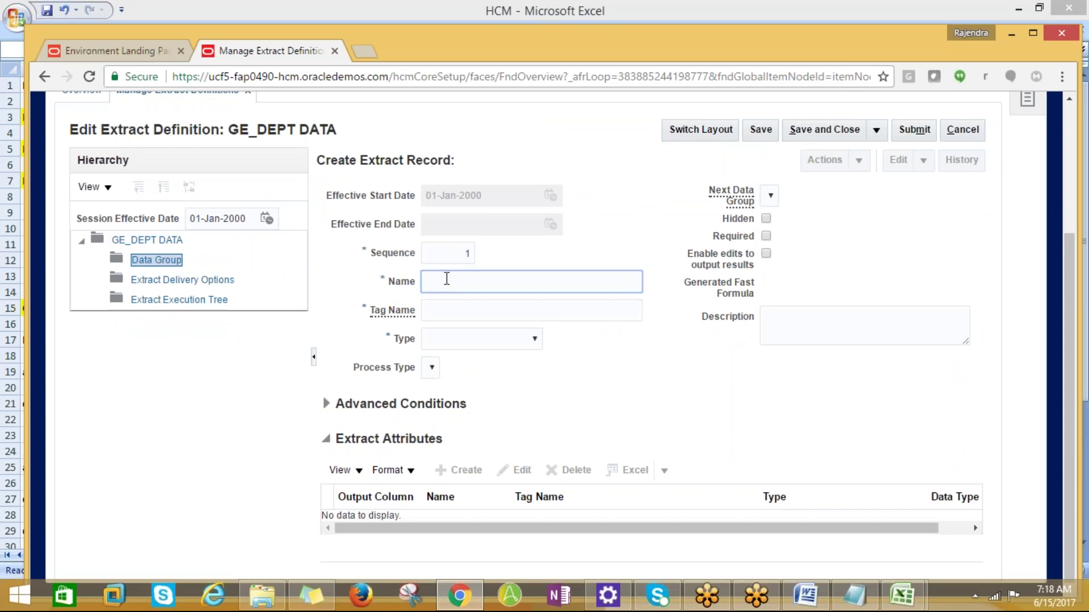
type("EMP_SSN")
key("Tab")
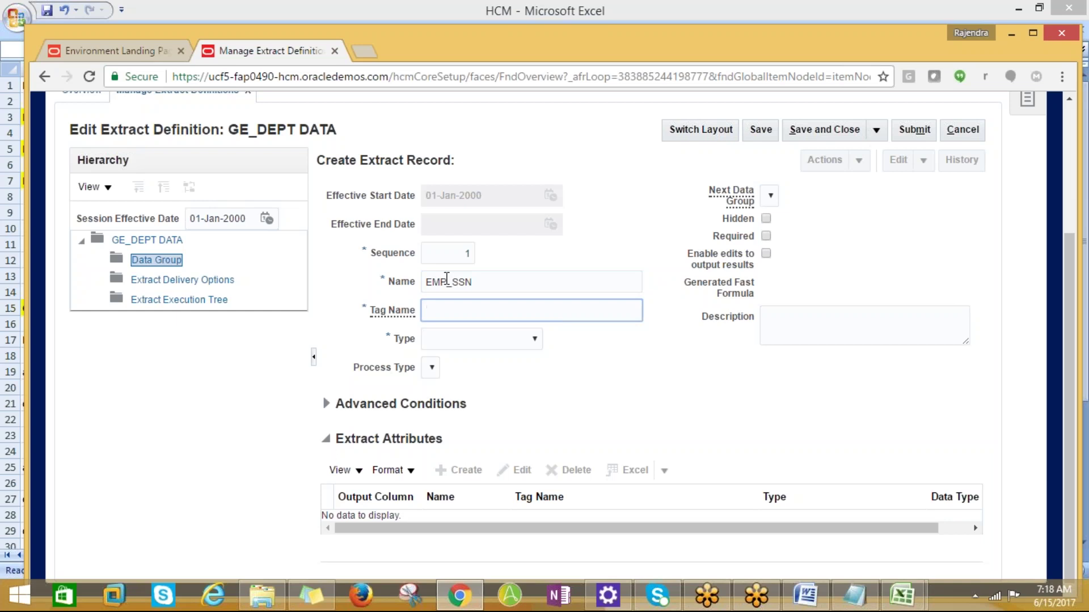
- Make the EMP_SSN record a Header record with the Fast Formula process type and save it
left_click(532, 342)
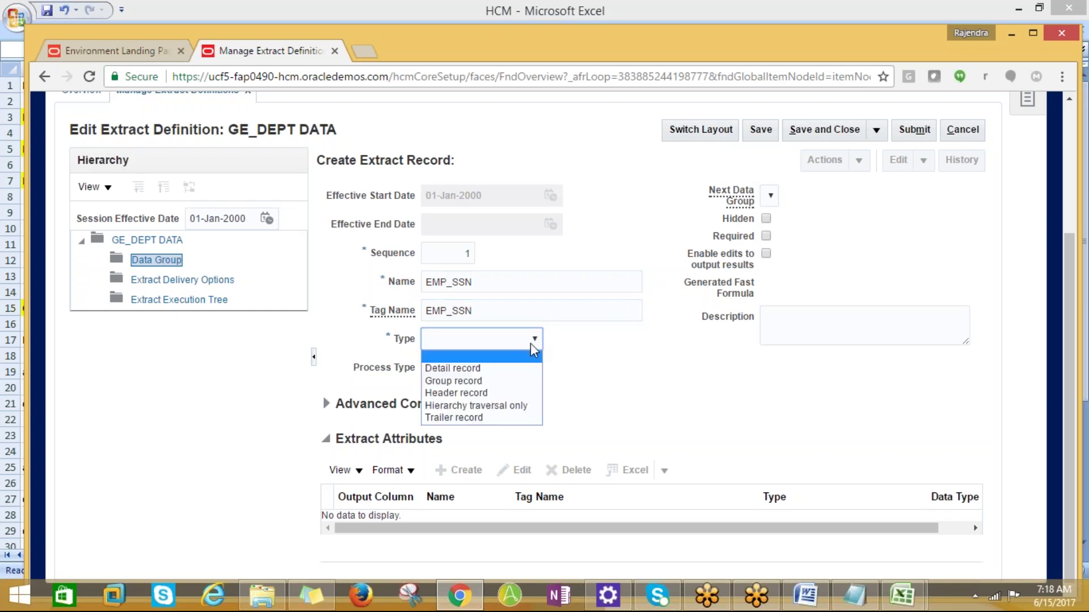
left_click(451, 391)
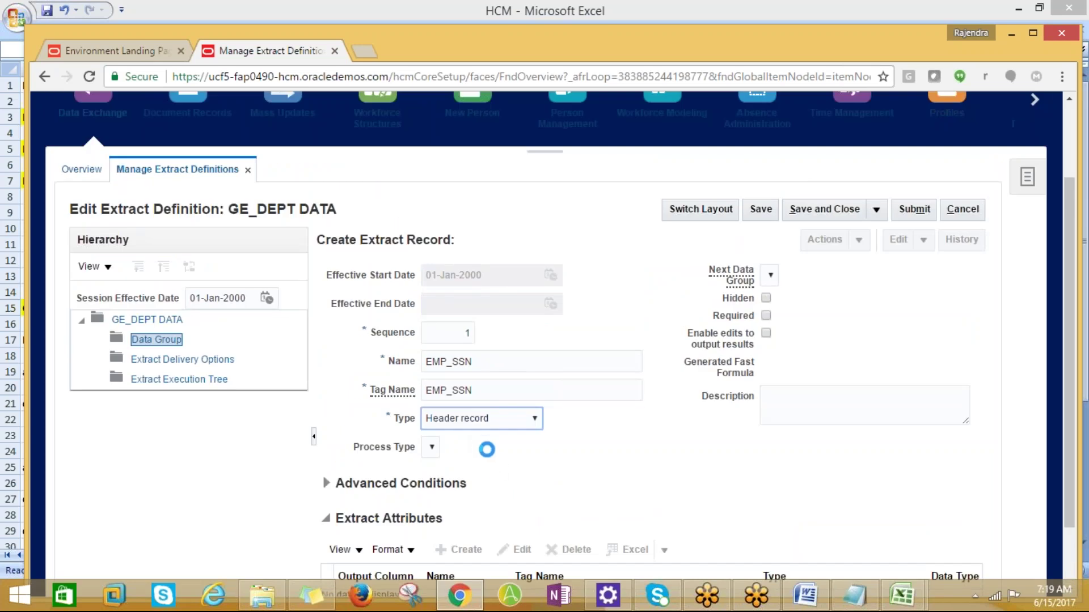
left_click(488, 447)
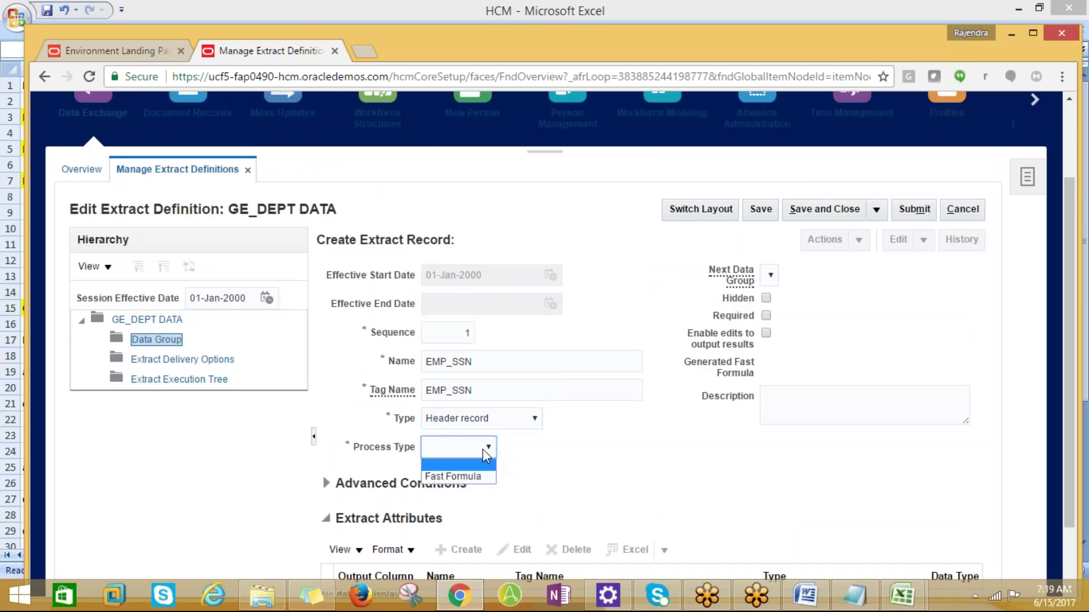
left_click(467, 478)
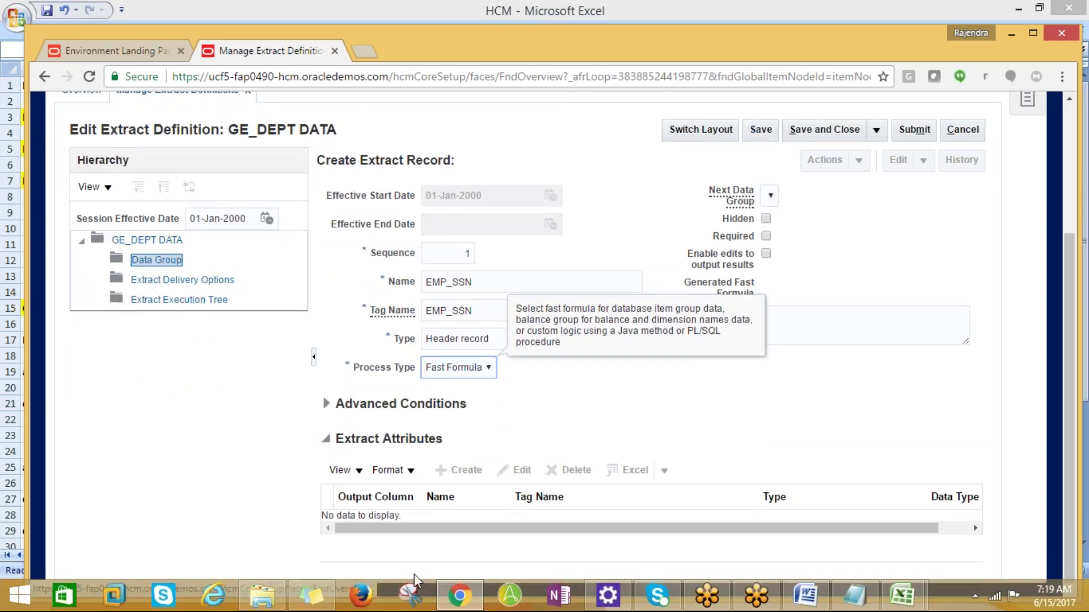
left_click(761, 129)
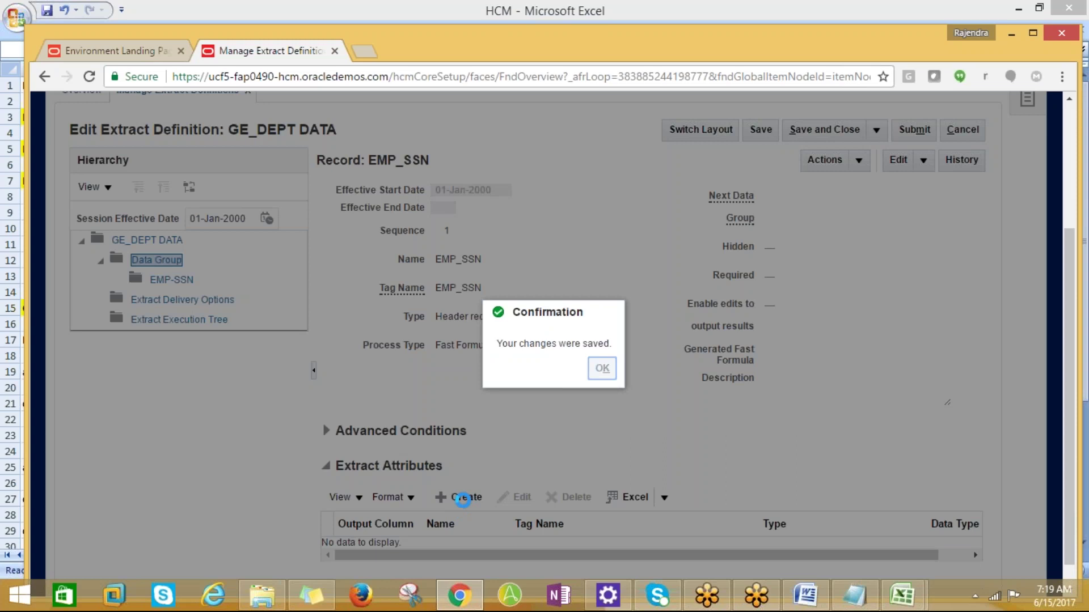
key("Return")
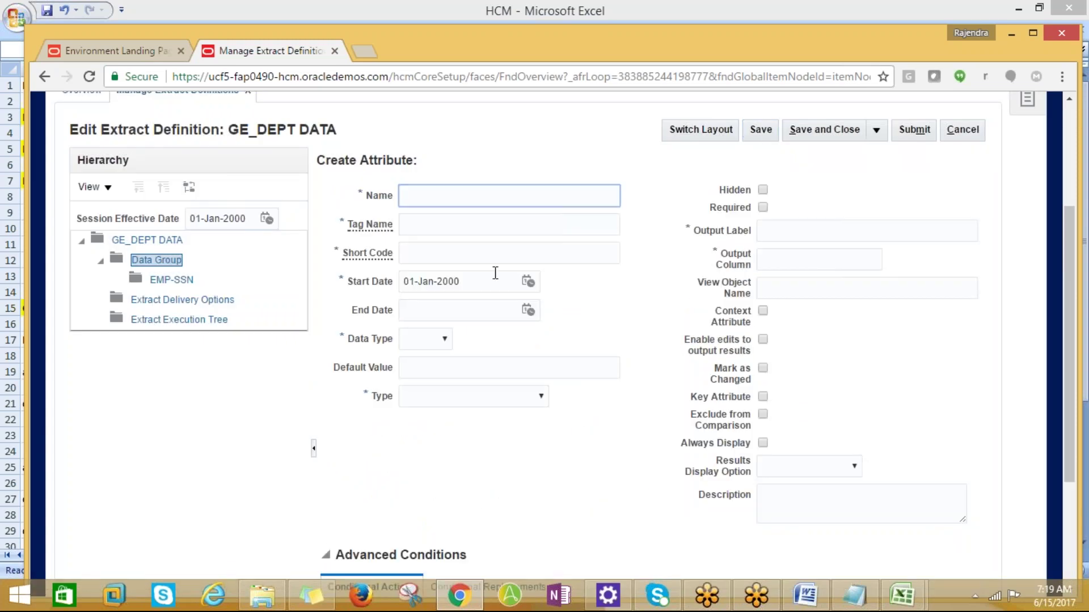
- Name a new attribute of the EMP_SSN record EMP_SSN DATA and use its tag name EMP_SSN_DATA as the short code
type("MP_SSN DATA")
key("Tab")
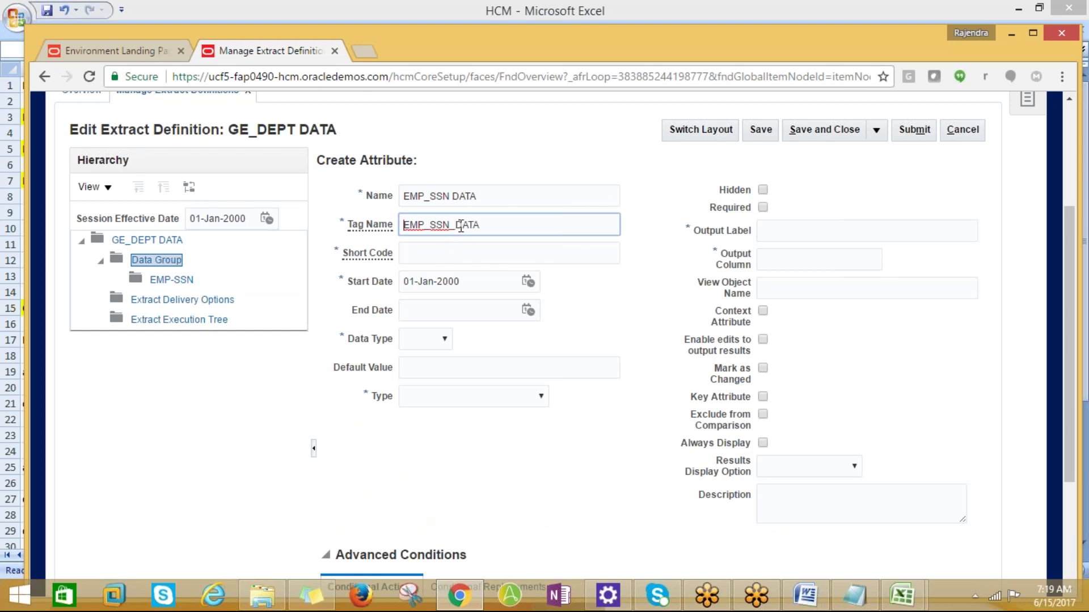
left_click(460, 248)
left_click_drag(488, 228, 398, 226)
key("ctrl+c")
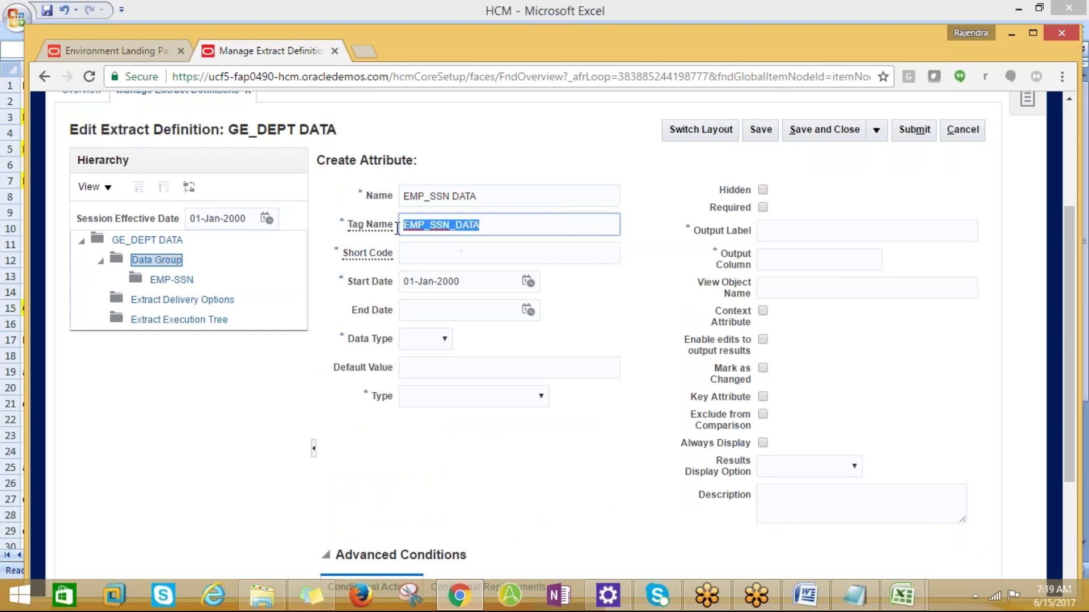
left_click(425, 261)
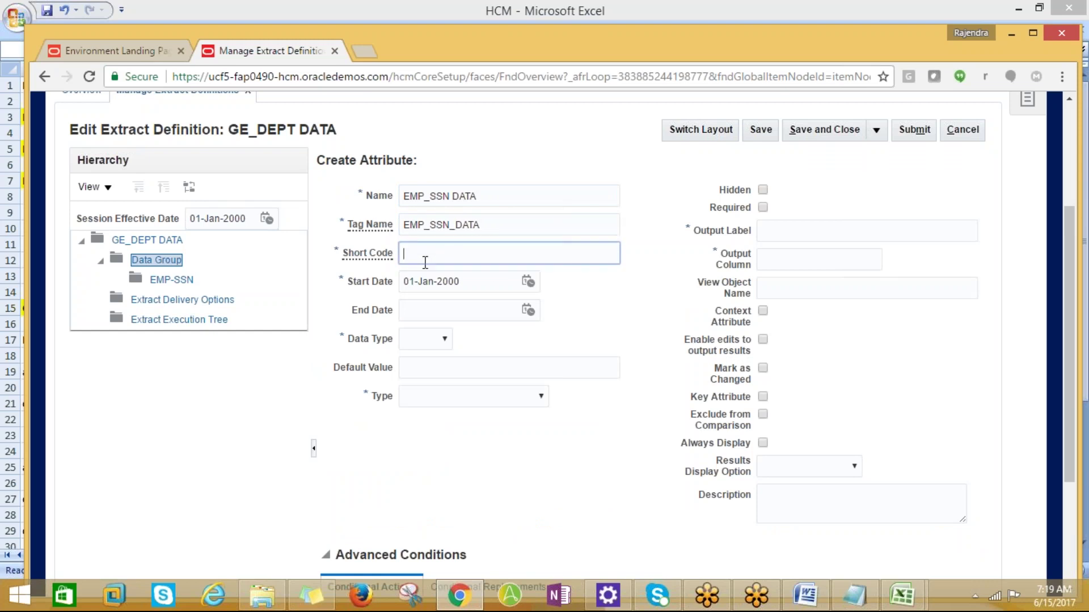
key("ctrl+v")
- Set the attribute's data type to Number and its type to Database item group
left_click(445, 339)
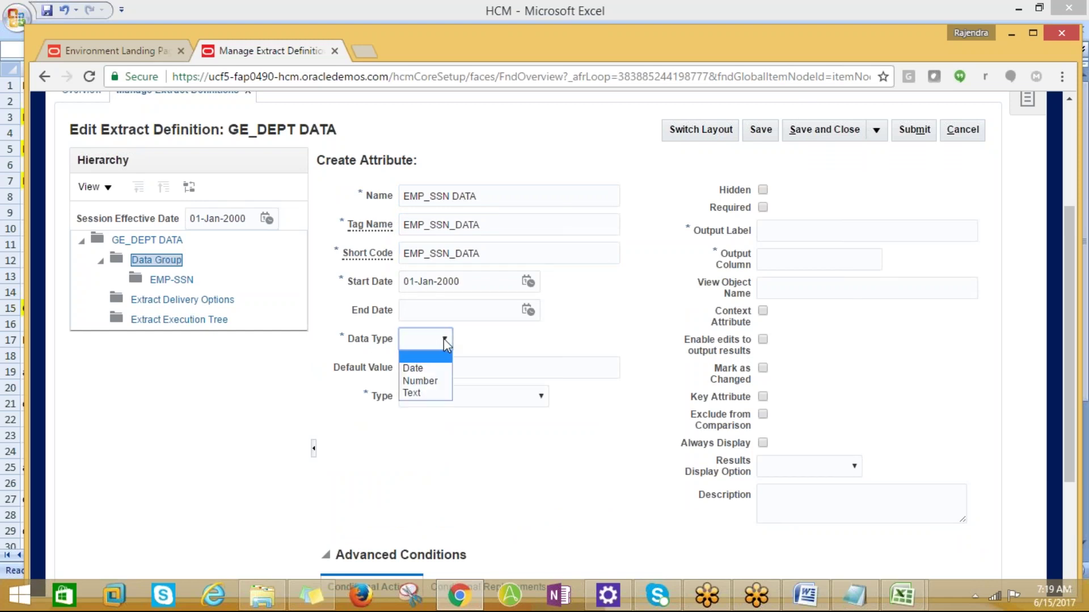
left_click(420, 381)
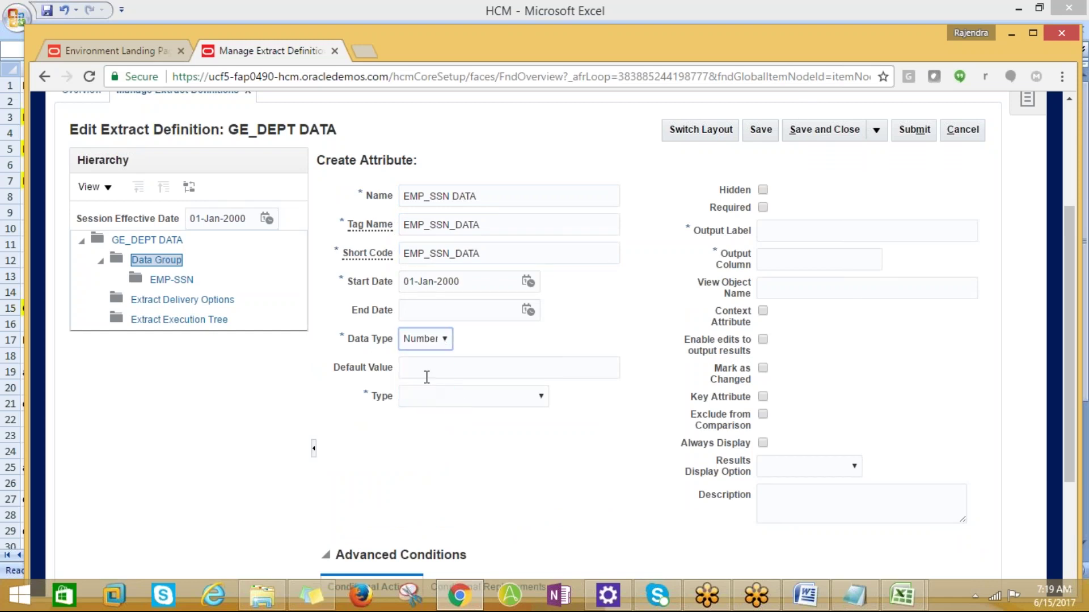
left_click(428, 370)
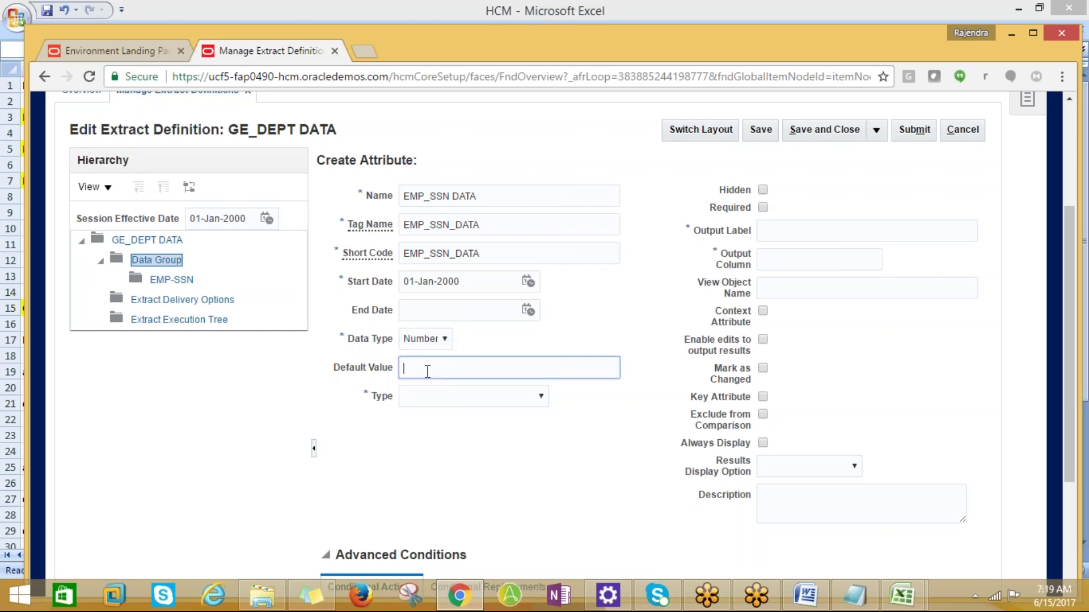
left_click(531, 399)
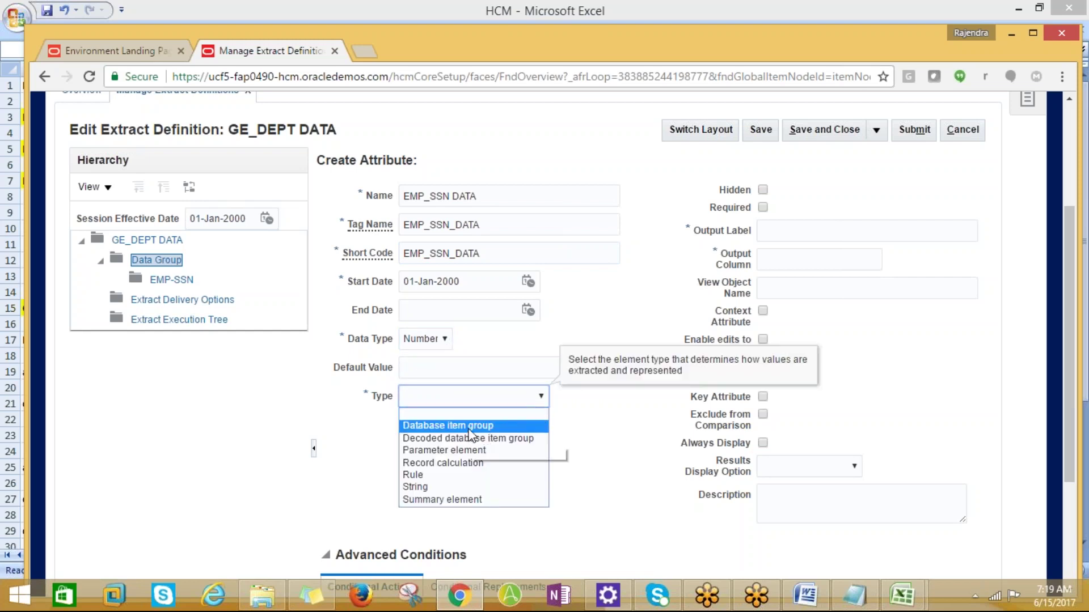
left_click(507, 423)
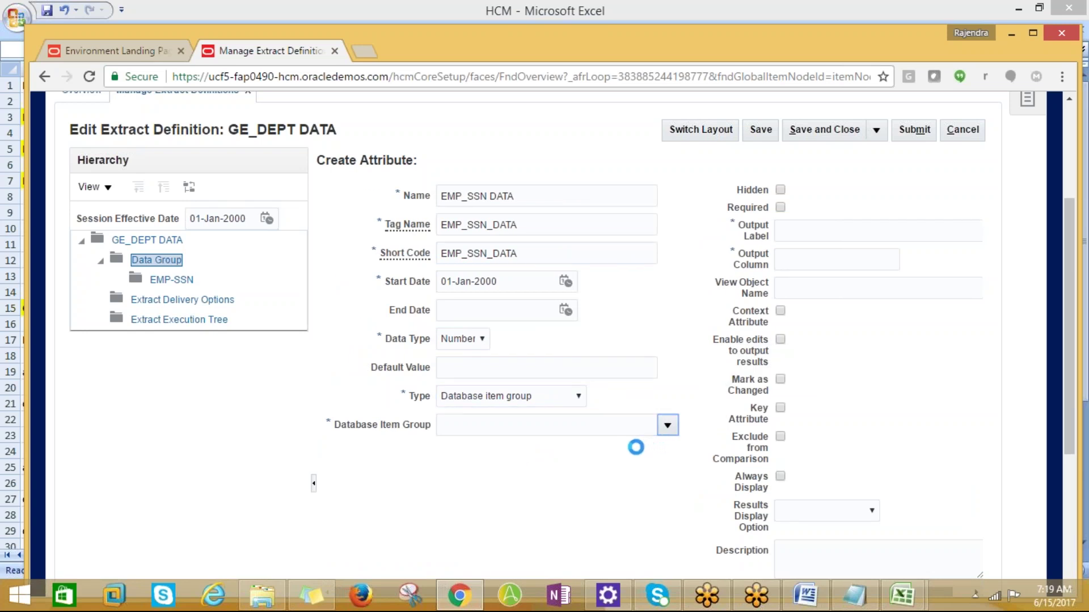
- Search the attribute's database item groups for PER%, checking the planned names in the HCM workbook
left_click(667, 425)
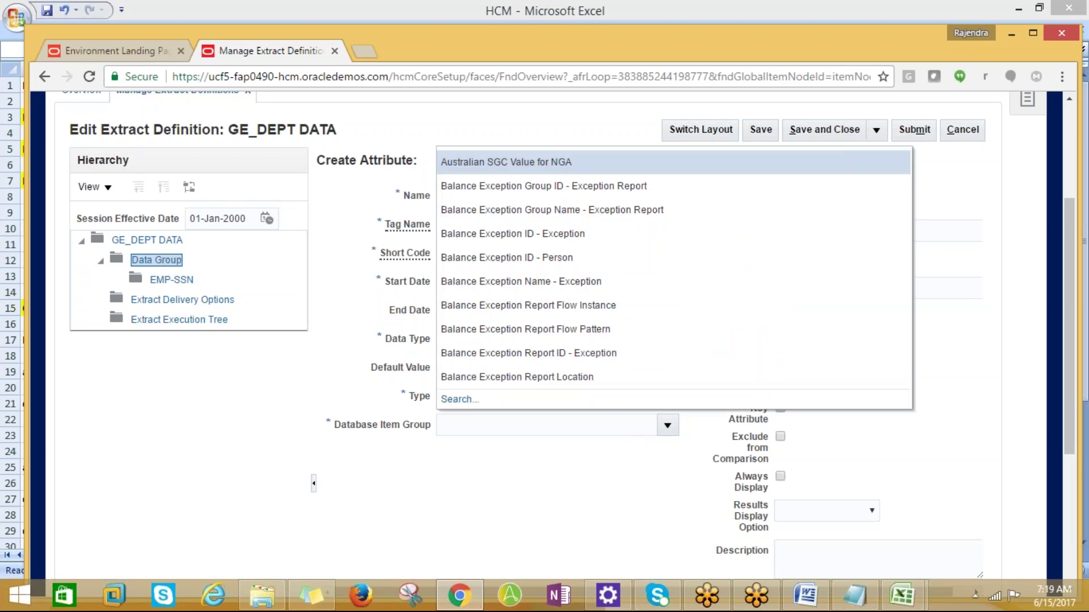
left_click(452, 400)
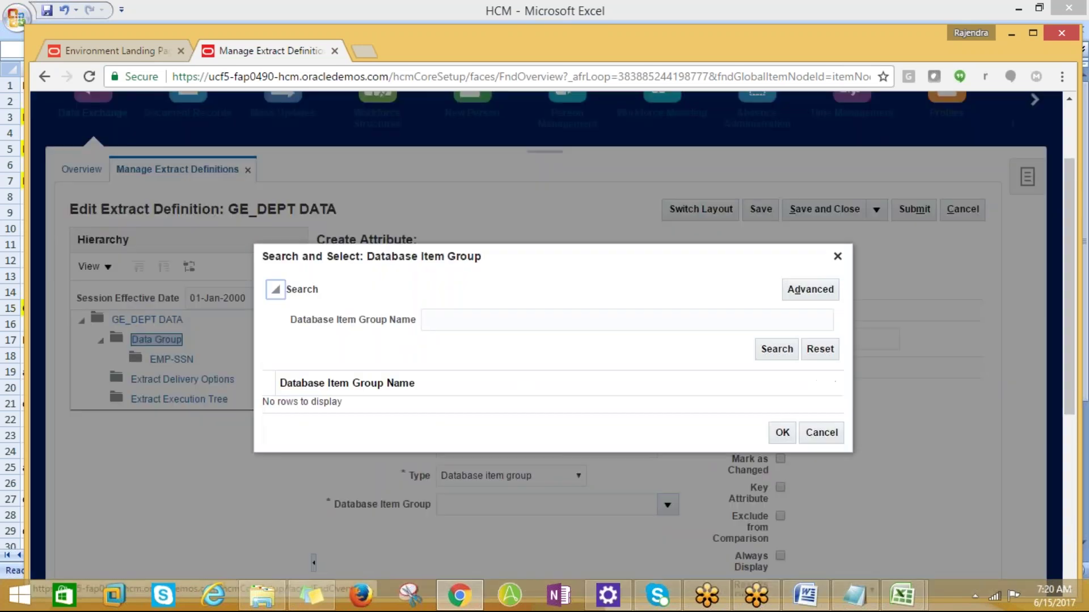
left_click(454, 321)
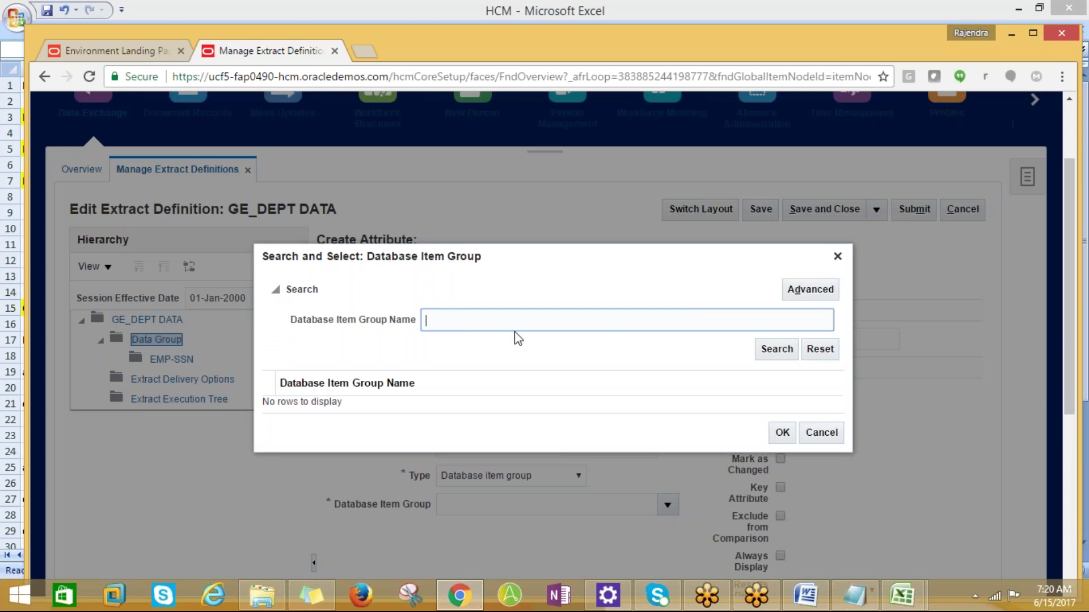
type("PER%")
key("alt+Tab")
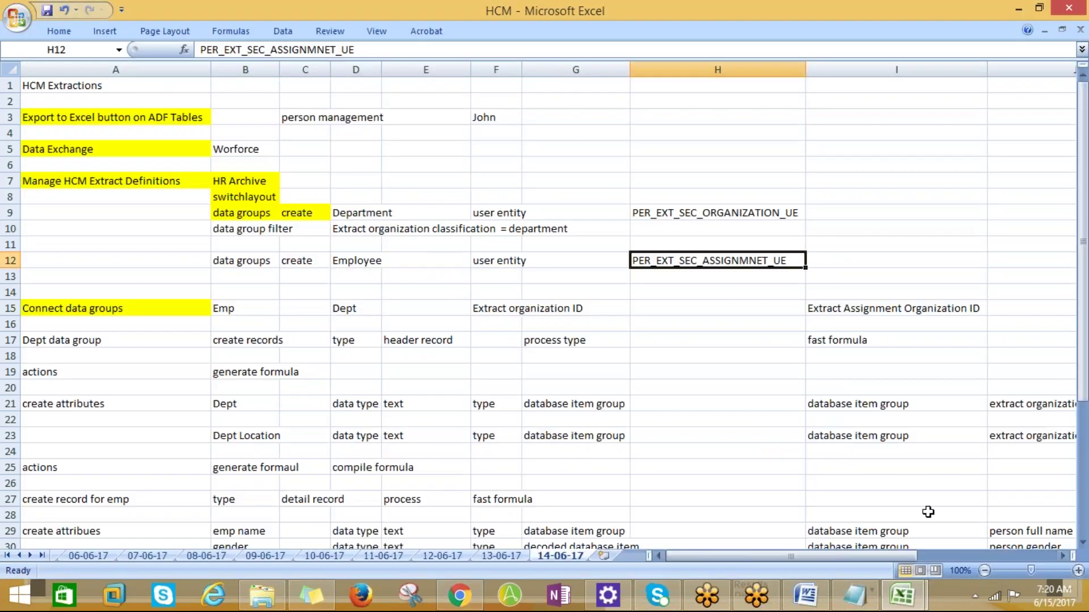
key("alt+Tab")
left_click(774, 348)
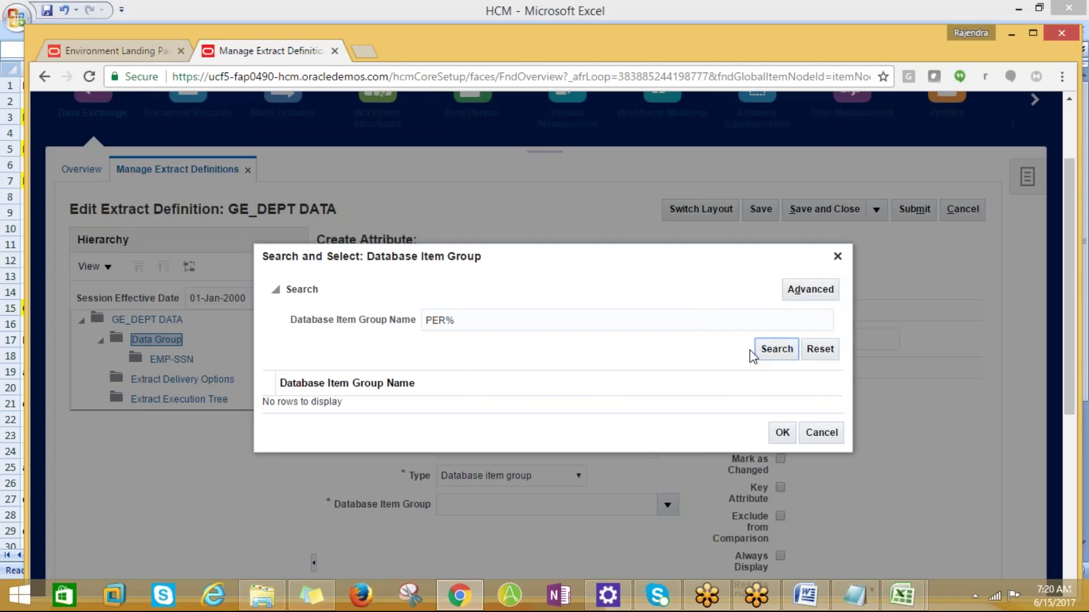
- Search the database item groups for names matching Extr%
left_click(448, 317)
key("BackSpace")
key("BackSpace")
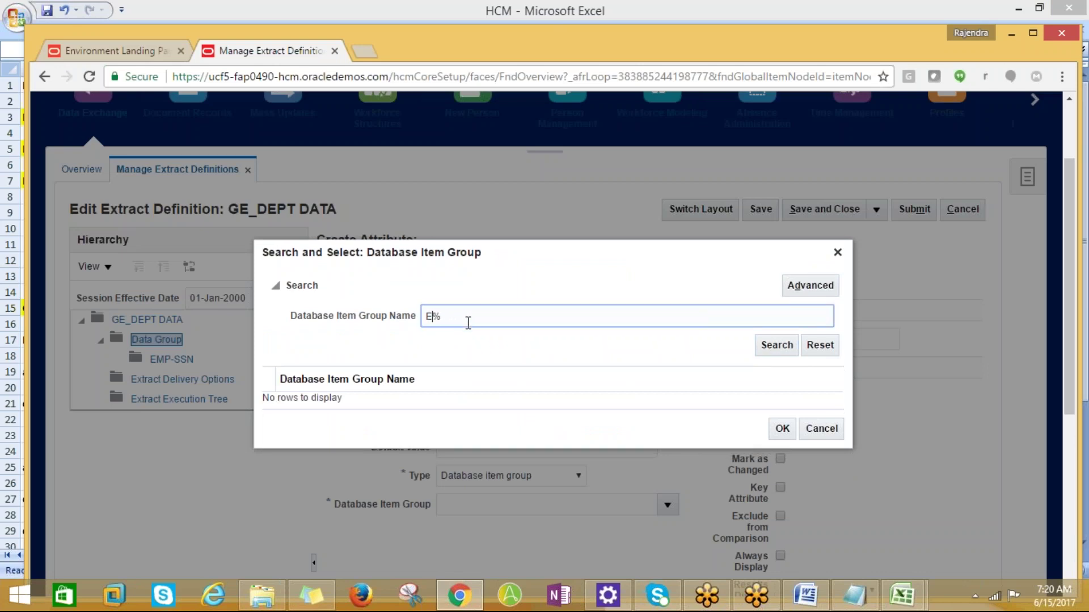
type("Extr")
left_click(776, 344)
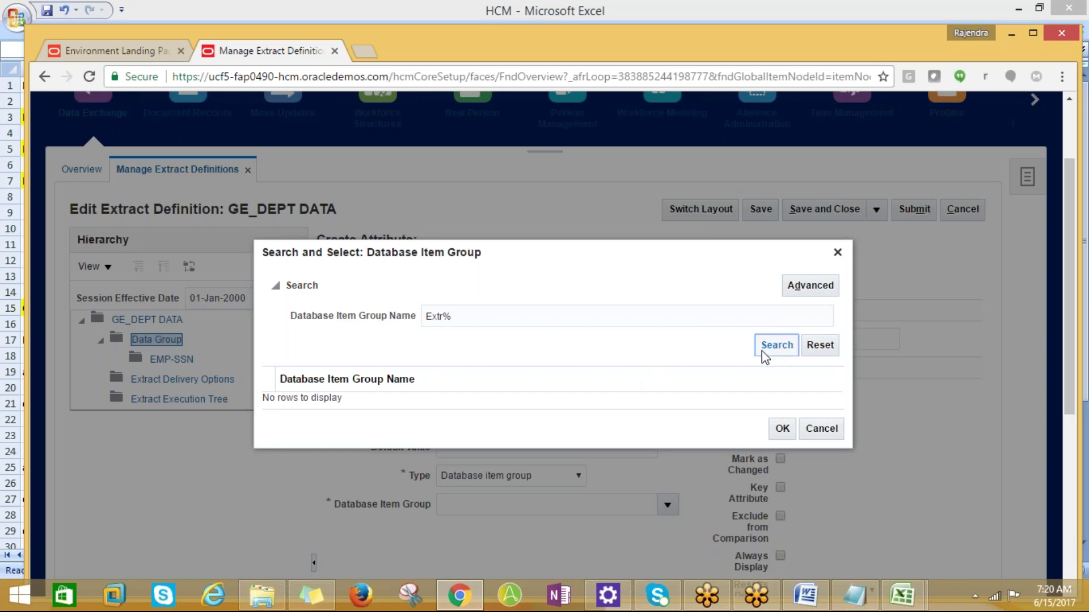
- Clear the name criterion and list all available database item groups
triple_click(471, 311)
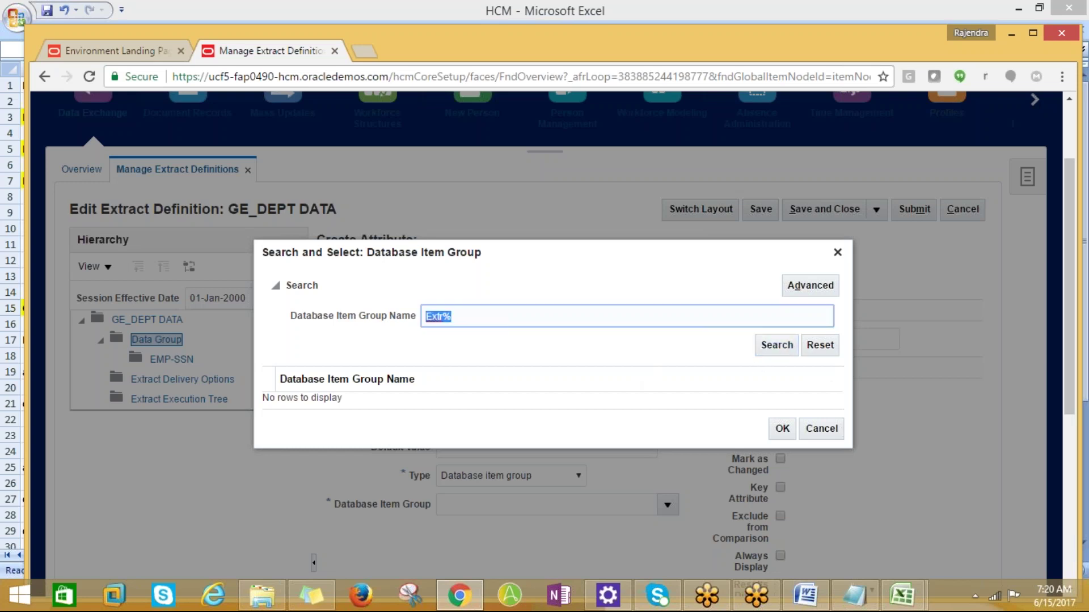
key("BackSpace")
left_click(776, 347)
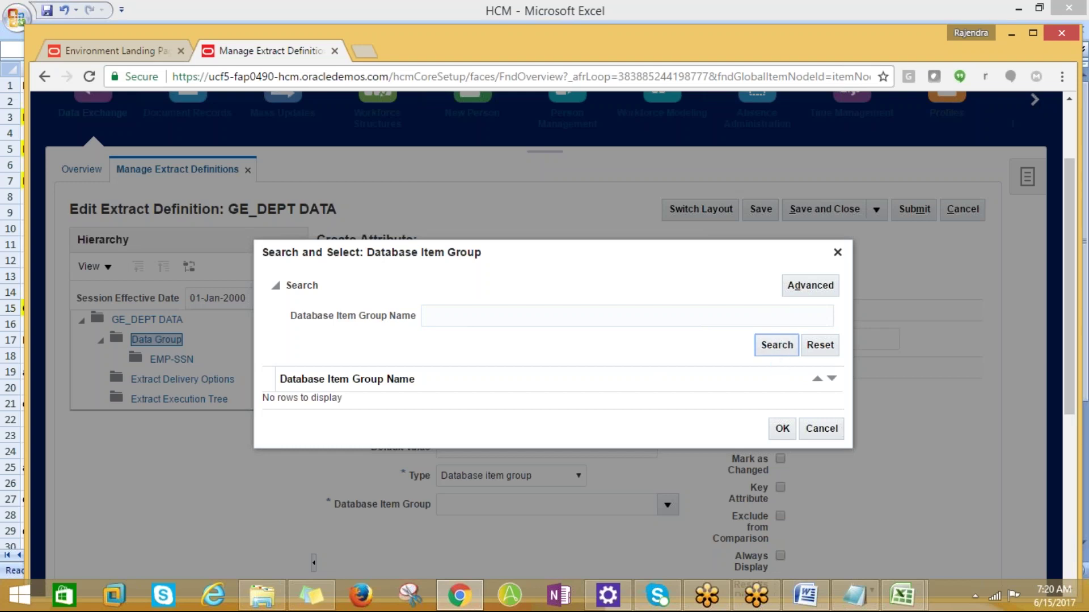
scroll(779, 366, "up", 2)
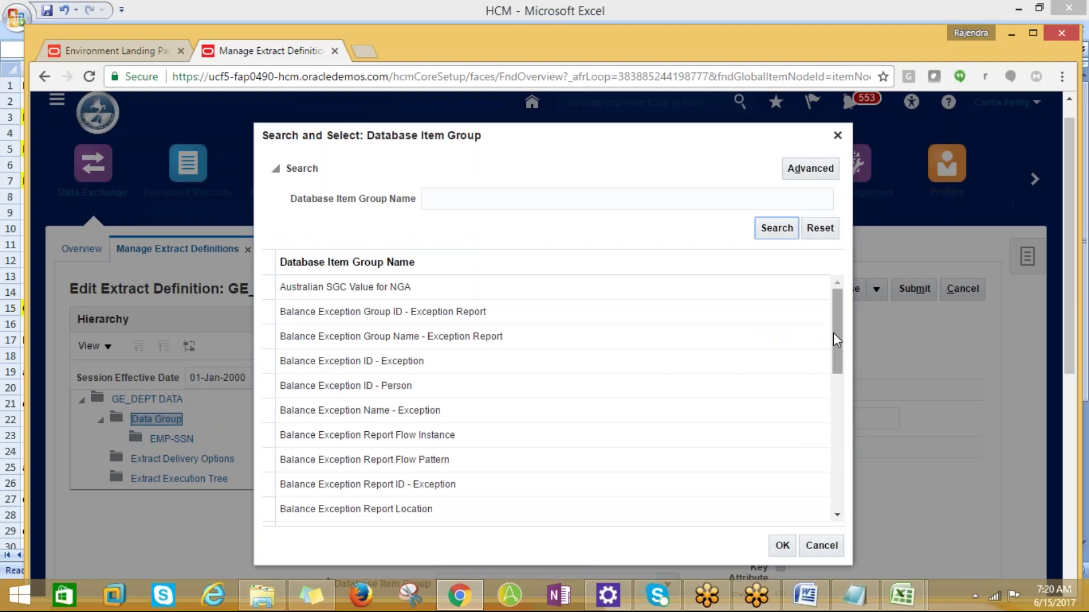
- Browse the full list of database item groups, and search it for names matching Emp%
mouse_move(841, 332)
left_mouse_down()
mouse_move(862, 479)
mouse_move(857, 470)
left_mouse_up()
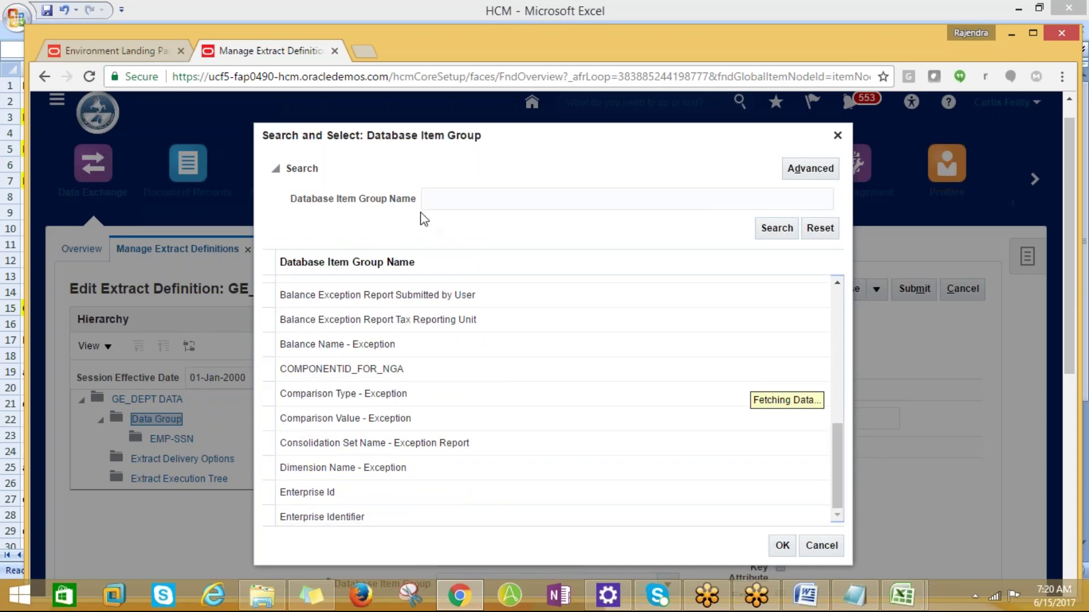
left_click(429, 198)
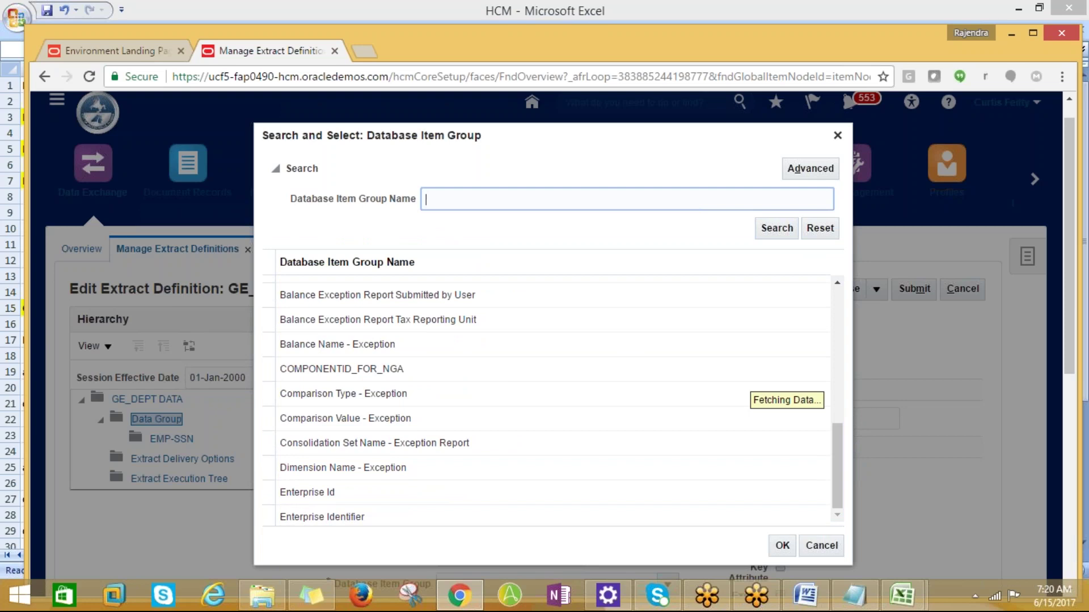
type("Emp%")
left_click(771, 227)
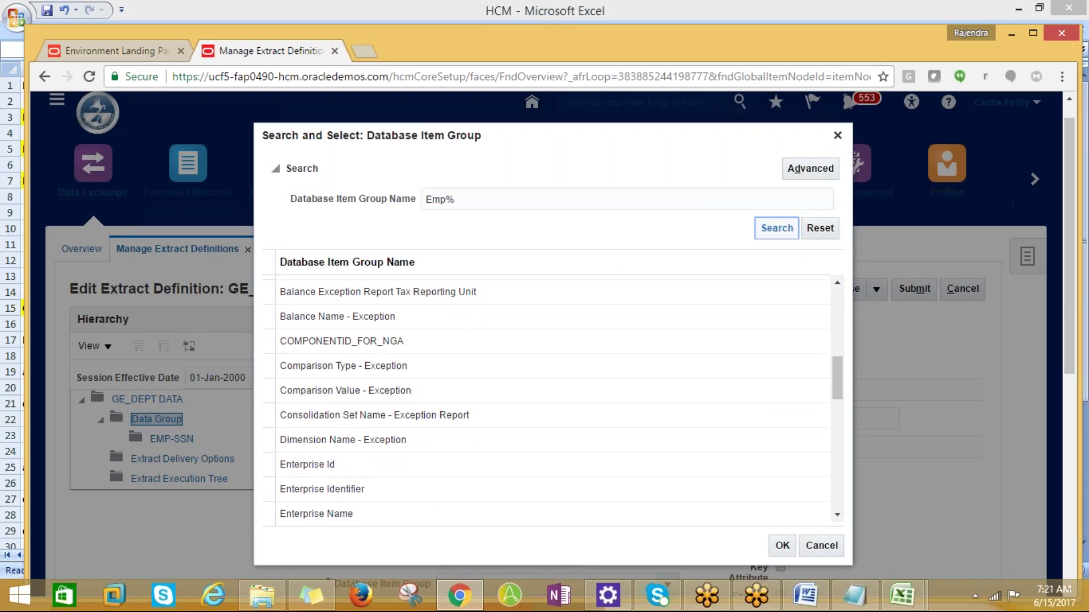
scroll(714, 363, "up", 1)
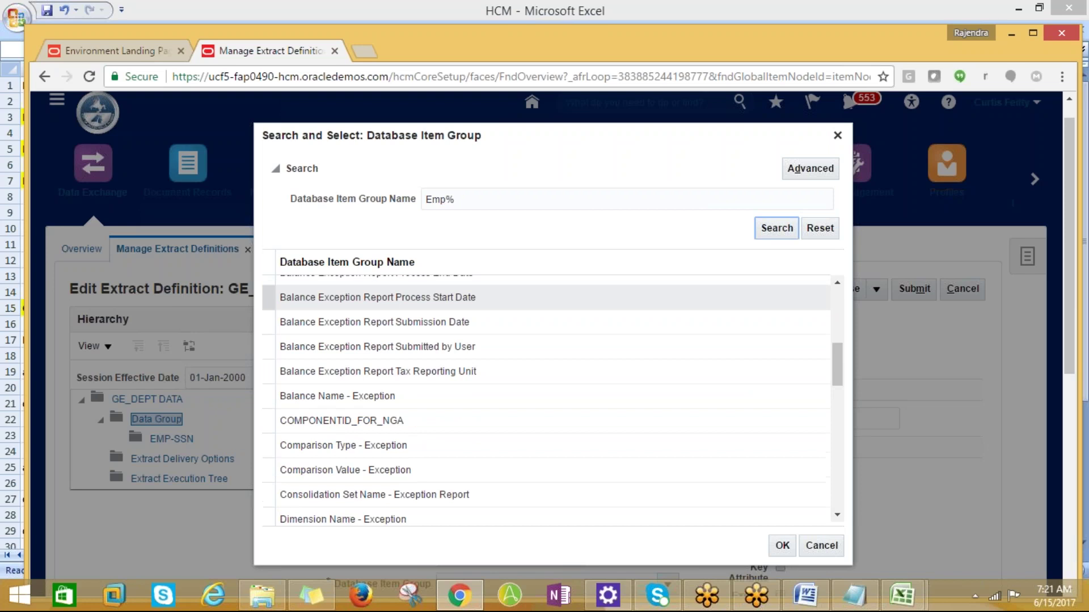
scroll(715, 363, "down", 2)
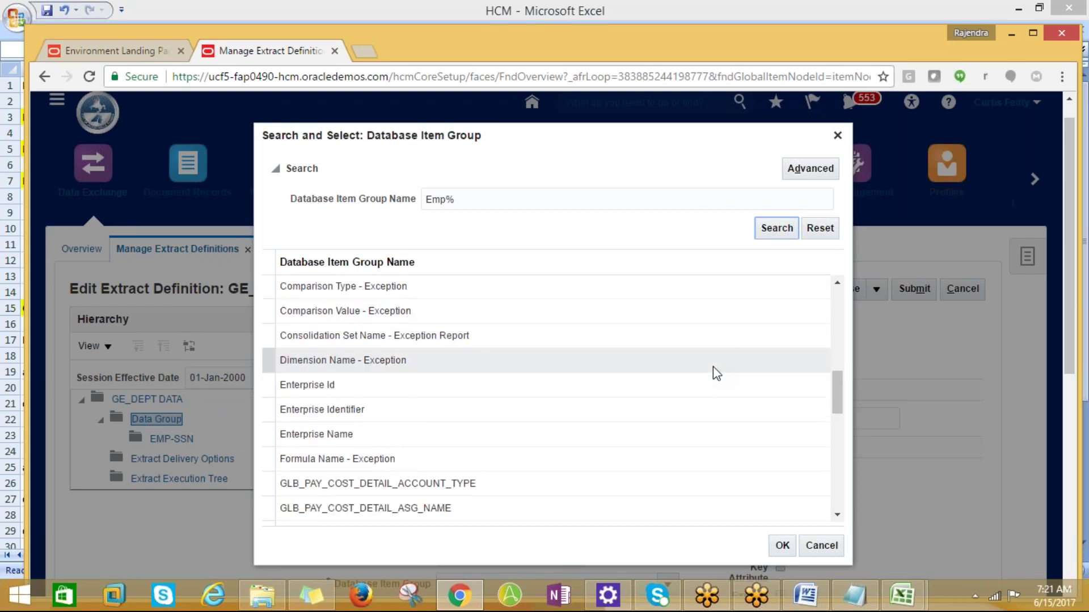
scroll(712, 366, "down", 1)
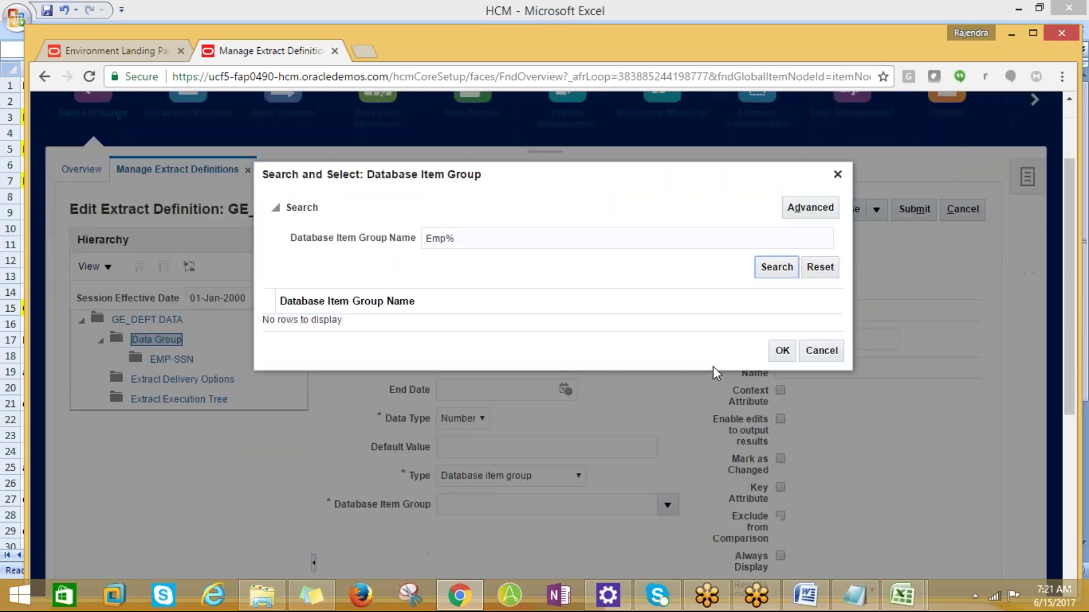
scroll(713, 366, "down", 2)
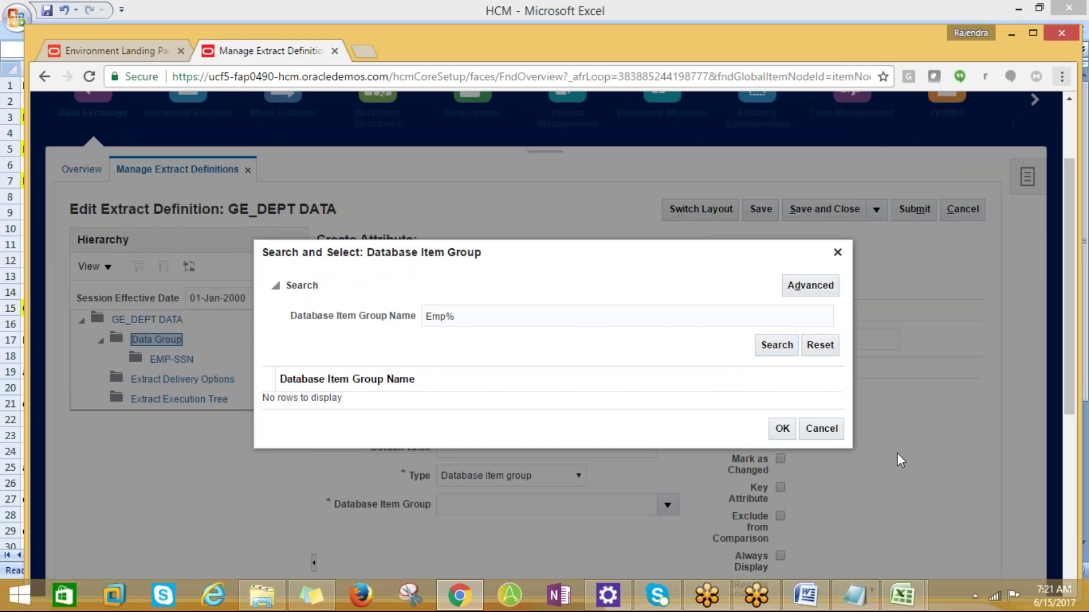
- Check the database item names planned for the department and employee attributes in the HCM Excel workbook
key("alt+Tab")
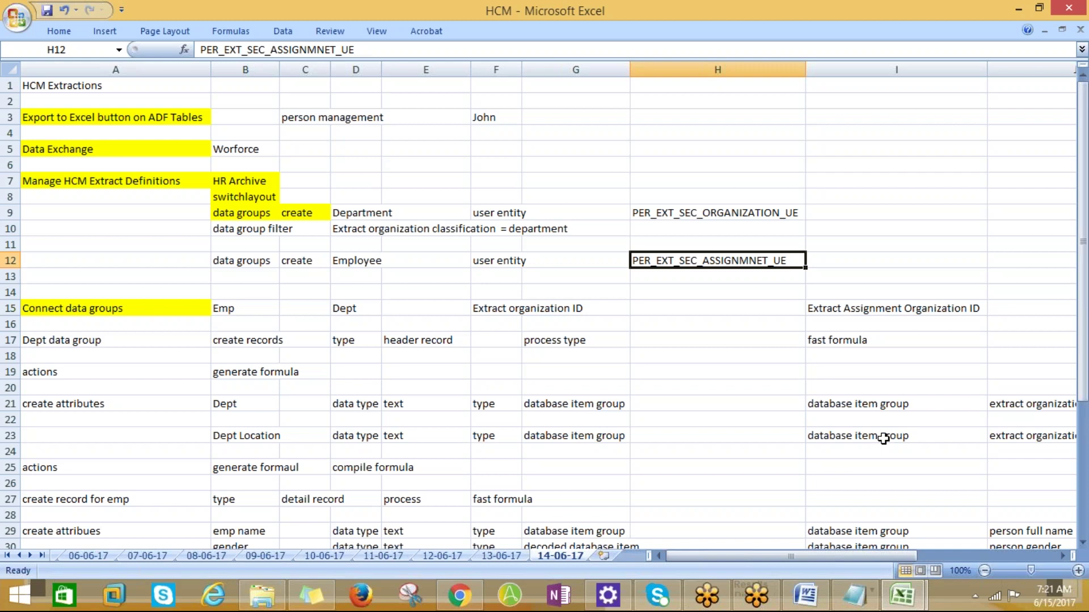
left_click(947, 406)
key("Right")
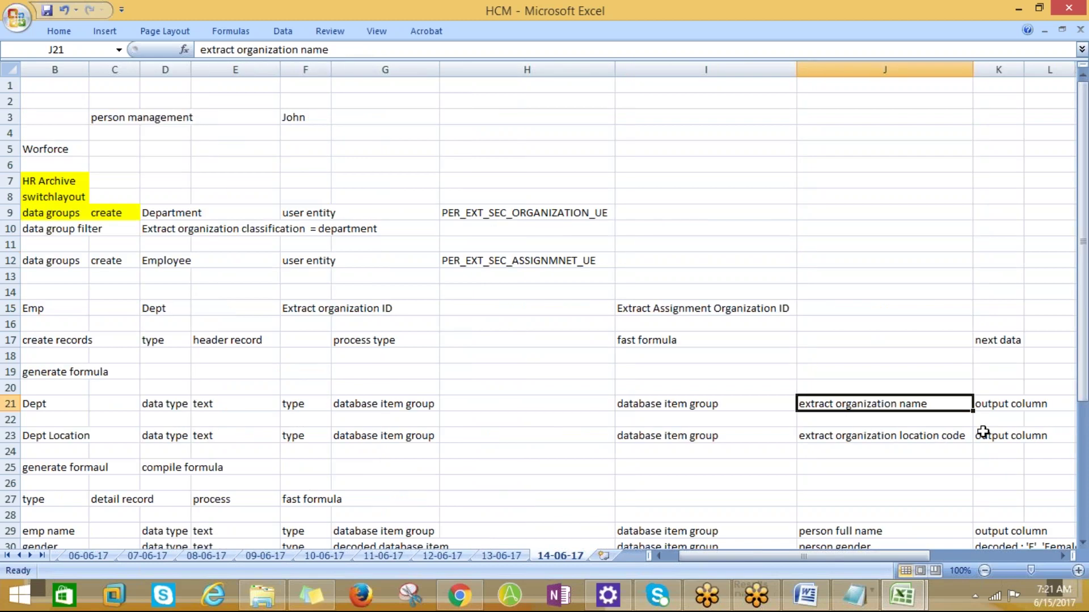
key("alt+Tab")
key("alt+Tab")
scroll(964, 434, "down", 2)
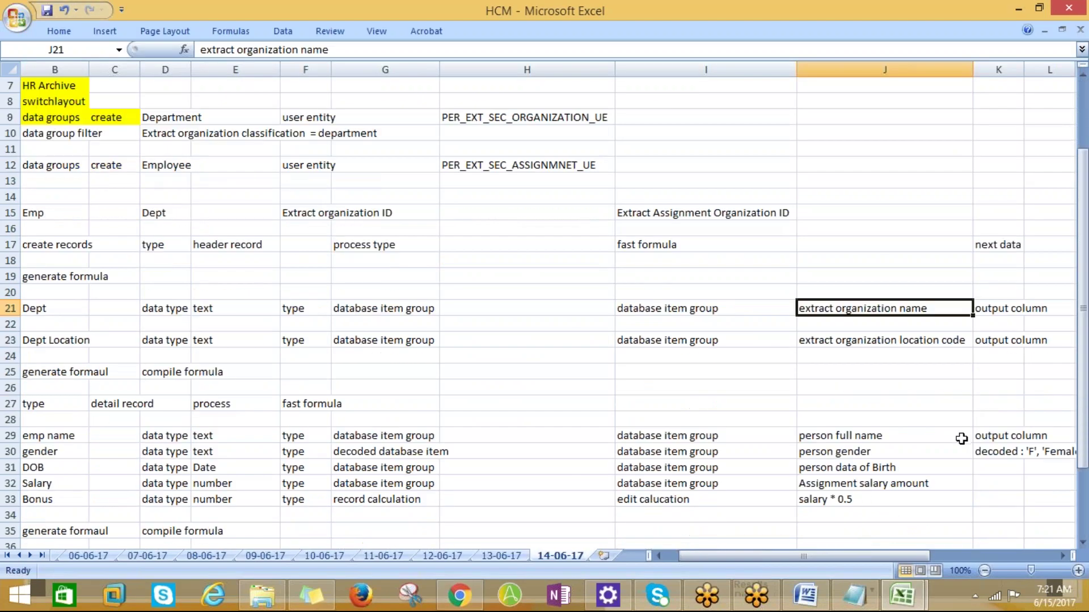
scroll(961, 438, "down", 1)
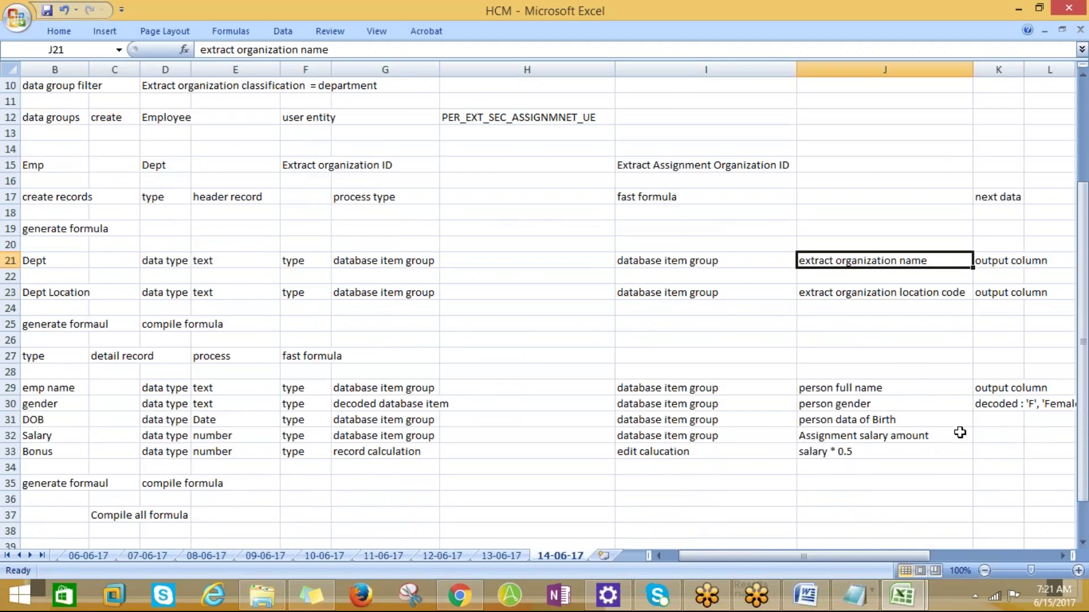
- Back in the extract definition, search the database item groups for Per% and choose Person National Identifier ID
key("alt+Tab")
triple_click(478, 309)
type("Per%")
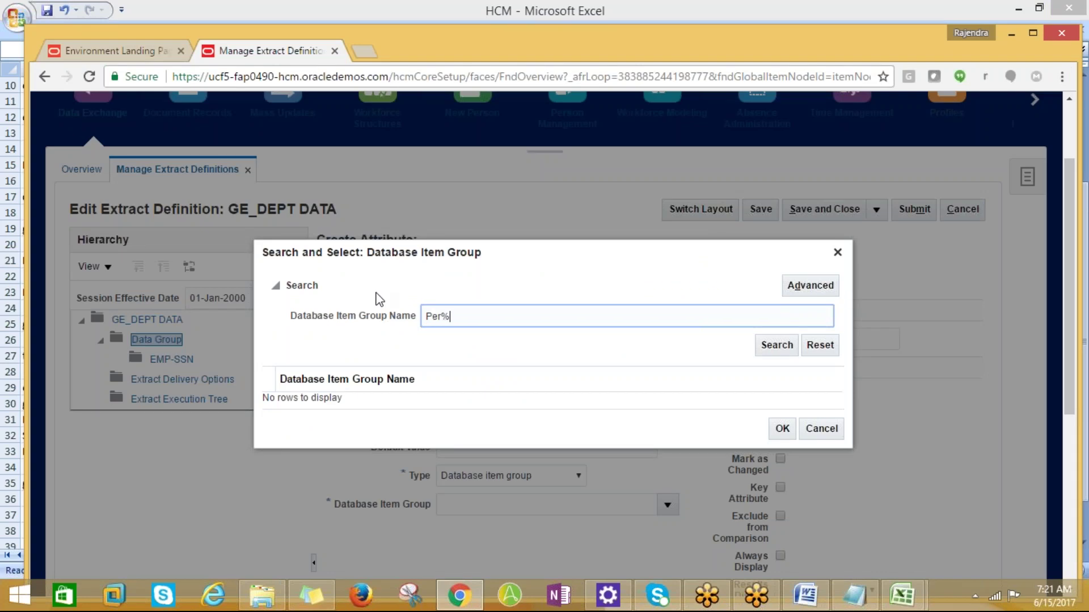
key("Return")
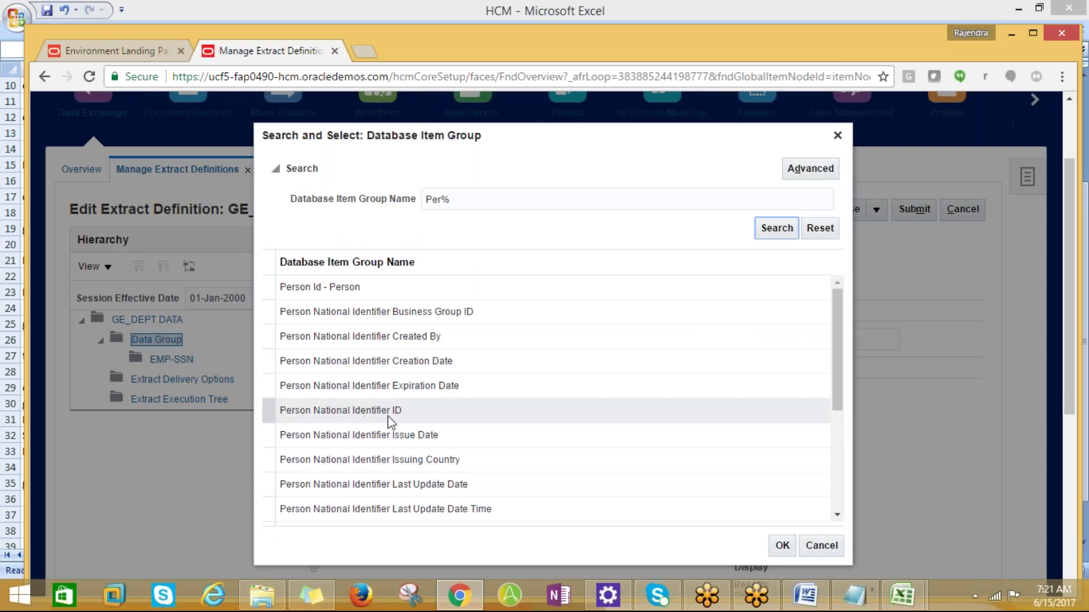
left_click(337, 409)
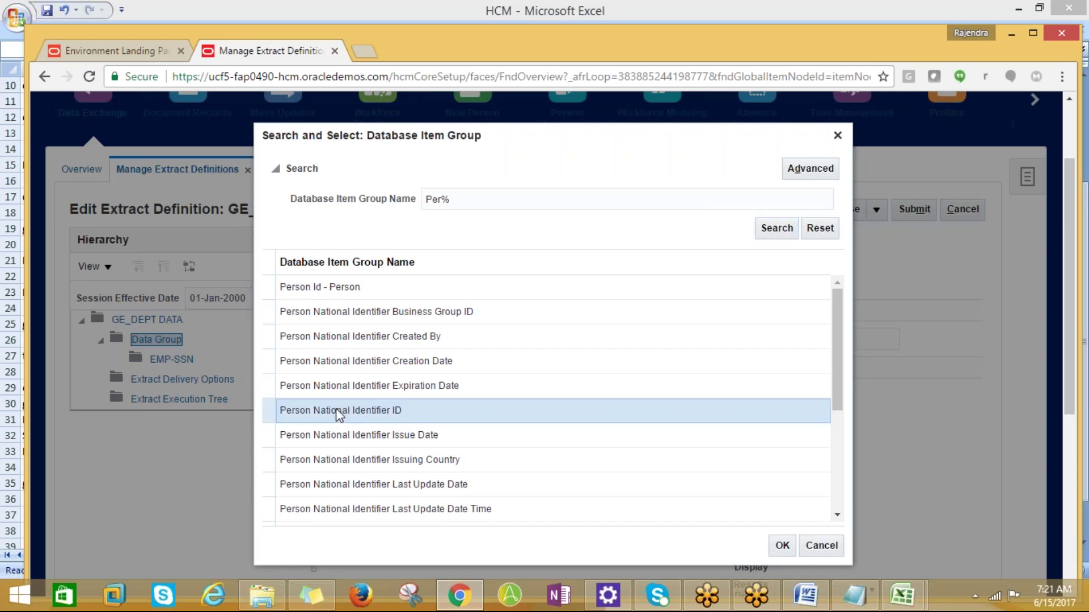
left_click(782, 546)
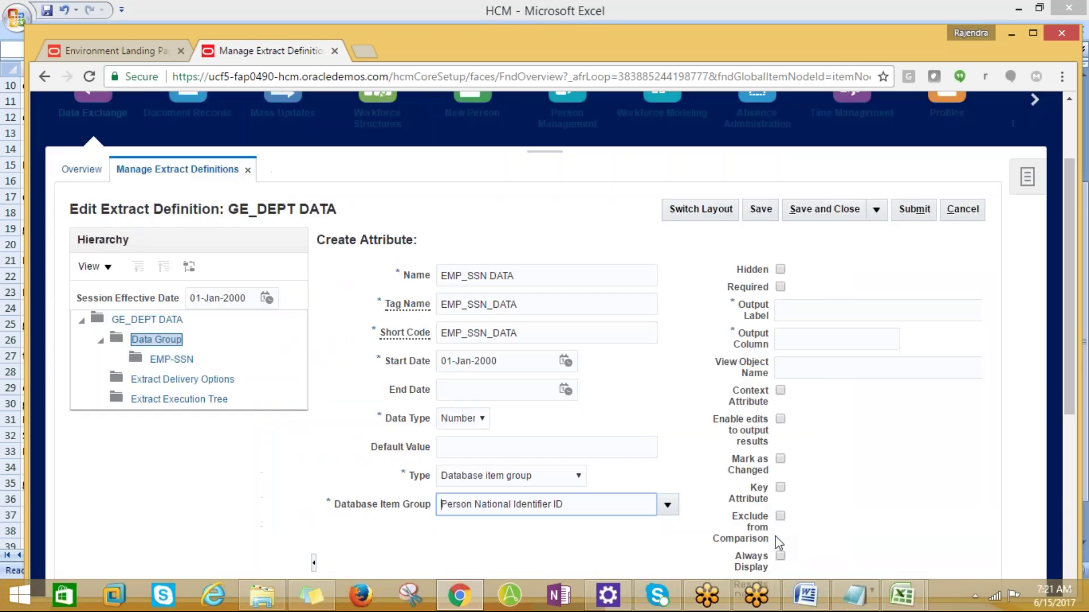
- Set the attribute's output label to EMP SSN and output column to 1, and save the attribute
scroll(760, 488, "down", 1)
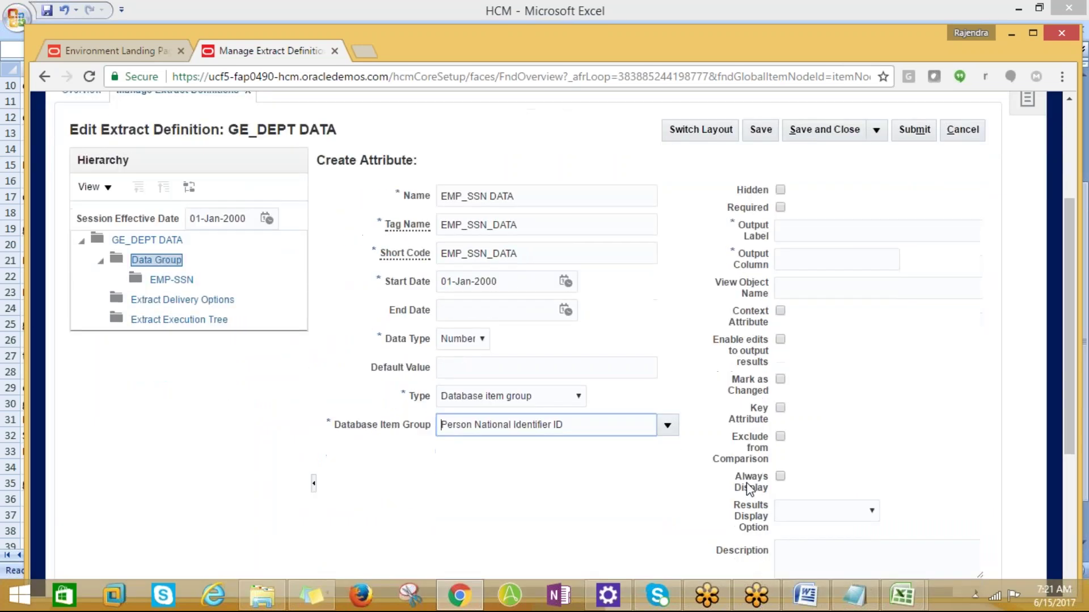
left_click(788, 235)
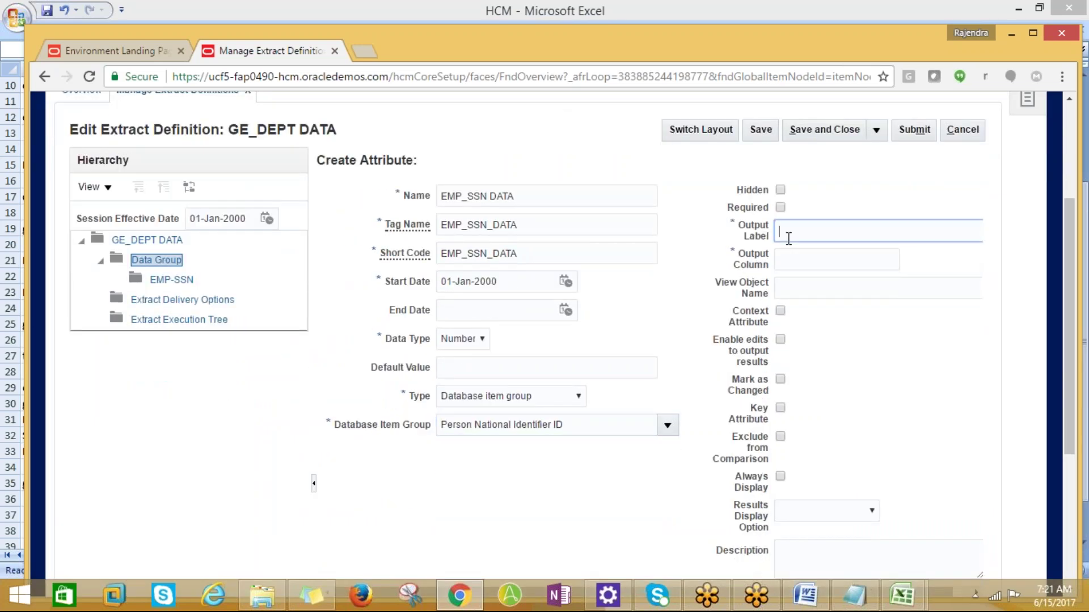
type("EMP SSN")
key("Tab")
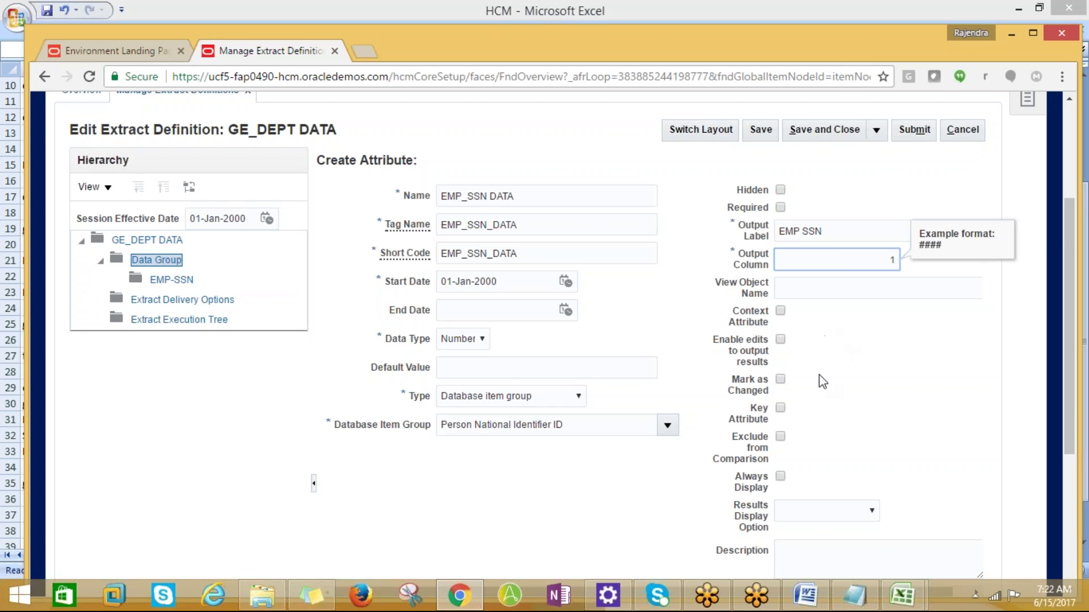
scroll(819, 374, "down", 2)
scroll(820, 381, "down", 3)
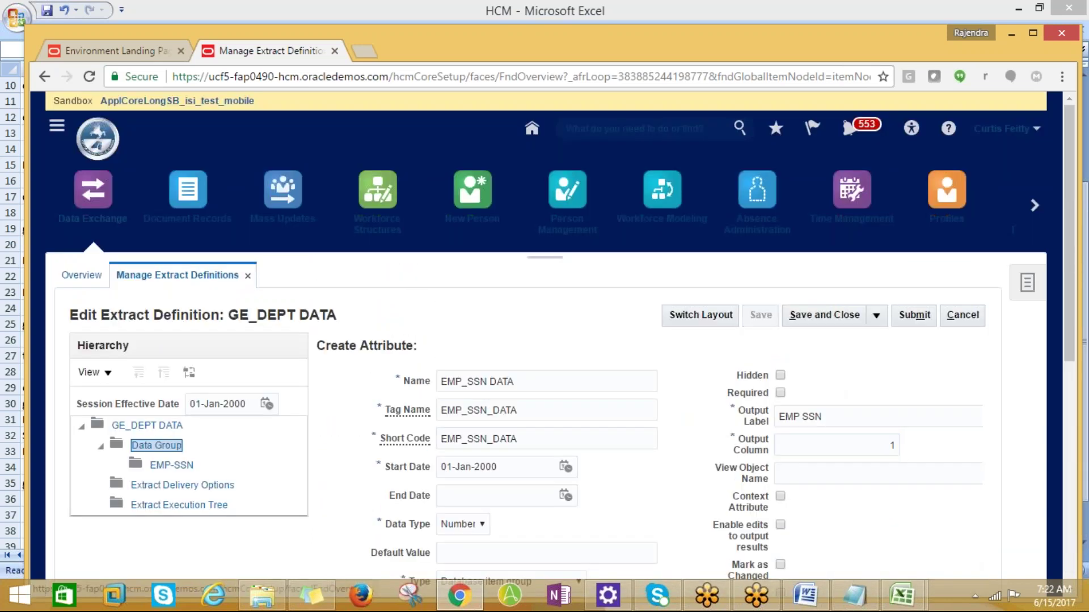
left_click(843, 408)
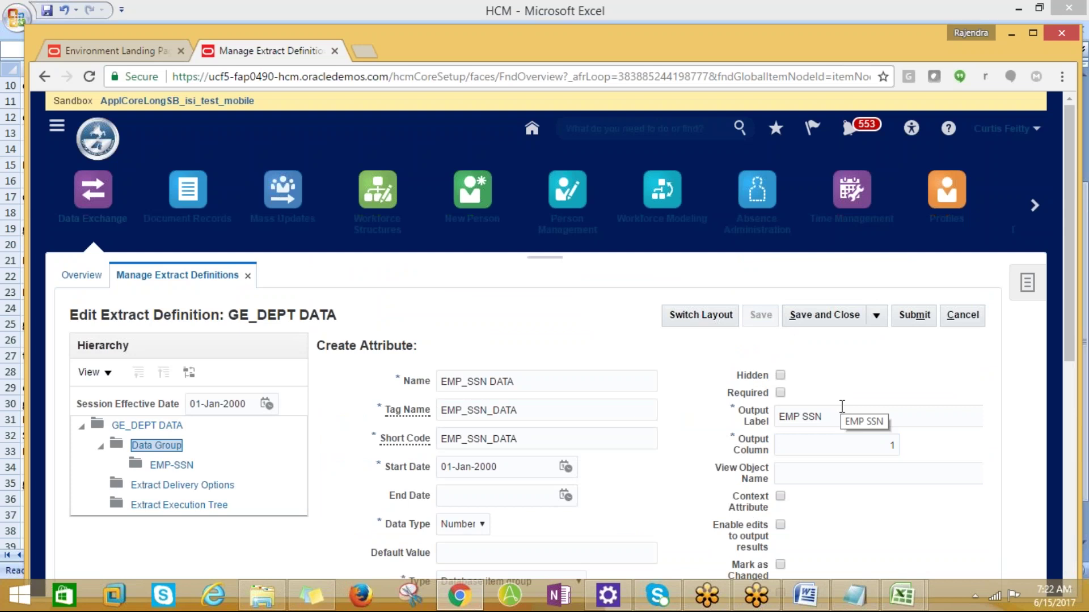
left_click(856, 421)
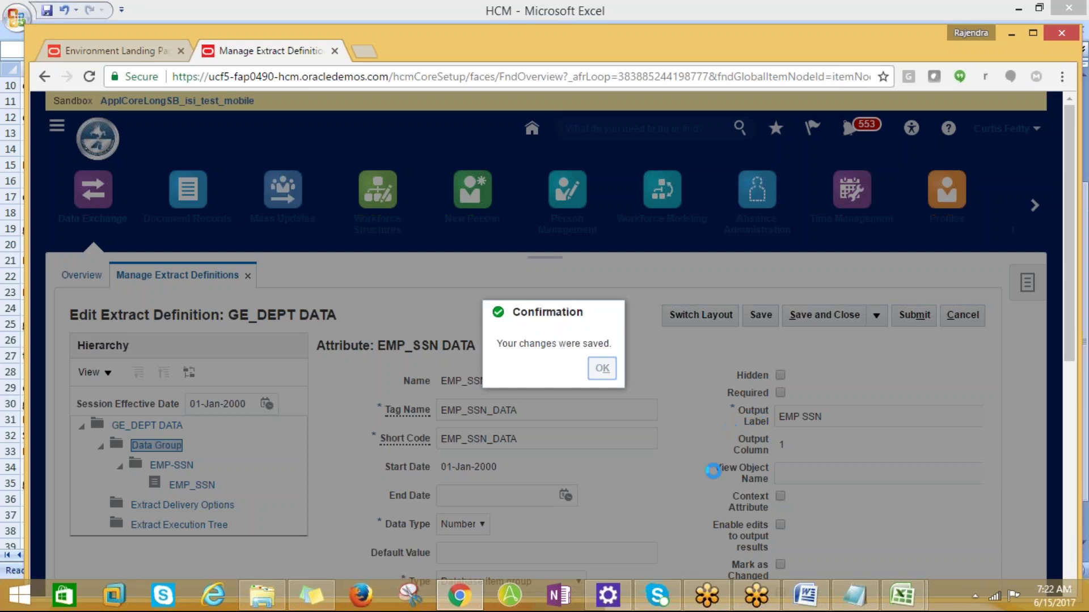
key("Return")
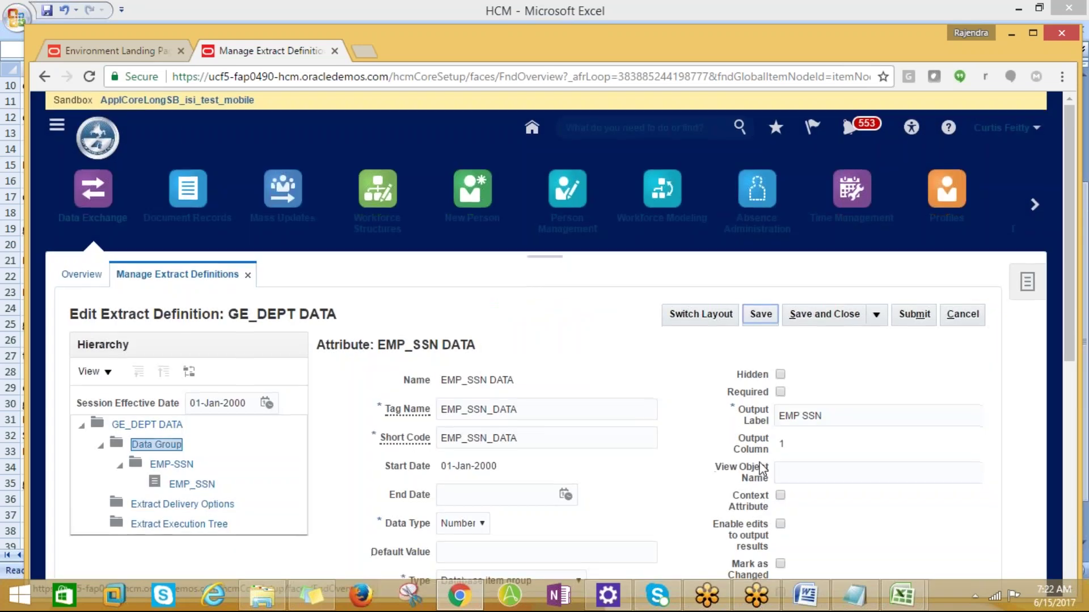
- Review the saved attribute's settings, and compare the user entities and attribute rows planned in the HCM workbook
scroll(762, 469, "down", 2)
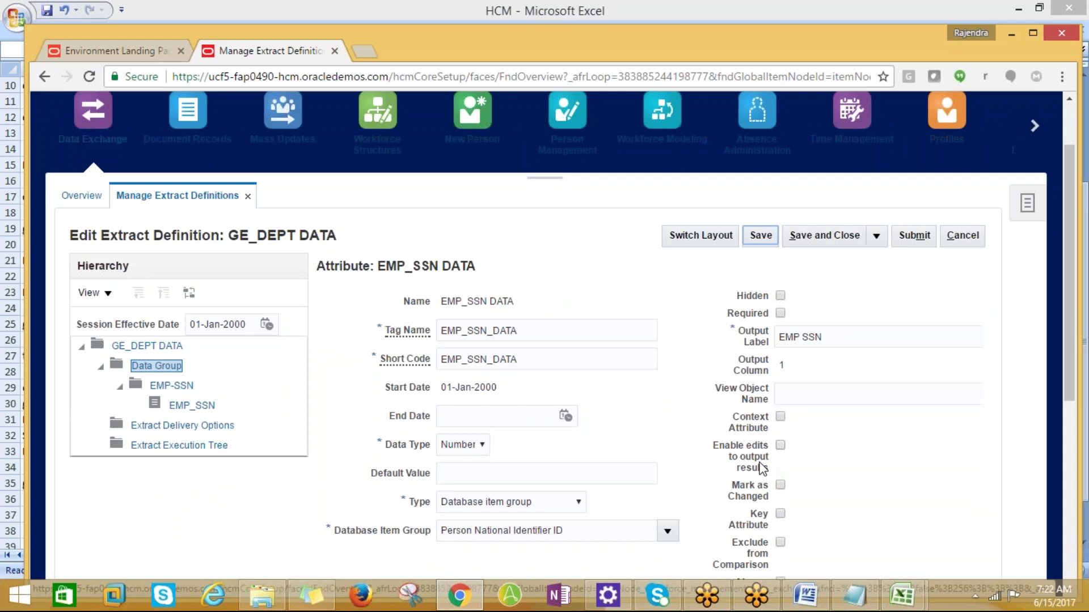
scroll(638, 403, "down", 8)
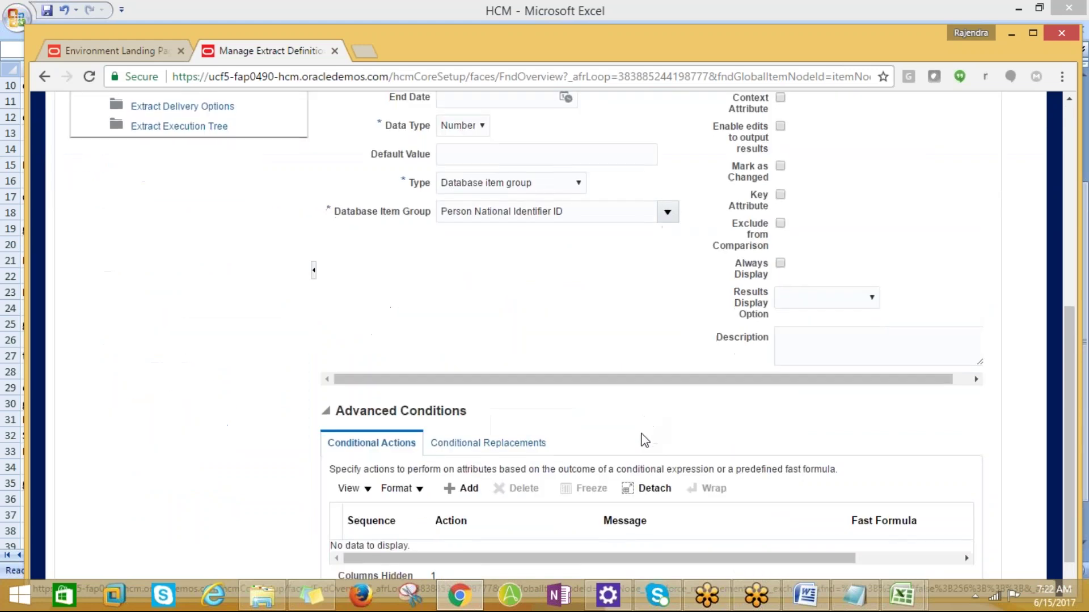
scroll(641, 439, "up", 1)
key("alt+Tab")
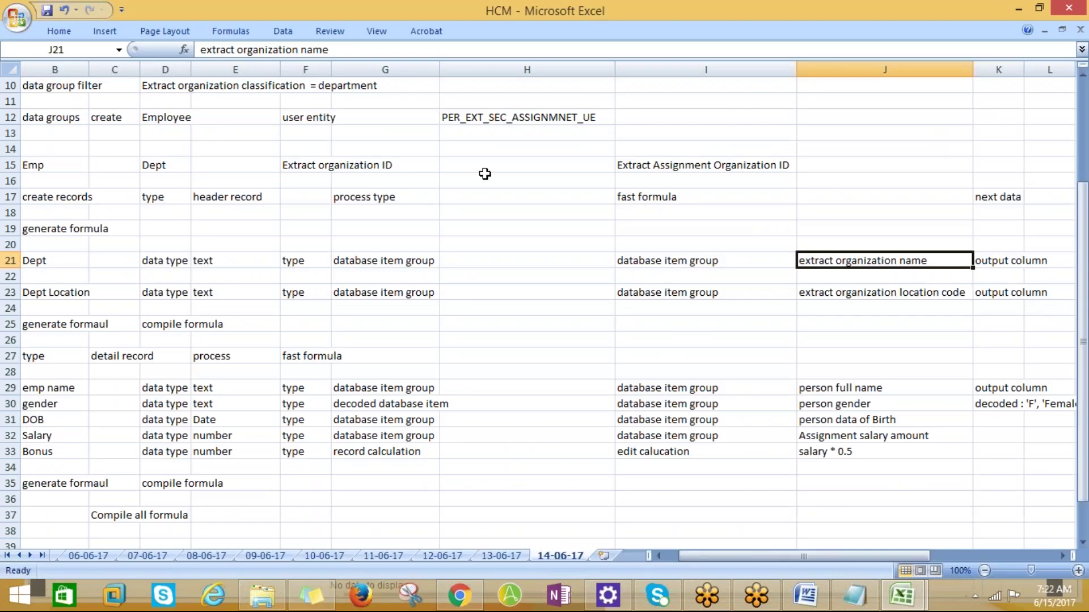
scroll(487, 178, "up", 1)
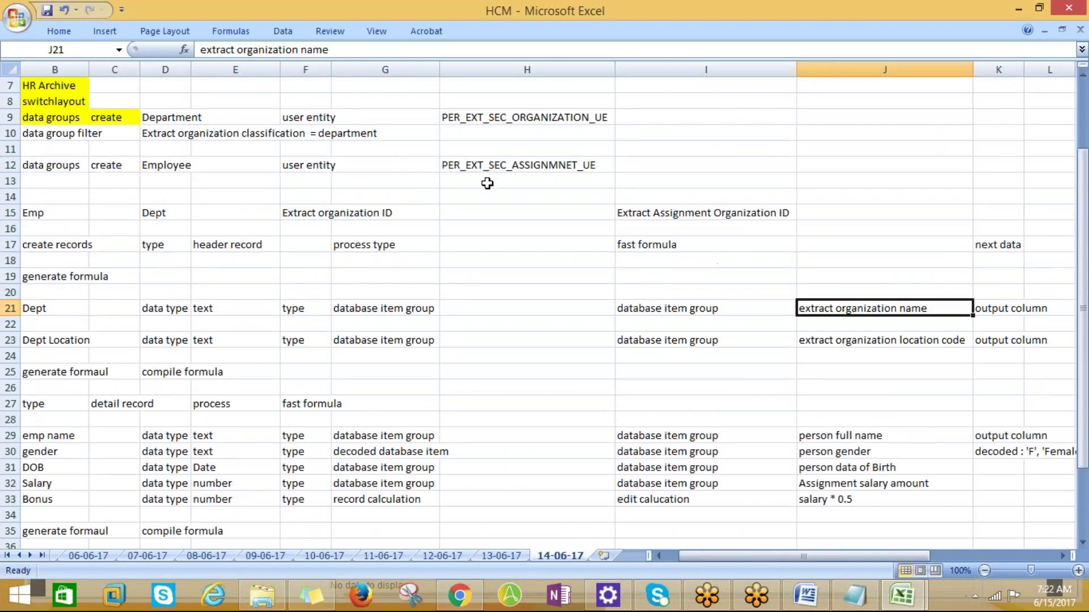
left_click(462, 114)
left_click(463, 166)
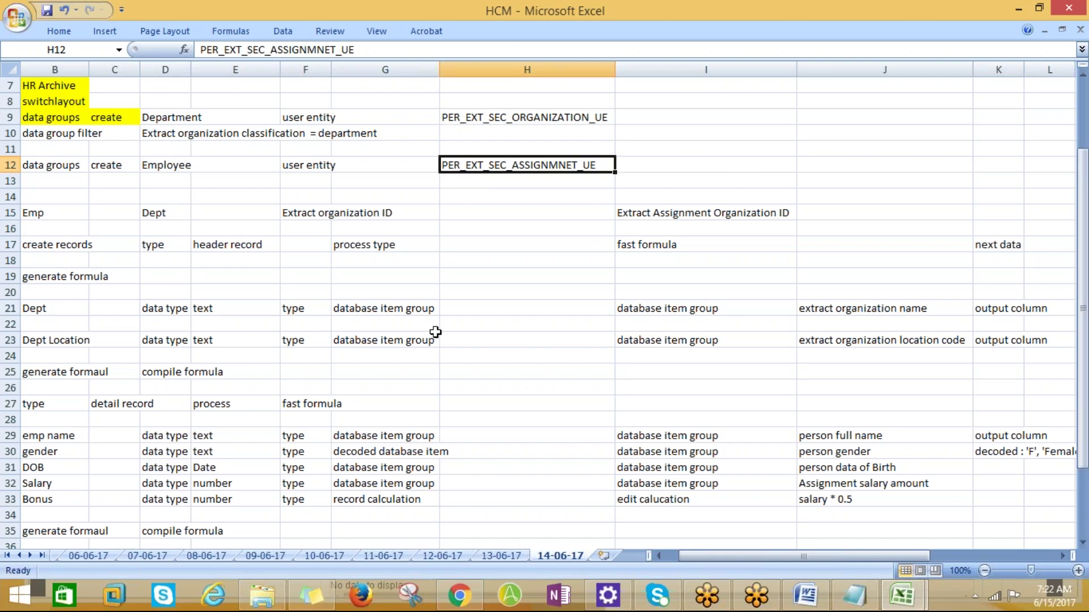
scroll(418, 367, "down", 1)
scroll(418, 368, "down", 2)
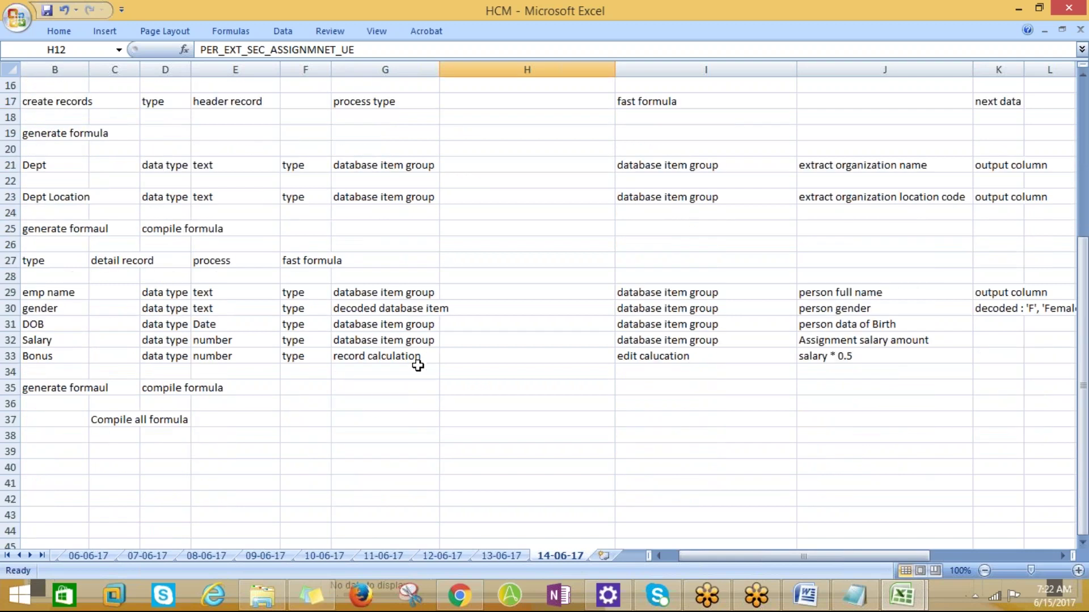
- Return to the extract definition, save the EMP_SSN DATA attribute and start creating another one
key("alt+Tab")
scroll(581, 414, "up", 5)
scroll(581, 414, "down", 7)
scroll(581, 414, "up", 2)
scroll(784, 233, "up", 4)
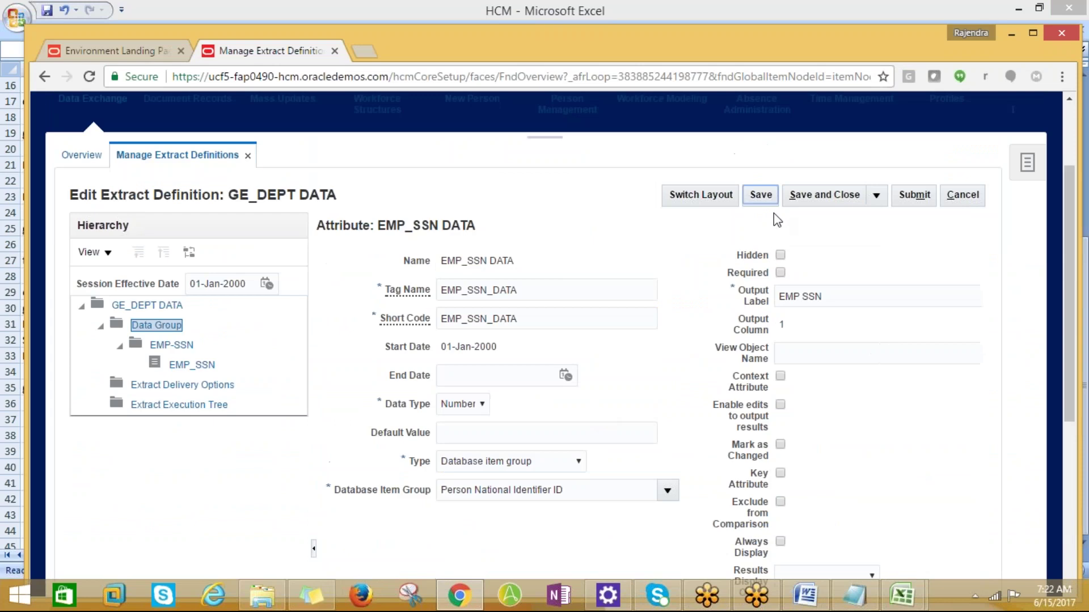
left_click(761, 195)
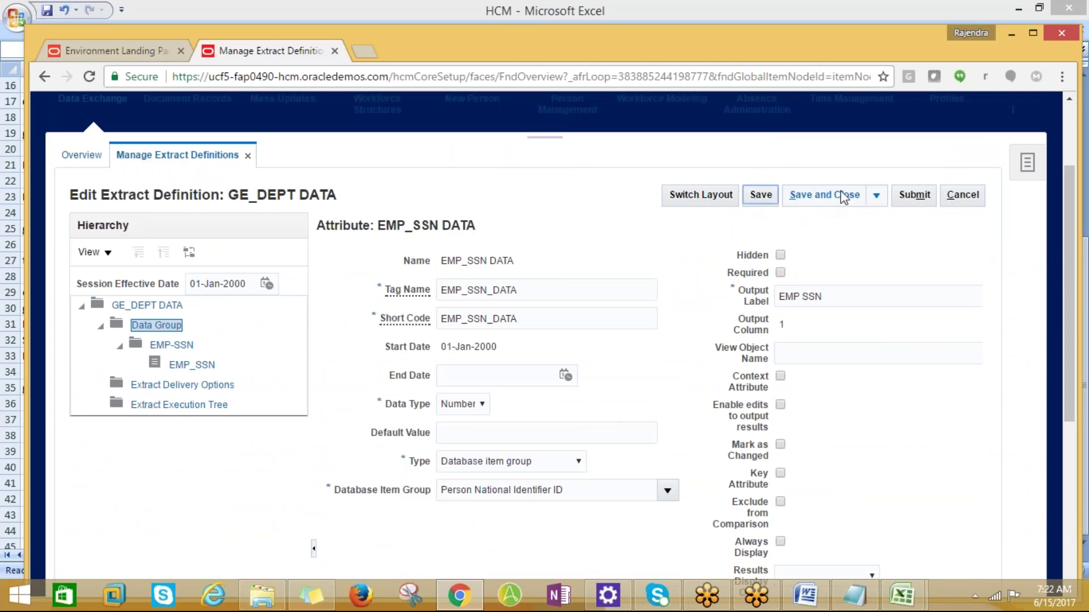
left_click(876, 196)
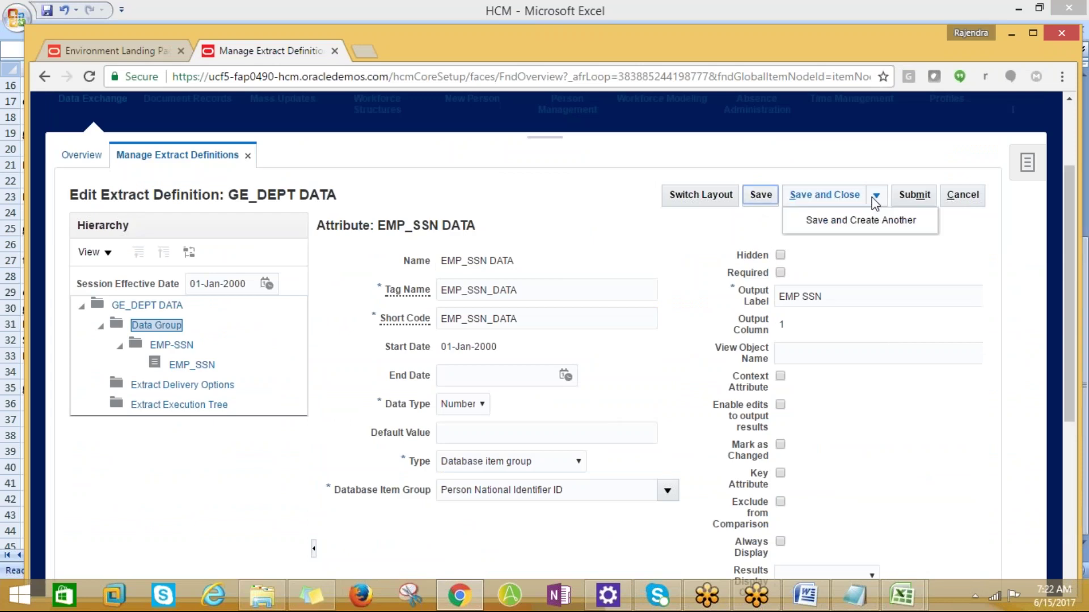
left_click(848, 221)
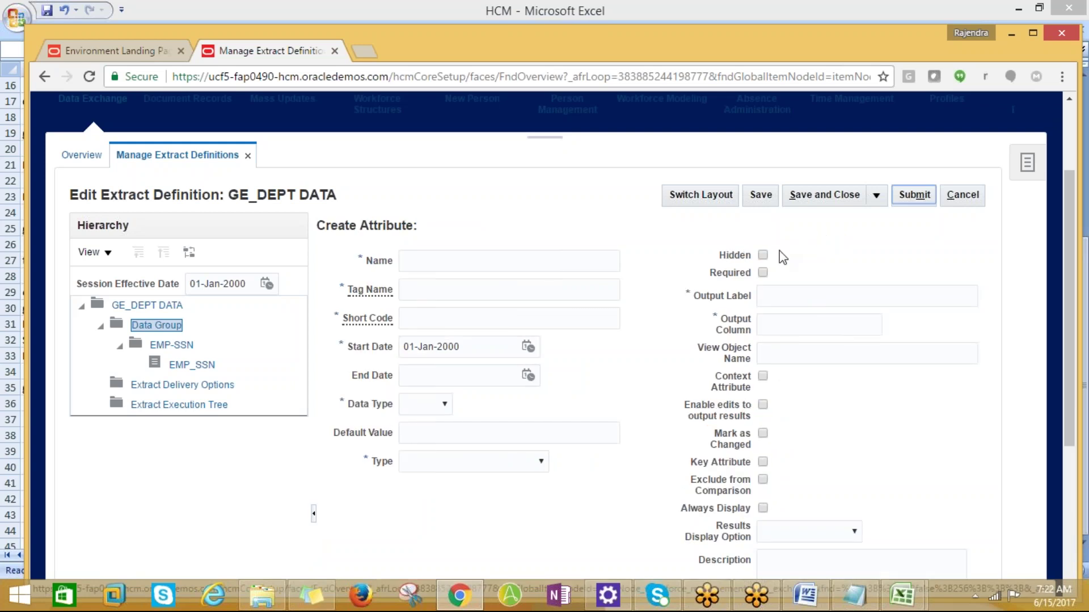
- Name the new attribute EMP_SSN_INFO
left_click(454, 265)
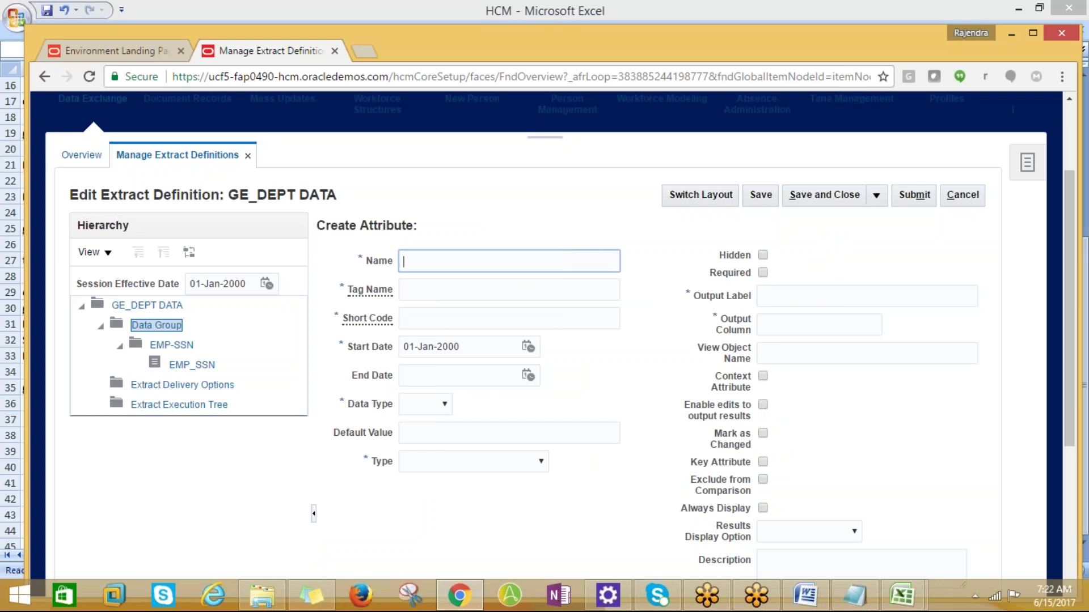
type("E")
type("MP")
type("_SSN")
type("_DA")
type("TA")
key("BackSpace")
key("BackSpace")
key("BackSpace")
type("INFO")
- Copy the attribute name EMP_SSN_INFO into its tag name and short code
left_click_drag(485, 262, 388, 271)
key("ctrl+c")
left_click(432, 289)
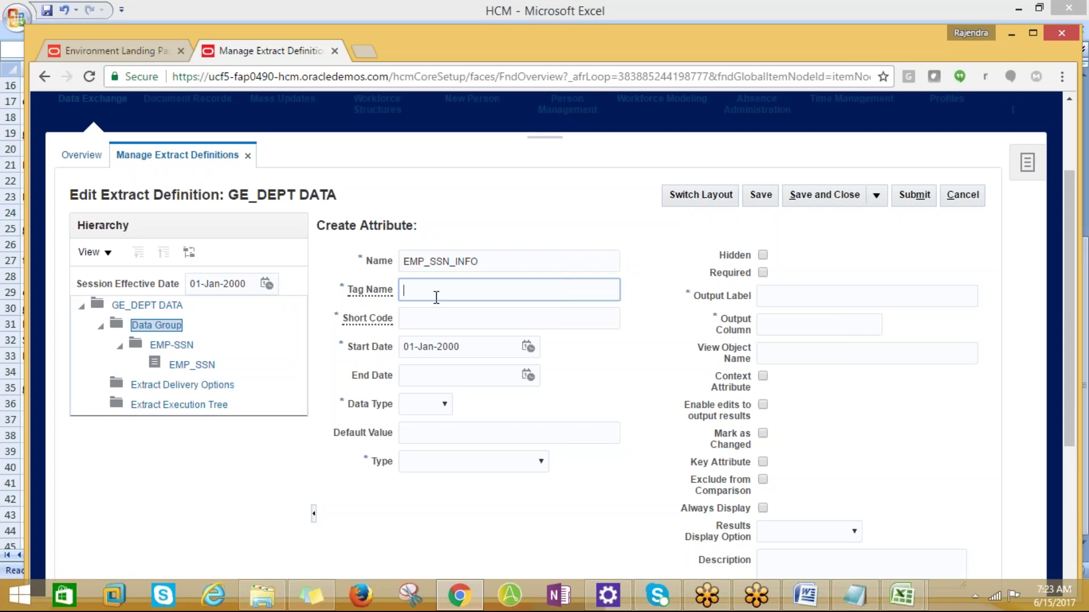
key("ctrl+v")
left_click(424, 321)
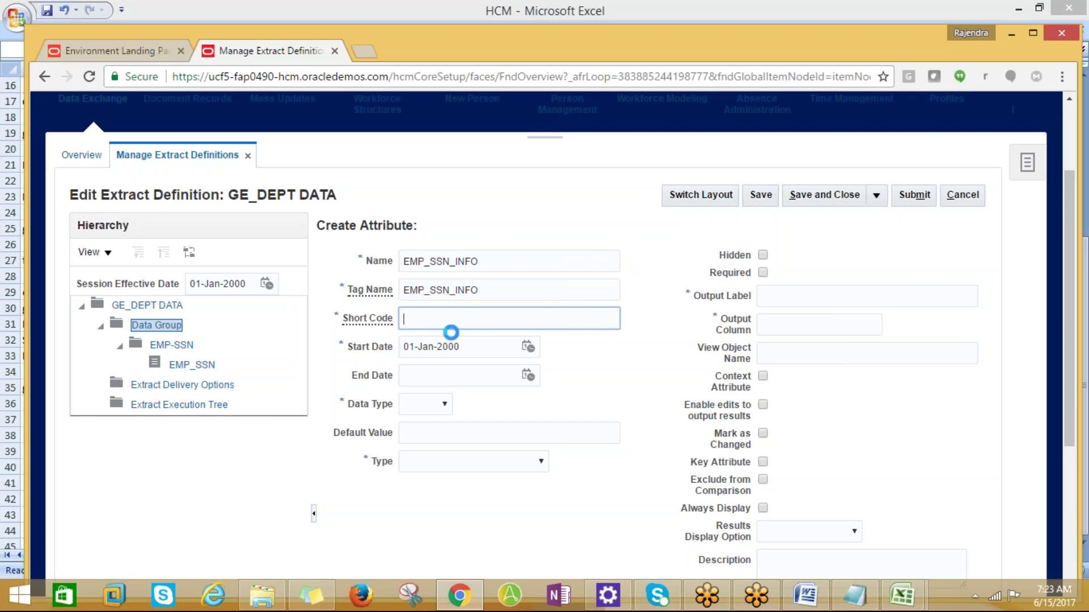
key("ctrl+v")
- Set the EMP_SSN_INFO attribute's data type to Date and its type to Database item group
left_click(442, 405)
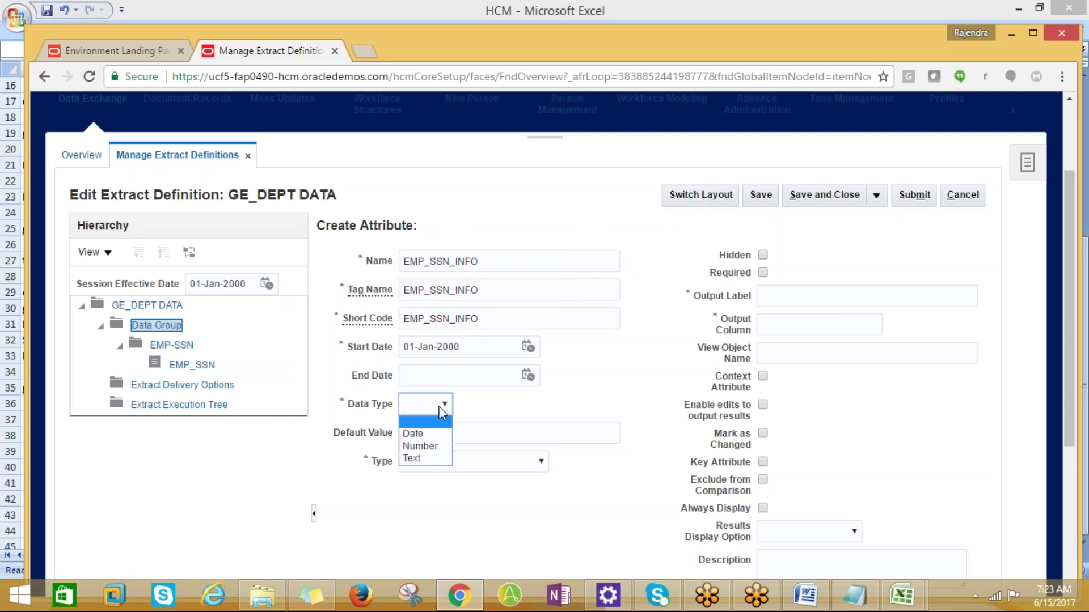
left_click(415, 447)
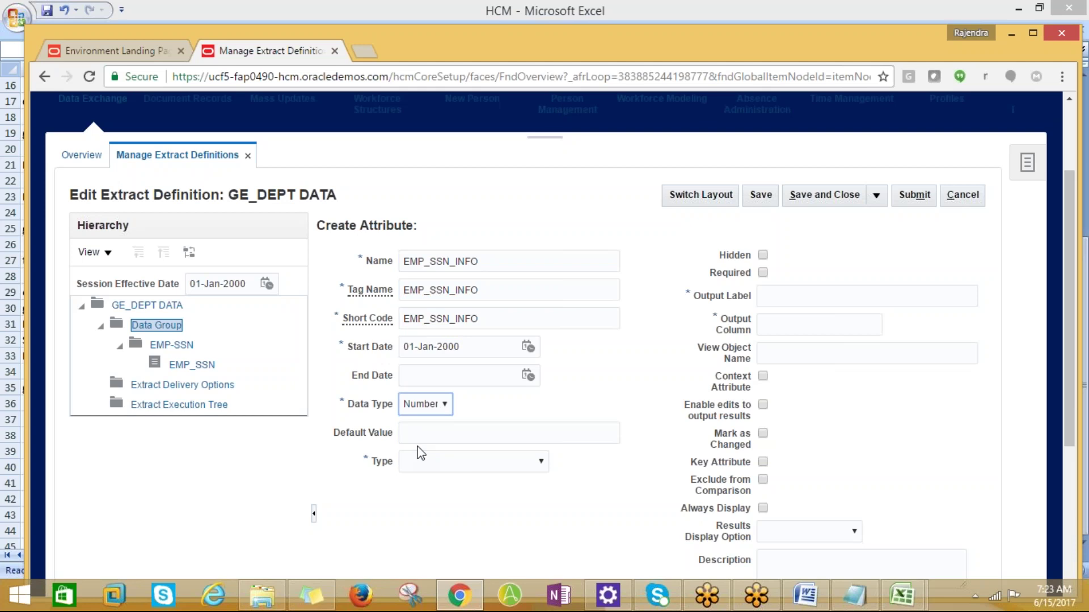
left_click(445, 404)
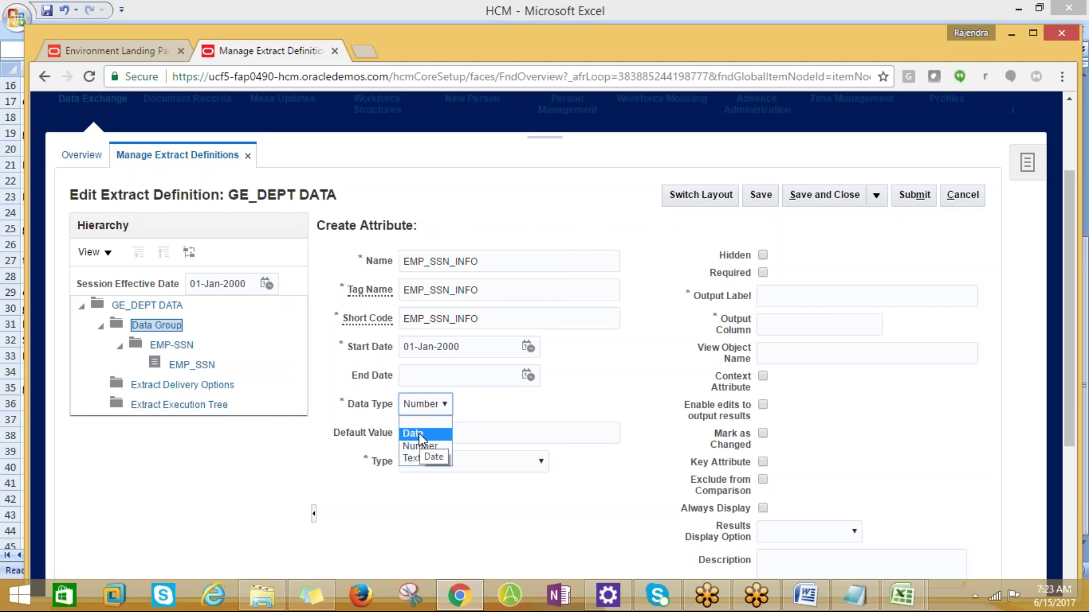
left_click(417, 433)
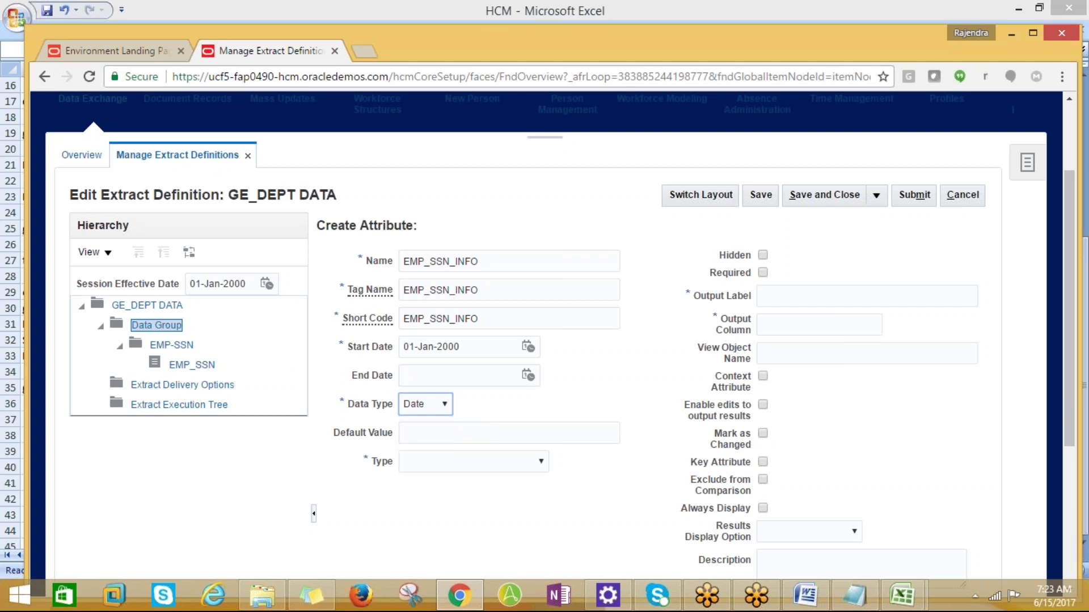
left_click(538, 462)
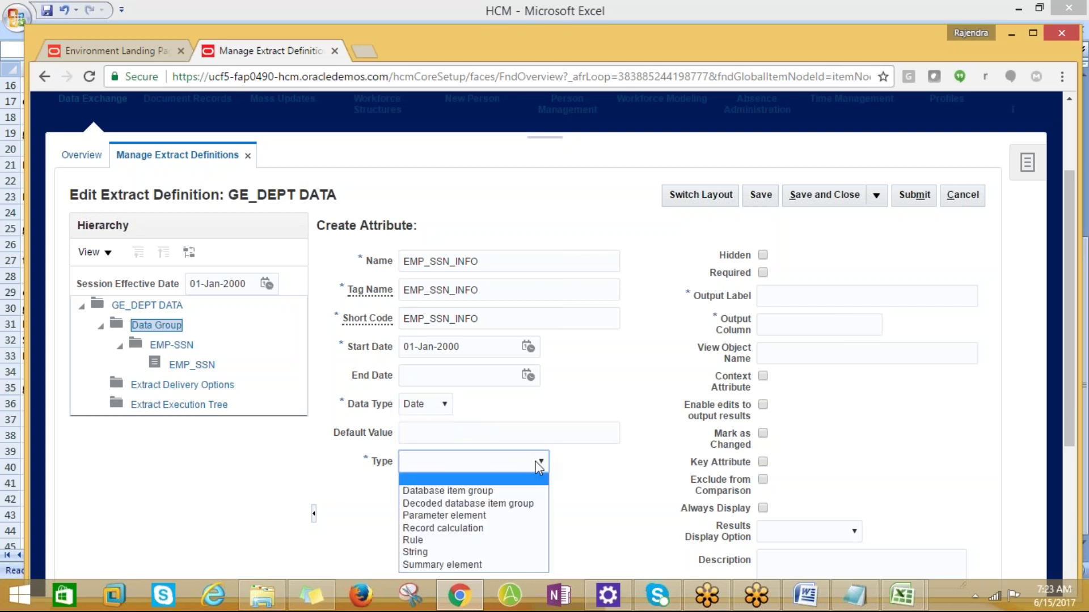
left_click(492, 491)
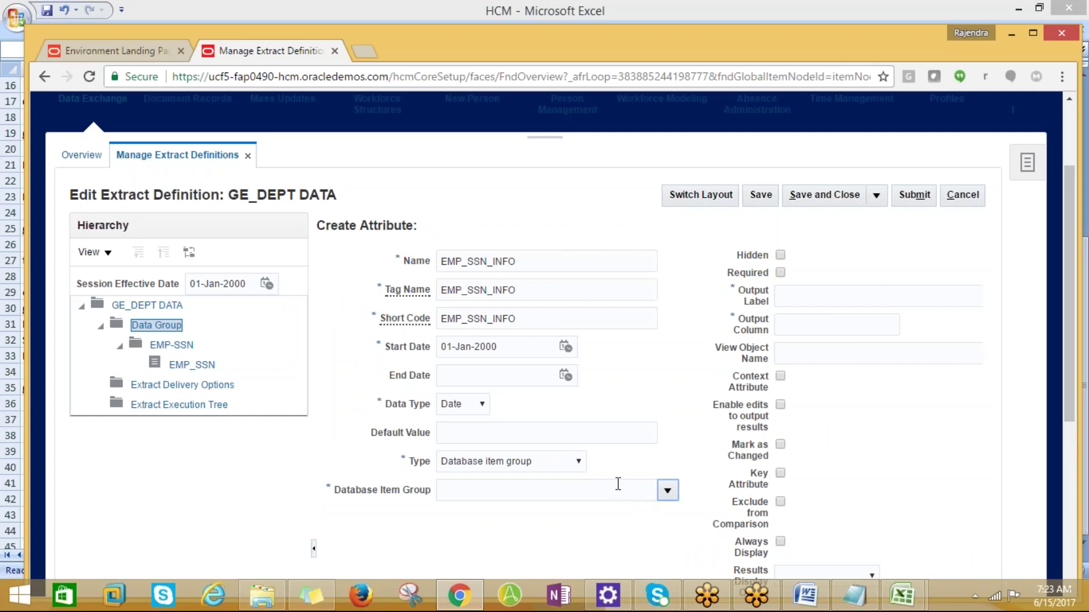
- Search the database item groups for PER%, and check the planned entities and item groups in the HCM workbook
left_click(666, 452)
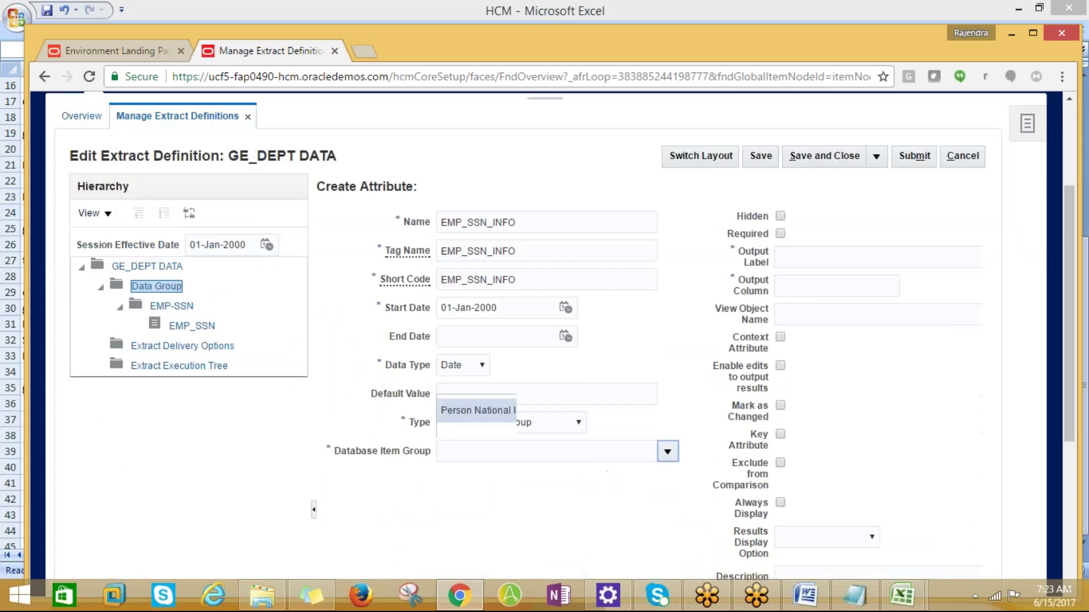
left_click(459, 425)
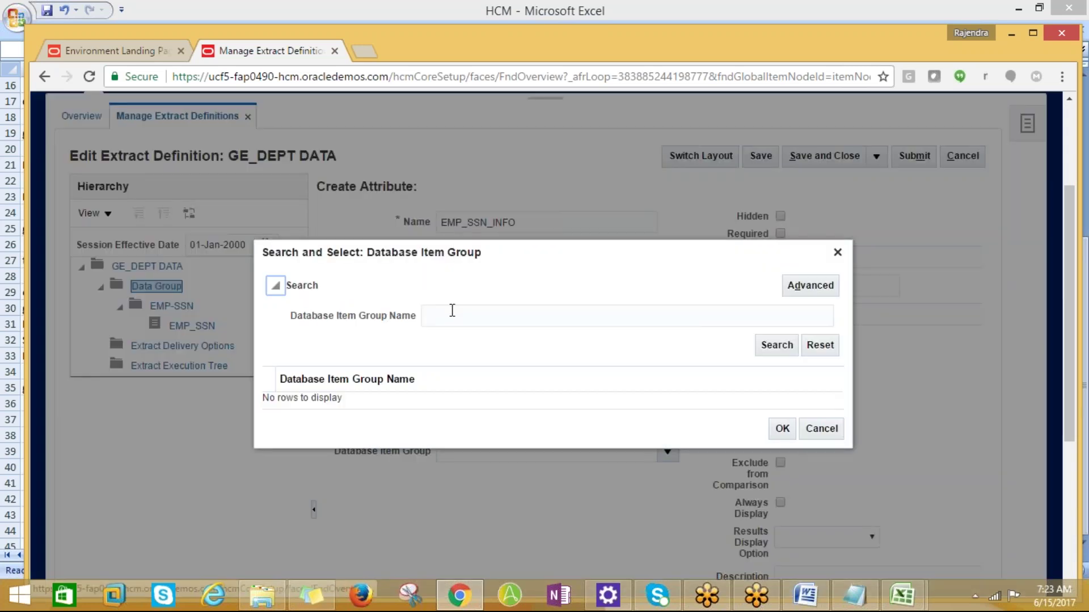
left_click(452, 310)
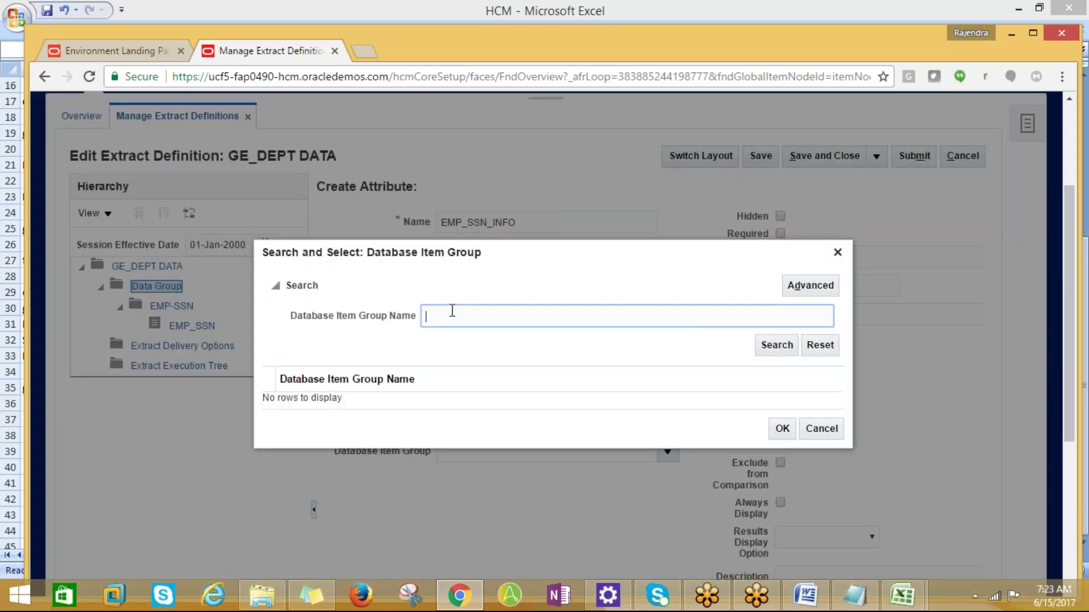
type("PER%")
left_click(776, 345)
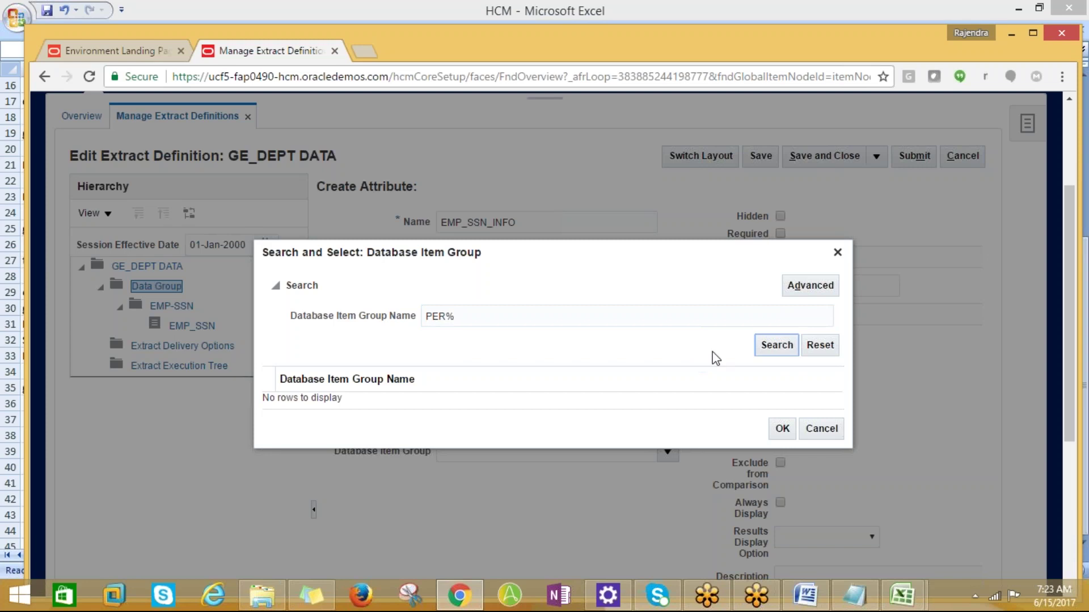
key("alt+Tab")
scroll(908, 226, "up", 3)
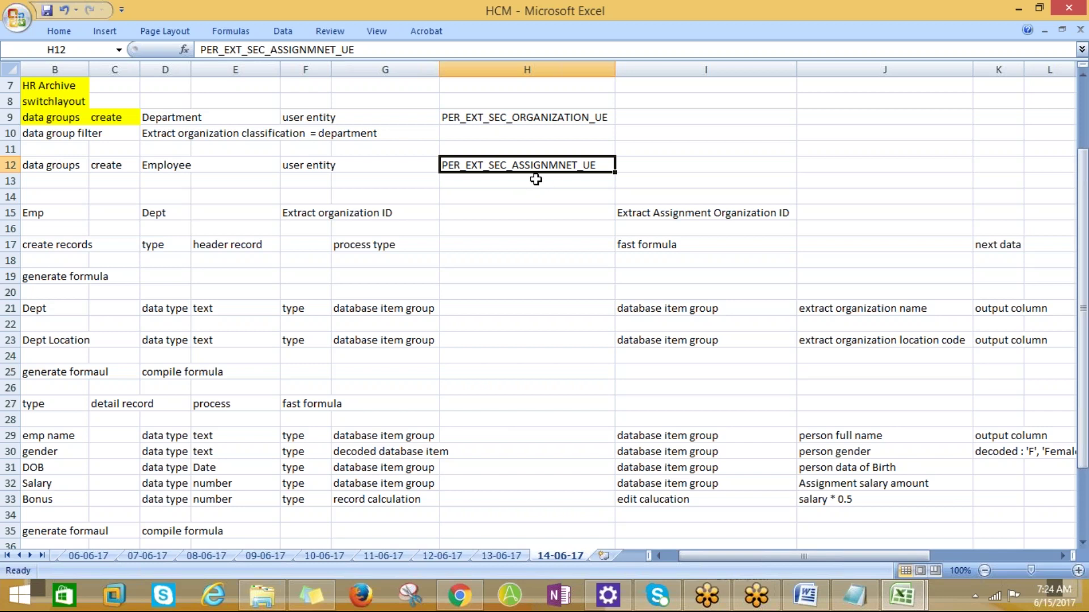
key("alt+Tab")
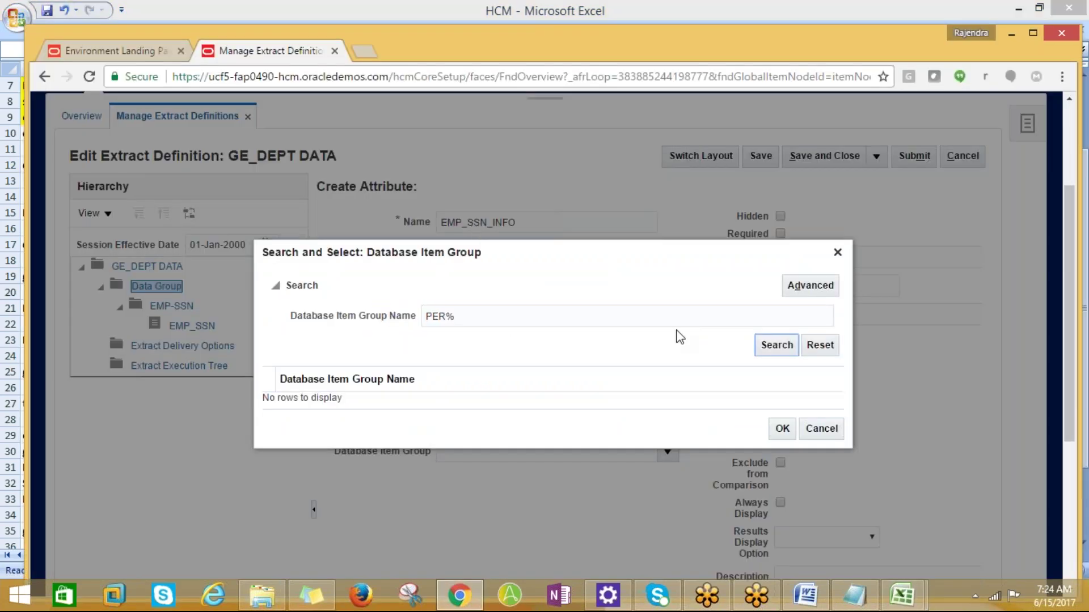
- Search the database item groups for Per% and assign Person National Identifier Issue Date to the attribute
left_click(441, 317)
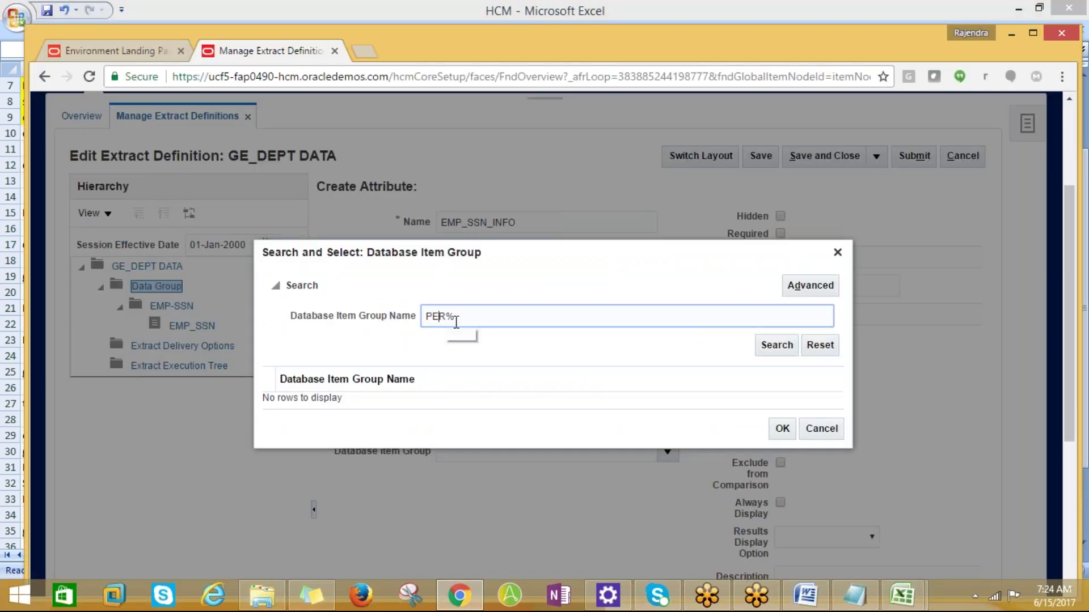
key("BackSpace")
key("BackSpace")
type("ER")
key("BackSpace")
key("BackSpace")
type("er")
left_click(775, 345)
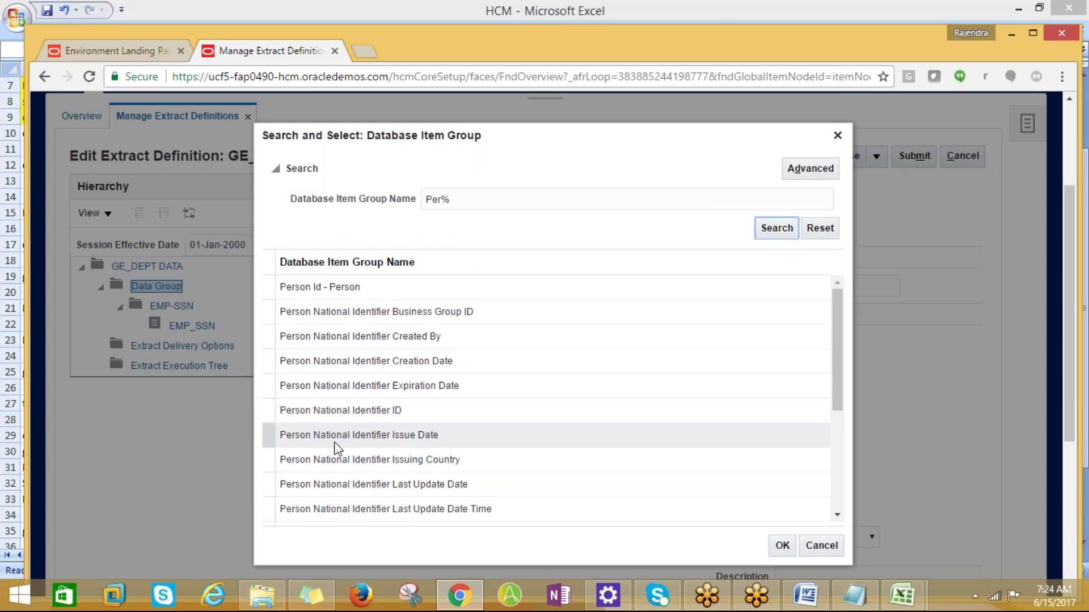
left_click(403, 436)
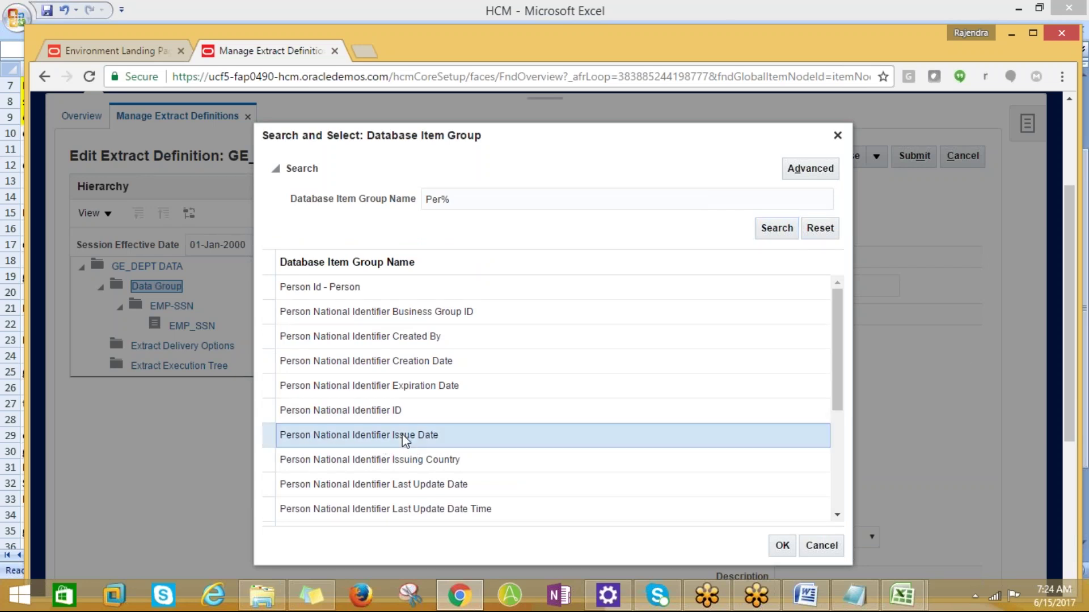
left_click(783, 544)
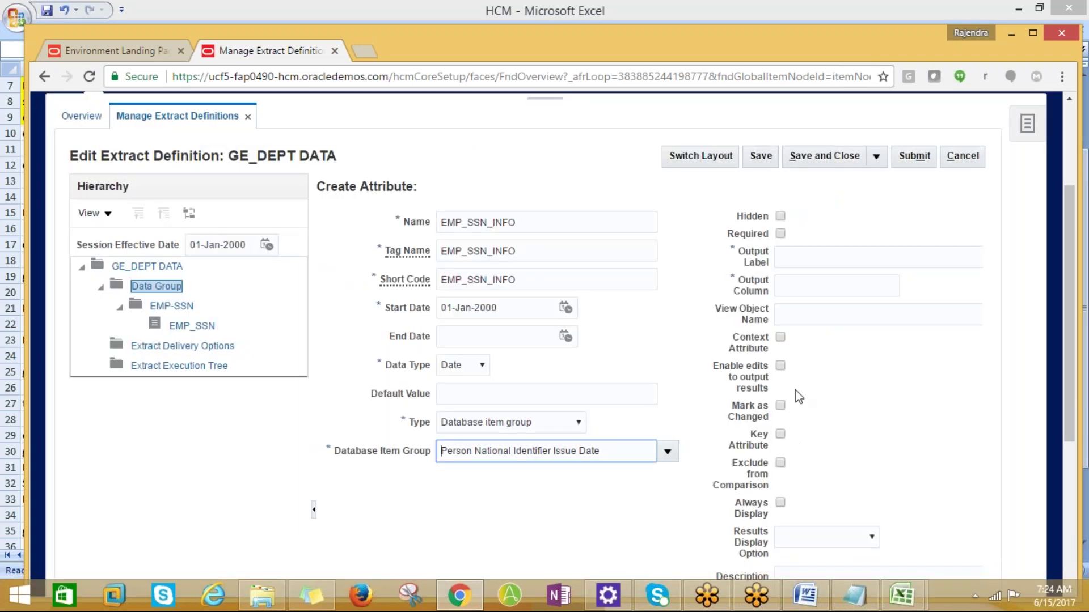
- Set the attribute's output label to EMP SSN DATA and output column to 2, and save the attribute
left_click(794, 258)
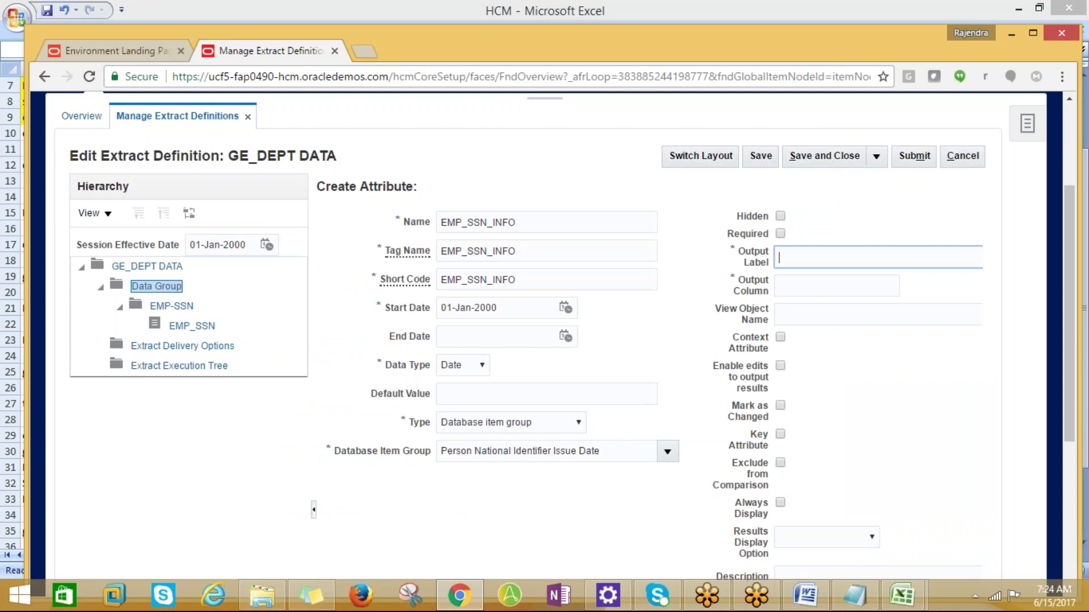
type("EMP SSN DATA")
left_click(815, 287)
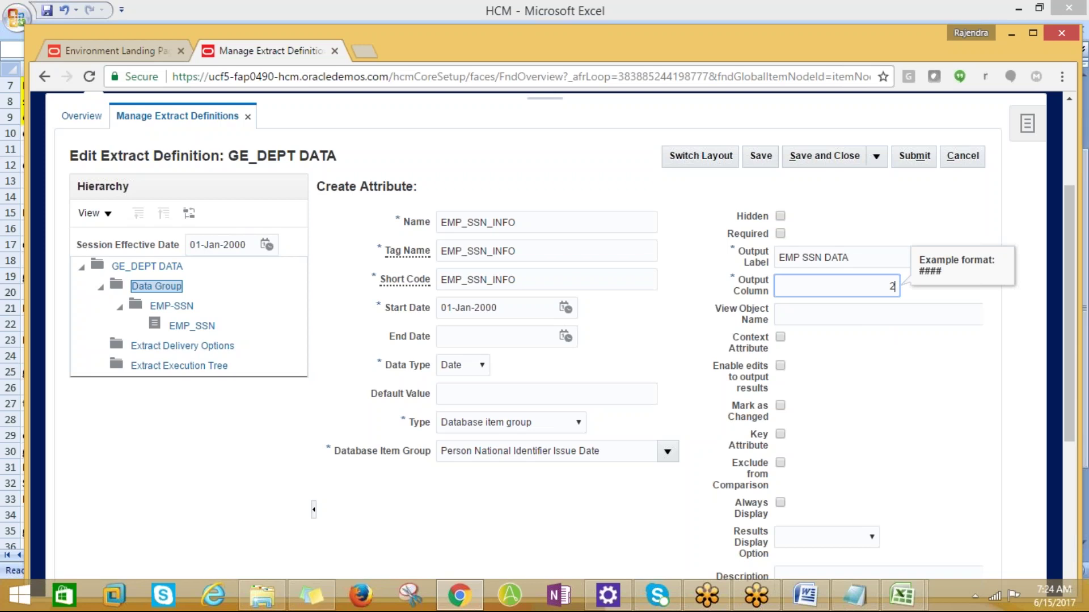
left_click(861, 259)
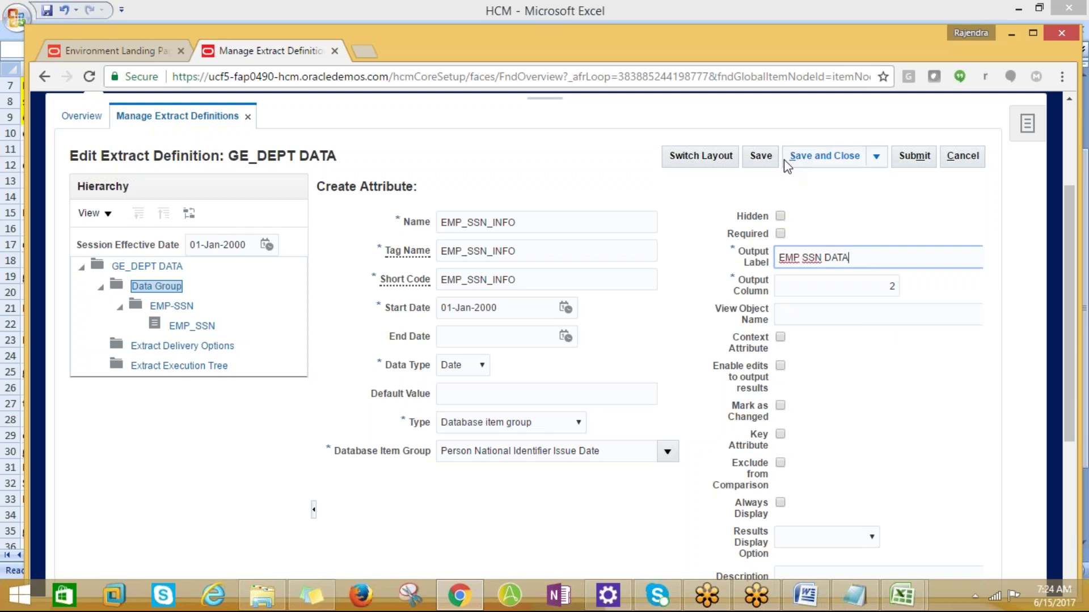
left_click(760, 155)
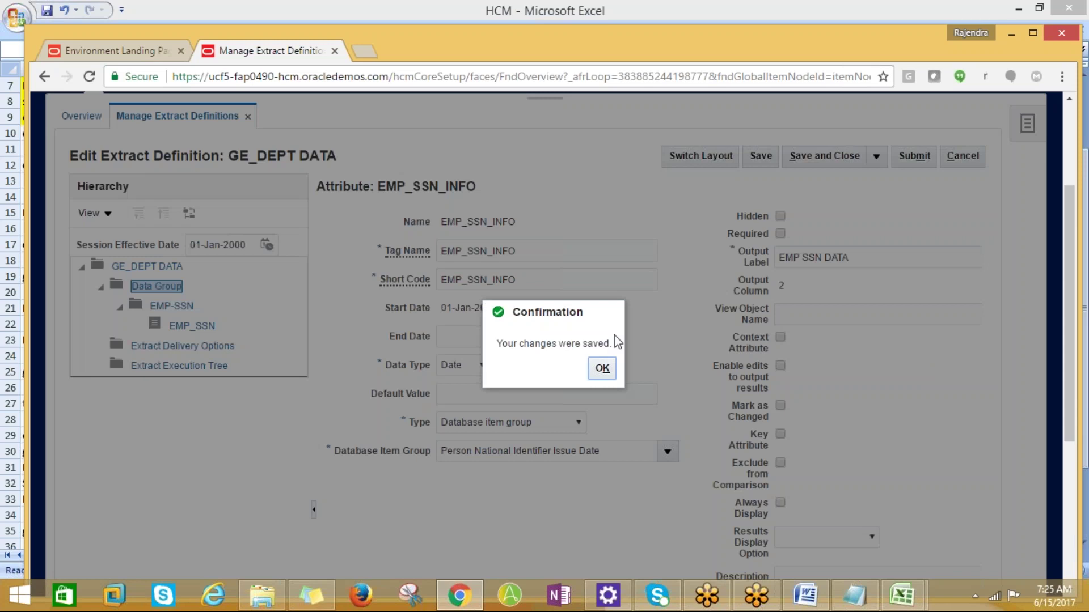
left_click(602, 369)
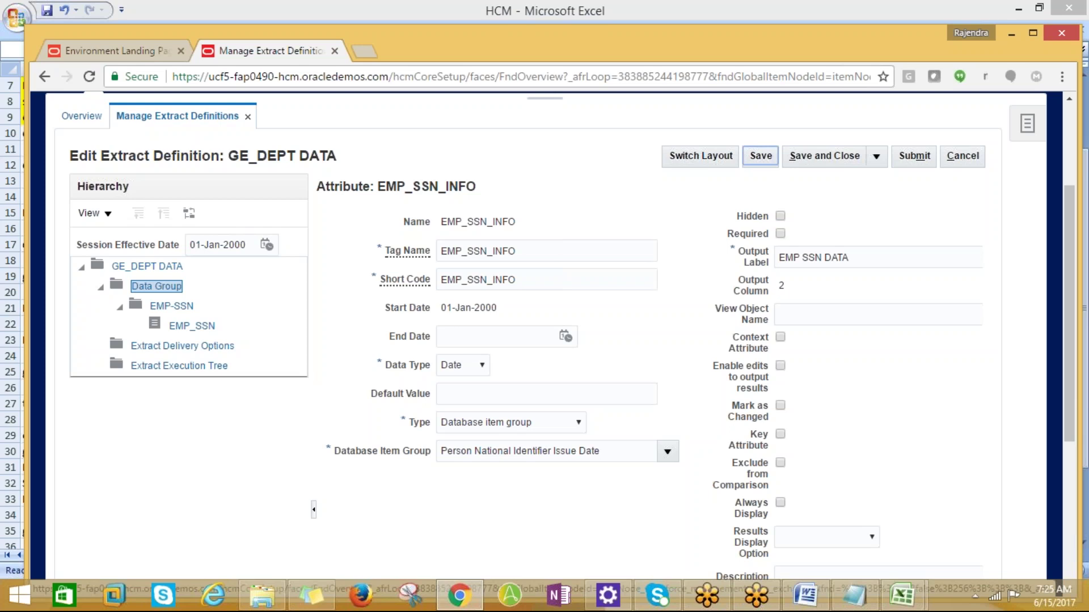
- Search the database item groups for Per% again and review the available Person National Identifier items without changing the selection
left_click(666, 453)
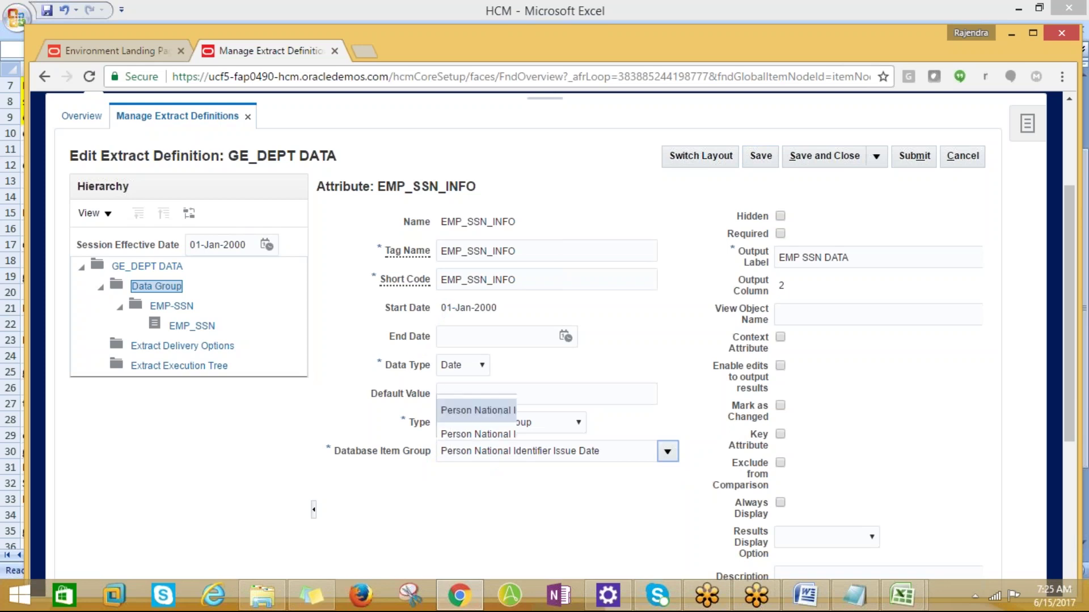
left_click(469, 426)
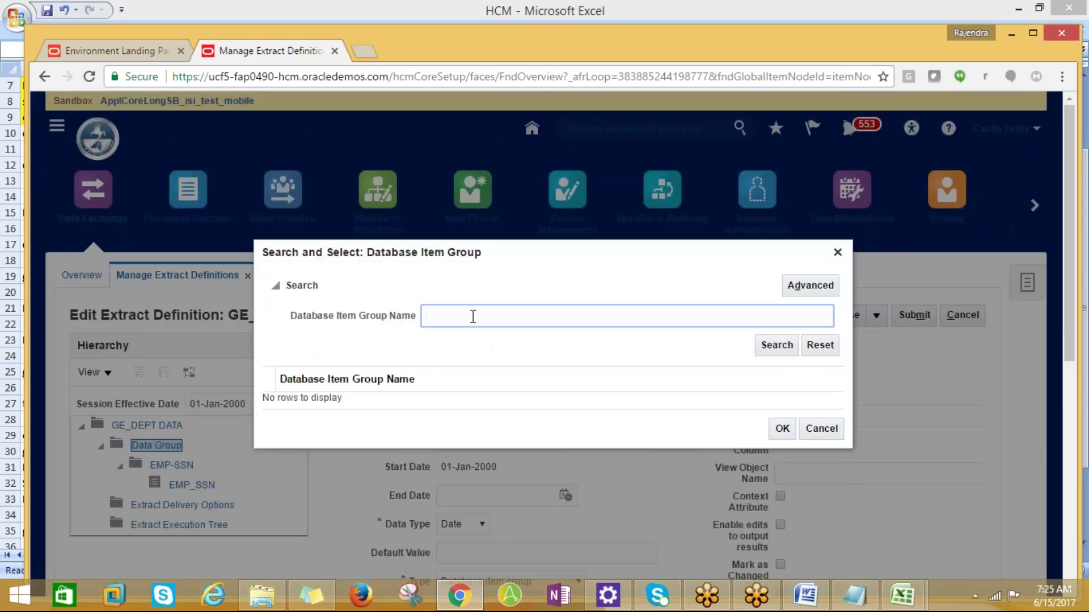
type("Per%")
key("Tab")
key("Return")
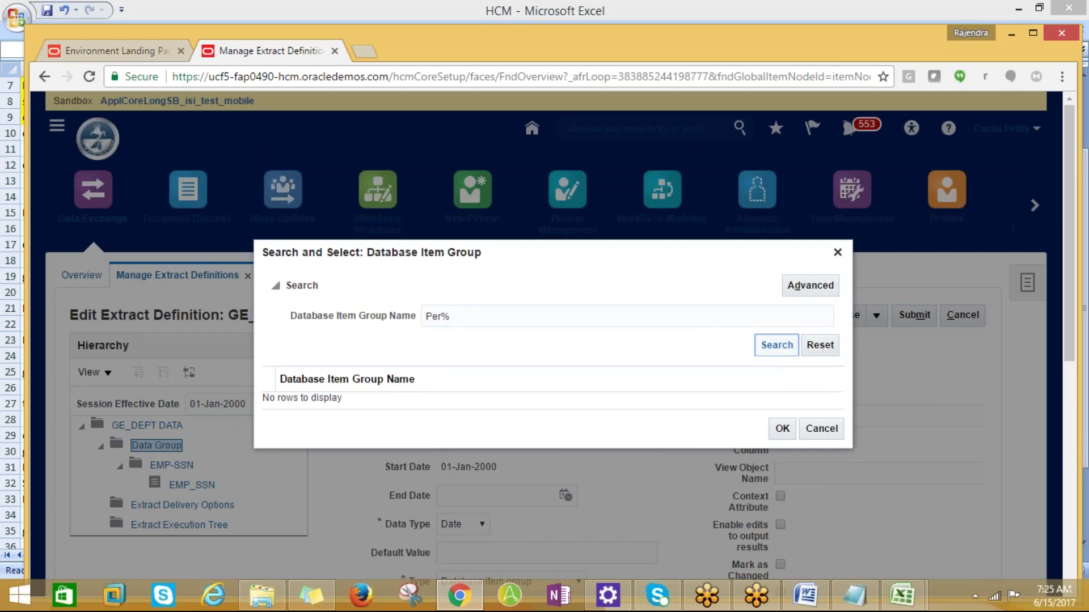
left_click(774, 349)
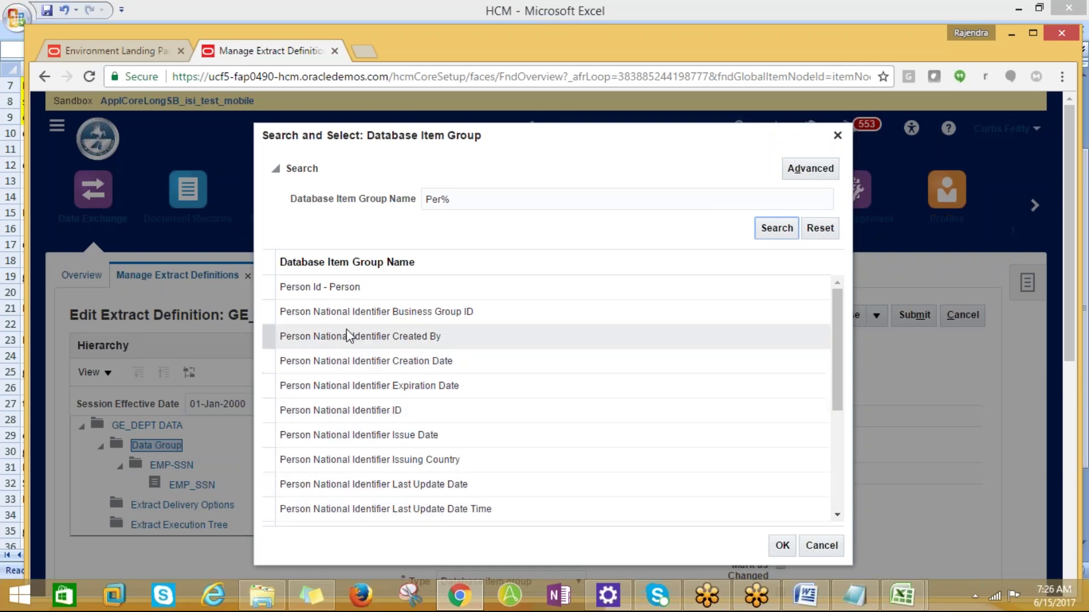
left_click_drag(839, 381, 832, 473)
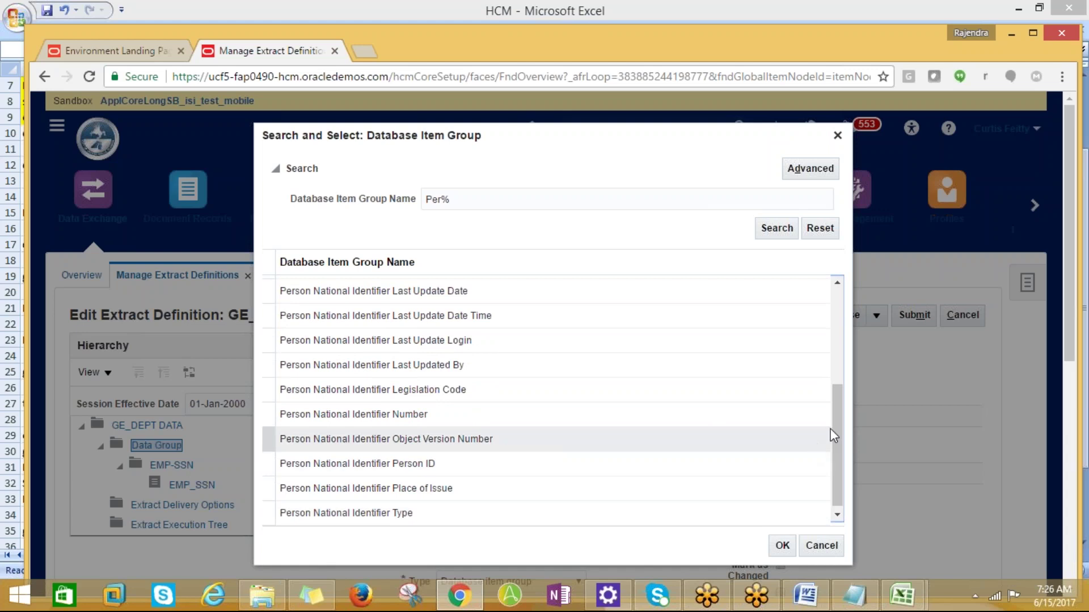
left_click_drag(839, 427, 841, 408)
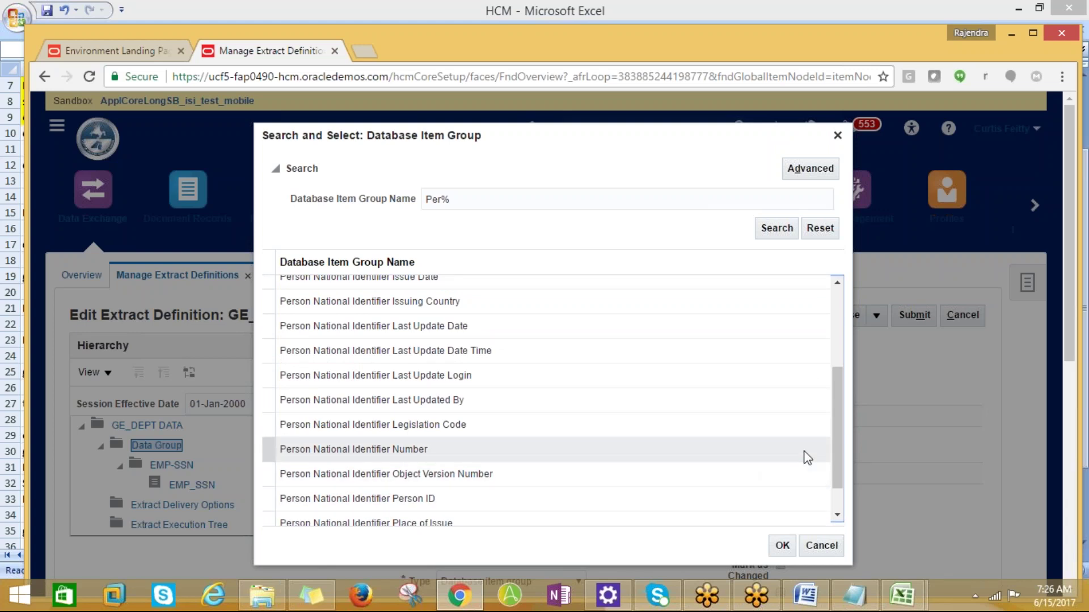
scroll(823, 465, "down", 1)
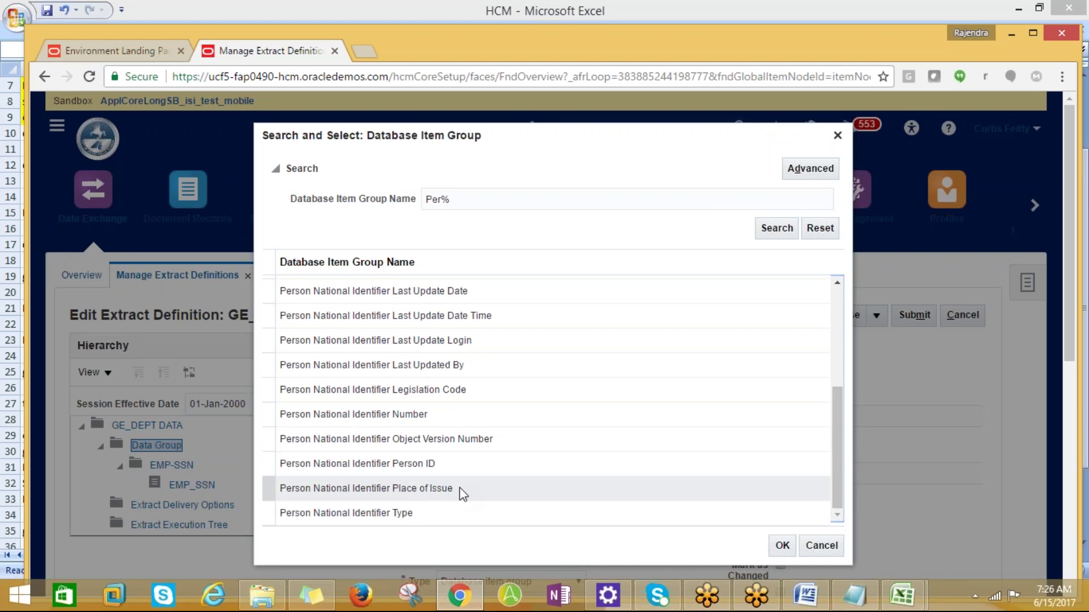
left_click(812, 544)
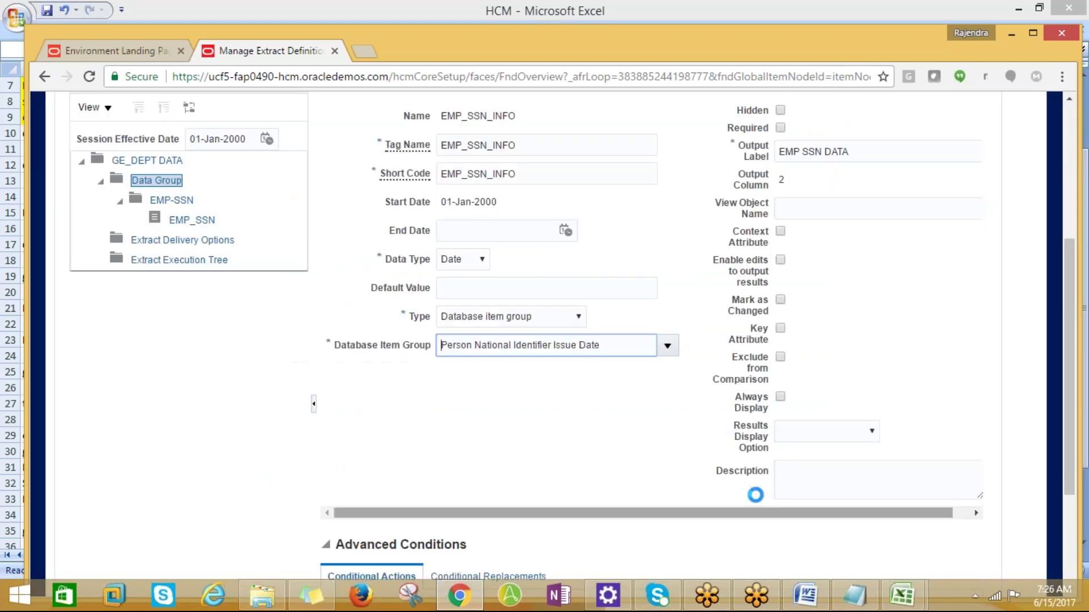
- Try to submit the GE_DEPT DATA extract definition, and return to the extract definitions search page
scroll(753, 486, "up", 5)
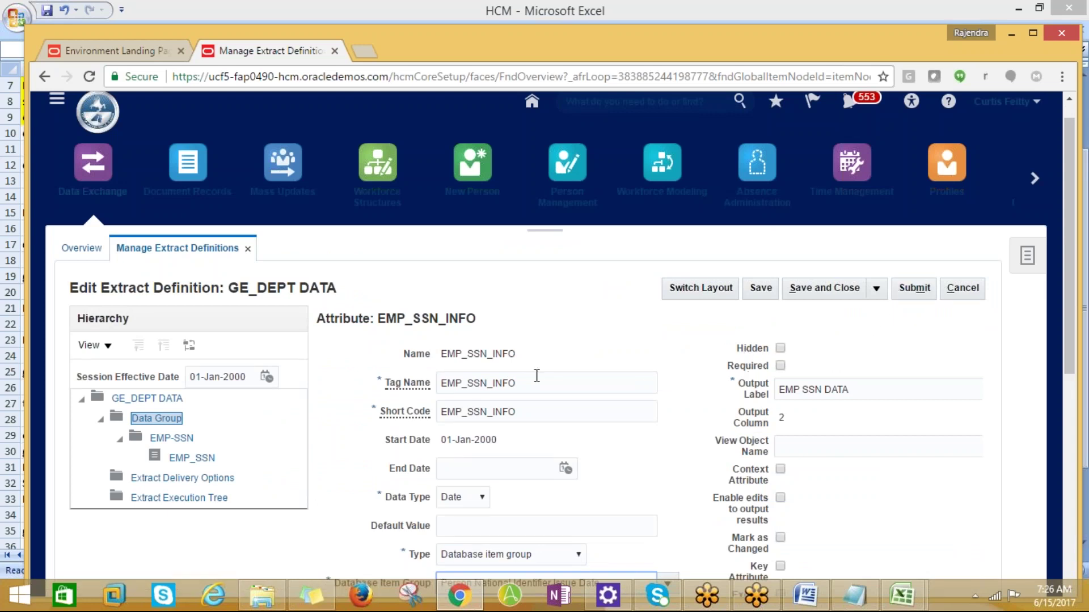
left_click(914, 293)
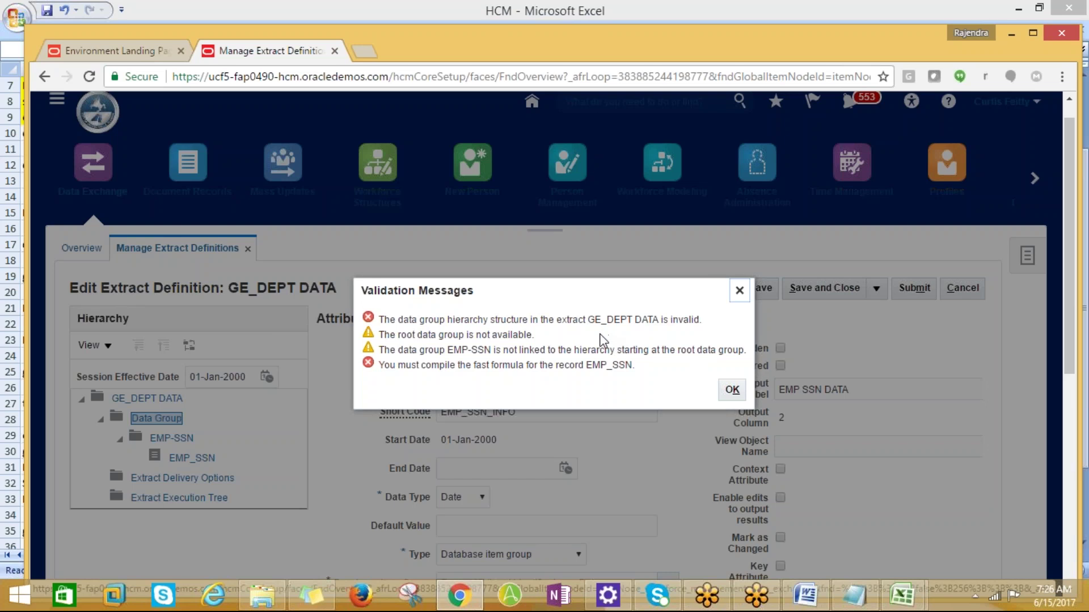
left_click(733, 390)
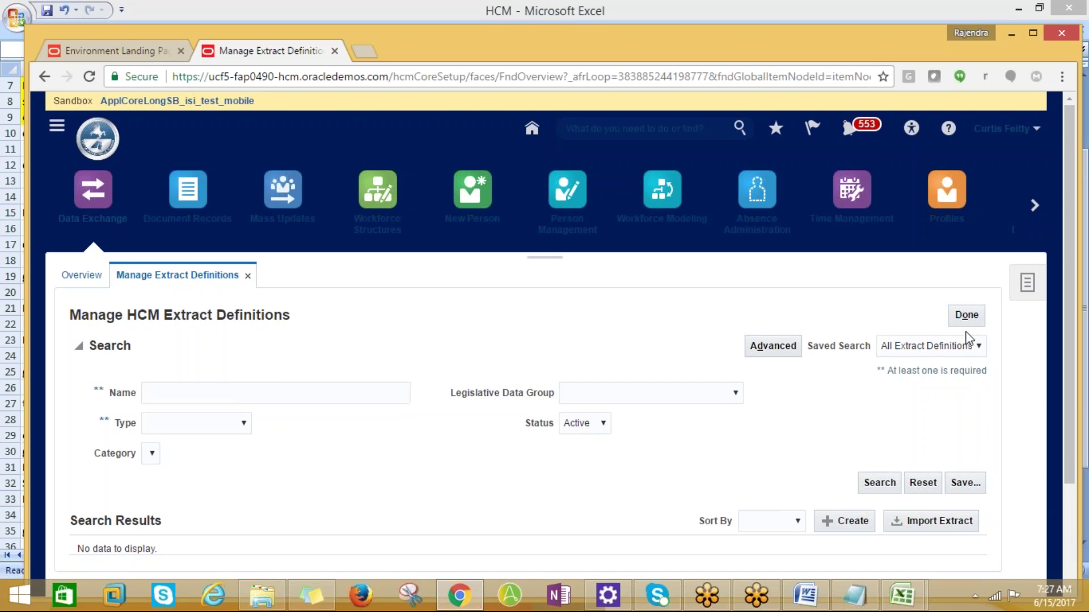
- Search the extract definitions by name for GE% and review the listed definitions
left_click(204, 391)
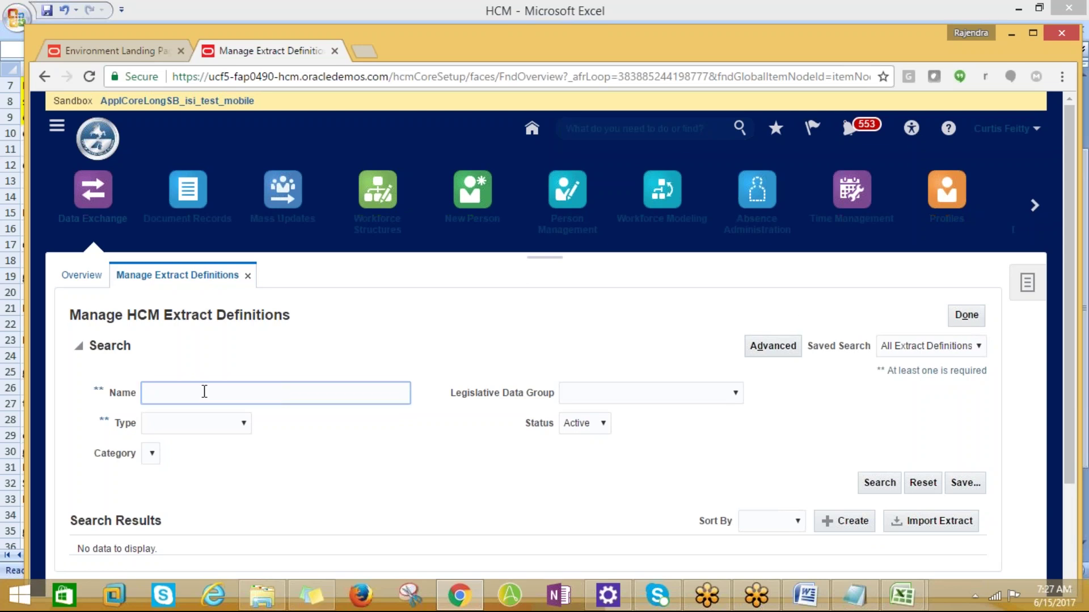
type("GE%")
left_click(879, 493)
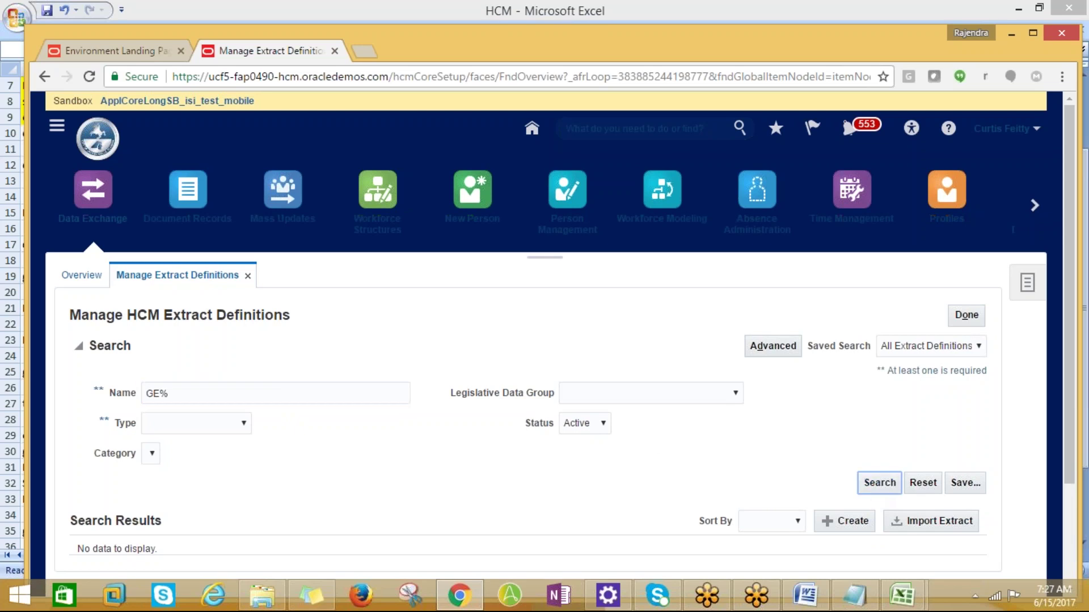
scroll(645, 455, "down", 3)
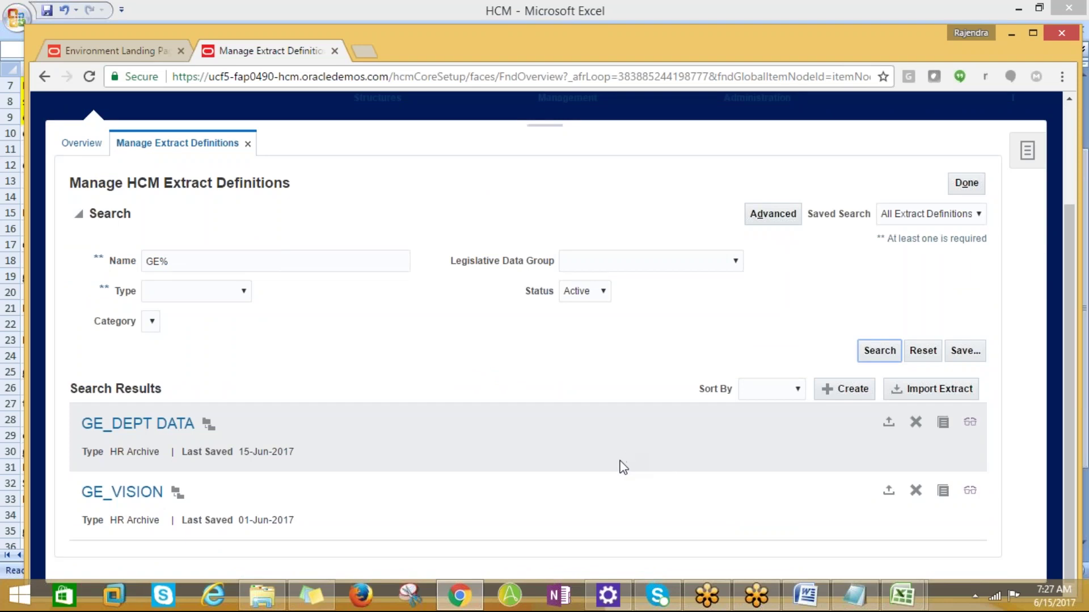
scroll(622, 466, "up", 2)
scroll(622, 467, "down", 2)
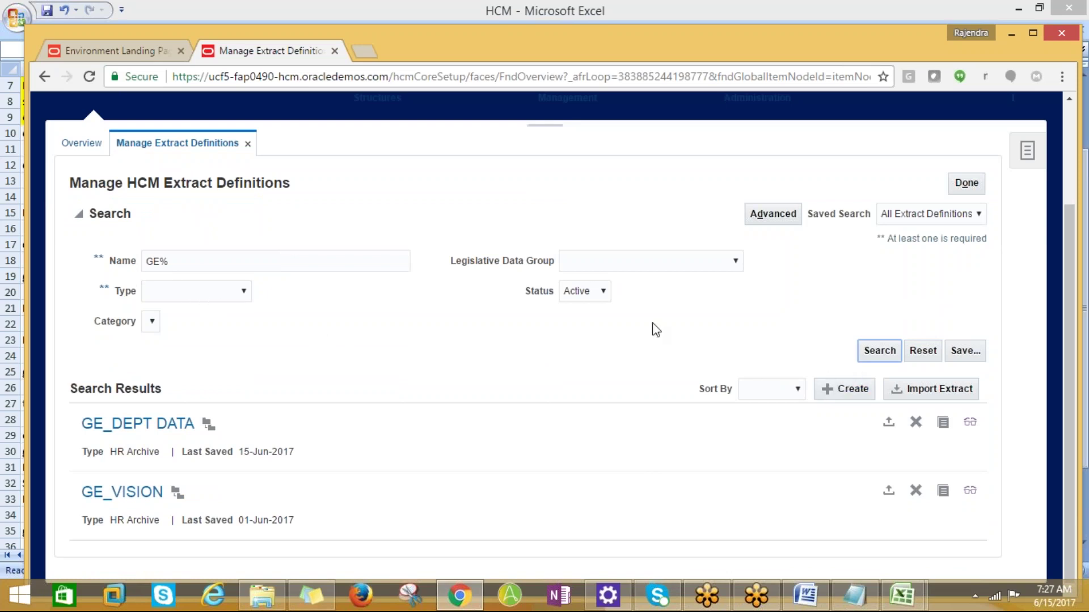
- Search the extract definitions by name for ANL%
left_click(159, 262)
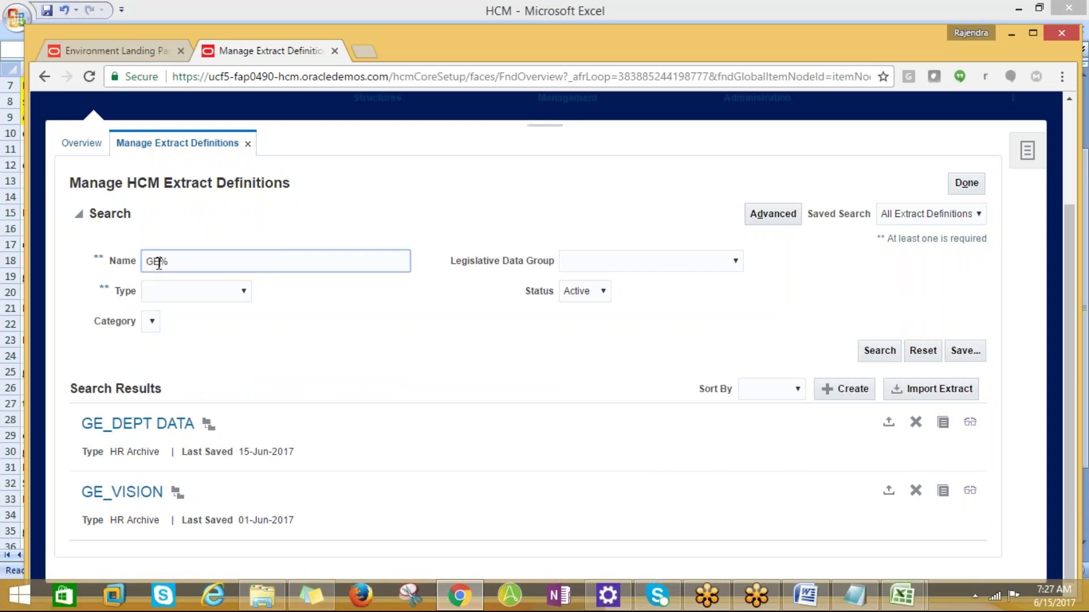
key("BackSpace")
key("BackSpace")
type("ANL")
left_click(880, 347)
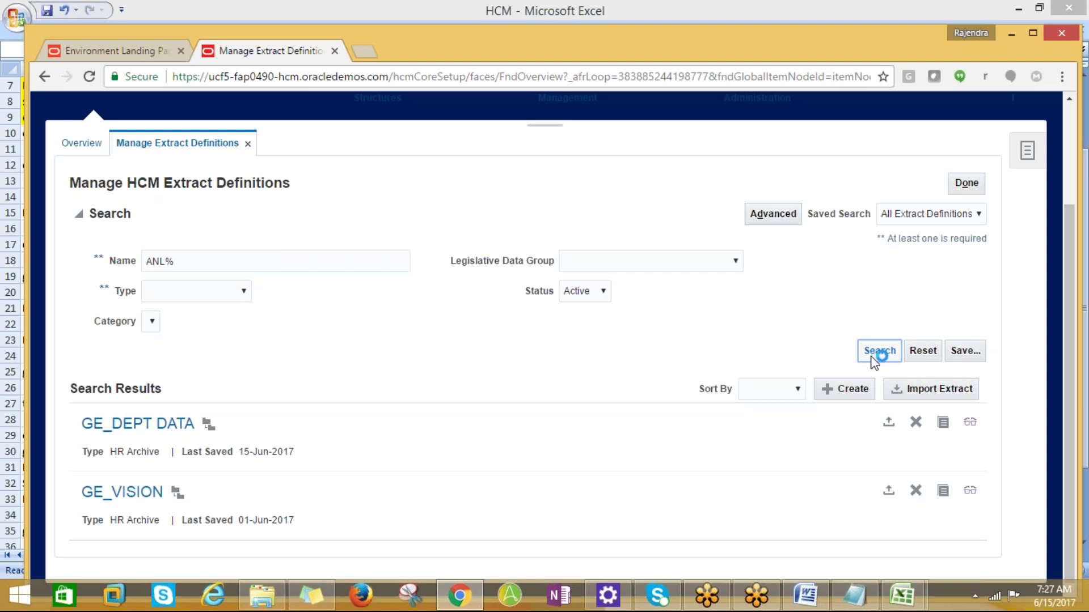
- Search the extract definitions for GE% again and open the GE_DEPT DATA definition
left_click(159, 261)
key("BackSpace")
key("BackSpace")
key("BackSpace")
type("GE%")
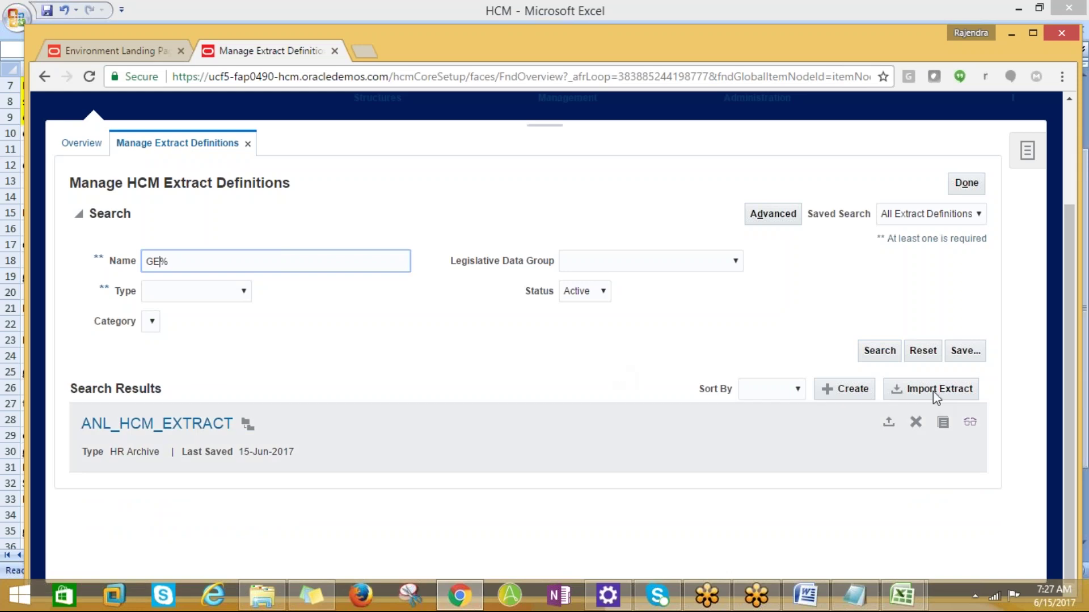
left_click(880, 350)
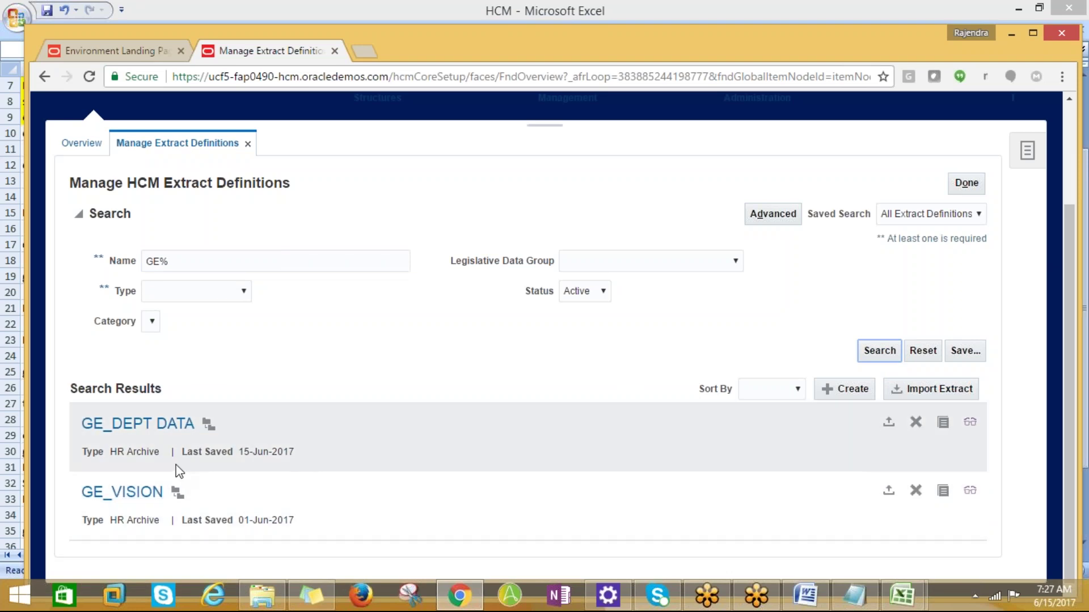
left_click(142, 432)
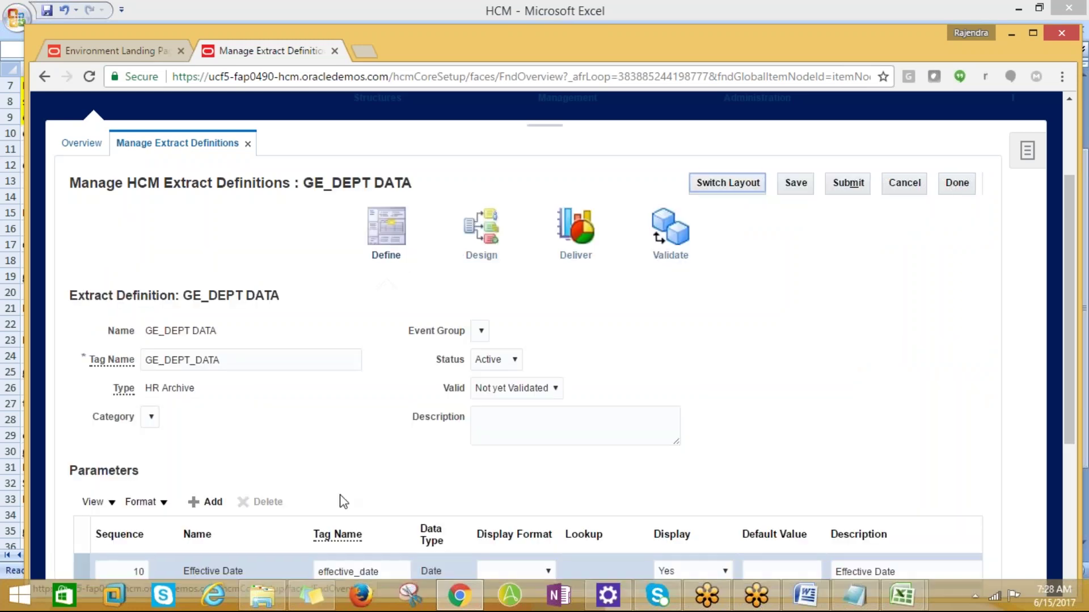
- Look over the GE_DEPT DATA parameters and switch the definition to the hierarchy layout
scroll(357, 462, "down", 3)
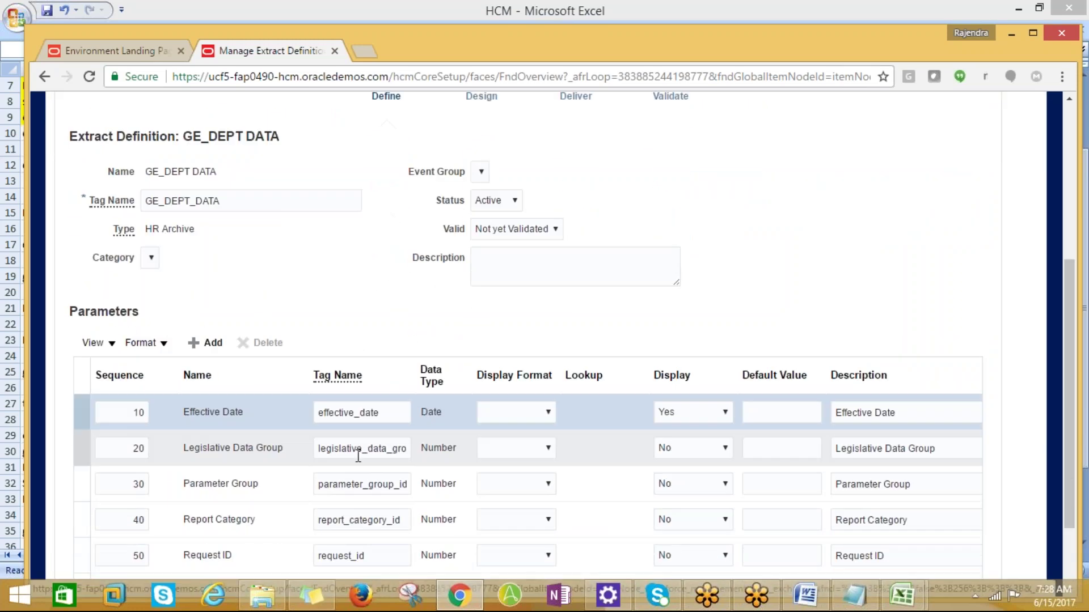
scroll(358, 455, "down", 2)
scroll(358, 455, "up", 4)
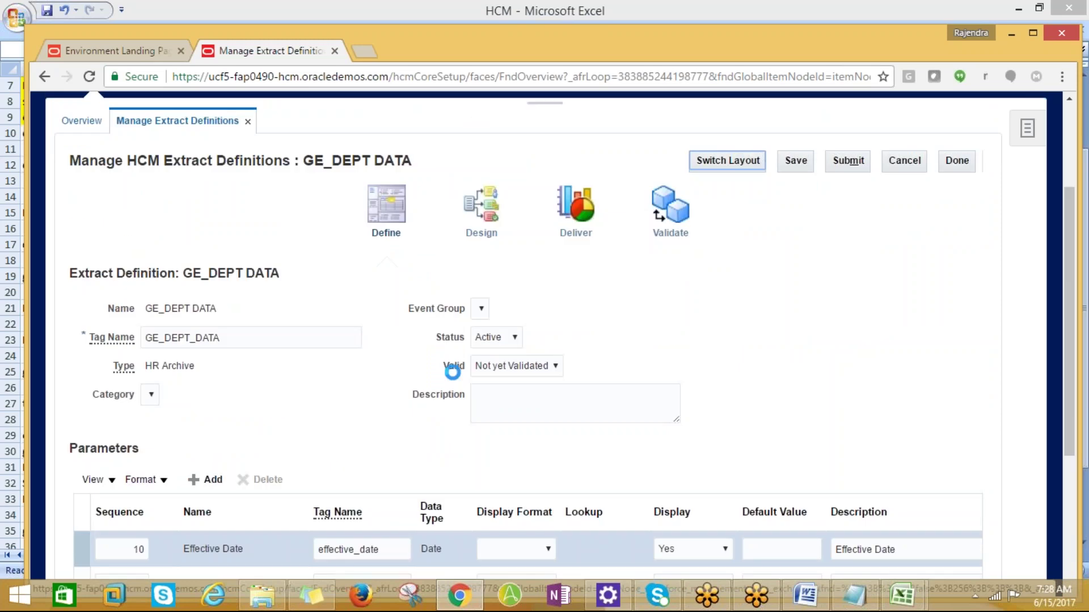
left_click(719, 164)
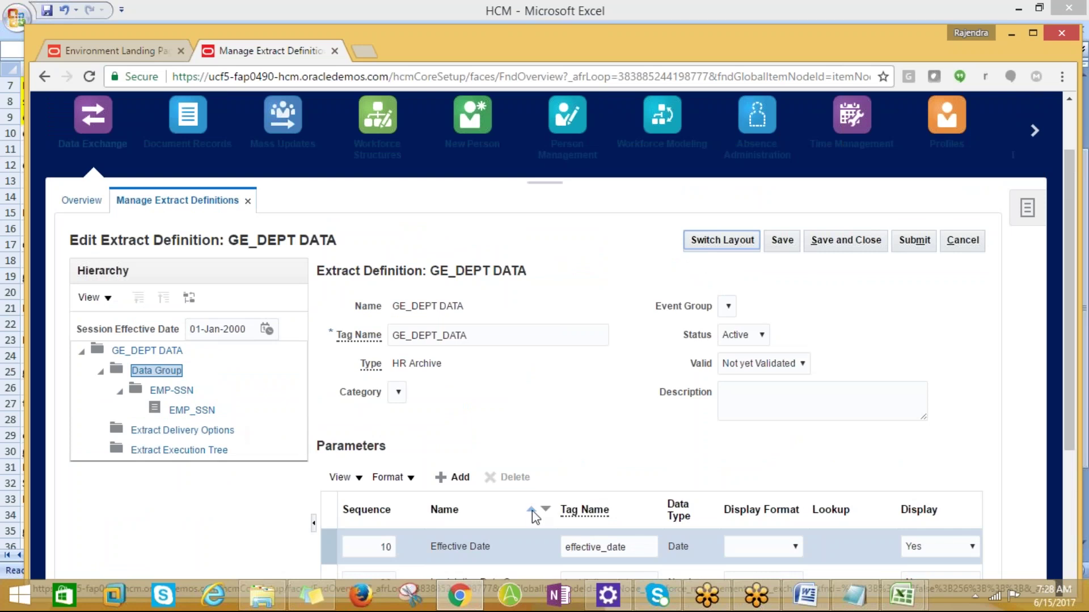
- Check the formula generation and compilation notes in the HCM workbook in Excel, and return to the extract definition in Chrome
key("alt+Tab")
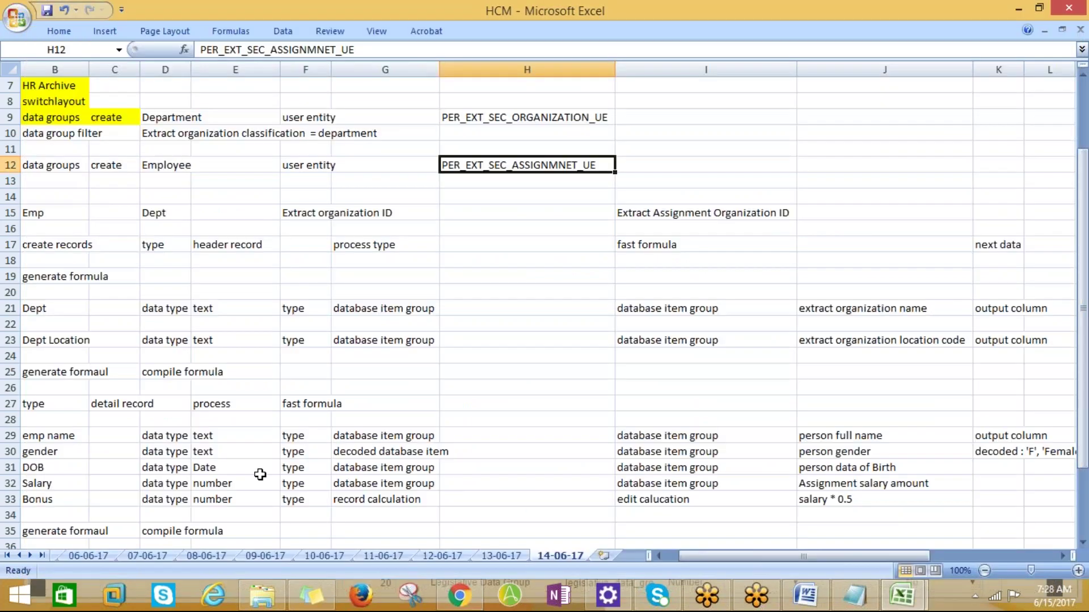
scroll(255, 474, "down", 2)
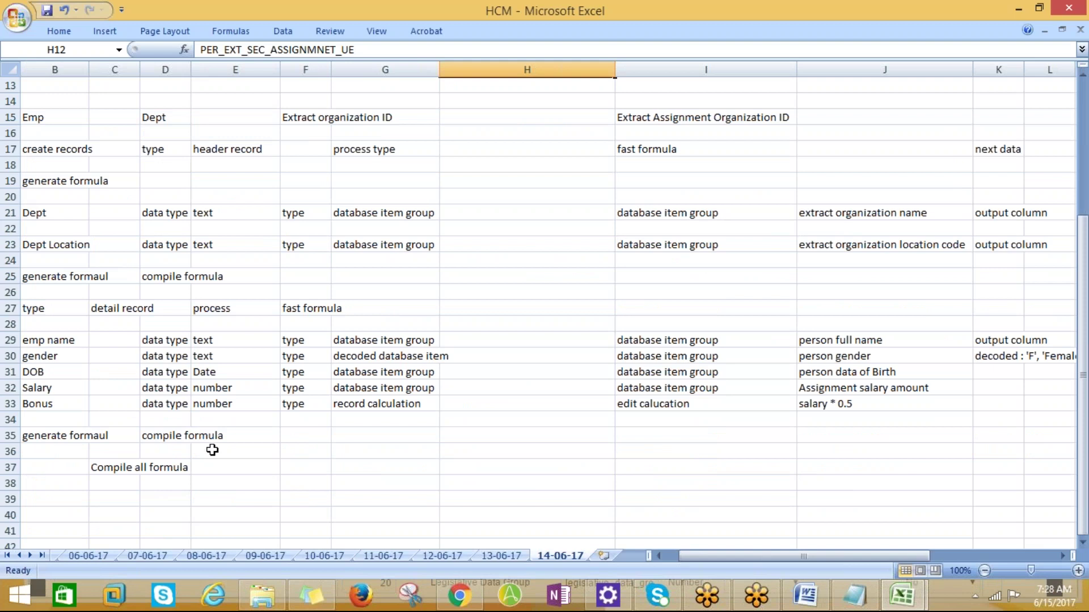
key("alt+Tab")
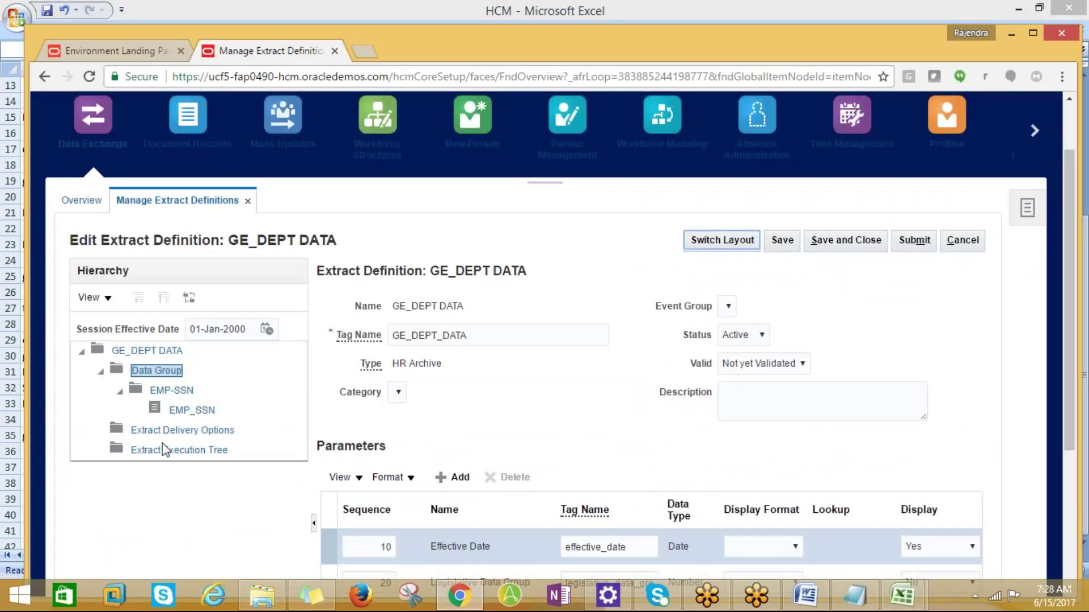
- Open the EMP-SSN data group from the extract hierarchy and examine its details
left_click(149, 368)
key("Up")
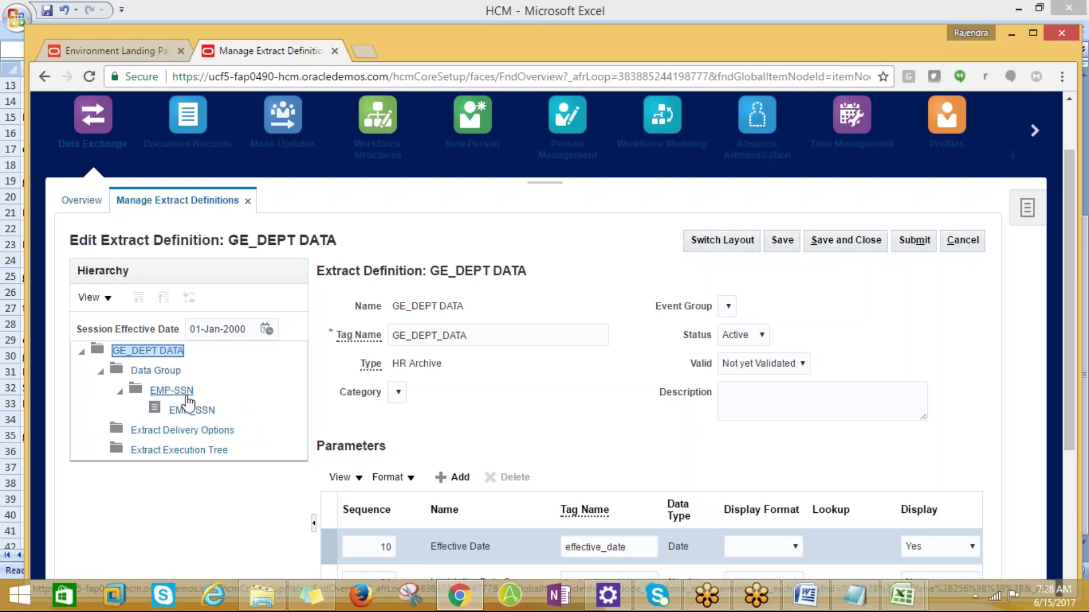
scroll(187, 403, "down", 4)
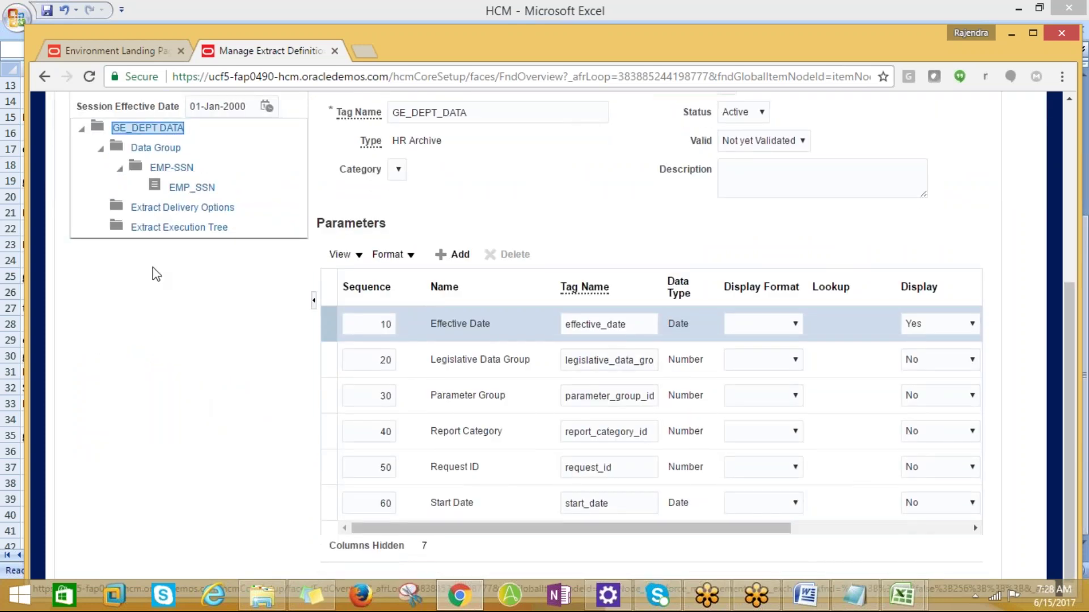
left_click(171, 167)
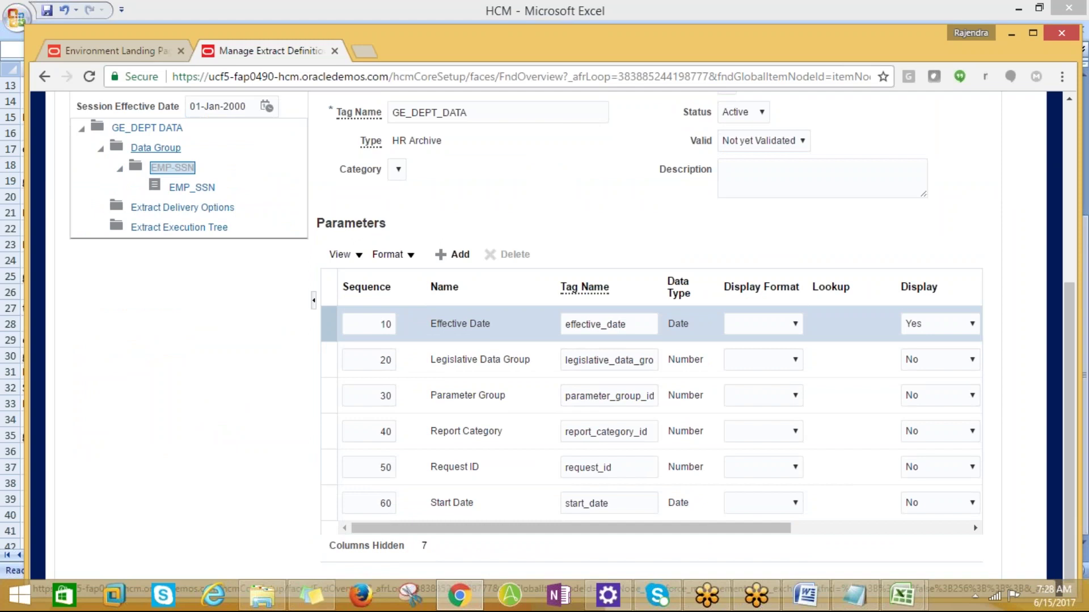
left_click(156, 147)
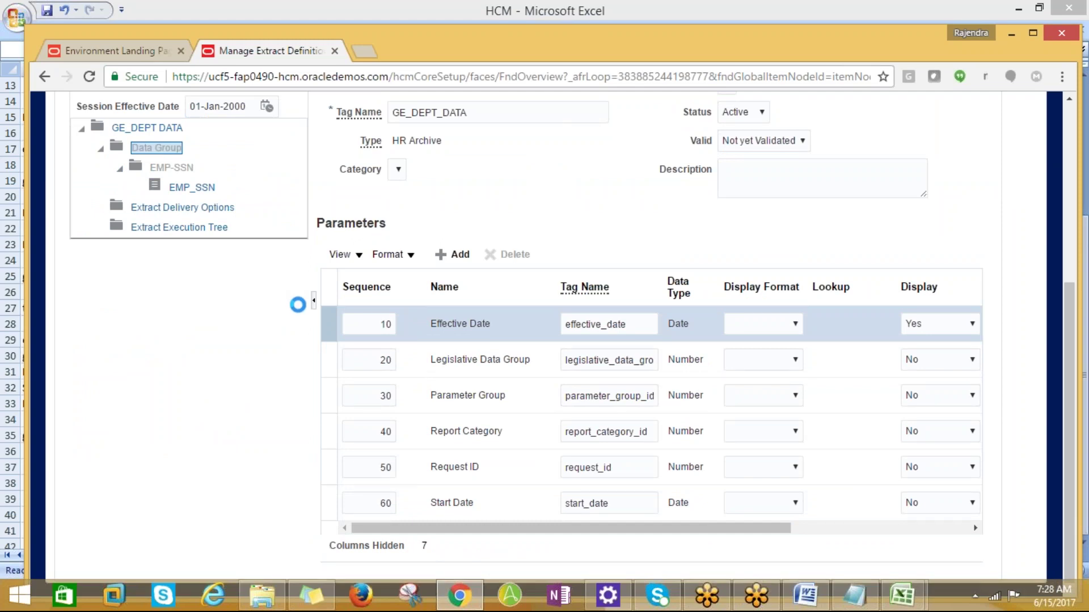
scroll(304, 315, "up", 3)
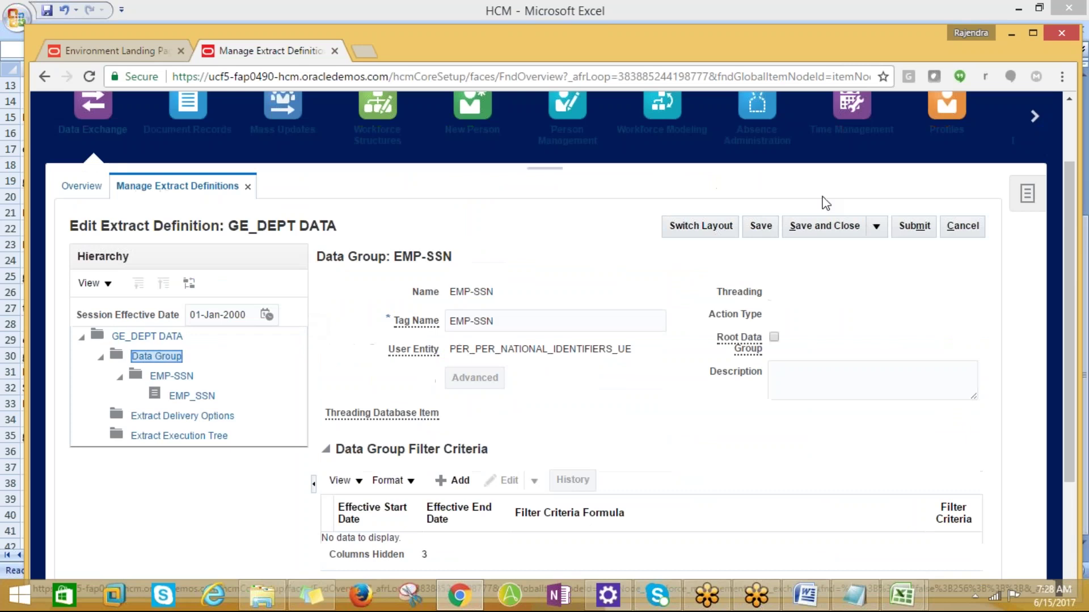
left_click(877, 227)
left_click(848, 316)
- Generate and compile the fast formula for the EMP_SSN record
left_click(195, 396)
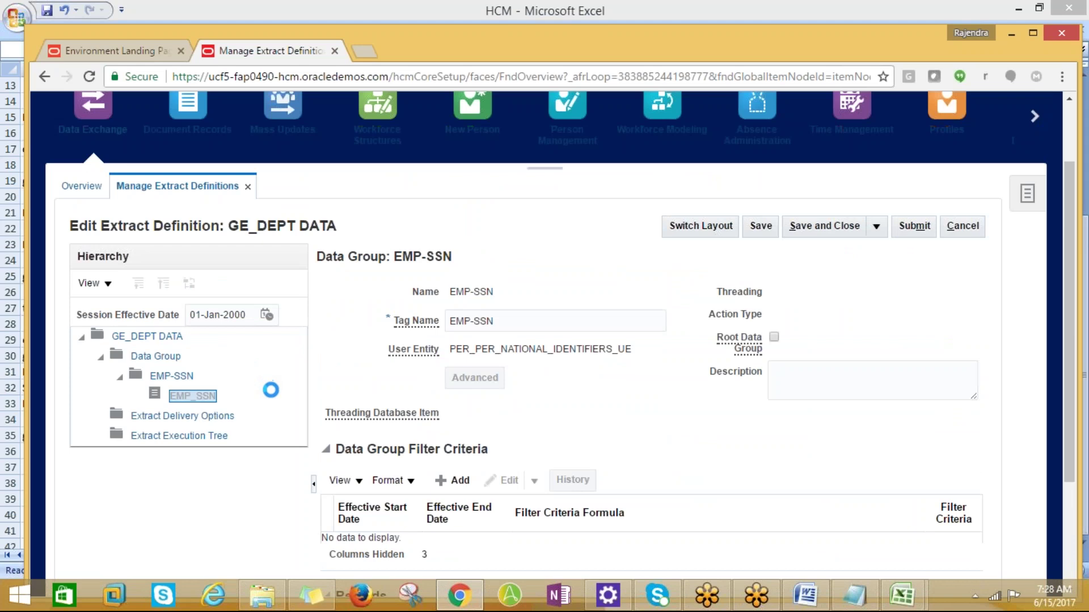
scroll(270, 391, "up", 2)
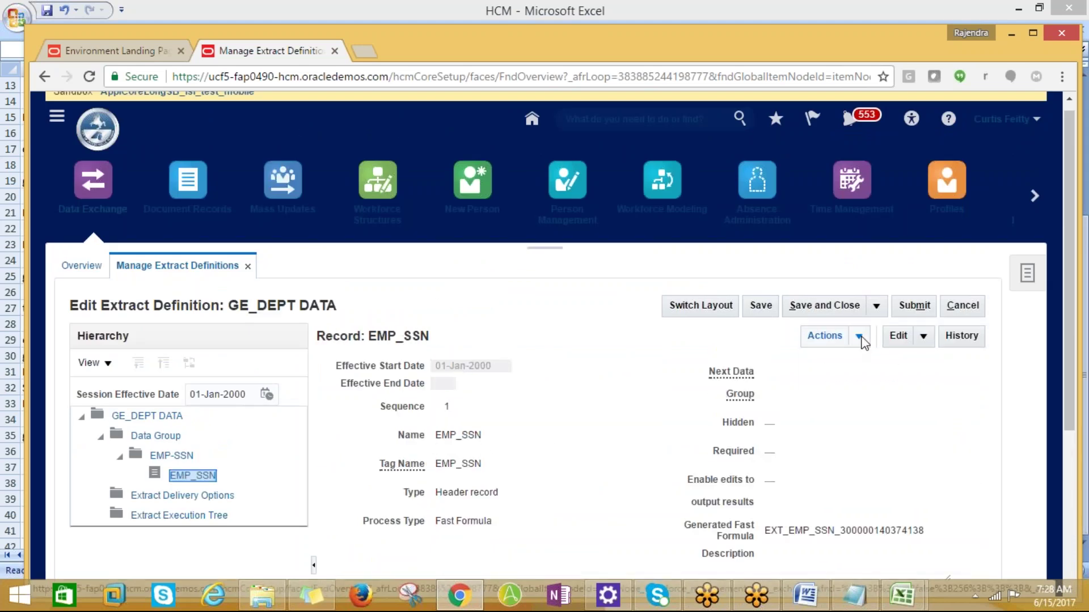
left_click(859, 337)
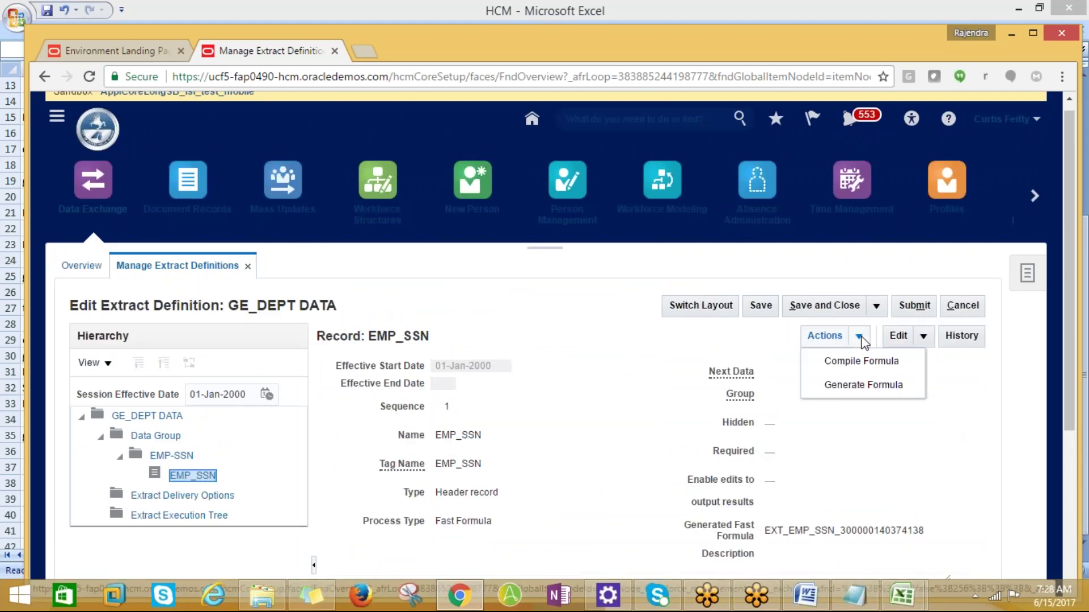
left_click(842, 386)
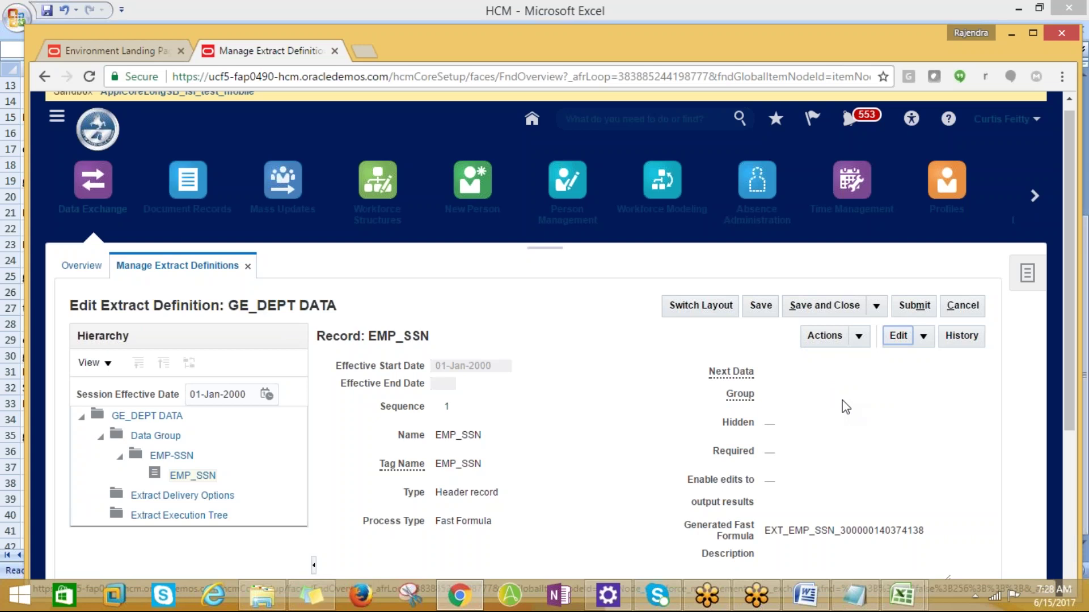
left_click(856, 336)
left_click(845, 363)
scroll(816, 374, "down", 3)
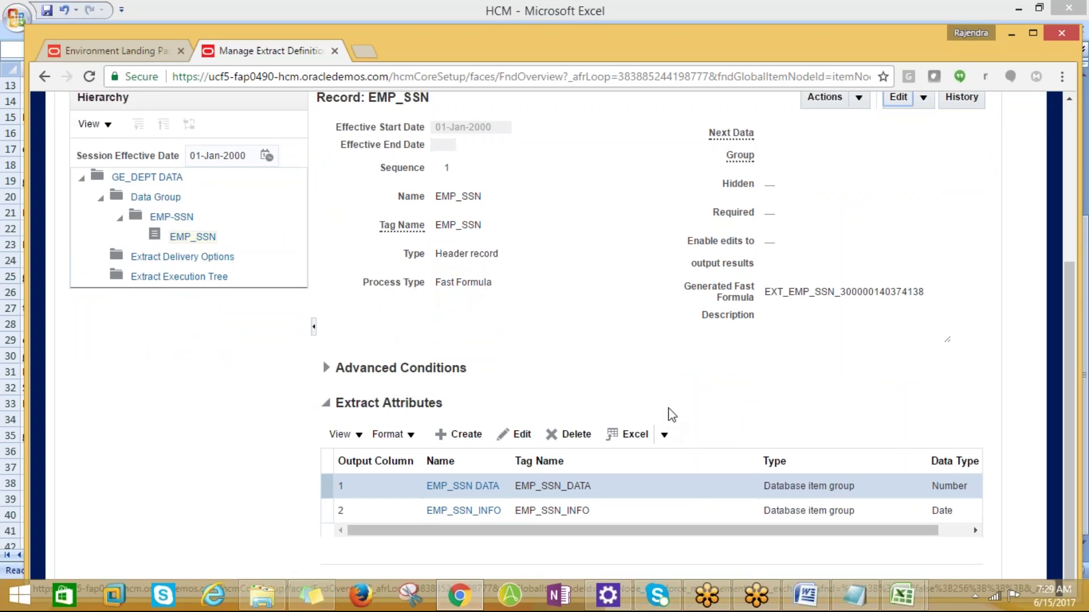
- Review the data group notes at the start of the Excel HCM workbook, and return to the EMP_SSN record in Chrome
key("alt+Tab")
scroll(646, 235, "up", 4)
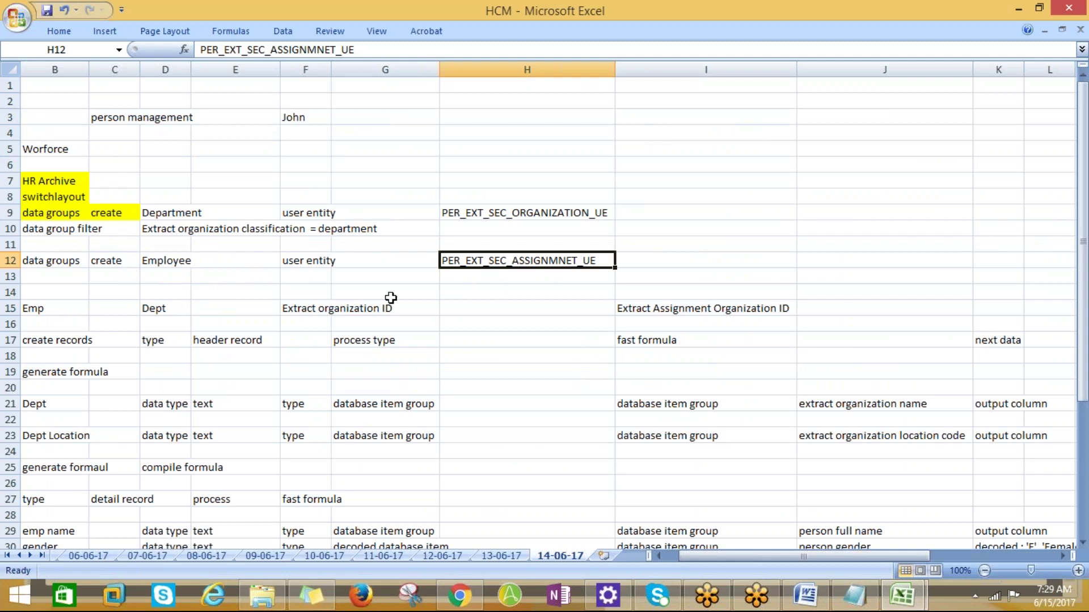
key("alt+Tab")
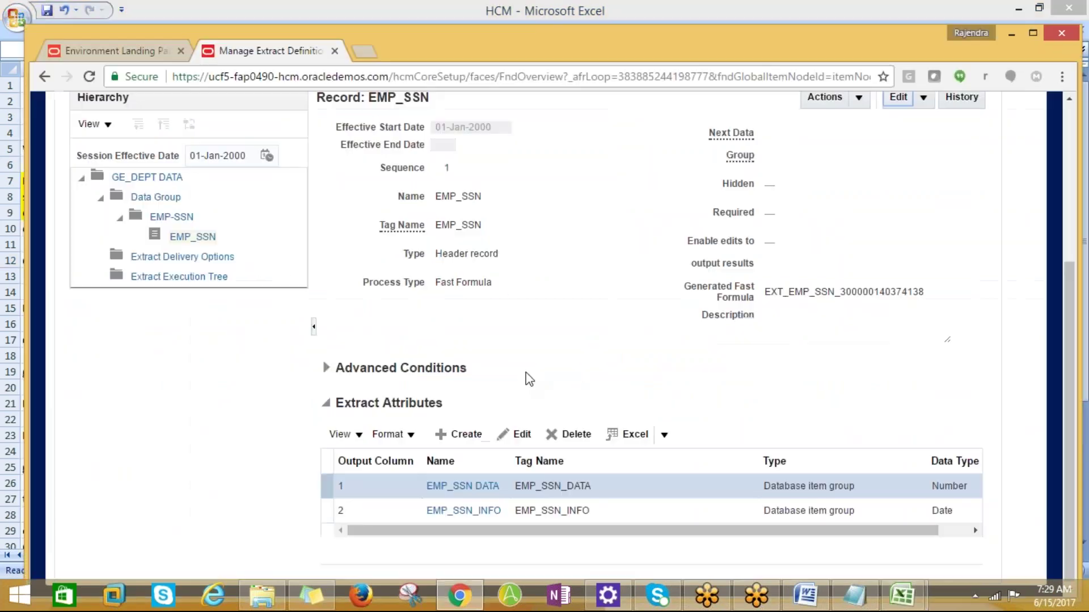
scroll(524, 380, "up", 3)
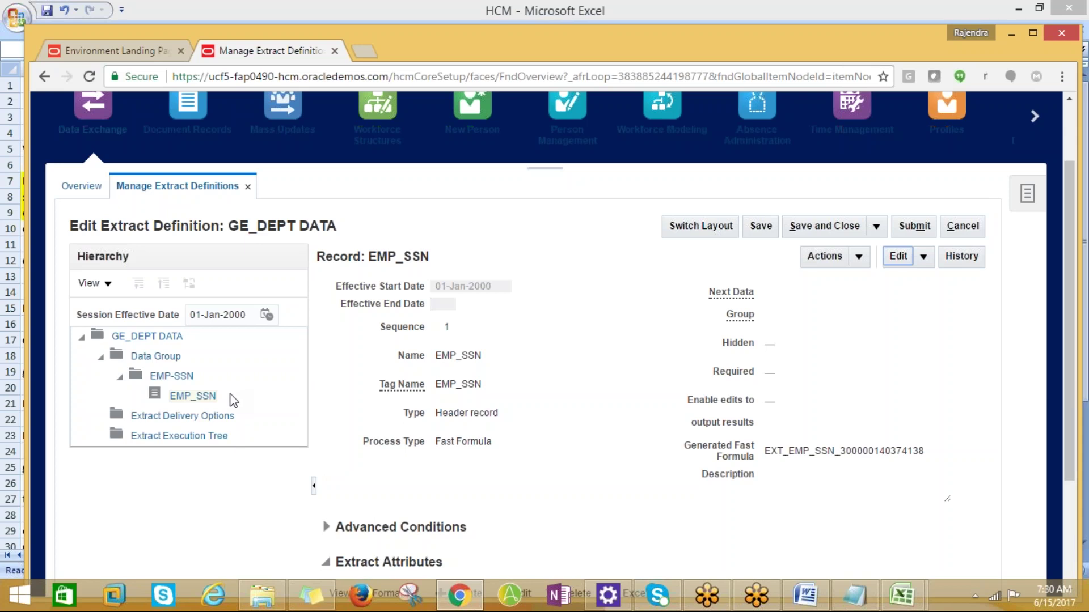
- Switch to the HCM workbook in Excel and examine the user entities noted for the Department and Employee data groups
mouse_move(901, 595)
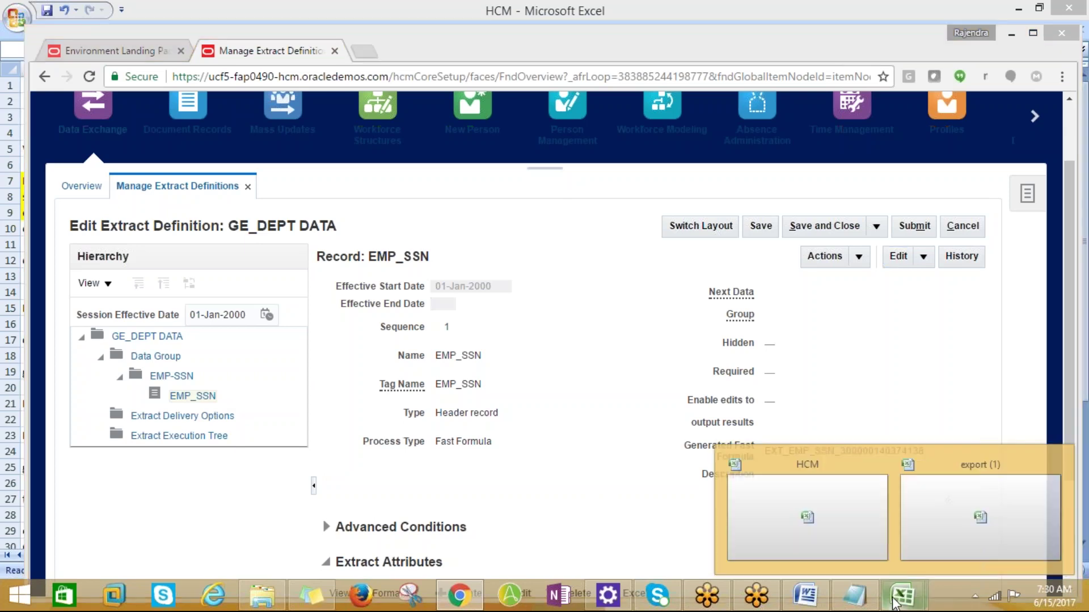
left_click(835, 513)
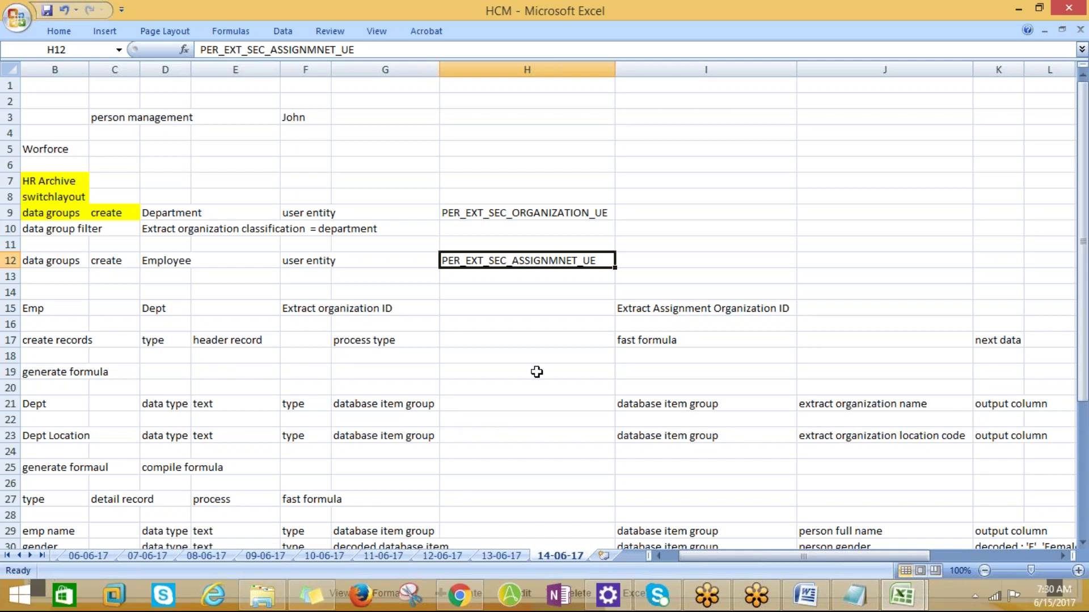
left_click(476, 211)
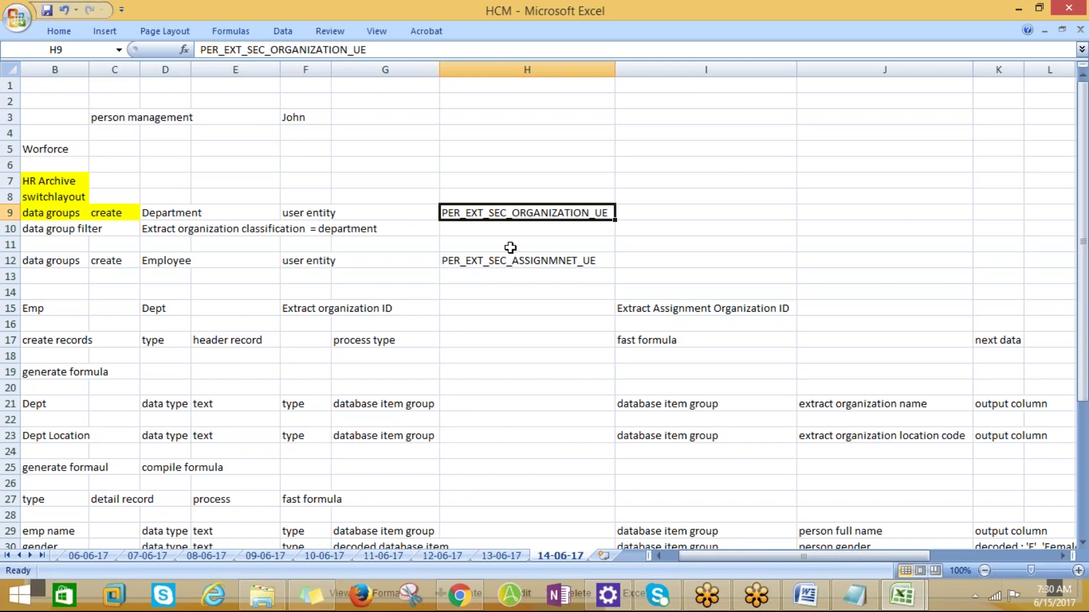
left_click(475, 262)
left_click(474, 212)
- Switch to the HCM_EXTRACTS document in Word and examine how the Employees and Departments data groups are connected and filtered
left_click(806, 596)
scroll(600, 429, "up", 20)
scroll(606, 442, "down", 4)
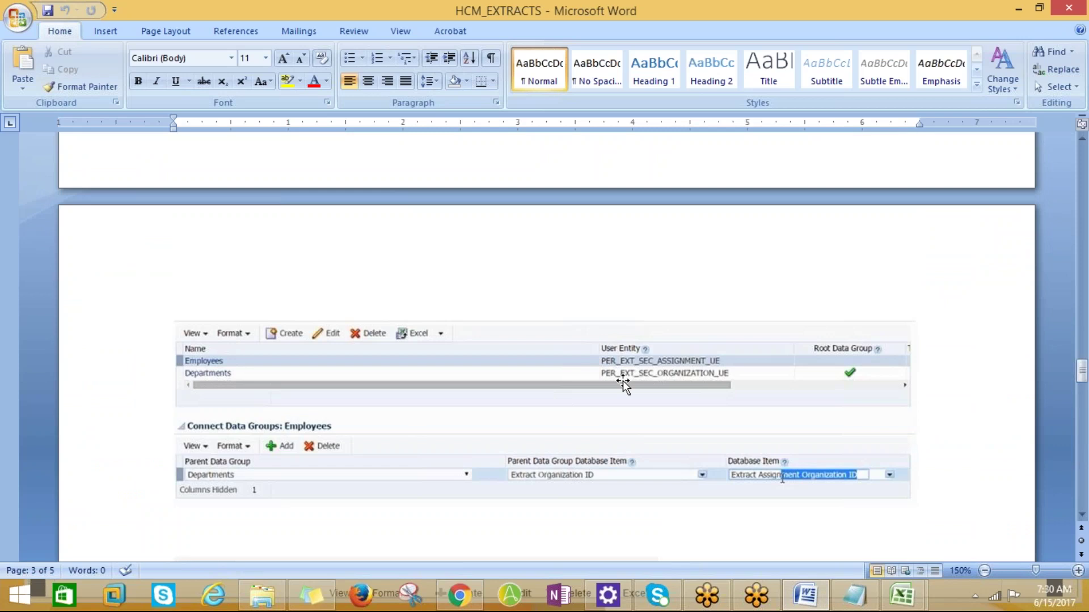
key("alt+Tab")
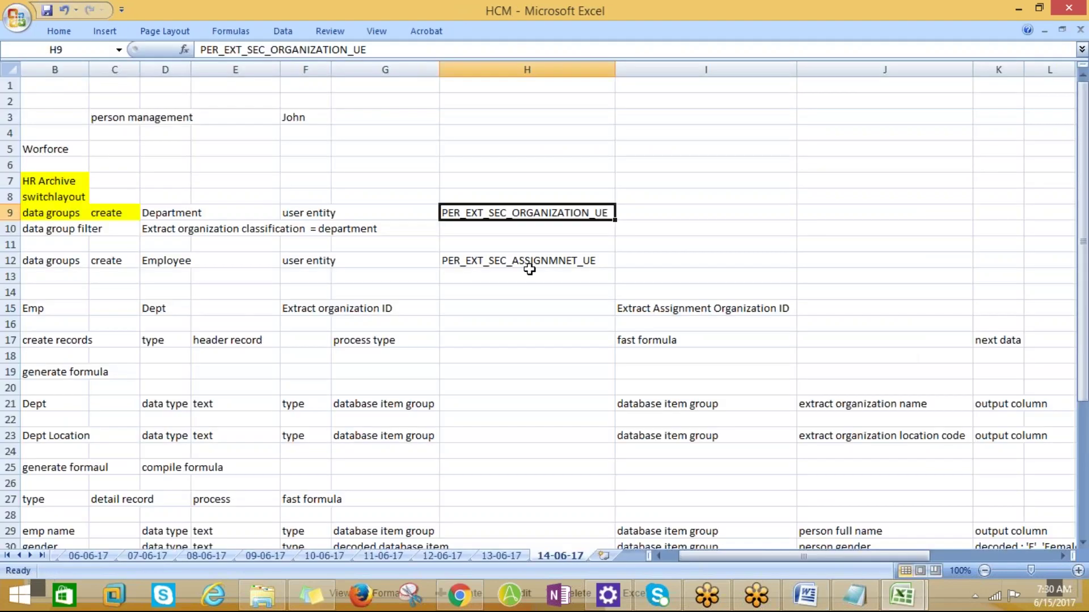
key("alt+Tab")
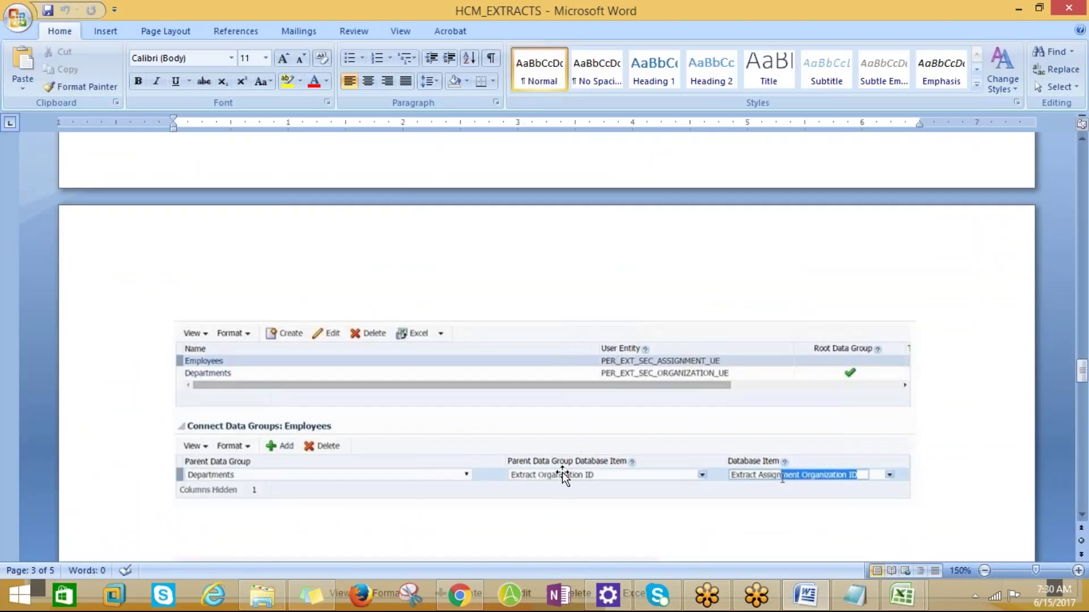
scroll(555, 477, "down", 1)
scroll(544, 352, "down", 3)
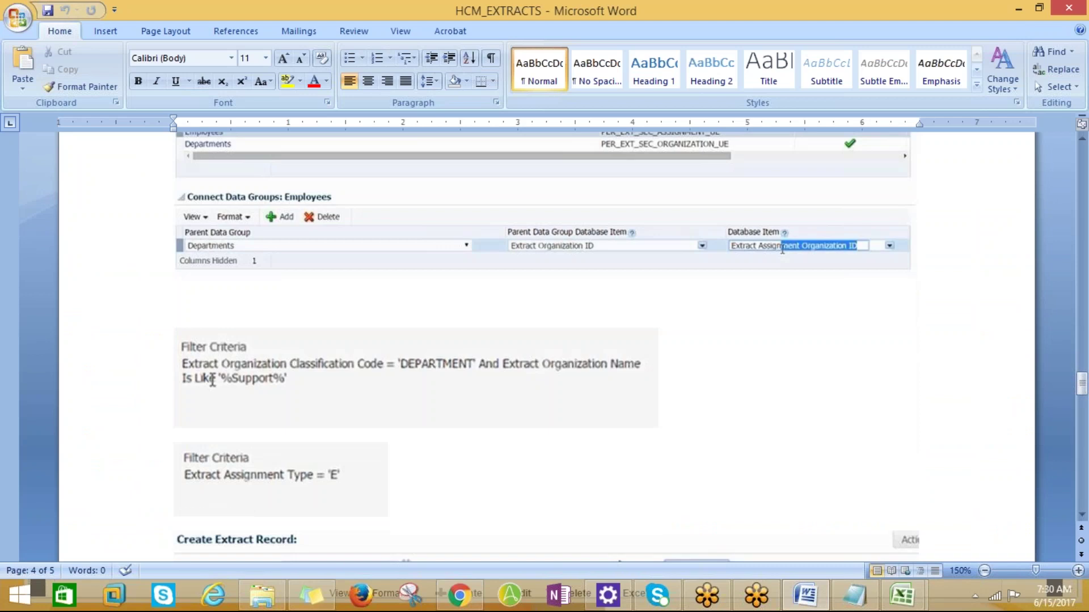
- Examine the example Department Details extract record in the document, and check the Employee data group's user entity in the HCM Excel workbook
scroll(565, 476, "down", 2)
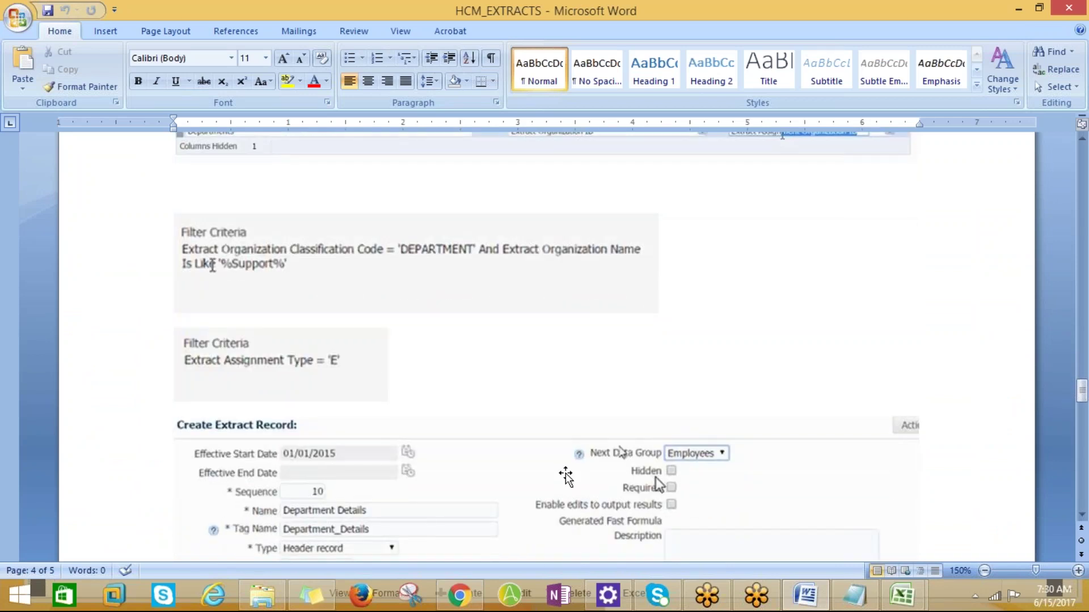
scroll(550, 478, "down", 2)
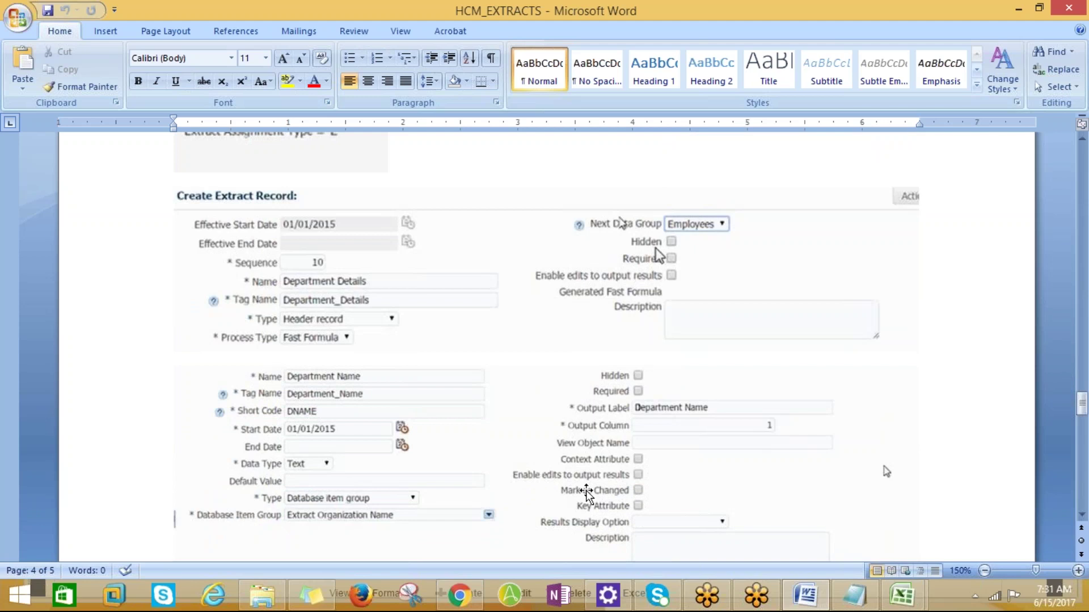
key("alt+Tab")
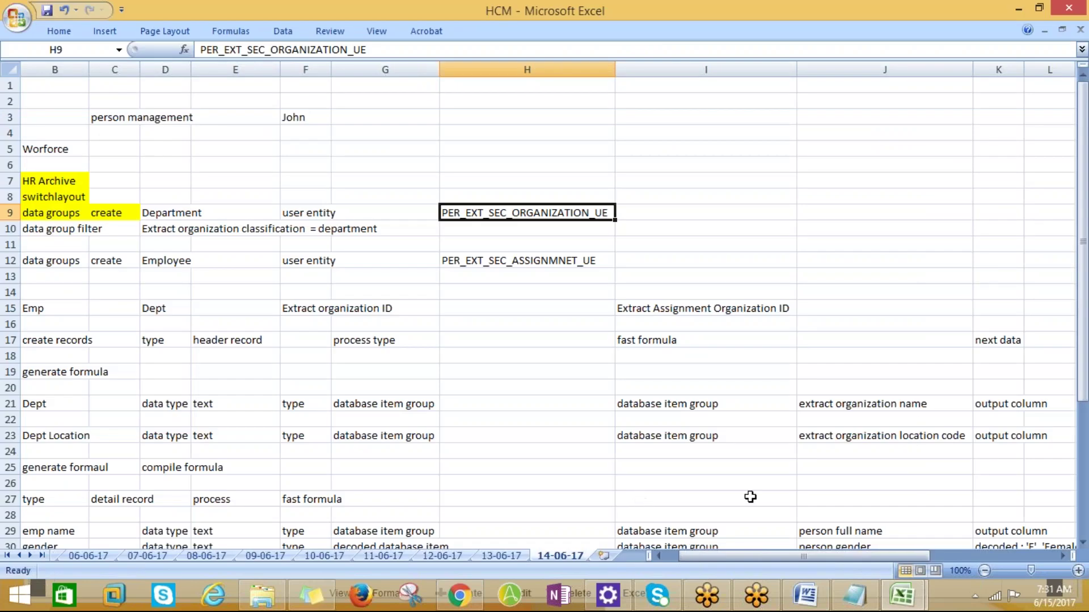
left_click(481, 259)
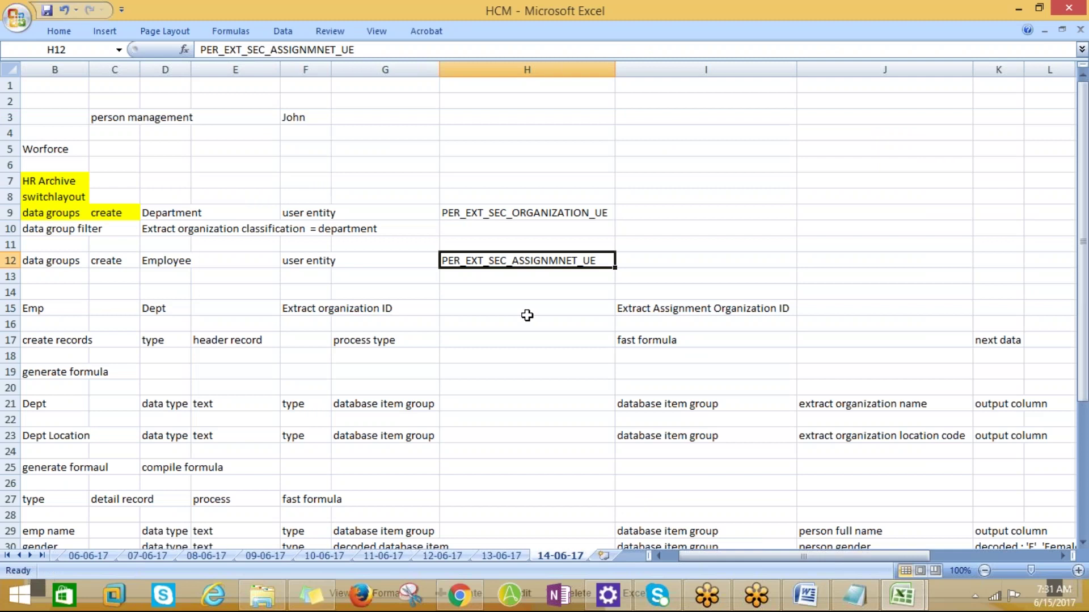
left_click(530, 323)
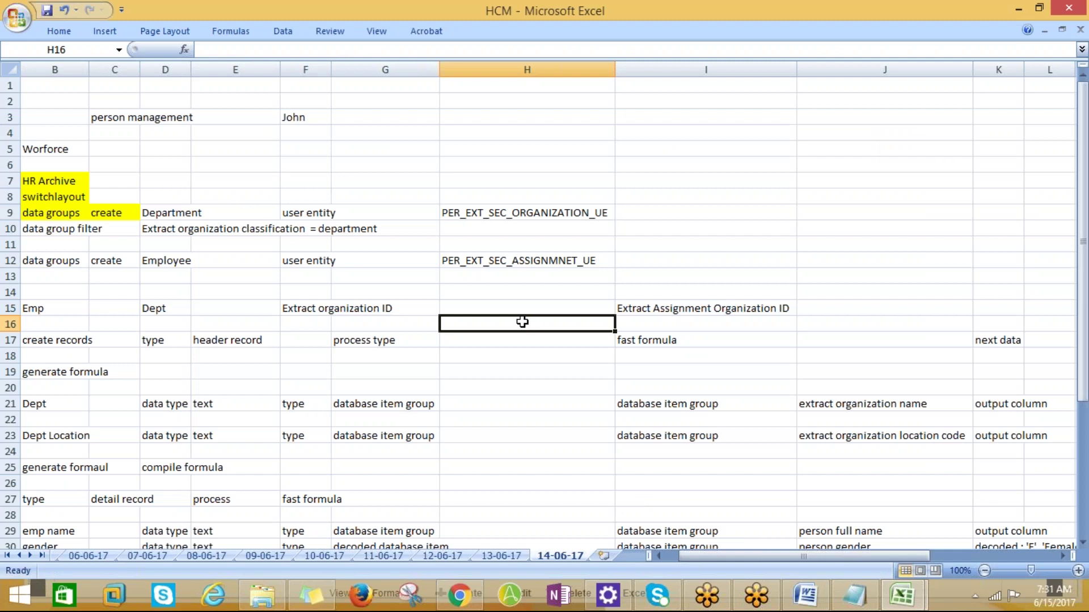
- Switch to the HCM_EXTRACTS document in Word and review the Department Name attribute settings and the Connect Data Groups example
key("alt+Tab")
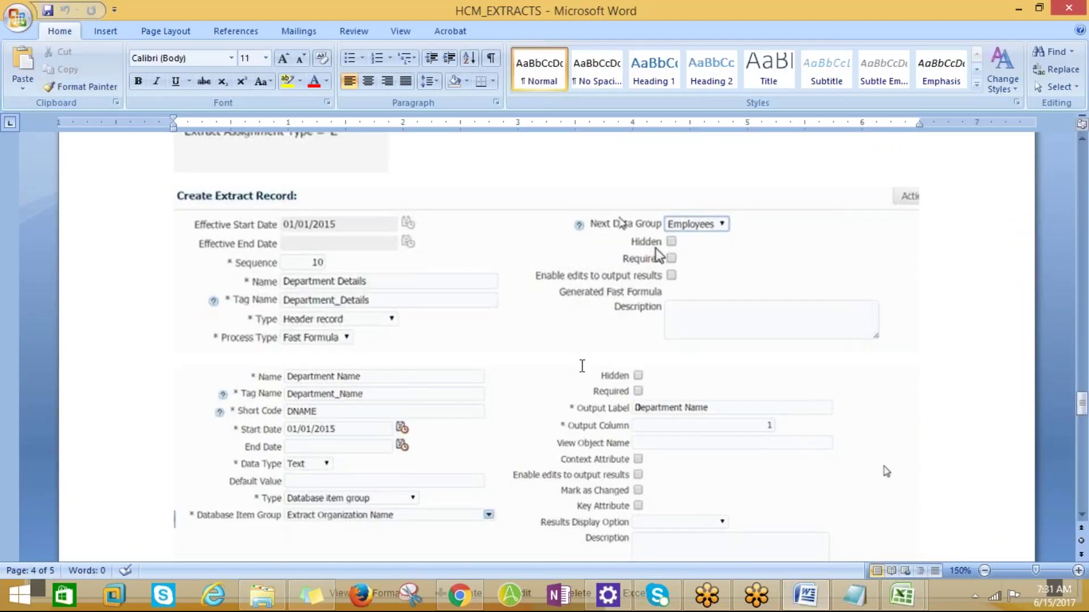
scroll(583, 366, "down", 5)
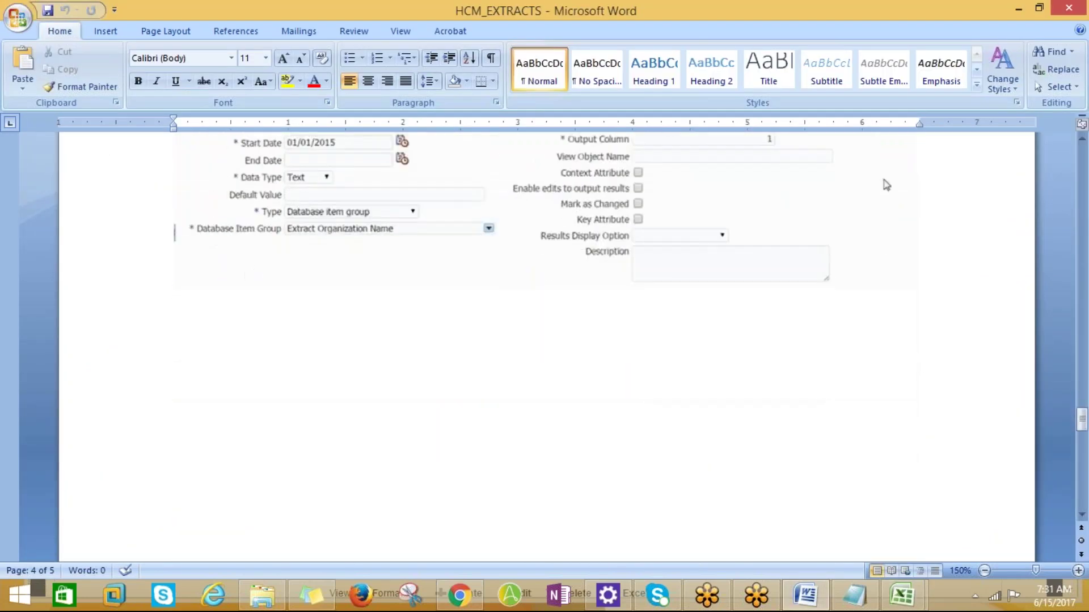
scroll(212, 150, "up", 7)
scroll(658, 370, "up", 6)
- Switch to the HCM workbook in Excel and review the noted steps for connecting data groups, creating records and attributes, and generating formulas
key("alt+Tab")
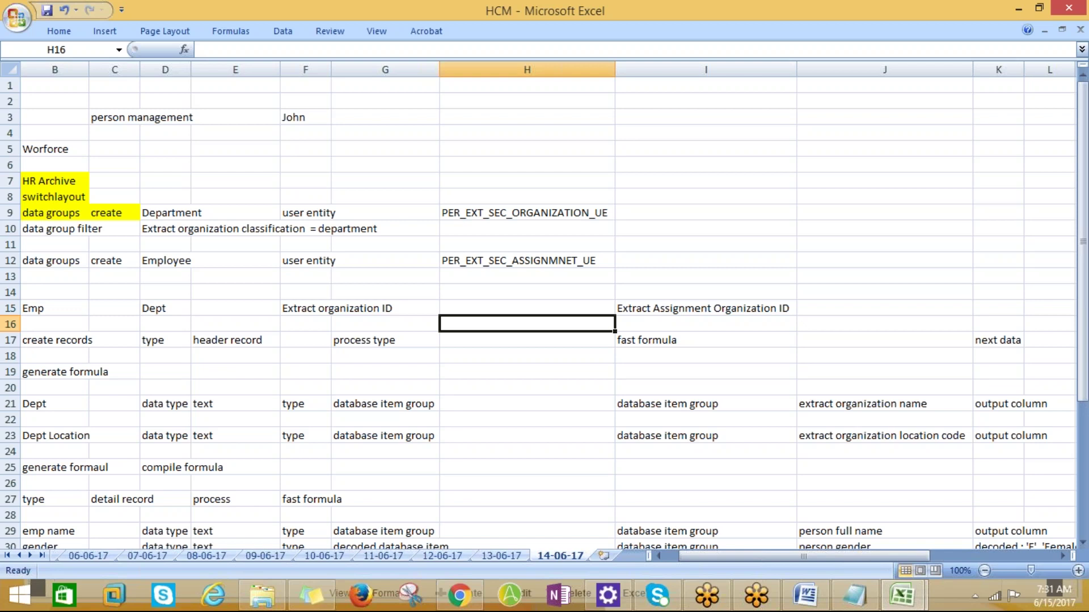
scroll(501, 464, "down", 3)
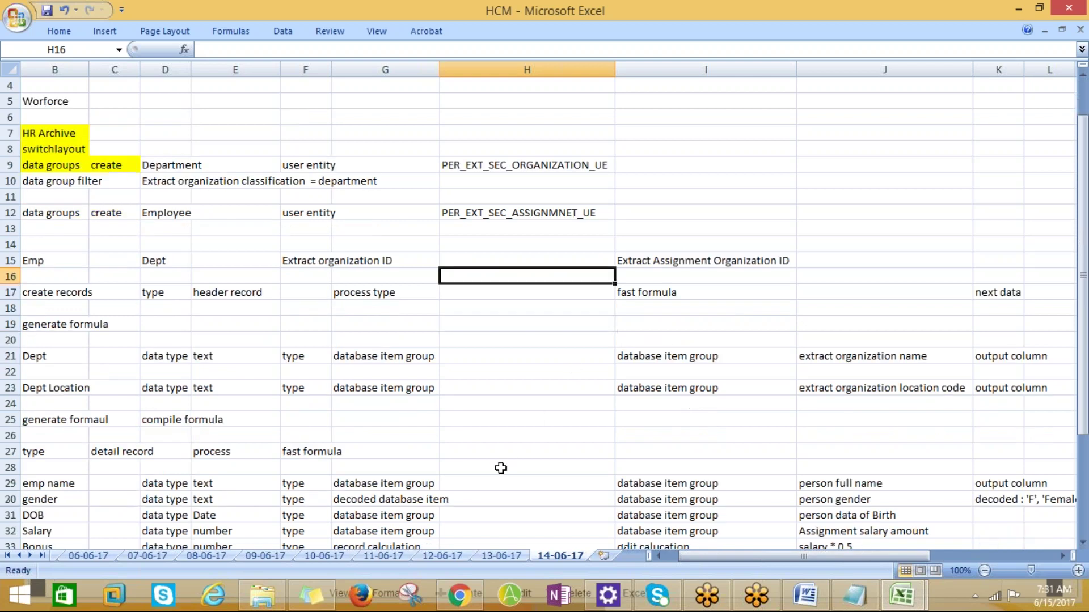
scroll(499, 480, "down", 3)
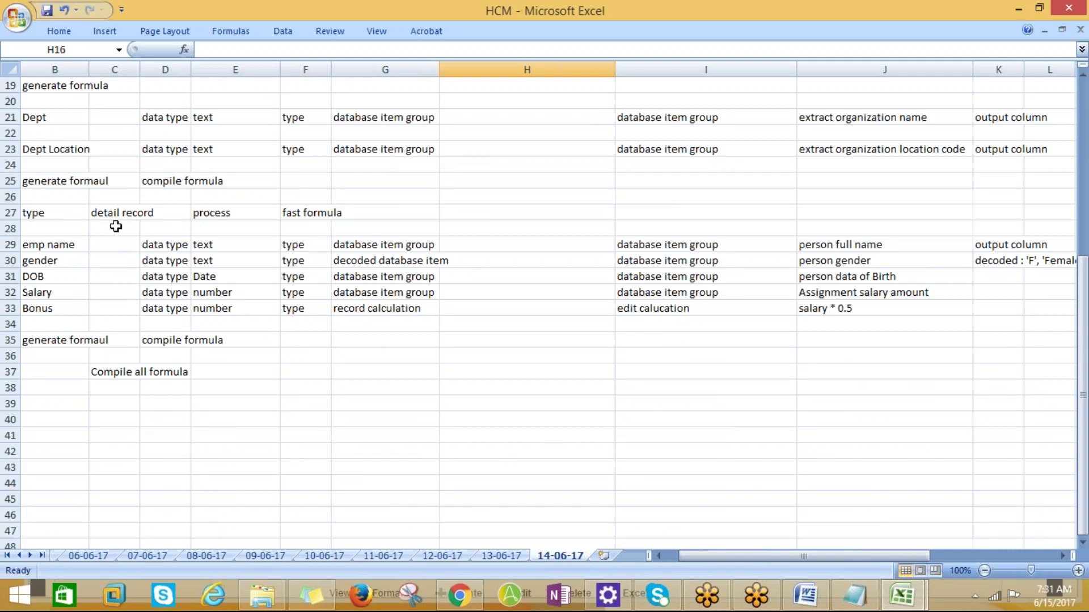
scroll(187, 305, "up", 6)
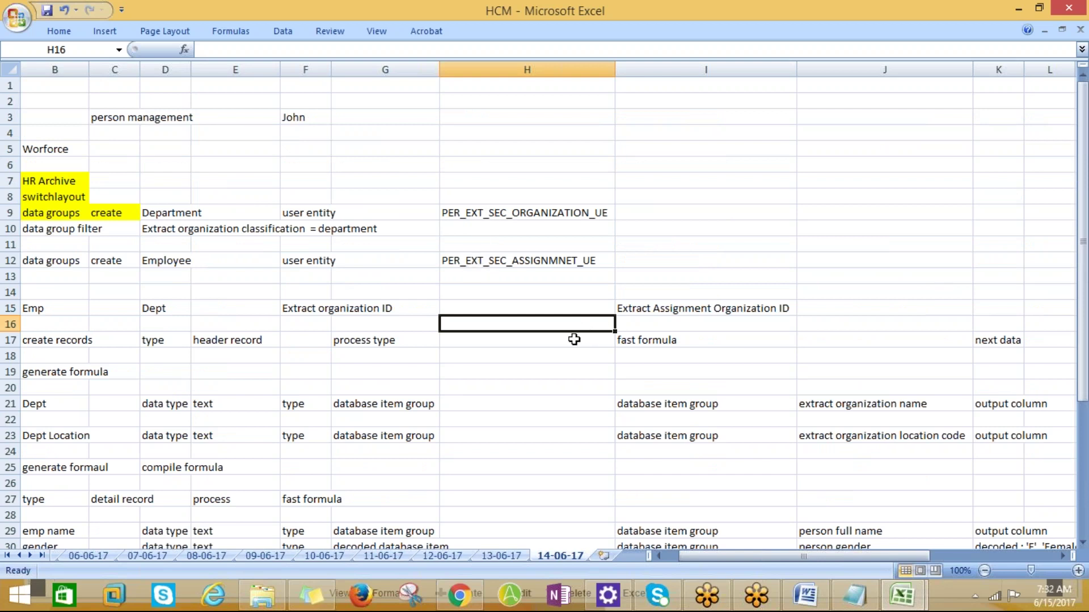
left_click(444, 289)
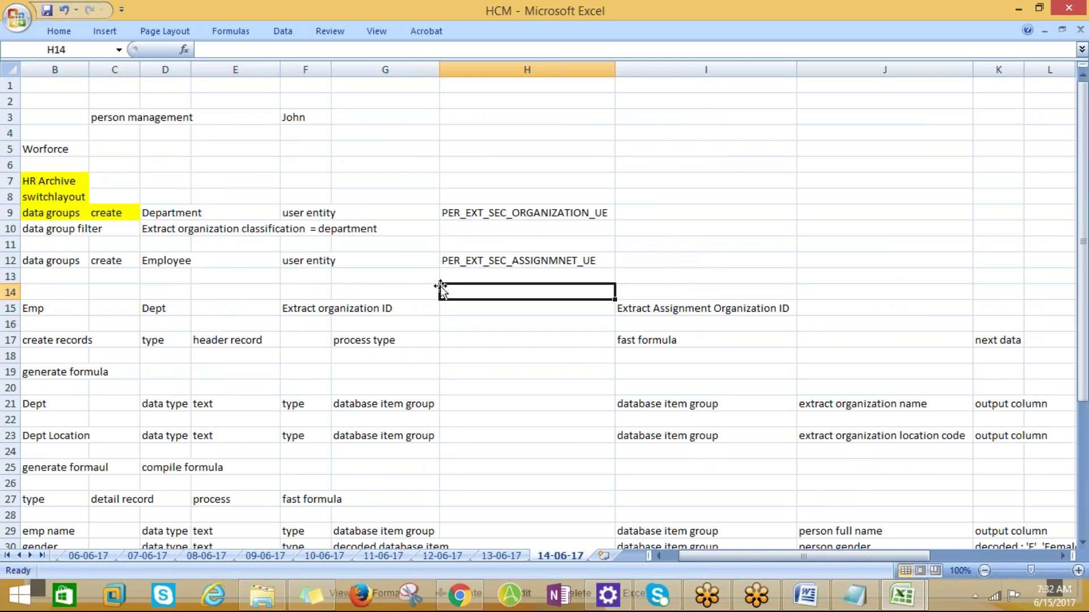
left_click(231, 292)
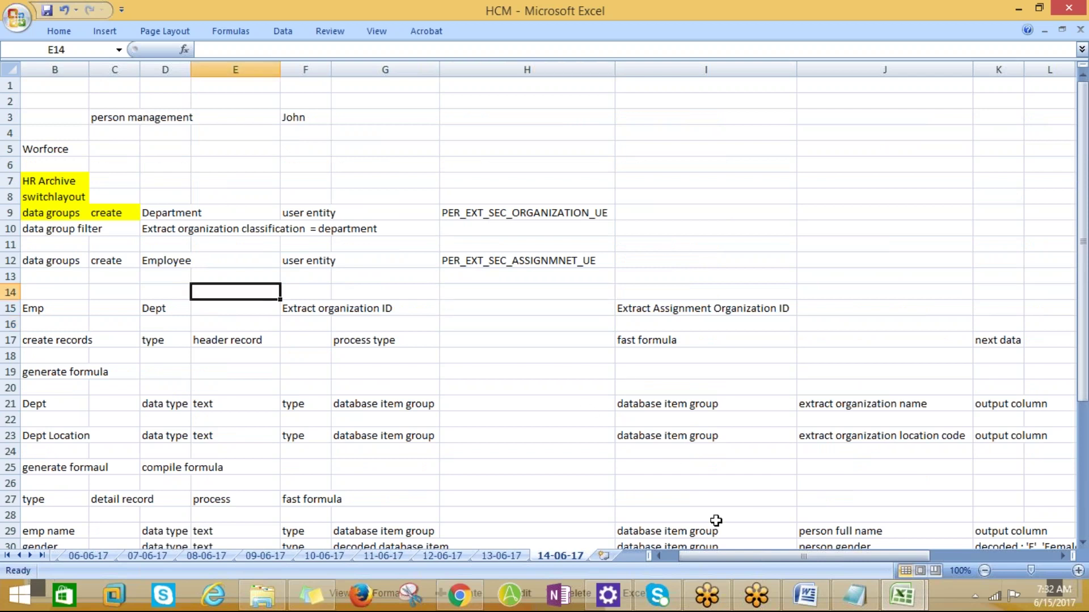
left_click_drag(691, 556, 678, 557)
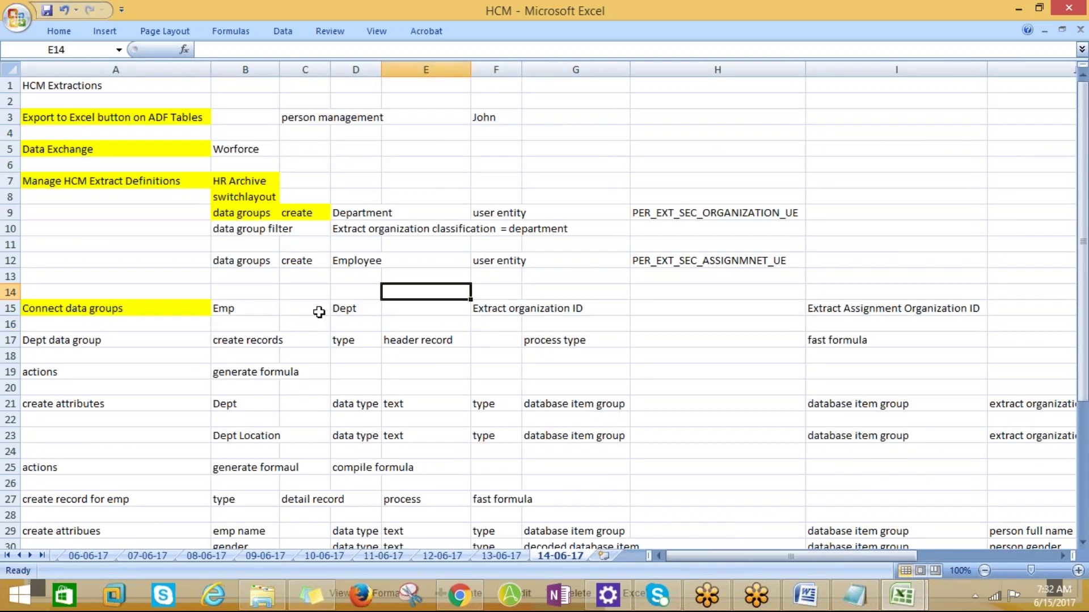
left_click(280, 293)
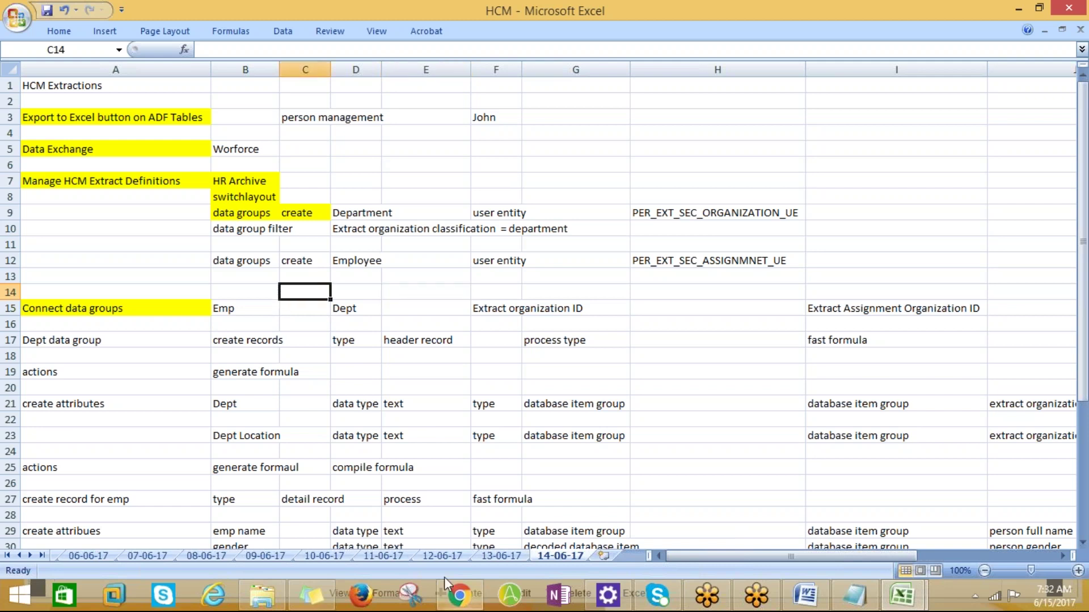
mouse_move(448, 596)
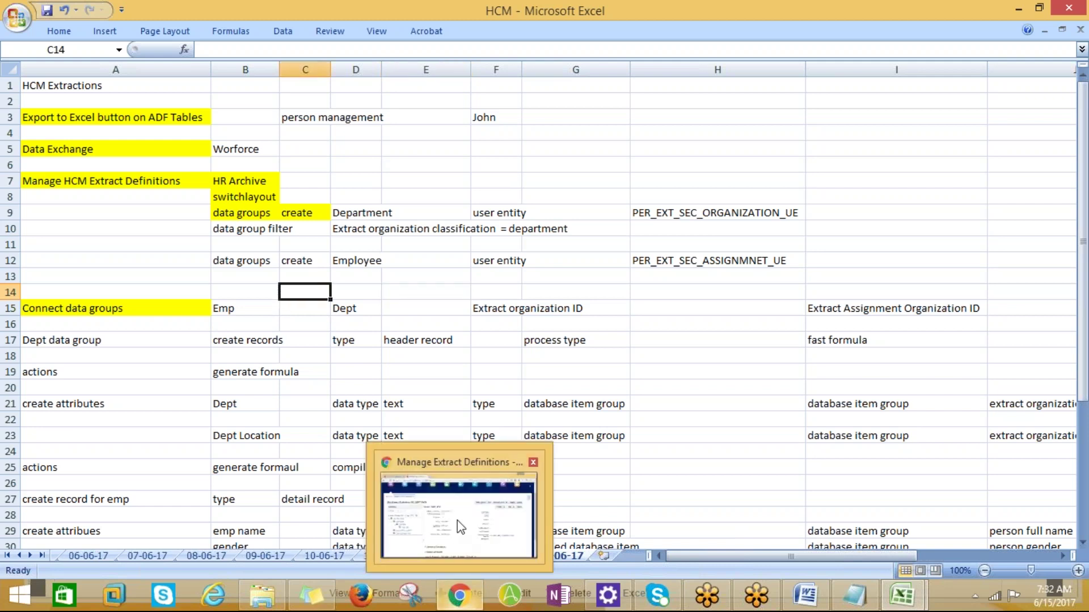
mouse_move(461, 528)
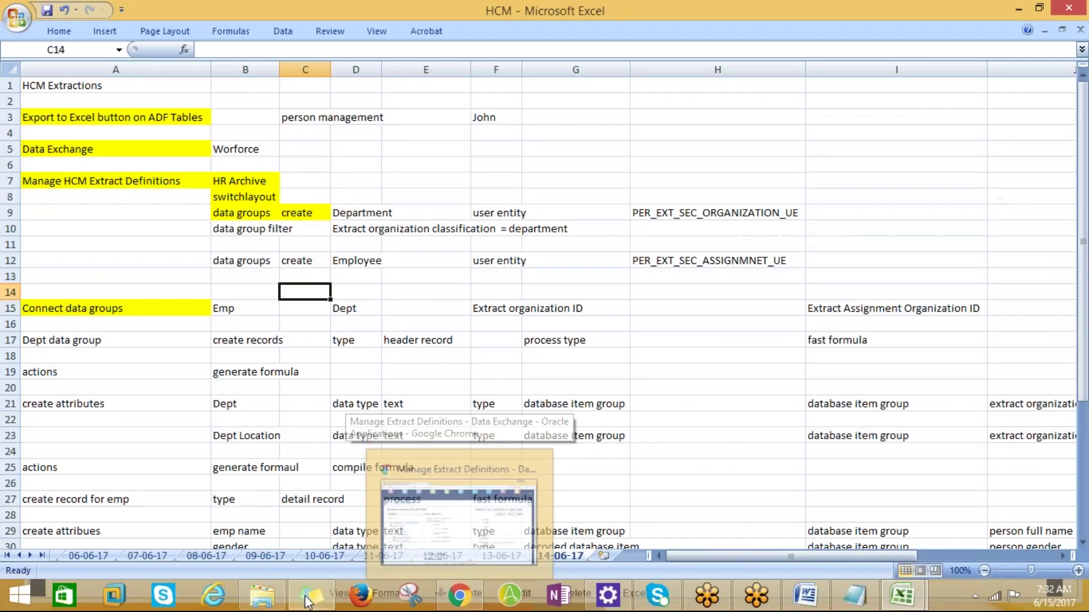
- Switch to File Explorer and look through the HCM Records folder and its HCM subfolder
left_click(279, 602)
scroll(327, 318, "up", 1)
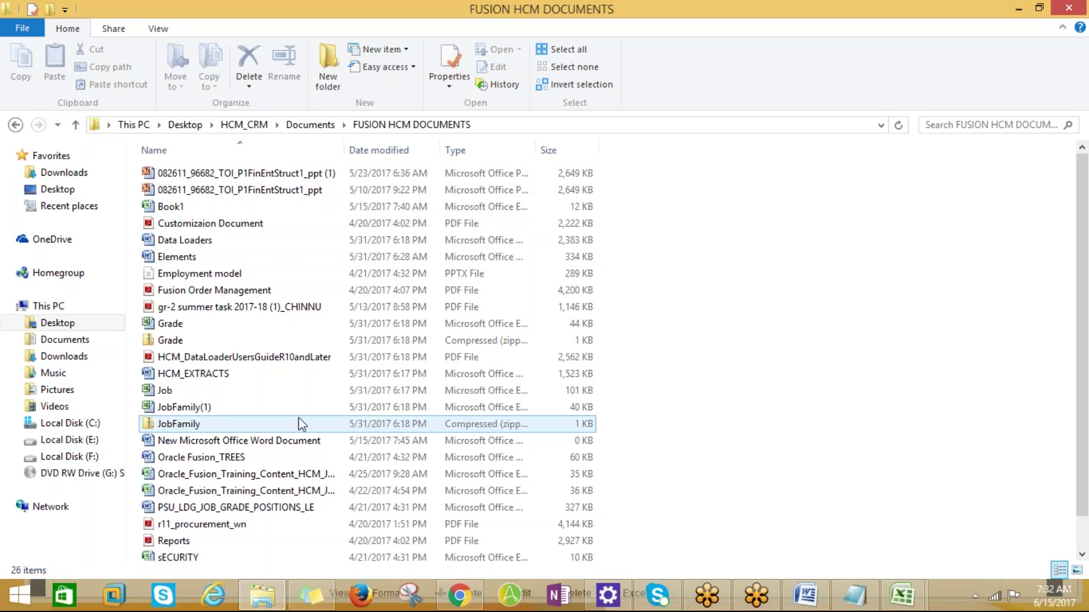
left_click(16, 125)
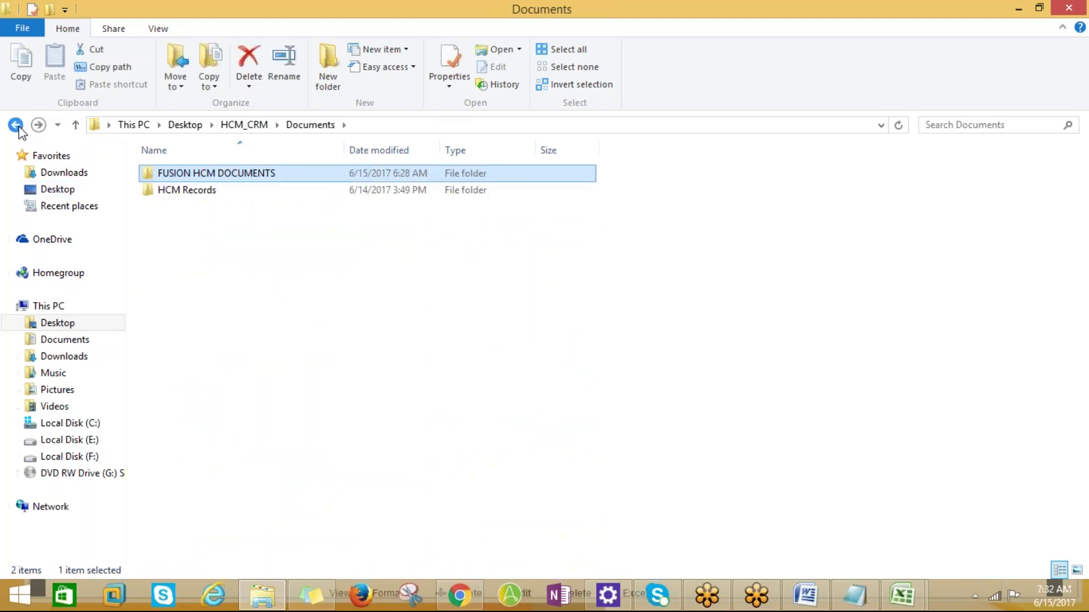
double_click(181, 191)
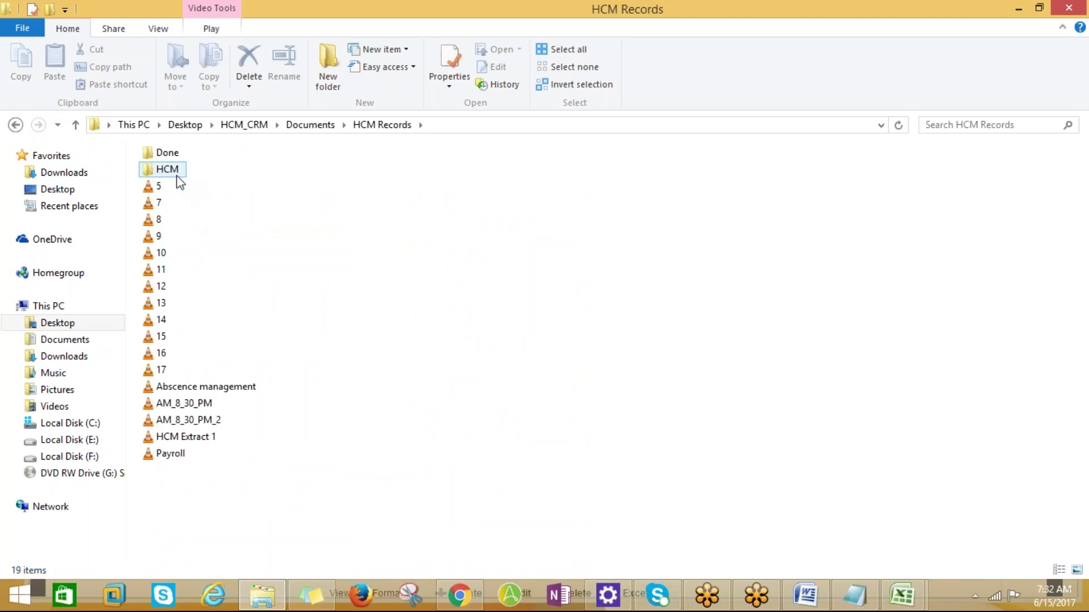
double_click(167, 169)
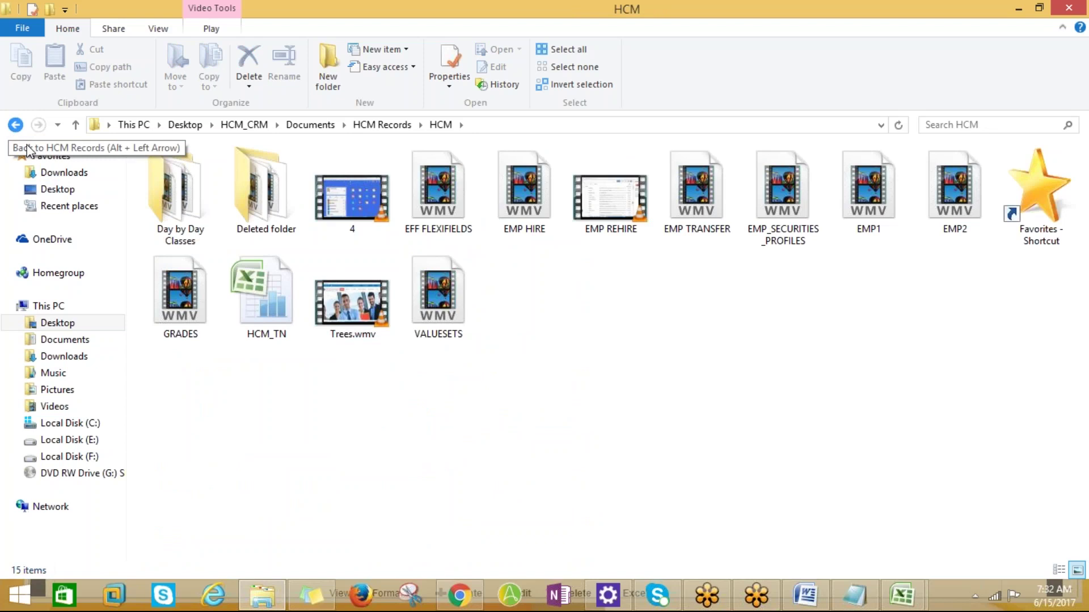
left_click(15, 125)
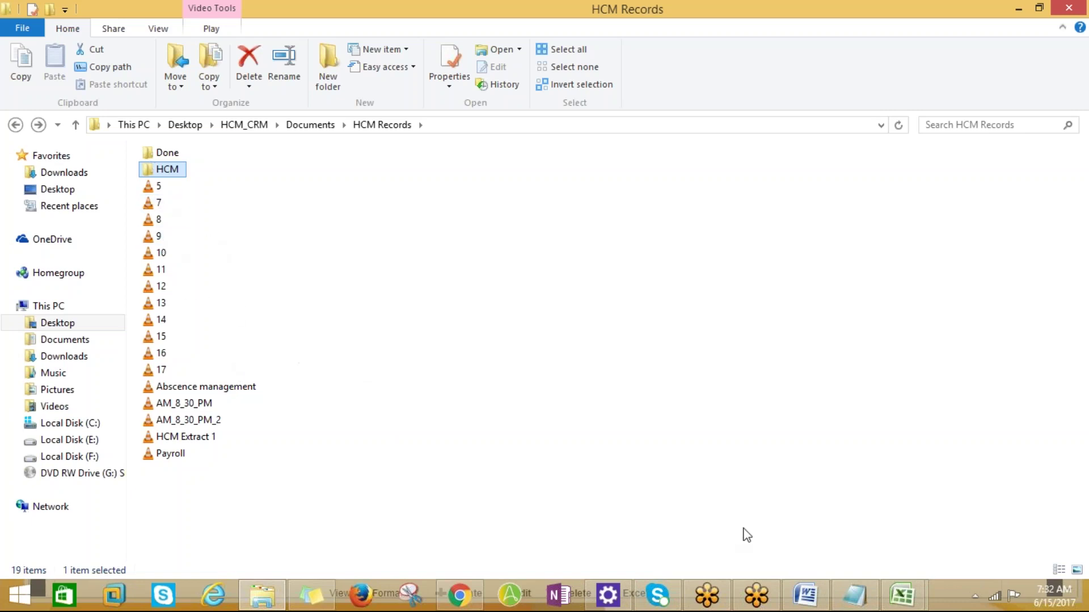
- Return to the Connect Data Groups example in the HCM_EXTRACTS document in Word
mouse_move(905, 604)
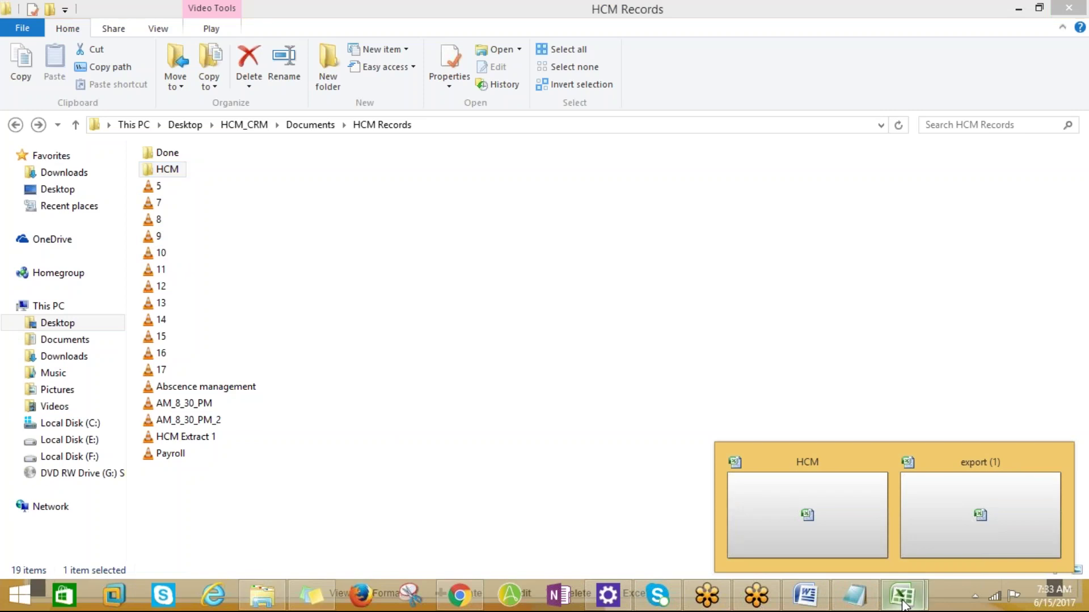
right_click(390, 312)
left_click(416, 375)
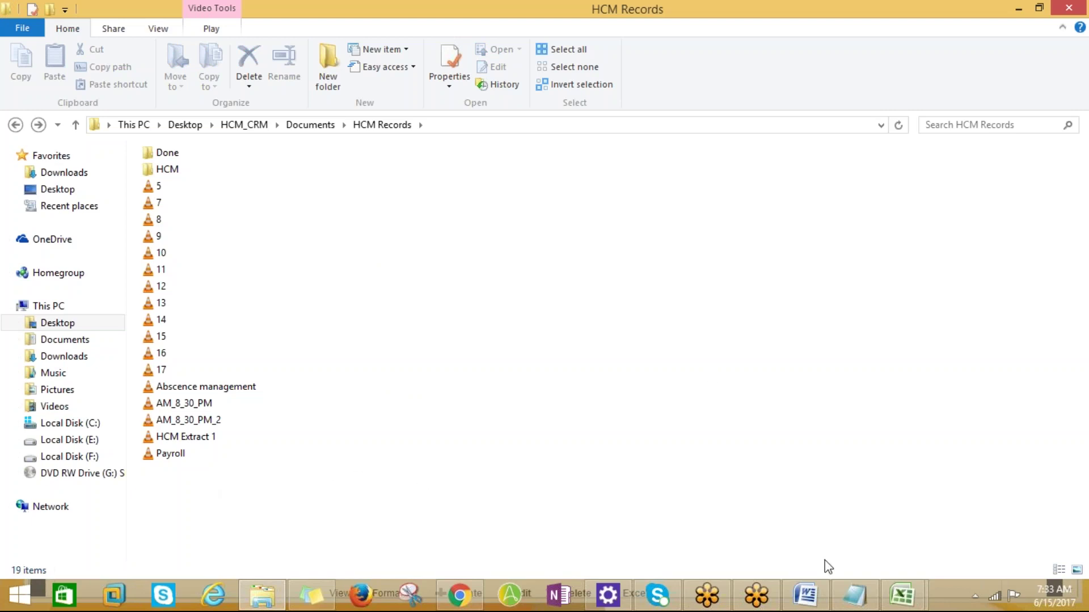
left_click(817, 590)
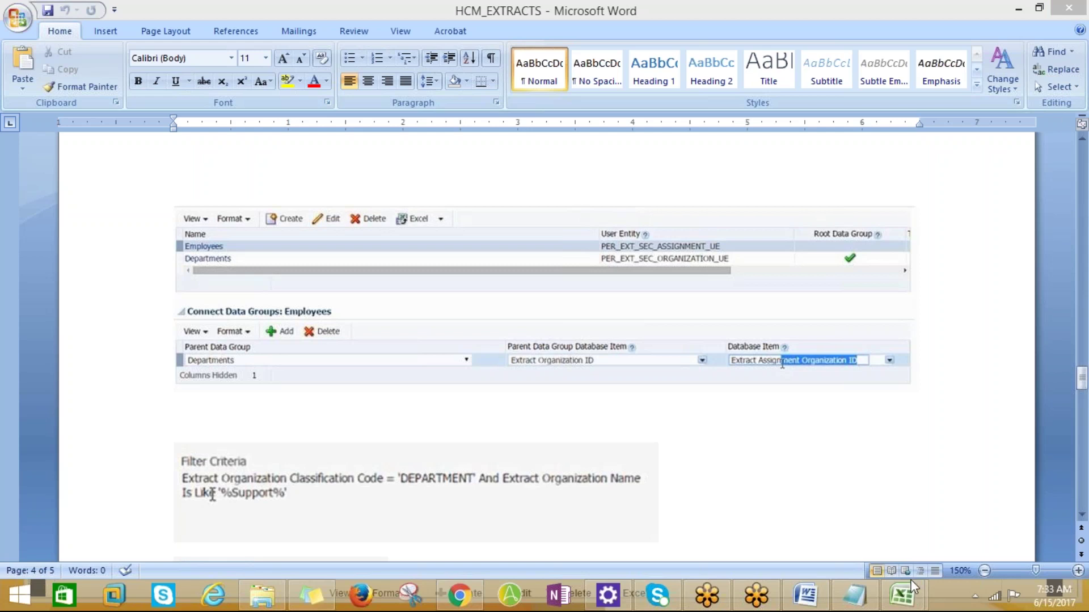
mouse_move(797, 604)
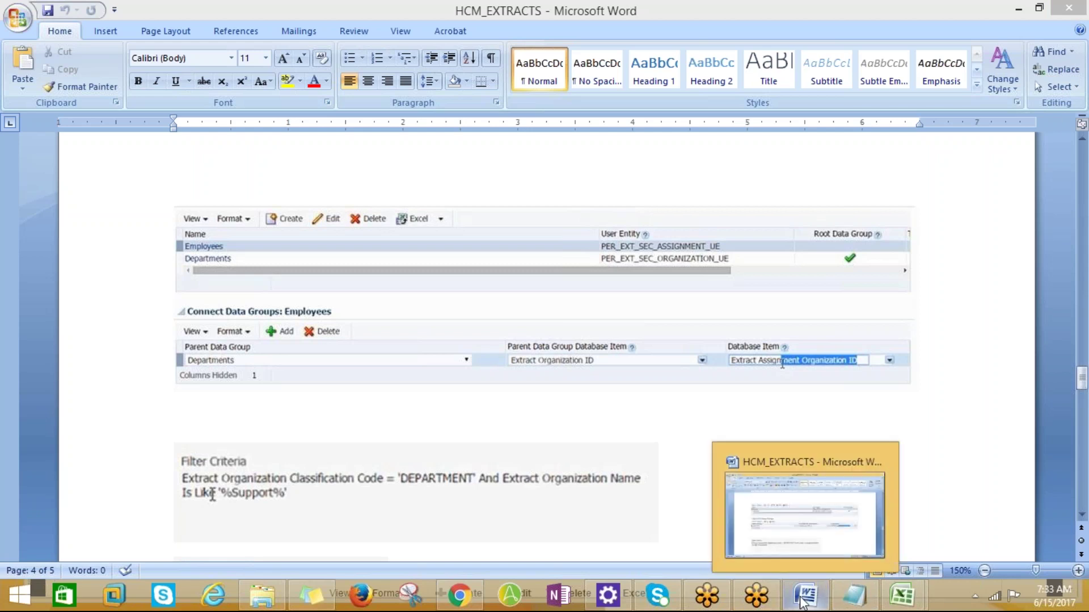